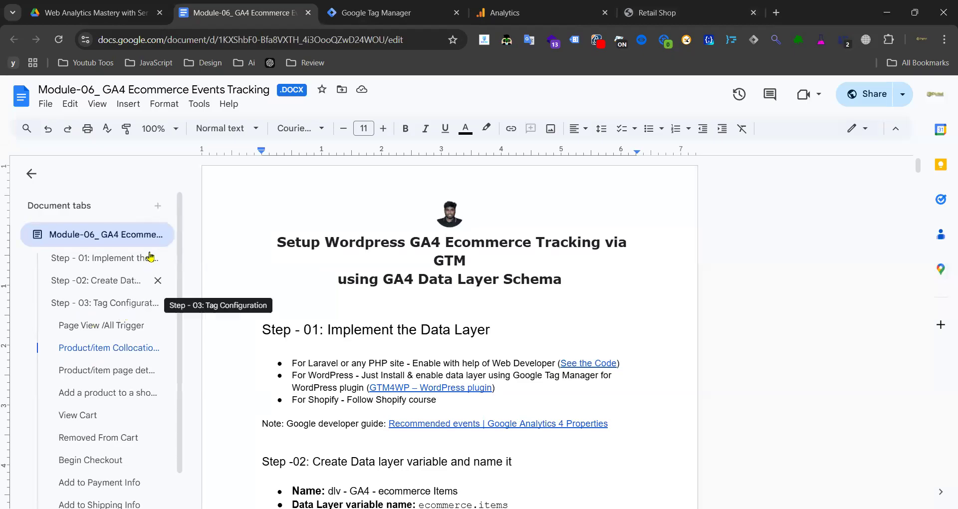
- Collapse the Module-06 tab's heading outline in the Document tabs sidebar
click(122, 240)
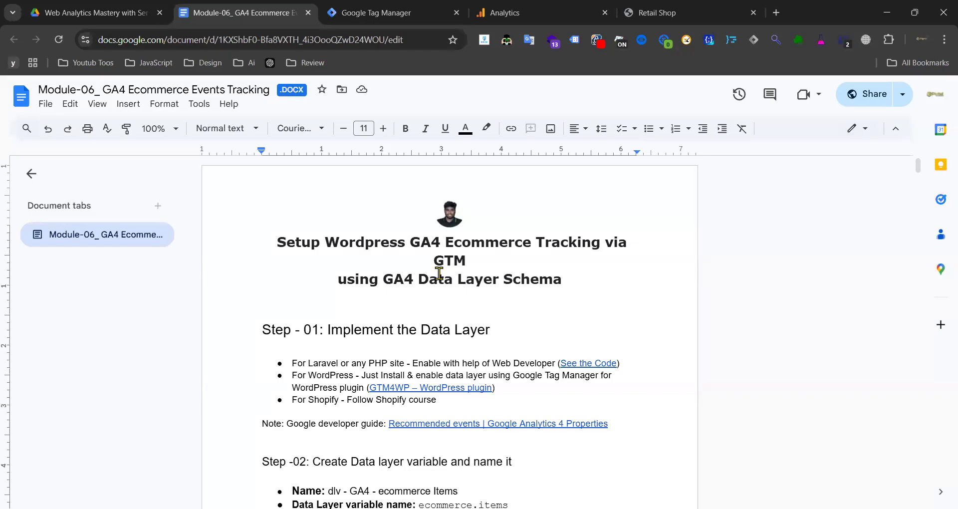
click(70, 11)
- Scroll the Web Analytics Mastery folder in Drive and open the Module-05 document
scroll(399, 319, down, 3)
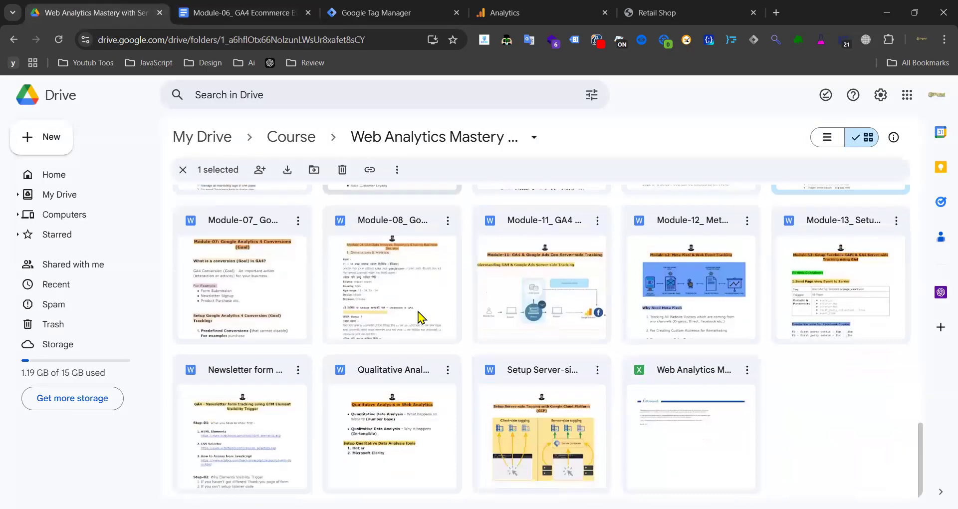
scroll(389, 324, up, 5)
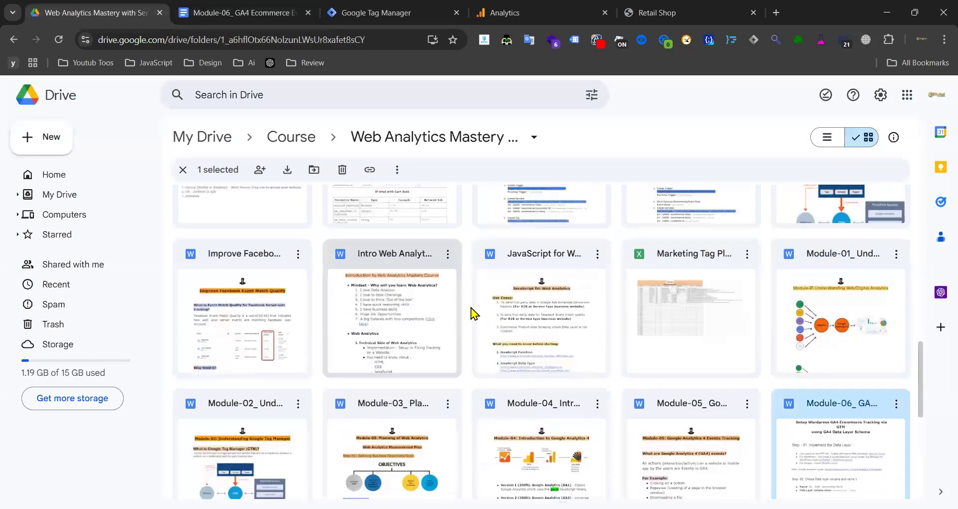
scroll(549, 315, up, 3)
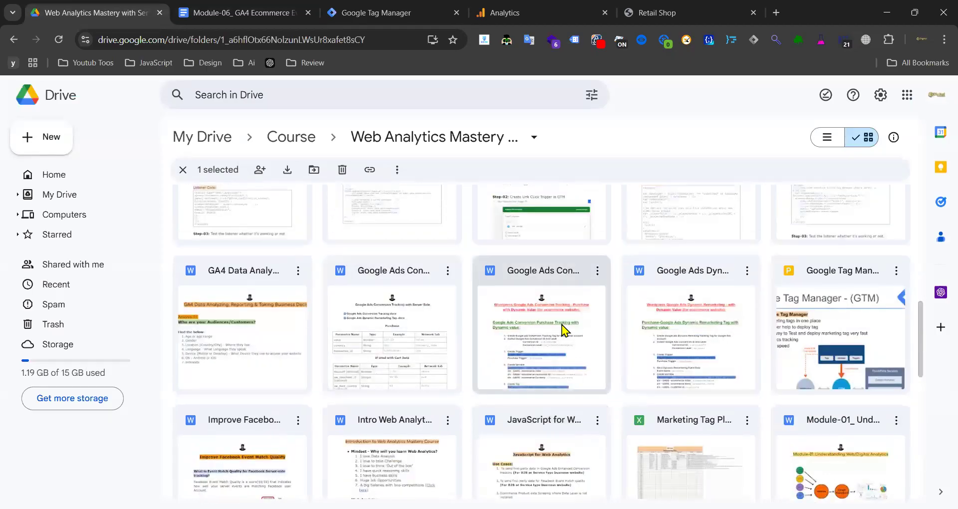
scroll(549, 331, down, 3)
scroll(529, 331, up, 3)
scroll(532, 330, up, 3)
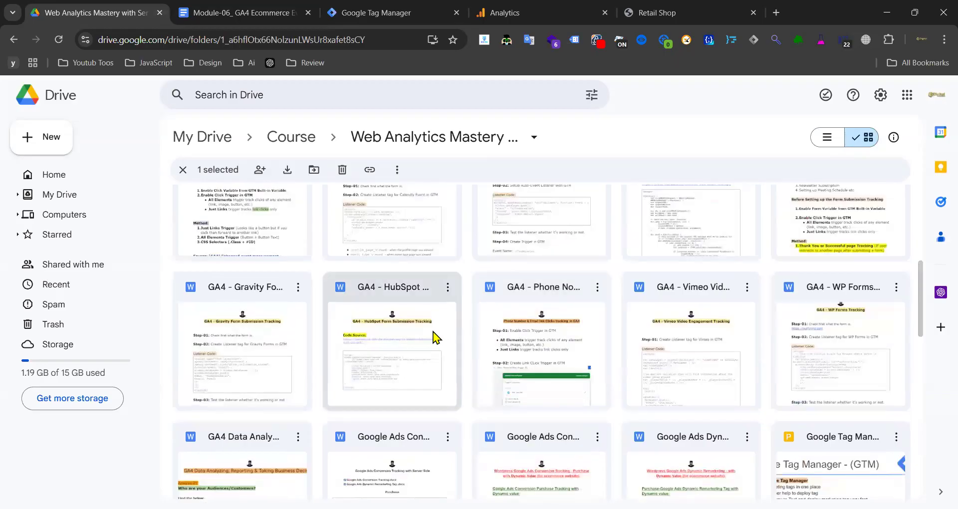
scroll(417, 337, up, 3)
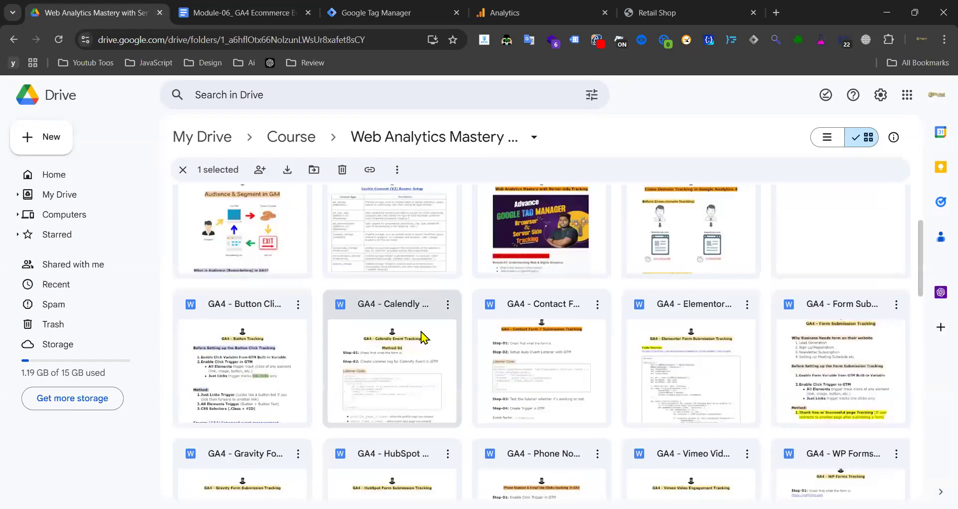
scroll(449, 336, up, 3)
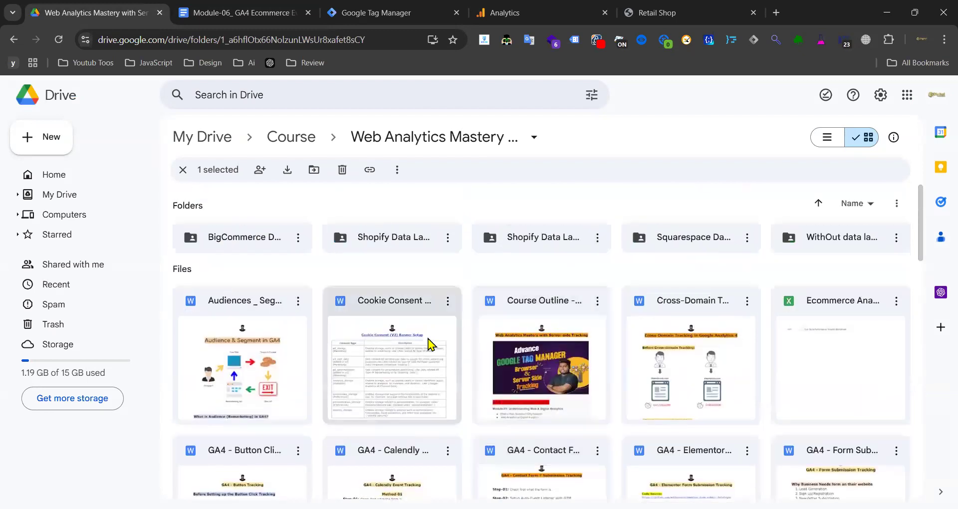
scroll(457, 340, down, 6)
scroll(456, 339, down, 3)
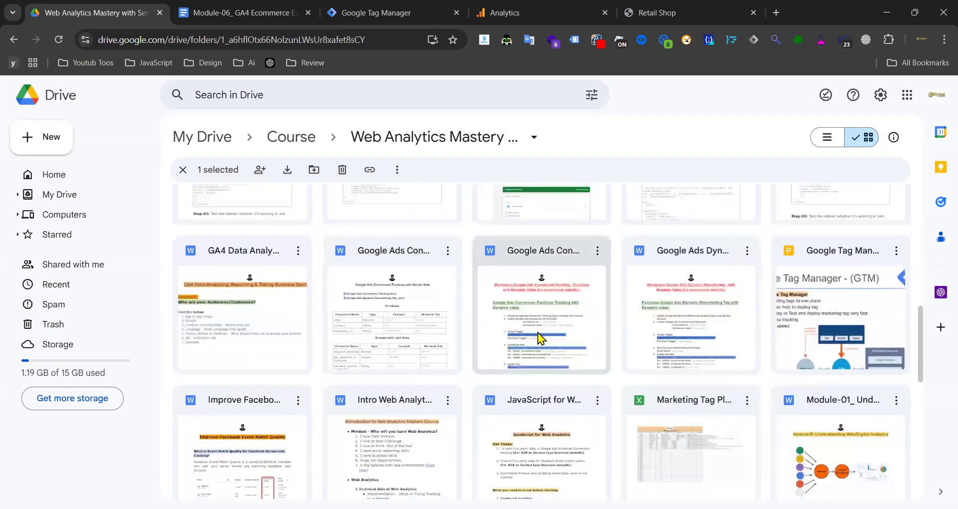
scroll(549, 339, down, 3)
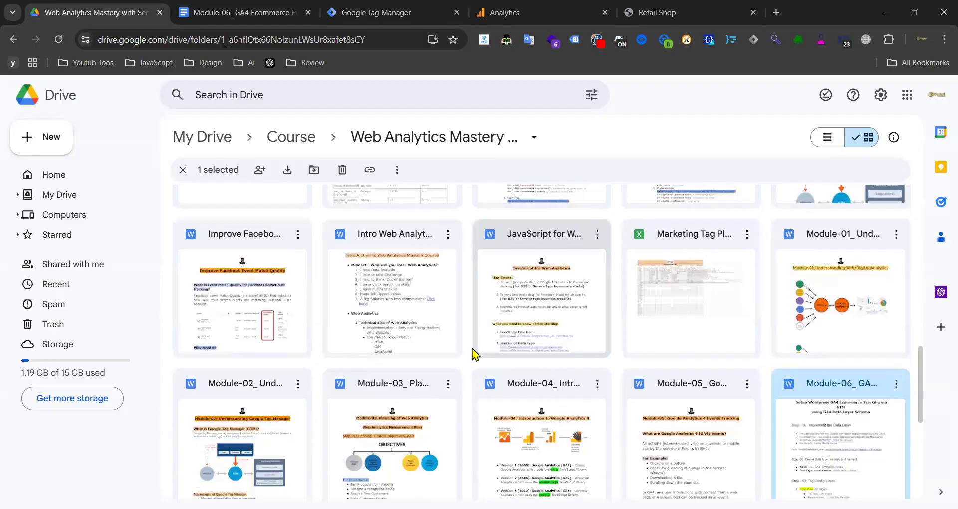
scroll(481, 349, down, 3)
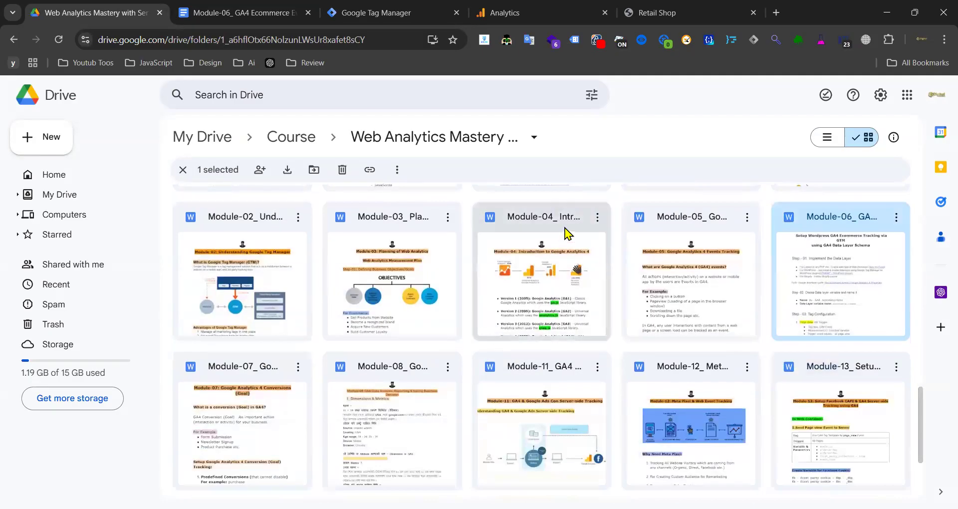
double_click(692, 227)
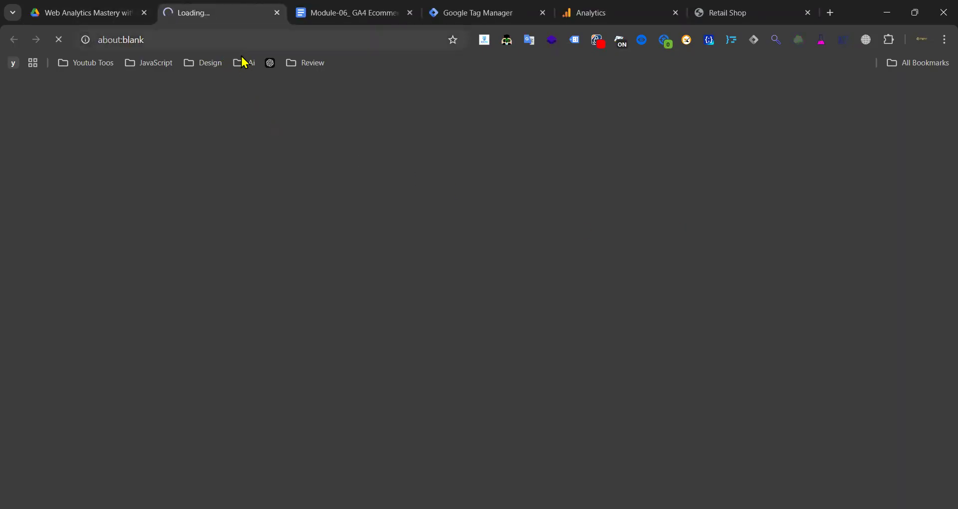
- In Module-05, scroll to 3. Recommended events and open its Retail/Ecommerce help link
click(621, 10)
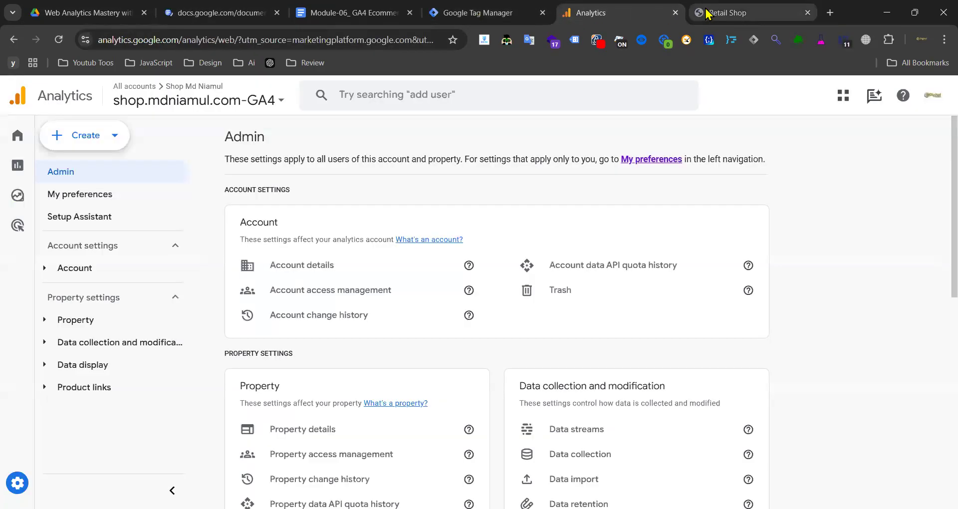
click(212, 14)
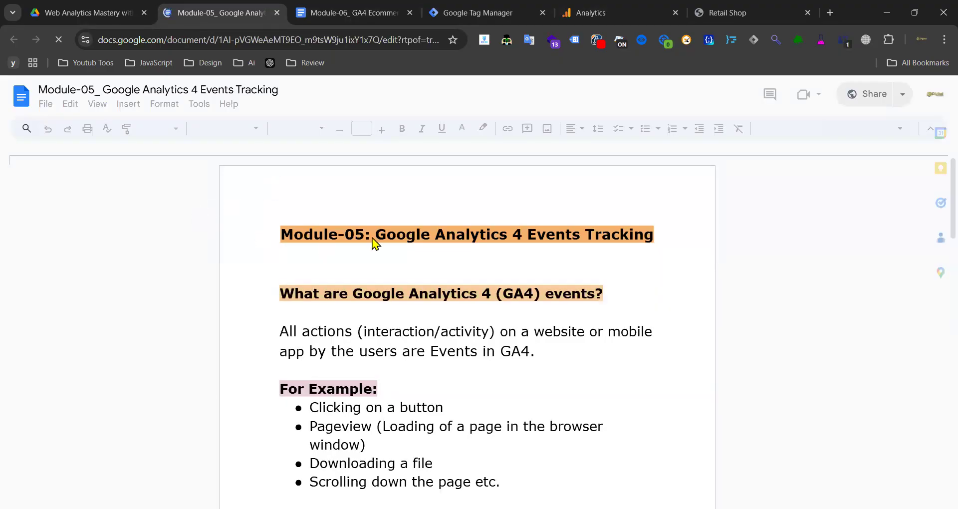
scroll(374, 241, down, 15)
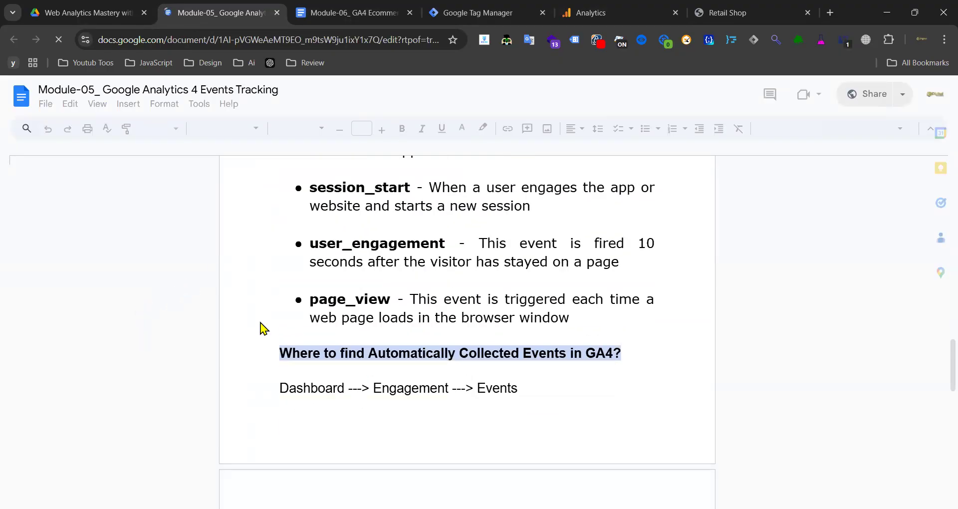
scroll(261, 324, down, 13)
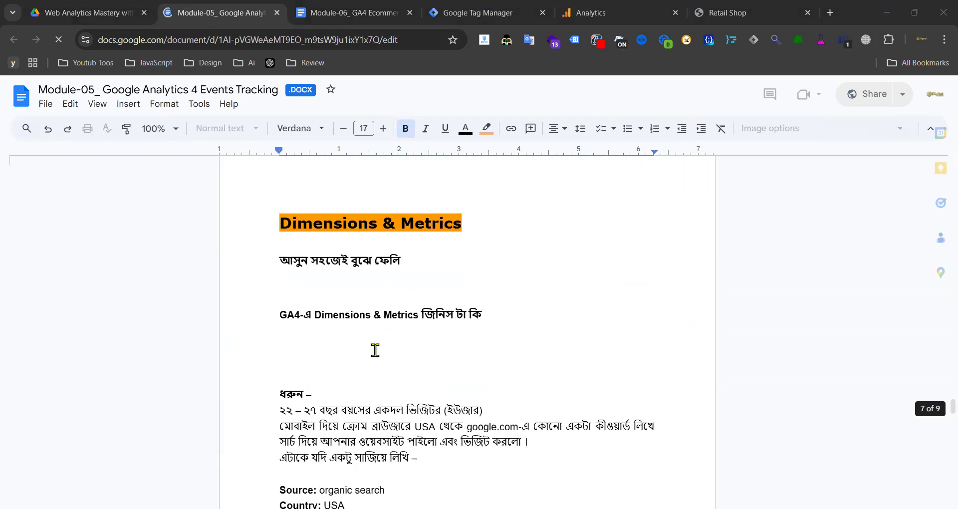
scroll(369, 350, down, 20)
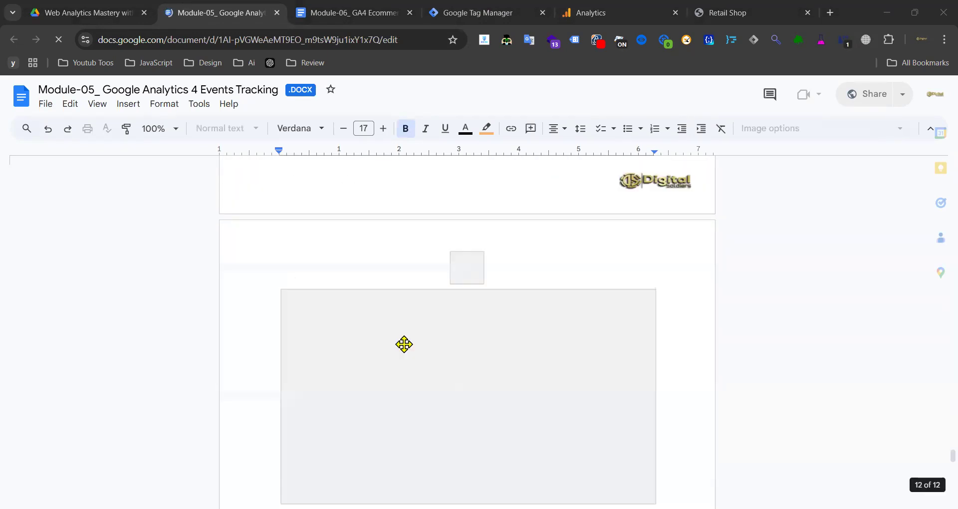
scroll(405, 343, up, 10)
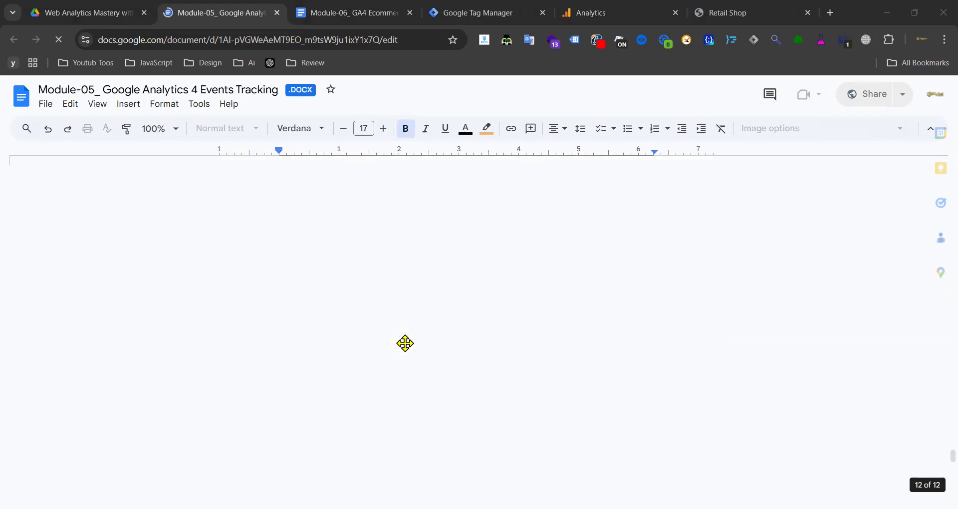
scroll(406, 343, up, 10)
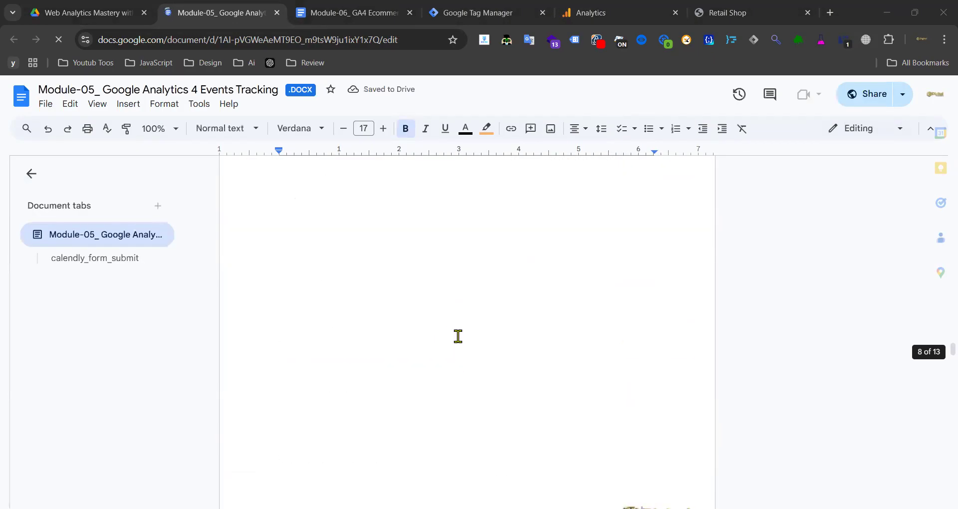
scroll(406, 343, up, 10)
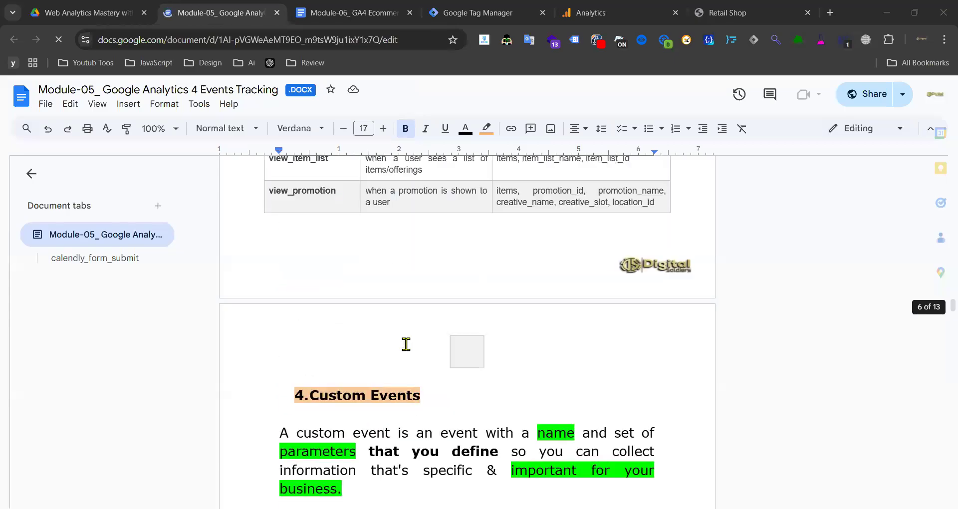
scroll(406, 343, up, 15)
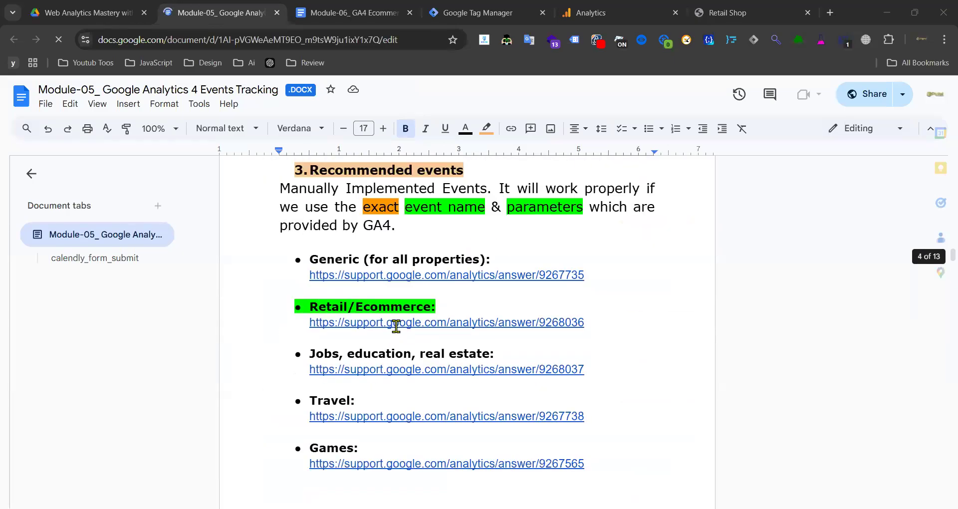
click(396, 323)
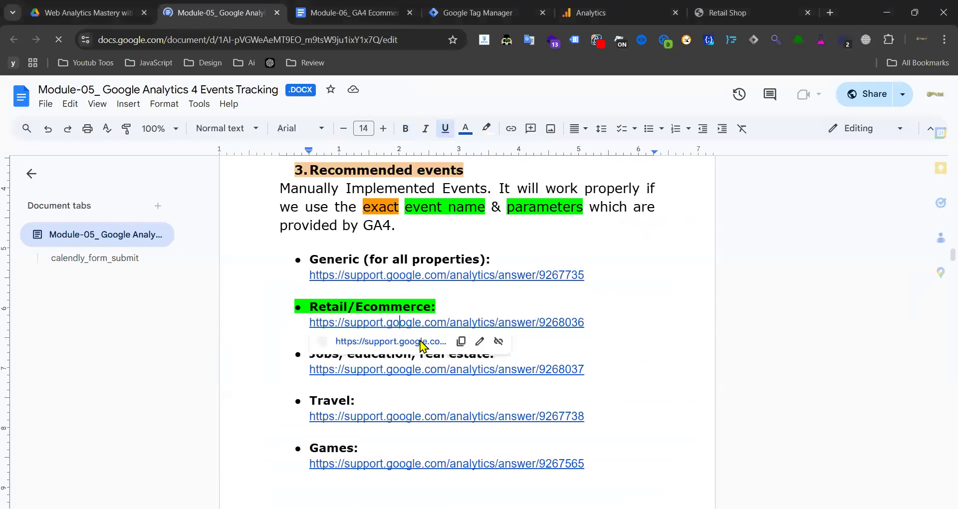
click(423, 339)
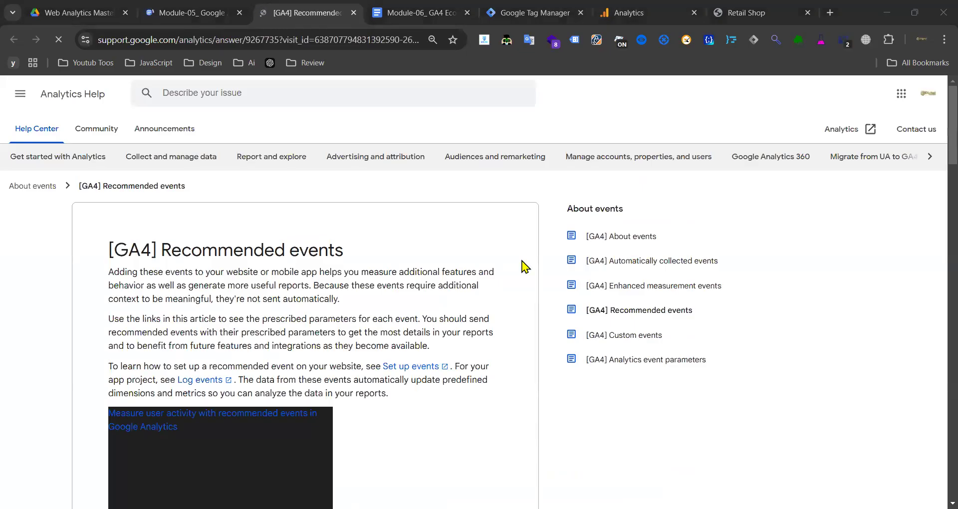
- Scroll through the help article's For online sales table of recommended ecommerce events
scroll(294, 358, down, 20)
scroll(237, 330, up, 5)
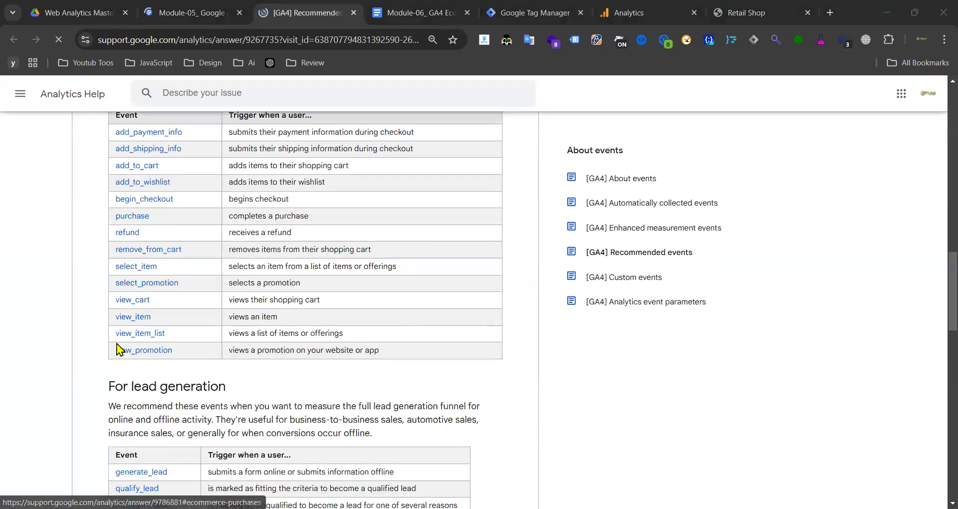
scroll(143, 335, up, 9)
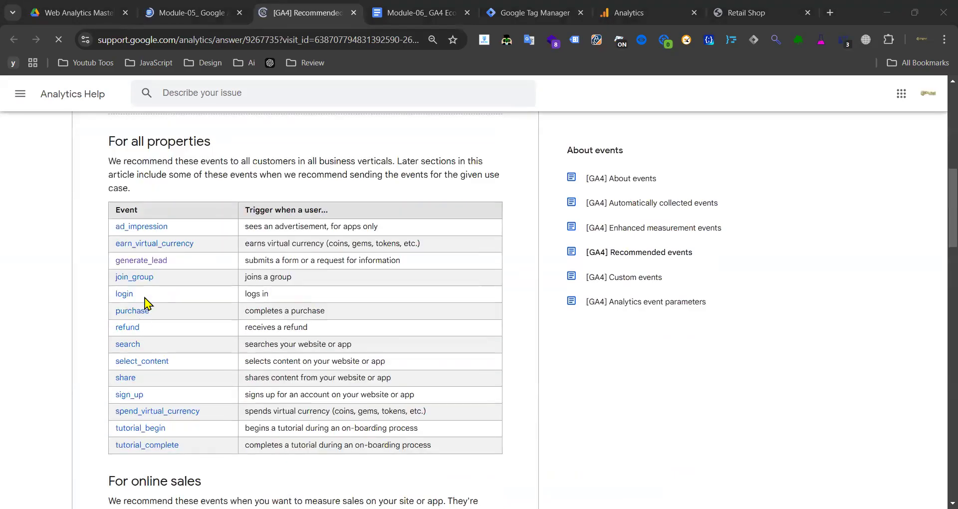
scroll(158, 307, down, 3)
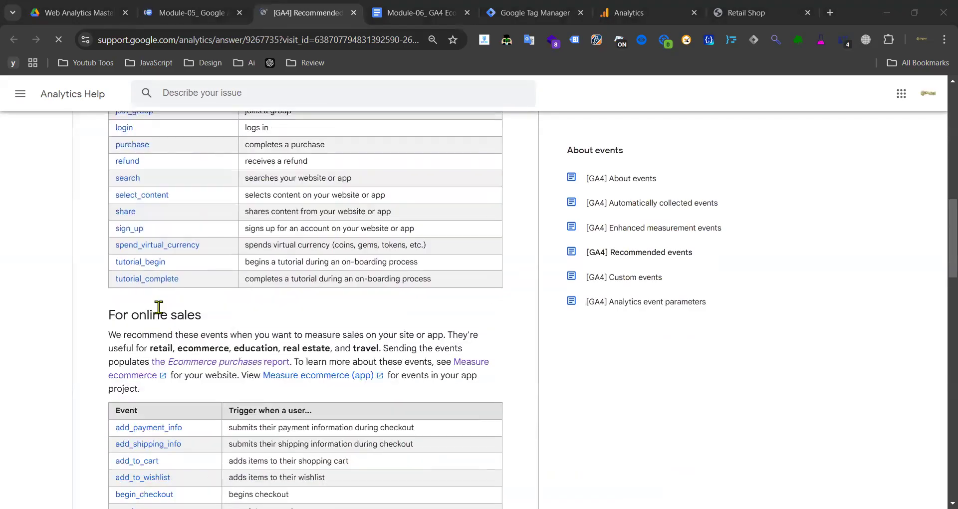
scroll(159, 308, down, 3)
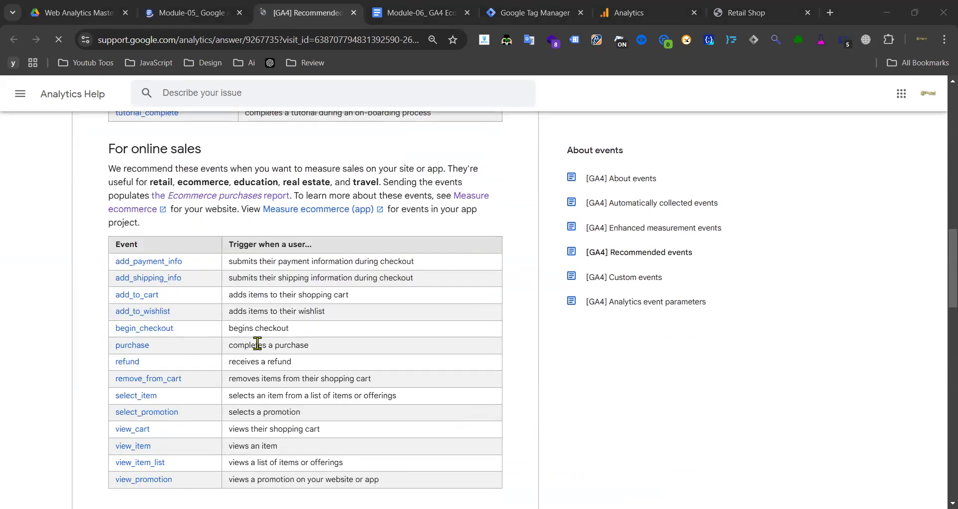
scroll(257, 343, down, 3)
scroll(230, 337, down, 3)
scroll(299, 351, up, 6)
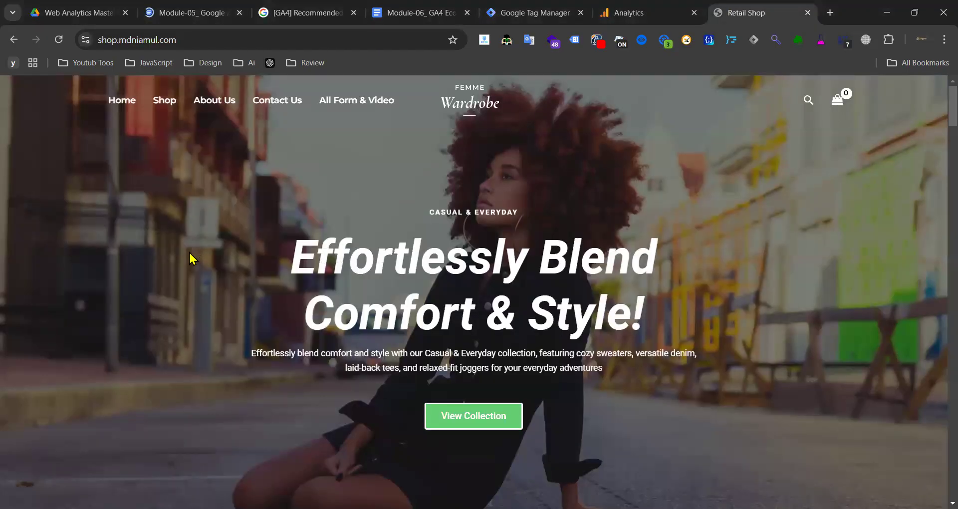
scroll(190, 253, down, 10)
scroll(354, 252, up, 10)
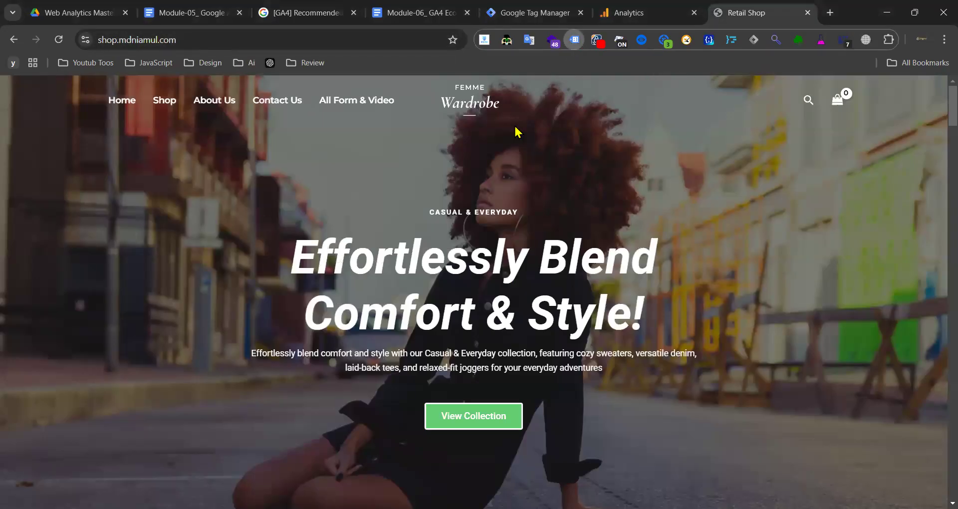
- Reload the shop to review its five detected tags, including GTM-NTXN5RK9, then open Tag Manager's Tags
click(59, 40)
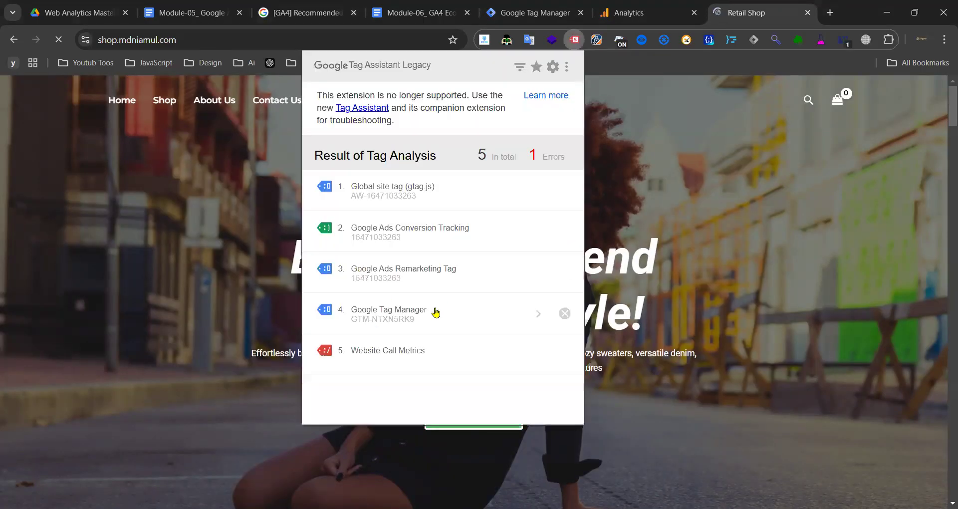
click(578, 42)
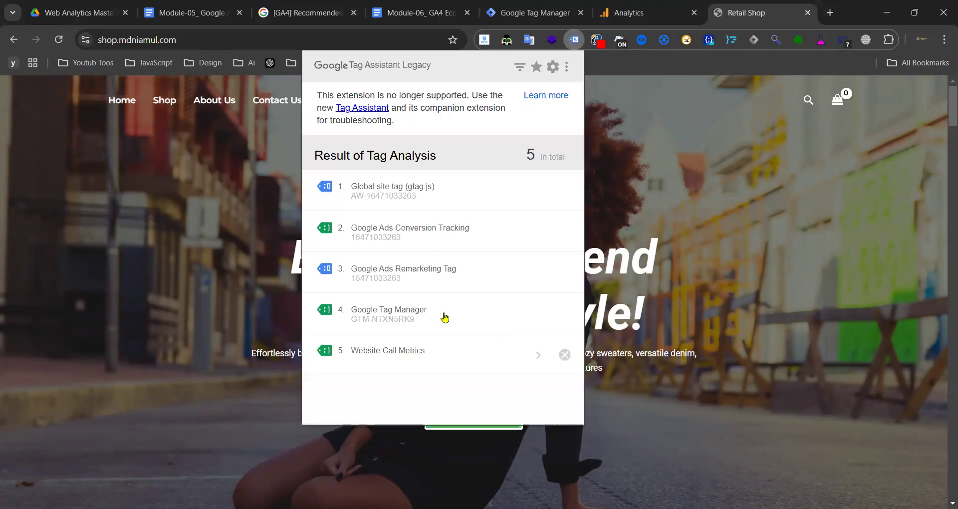
click(520, 17)
click(60, 259)
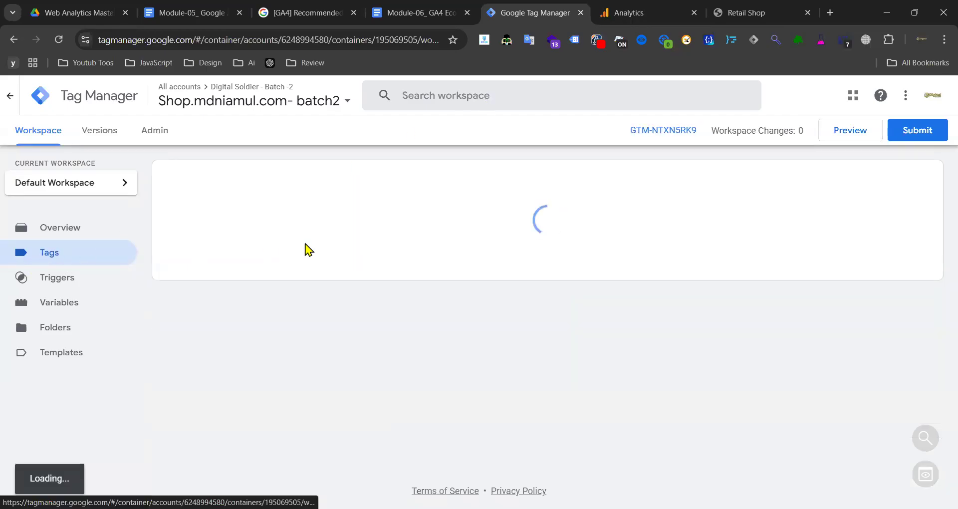
- Scroll through the container's Tags list and return to the Retail Shop site
scroll(294, 252, down, 10)
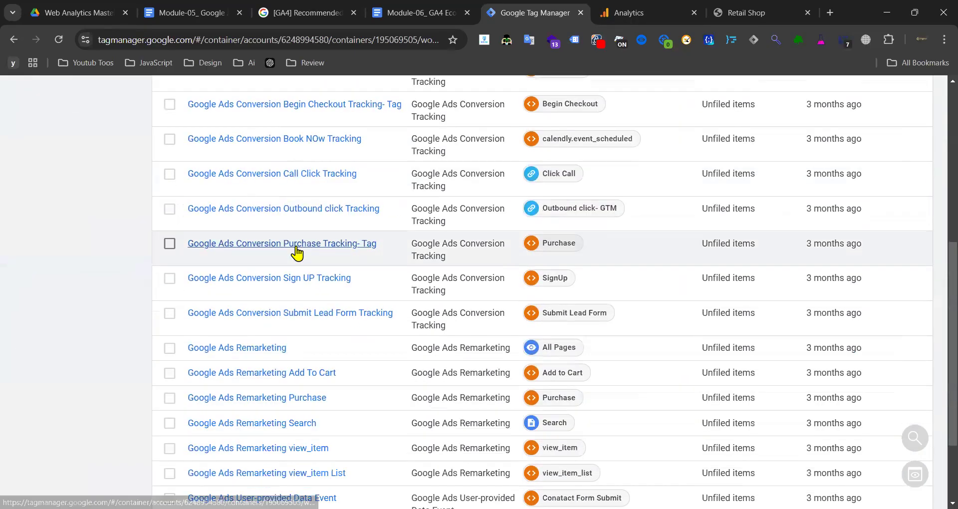
scroll(300, 252, up, 10)
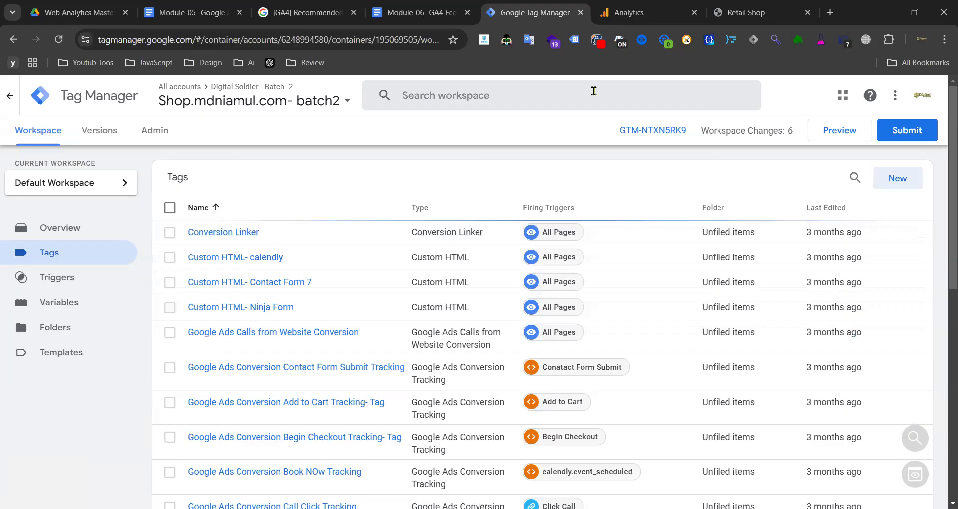
click(765, 6)
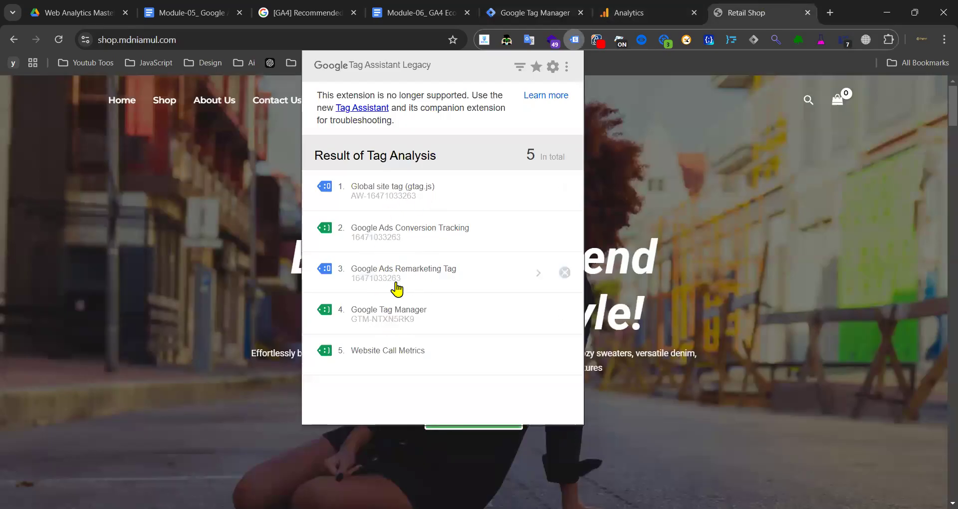
- Load loungewearrepublic.com.au in a new tab with Tag Assistant enabled and the page reloaded
click(830, 12)
text(lic.com.au)
key(Return)
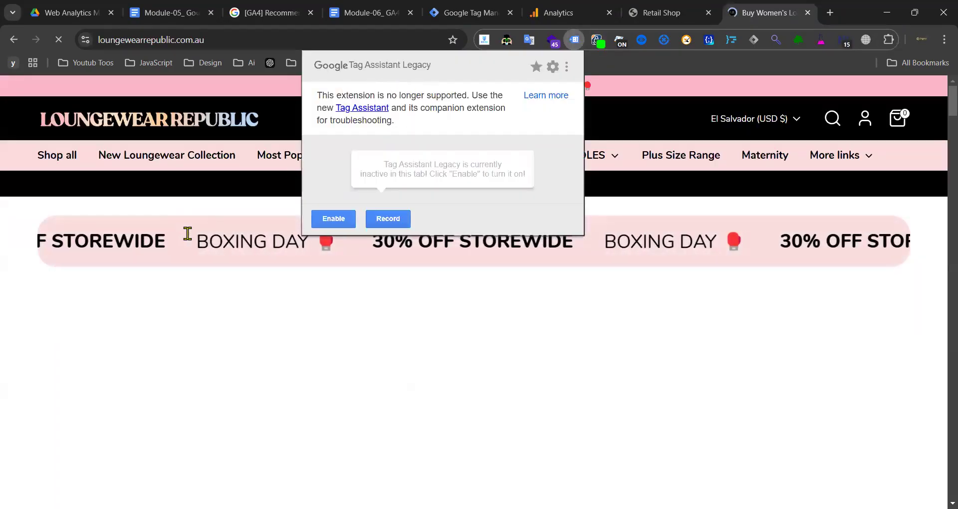
click(330, 221)
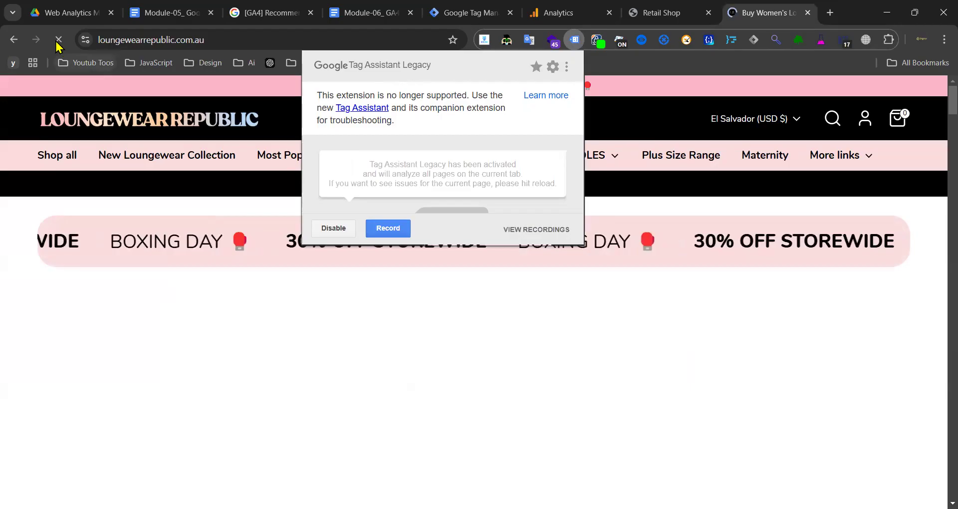
click(58, 40)
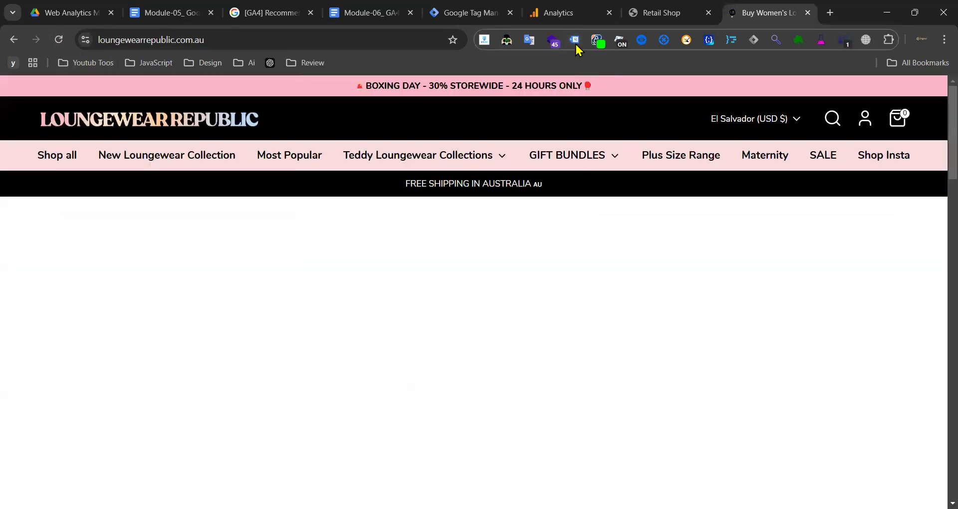
- Inspect the second global site tag to find GA4 ID G-ZXFS9XWS82
click(575, 40)
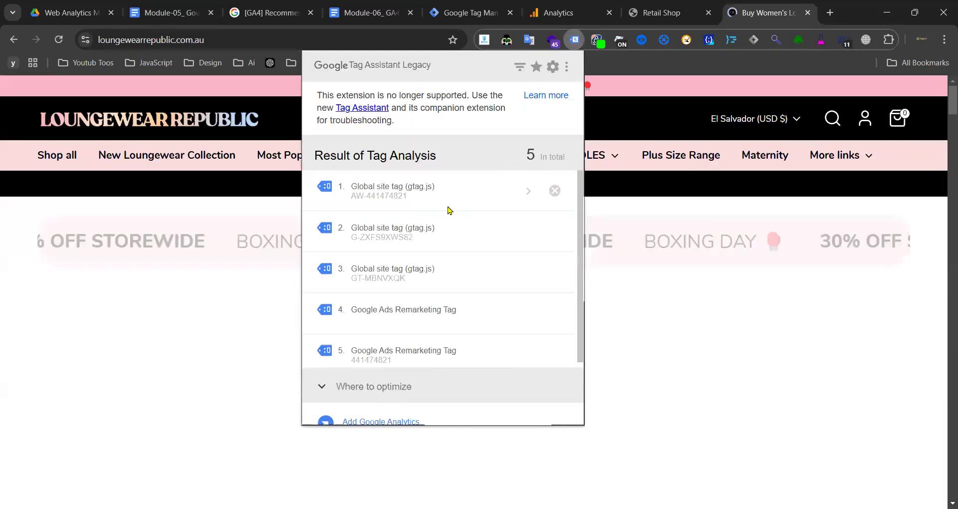
click(417, 242)
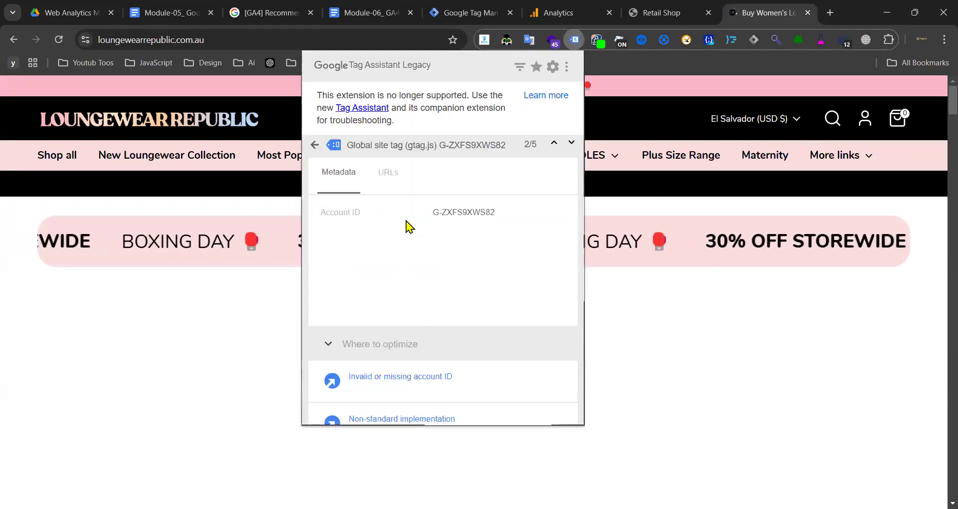
drag(439, 212, 491, 206)
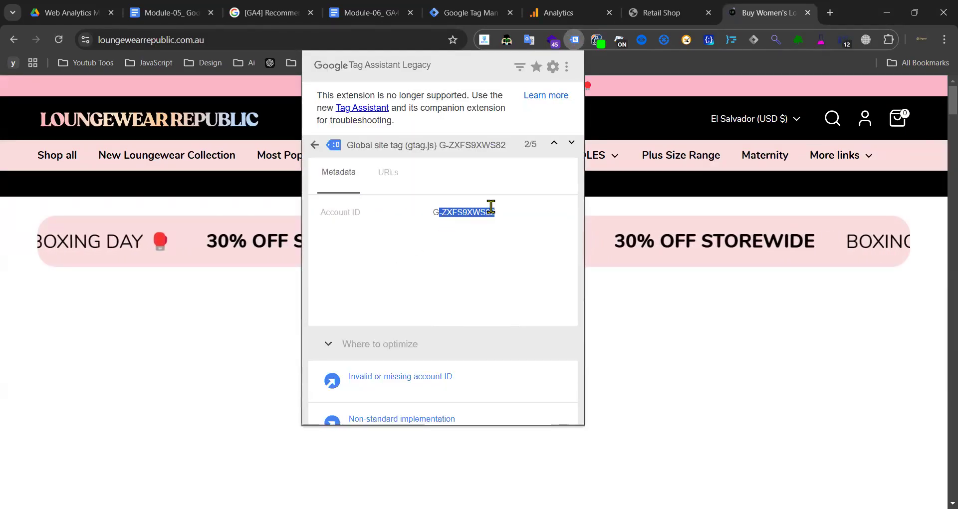
click(314, 145)
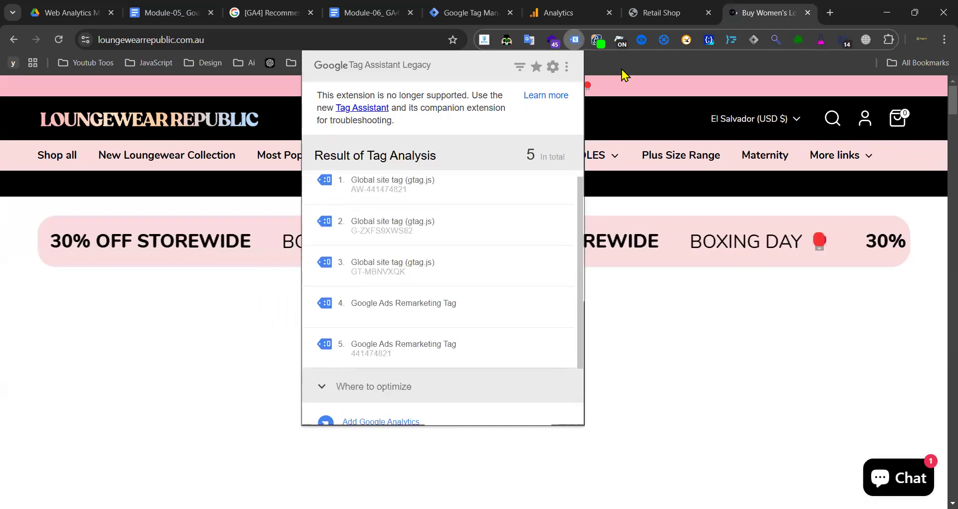
click(807, 12)
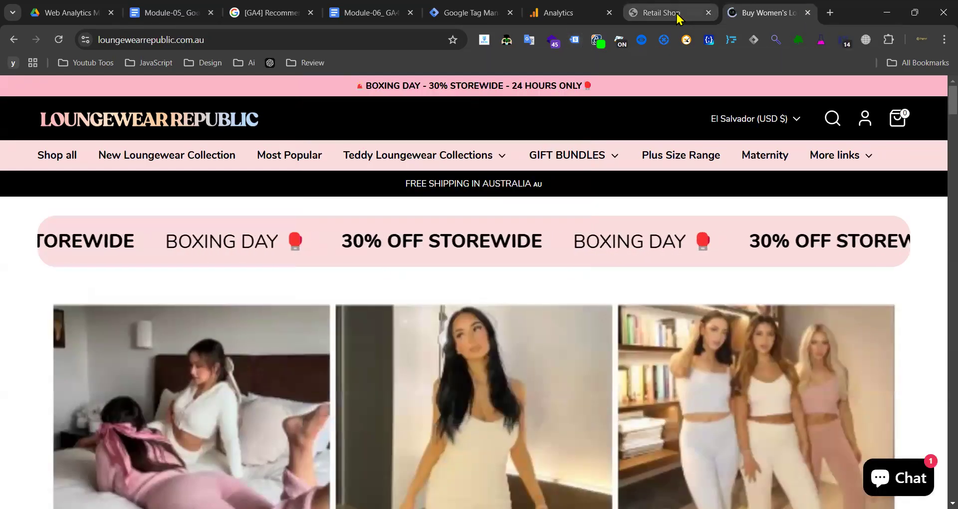
- Return to the Retail Shop and then Tag Manager's tags list
click(678, 16)
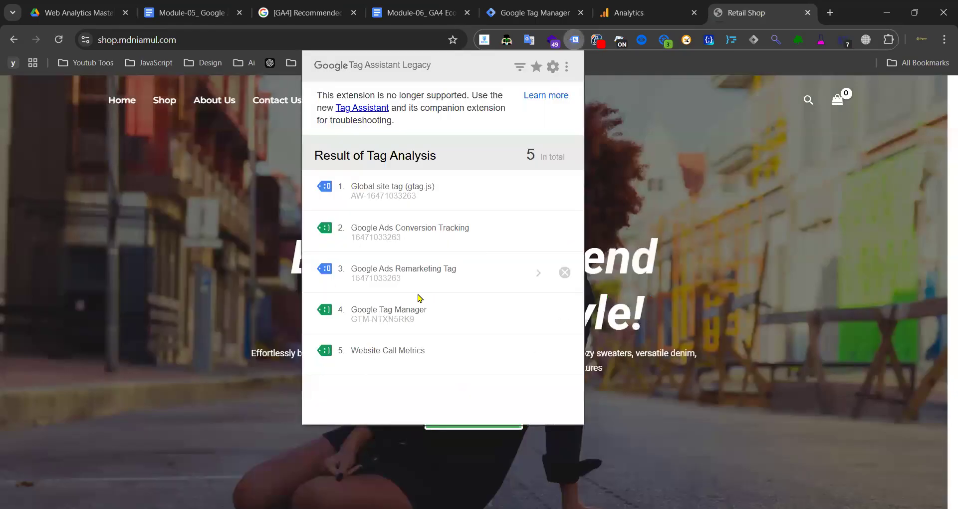
click(531, 13)
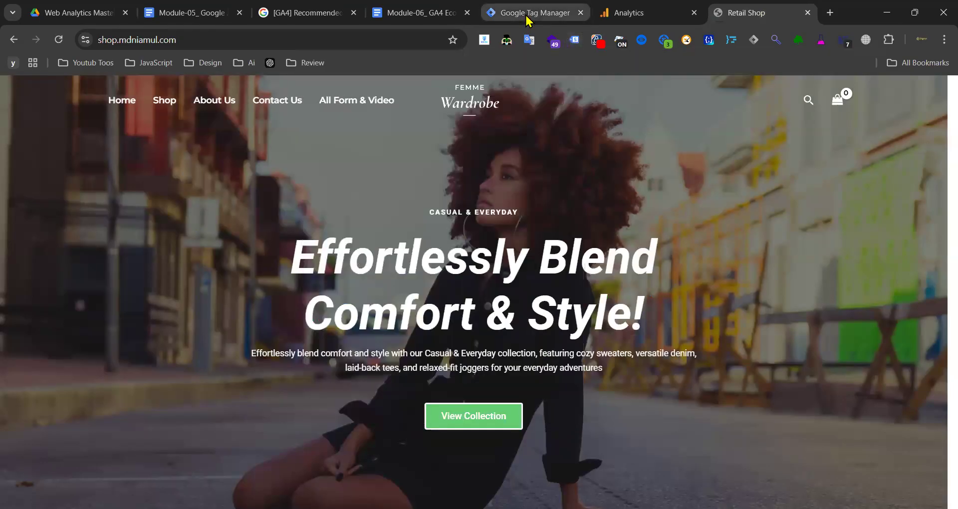
scroll(270, 274, down, 3)
scroll(278, 271, down, 5)
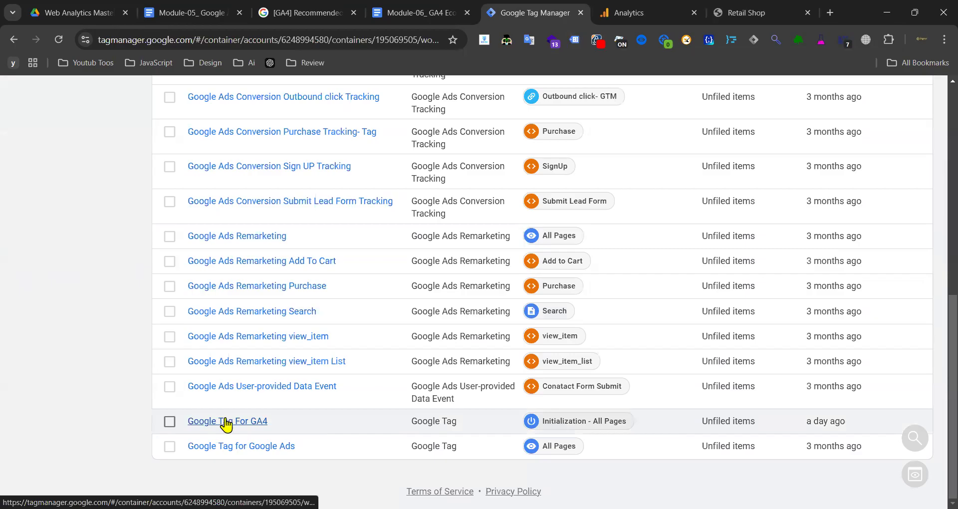
- Switch to the Retail Shop homepage and scroll to the footer and back to the top
scroll(72, 381, up, 3)
scroll(73, 381, up, 4)
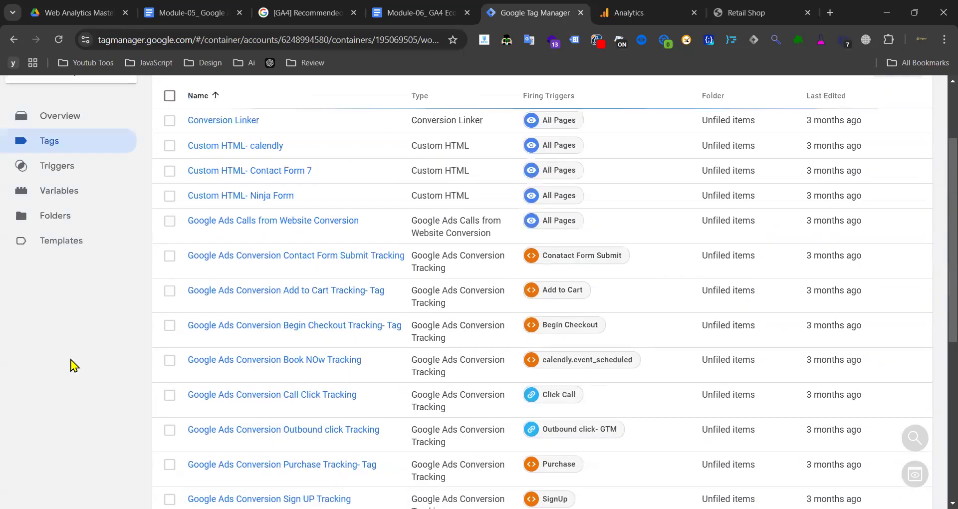
scroll(306, 323, up, 2)
click(748, 13)
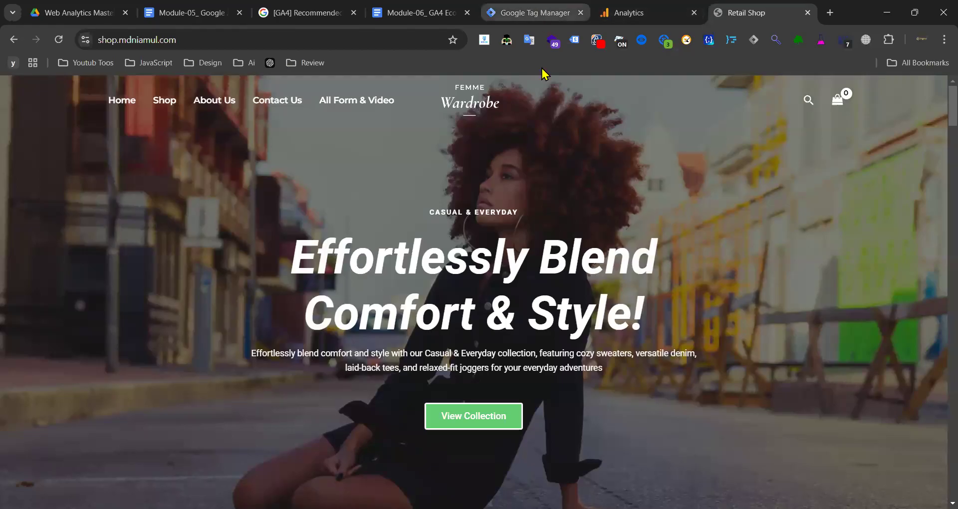
scroll(261, 214, down, 10)
scroll(512, 219, down, 15)
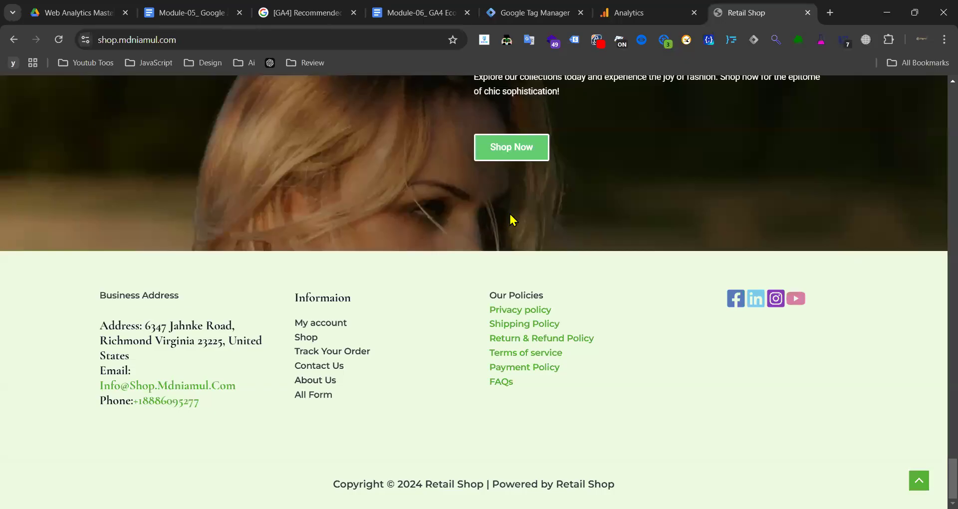
scroll(512, 219, up, 15)
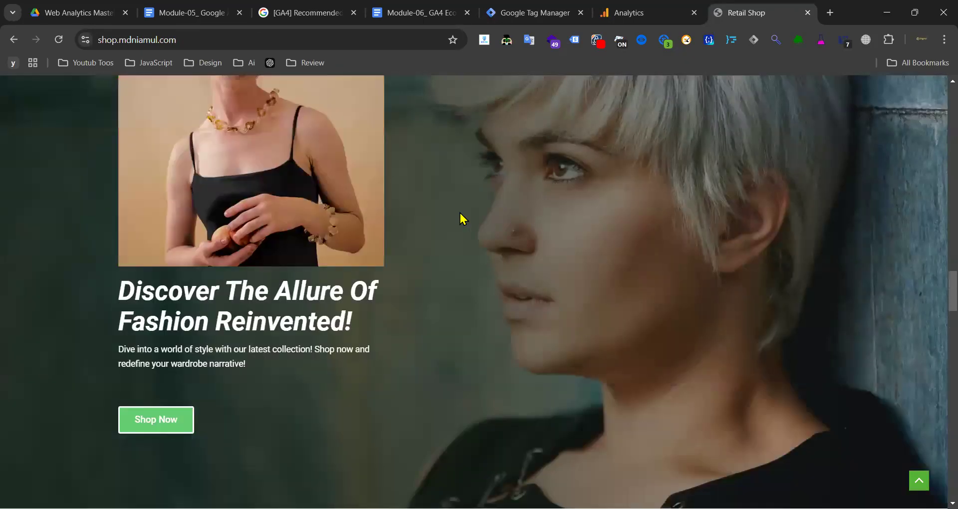
scroll(471, 218, up, 15)
scroll(427, 216, up, 1)
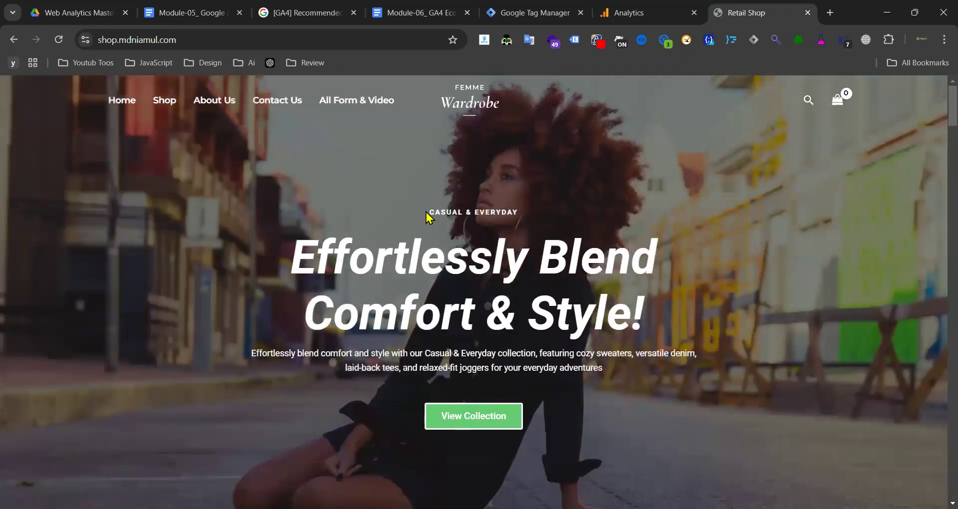
- Highlight the 'Effortlessly Blend Comfort & Style!' hero heading text while explaining it
drag(424, 215, 518, 213)
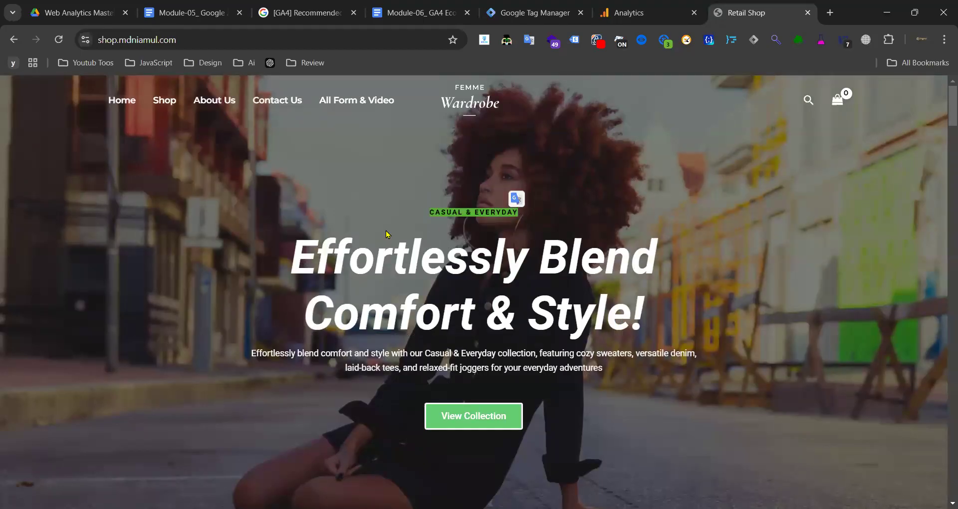
drag(294, 249, 656, 349)
triple_click(510, 259)
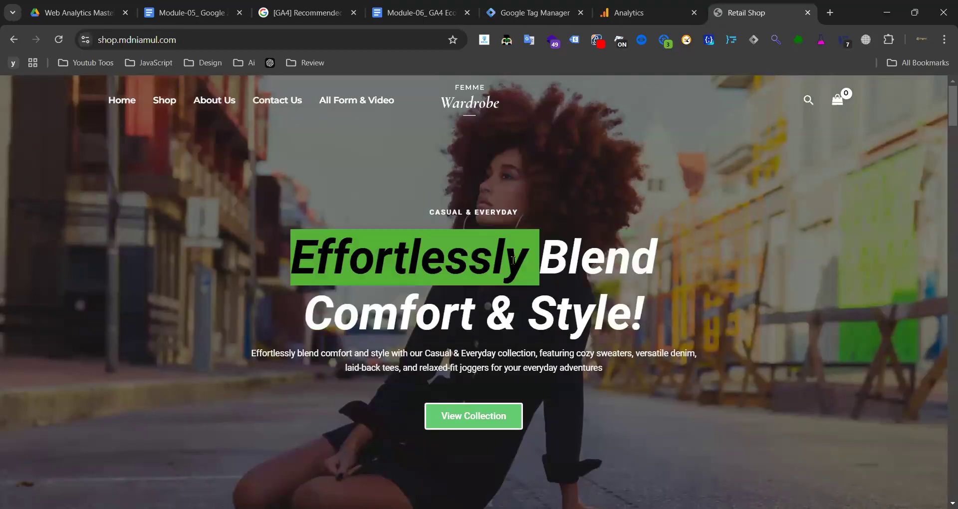
triple_click(477, 257)
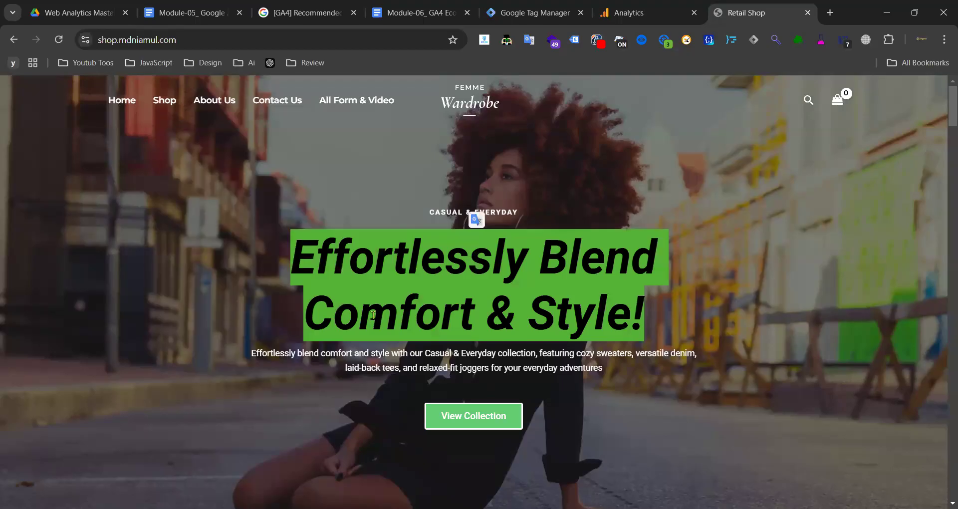
triple_click(372, 315)
click(505, 312)
triple_click(505, 312)
click(477, 279)
drag(312, 257, 668, 294)
click(552, 278)
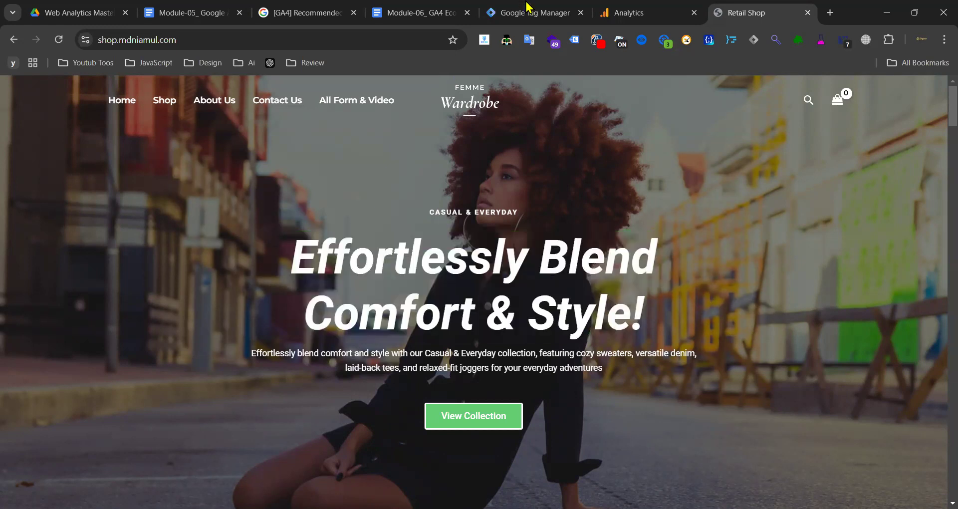
click(528, 7)
- Open the Google Tag For GA4 tag's settings, review them, and close it
scroll(257, 245, down, 9)
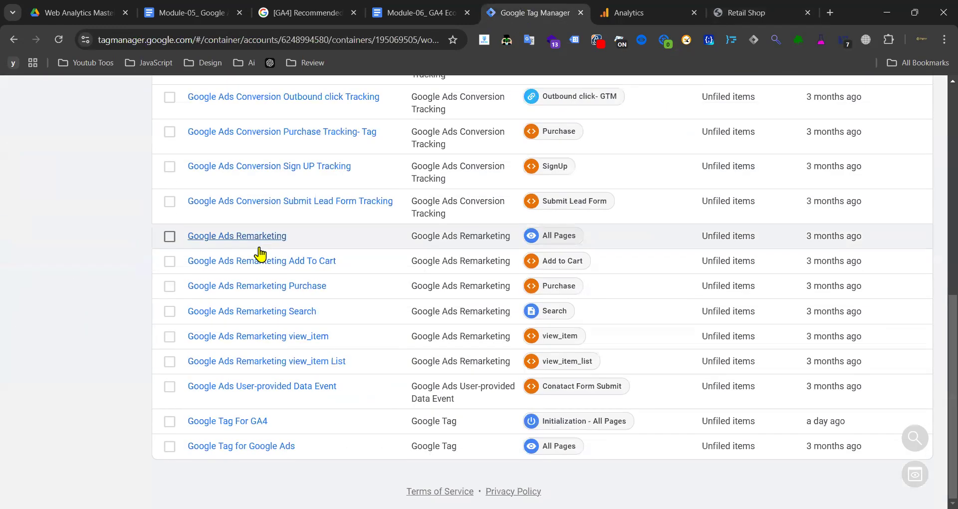
click(249, 421)
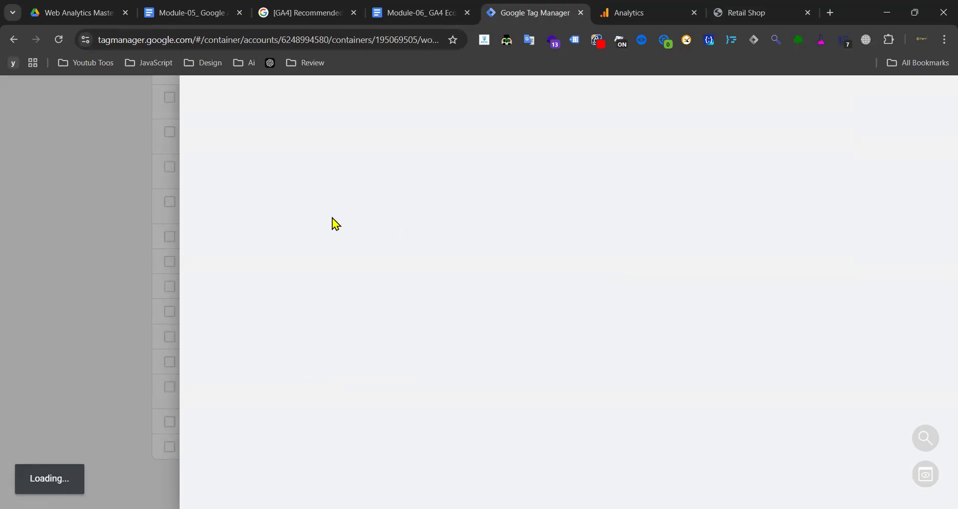
scroll(434, 283, down, 4)
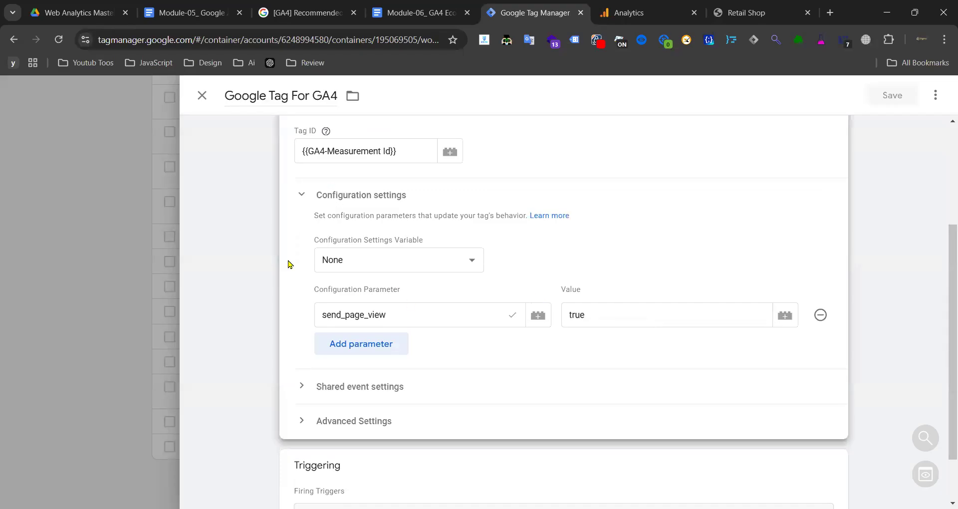
click(202, 96)
scroll(329, 179, up, 10)
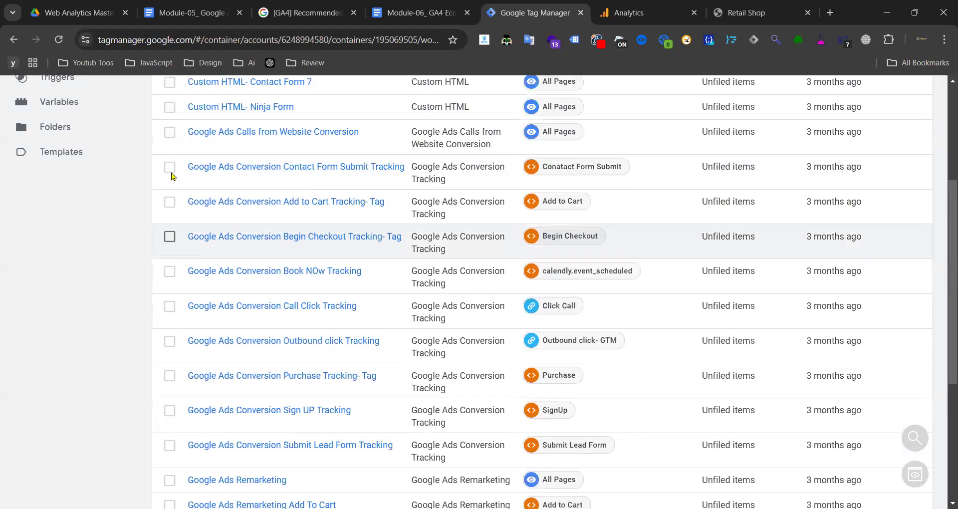
scroll(241, 234, down, 10)
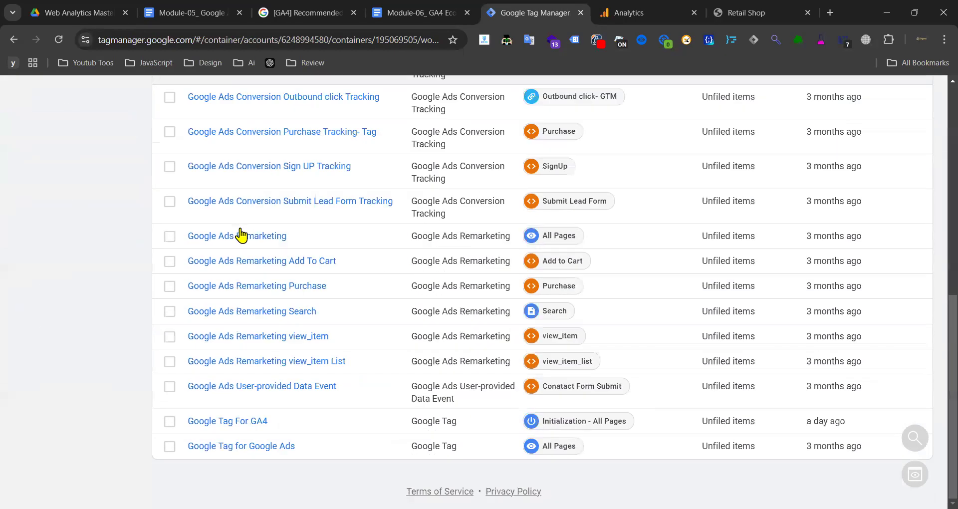
- Check the tag's send_page_view value is true, then close the editor unchanged
click(241, 422)
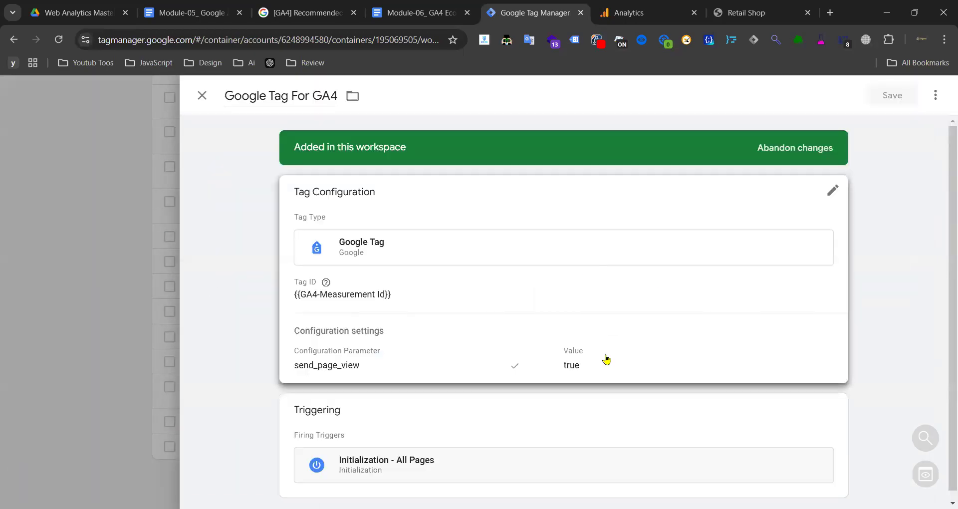
click(606, 359)
click(578, 480)
double_click(578, 480)
click(202, 95)
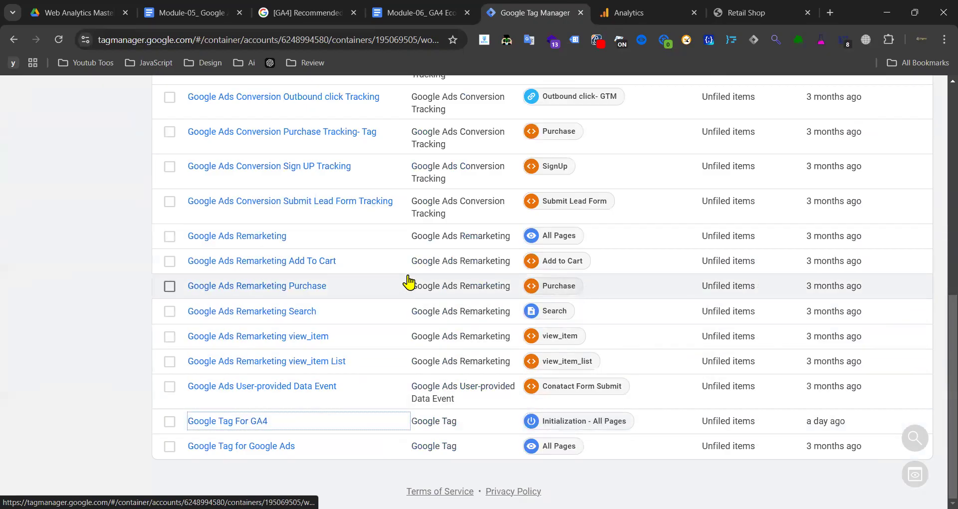
scroll(376, 242, up, 10)
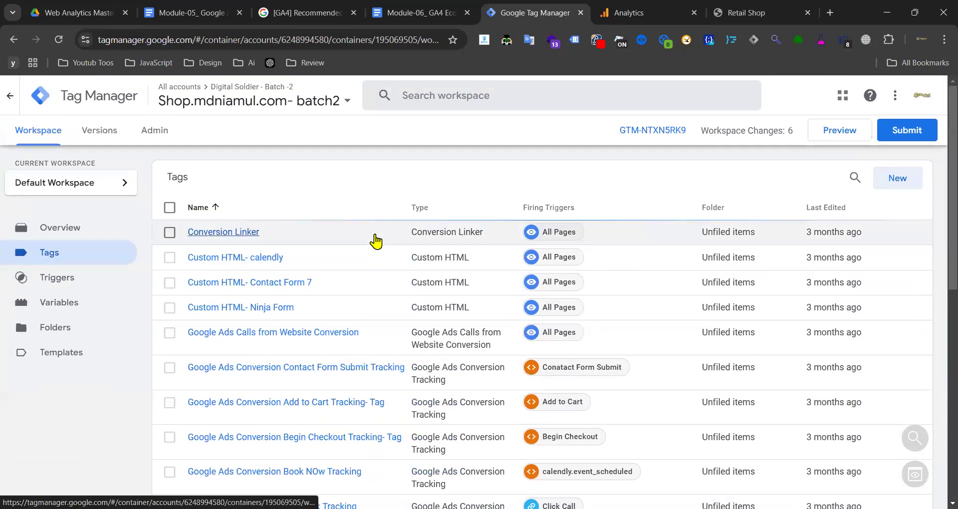
scroll(165, 274, down, 10)
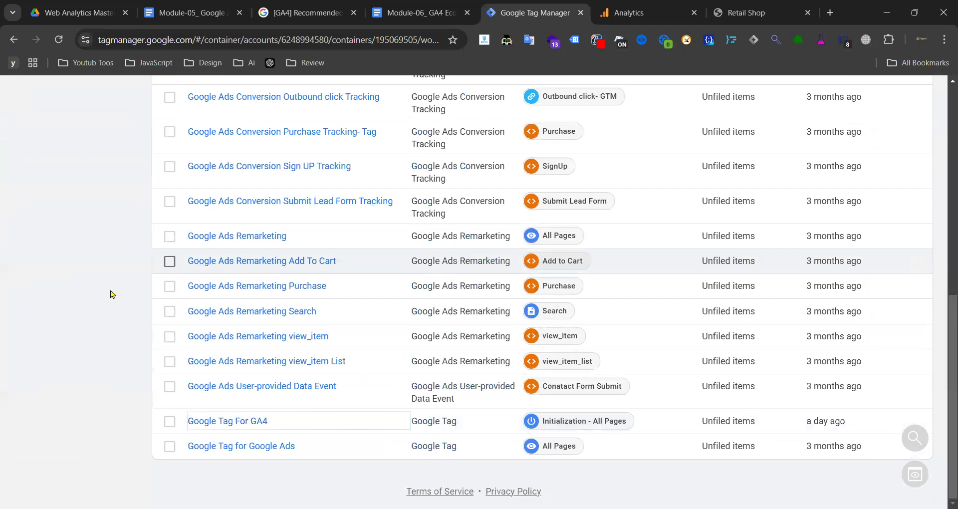
scroll(321, 258, up, 10)
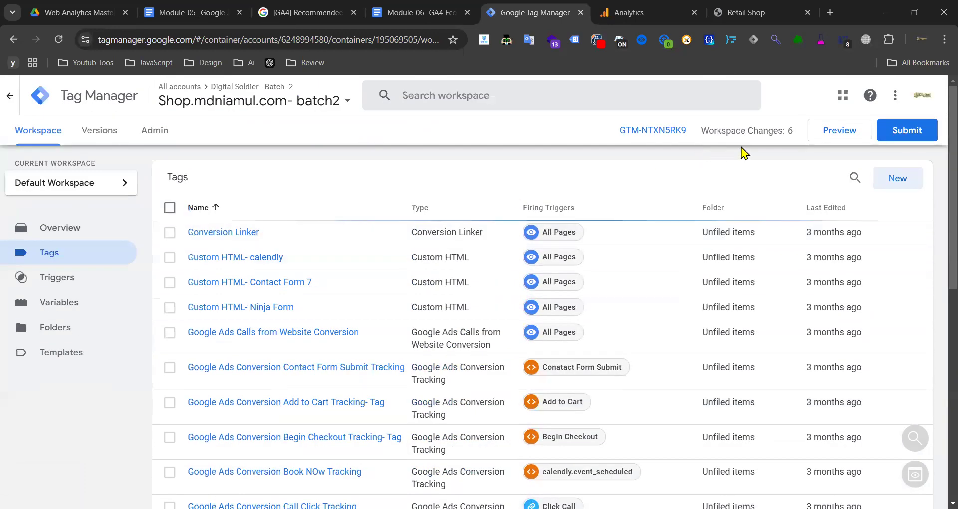
drag(548, 12, 663, 11)
click(824, 135)
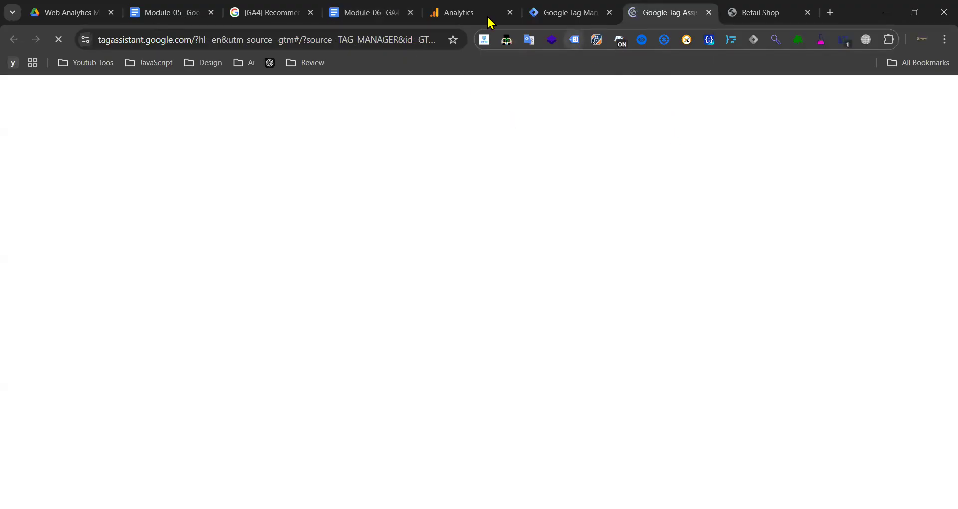
click(294, 14)
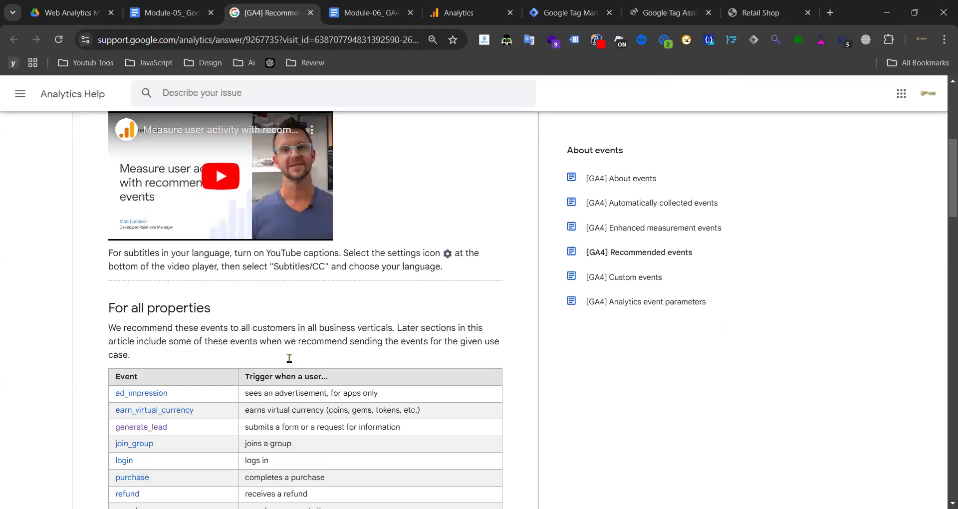
scroll(289, 358, down, 10)
right_click(161, 261)
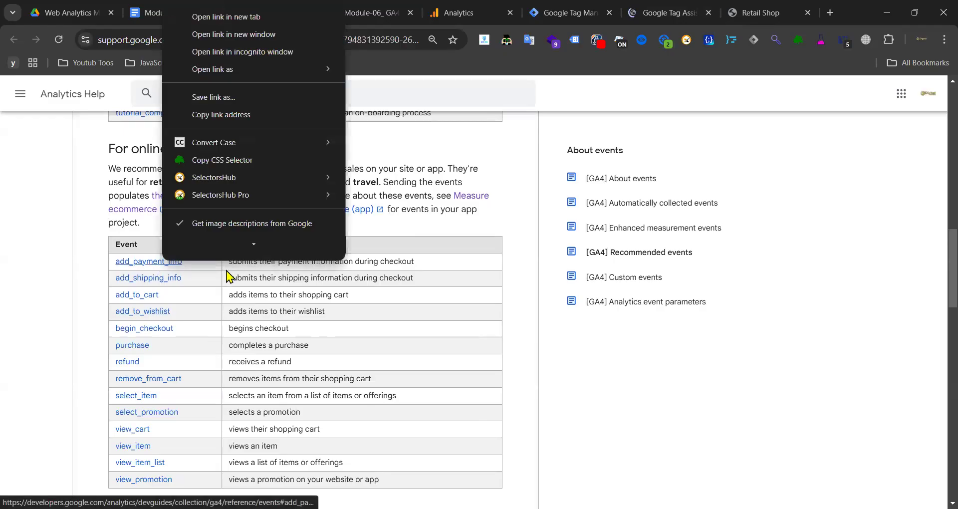
click(254, 18)
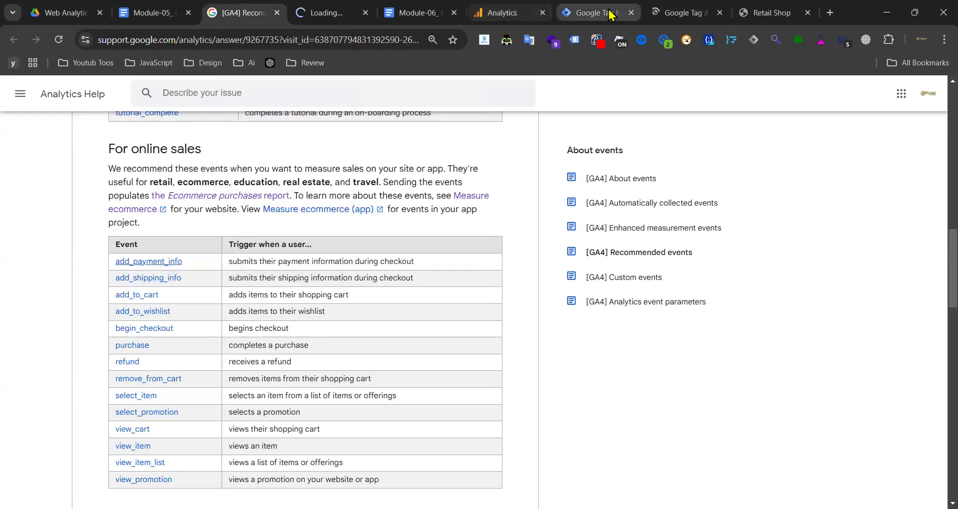
click(696, 12)
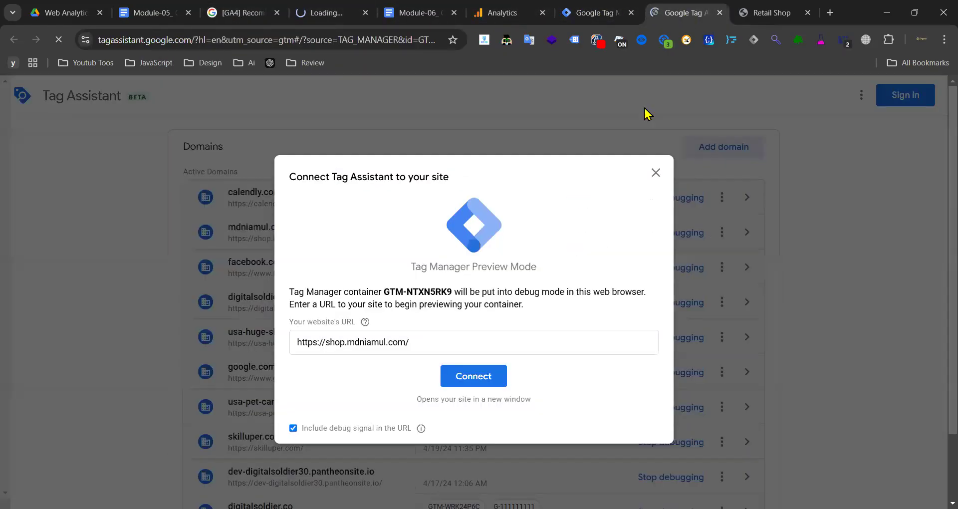
click(456, 376)
click(318, 14)
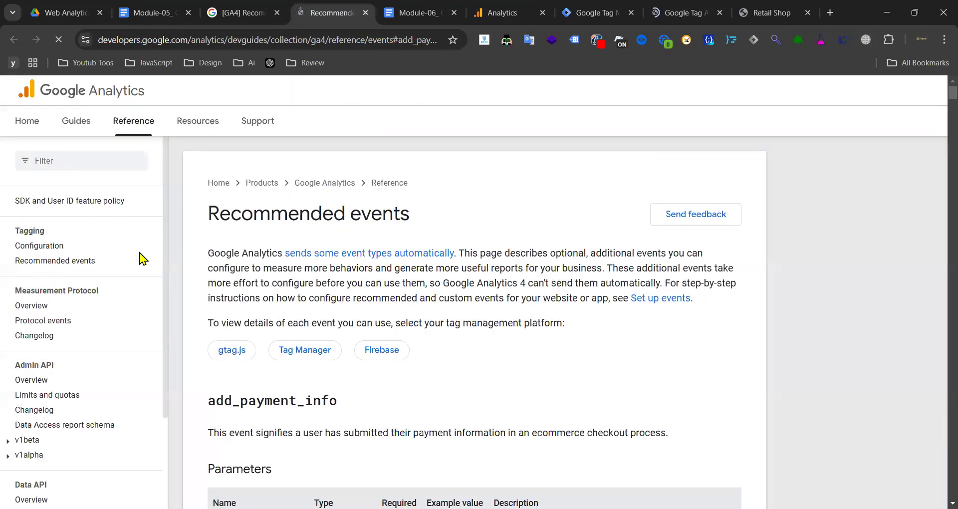
- Reorder the browser tabs: shop debug tab to the end, Retail Shop beside Tag Assistant
scroll(323, 237, down, 12)
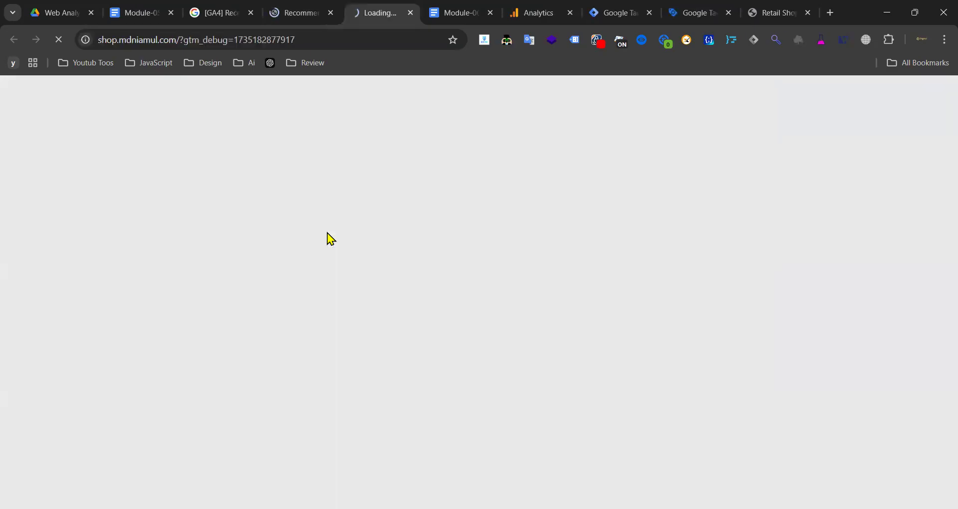
drag(395, 11, 763, 11)
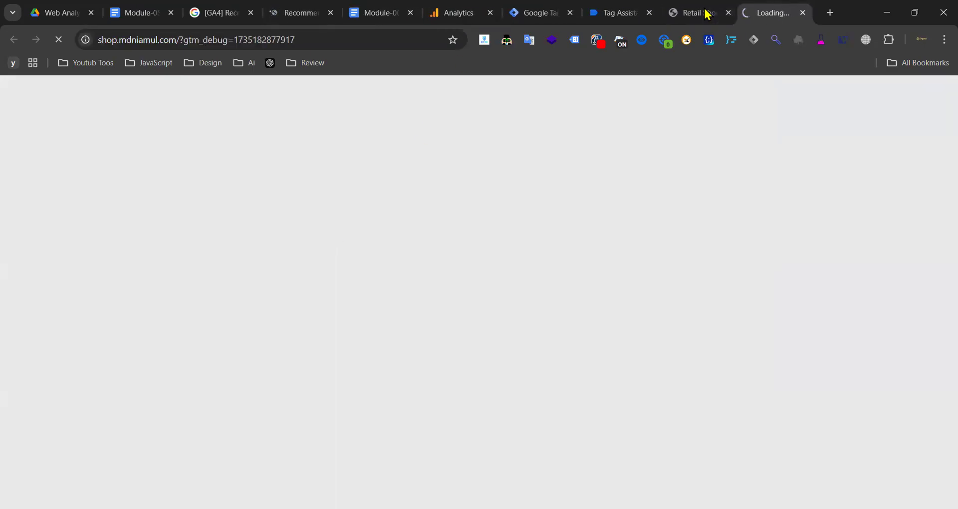
drag(691, 15, 611, 13)
click(302, 13)
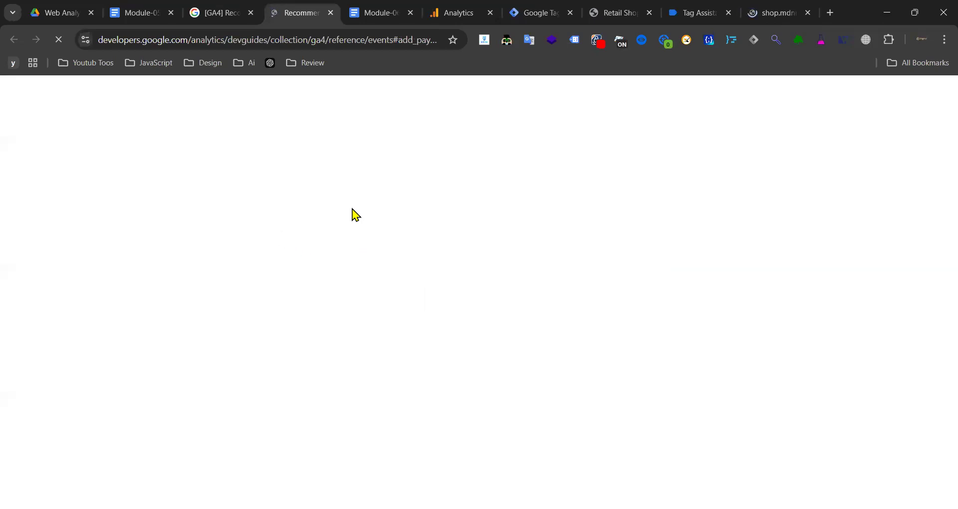
- Open the Measure ecommerce guide from the help article in a new tab, then go back to the events reference
click(196, 7)
scroll(310, 343, up, 7)
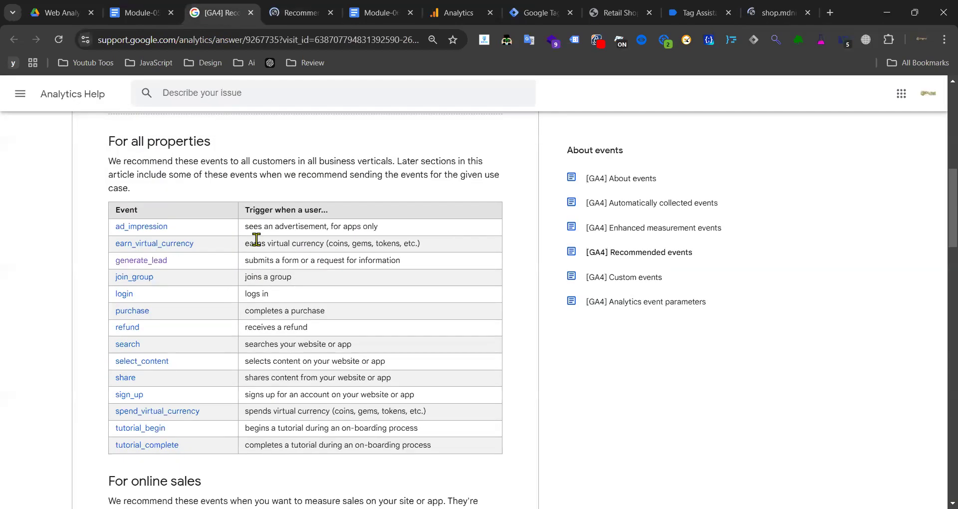
scroll(310, 344, down, 4)
click(148, 382)
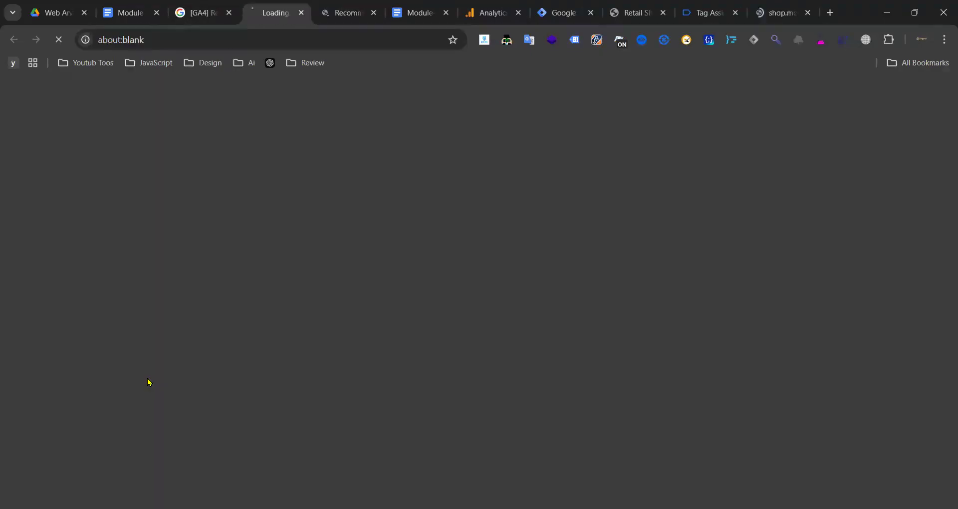
click(349, 9)
drag(272, 11, 481, 15)
click(272, 10)
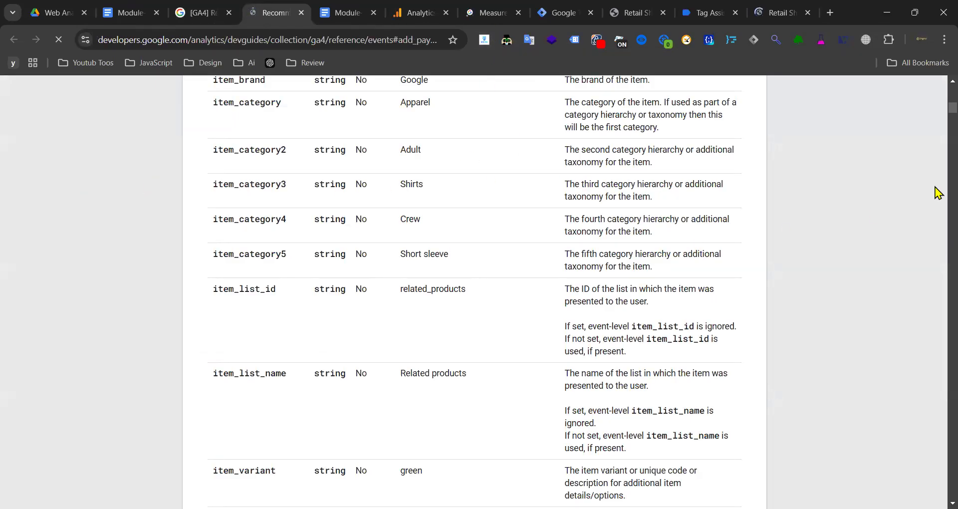
scroll(680, 314, down, 10)
scroll(727, 409, up, 11)
scroll(612, 294, up, 20)
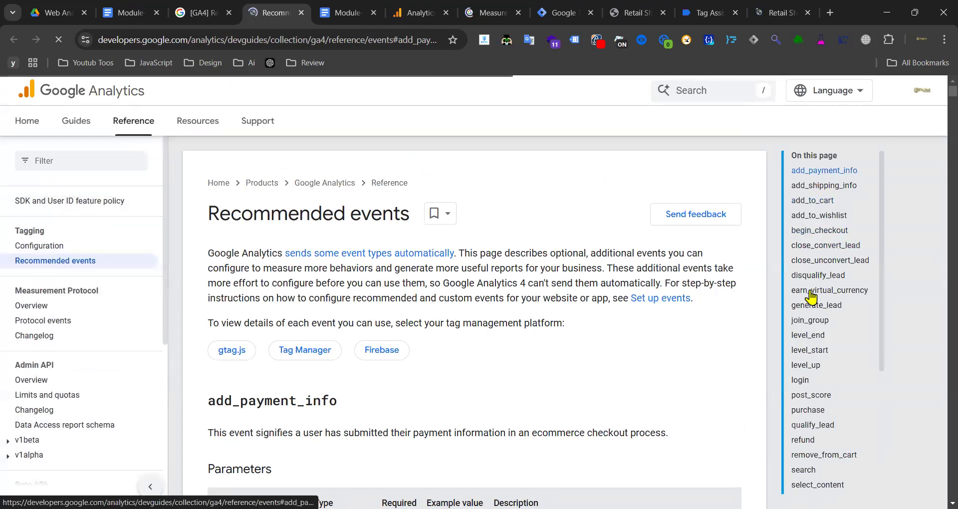
- Jump to the view_item_list section and highlight its item_list_name parameter and description
scroll(643, 306, down, 10)
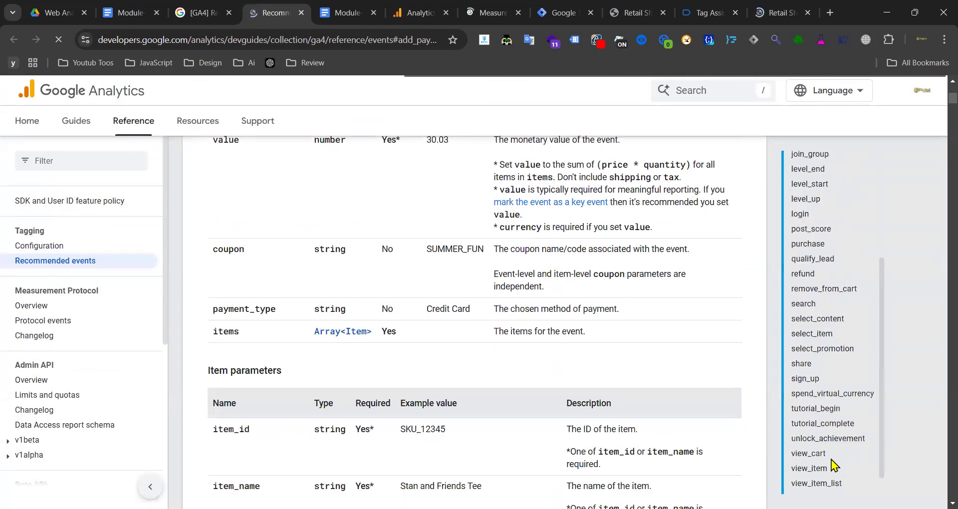
scroll(833, 459, down, 3)
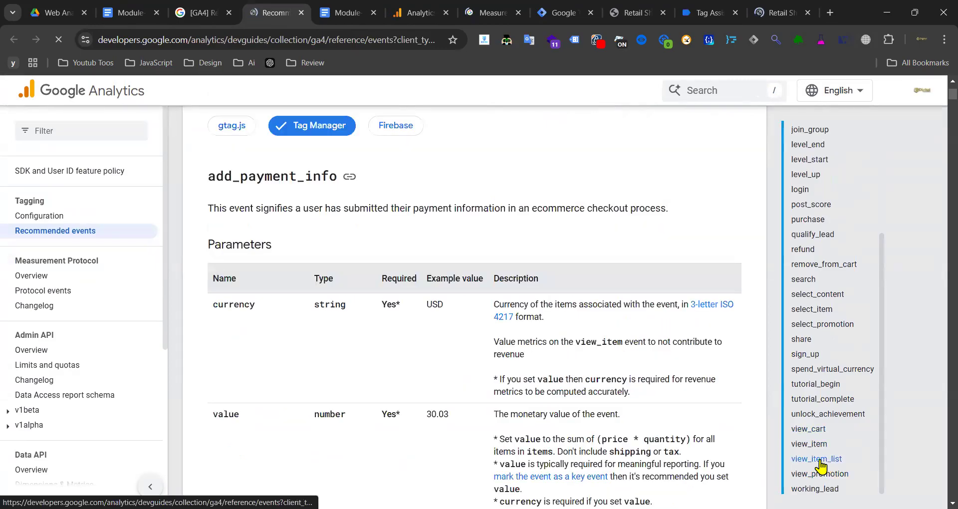
click(819, 461)
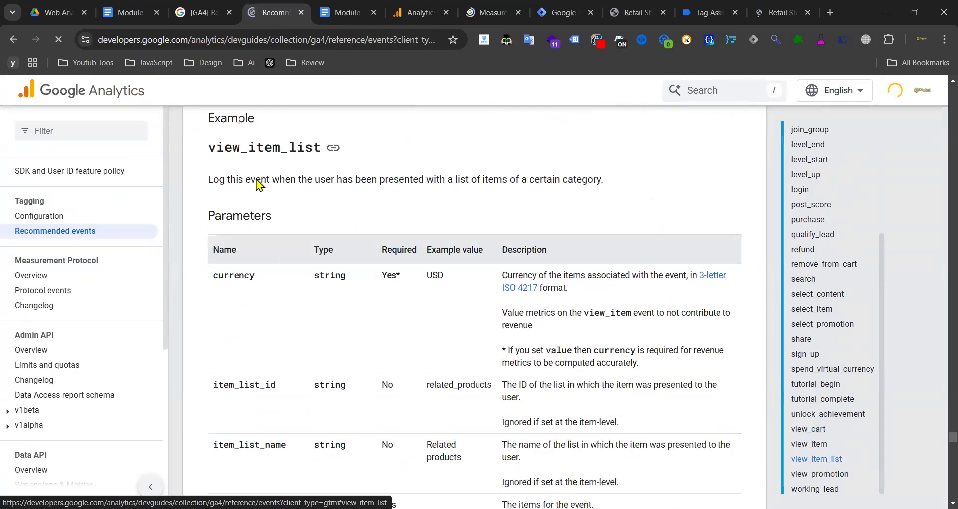
drag(218, 280, 252, 276)
scroll(297, 279, down, 3)
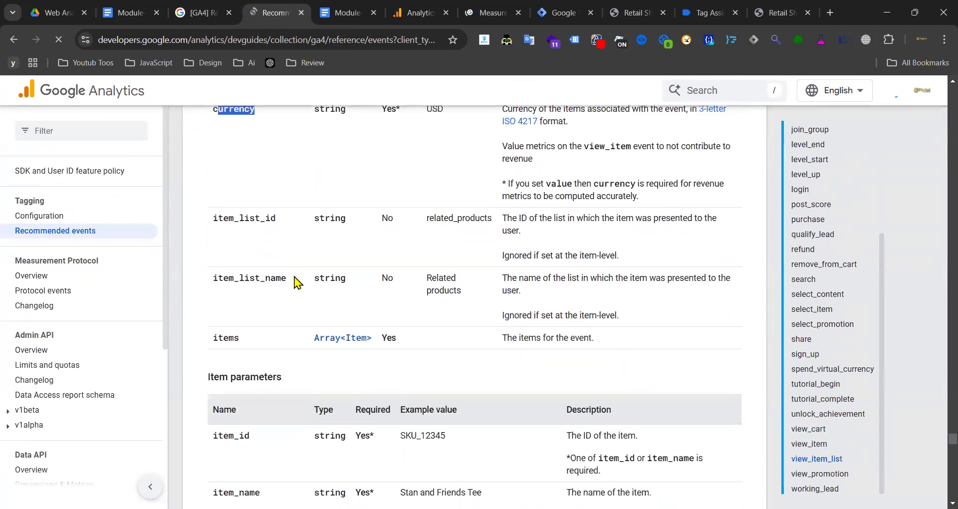
drag(214, 220, 274, 216)
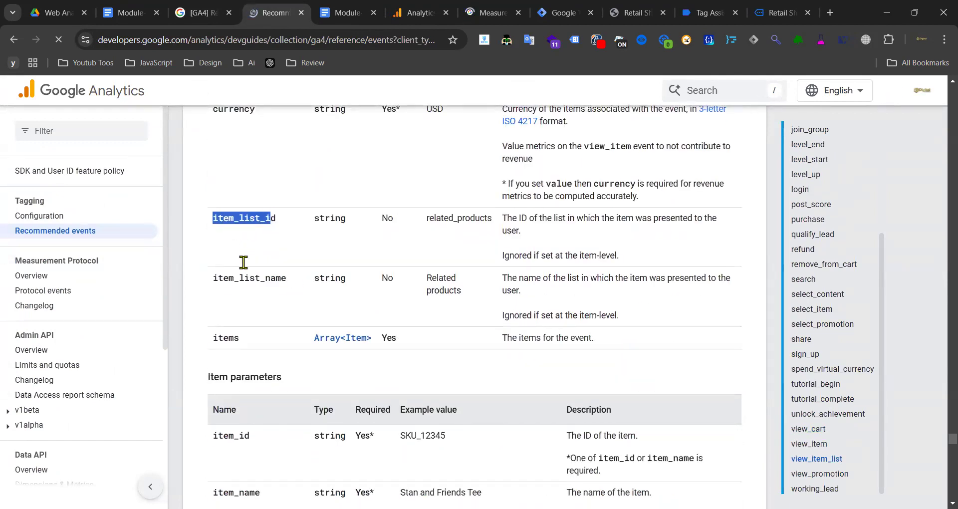
click(241, 278)
double_click(244, 278)
click(269, 244)
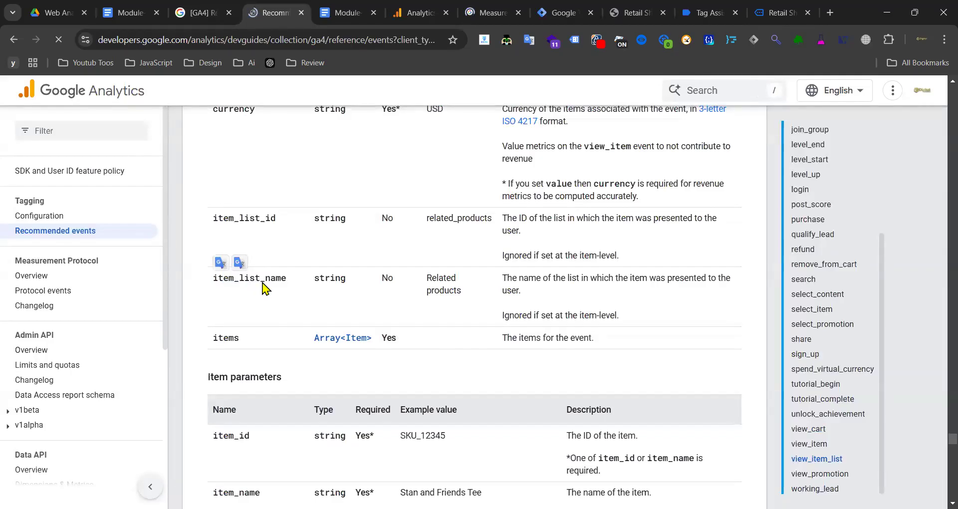
double_click(258, 216)
- Glance at the working_lead section, return to view_item_list, then move on to the next tab
scroll(365, 221, down, 3)
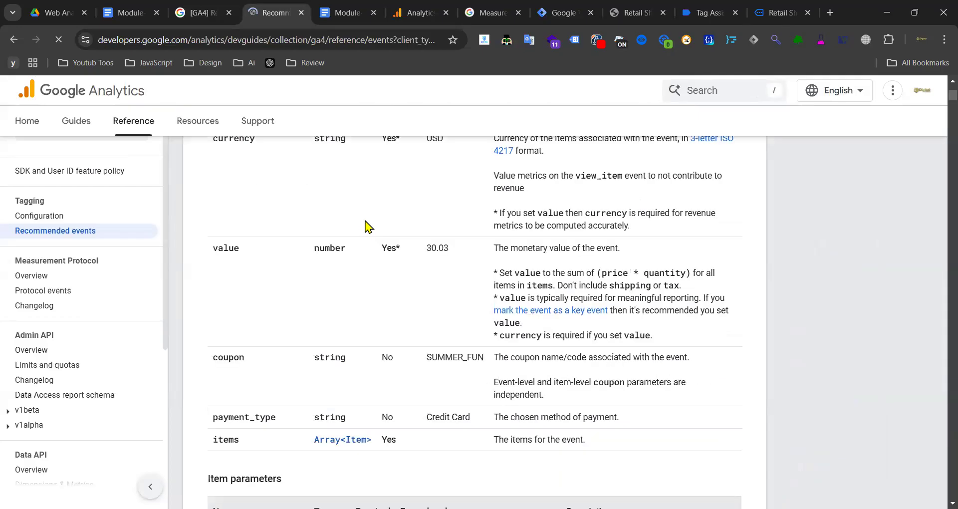
scroll(604, 243, up, 6)
click(710, 238)
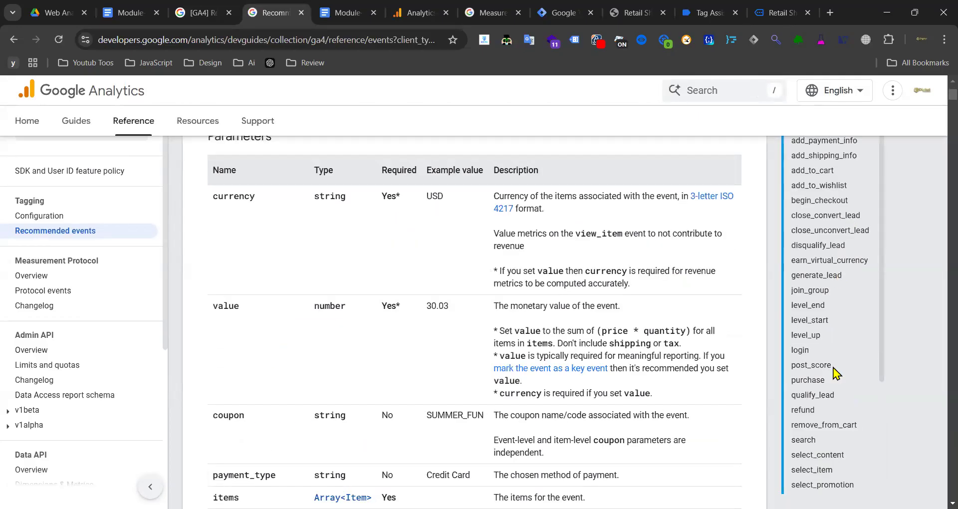
scroll(829, 414, down, 5)
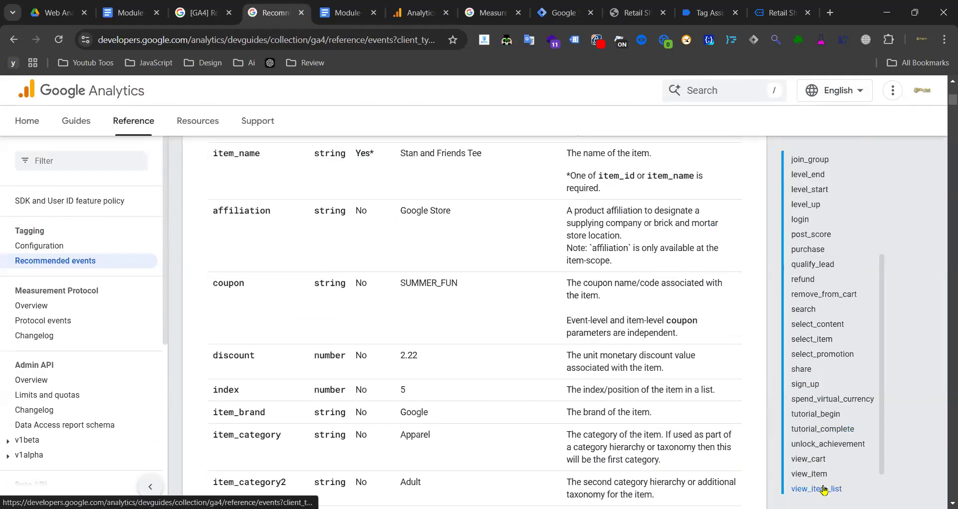
scroll(824, 491, down, 3)
click(818, 489)
scroll(288, 321, up, 3)
scroll(288, 321, down, 3)
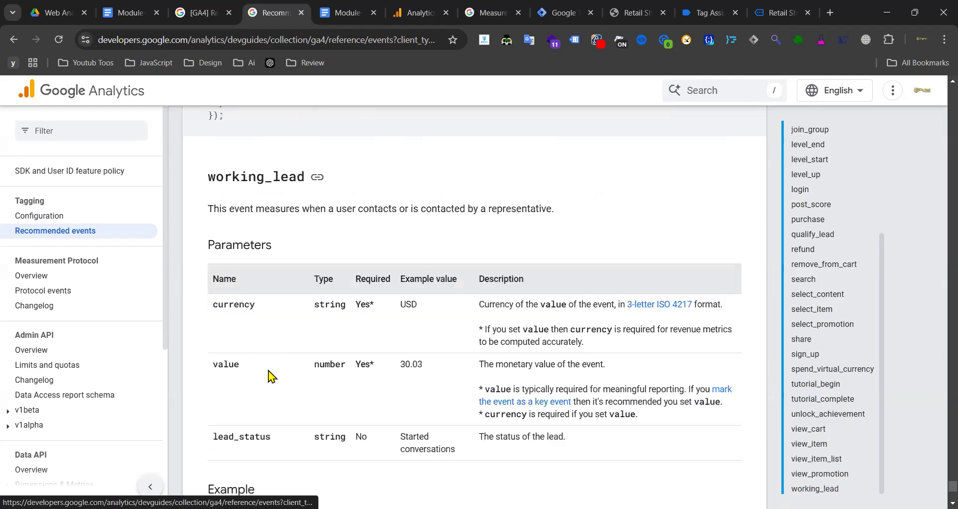
click(826, 462)
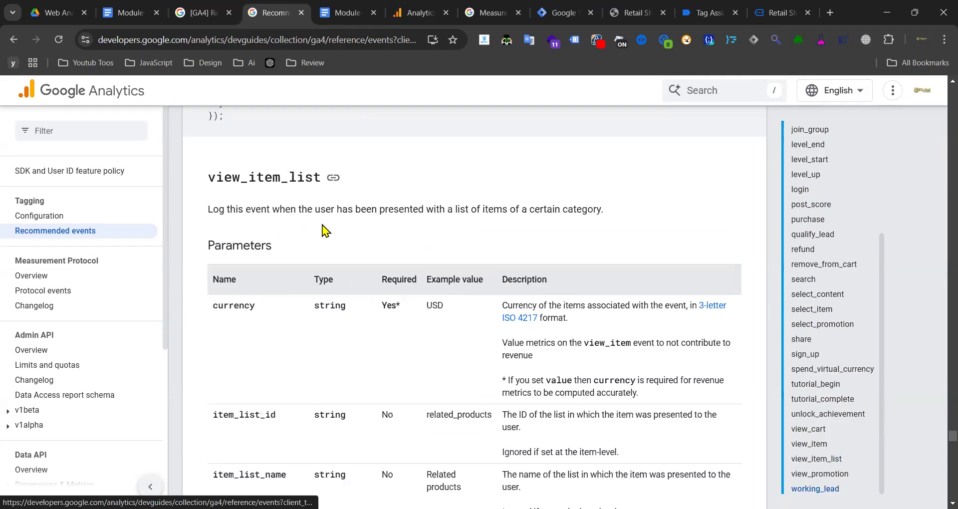
click(768, 10)
- Dismiss Tag Assistant's connected notice, inspect view_item_list, then select Bohemian Rhapsody Attire in the shop
click(720, 10)
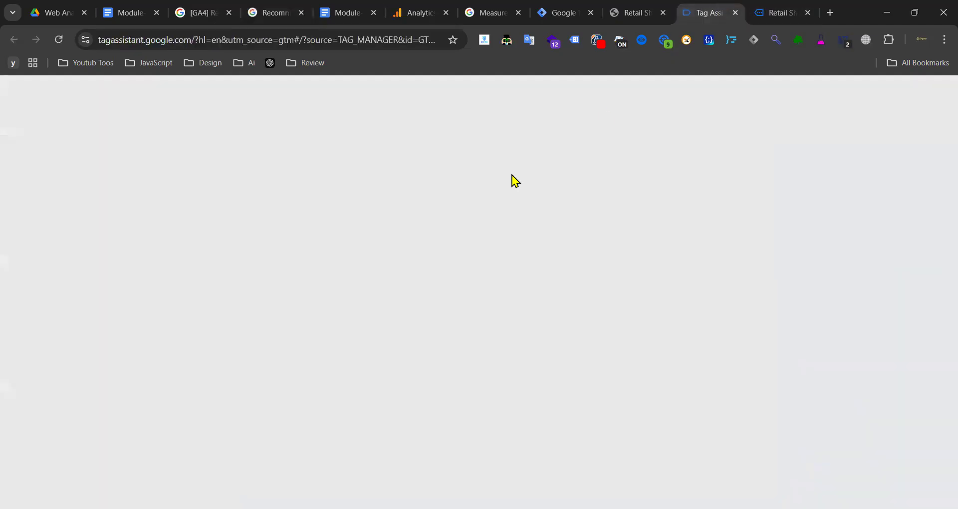
click(481, 309)
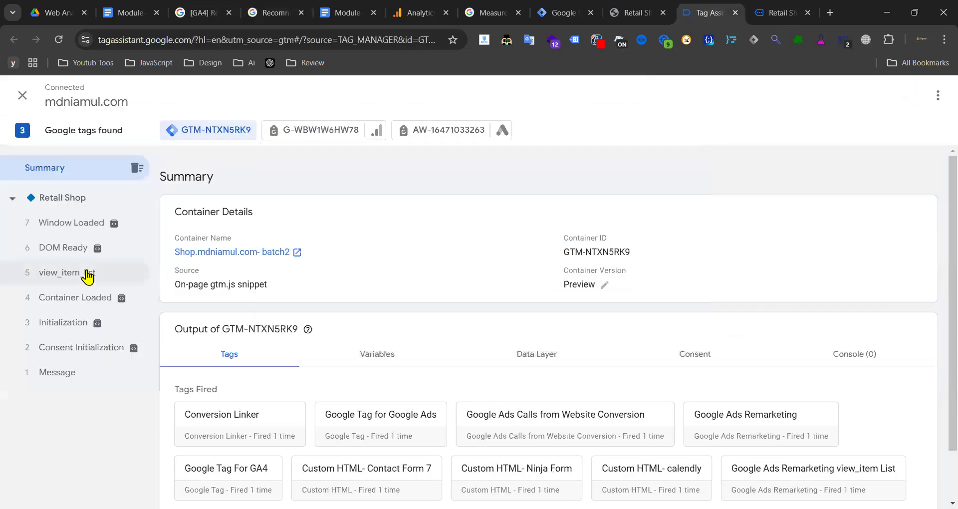
click(116, 276)
click(797, 13)
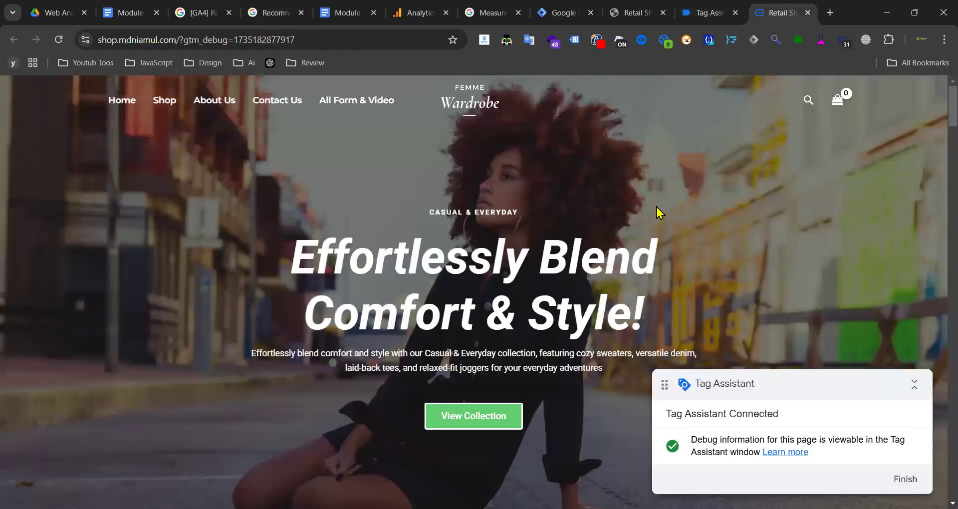
scroll(387, 245, down, 5)
scroll(387, 239, down, 3)
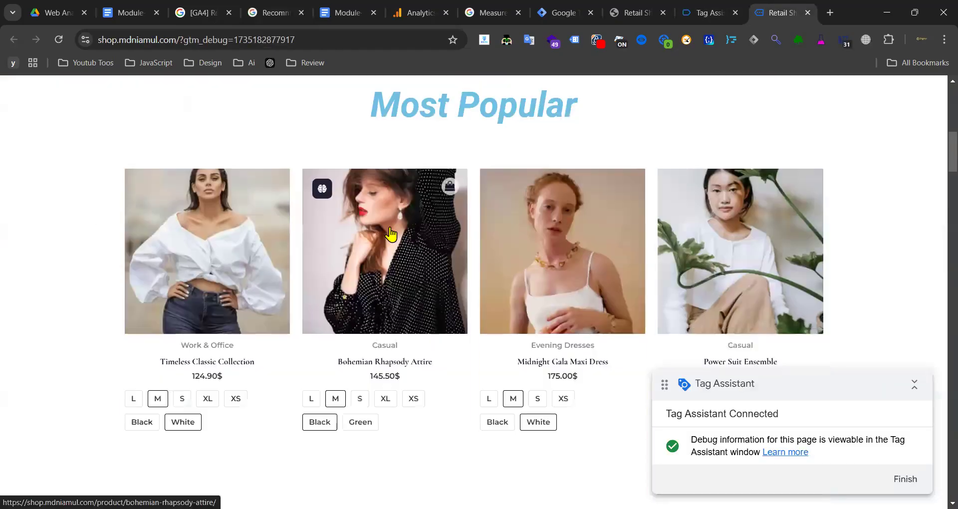
click(702, 15)
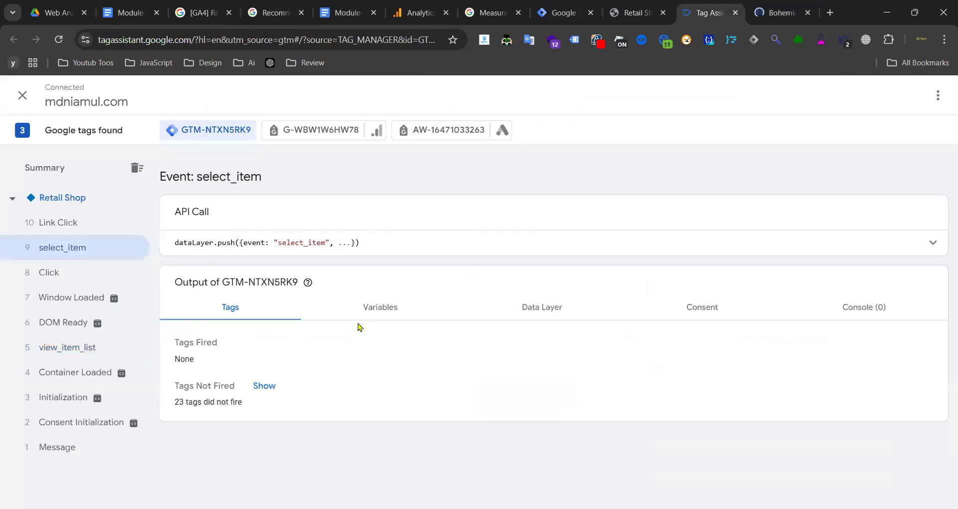
- Inspect the select_item payload, then add Bohemian Rhapsody Attire to the cart
click(773, 242)
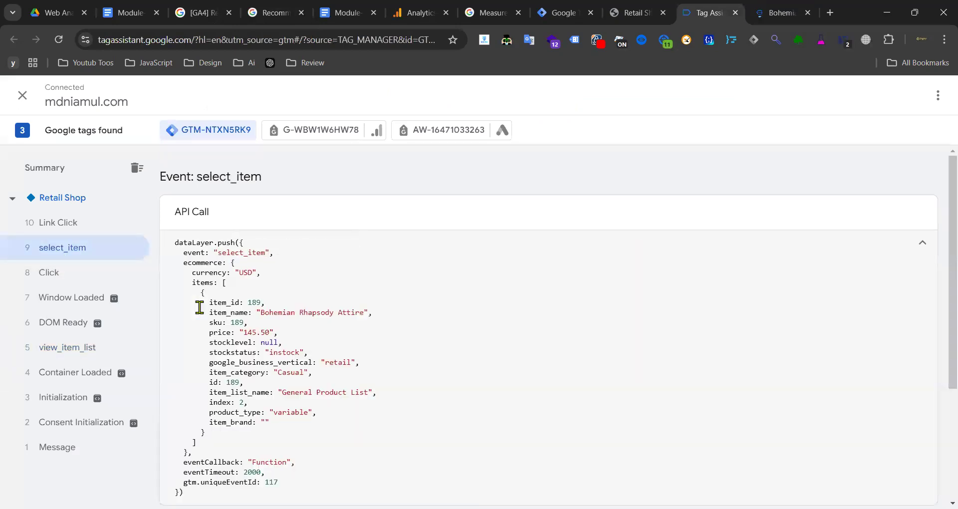
click(923, 244)
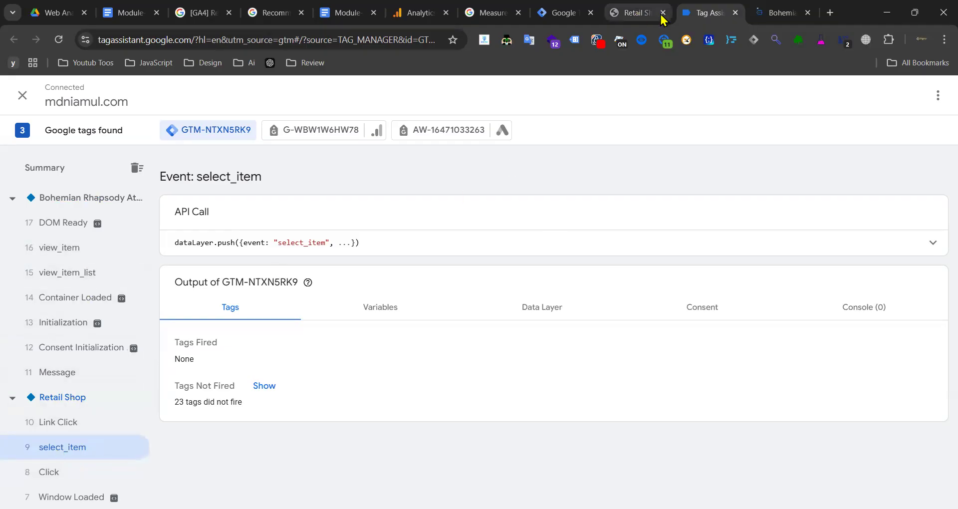
click(775, 14)
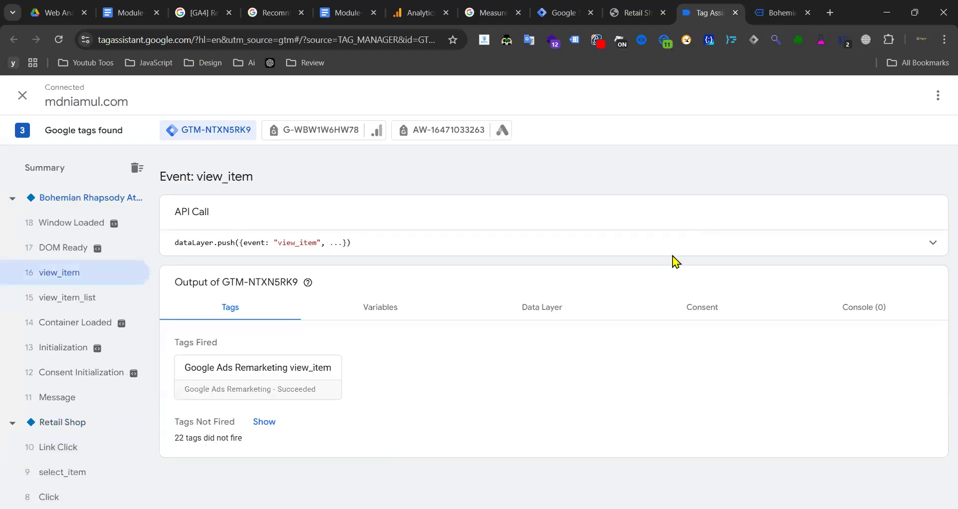
key(ctrl+Tab)
scroll(633, 252, up, 3)
key(Escape)
- Inspect the add_to_cart dataLayer.push payload and the Google Ads tags it fired
key(ctrl+shift+Tab)
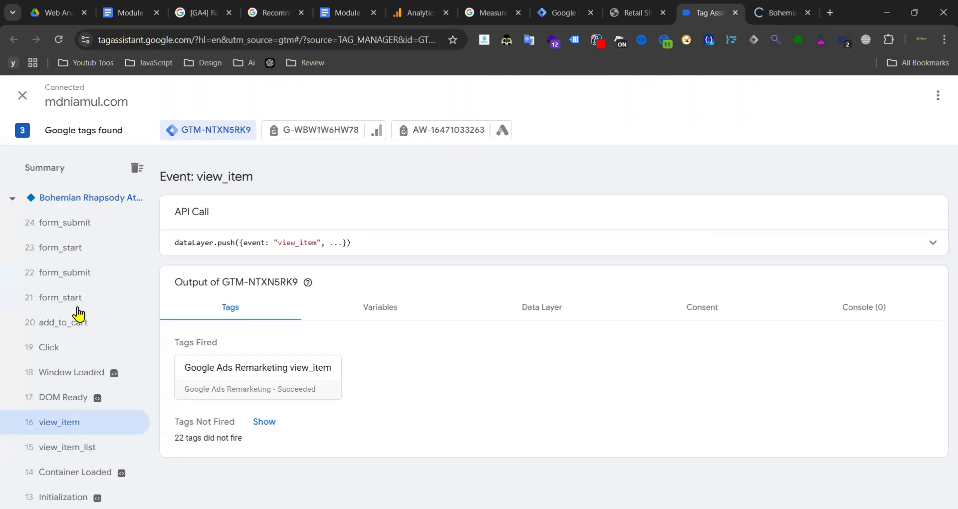
click(76, 323)
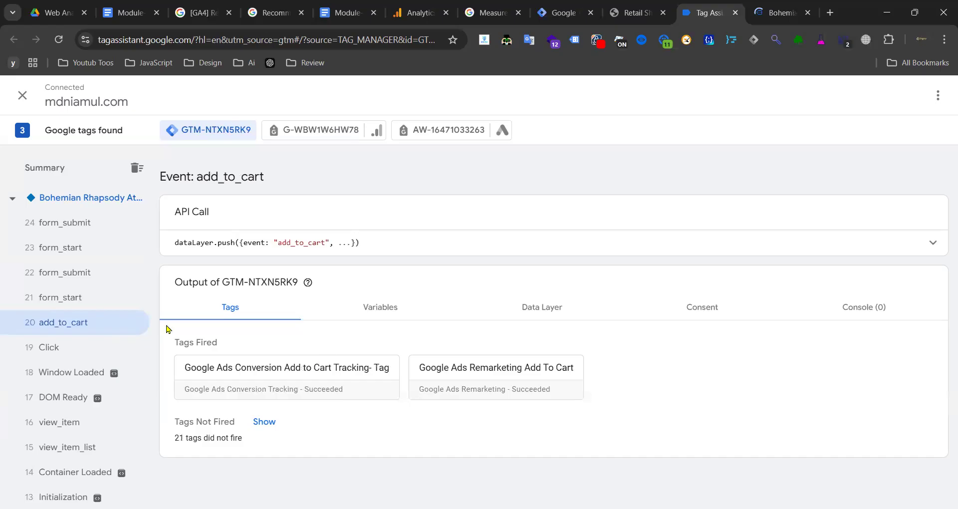
click(723, 246)
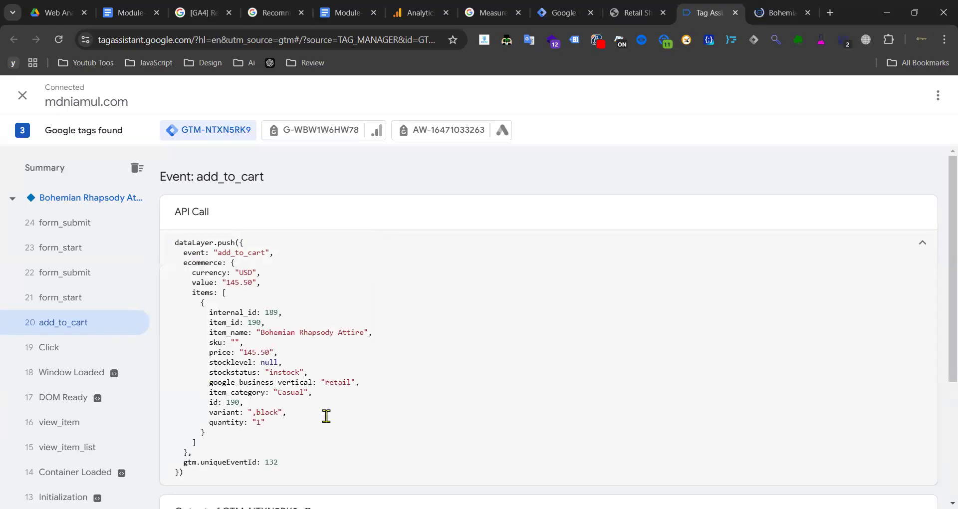
triple_click(326, 416)
click(919, 248)
key(ctrl+Tab)
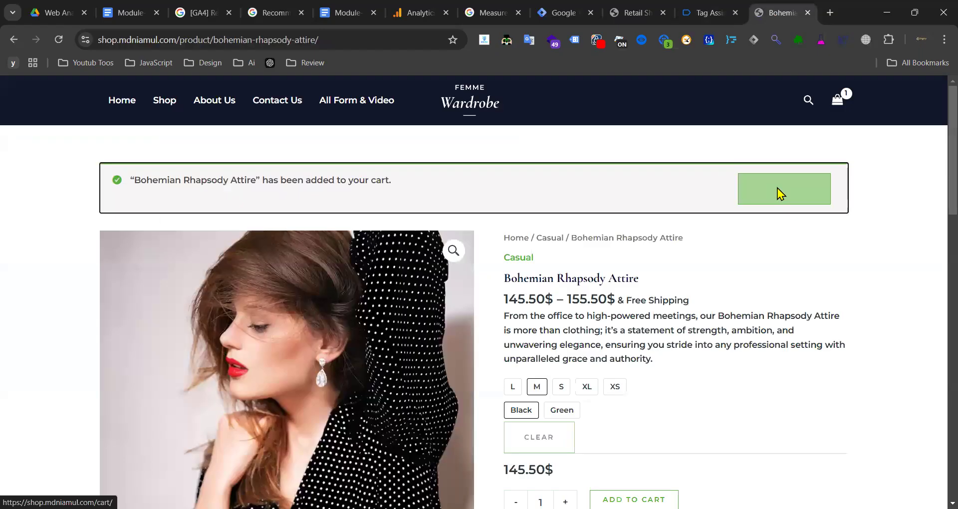
- Open the cart page and raise the item quantity to 2
click(780, 193)
scroll(595, 212, down, 5)
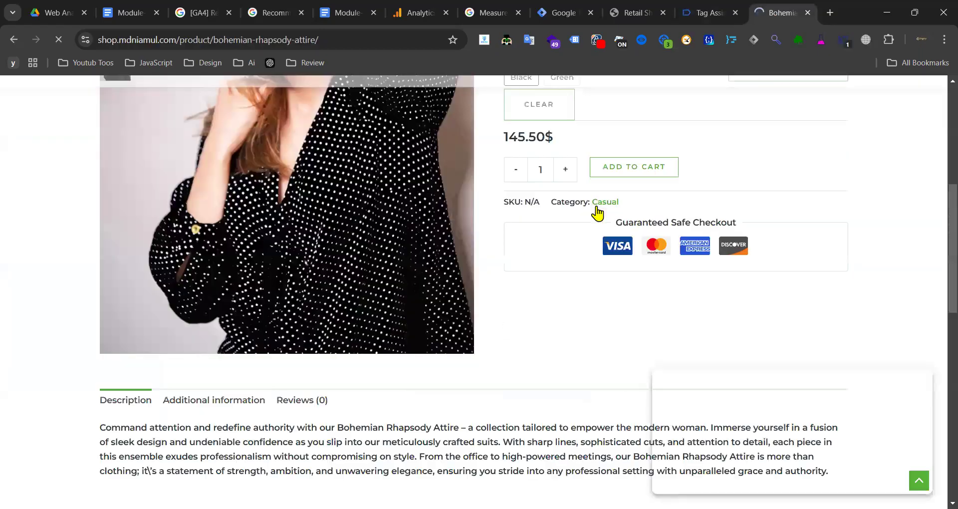
scroll(575, 220, down, 3)
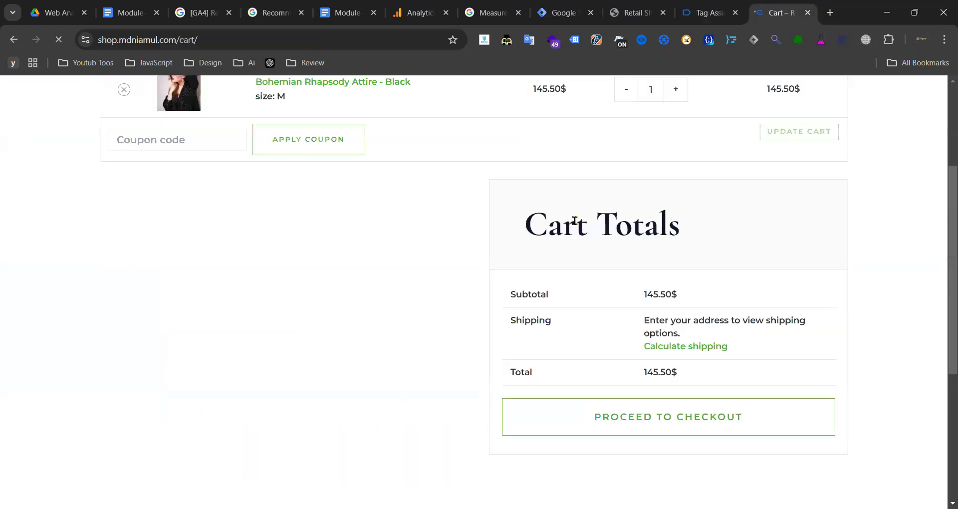
scroll(407, 235, up, 3)
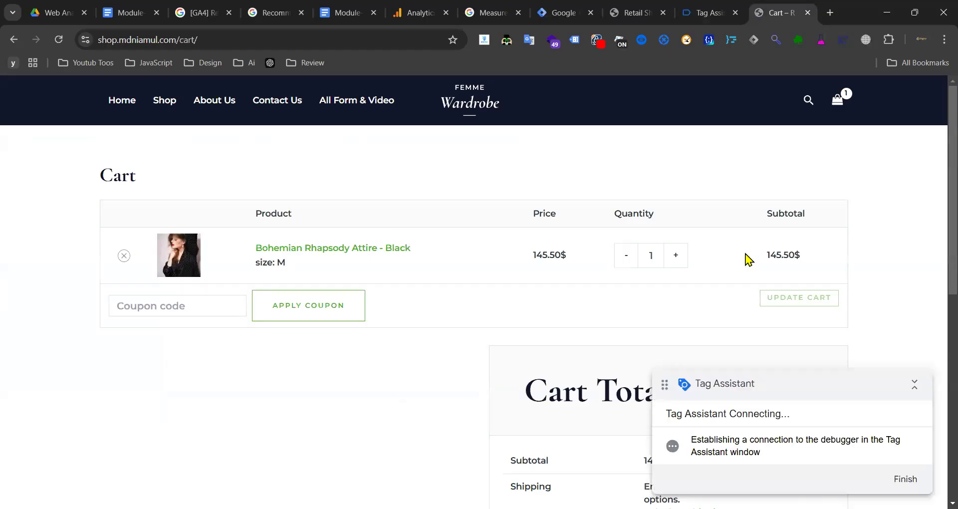
click(677, 256)
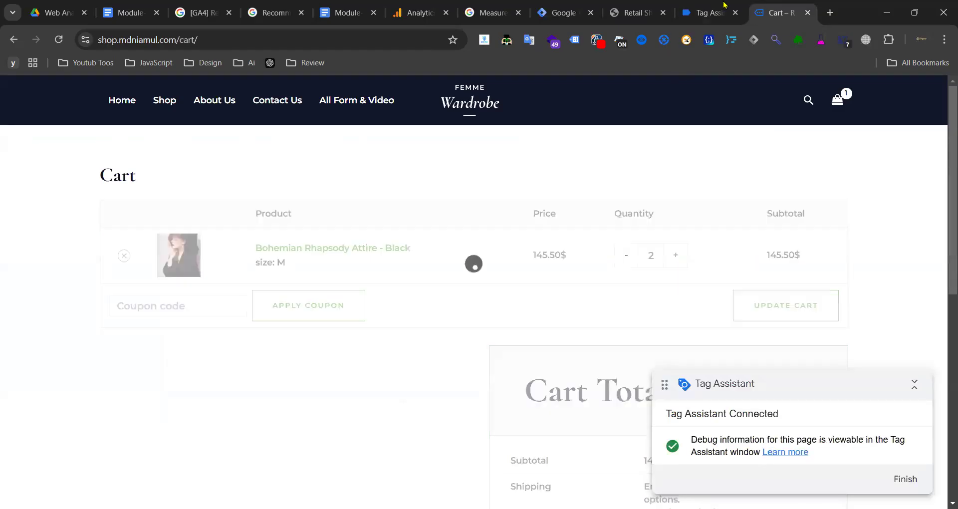
- Review the cart events in Tag Assistant and open the remove_from_cart details
key(ctrl+shift+Tab)
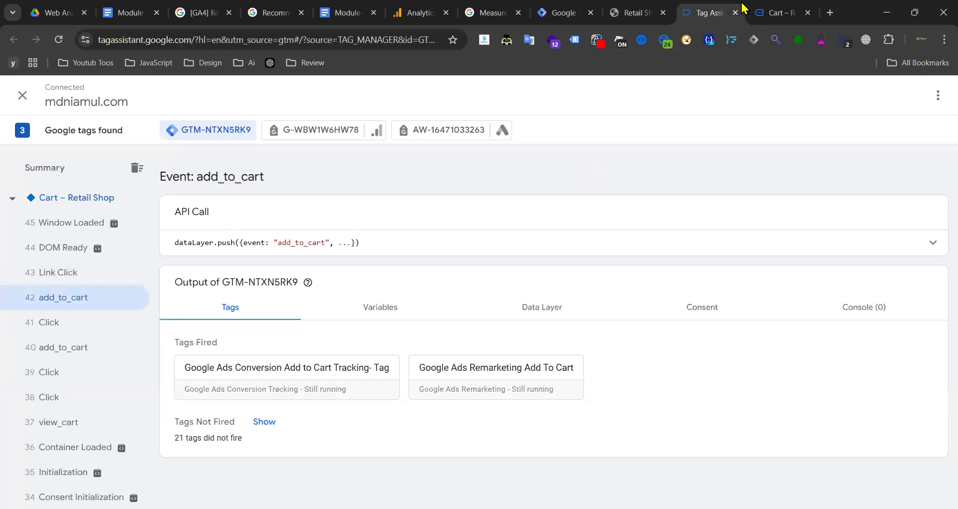
click(774, 9)
click(701, 14)
click(71, 175)
click(73, 195)
click(778, 8)
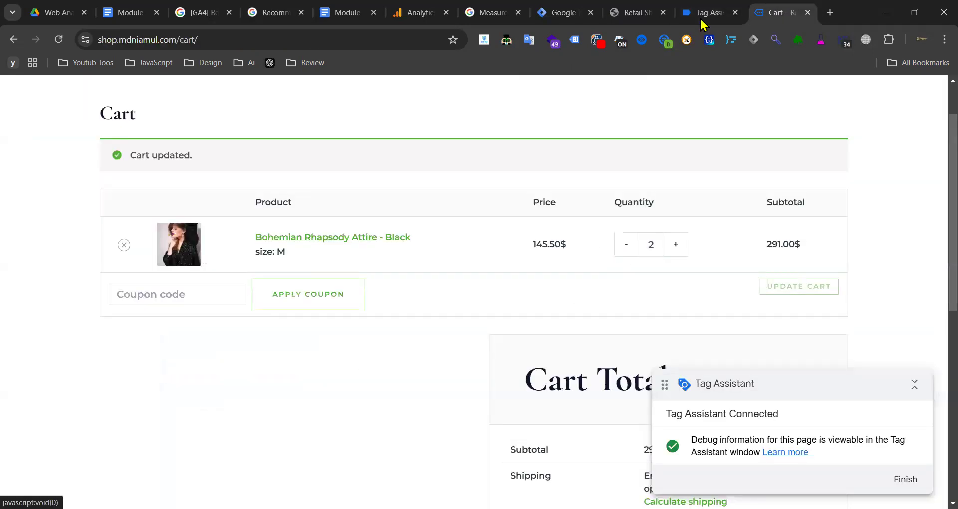
click(705, 20)
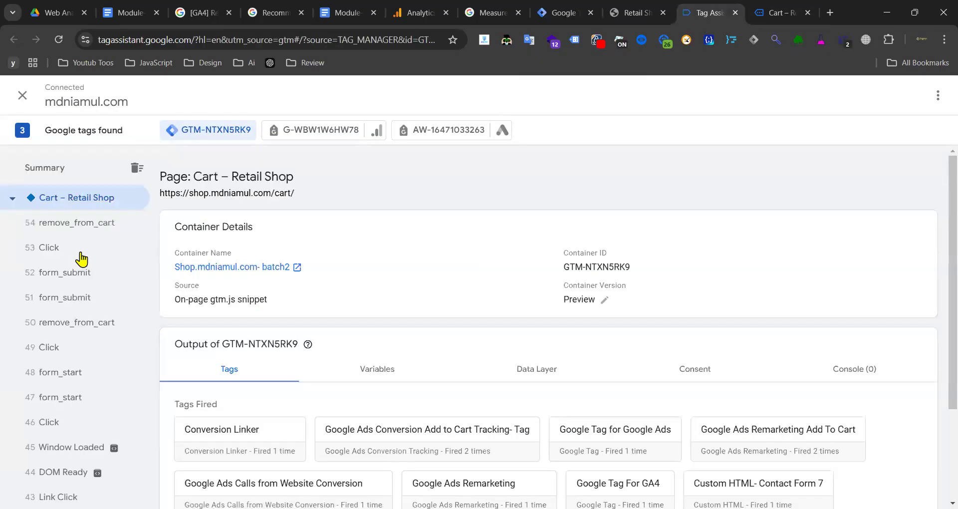
click(82, 253)
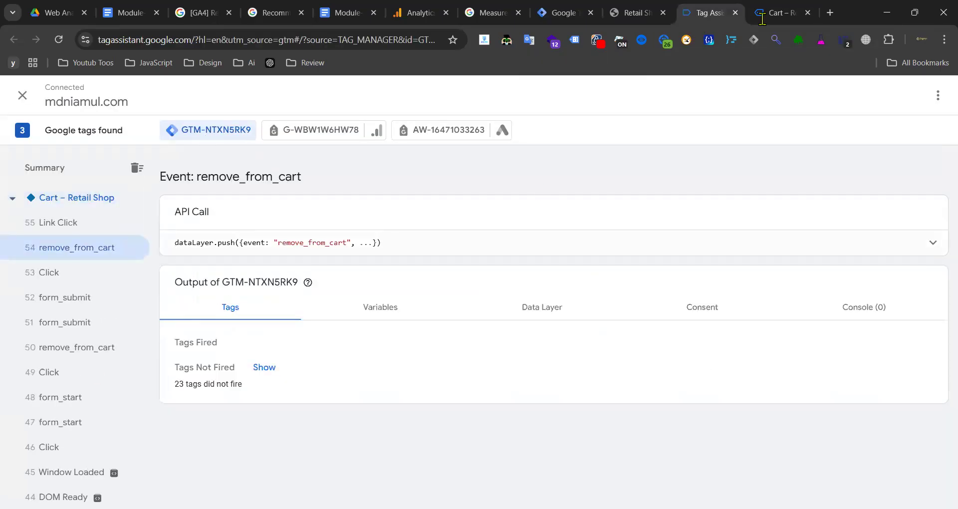
- Proceed to checkout and autofill the billing details from a saved address
scroll(666, 230, down, 6)
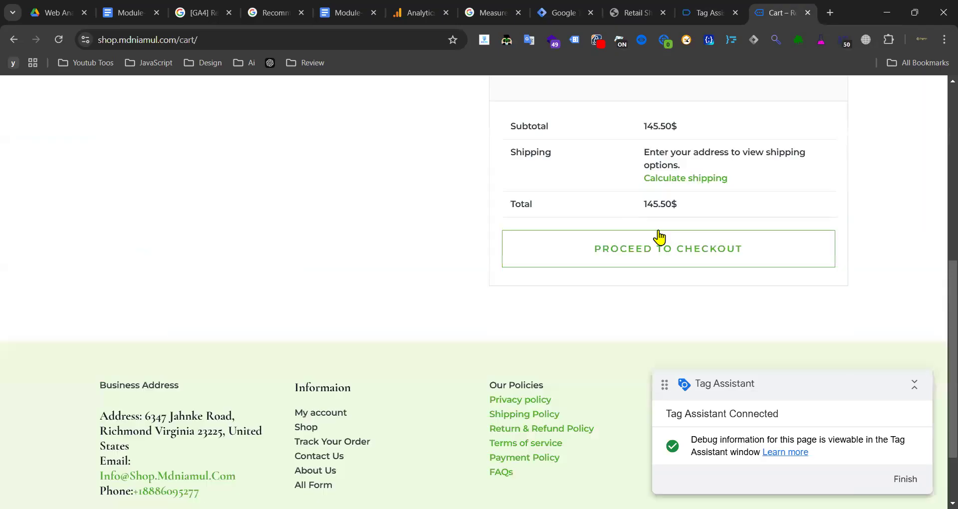
click(658, 231)
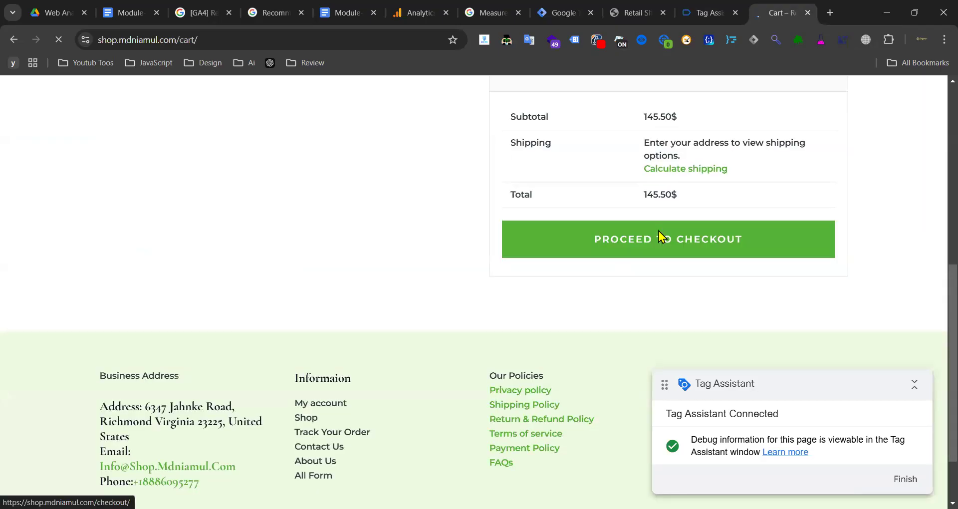
scroll(252, 231, down, 3)
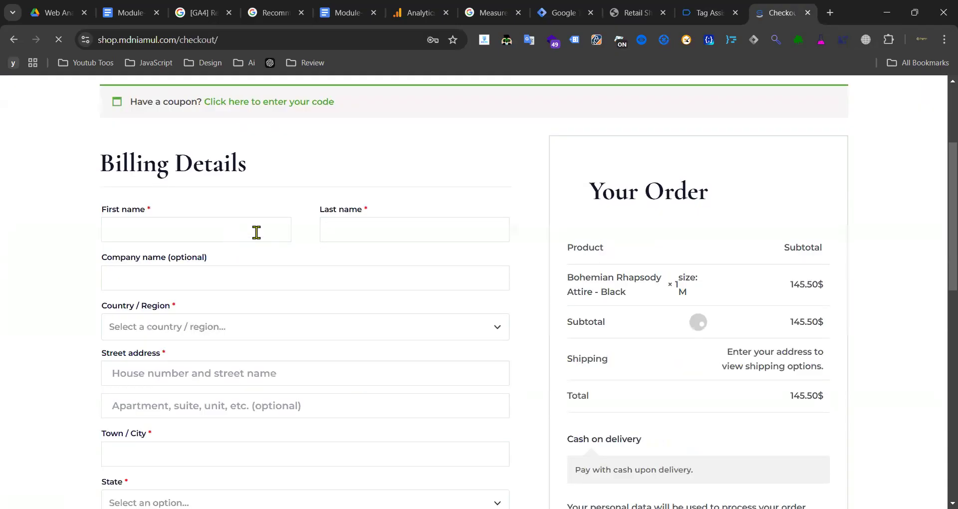
scroll(280, 218, up, 3)
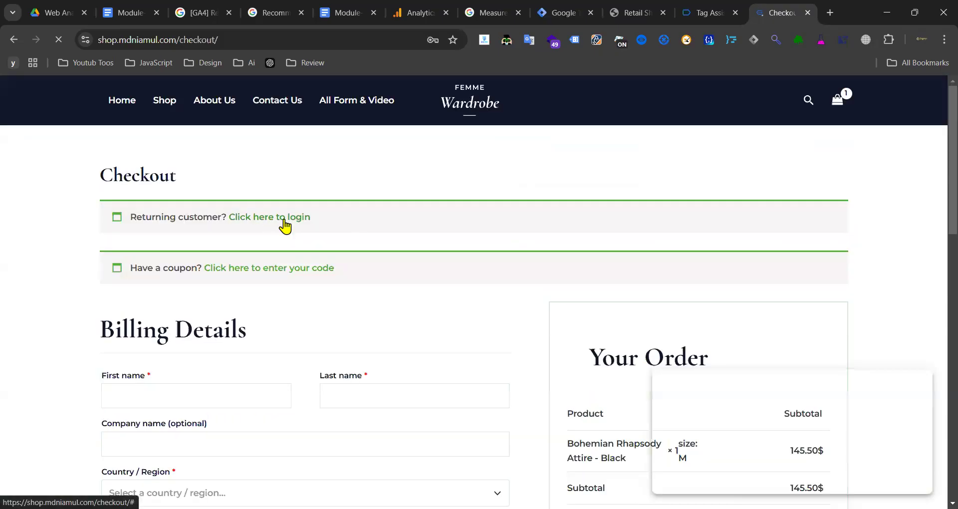
scroll(217, 213, down, 3)
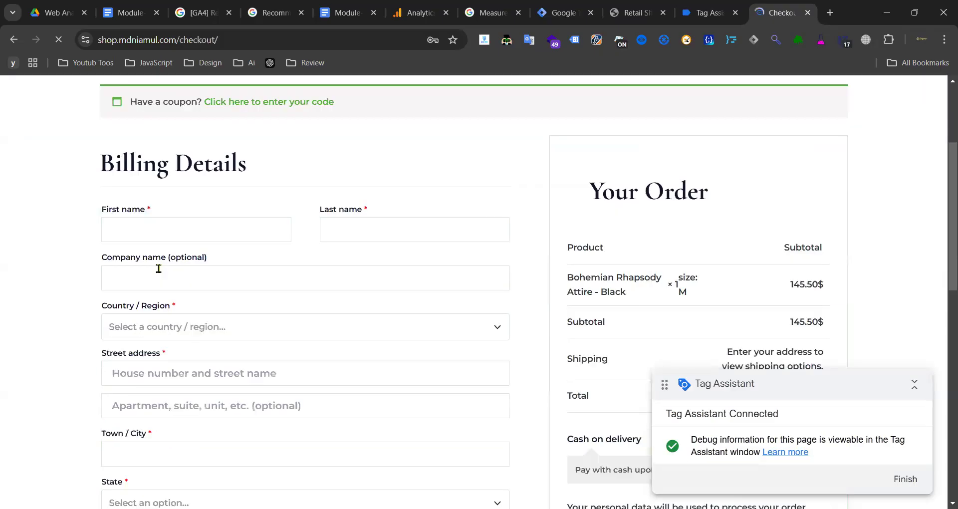
click(165, 225)
click(268, 257)
- Tick Ship To A Different Address and autofill the shipping fields from a saved address
scroll(274, 196, down, 3)
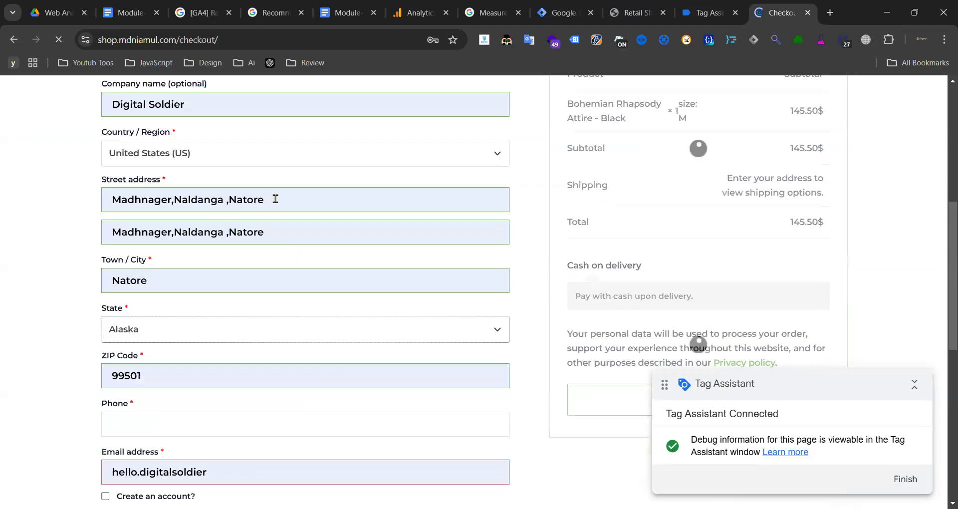
scroll(210, 267, down, 3)
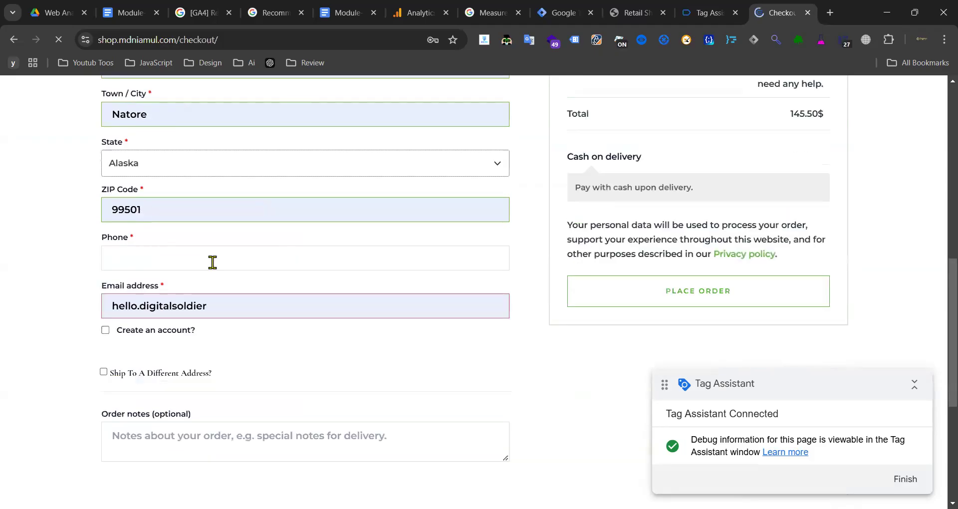
scroll(237, 260, down, 1)
scroll(115, 177, down, 2)
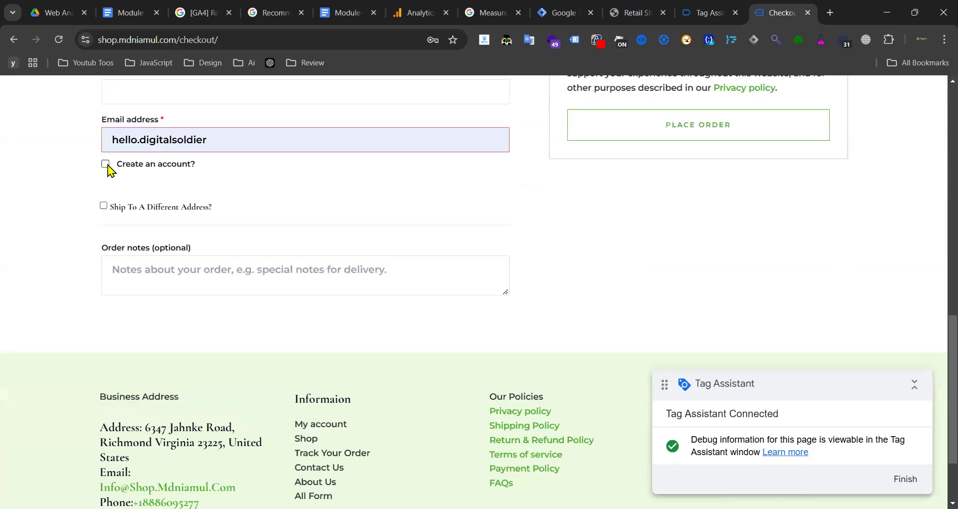
click(106, 165)
click(103, 205)
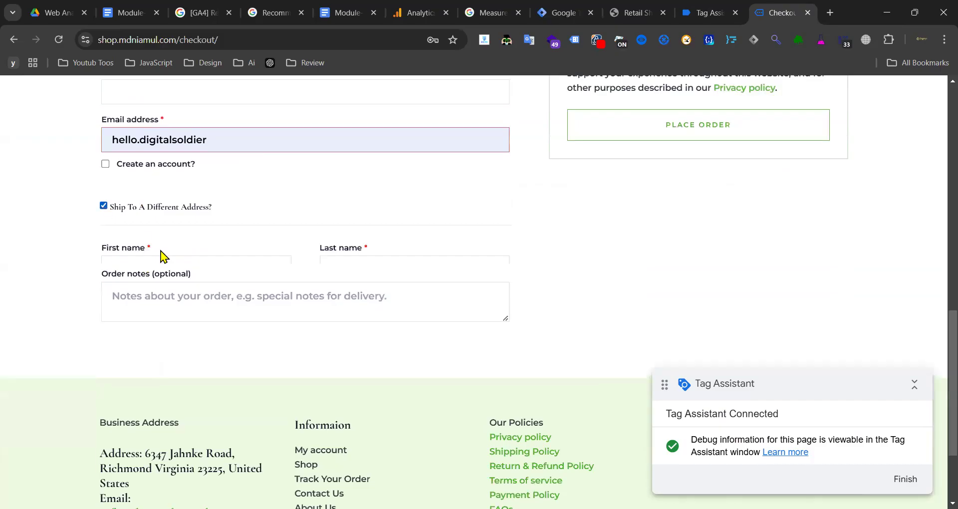
click(148, 269)
click(228, 309)
scroll(200, 299, down, 5)
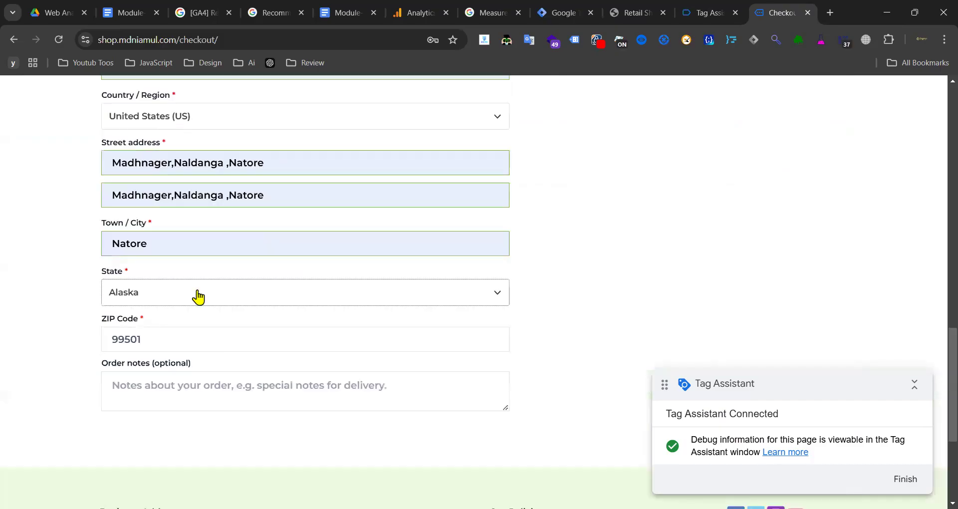
scroll(210, 289, up, 3)
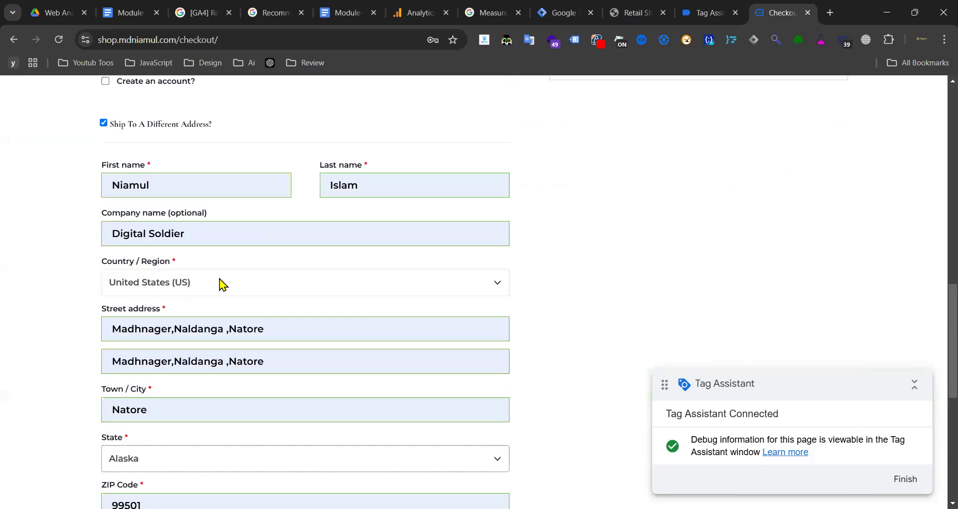
scroll(208, 225, up, 3)
- Replace the email and phone via autofill suggestion, then place the order
double_click(209, 225)
key(BackSpace)
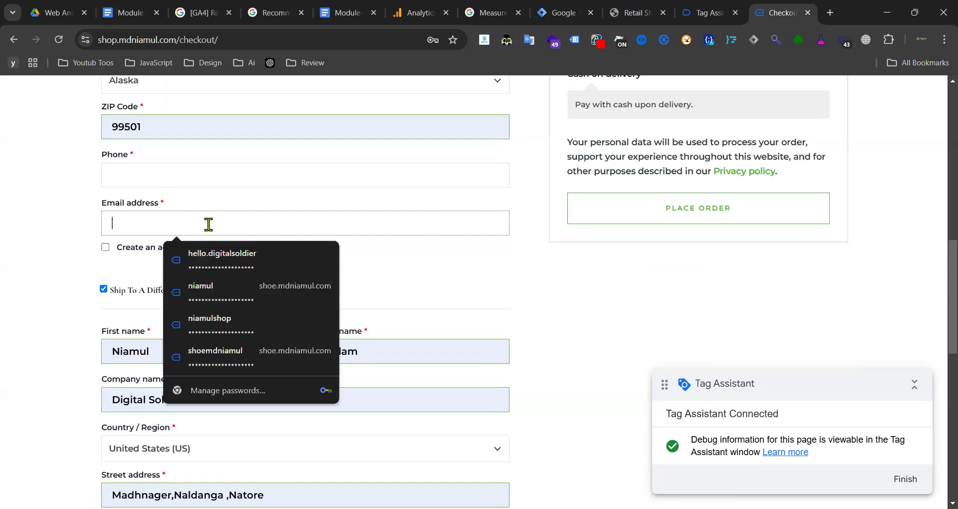
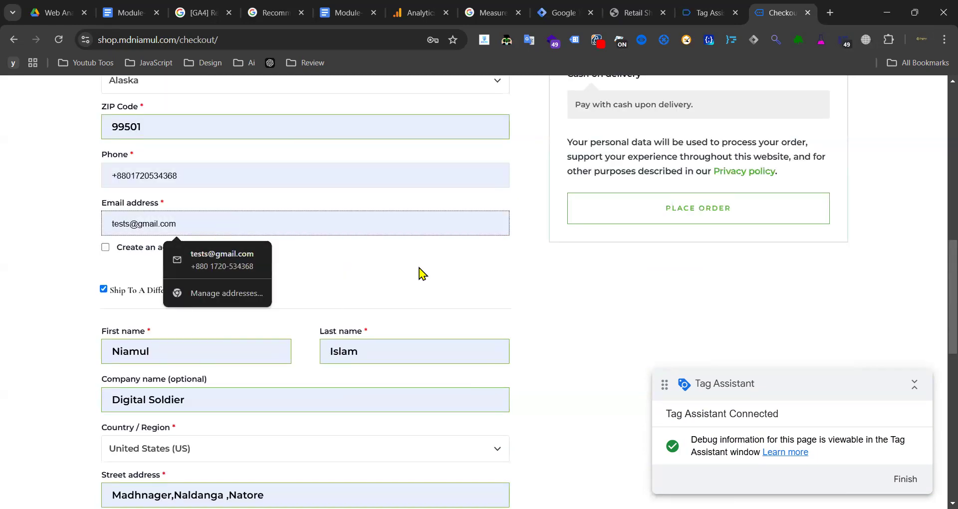
click(270, 259)
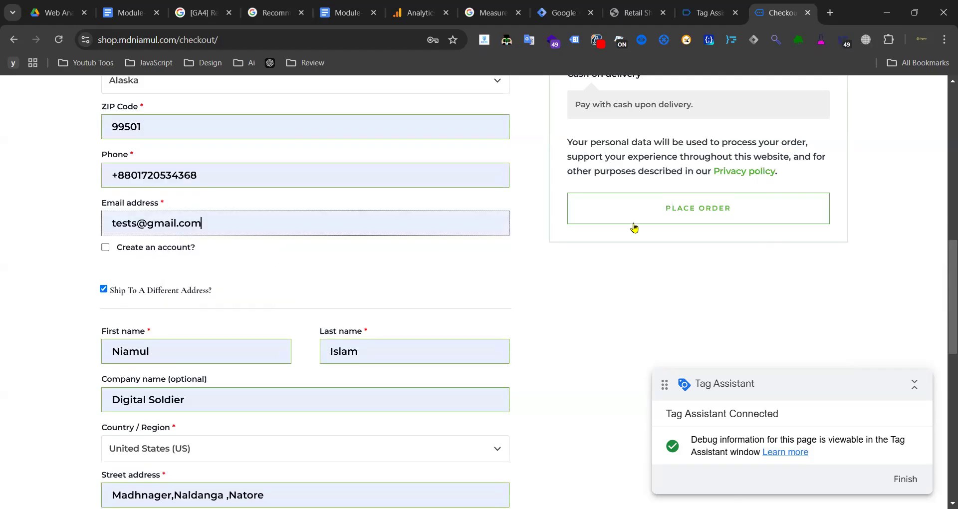
click(657, 216)
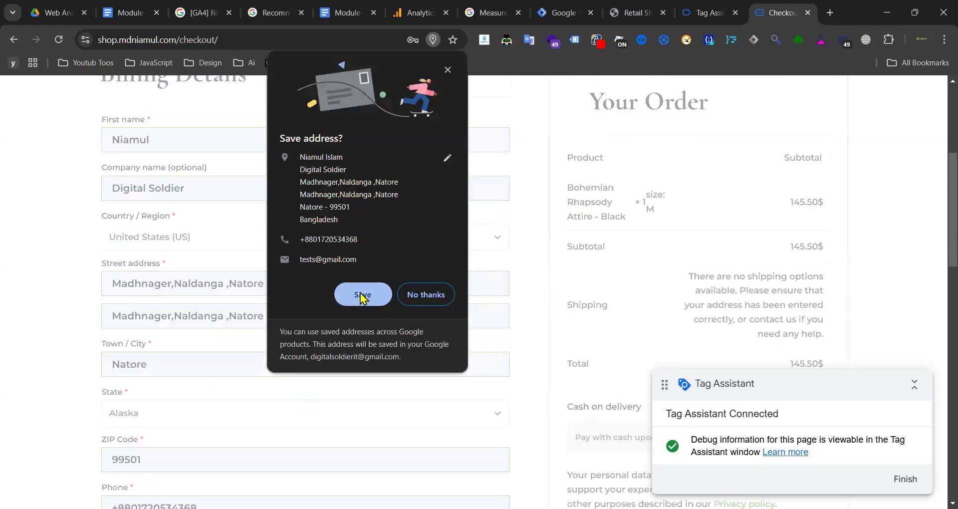
- Dismiss Save address, set billing country to Bangladesh with a district, and resubmit the order
click(426, 295)
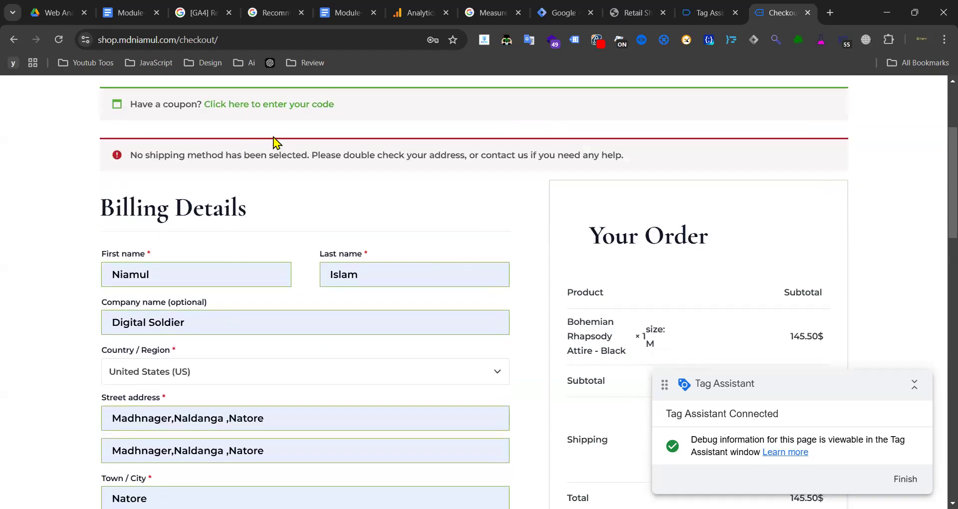
drag(191, 152, 464, 154)
scroll(269, 235, down, 3)
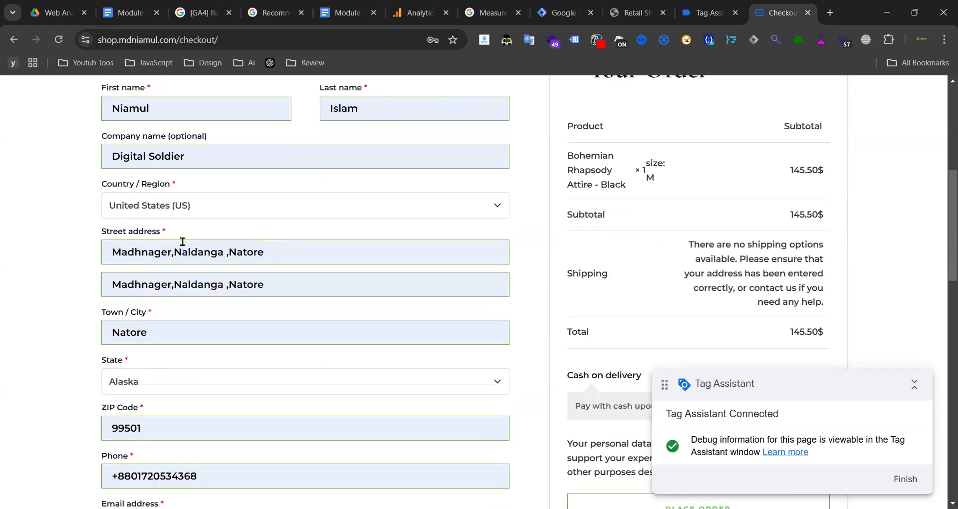
click(252, 216)
scroll(169, 276, up, 20)
scroll(189, 274, up, 20)
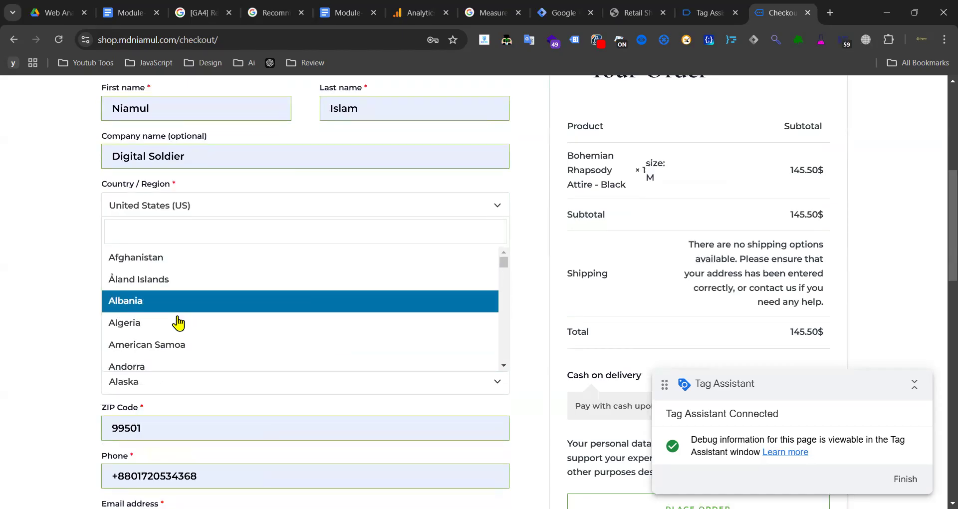
scroll(178, 324, down, 7)
click(178, 320)
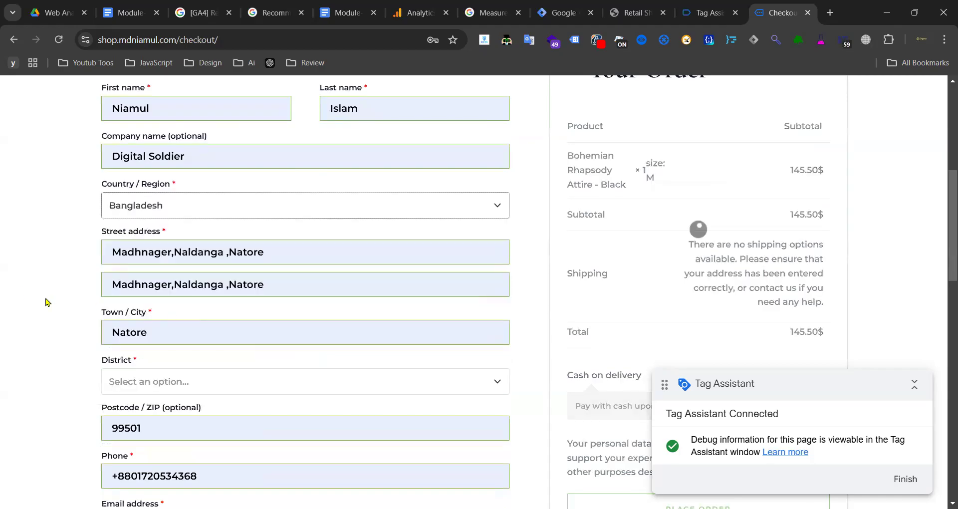
scroll(290, 309, down, 3)
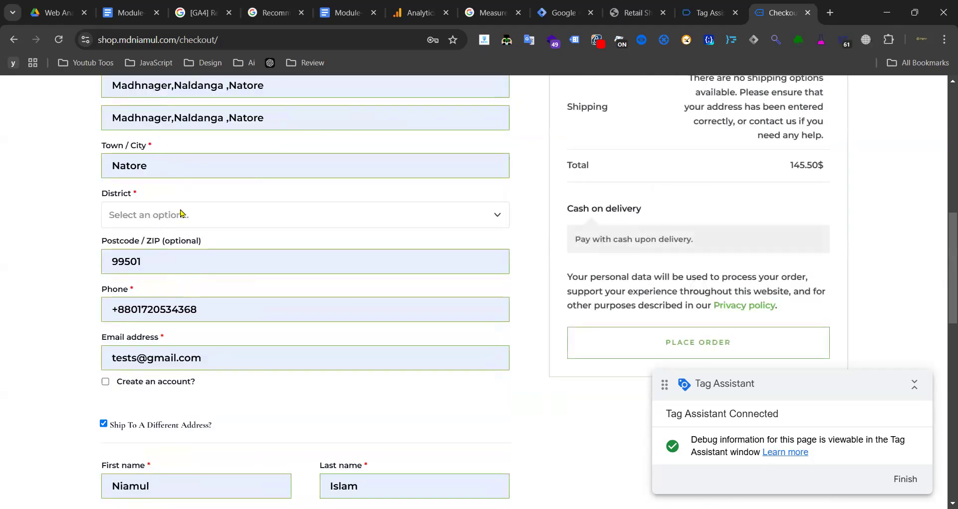
click(179, 215)
click(169, 290)
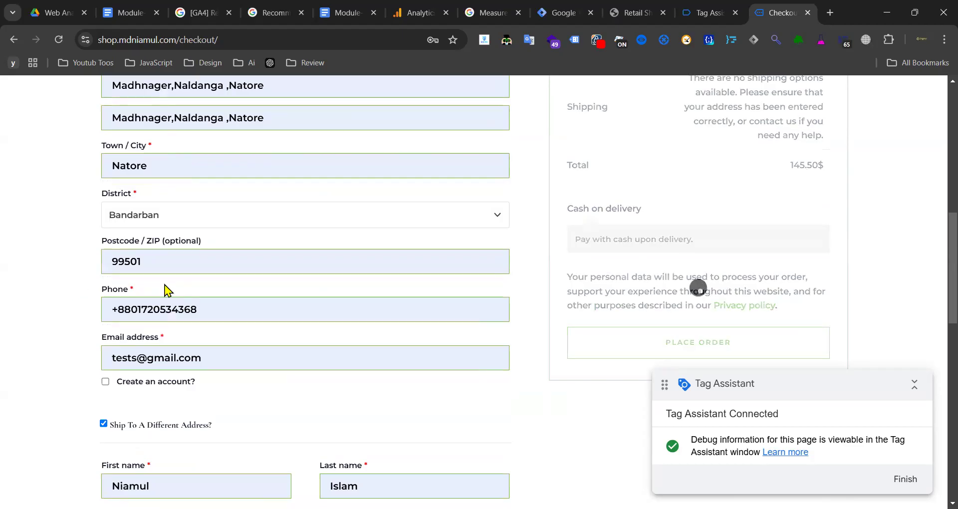
scroll(355, 295, down, 3)
click(677, 191)
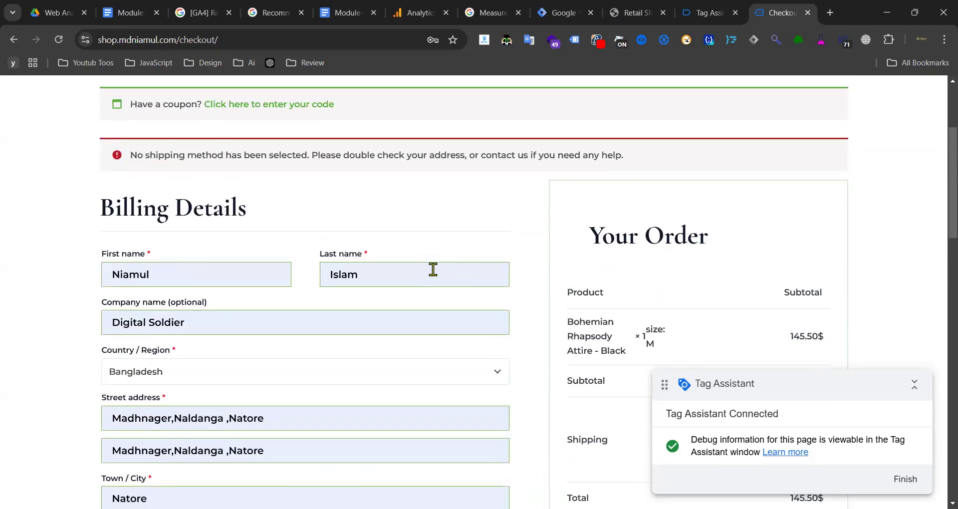
- Set the shipping country to Bangladesh with a district and place the order again
scroll(421, 198, down, 13)
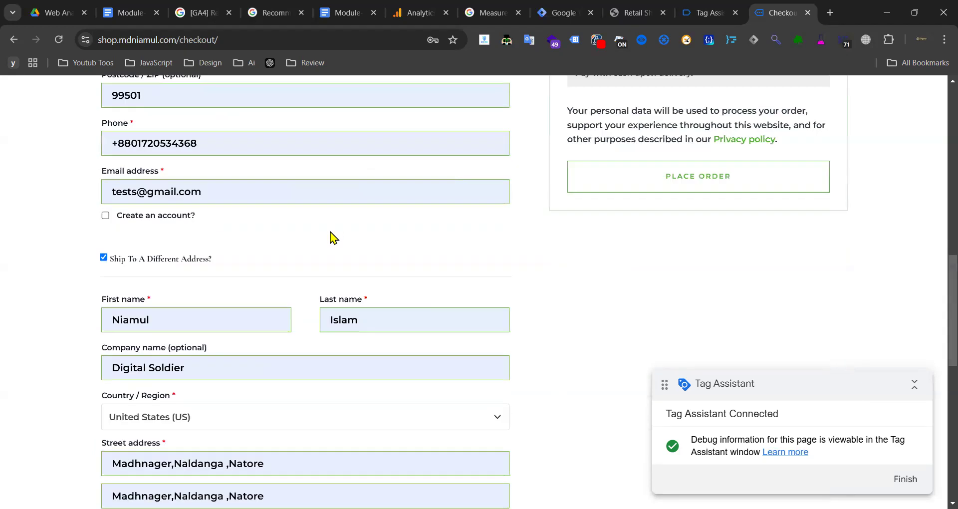
click(212, 250)
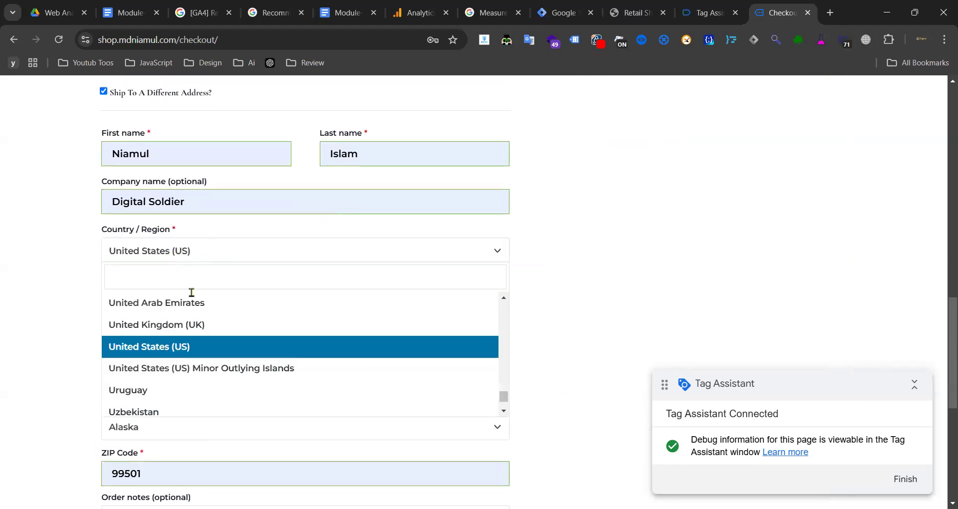
scroll(188, 321, up, 20)
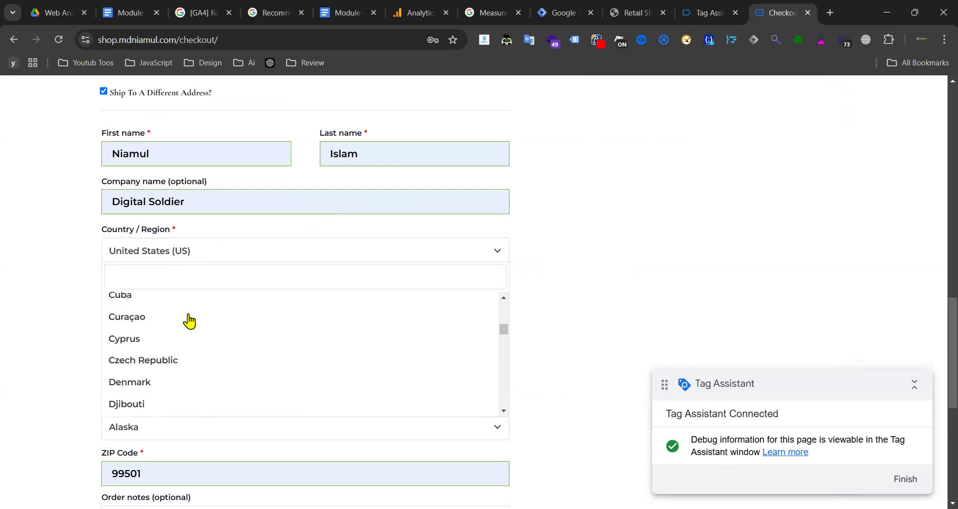
scroll(190, 321, up, 20)
scroll(191, 342, down, 7)
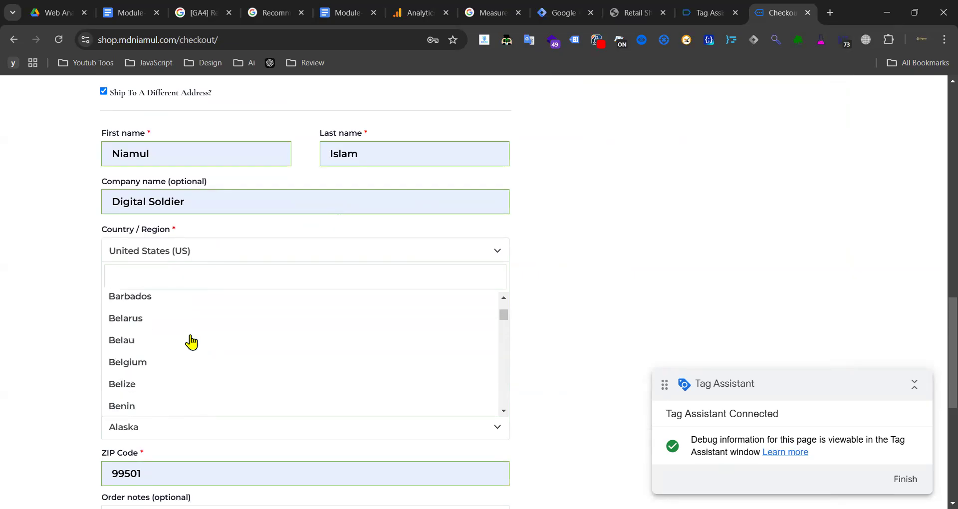
scroll(190, 349, up, 3)
scroll(188, 364, down, 3)
scroll(196, 334, up, 1)
click(190, 355)
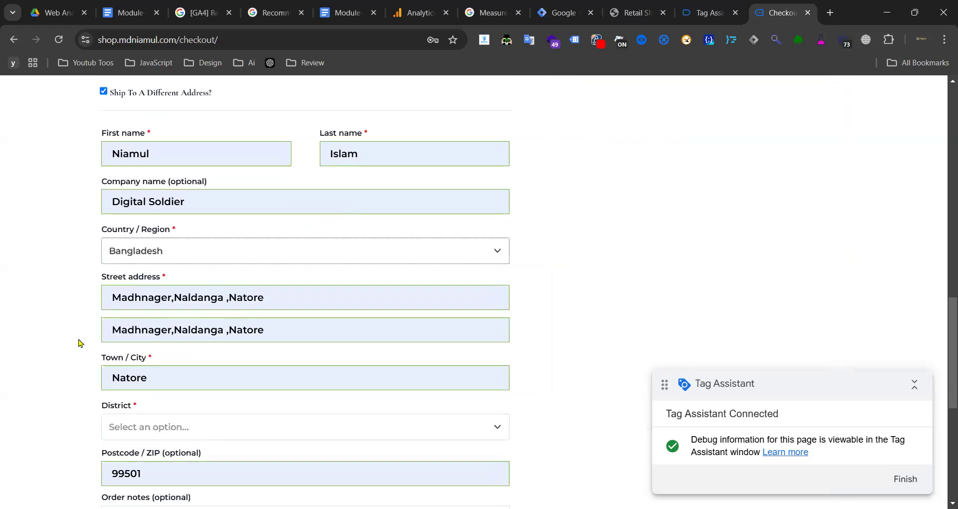
scroll(78, 343, down, 3)
click(210, 250)
click(192, 322)
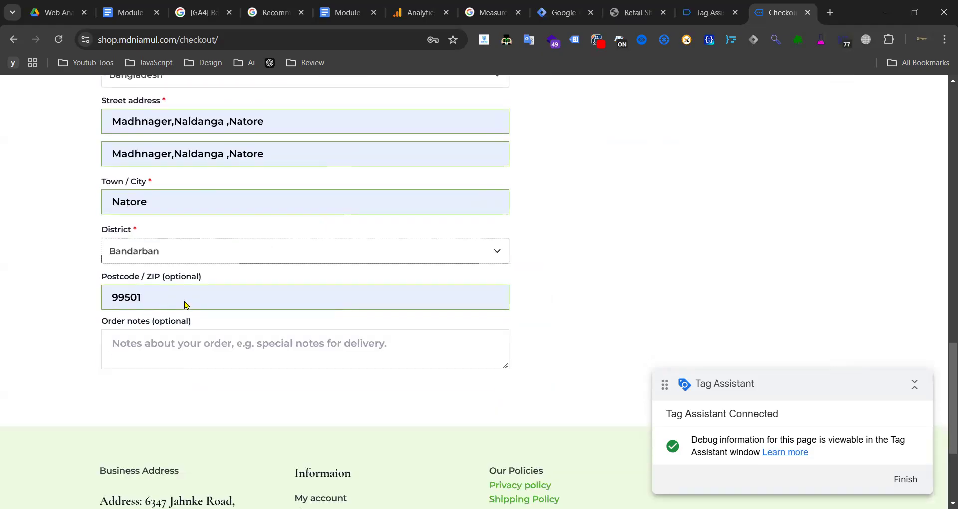
scroll(631, 259, down, 10)
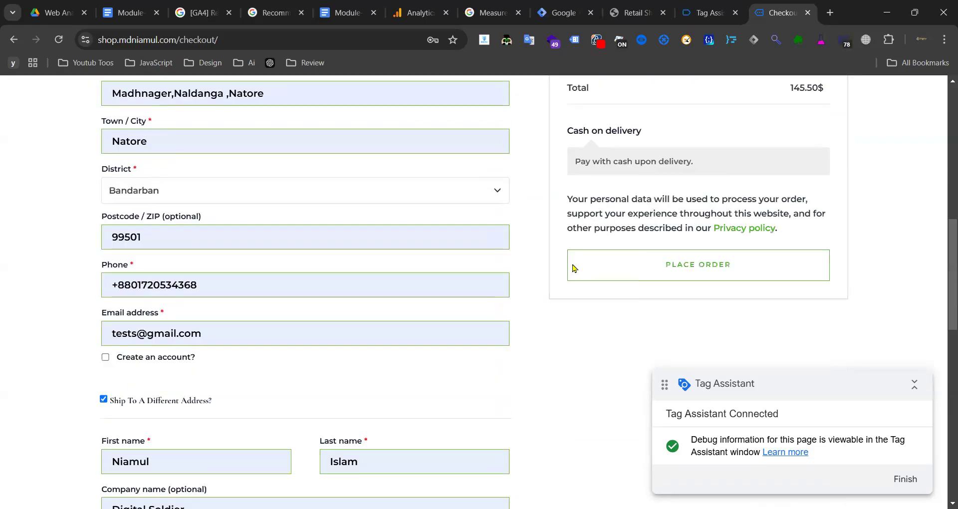
click(694, 287)
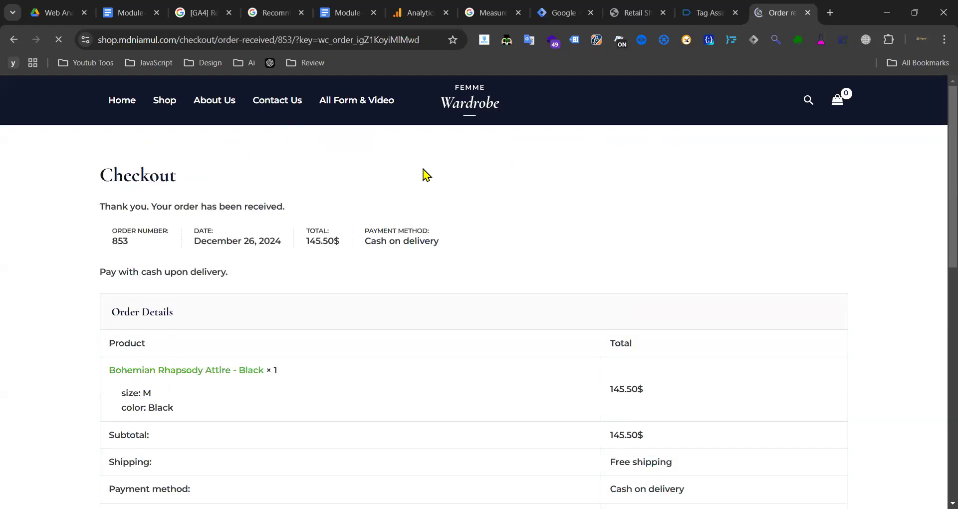
- Confirm in Tag Assistant that the purchase event fired both Google Ads purchase tags, then return to the confirmation
scroll(299, 215, down, 10)
scroll(233, 226, up, 10)
click(701, 15)
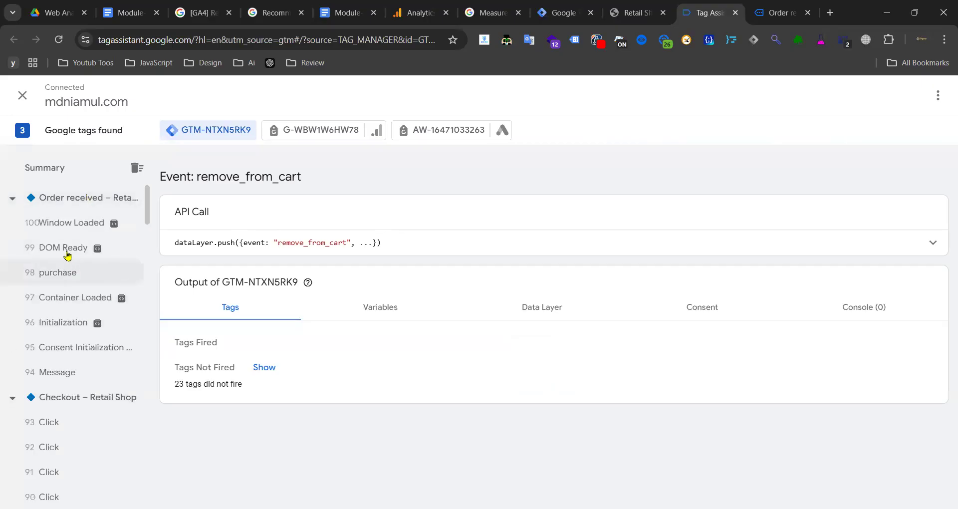
click(70, 283)
scroll(69, 287, down, 15)
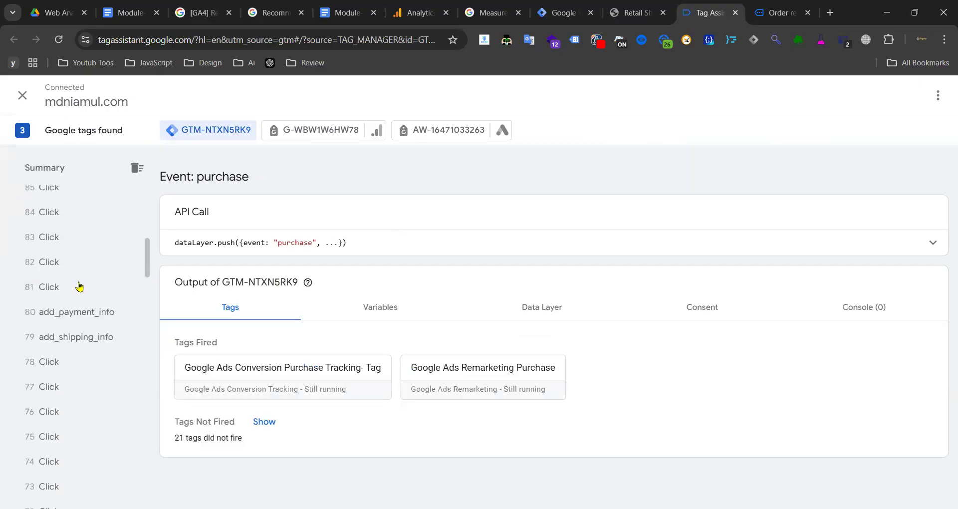
scroll(60, 289, up, 15)
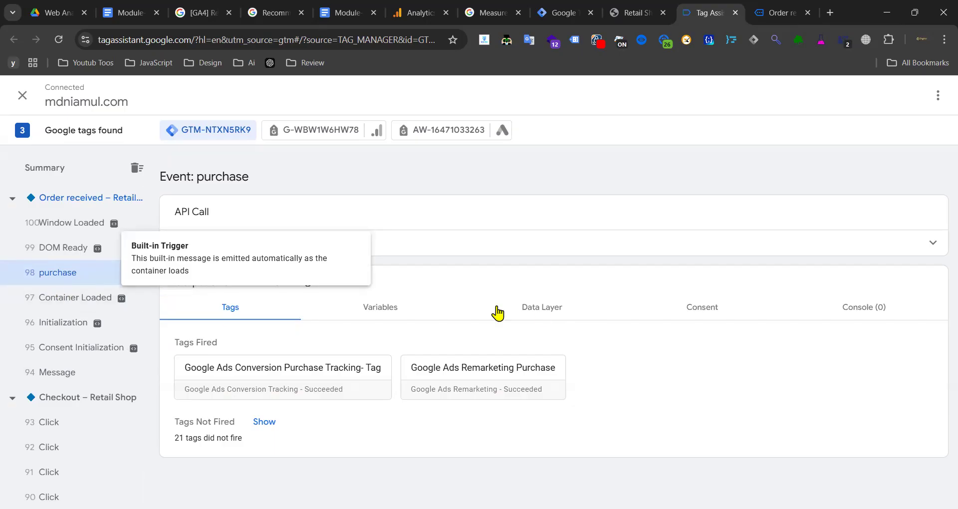
click(781, 12)
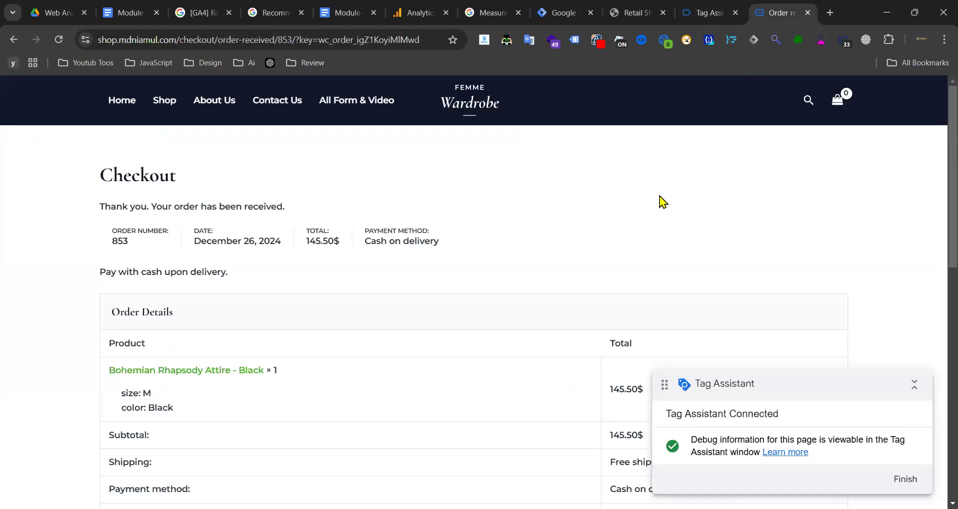
- Read the purchase event's parameter and item tables in the recommended events reference, then return to Order received
click(503, 13)
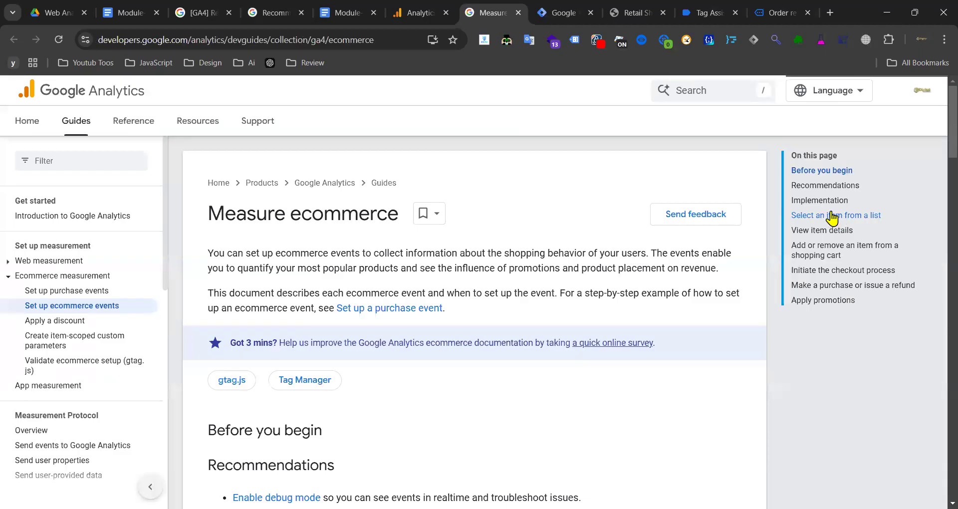
click(274, 13)
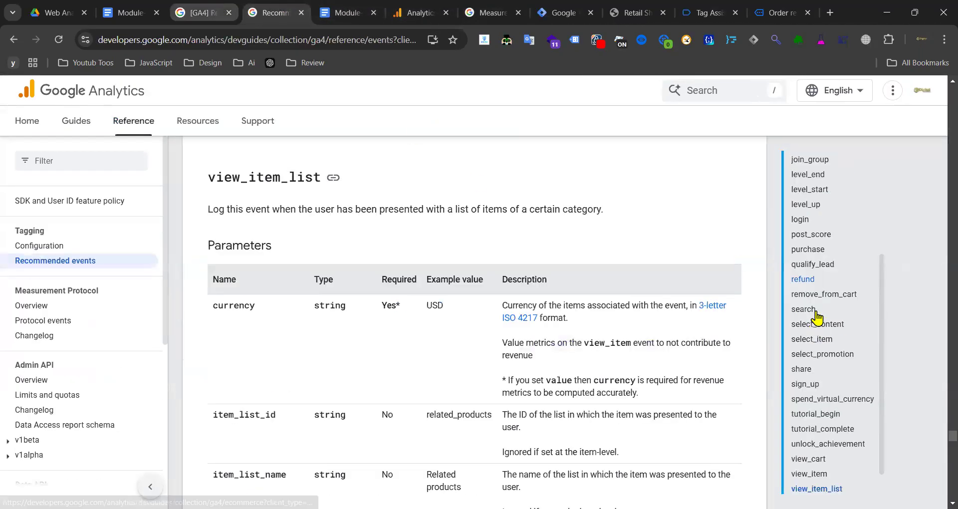
scroll(821, 255, up, 3)
scroll(821, 254, up, 3)
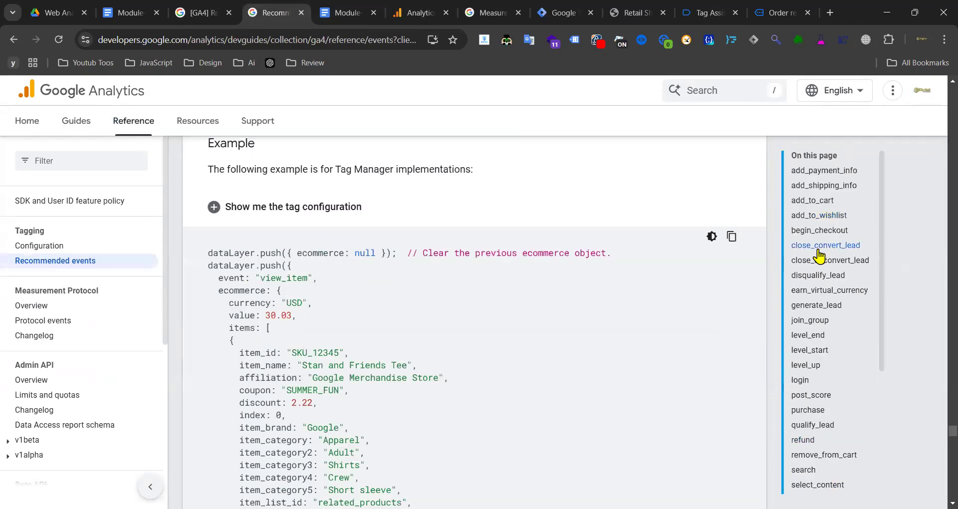
scroll(824, 230, up, 3)
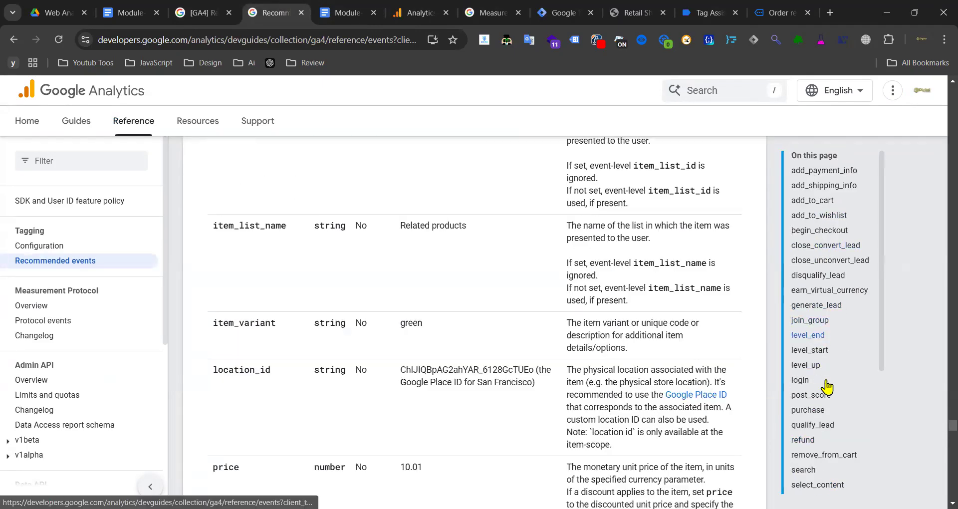
click(822, 413)
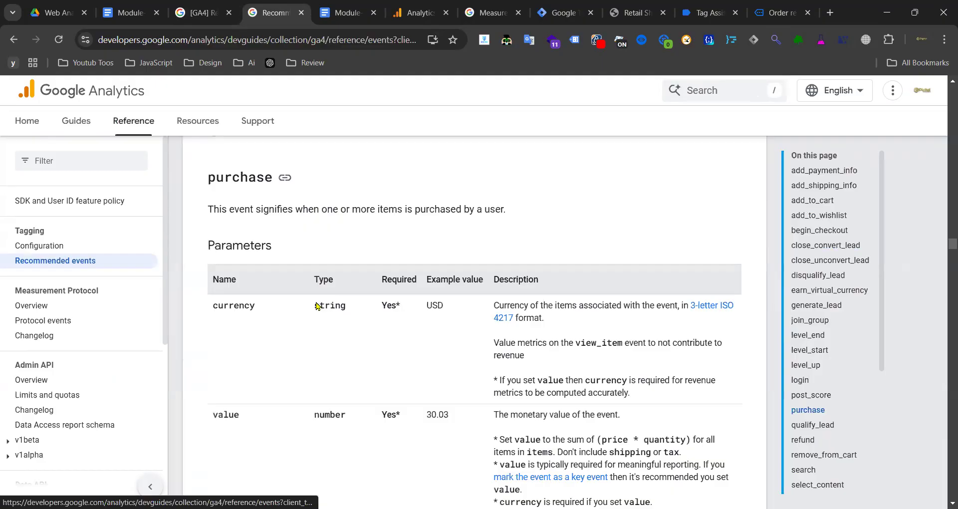
scroll(240, 278, down, 3)
scroll(259, 376, down, 10)
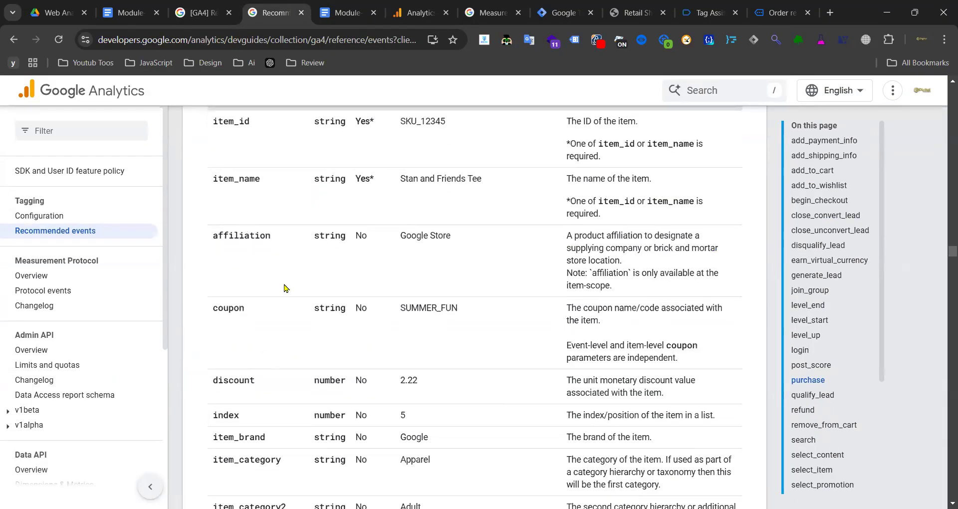
scroll(295, 278, up, 7)
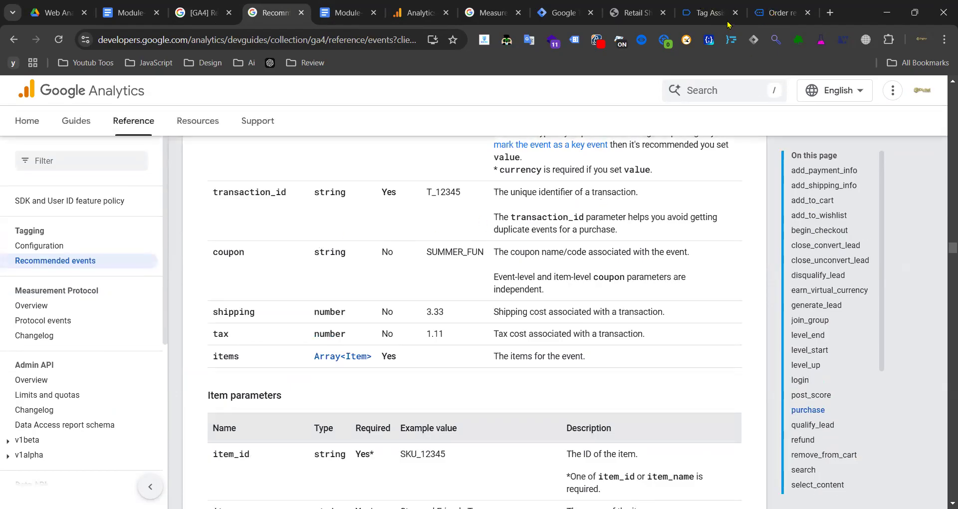
click(772, 15)
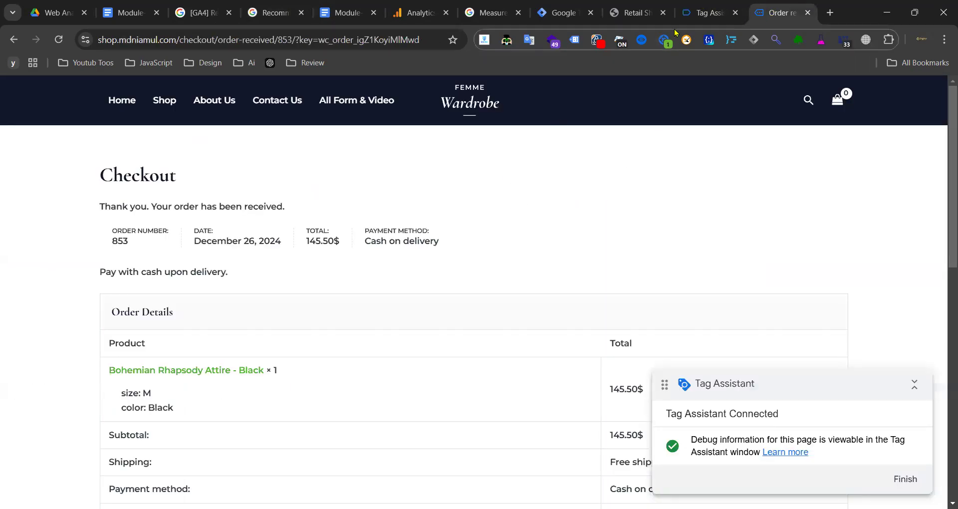
- Expand the purchase event's full dataLayer push in Tag Assistant and highlight its items array
click(704, 15)
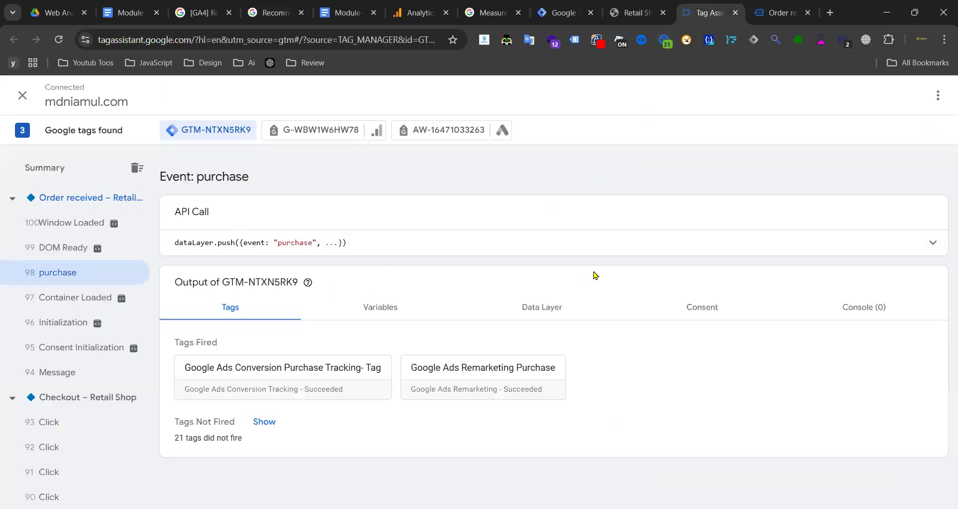
click(675, 255)
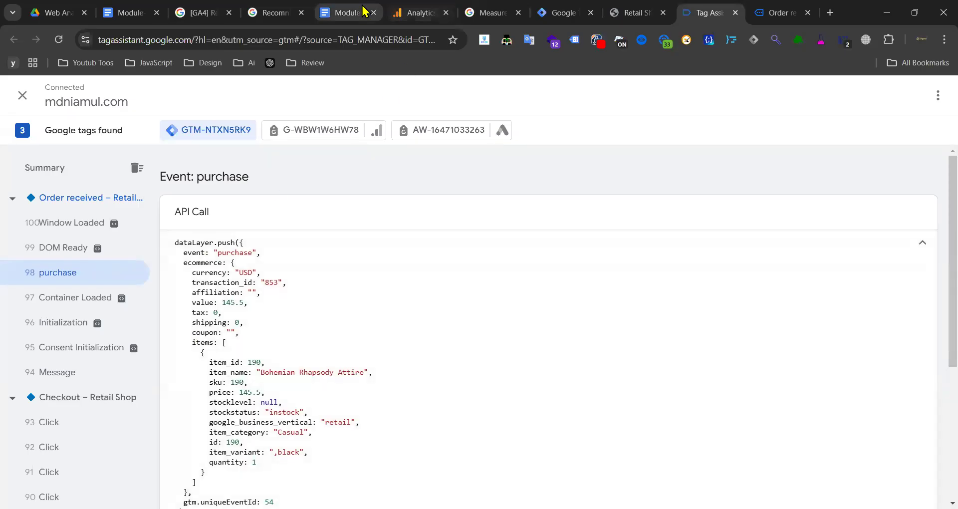
drag(194, 343, 247, 442)
click(239, 385)
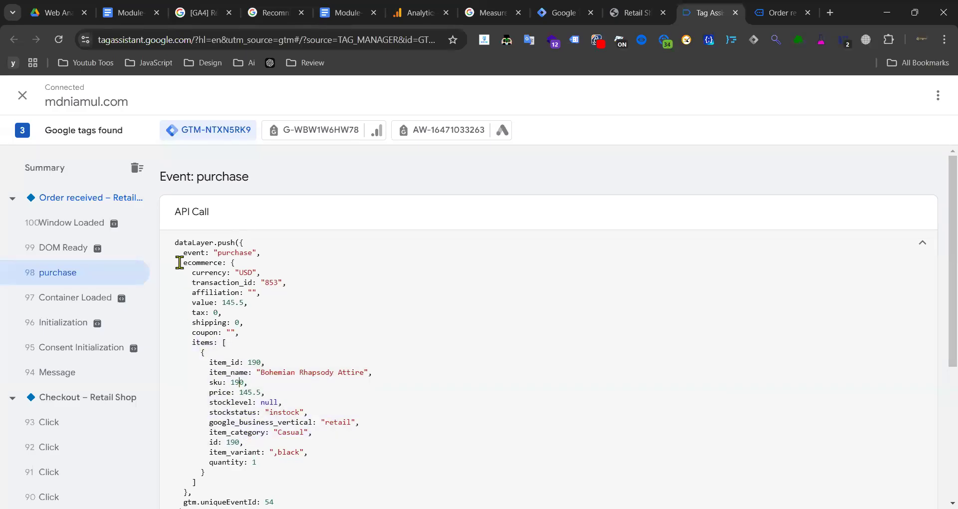
- Highlight the ecommerce and items keys, then the whole items array through gtm.uniqueEventId
drag(217, 261, 223, 261)
drag(190, 343, 213, 342)
click(204, 342)
click(231, 395)
drag(188, 343, 264, 447)
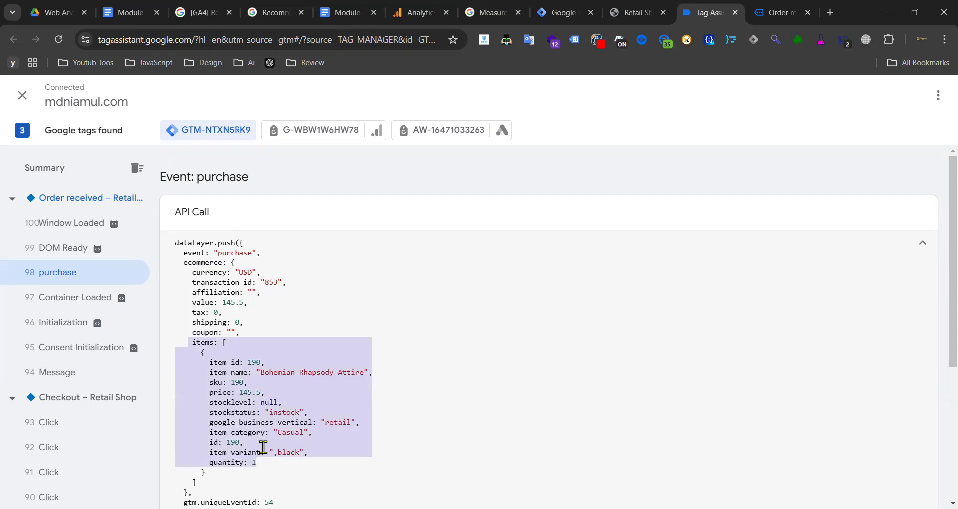
click(262, 441)
double_click(200, 263)
double_click(201, 343)
click(280, 363)
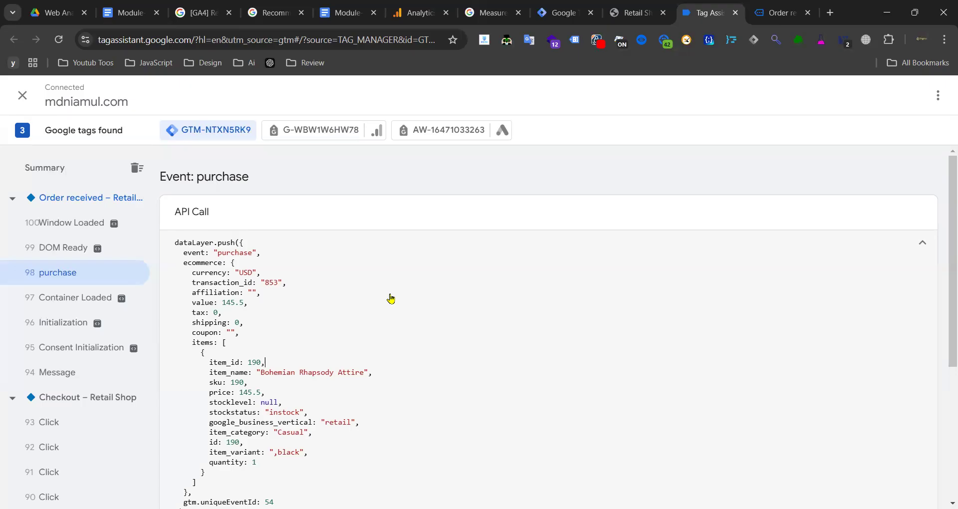
drag(194, 343, 277, 502)
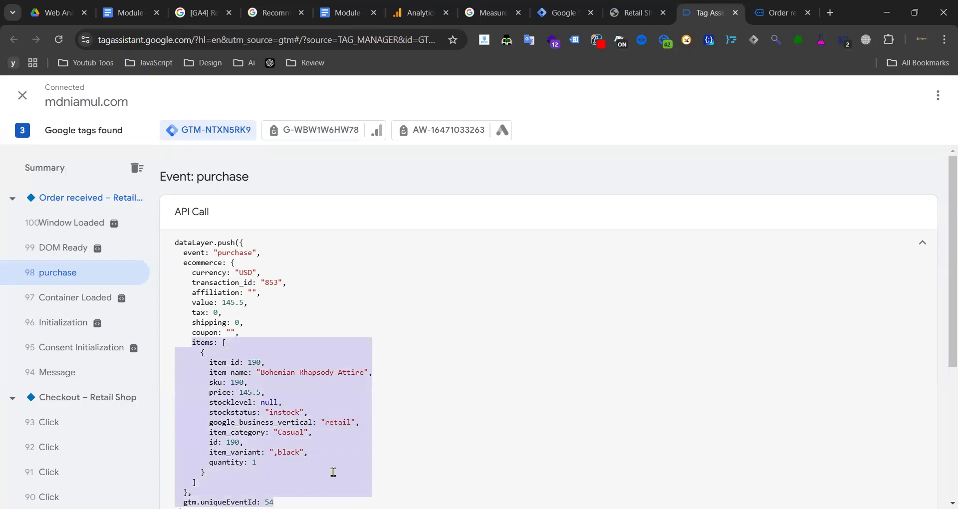
click(247, 413)
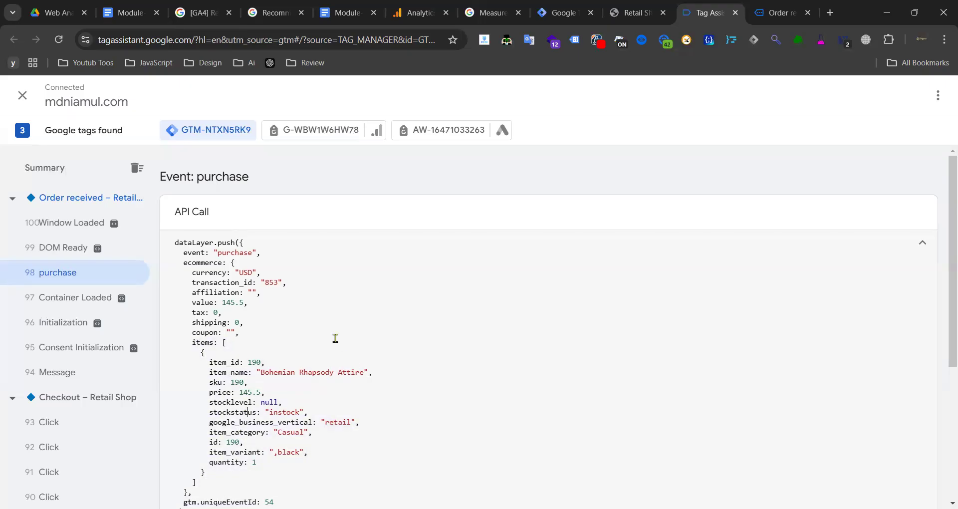
- Scroll the Module-06 tutorial doc down to its Step 03 Tag Configuration section
click(344, 15)
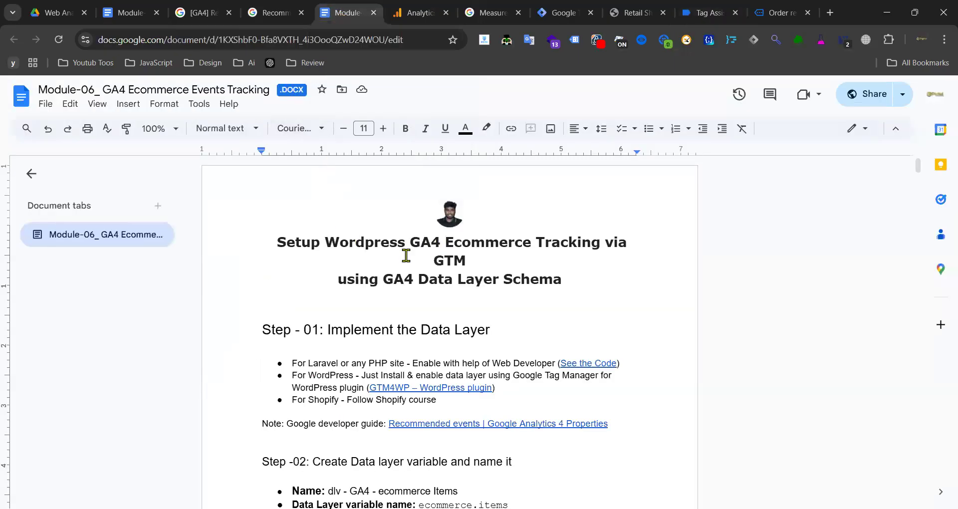
scroll(272, 254, down, 2)
scroll(275, 251, down, 1)
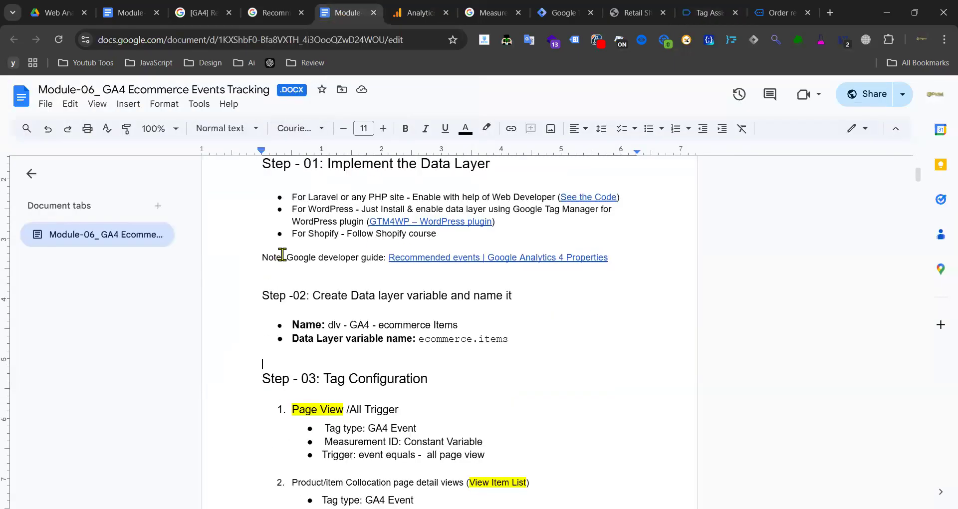
click(272, 12)
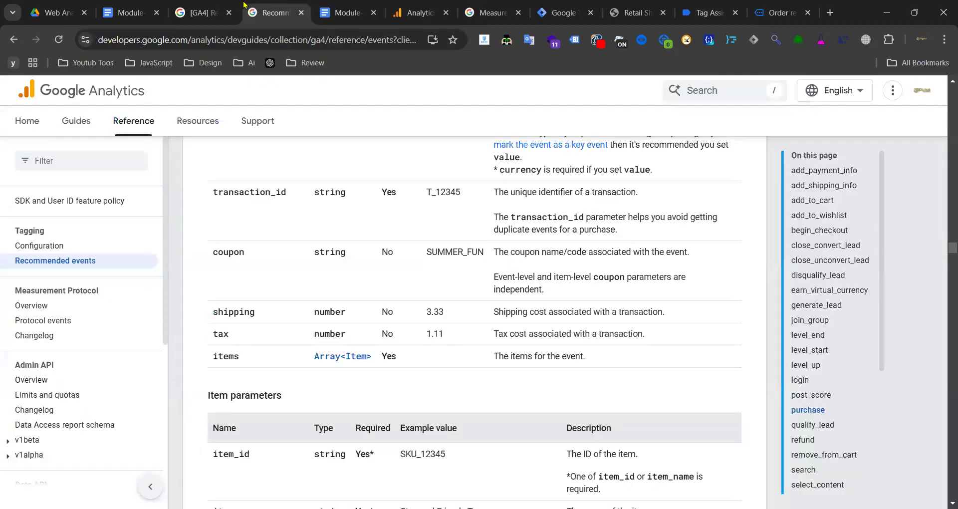
click(344, 12)
scroll(363, 252, up, 3)
scroll(362, 252, down, 3)
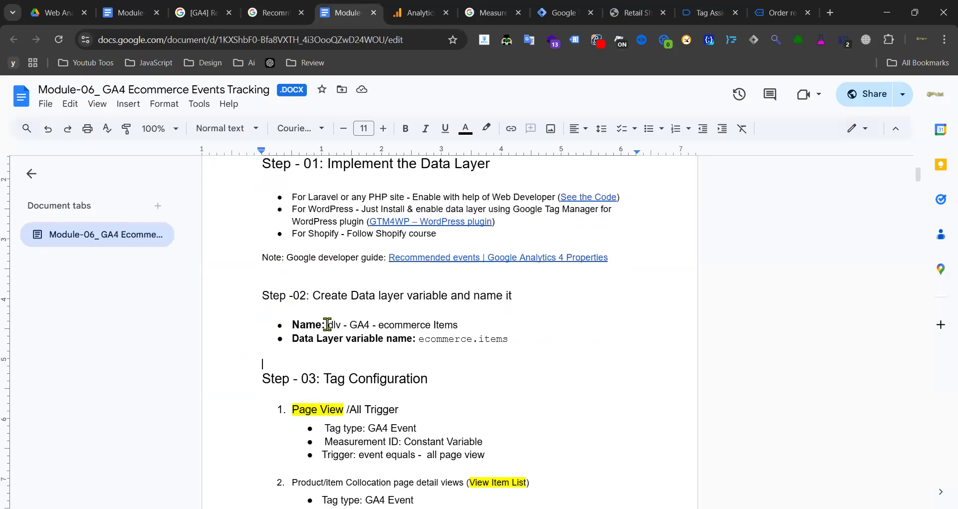
- Highlight the data layer variable name lines and the Page View tag configuration notes
drag(570, 343, 368, 308)
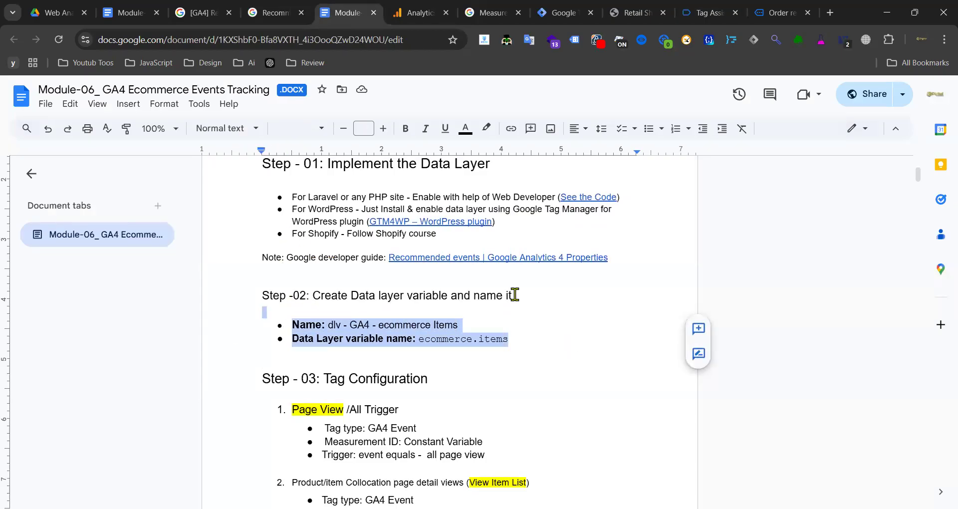
scroll(514, 295, down, 3)
click(297, 262)
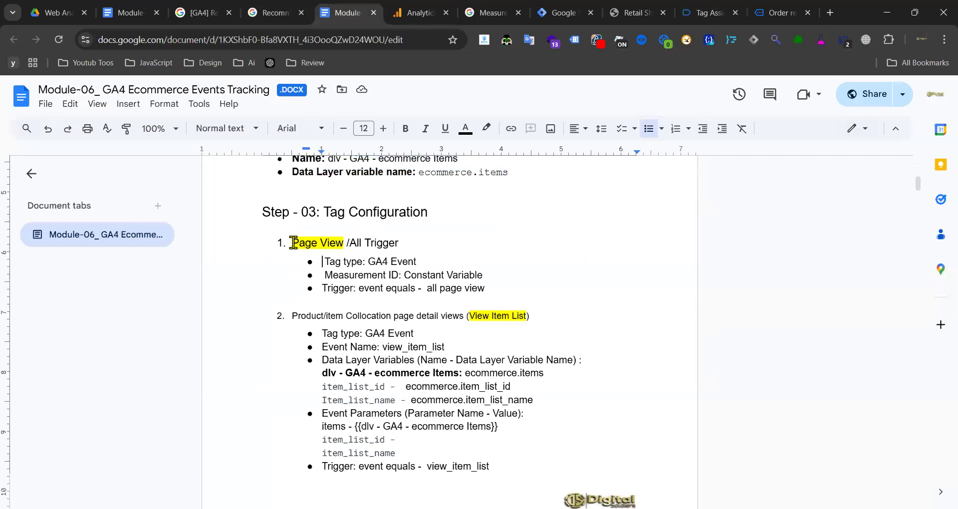
drag(301, 248, 484, 289)
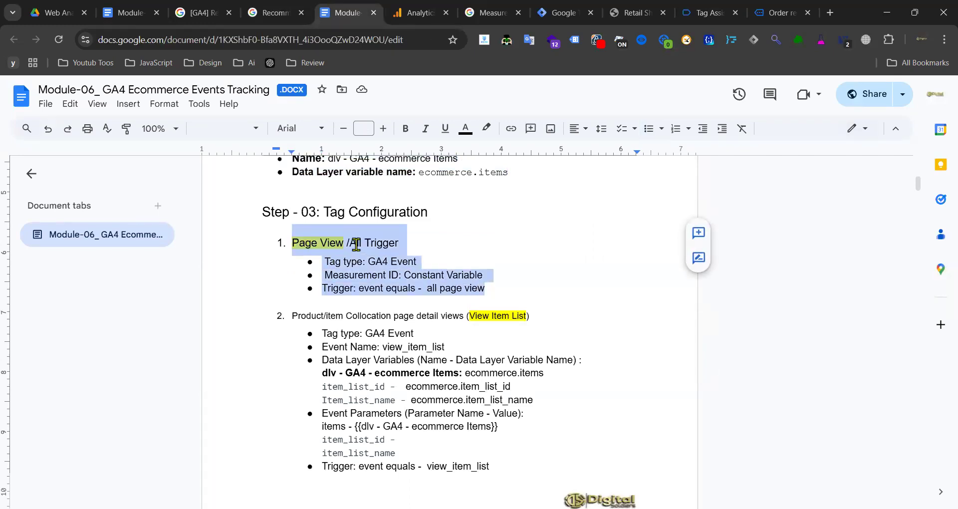
click(533, 280)
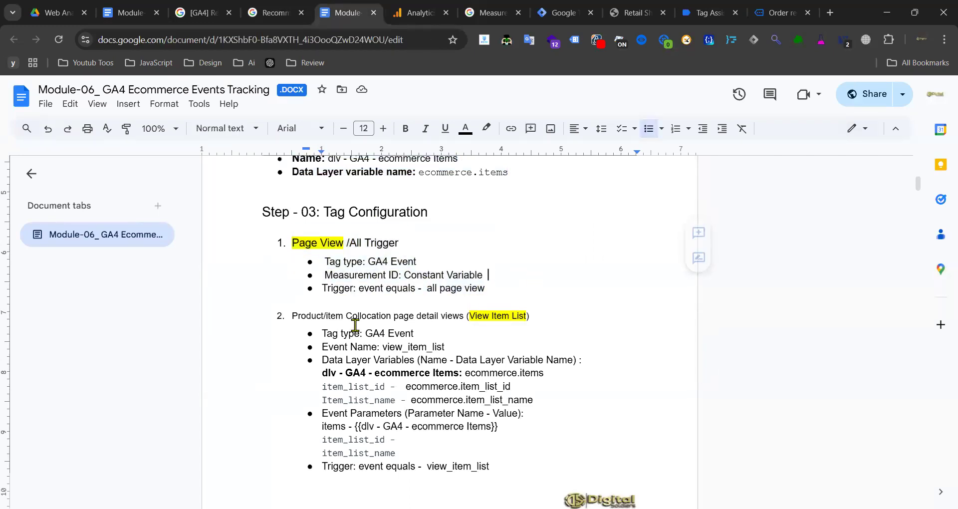
- Highlight the View Item List notes: event view_item_list, ecommerce.item_list_id, item_list_name and their parameters
drag(293, 316, 546, 315)
click(546, 315)
scroll(373, 232, down, 3)
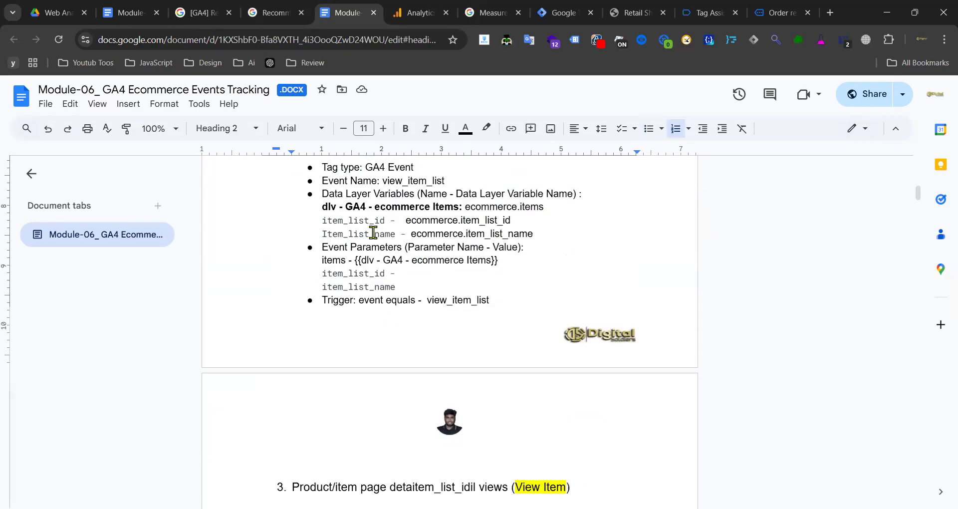
double_click(369, 168)
click(374, 181)
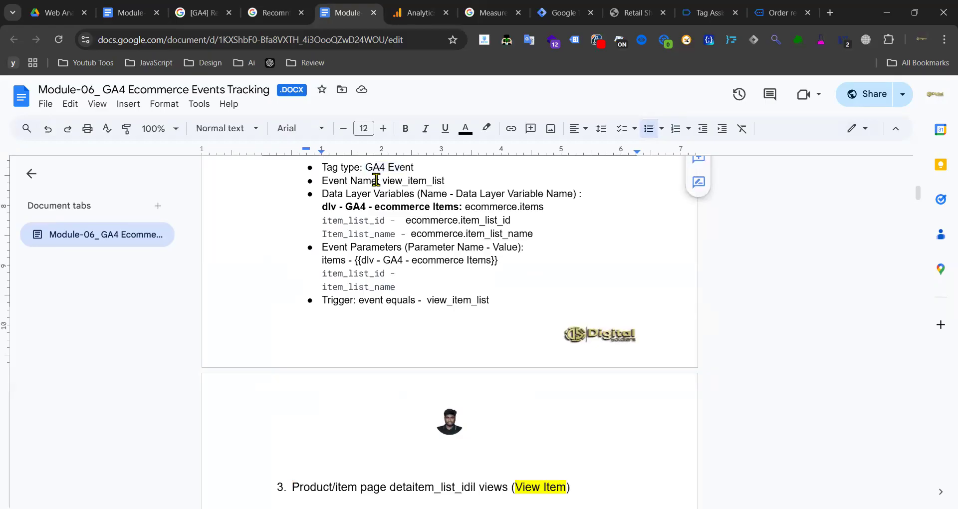
drag(381, 181, 449, 178)
click(385, 204)
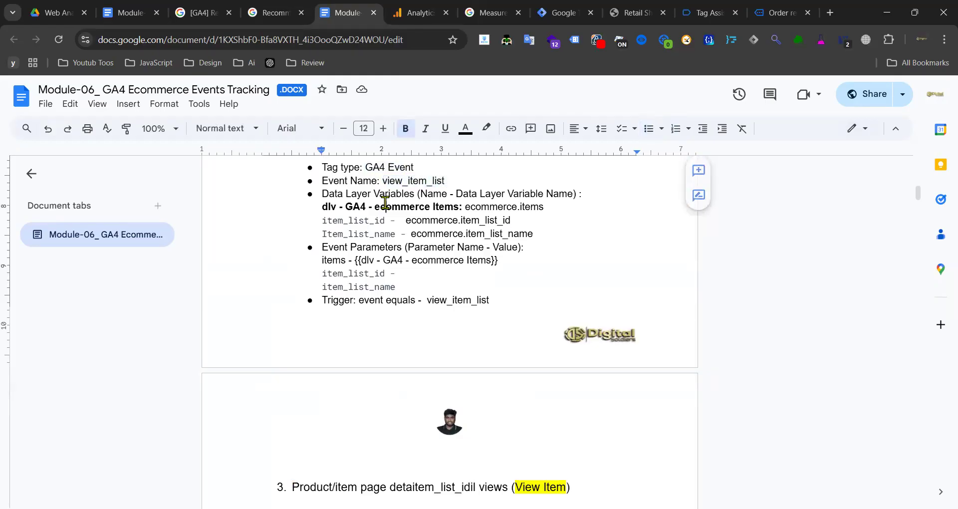
drag(321, 194, 552, 195)
drag(401, 220, 516, 220)
drag(398, 231, 321, 233)
click(403, 260)
drag(310, 273, 399, 285)
- Scroll back up the doc and bring the GA4 recommended events reference to the front
scroll(489, 253, down, 10)
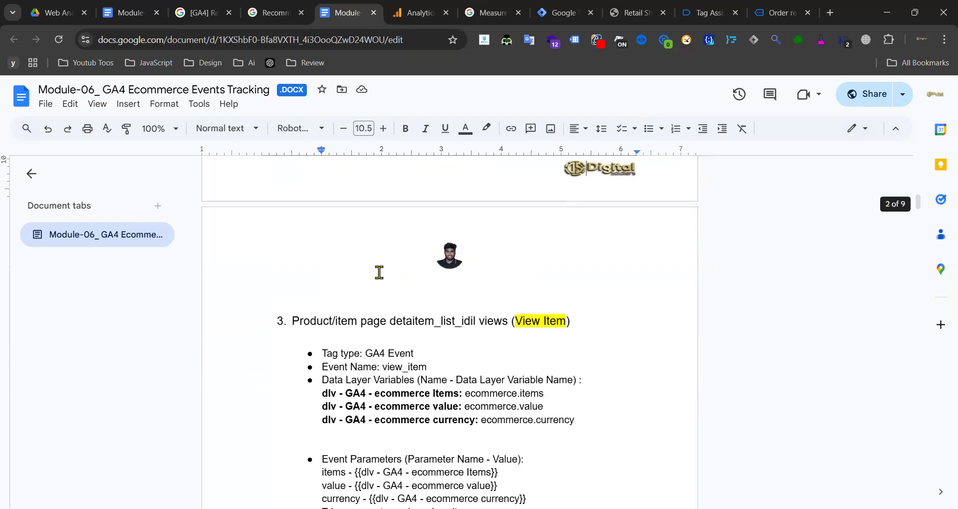
scroll(384, 259, up, 10)
scroll(431, 257, up, 3)
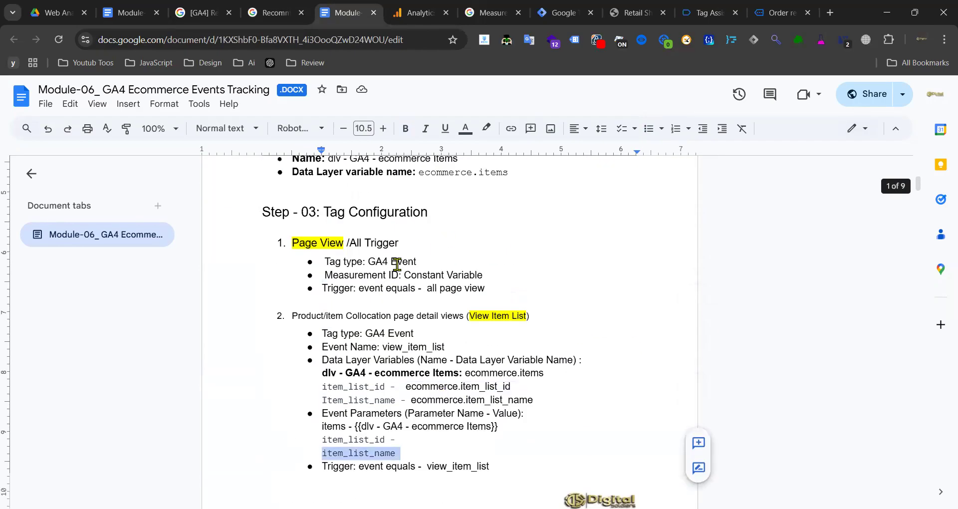
click(273, 8)
- Scroll the recommended events reference to the purchase event and select its heading and currency parameter
scroll(423, 319, up, 15)
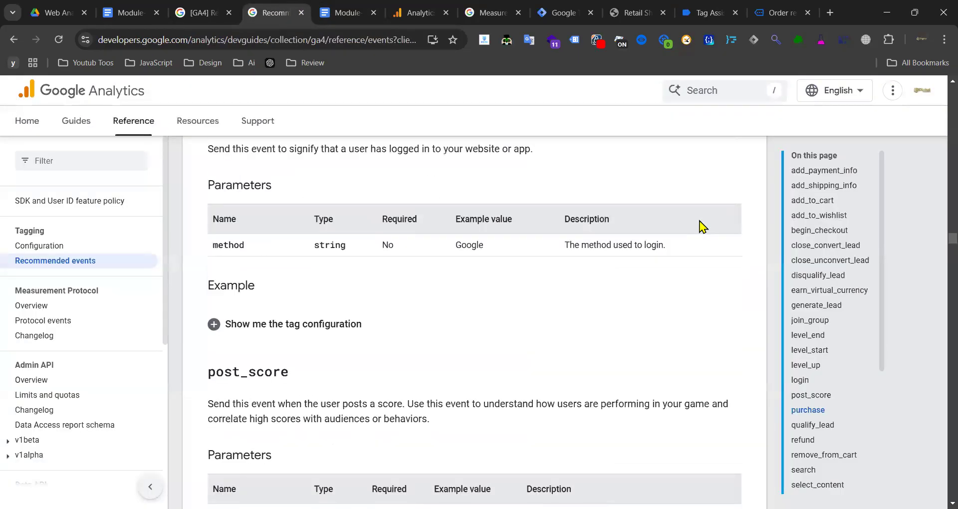
scroll(700, 221, up, 5)
scroll(811, 230, down, 4)
scroll(280, 283, down, 12)
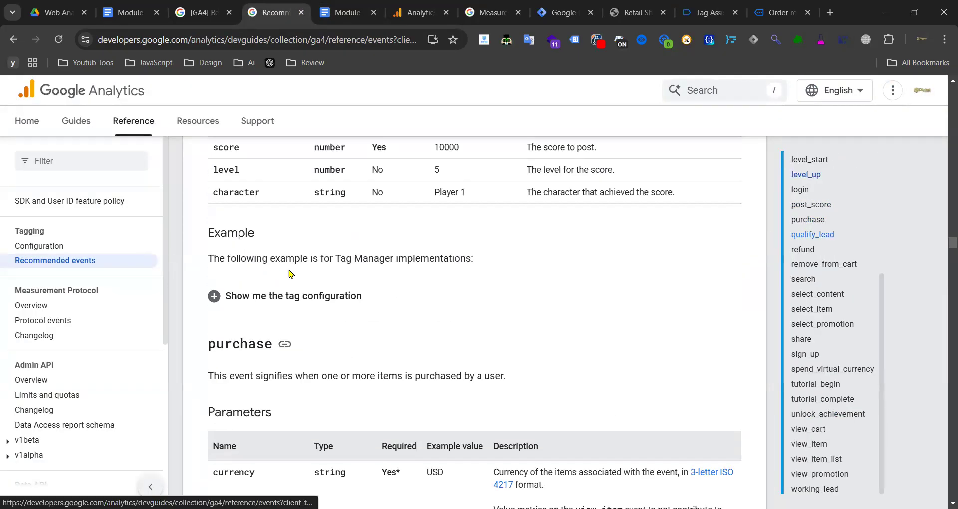
scroll(291, 274, down, 3)
scroll(255, 275, down, 3)
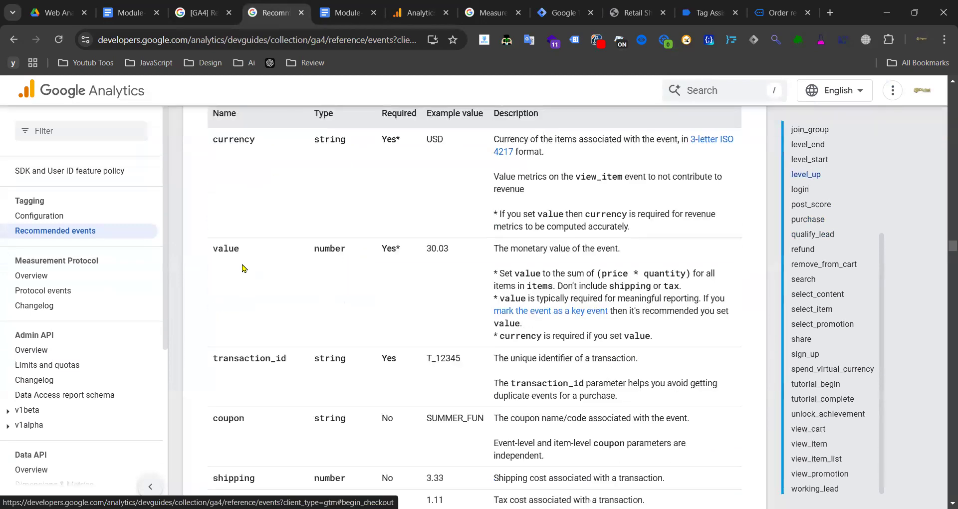
scroll(284, 255, up, 3)
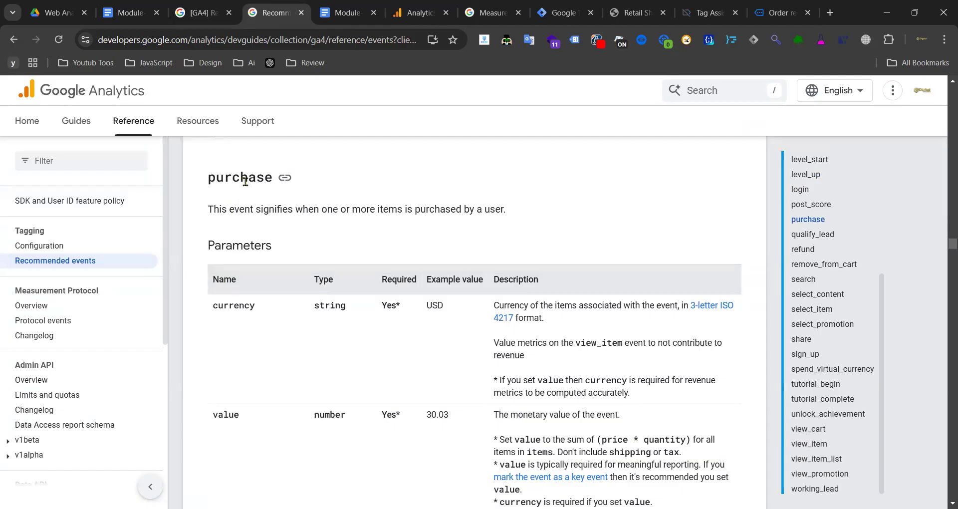
double_click(245, 181)
double_click(237, 177)
click(228, 301)
double_click(228, 306)
click(233, 190)
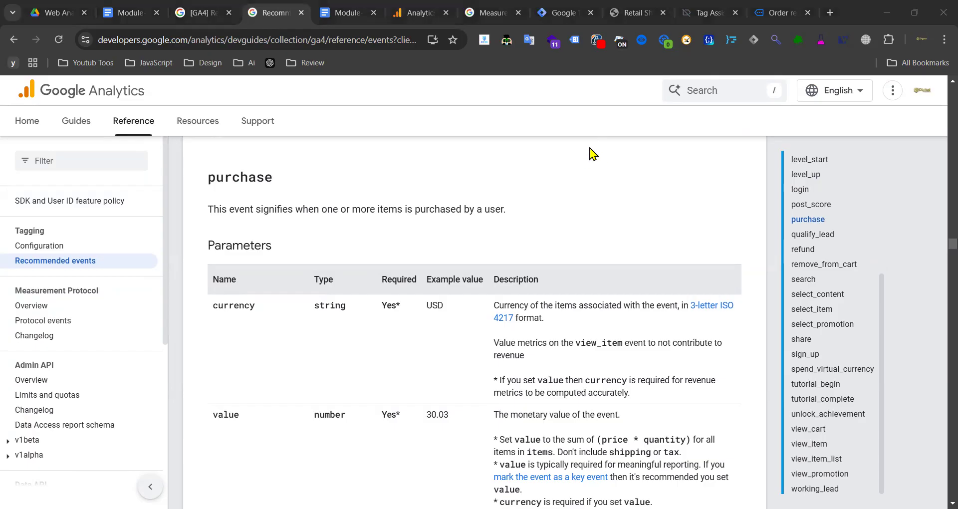
- Show the view_item_list event's dataLayer push in Tag Assistant and select its event name
click(717, 14)
scroll(60, 327, down, 5)
scroll(28, 326, down, 10)
click(80, 397)
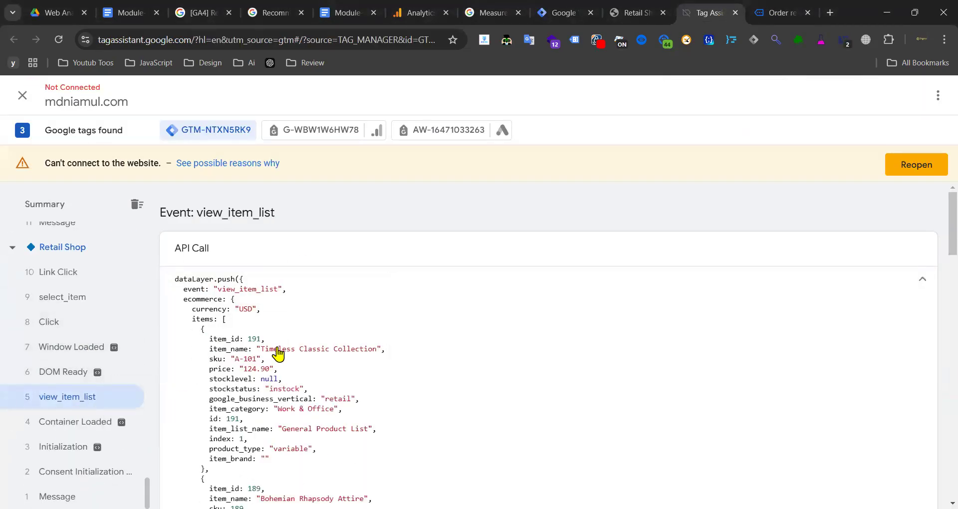
scroll(552, 267, down, 9)
scroll(381, 282, up, 8)
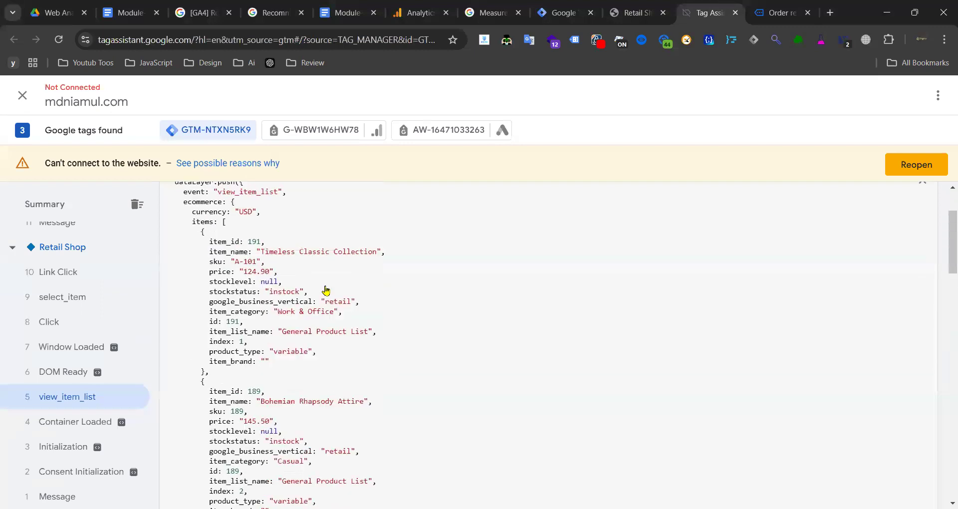
scroll(326, 290, up, 2)
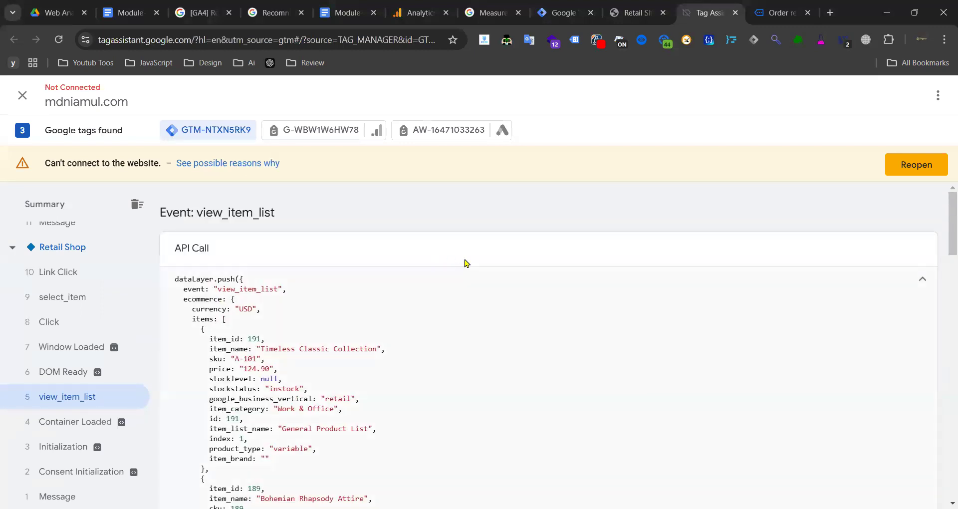
double_click(254, 257)
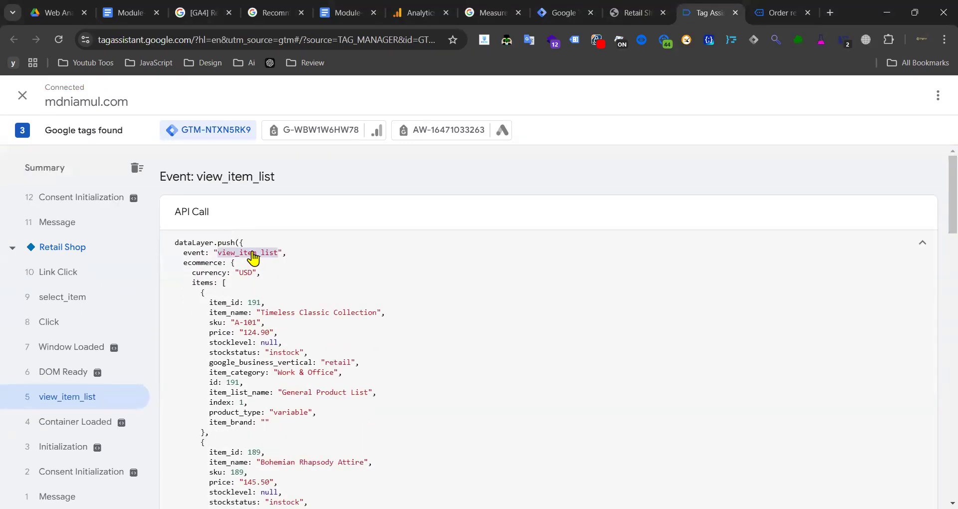
click(563, 13)
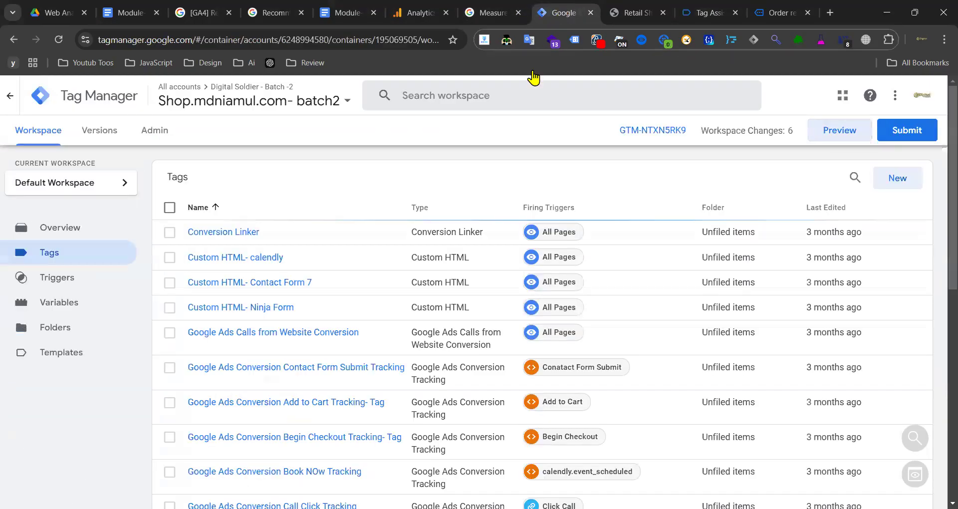
- Rename the view_item_list Custom Event trigger to 'View Item List' and save it
click(88, 278)
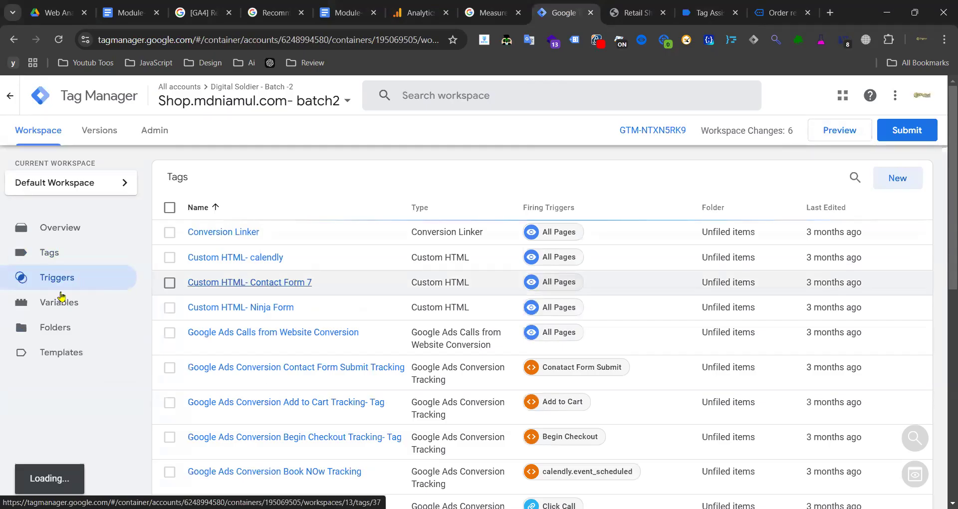
scroll(344, 234, down, 3)
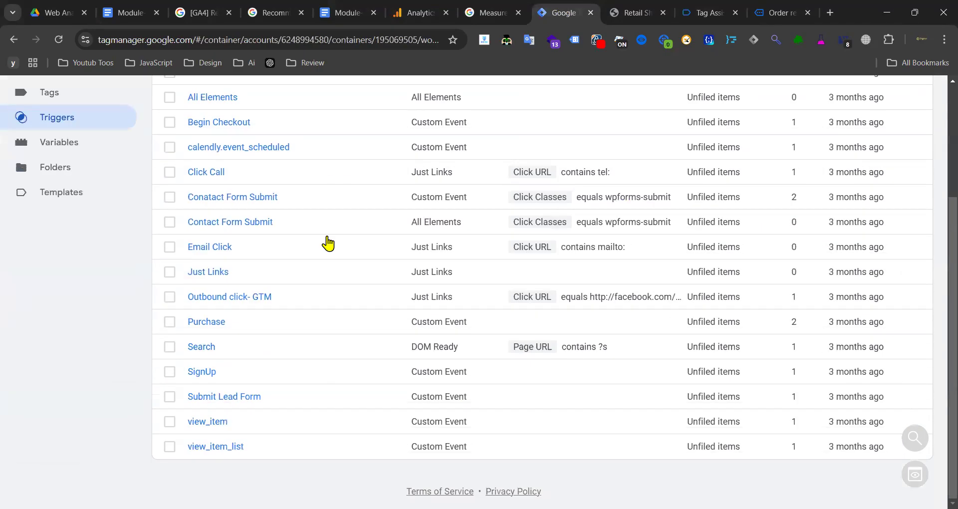
click(243, 449)
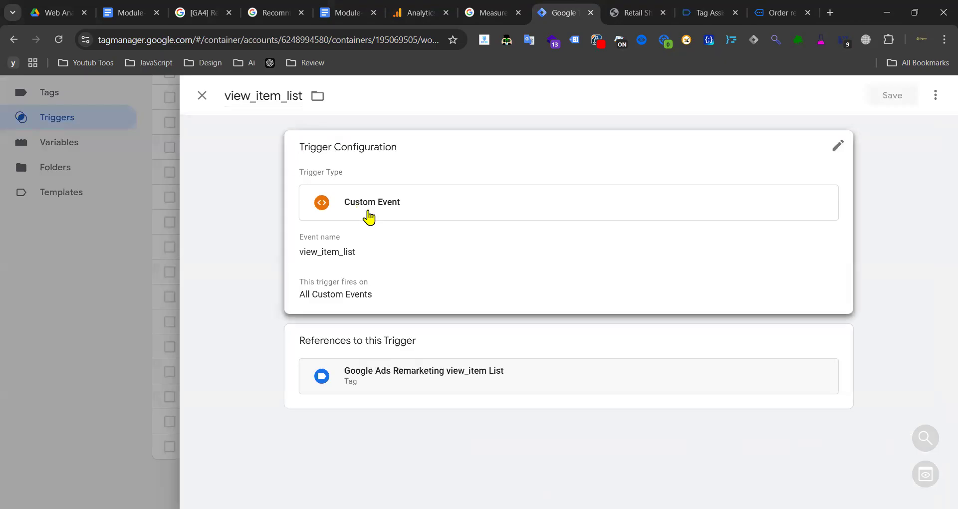
click(363, 213)
double_click(278, 102)
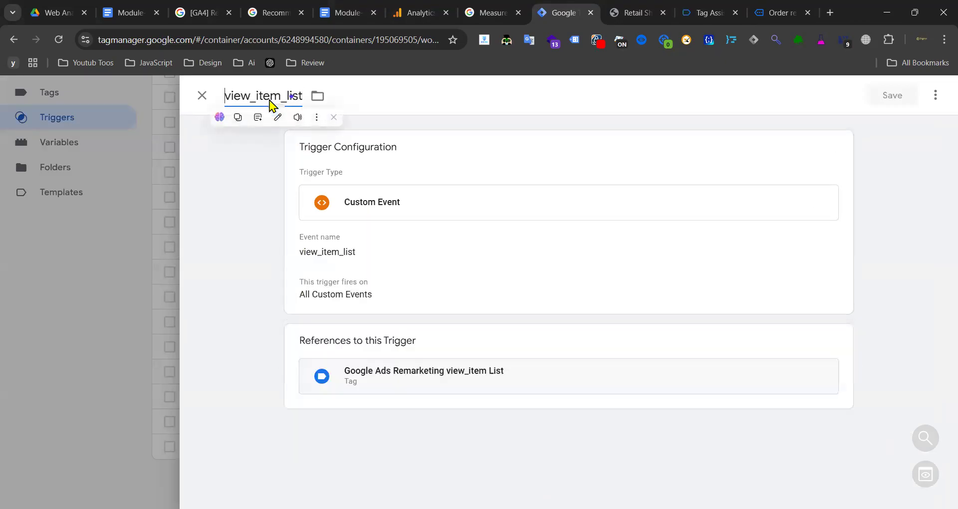
text(V)
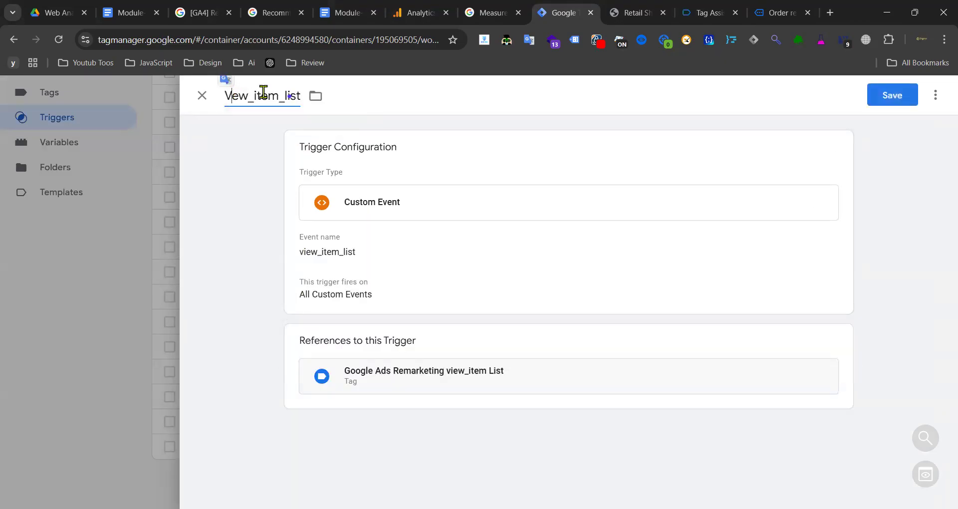
click(253, 95)
text(iew)
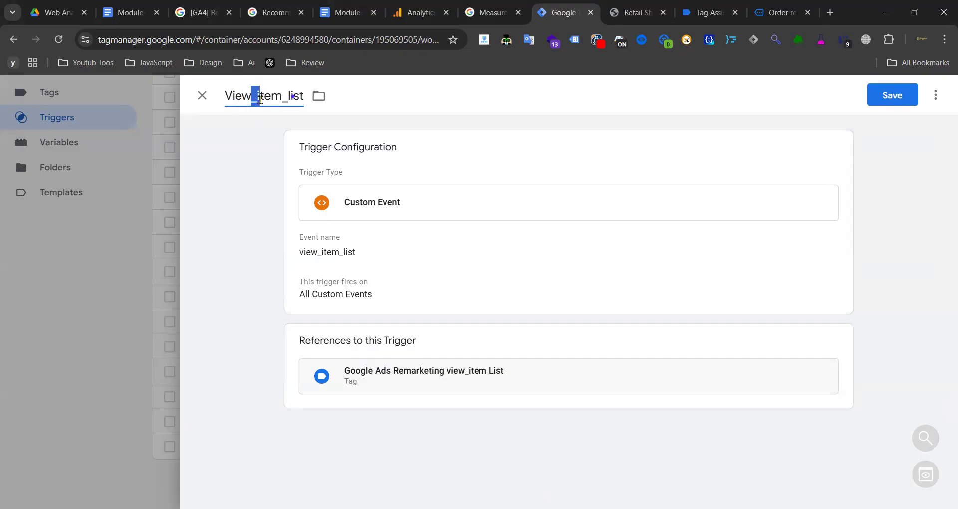
text( I)
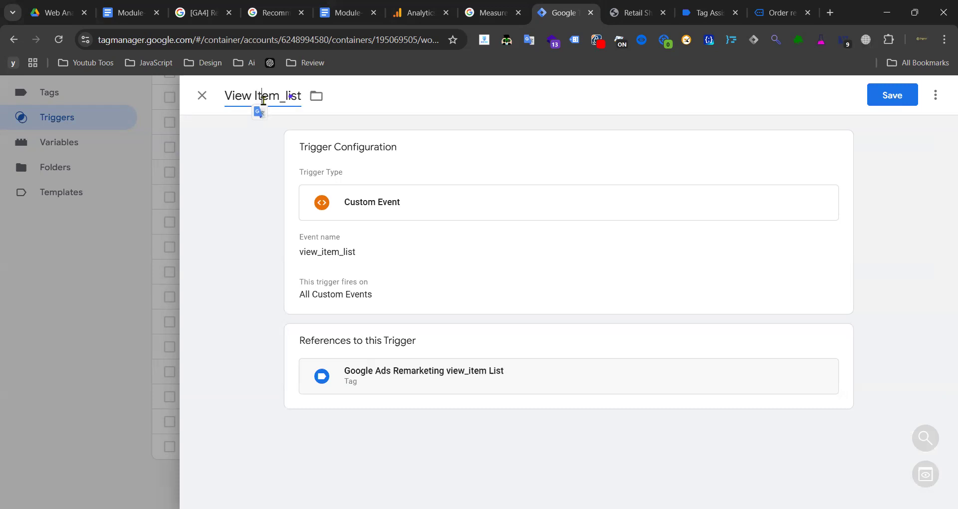
key(BackSpace)
key(BackSpace)
text(L)
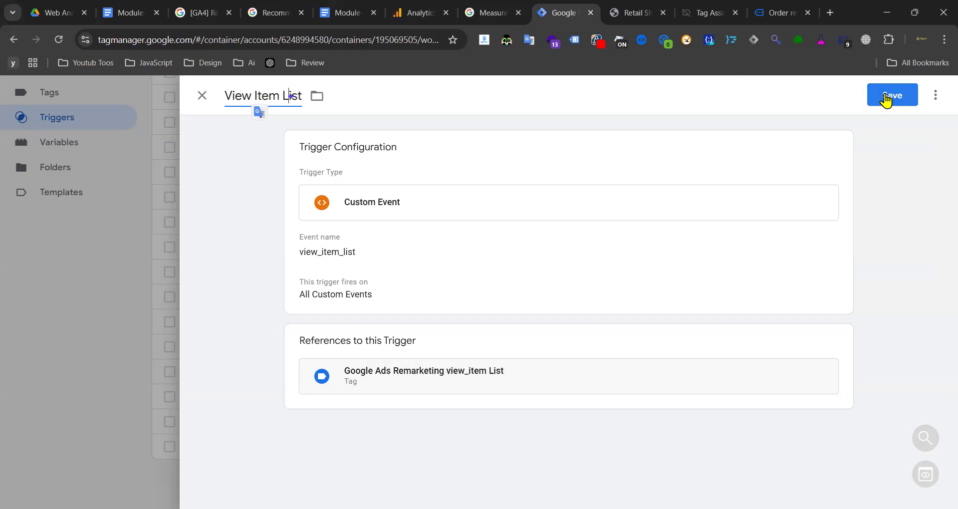
click(887, 98)
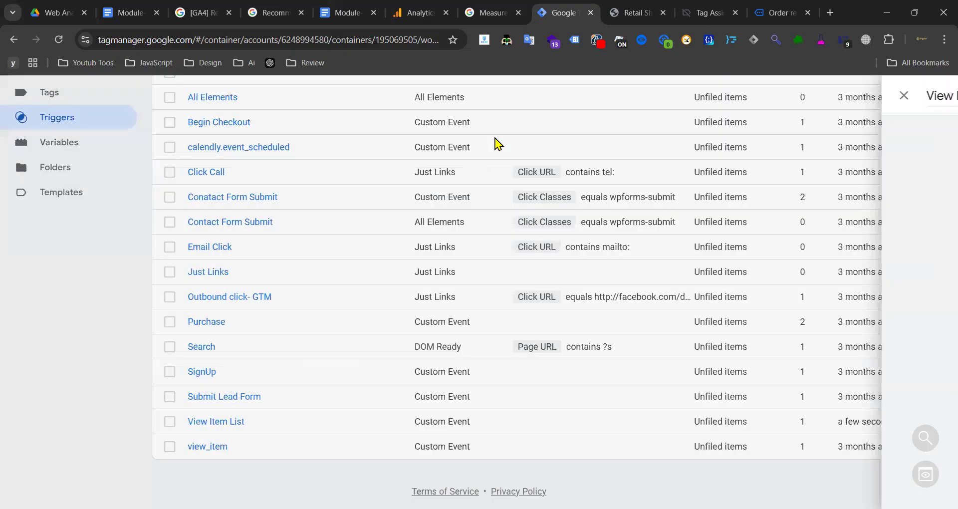
click(769, 3)
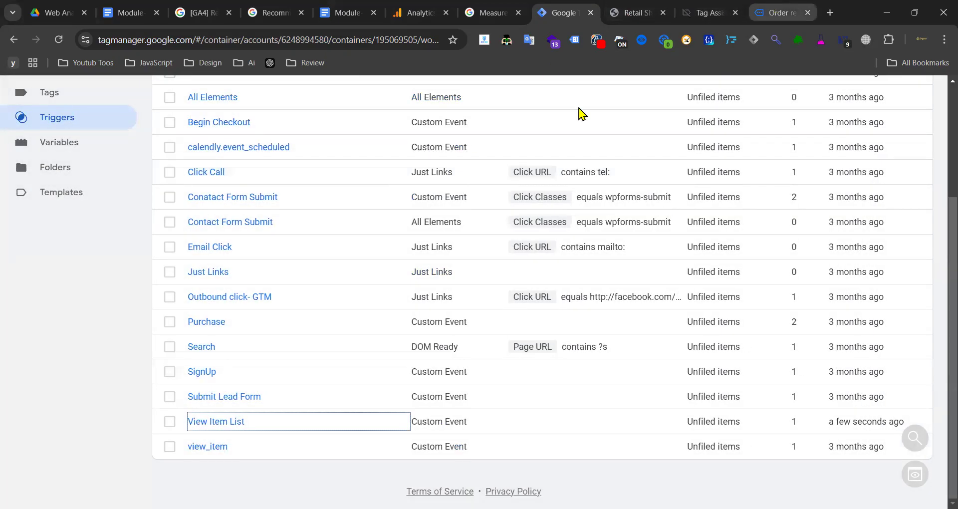
- Show the select_item event in Tag Assistant and copy its select_item event name
click(698, 3)
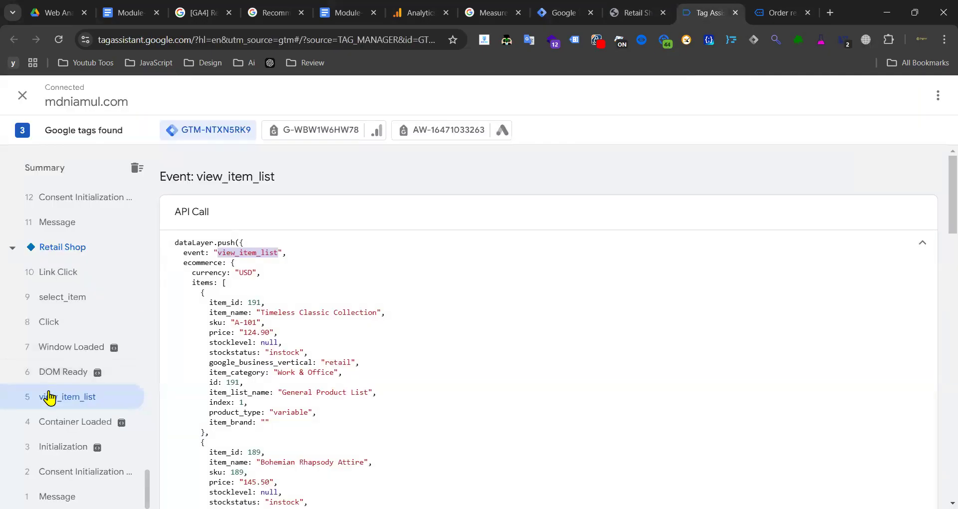
click(82, 297)
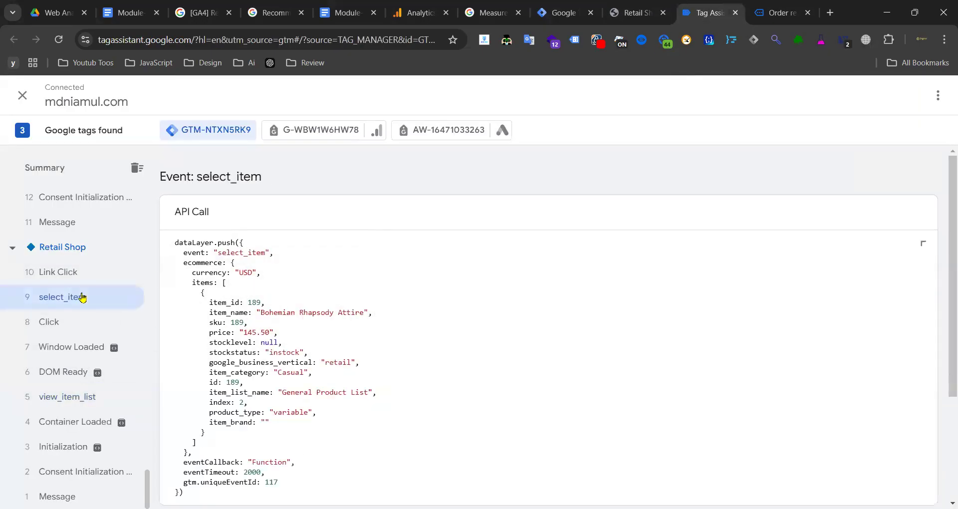
right_click(247, 255)
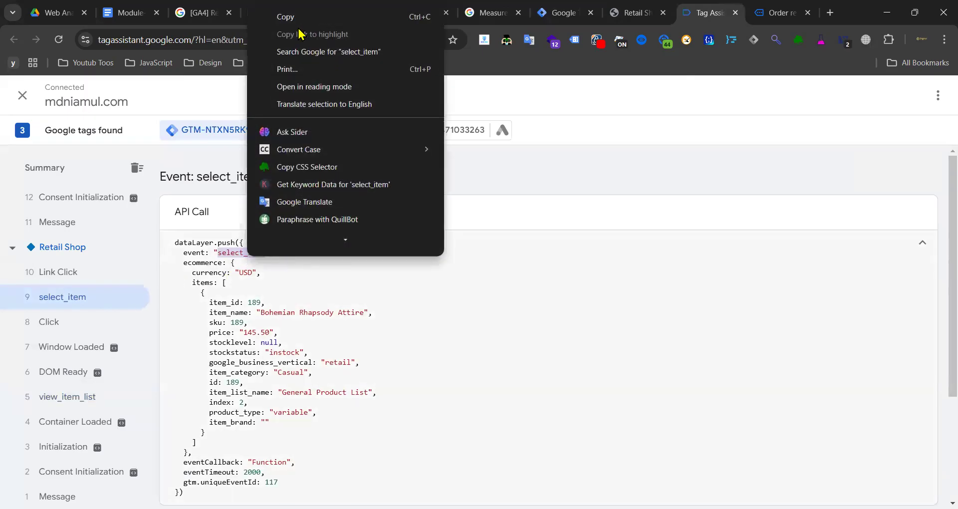
click(287, 15)
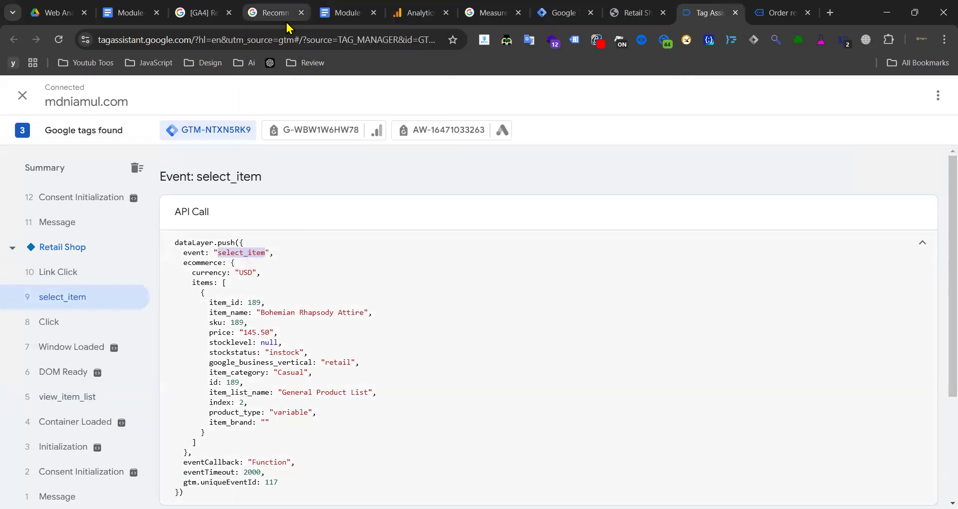
- Search Tag Manager's triggers for select_item, finding no matching trigger
click(572, 16)
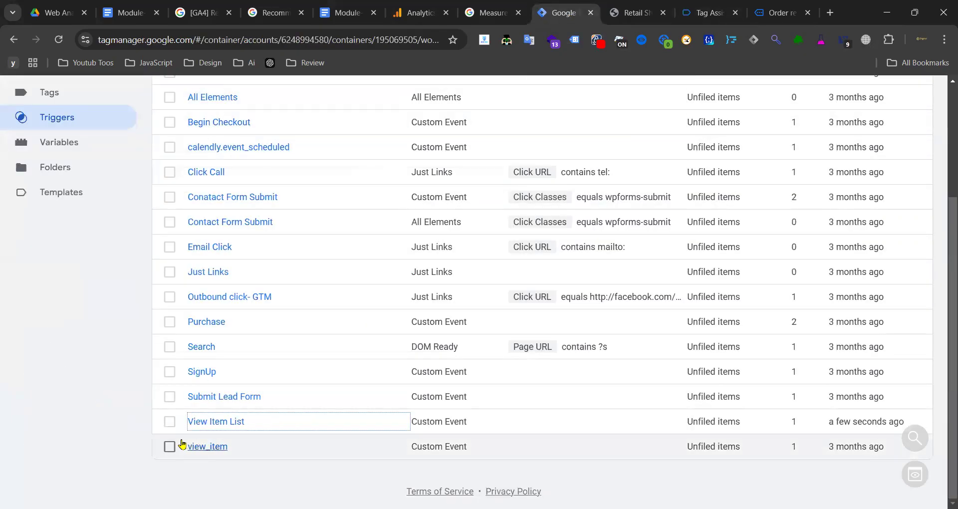
scroll(235, 378, up, 5)
click(847, 177)
key(ctrl+v)
- Clear the trigger search and start a new trigger of type Custom Event
click(866, 177)
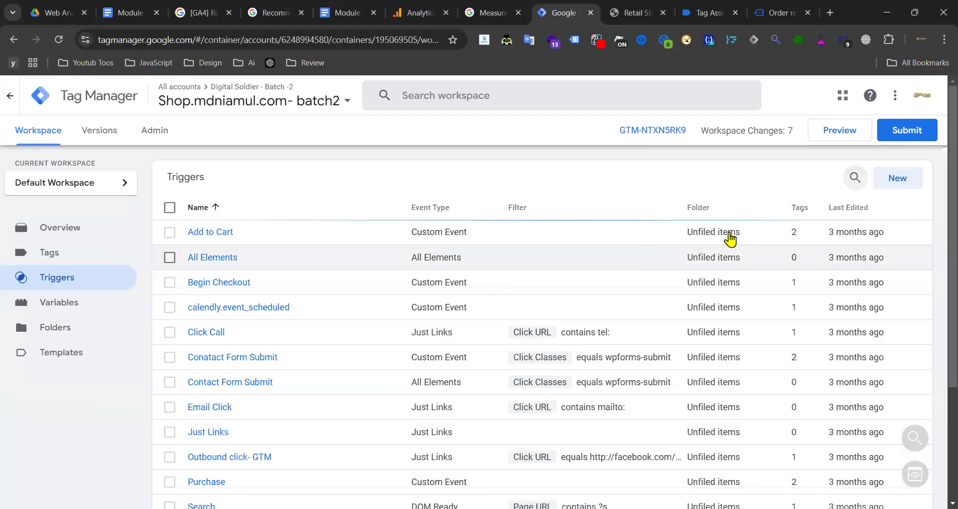
right_click(902, 184)
key(Escape)
click(900, 178)
click(600, 194)
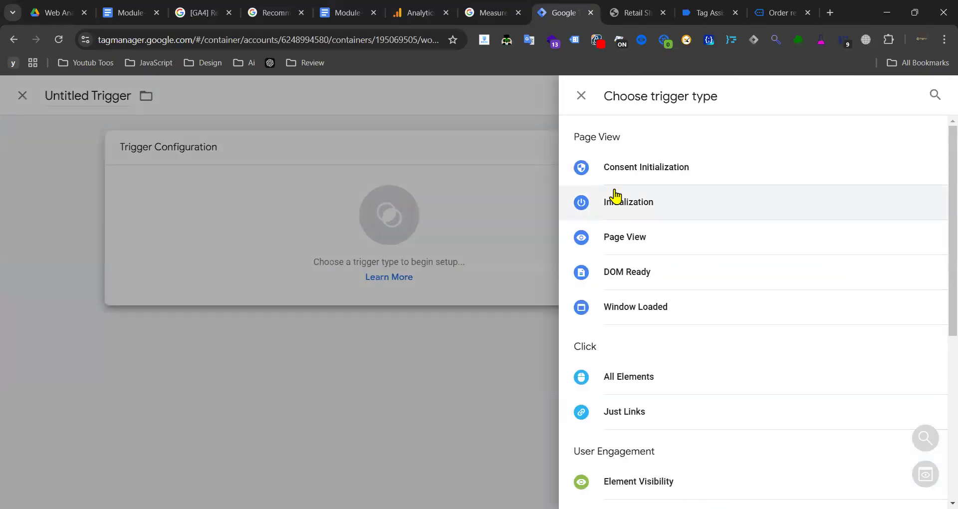
scroll(648, 200, down, 5)
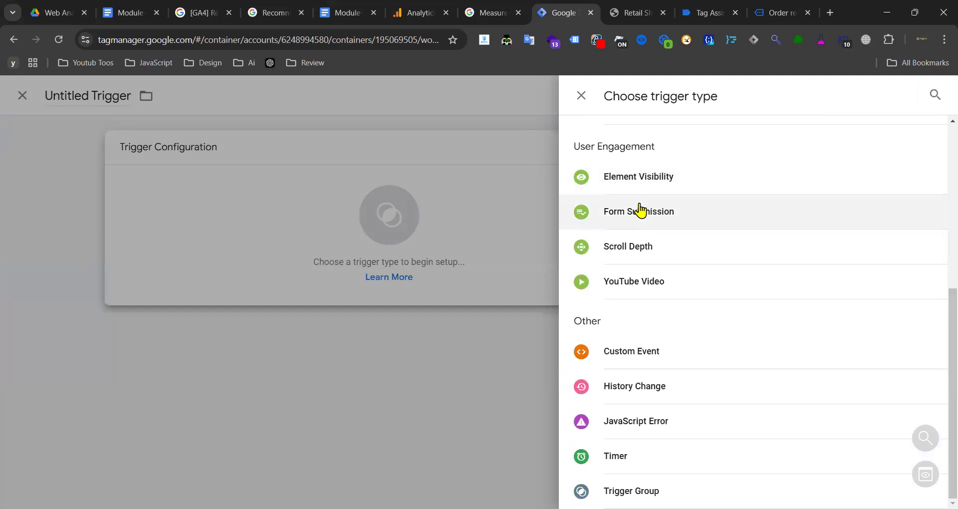
click(616, 355)
- Set the event name to select_item, name the trigger 'Select Item', and save it
click(389, 273)
key(ctrl+v)
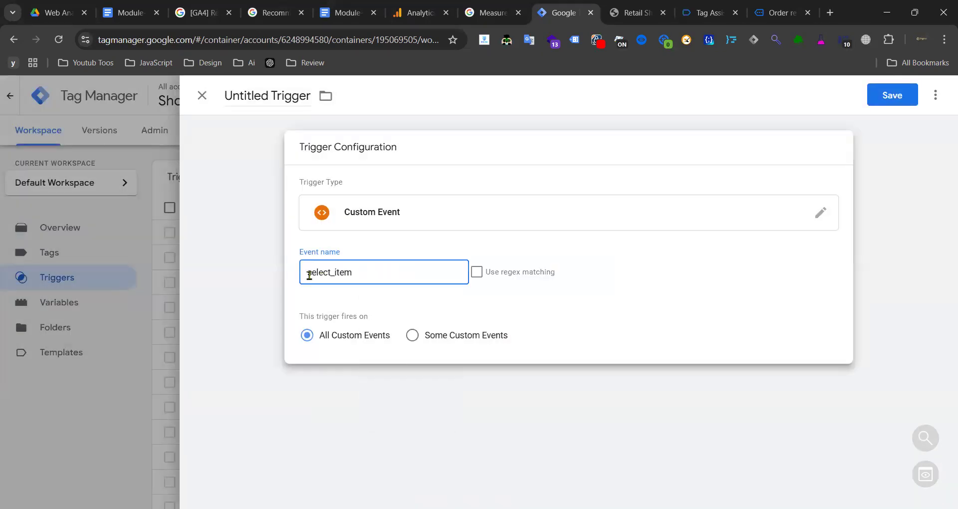
click(277, 93)
key(ctrl+v)
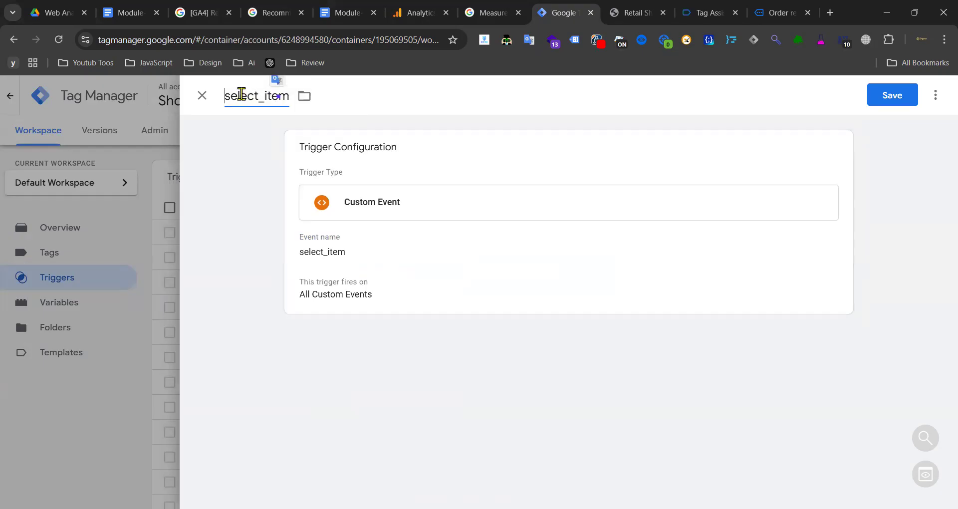
key(BackSpace)
text(S)
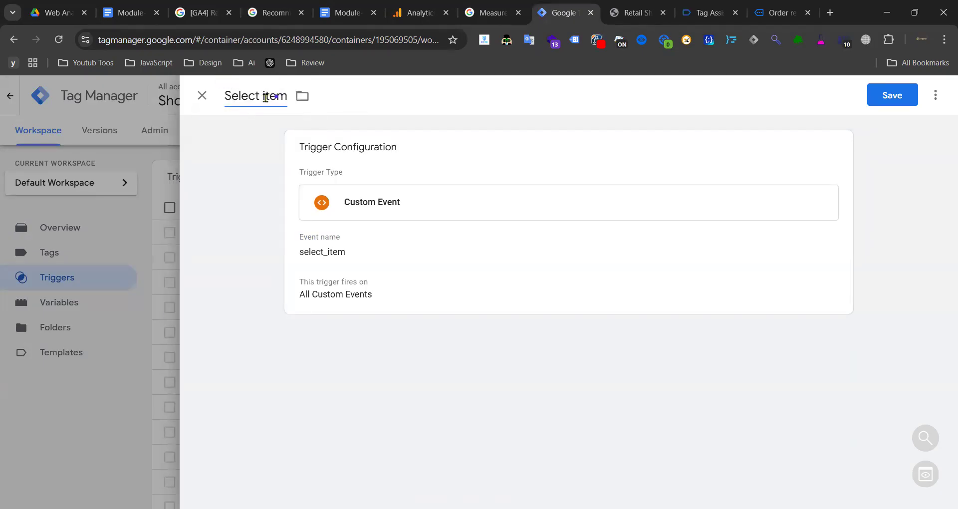
text( I)
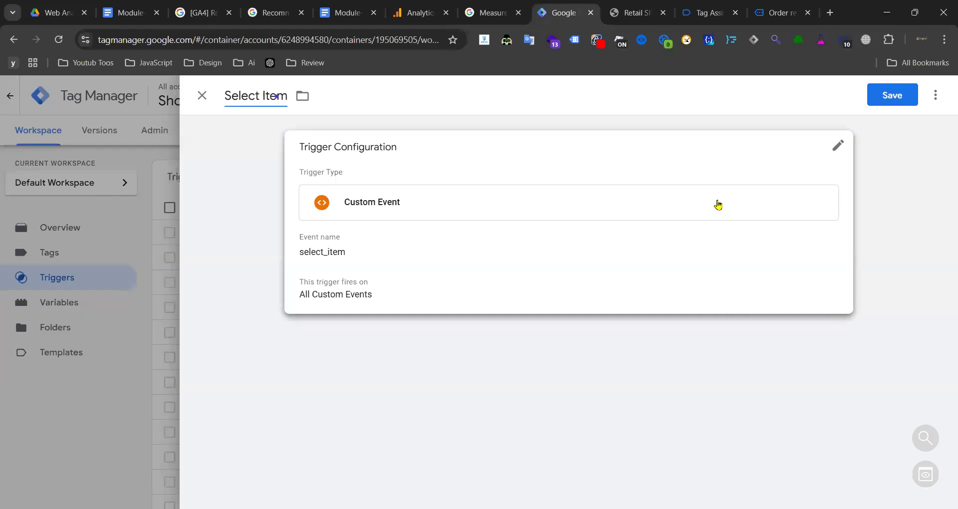
click(891, 97)
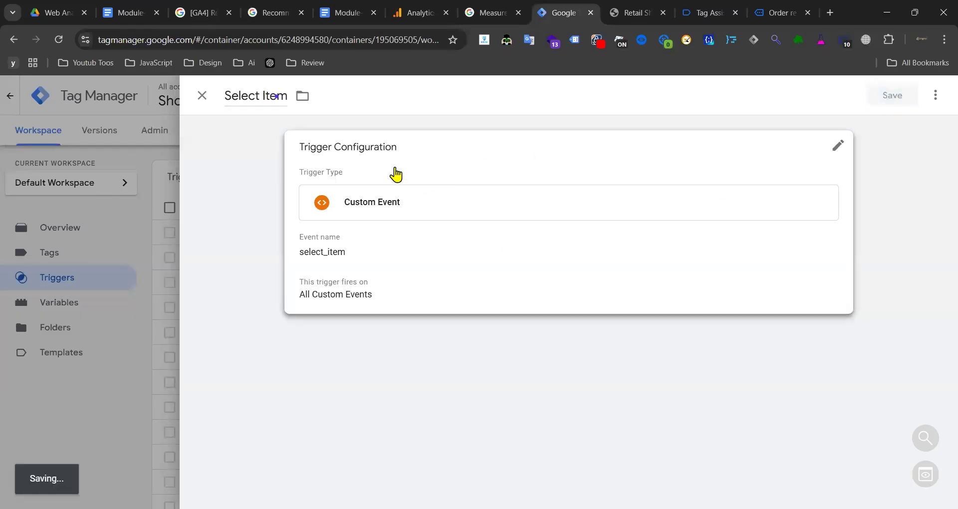
click(779, 13)
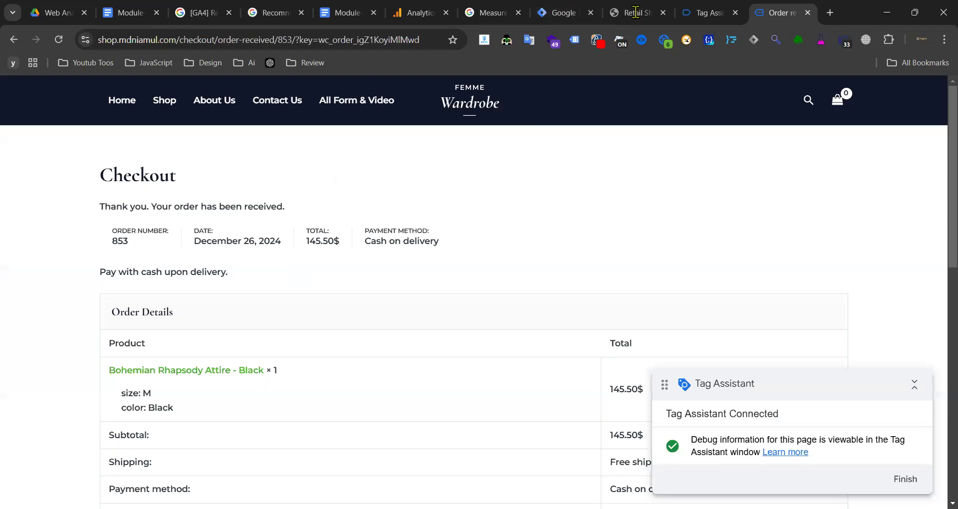
- Show the view_item event's dataLayer push in Tag Assistant and copy the view_item event name
click(708, 13)
scroll(79, 311, up, 5)
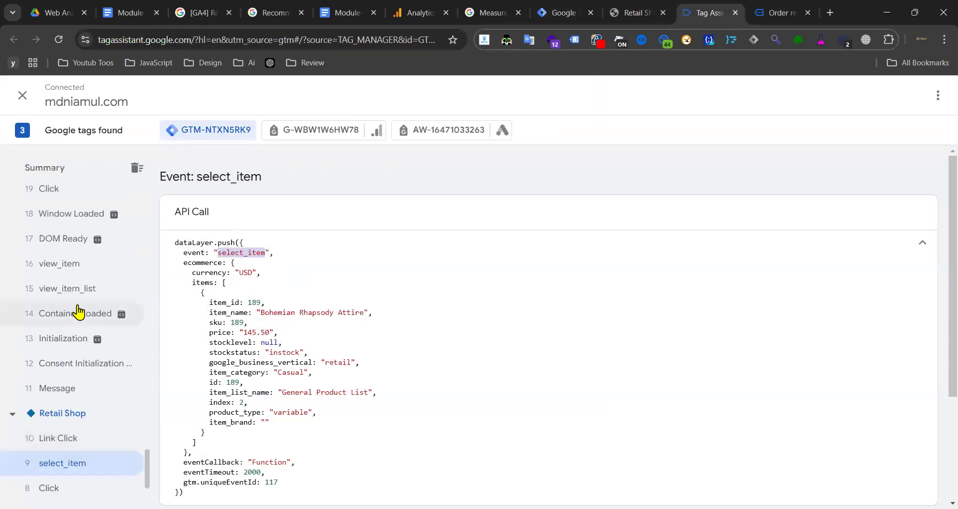
click(74, 267)
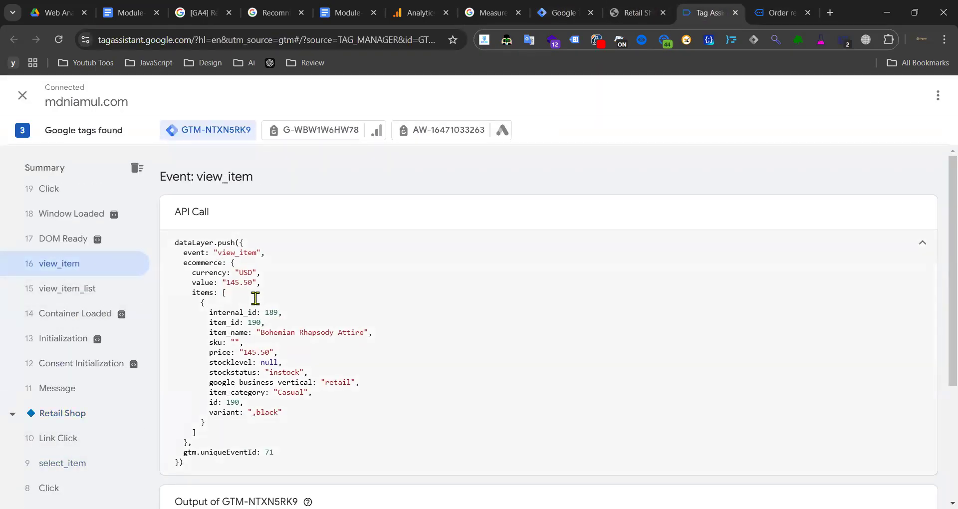
double_click(240, 255)
right_click(236, 253)
click(291, 274)
drag(319, 187, 276, 214)
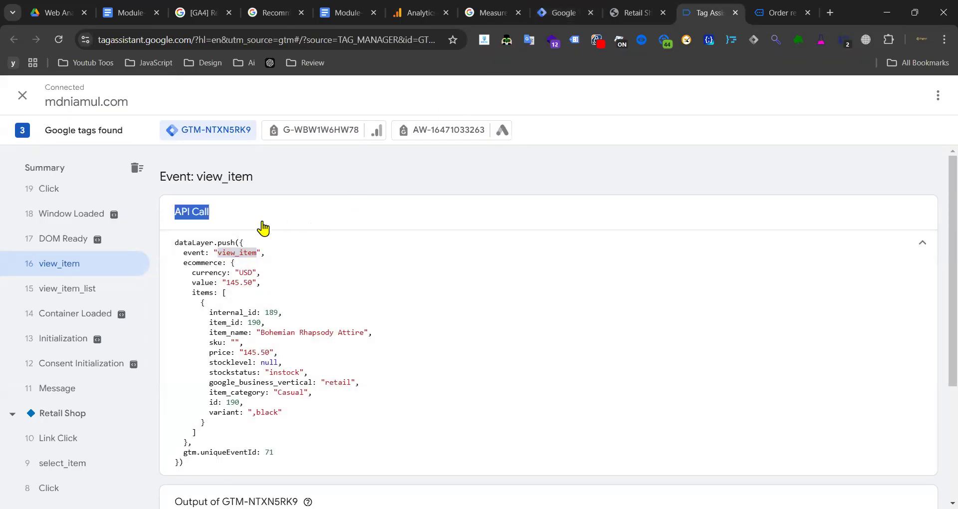
click(231, 255)
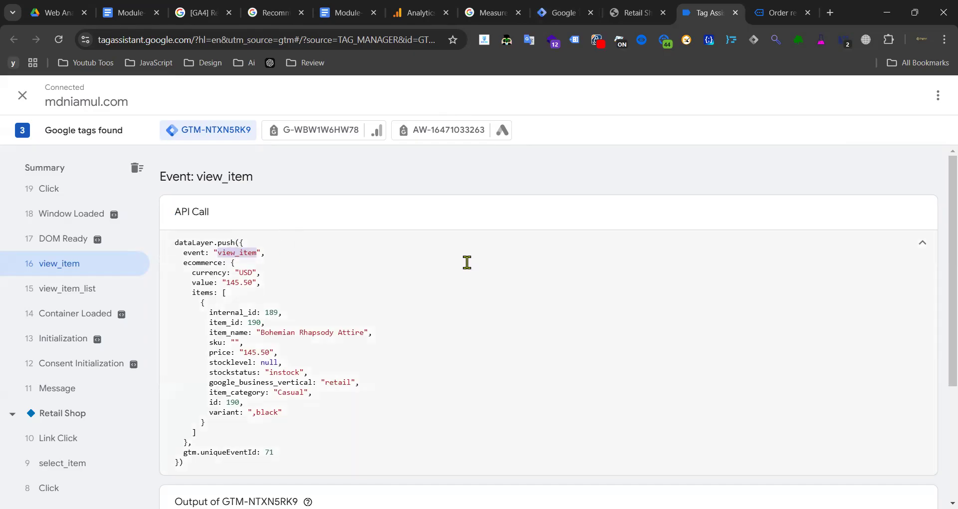
click(238, 254)
double_click(234, 254)
click(566, 11)
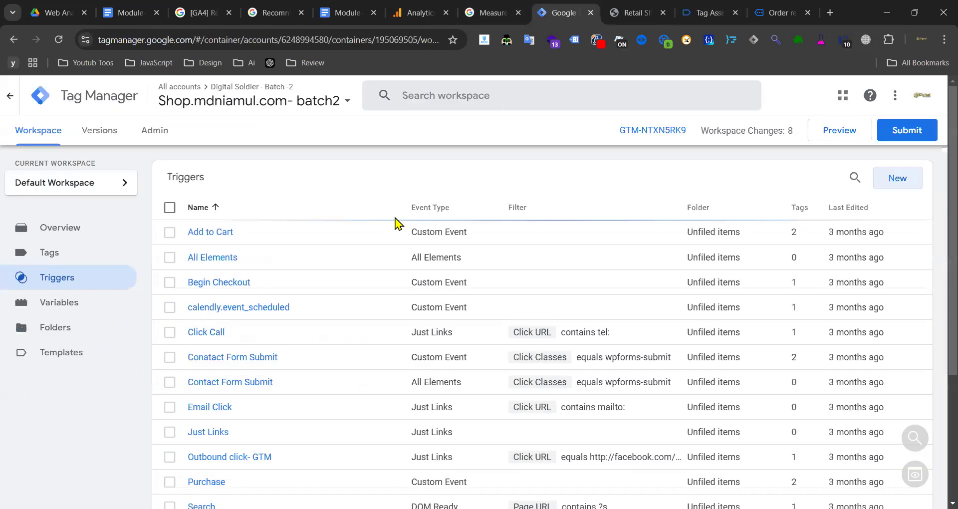
- Find the view_item trigger via search, rename it 'View Item', and save it
click(854, 177)
key(ctrl+v)
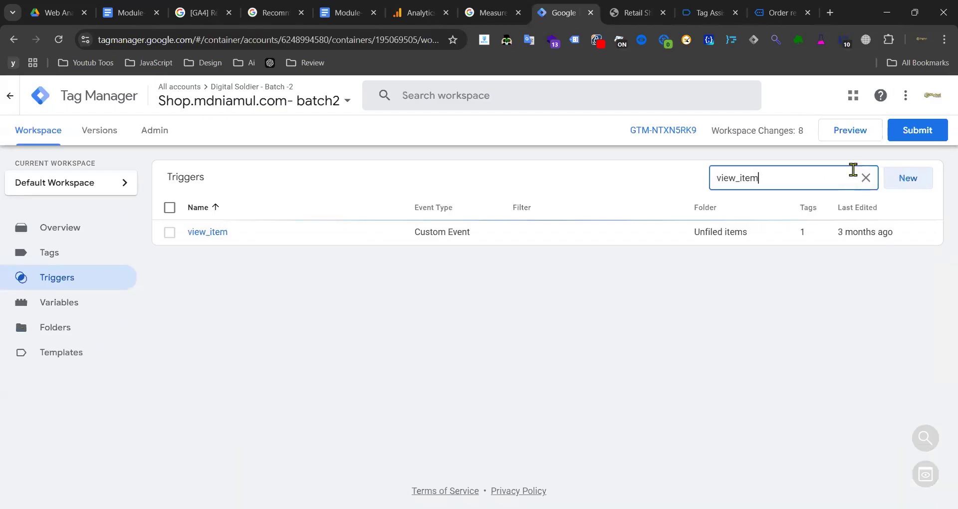
click(209, 231)
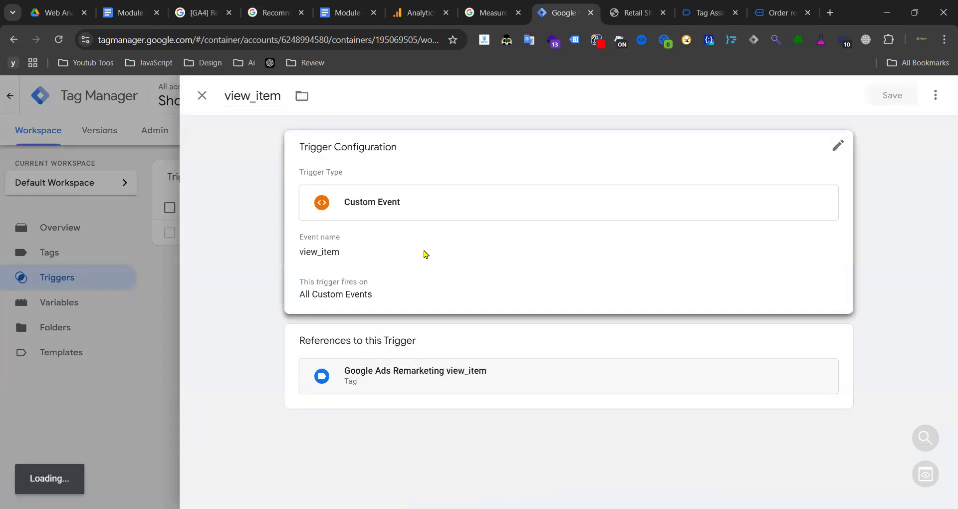
click(355, 270)
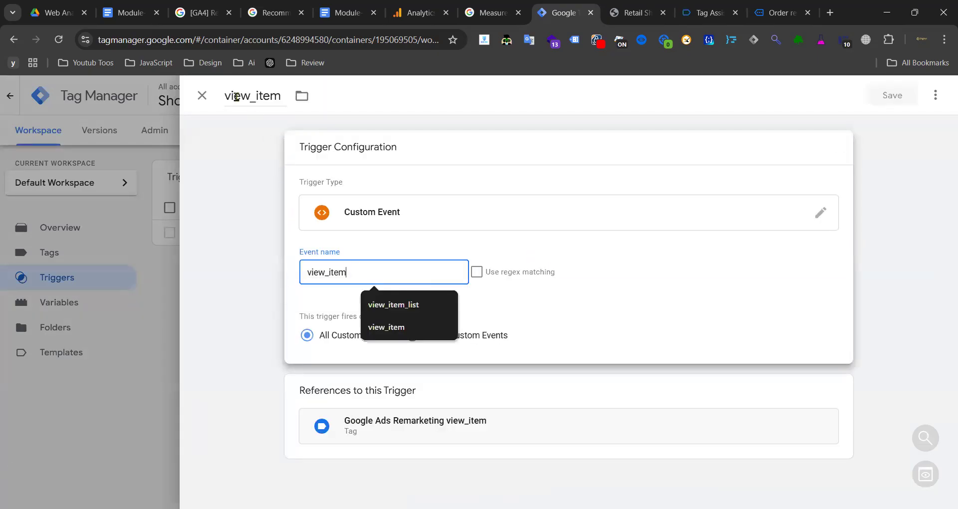
drag(231, 95, 219, 98)
text(View)
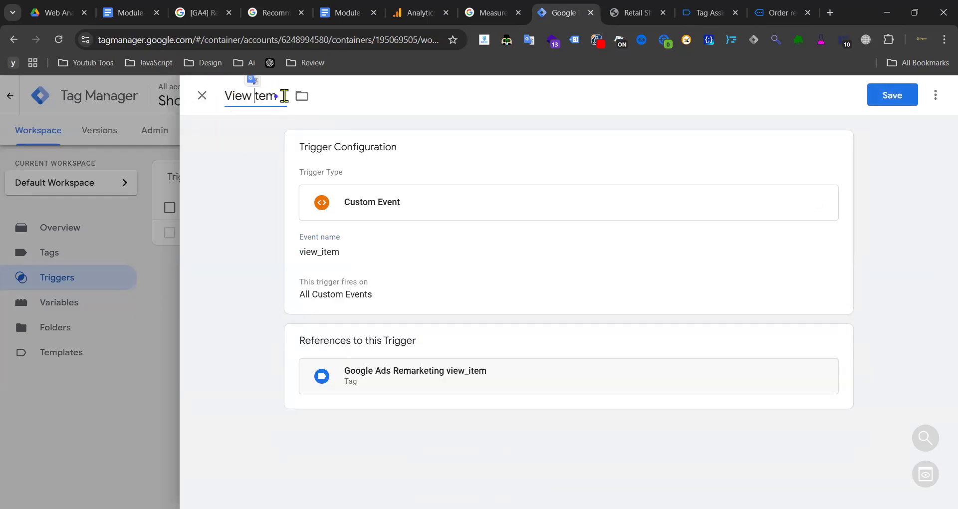
text( I)
click(898, 97)
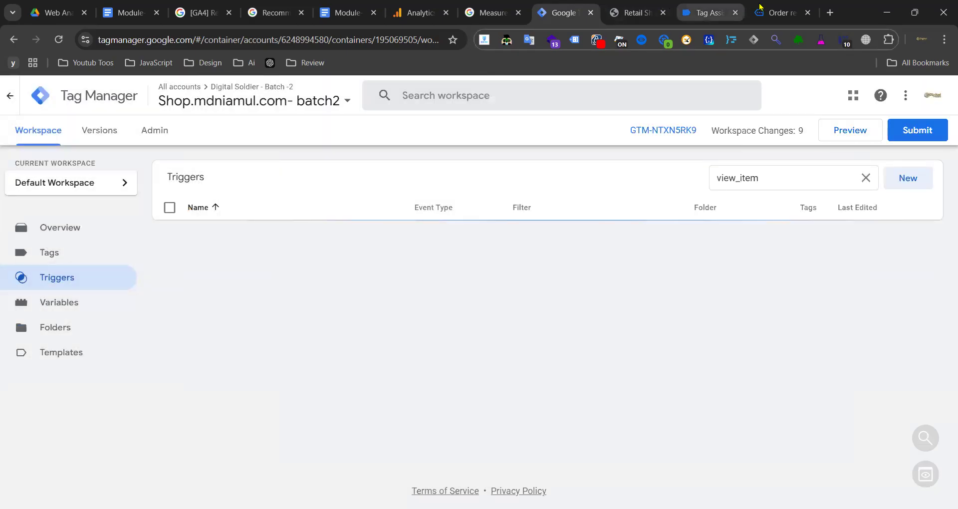
click(765, 6)
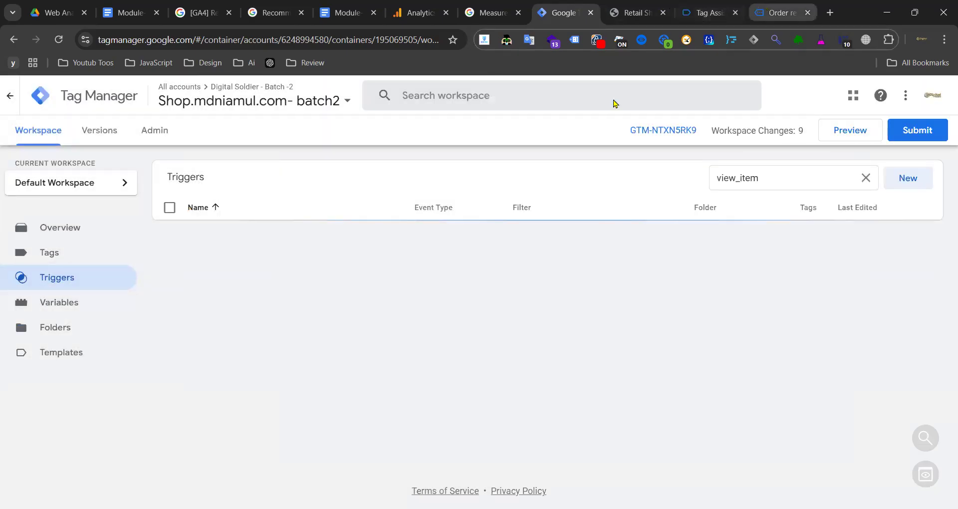
- Select the add_to_cart event name in Tag Assistant and check Tag Manager's trigger search for it
key(ctrl+shift+Tab)
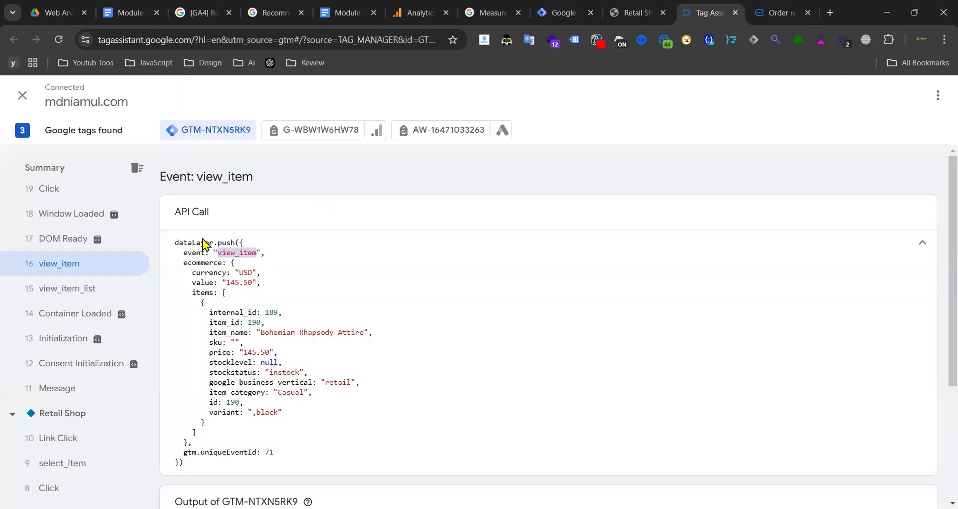
scroll(107, 265, up, 4)
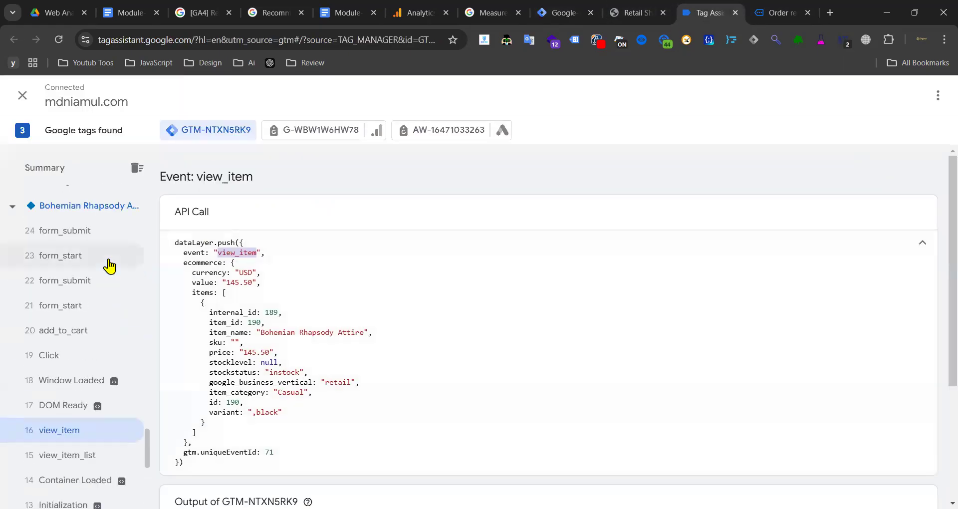
click(75, 331)
double_click(245, 253)
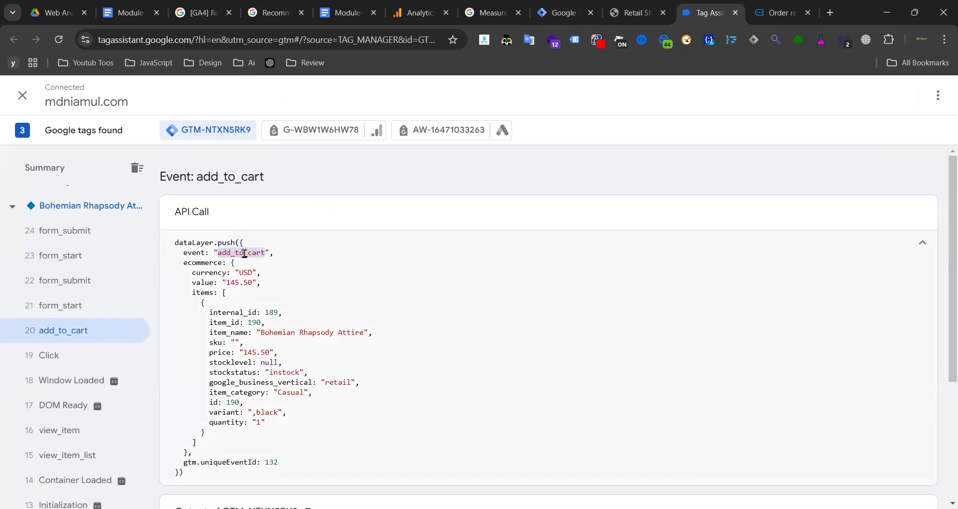
click(564, 15)
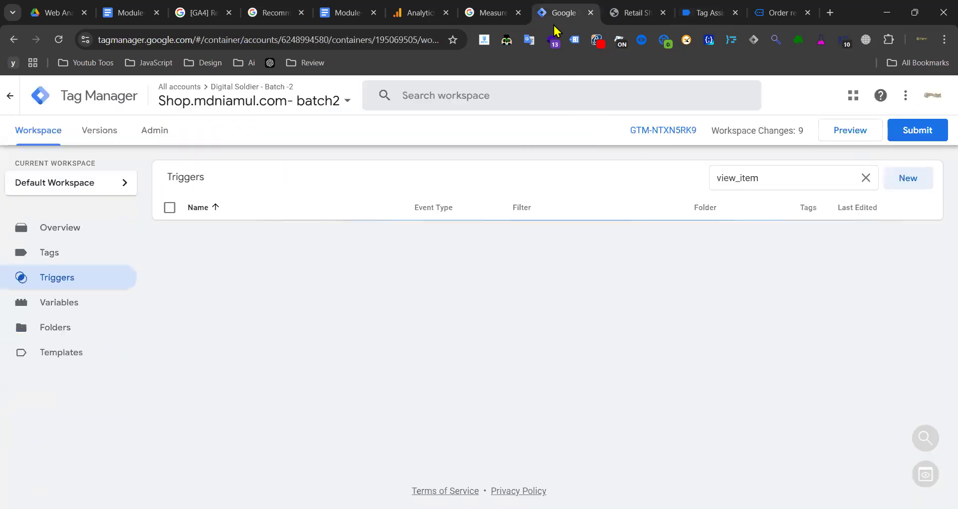
double_click(792, 178)
- Search the triggers for add_to_cart to check for an existing trigger, then clear the search
key(ctrl+v)
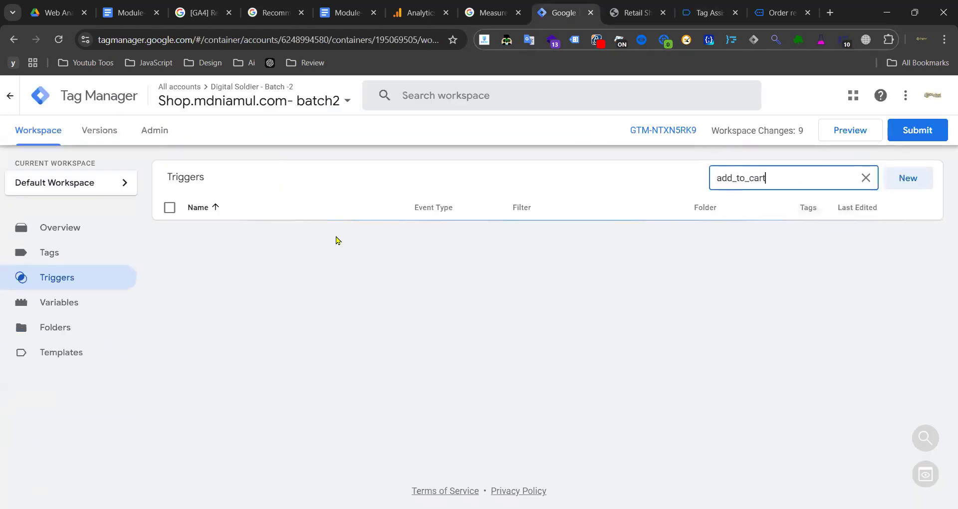
double_click(722, 179)
key(ctrl+v)
click(865, 178)
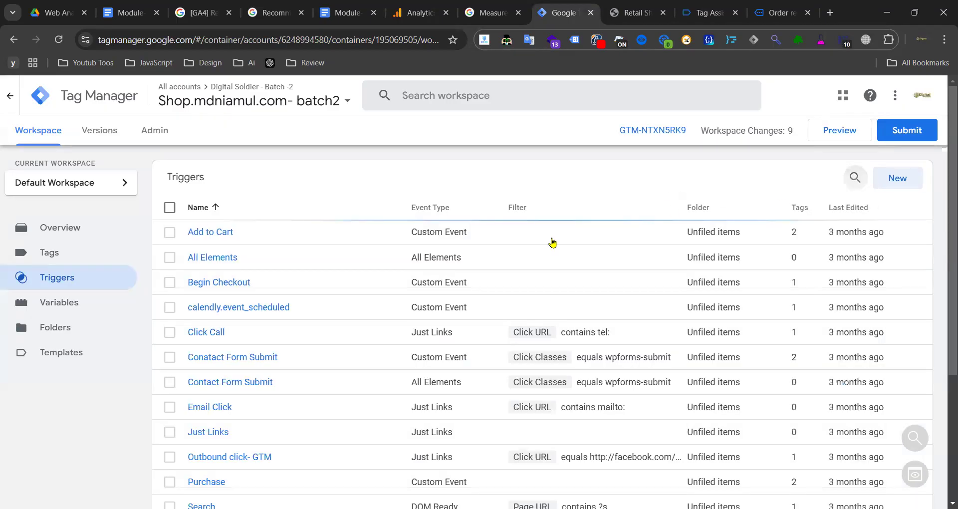
- Retitle the existing Add to Cart trigger to 'Add To Cart' and save it
click(210, 232)
click(317, 236)
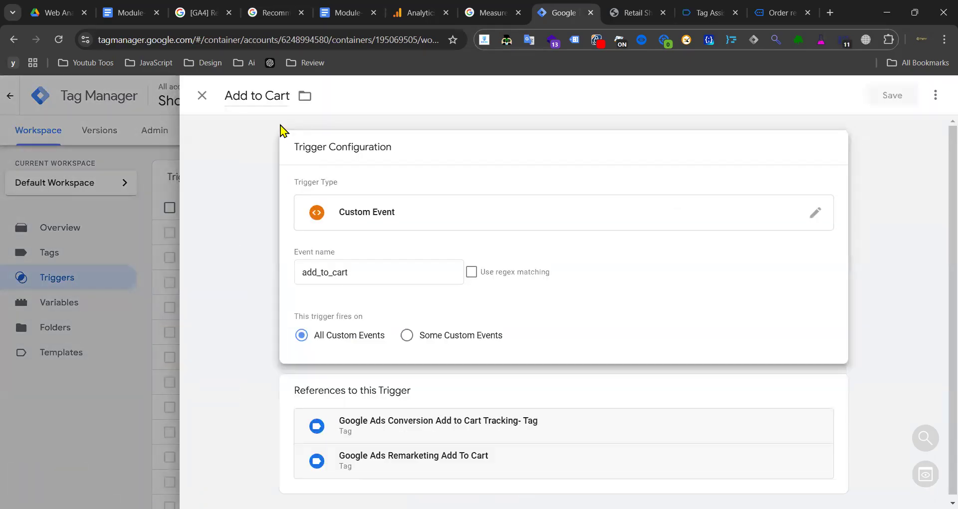
drag(254, 94, 251, 94)
text(T)
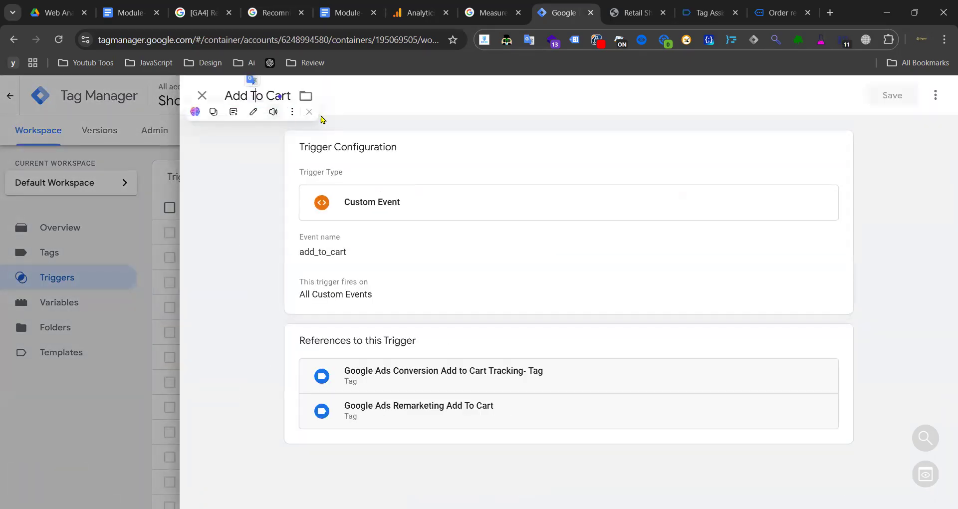
click(896, 102)
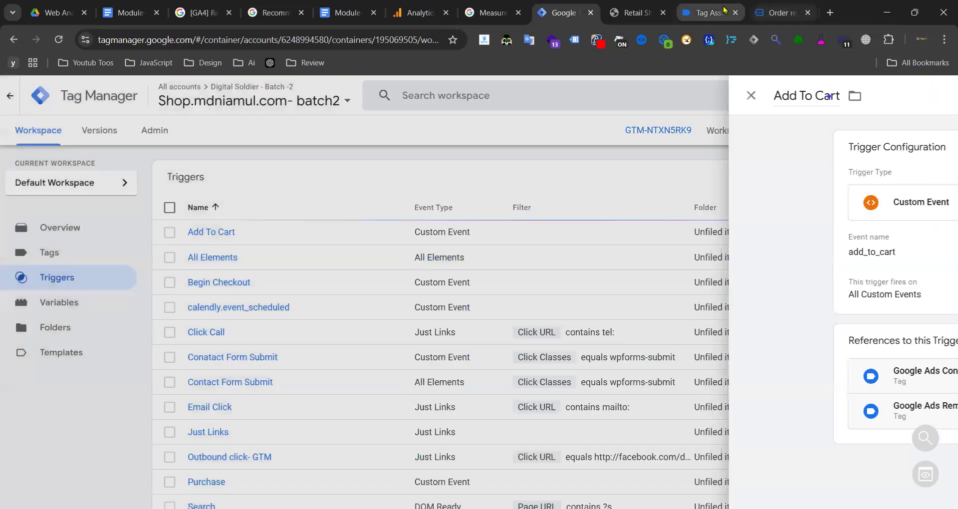
click(725, 9)
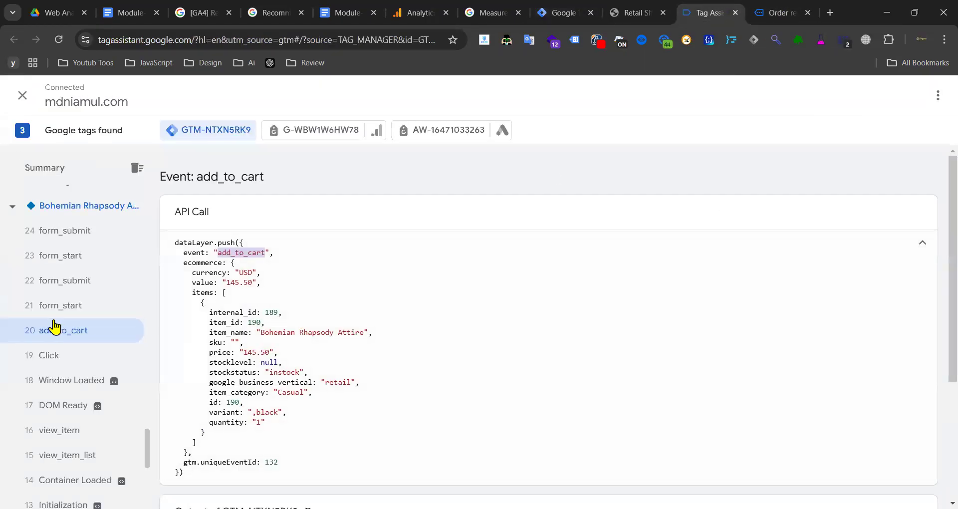
- Show event 37 view_cart's dataLayer push in Tag Assistant and select the view_cart name to copy
scroll(58, 327, up, 3)
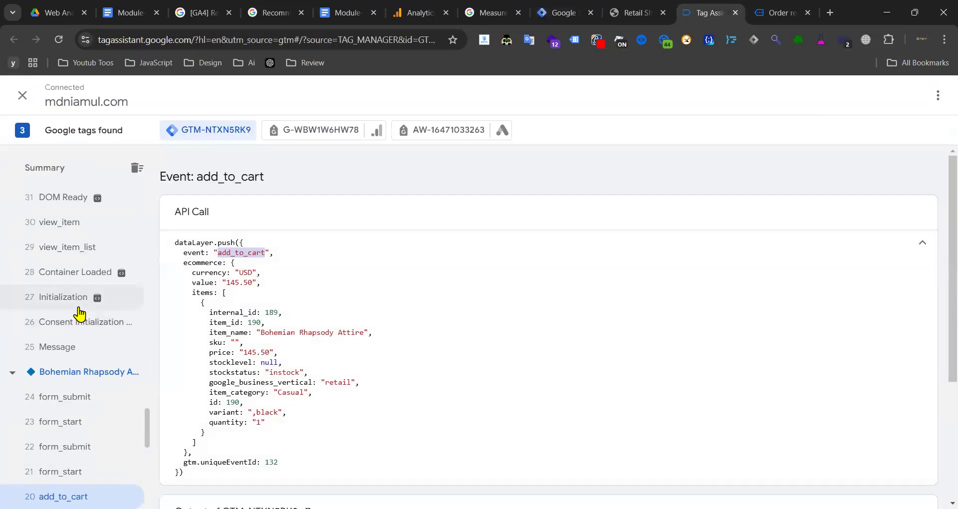
scroll(82, 275, up, 6)
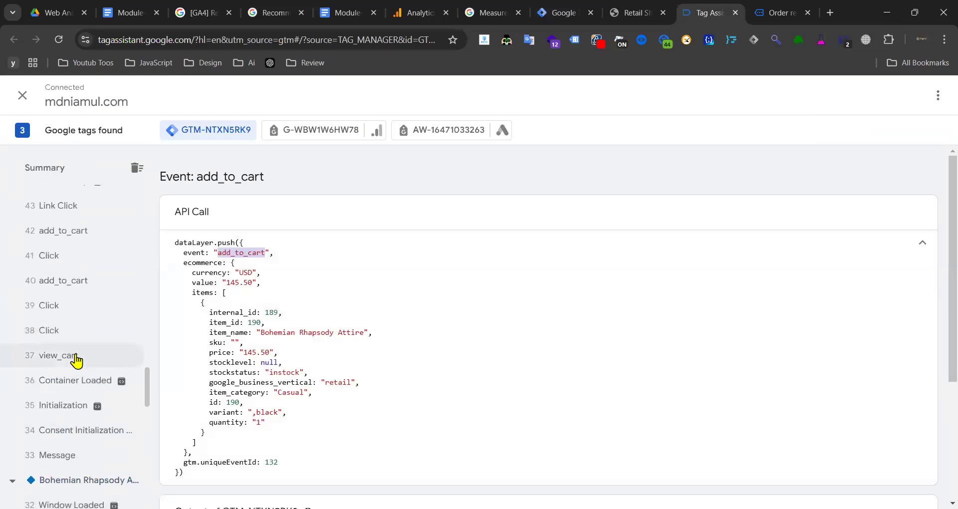
click(77, 357)
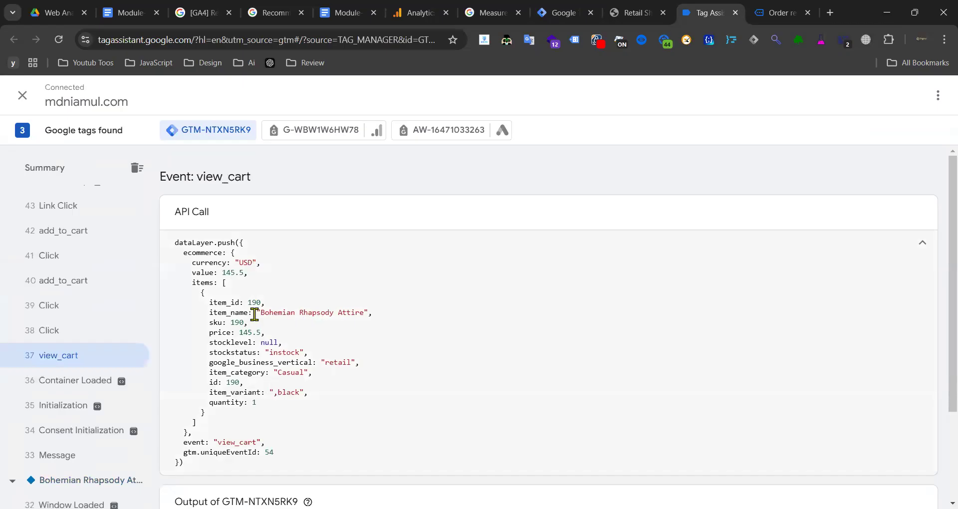
scroll(255, 314, down, 3)
double_click(233, 318)
key(ctrl+c)
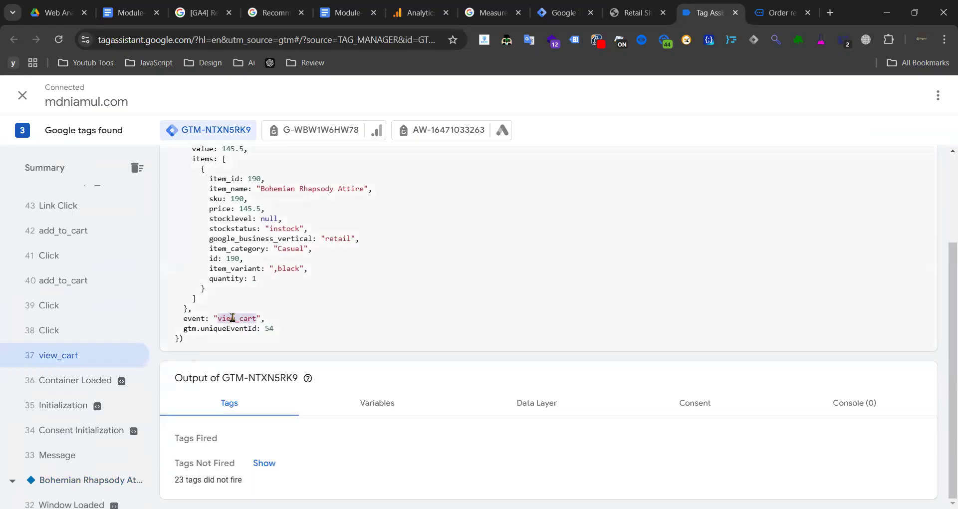
- Search the Tag Manager triggers for view_cart, then clear the filter
click(566, 14)
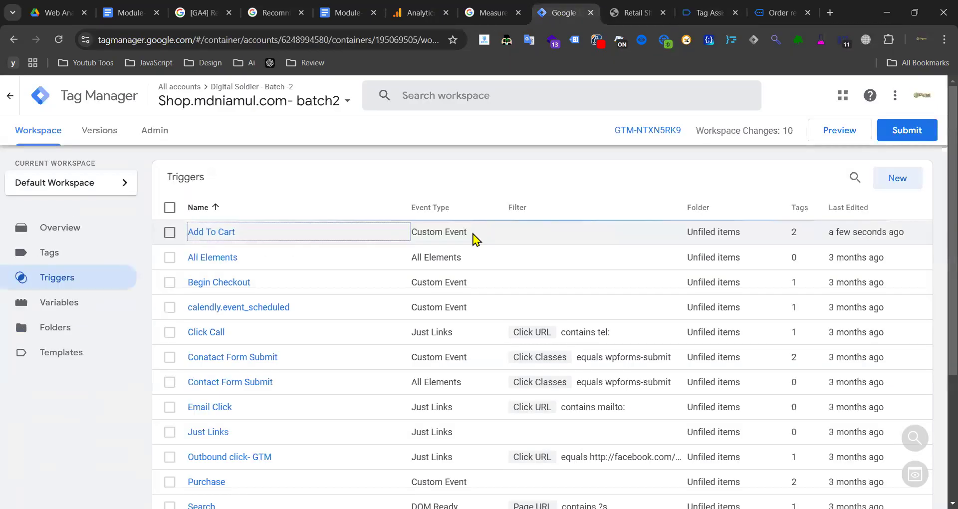
click(855, 179)
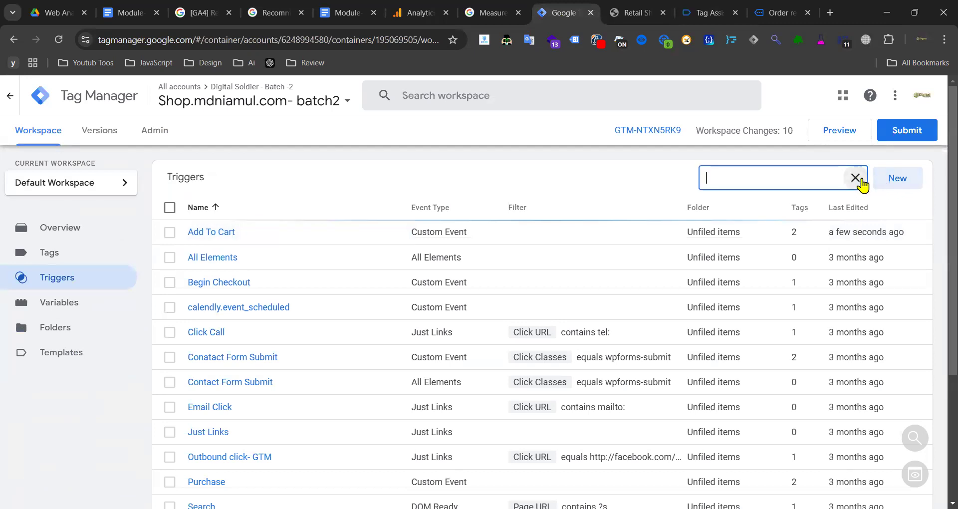
key(ctrl+v)
click(864, 178)
- Create a new Custom Event trigger with event name view_cart
click(905, 179)
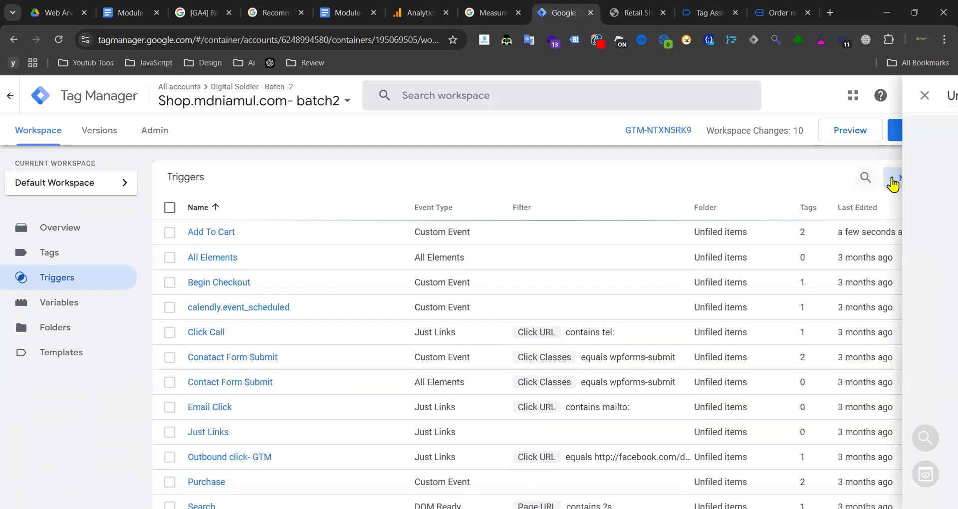
click(649, 210)
scroll(640, 232, down, 6)
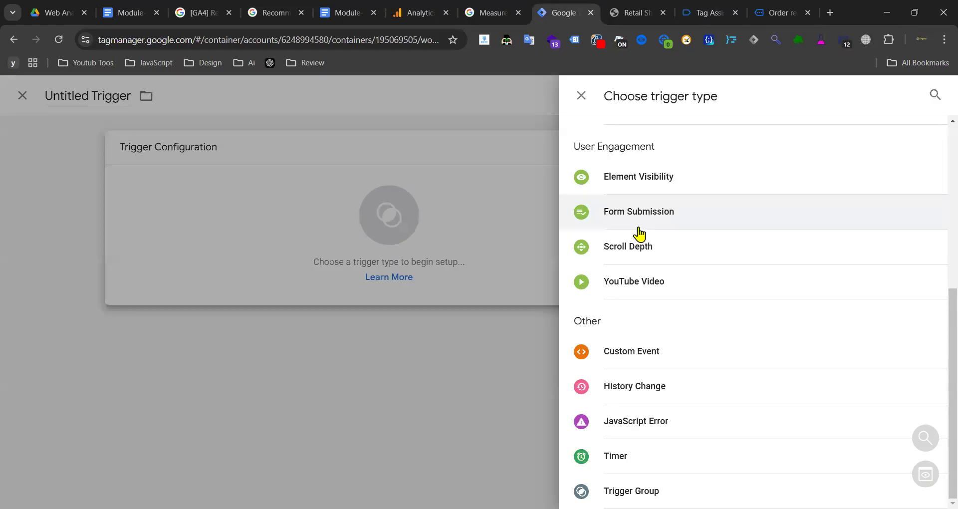
click(641, 358)
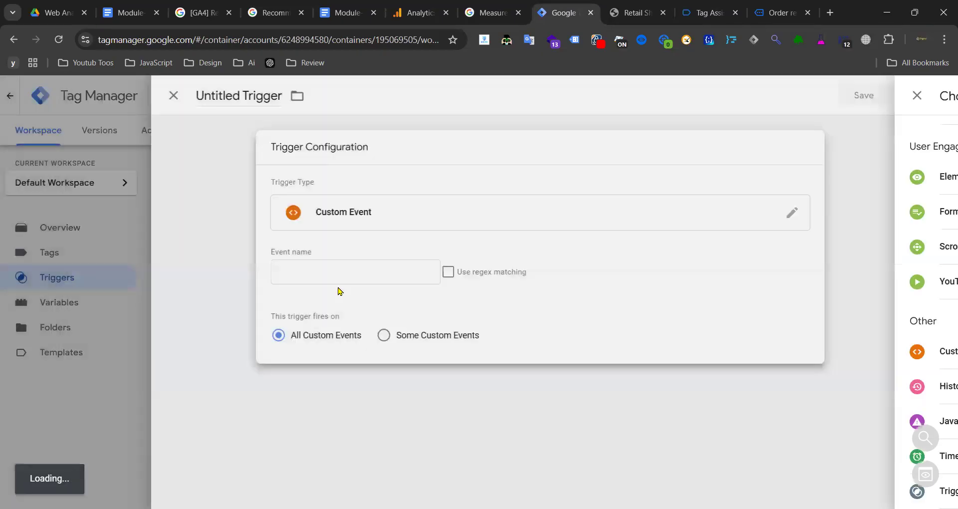
click(338, 273)
key(ctrl+v)
- Title the trigger 'View Cart' and save it
triple_click(271, 95)
key(ctrl+v)
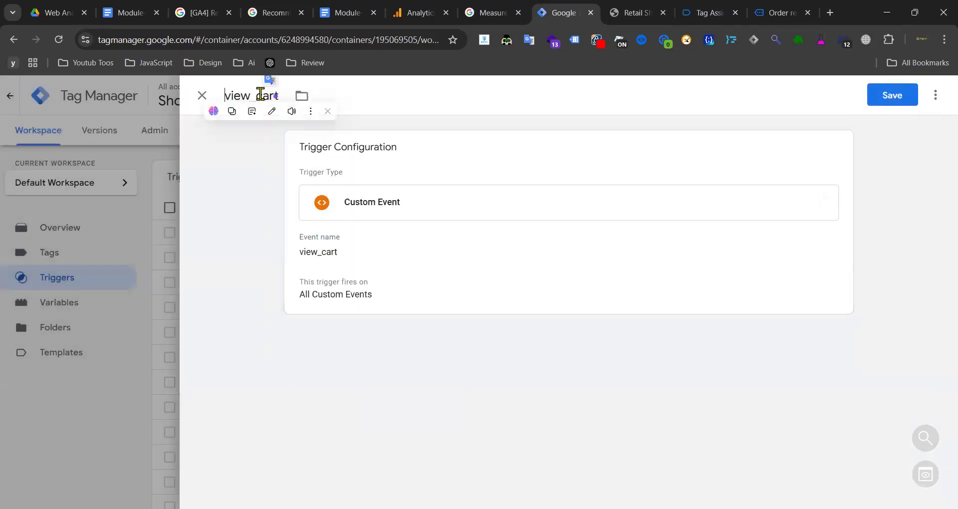
drag(231, 95, 251, 95)
text(V)
text(C)
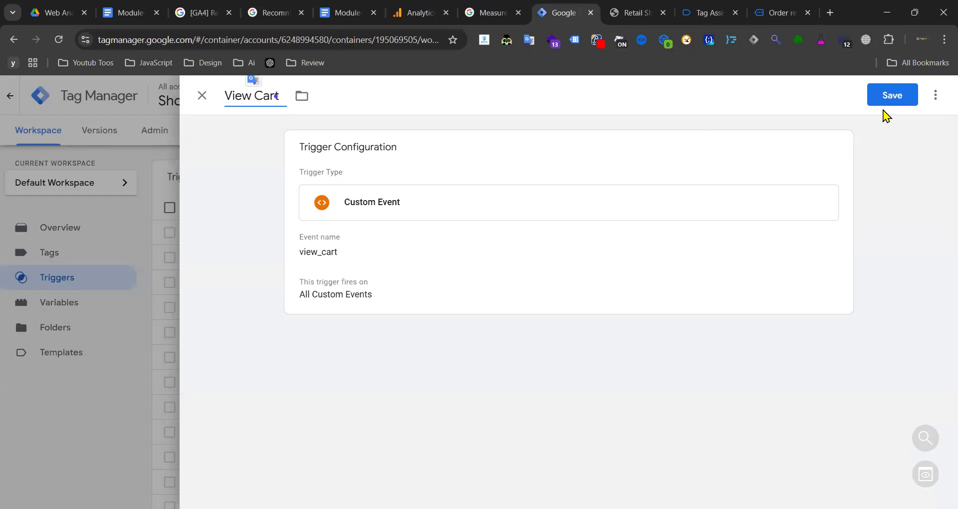
click(890, 99)
- Show event 54 remove_from_cart's dataLayer push in Tag Assistant and select the remove_from_cart name
click(703, 12)
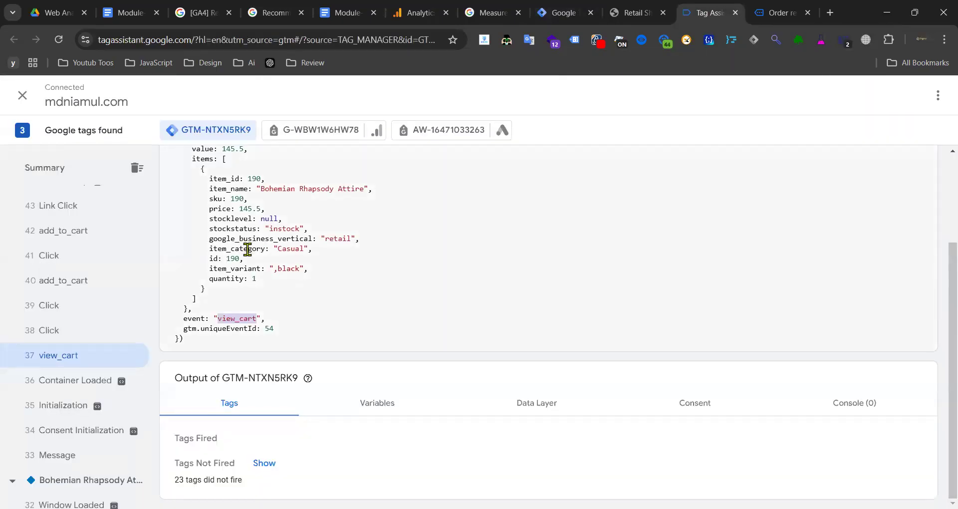
scroll(58, 288, up, 7)
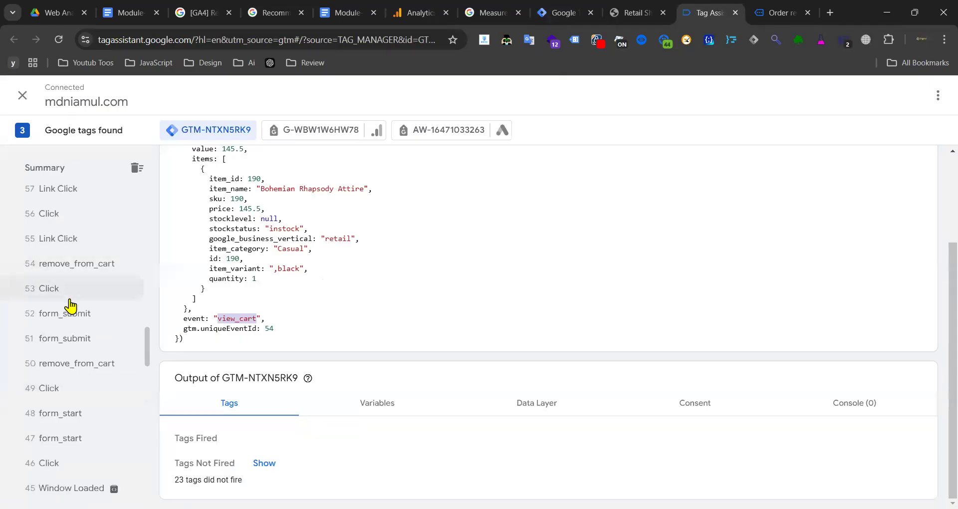
scroll(70, 306, up, 3)
scroll(68, 326, down, 3)
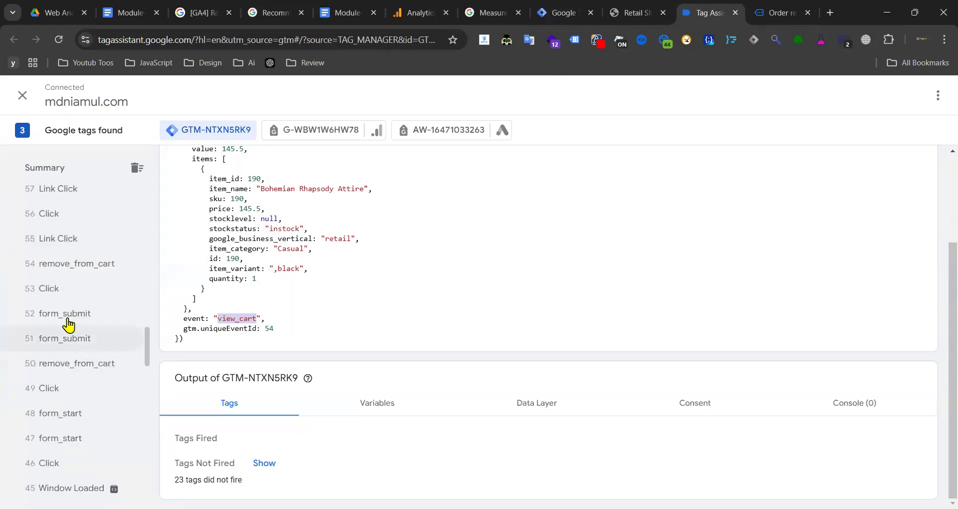
click(100, 270)
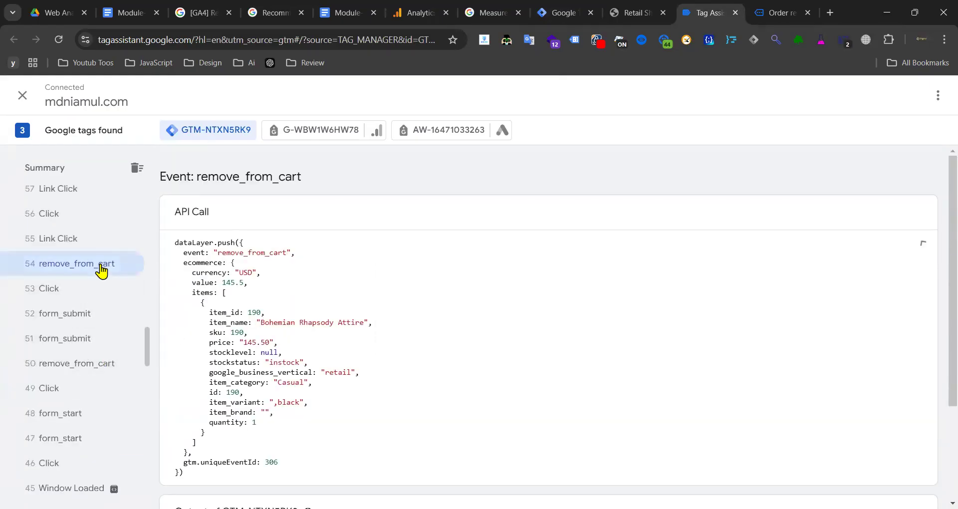
double_click(267, 255)
key(ctrl+c)
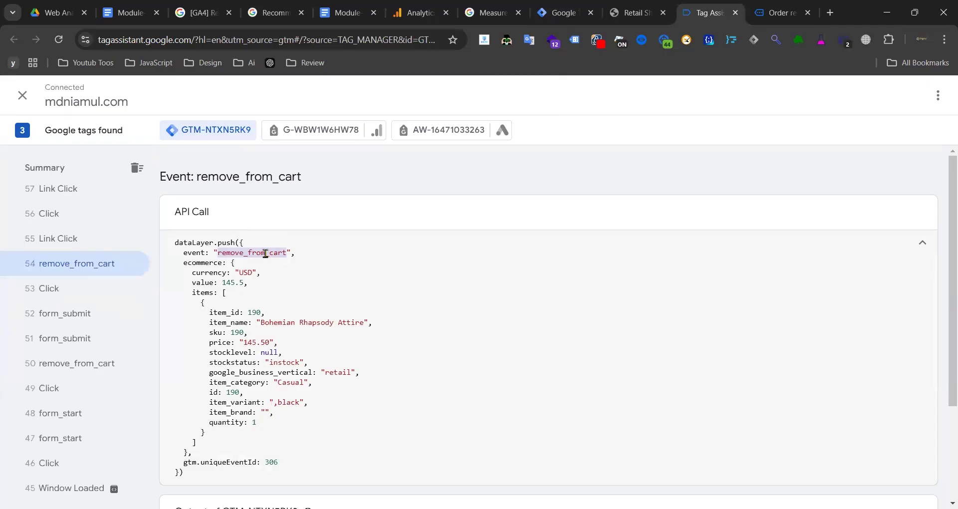
- Search the Tag Manager triggers for remove_from_cart, then clear the filter
click(559, 13)
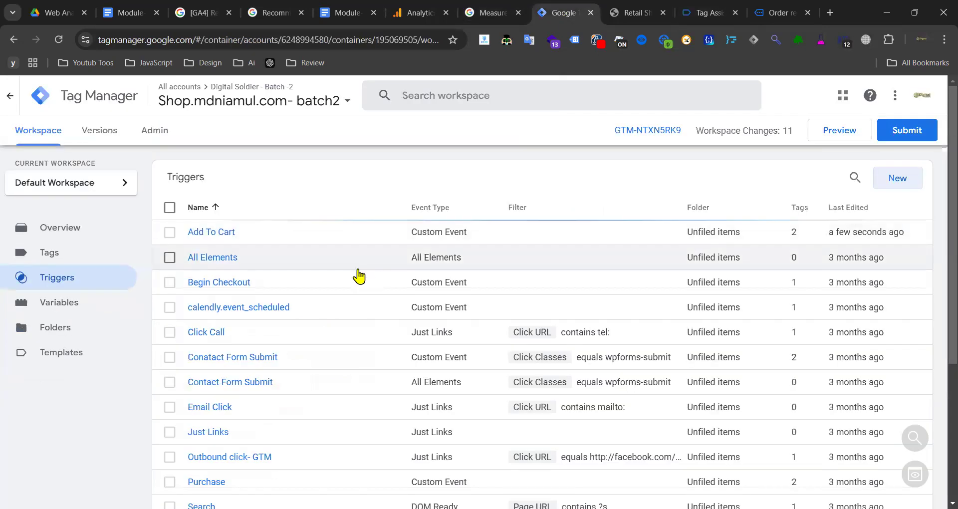
scroll(397, 274, down, 5)
scroll(639, 208, up, 5)
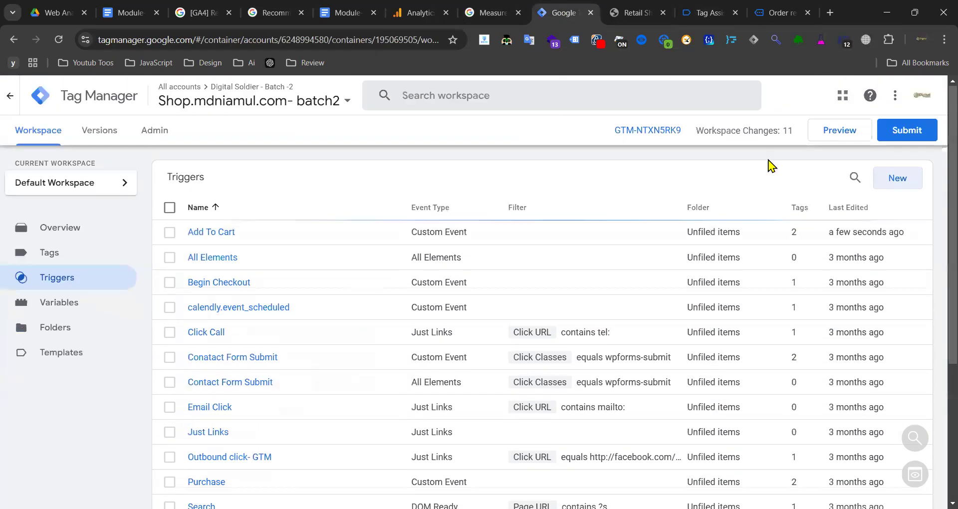
click(855, 178)
key(ctrl+v)
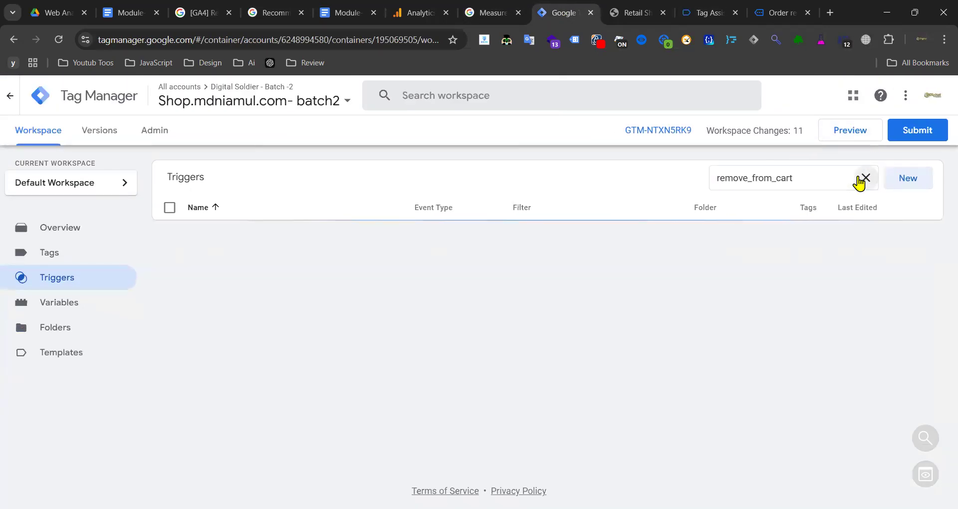
click(857, 181)
- Create a new Custom Event trigger with event name remove_from_cart
click(899, 178)
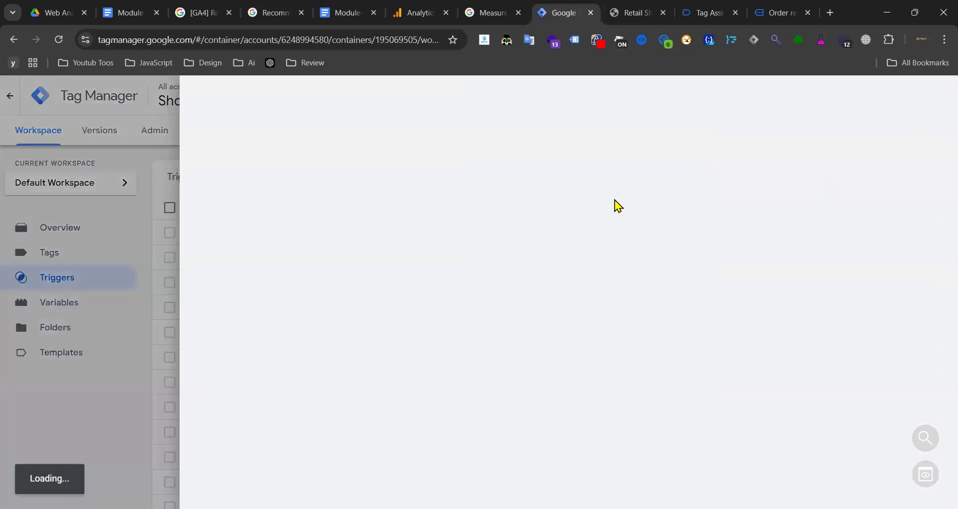
click(573, 208)
scroll(665, 214, down, 5)
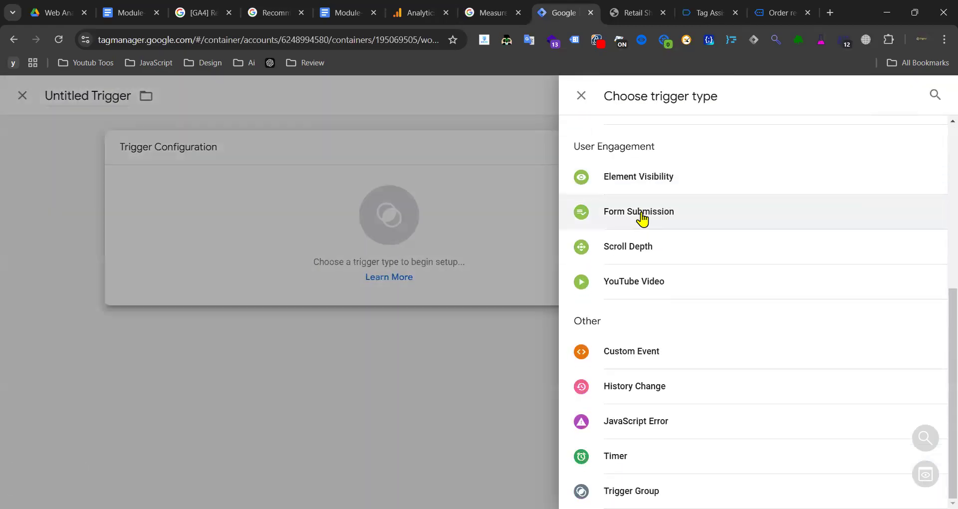
click(621, 349)
click(337, 268)
key(ctrl+v)
- Title the trigger 'Remove From Cart' and save it
triple_click(255, 97)
key(ctrl+v)
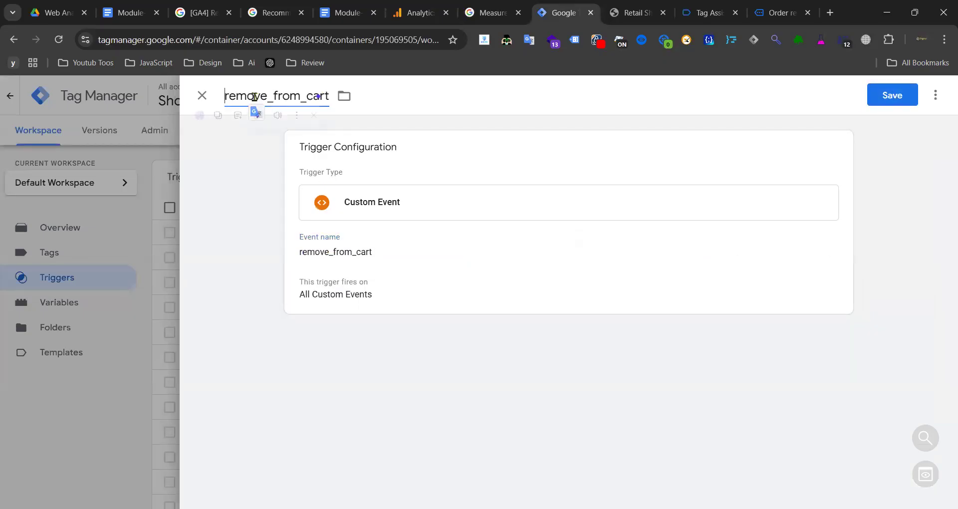
drag(225, 96, 277, 95)
text(R)
text( F)
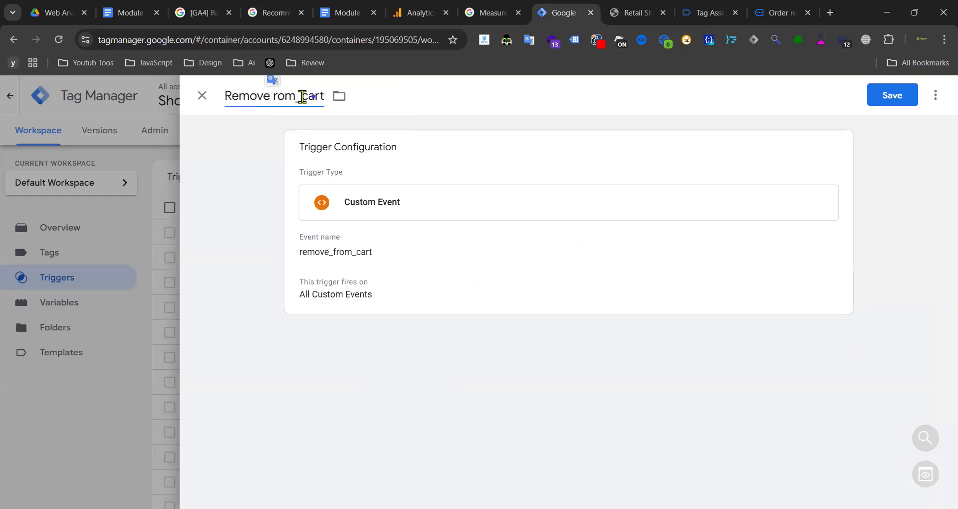
click(313, 96)
drag(306, 96, 302, 96)
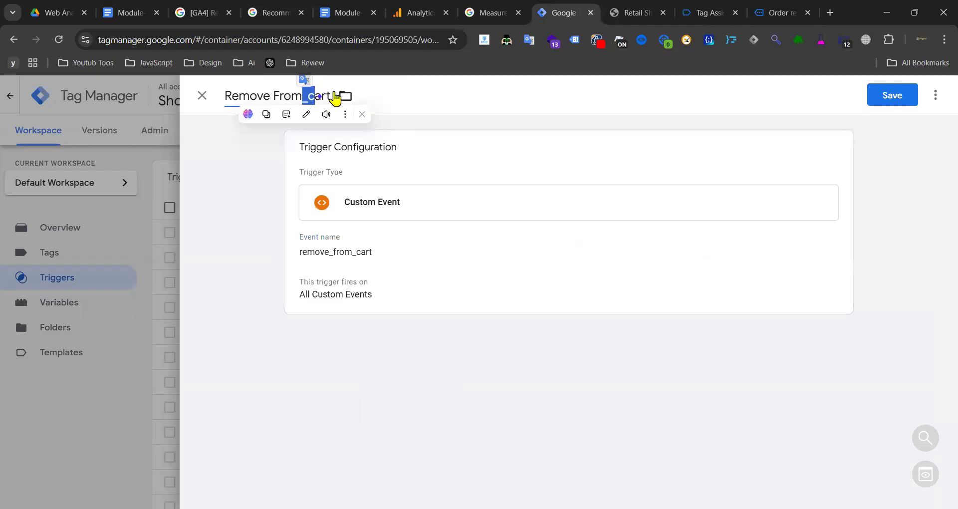
text(C)
click(304, 96)
click(889, 95)
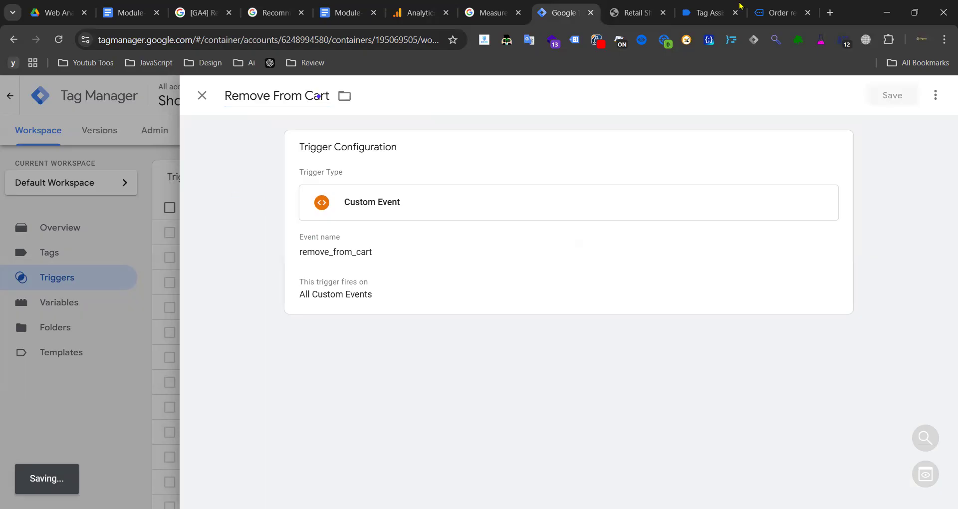
- Find event 62 begin_checkout in Tag Assistant and select the begin_checkout name for copying
click(774, 10)
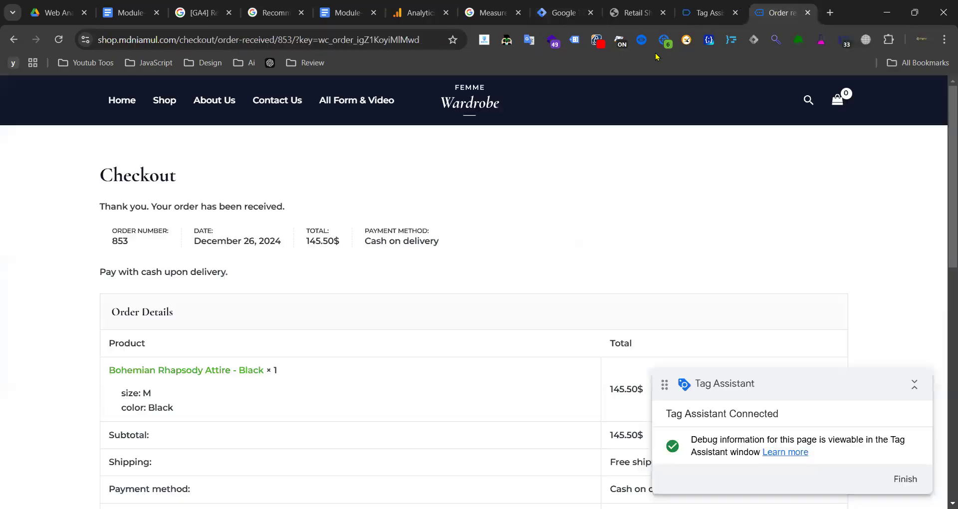
click(708, 13)
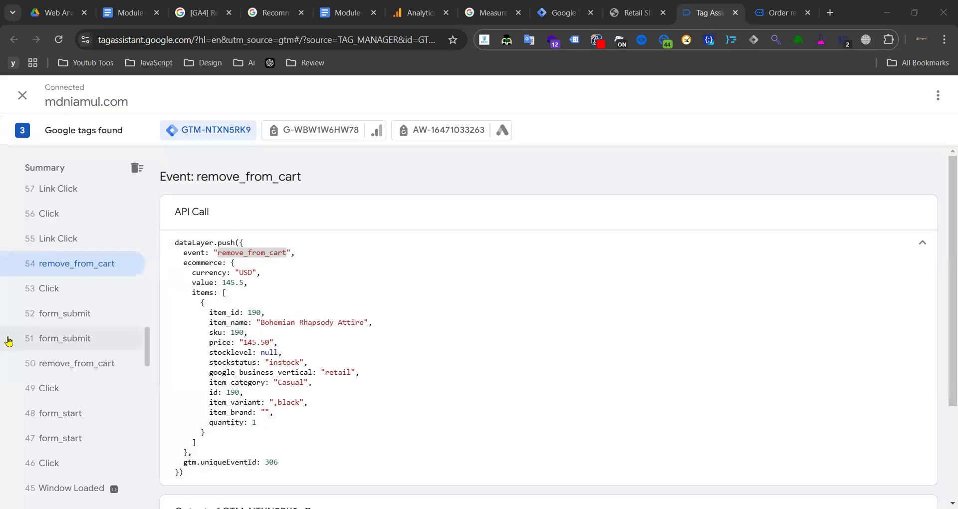
scroll(78, 341, up, 3)
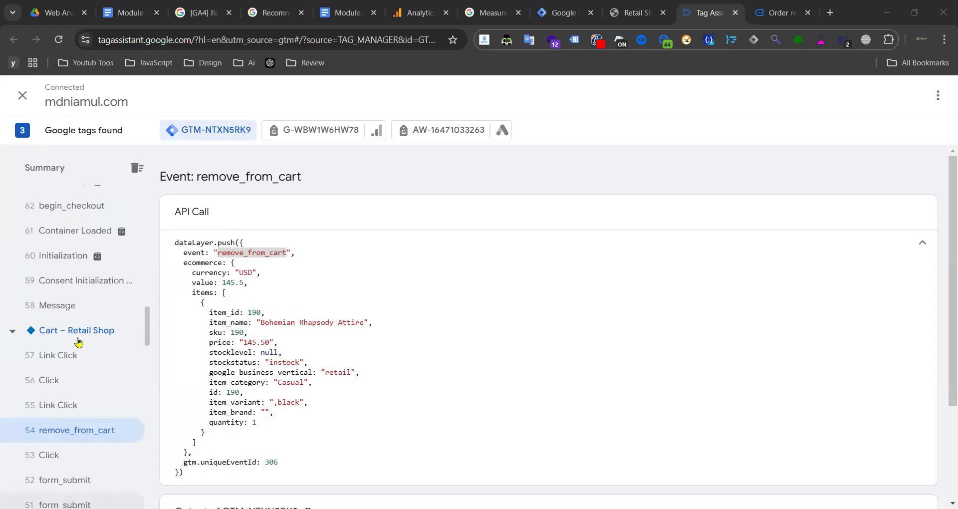
scroll(84, 334, up, 3)
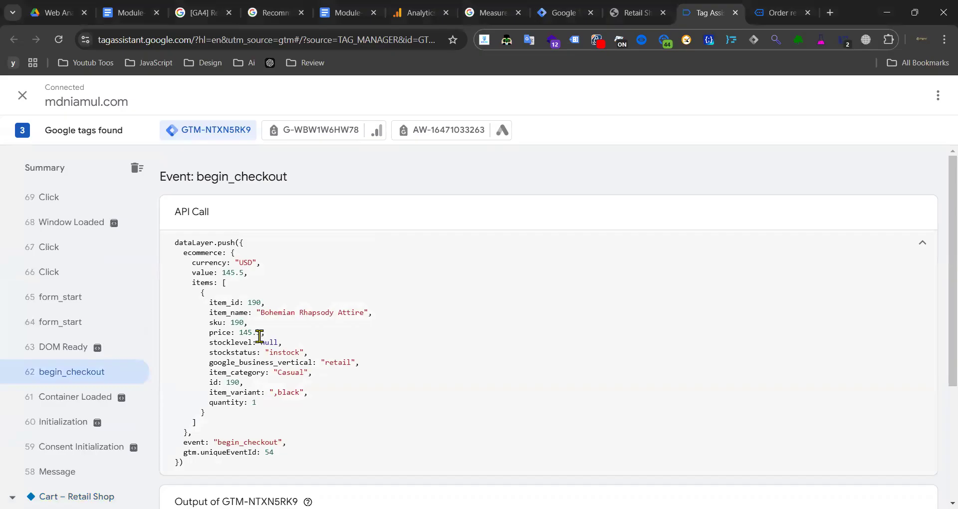
scroll(110, 363, up, 7)
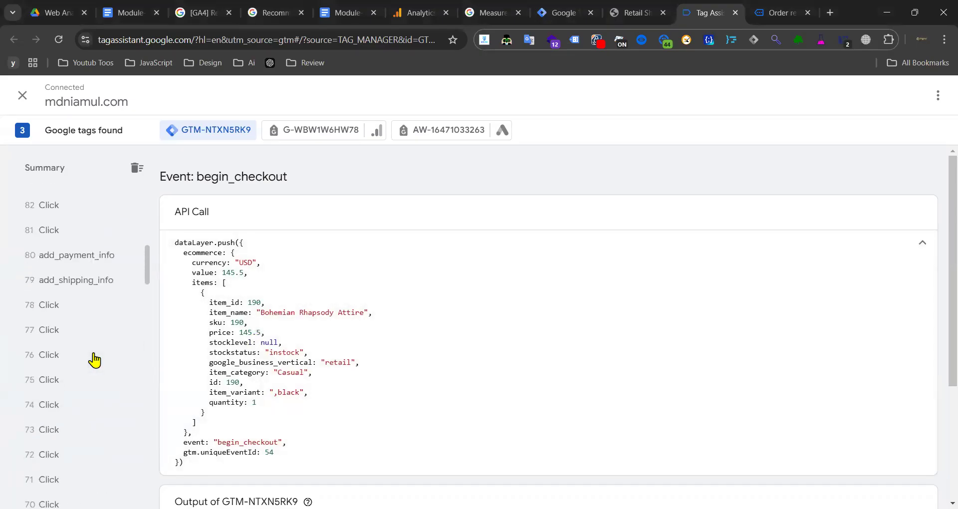
scroll(244, 335, down, 3)
double_click(245, 275)
key(ctrl+c)
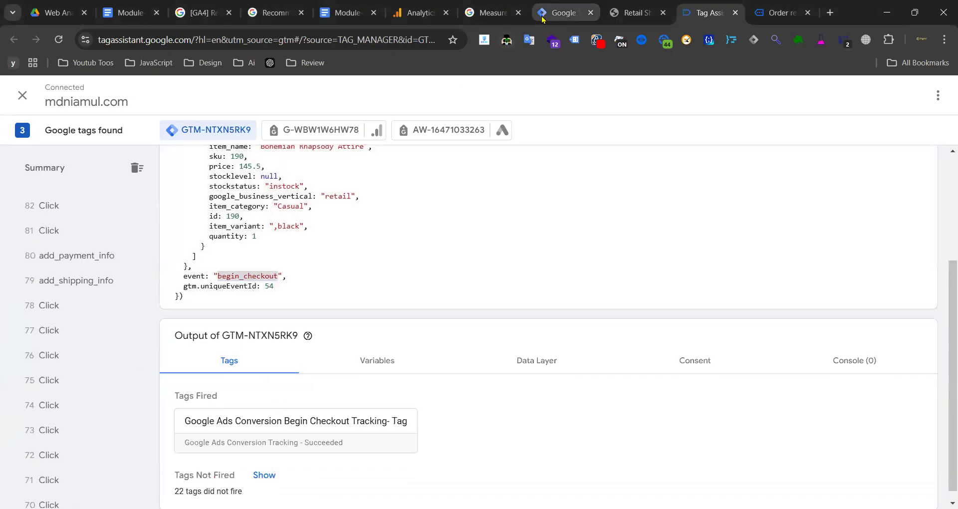
click(563, 13)
click(853, 179)
key(ctrl+v)
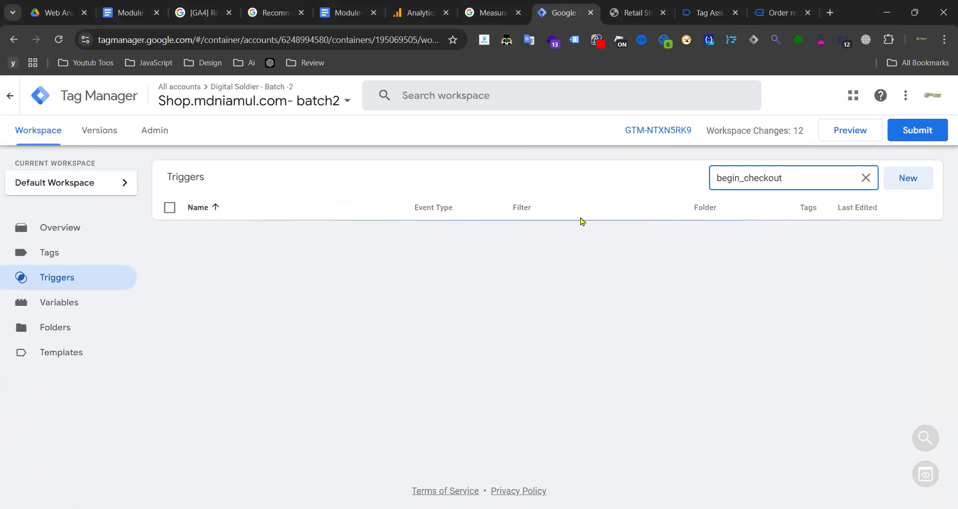
click(867, 179)
click(238, 282)
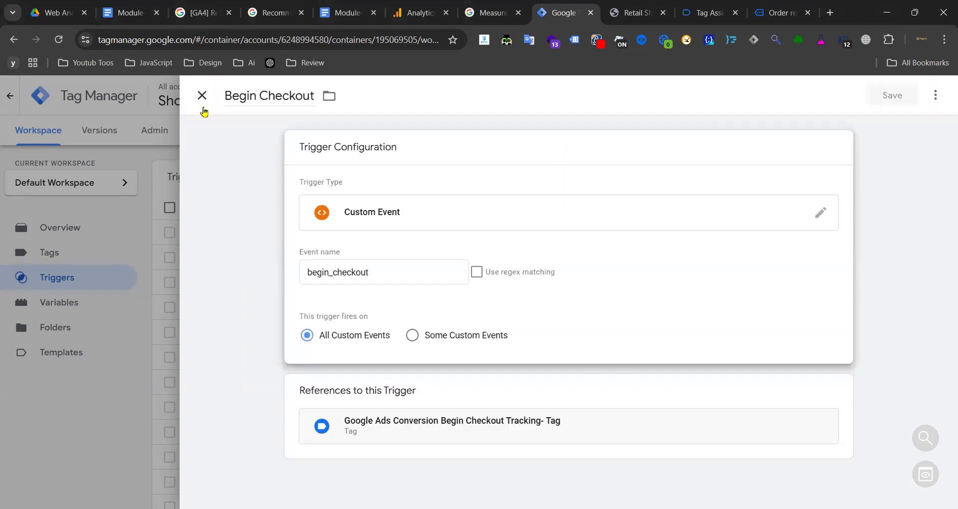
click(202, 96)
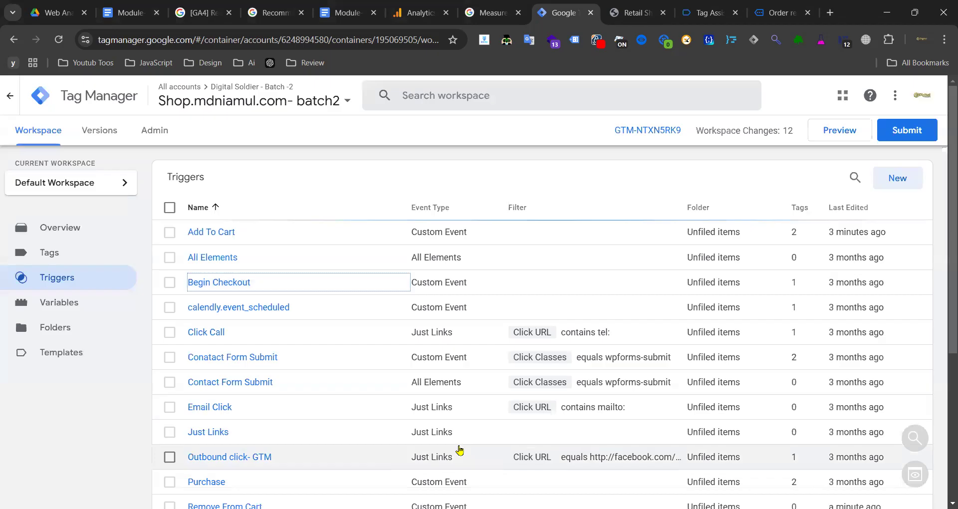
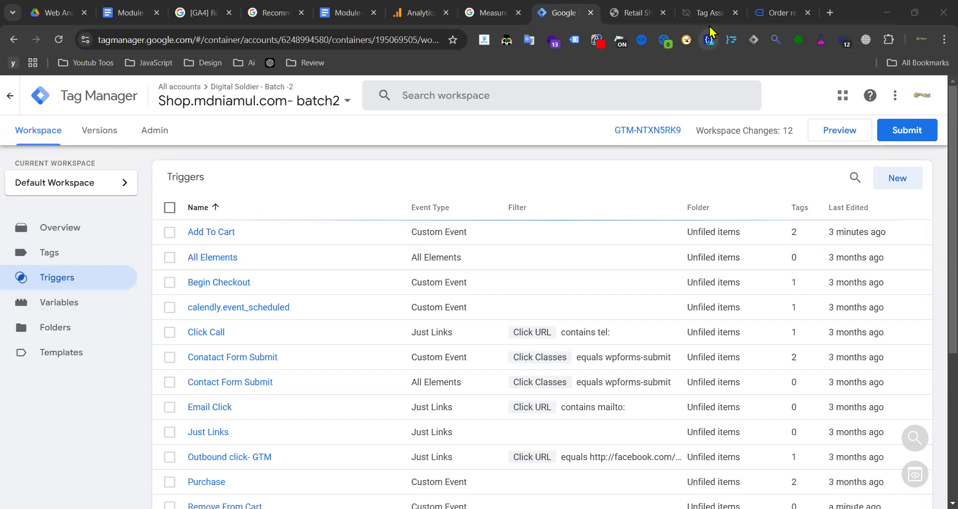
- Copy the add_shipping_info event name from its details in Tag Assistant
click(635, 13)
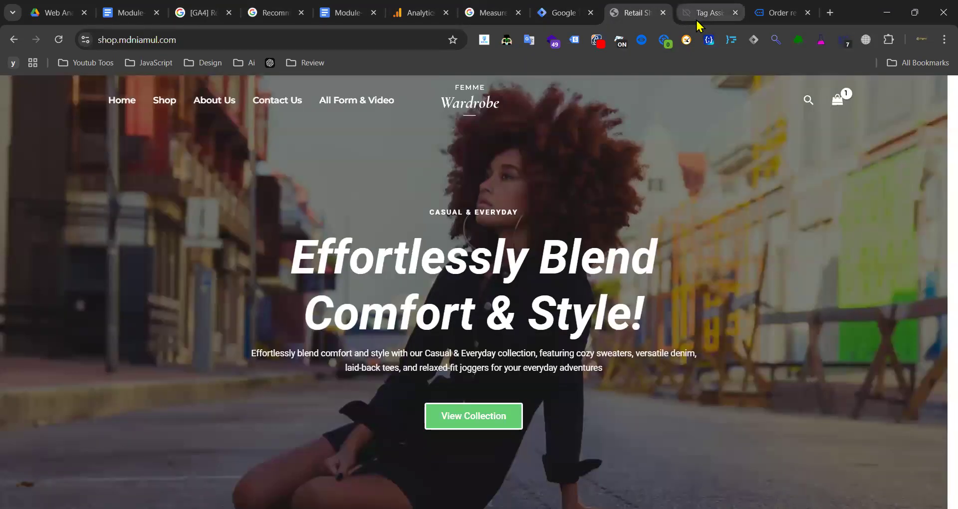
click(697, 20)
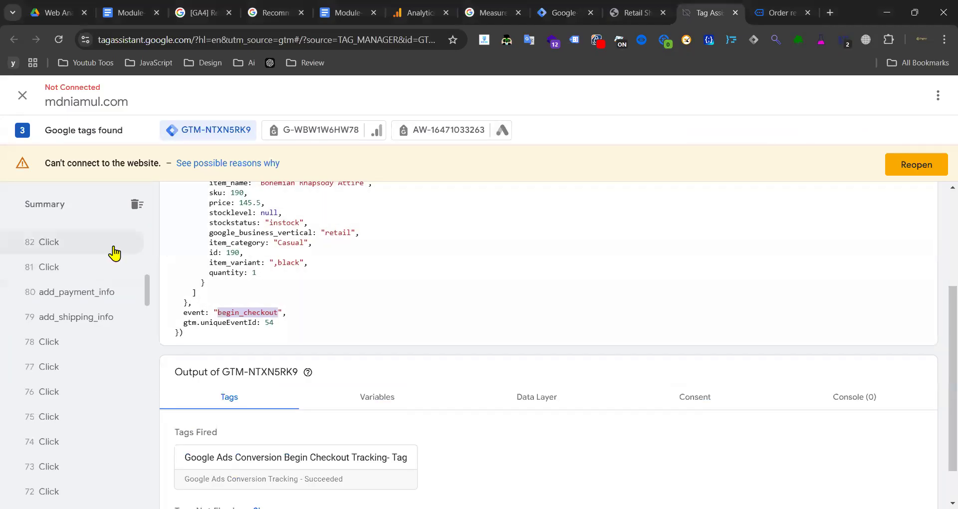
scroll(357, 259, up, 5)
click(99, 328)
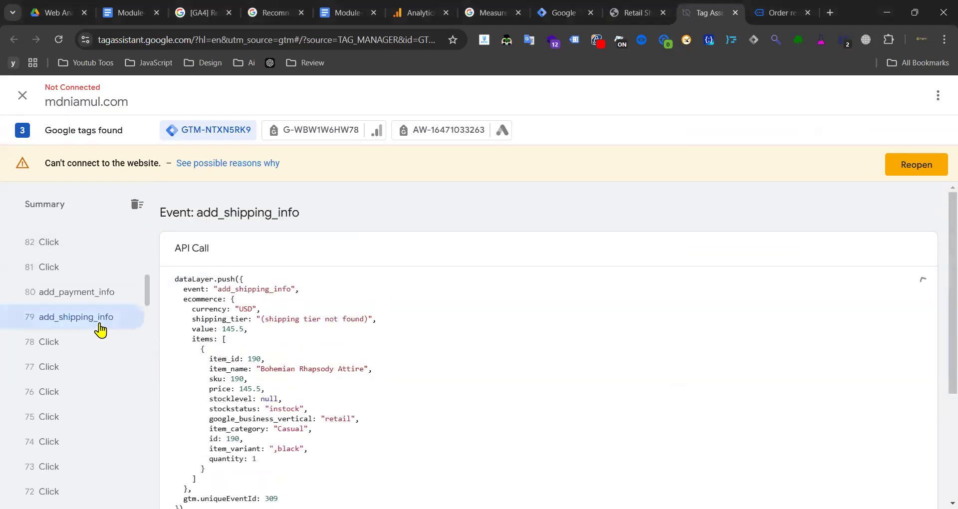
click(115, 295)
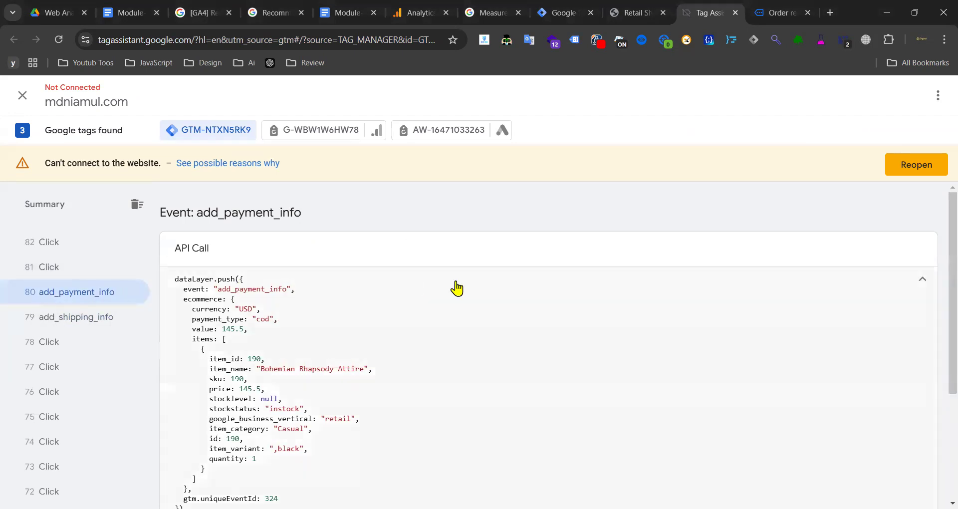
click(81, 317)
double_click(247, 293)
key(ctrl+c)
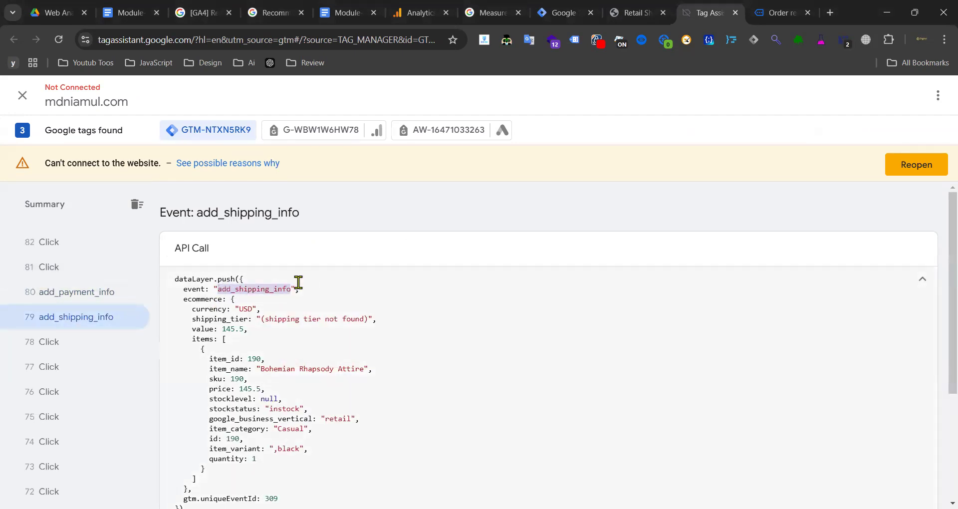
- Search the Tag Manager triggers for add_shipping_info, then clear the search
click(569, 13)
click(850, 179)
key(ctrl+v)
click(866, 177)
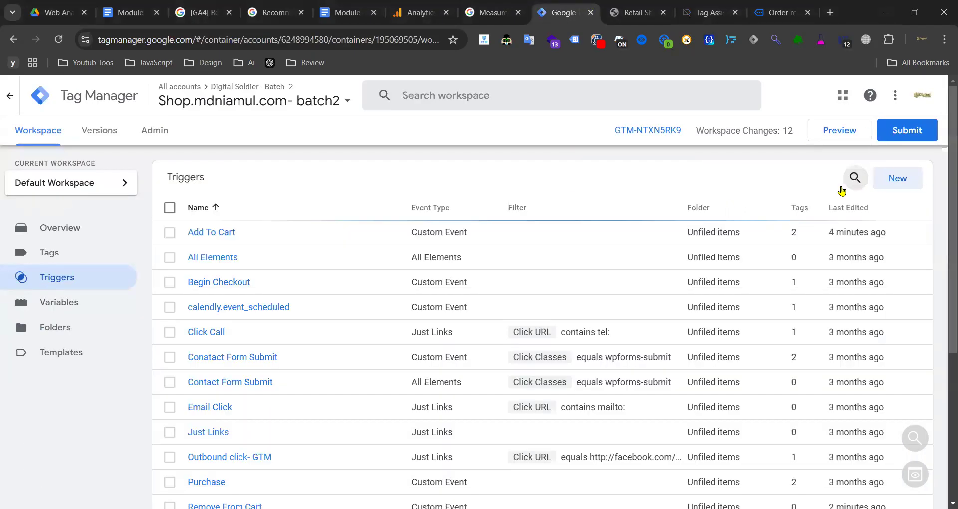
scroll(254, 375, down, 4)
scroll(811, 178, up, 3)
scroll(812, 178, up, 1)
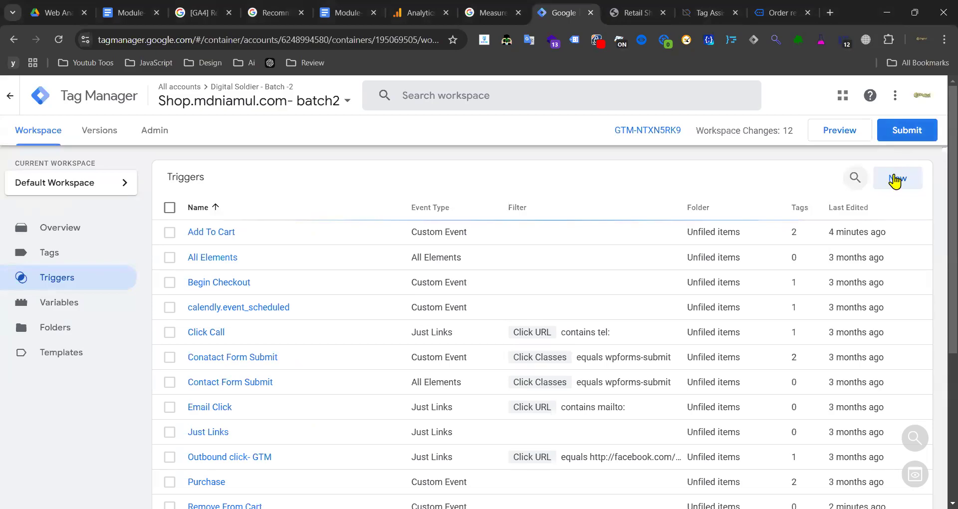
- Create a new Custom Event trigger with event name add_shipping_info
click(893, 178)
click(566, 227)
scroll(650, 239, down, 5)
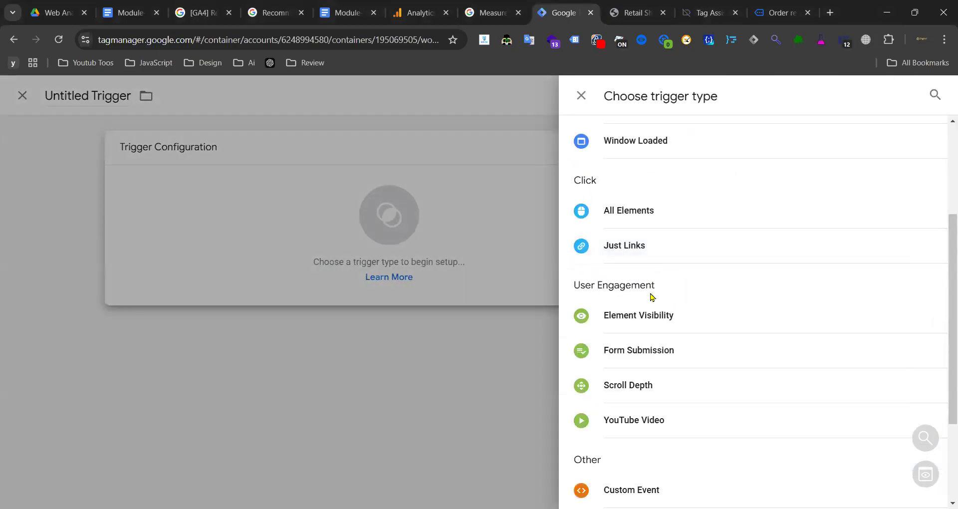
click(613, 361)
click(383, 276)
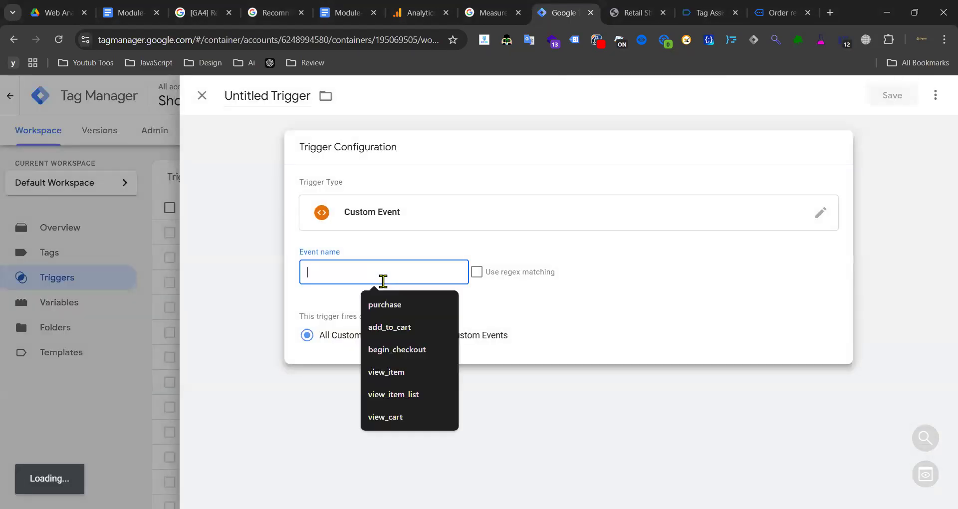
key(ctrl+v)
- Title the trigger 'Add Shipping Info' and save it
double_click(248, 89)
key(ctrl+a)
key(ctrl+v)
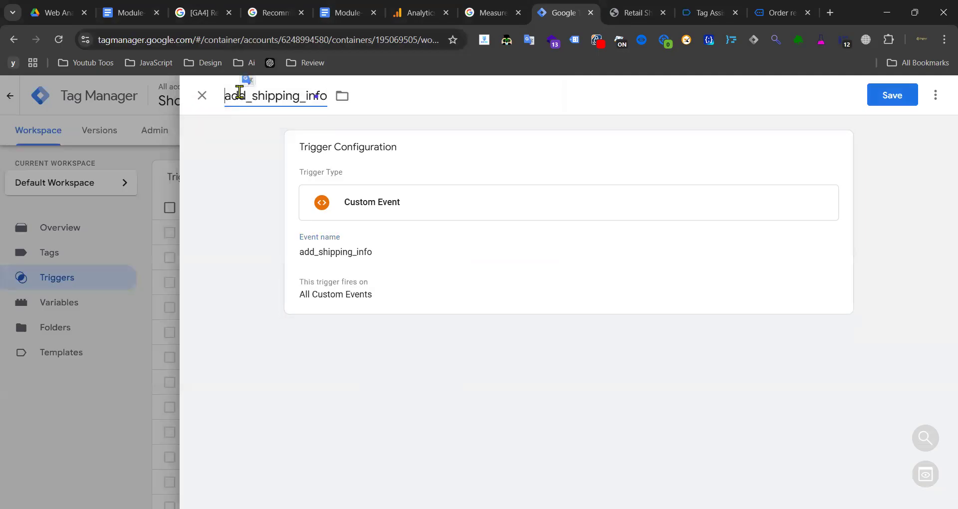
text(A)
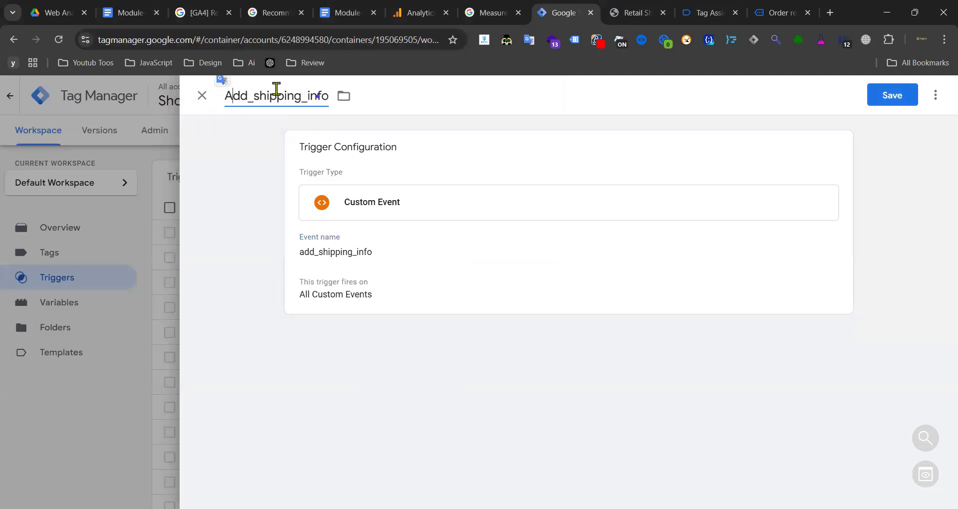
drag(260, 93, 250, 94)
text(S)
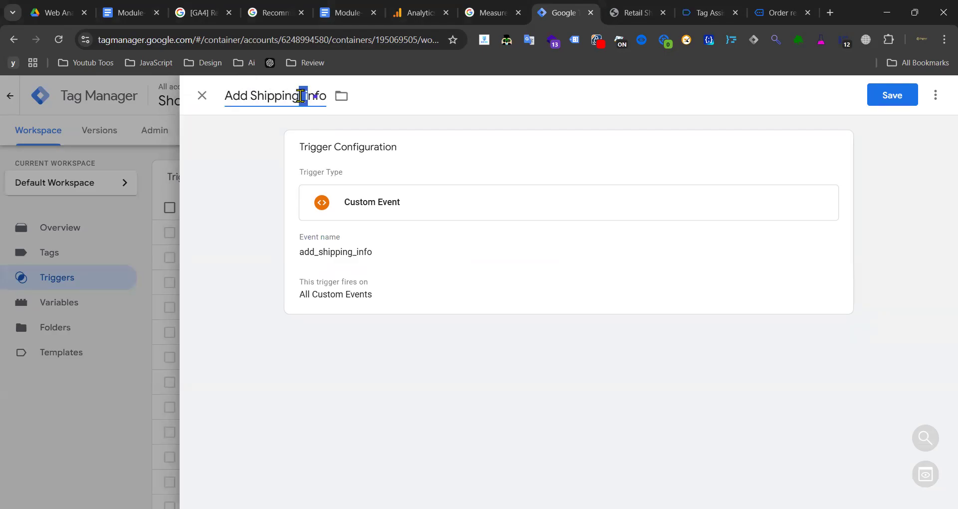
text( I)
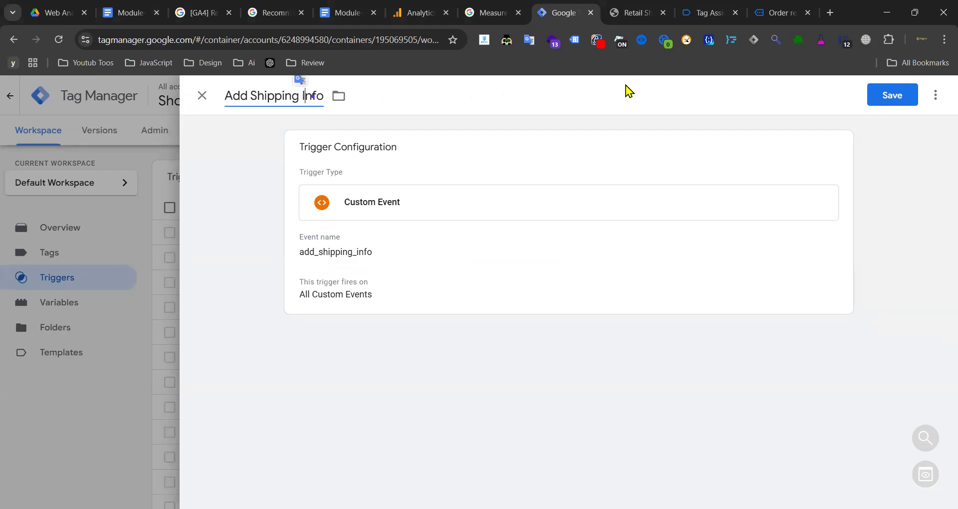
click(876, 93)
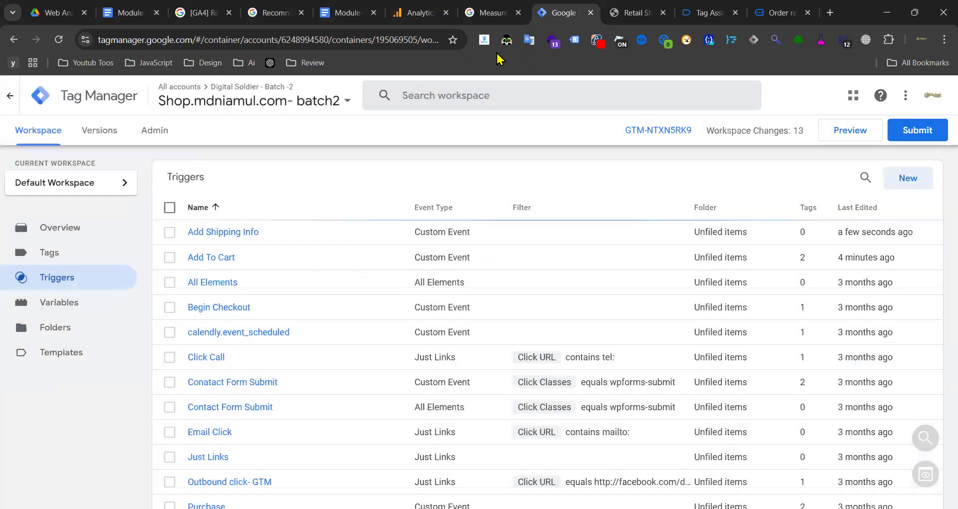
- Check the add_payment_info event details in Tag Assistant
click(635, 15)
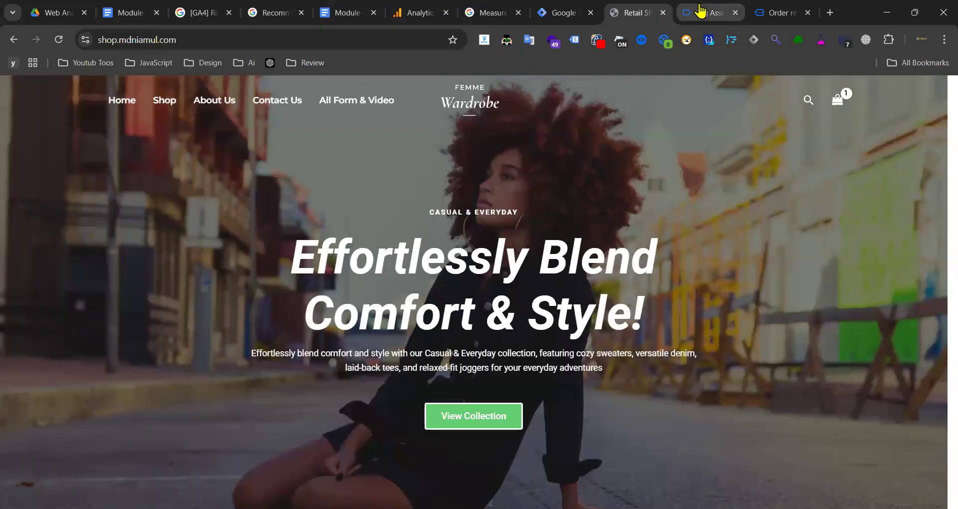
click(701, 13)
click(84, 267)
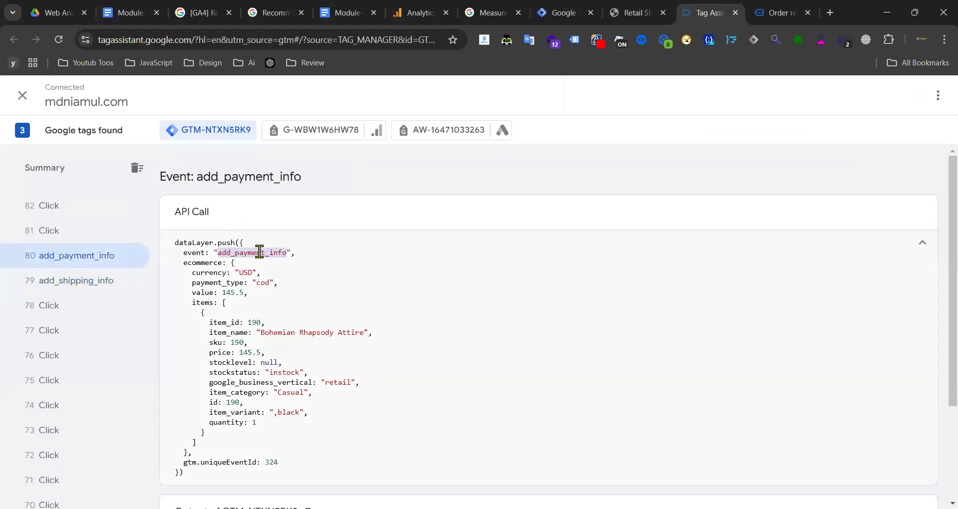
click(548, 12)
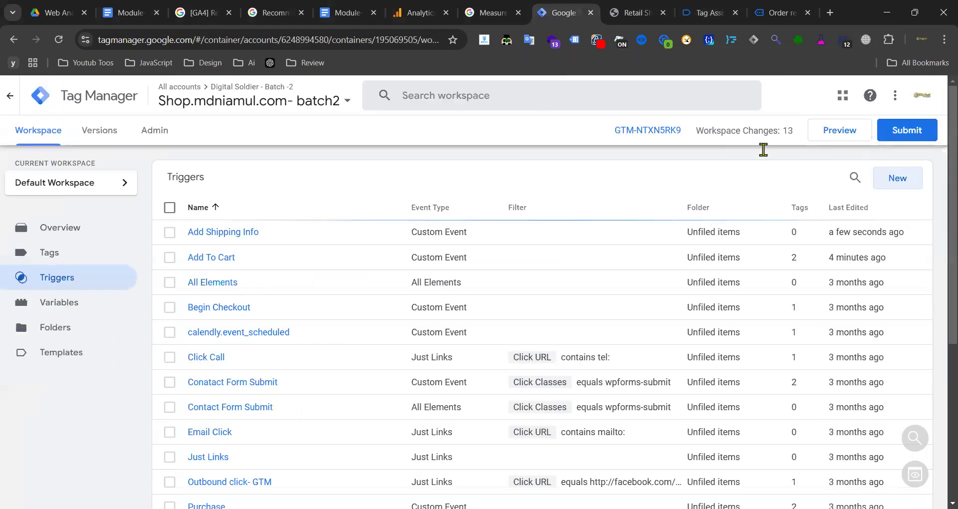
- Create a new Custom Event trigger with event name add_payment_info
click(887, 179)
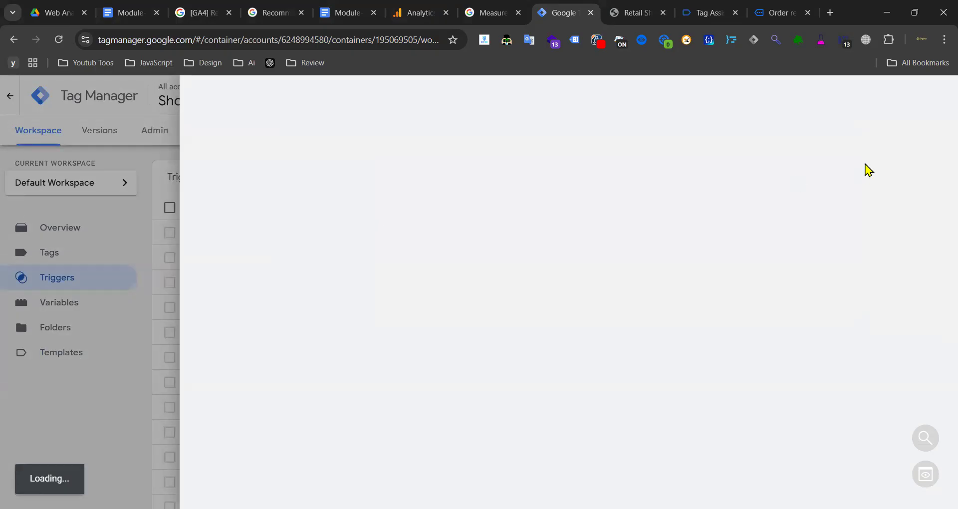
click(573, 196)
scroll(692, 343, down, 1)
scroll(692, 343, down, 3)
click(648, 348)
click(410, 273)
text(add_payment_info)
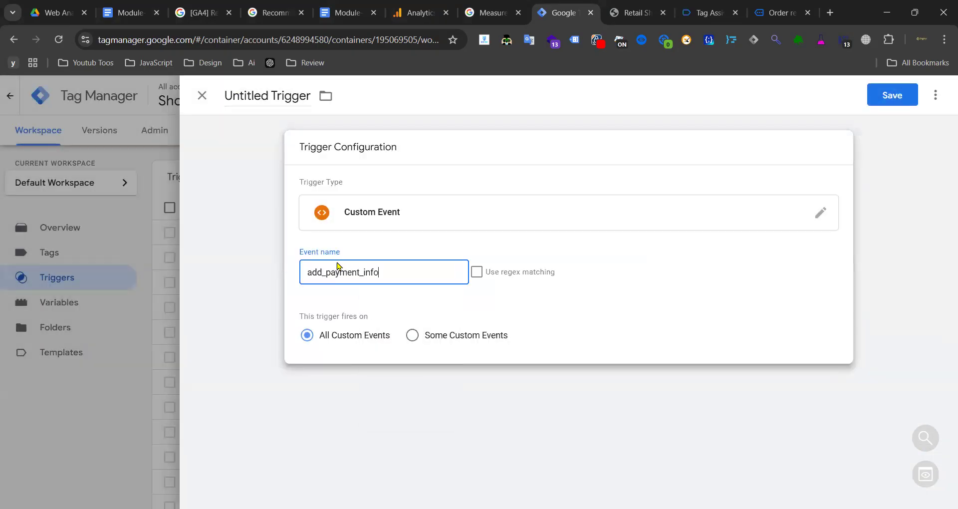
- Title the trigger 'Add Payment Info' and save it
click(257, 96)
text(add_payment_info)
drag(231, 98, 253, 94)
text(Add)
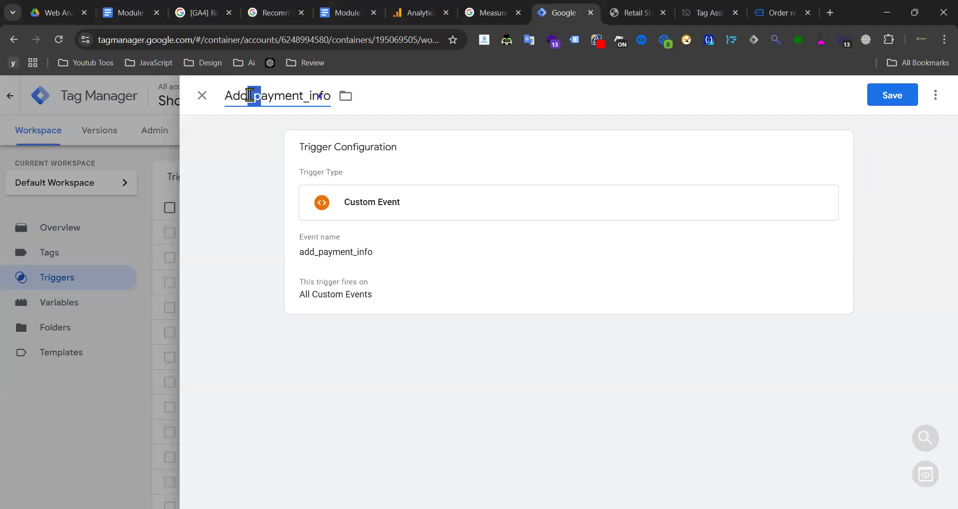
text( P)
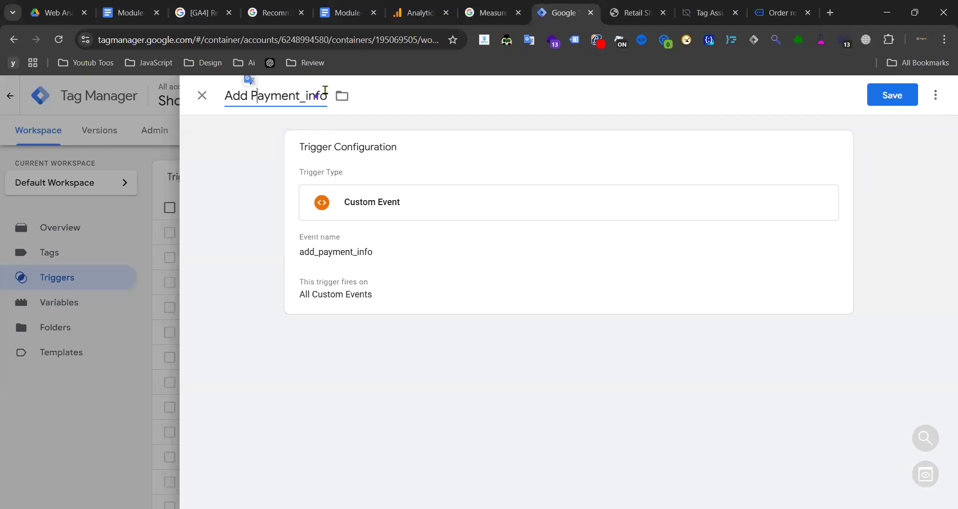
key(BackSpace)
key(BackSpace)
text(I)
click(884, 99)
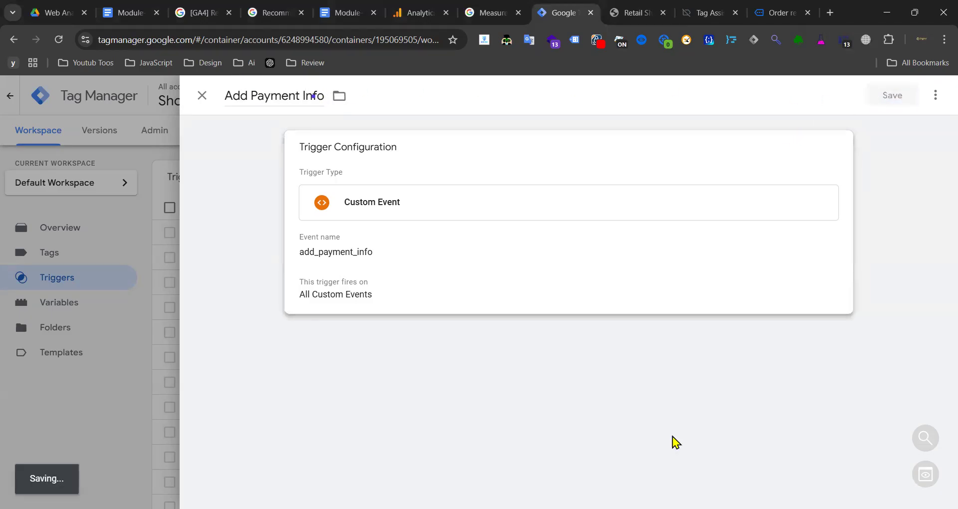
- Review the purchase event details in Tag Assistant
click(704, 13)
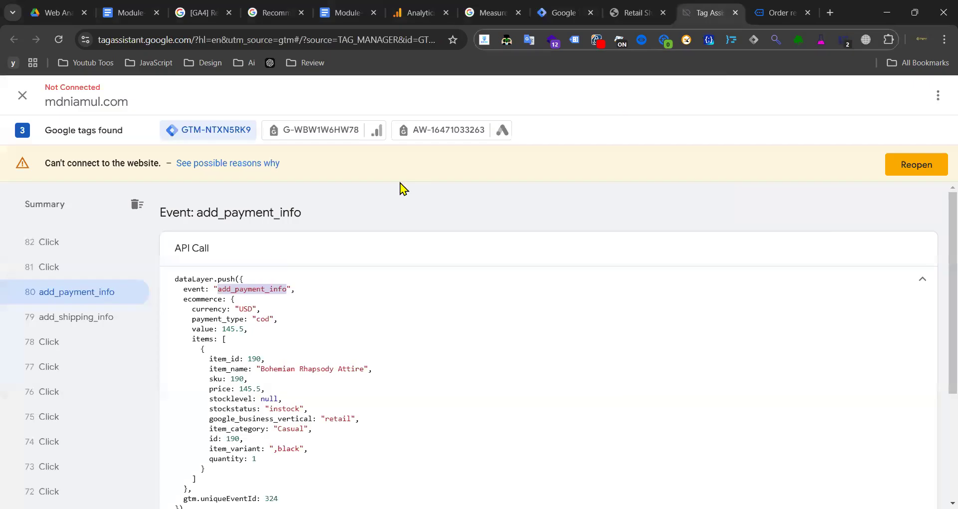
click(78, 312)
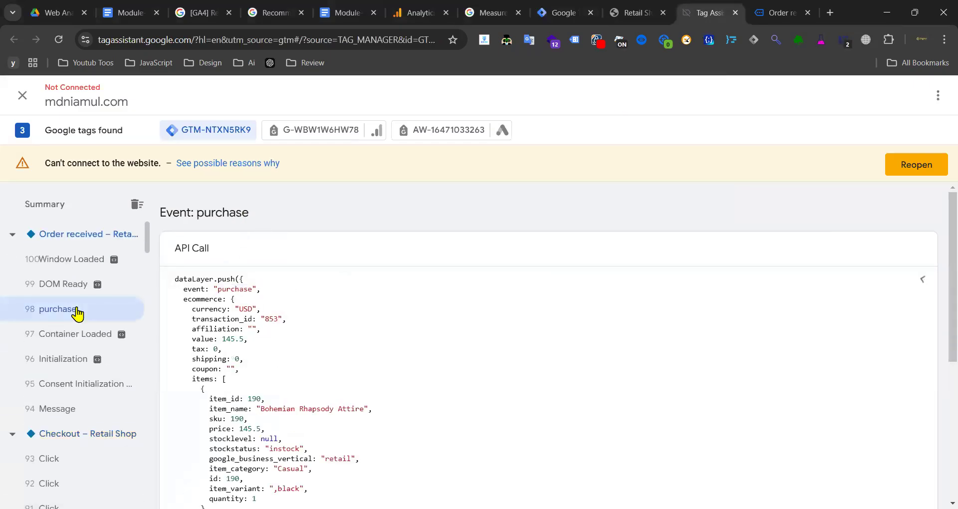
scroll(485, 351, down, 7)
scroll(384, 352, up, 7)
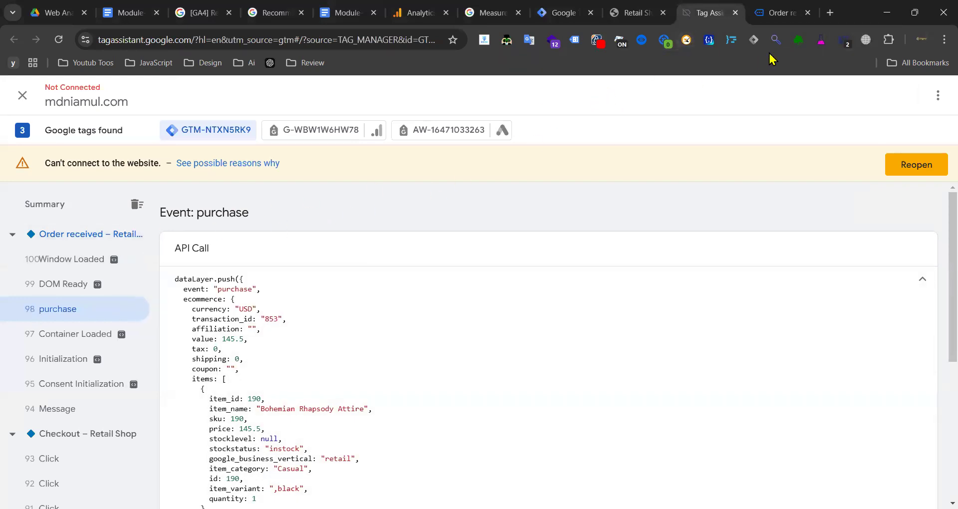
- Look up the refund event in the GA4 recommended events reference
click(294, 9)
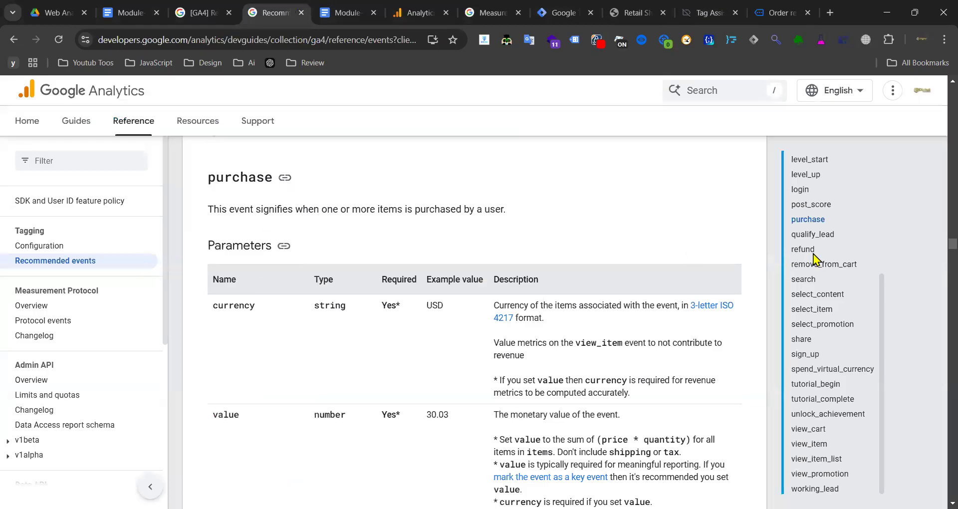
scroll(824, 249, up, 4)
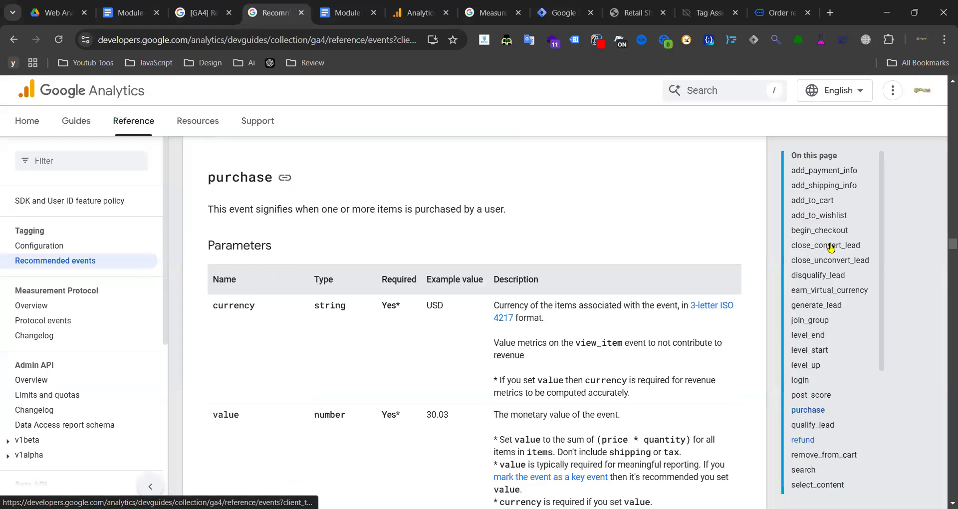
click(802, 443)
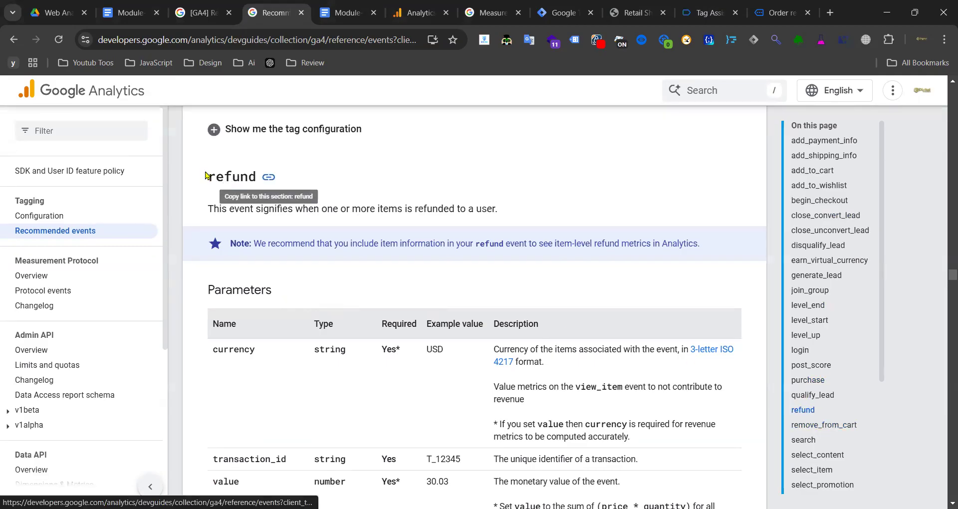
double_click(243, 177)
key(ctrl+c)
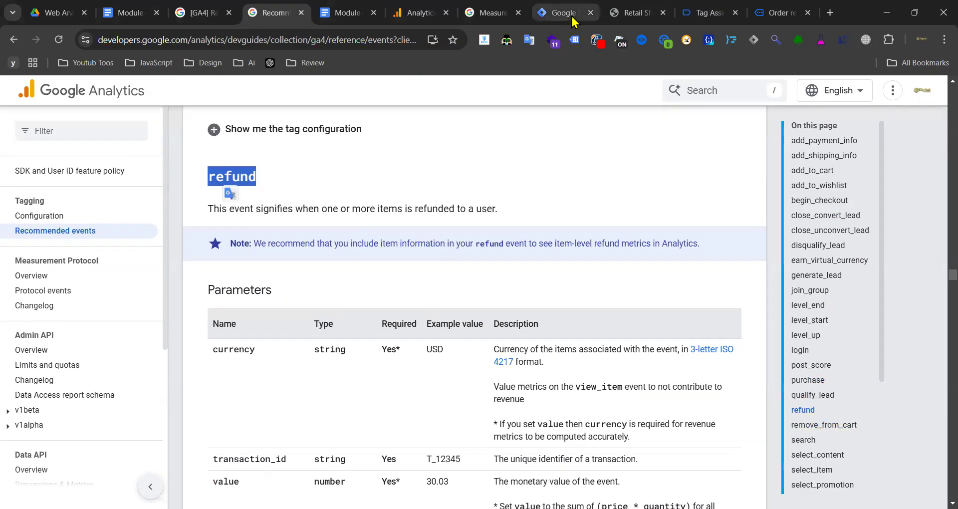
- Glance at the shop site and Tag Manager triggers, then return to the refund reference
click(630, 12)
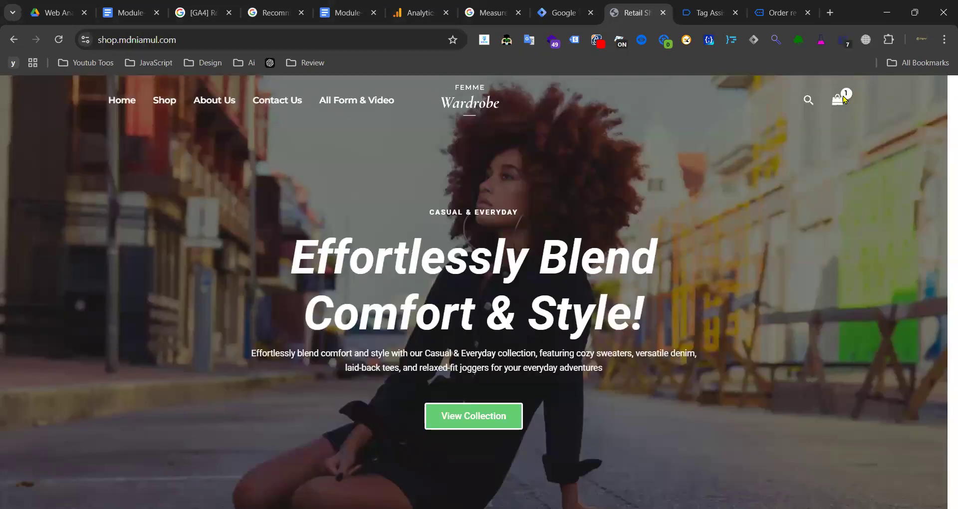
scroll(421, 274, down, 20)
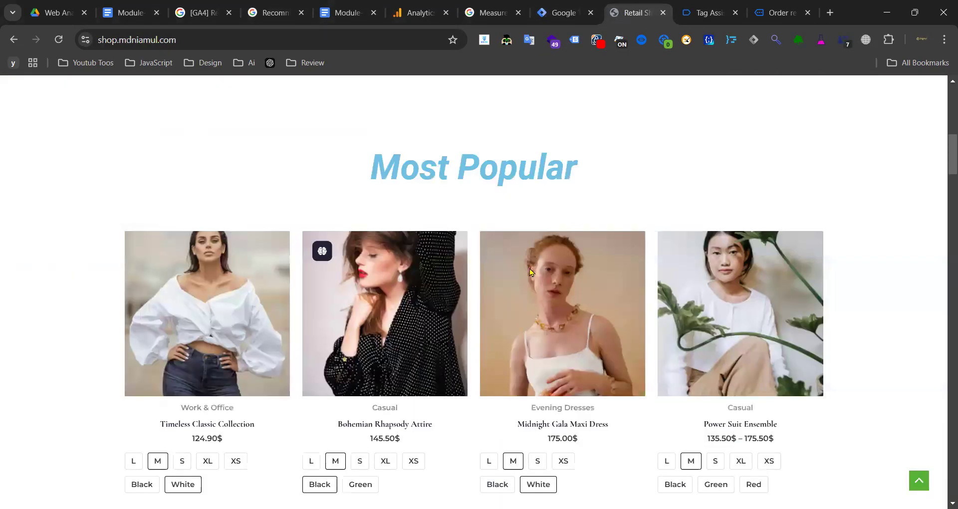
scroll(551, 245, up, 20)
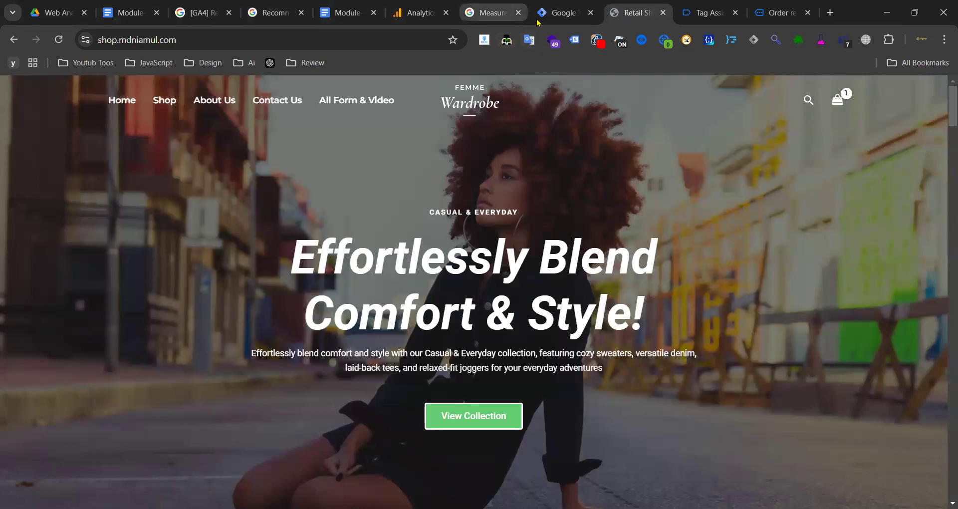
click(562, 13)
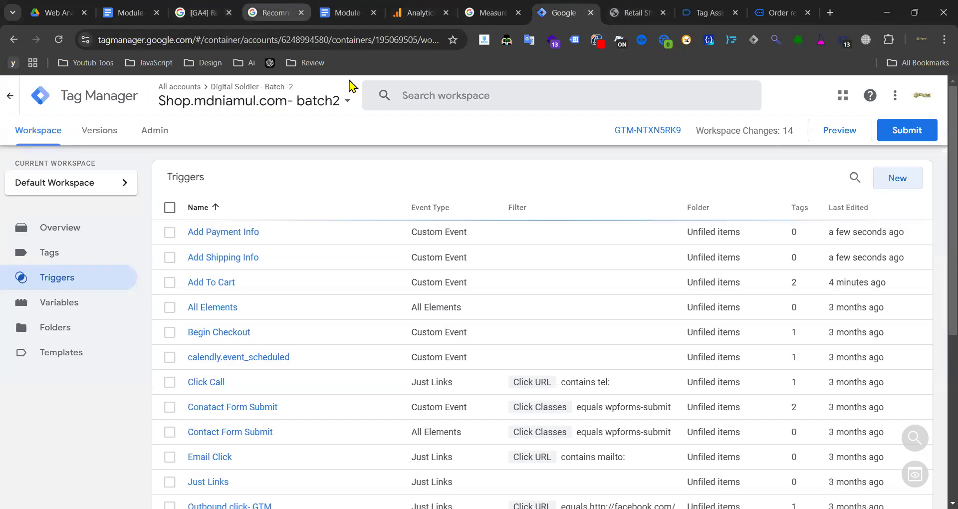
click(269, 19)
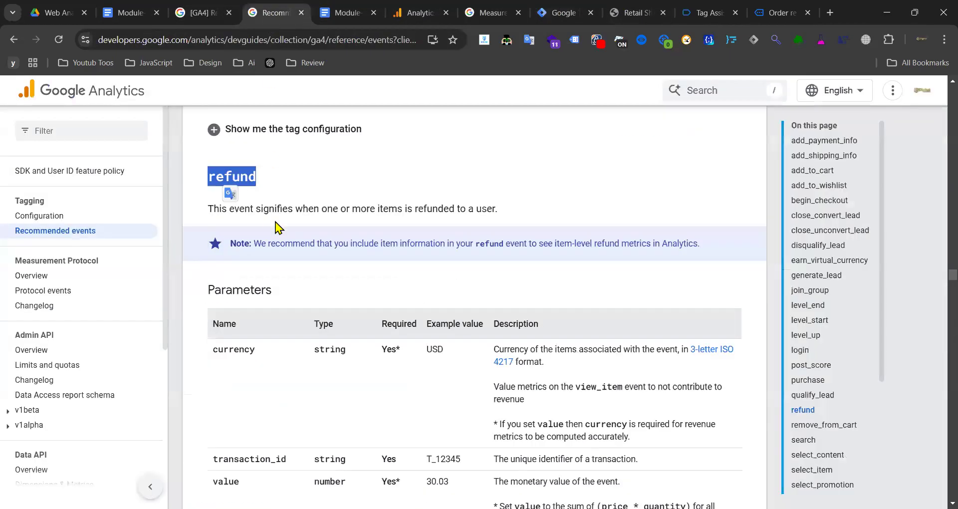
- Create a new Custom Event trigger with event name refund
click(563, 13)
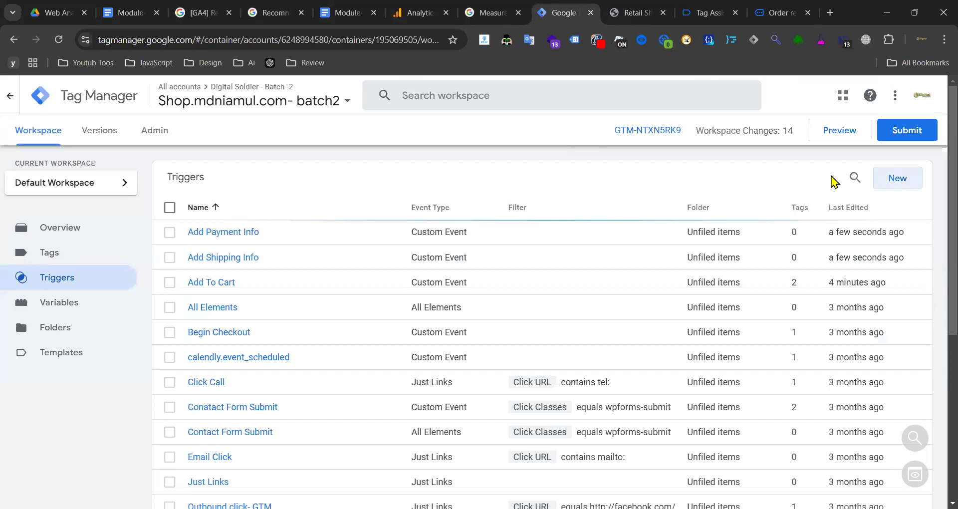
click(863, 182)
click(906, 180)
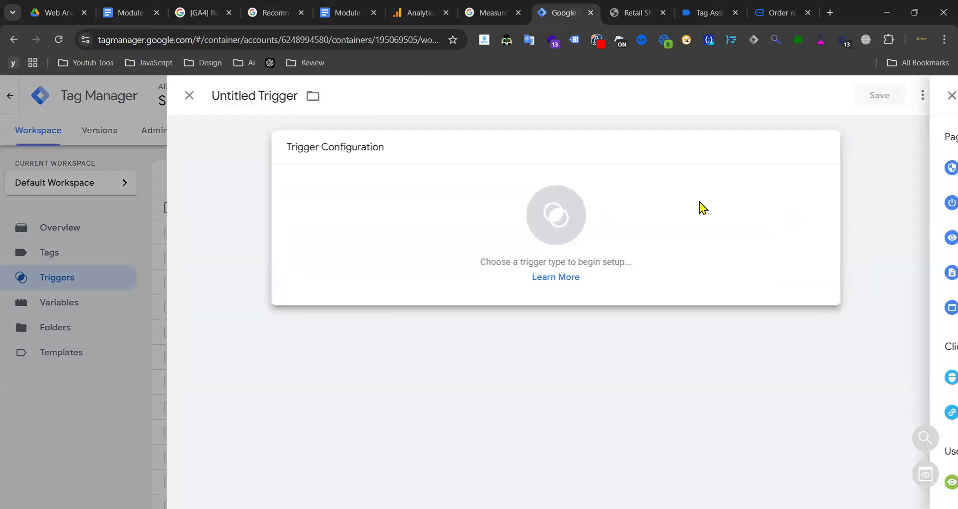
click(699, 207)
scroll(635, 414, down, 5)
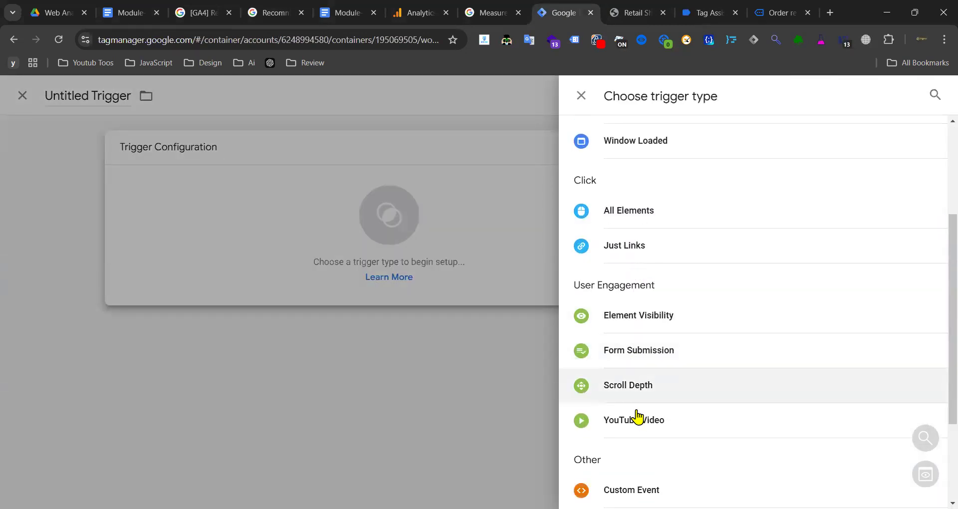
click(633, 352)
click(319, 274)
text(refund)
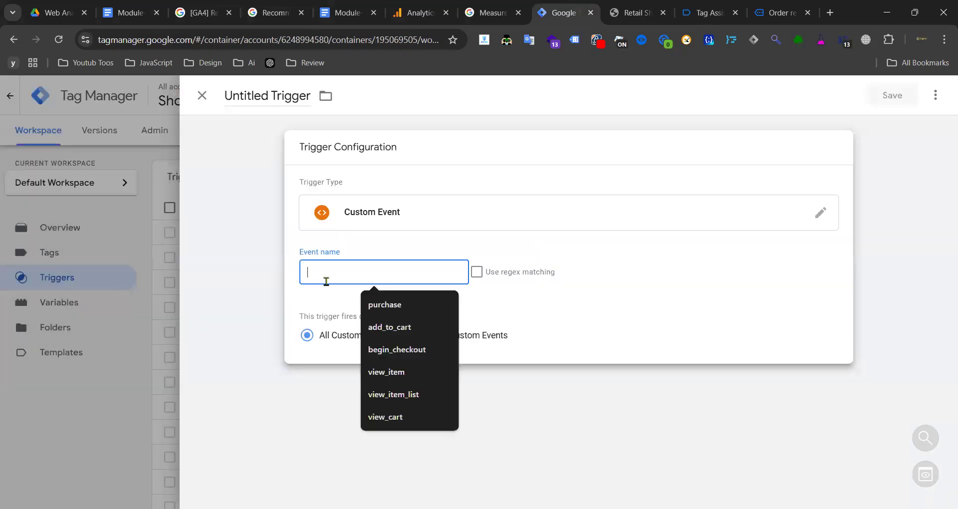
- Title the trigger 'Refund' and save it
triple_click(257, 101)
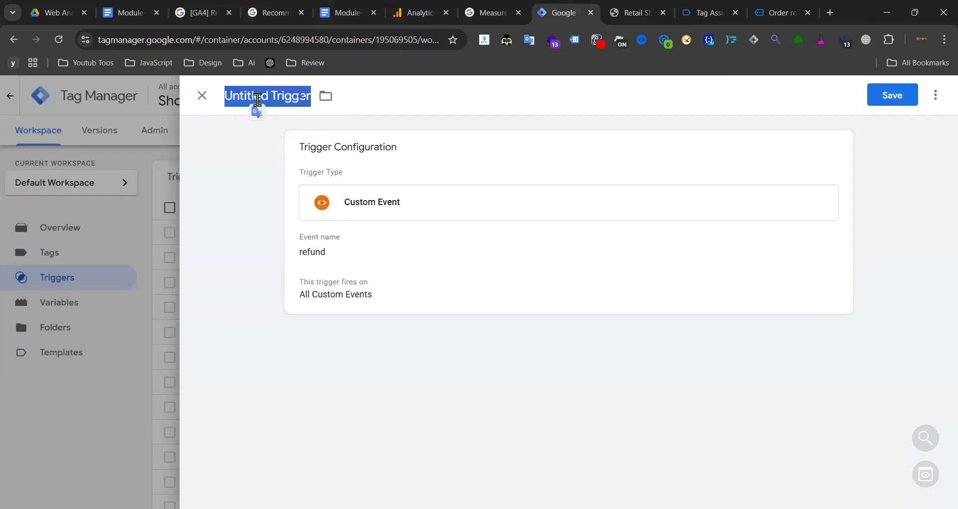
key(ctrl+v)
drag(230, 95, 214, 98)
text(R)
click(887, 104)
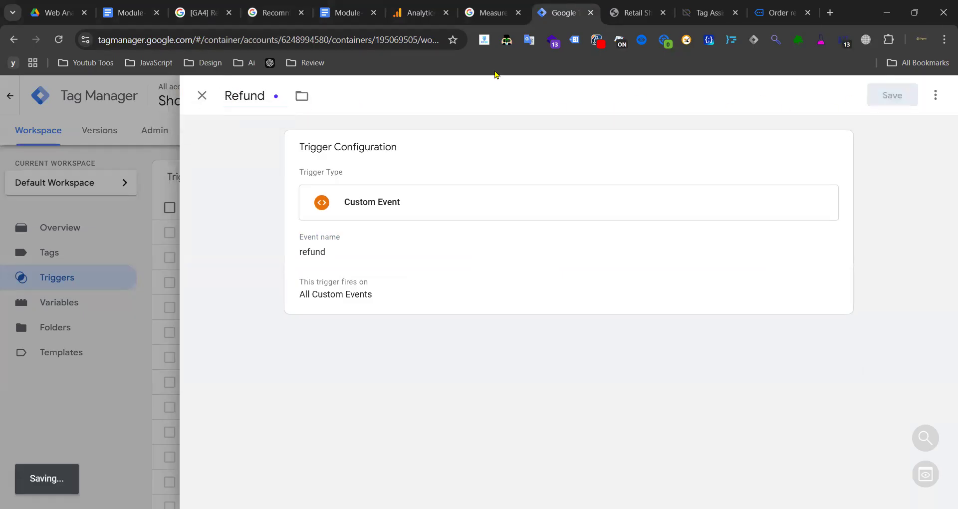
click(273, 14)
- Review the view_promotion parameters, including creative_name and creative_slot, in the GA4 reference
scroll(823, 259, down, 20)
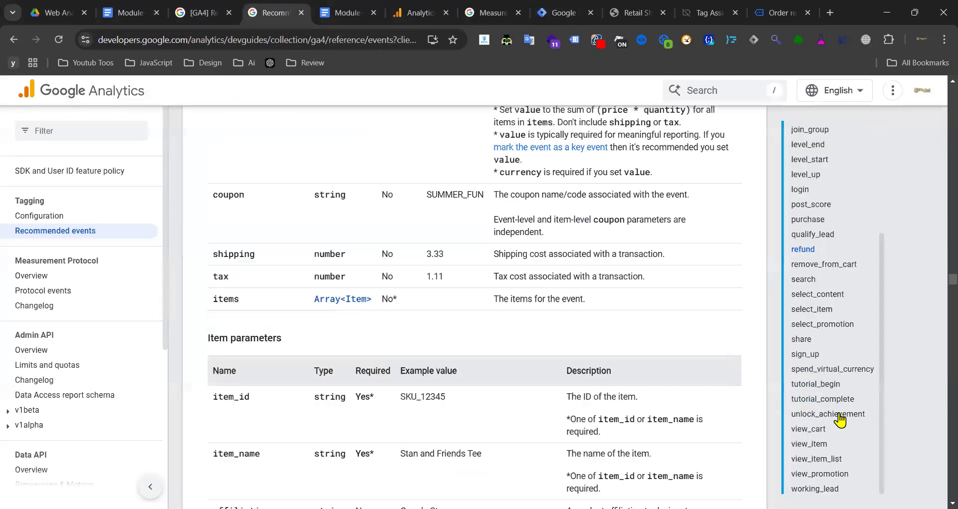
click(818, 474)
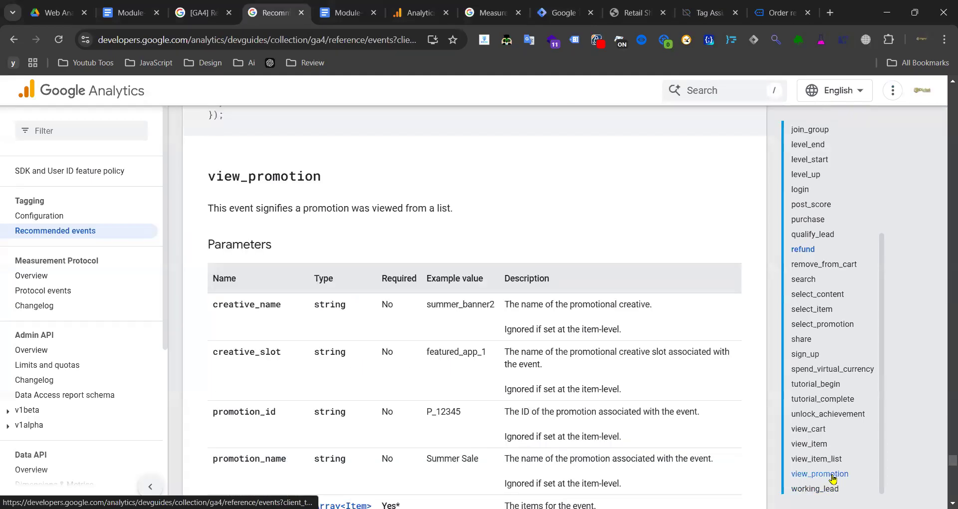
scroll(296, 308, down, 10)
scroll(297, 310, up, 10)
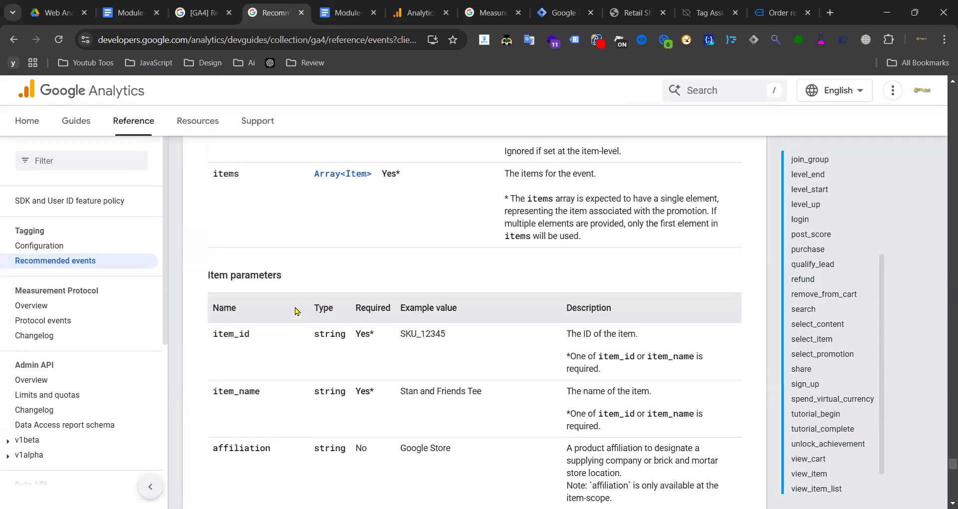
scroll(298, 310, up, 3)
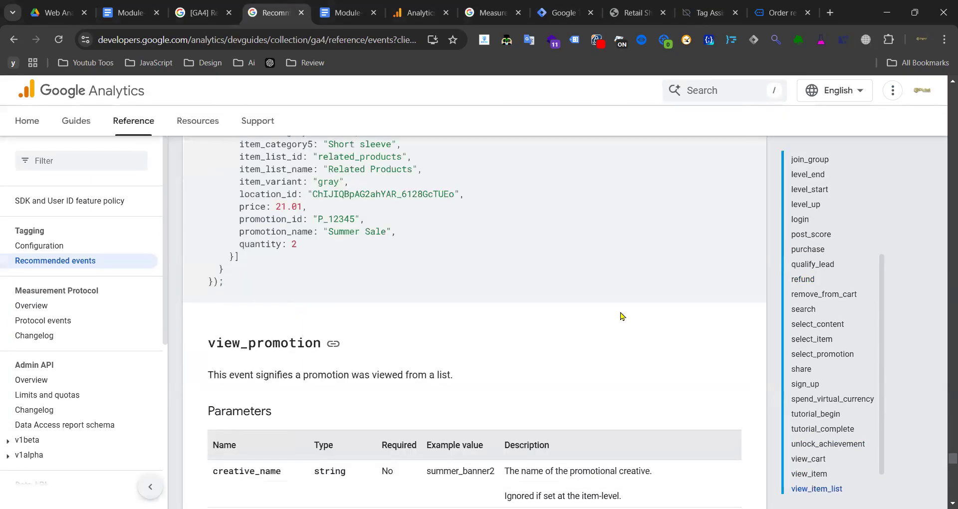
scroll(621, 316, down, 3)
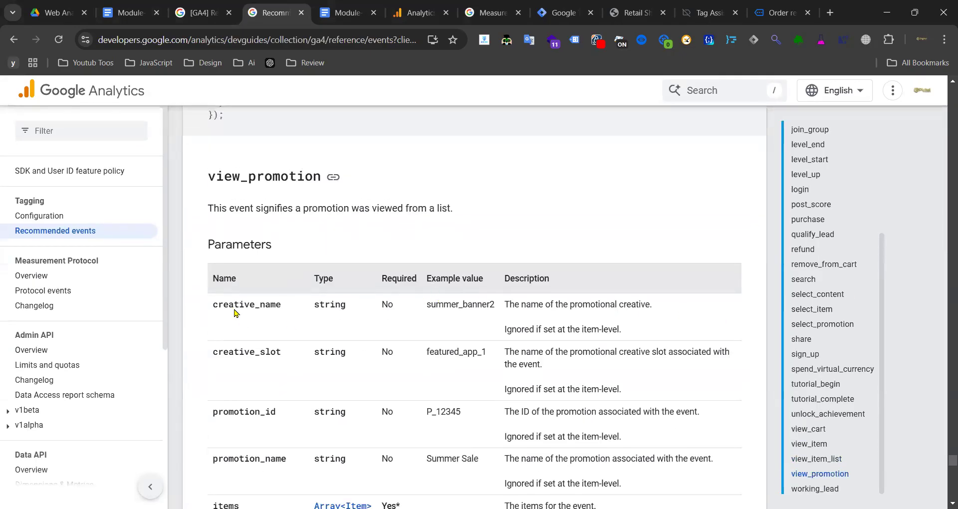
double_click(273, 304)
double_click(226, 348)
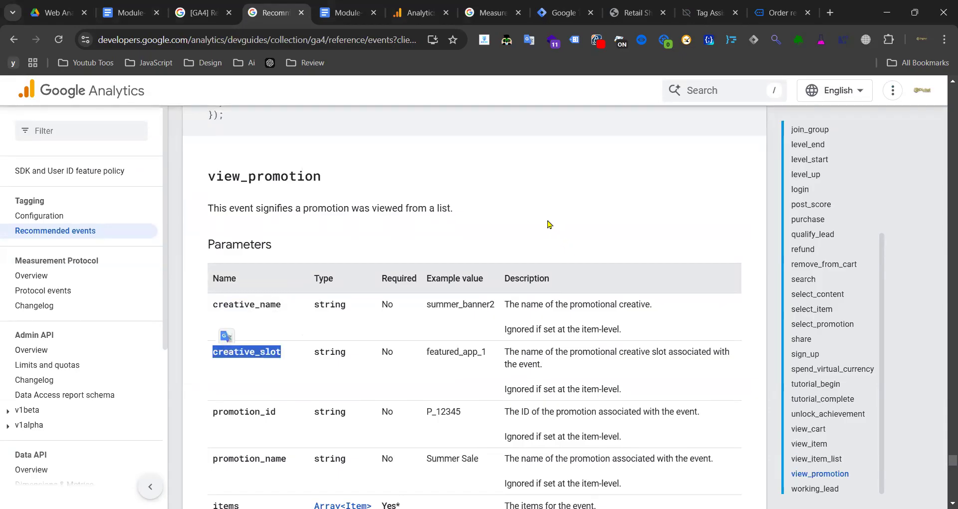
- Go back to Tag Manager and open the Tags list
click(562, 12)
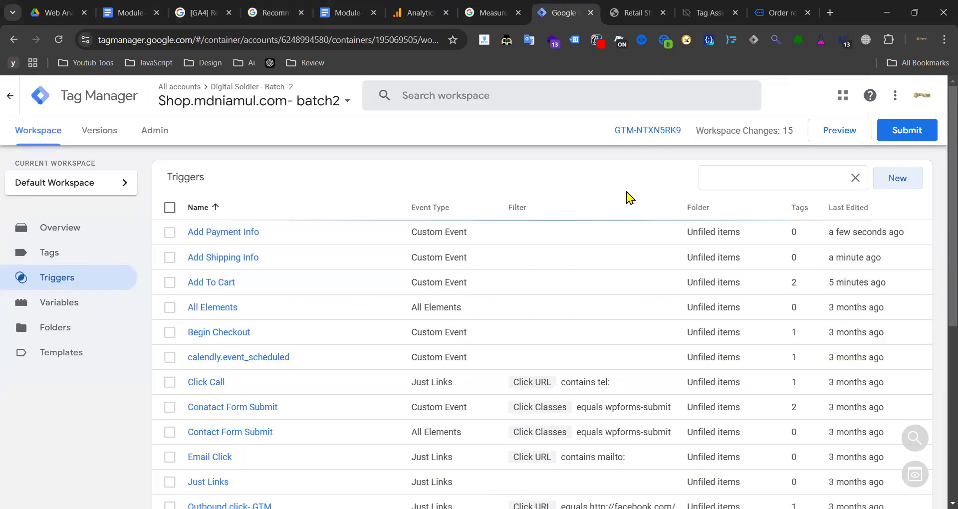
click(855, 178)
click(85, 260)
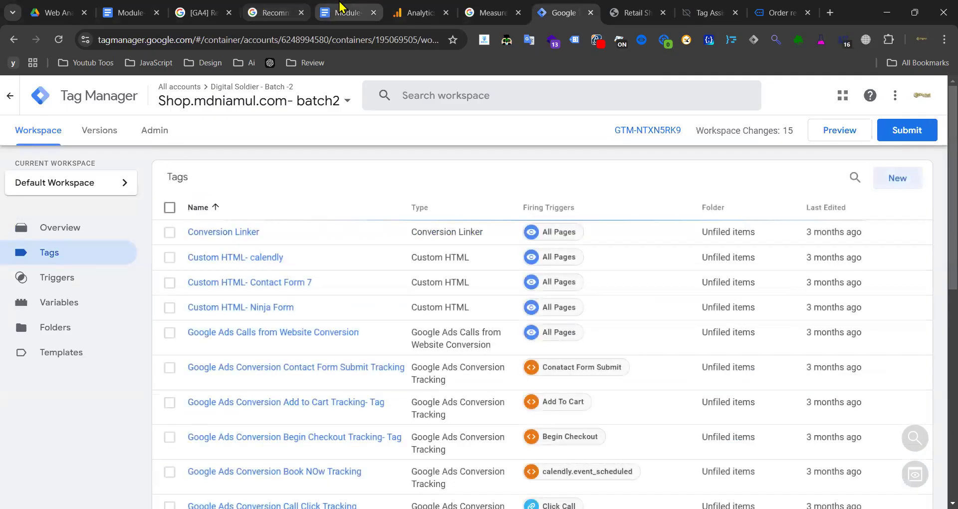
- Read the View Item List notes: event view_item_list and item_list_id from ecommerce.item_list_id
click(343, 12)
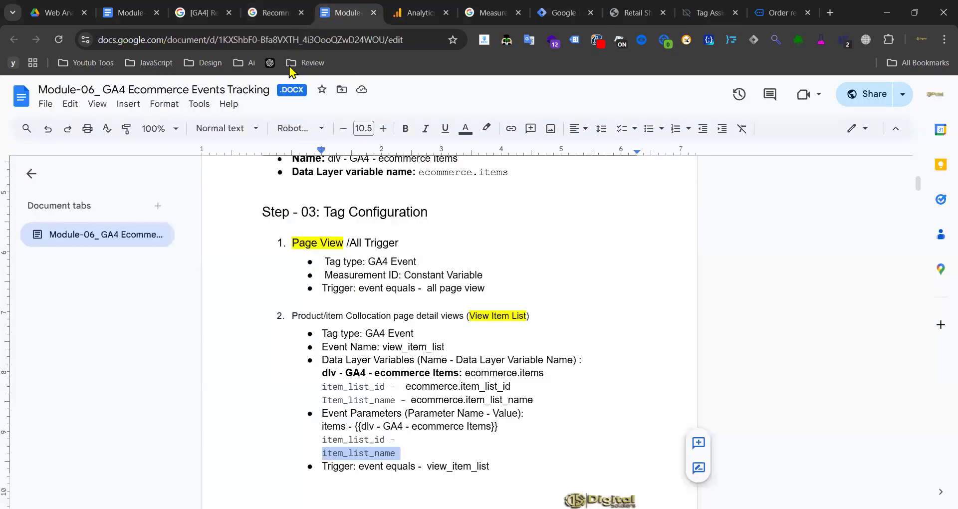
drag(293, 325, 532, 318)
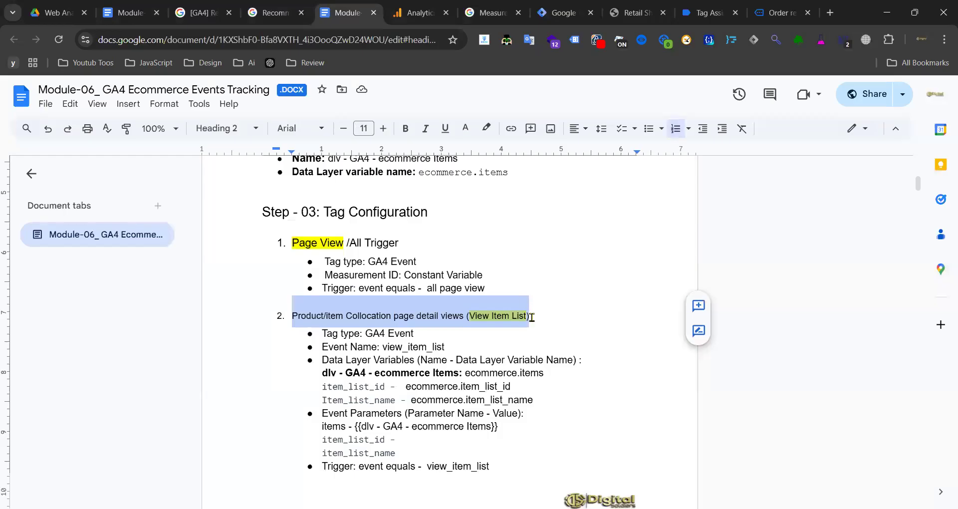
click(520, 342)
drag(382, 348, 441, 346)
drag(428, 464, 485, 466)
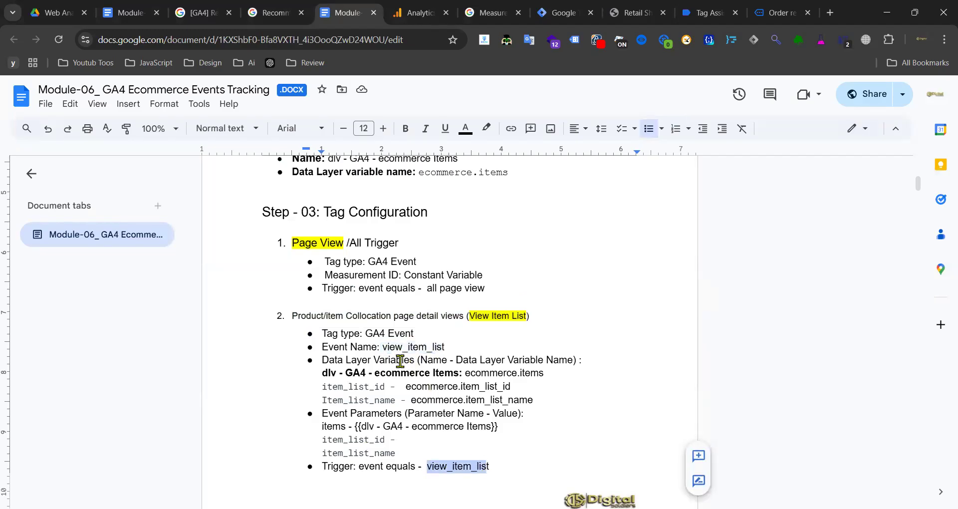
drag(406, 387, 516, 387)
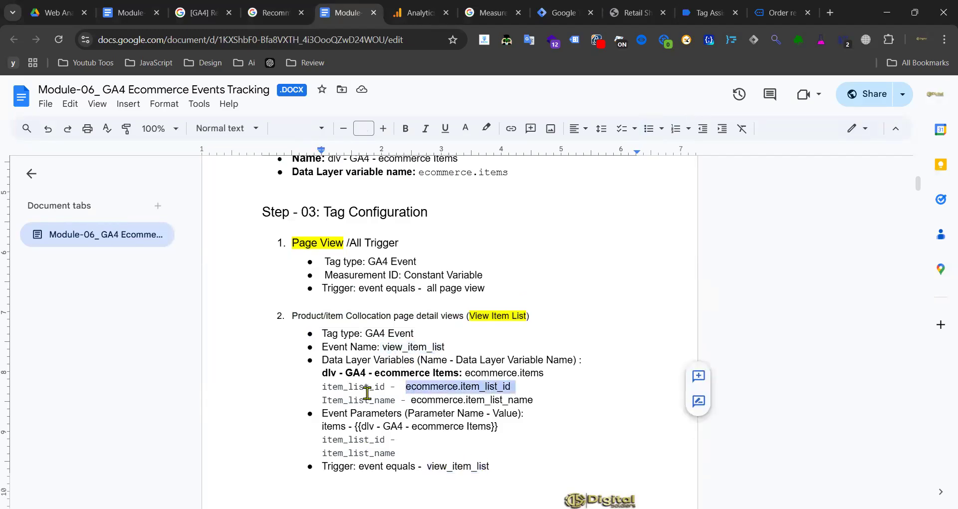
drag(384, 388, 317, 388)
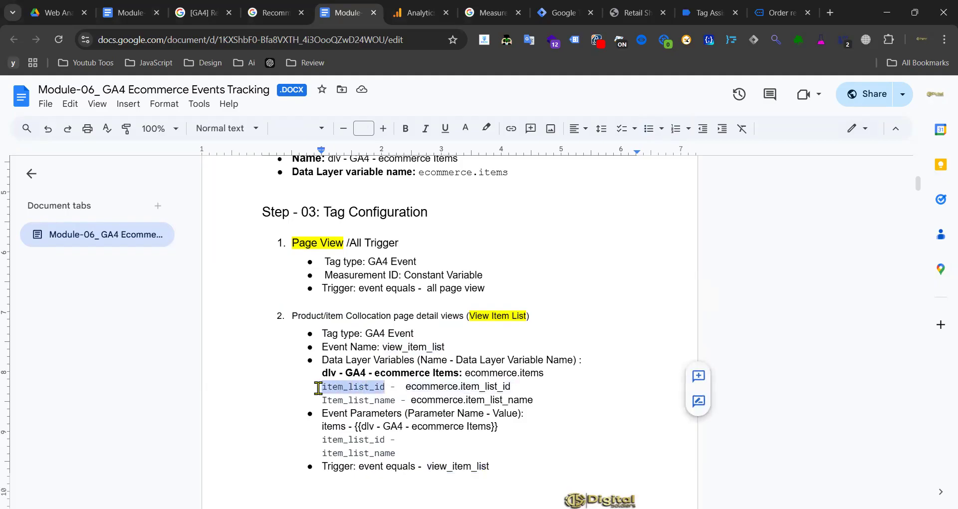
click(442, 387)
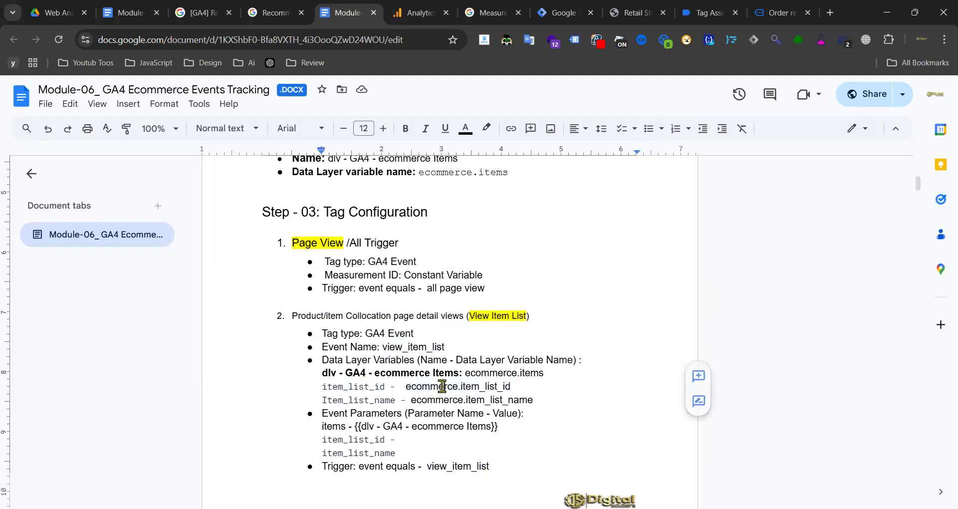
click(630, 12)
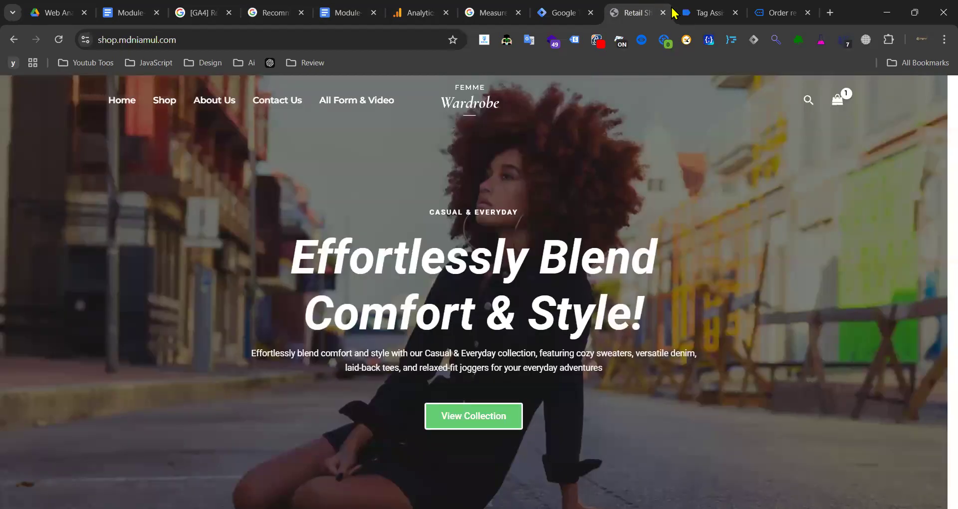
- Show the view_item_list event's dataLayer.push code in Tag Assistant
click(719, 19)
scroll(75, 439, down, 5)
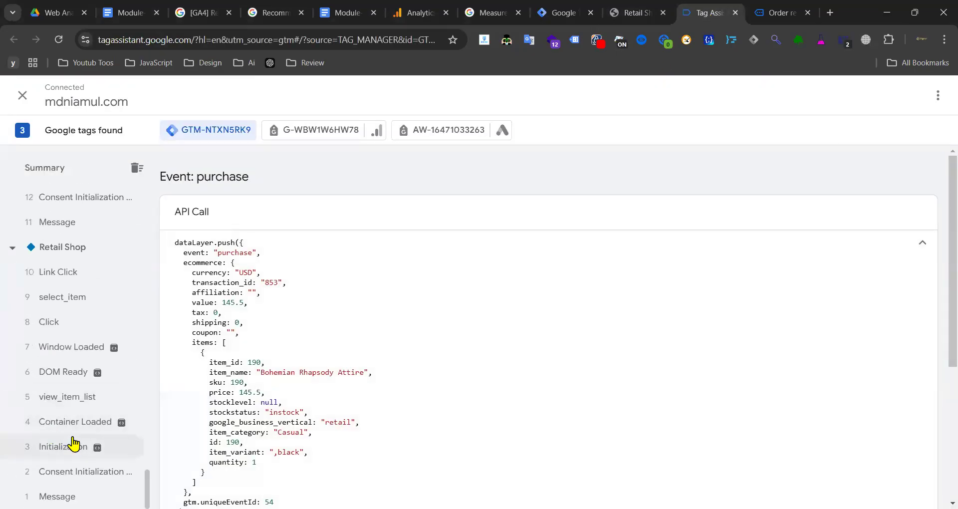
click(76, 396)
drag(184, 265, 234, 311)
click(247, 303)
scroll(291, 313, down, 7)
scroll(277, 313, down, 10)
scroll(264, 318, up, 2)
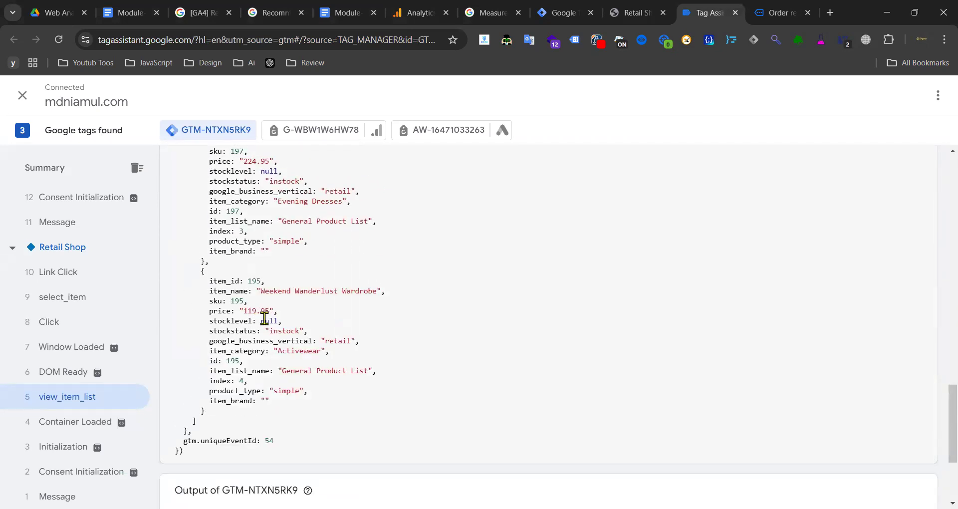
- Inspect the items' item_name and sku and the item_list_name 'General Product List'
drag(207, 294, 301, 298)
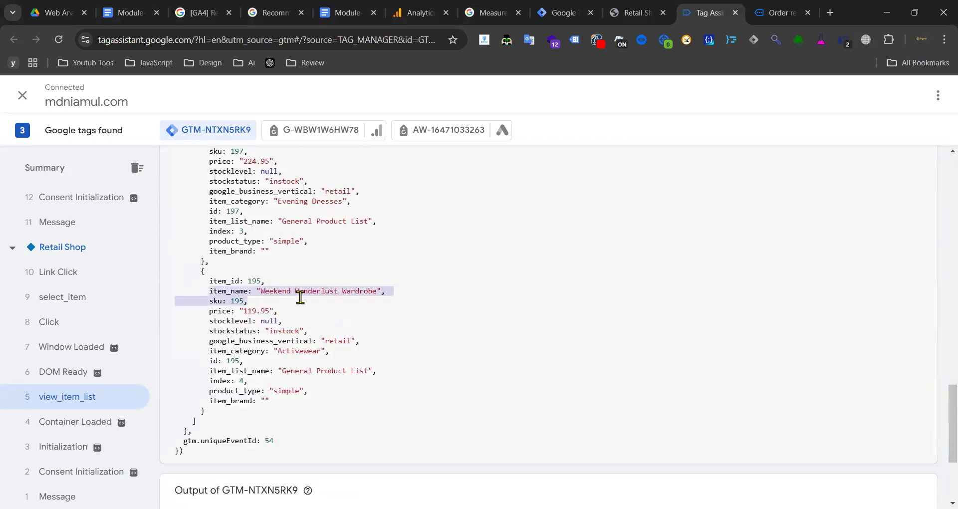
click(238, 333)
drag(375, 369, 215, 370)
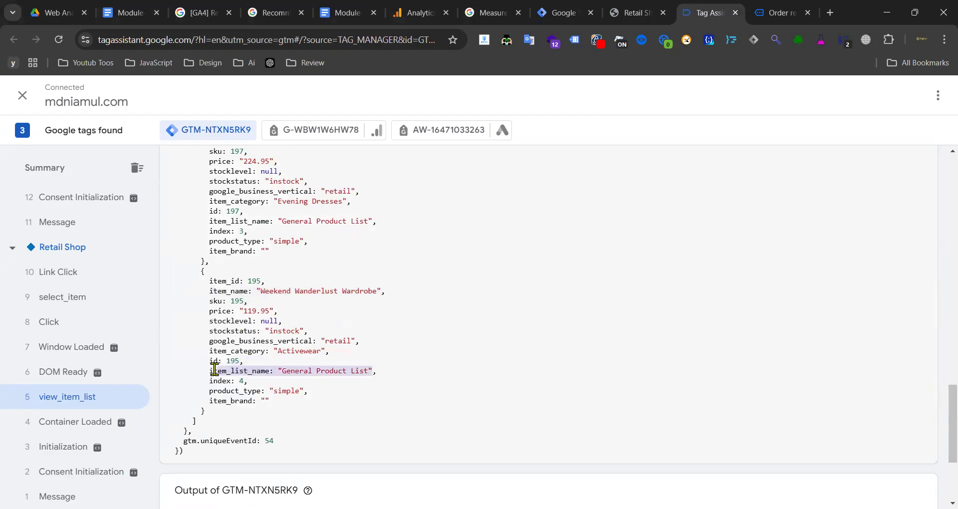
click(287, 365)
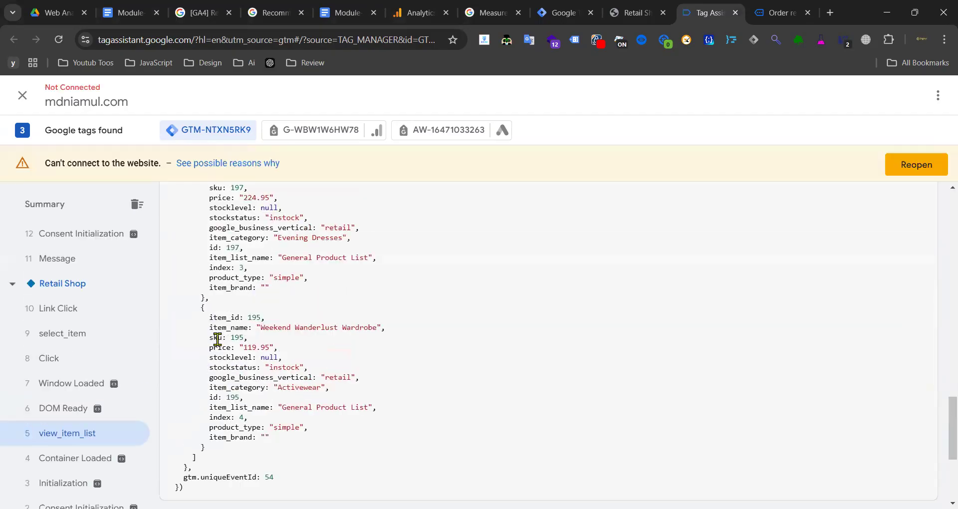
scroll(287, 335, down, 3)
scroll(270, 343, up, 6)
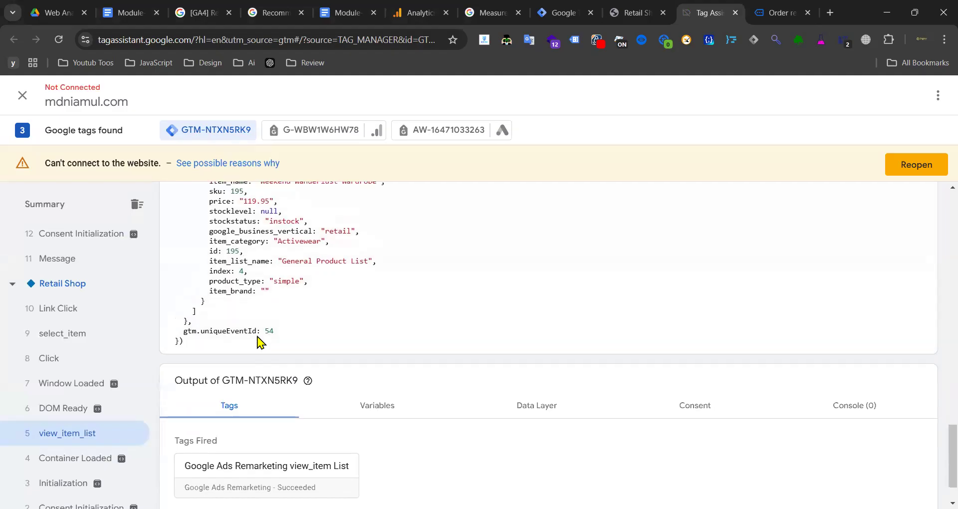
scroll(238, 382, up, 3)
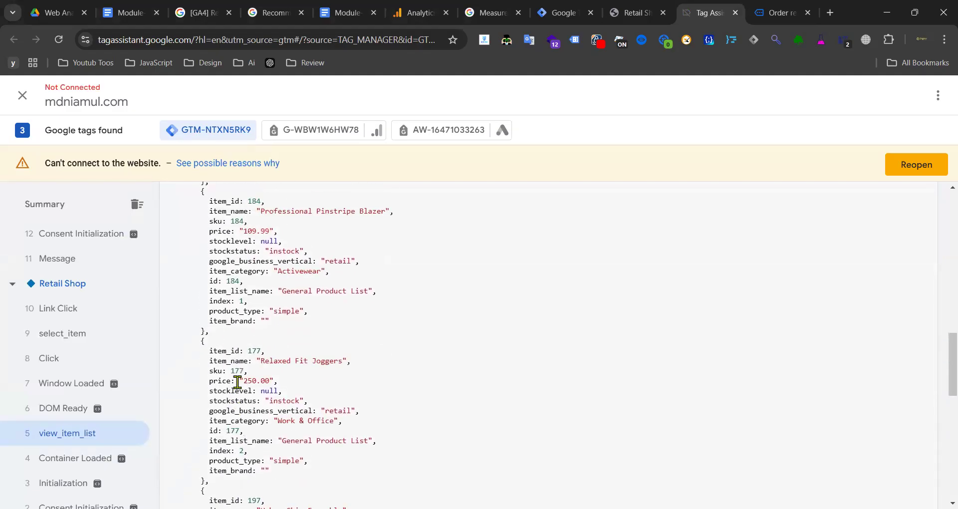
drag(297, 417, 301, 402)
scroll(309, 369, up, 9)
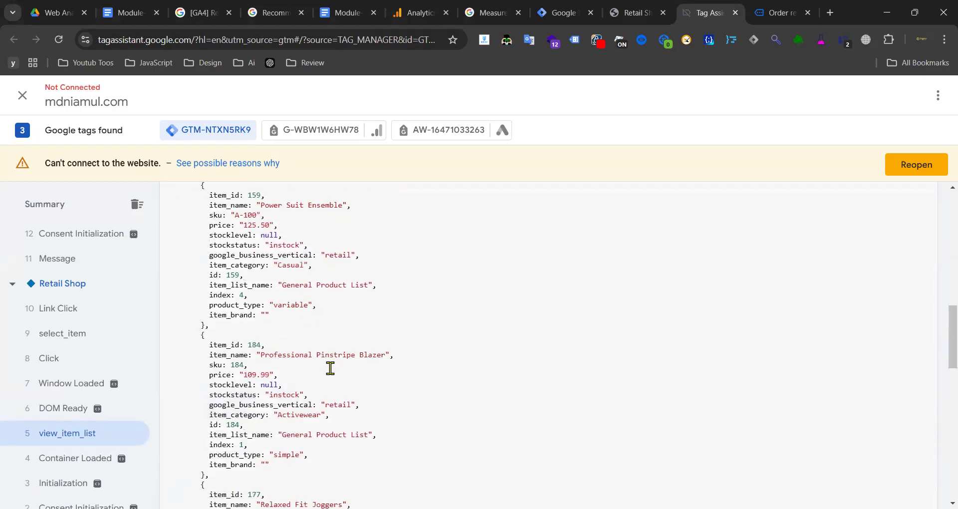
scroll(283, 374, up, 5)
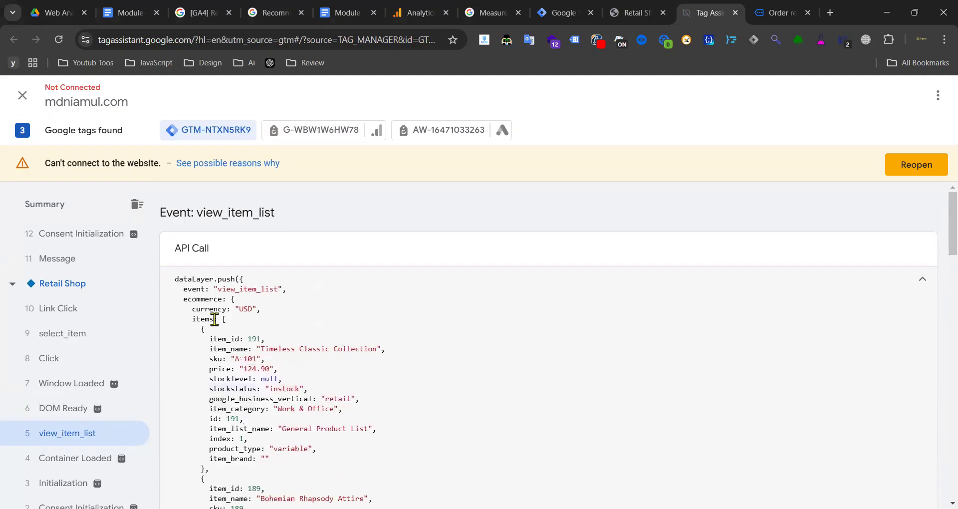
scroll(241, 372, down, 6)
scroll(241, 371, up, 3)
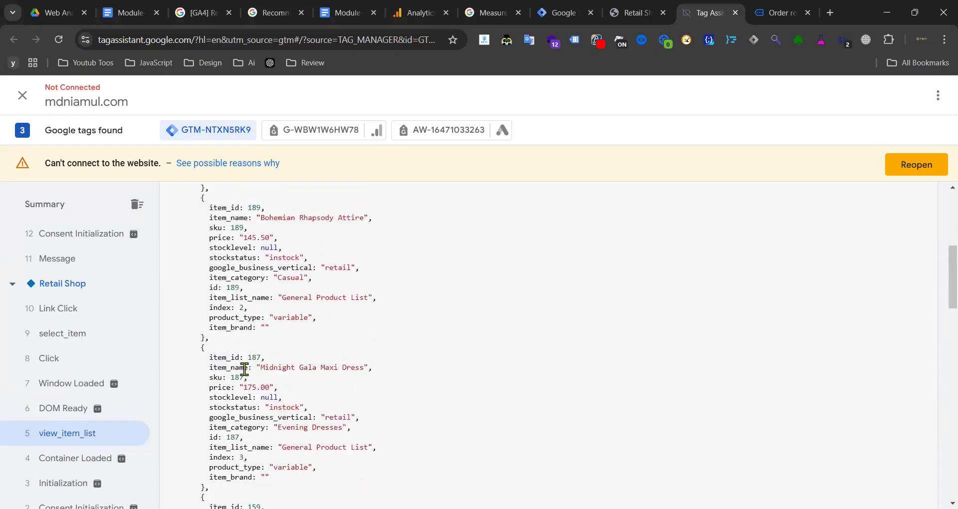
- Review the Module-06 guide's variables ecommerce.item_list_id, ecommerce.item_list_name and ecommerce.items
click(130, 12)
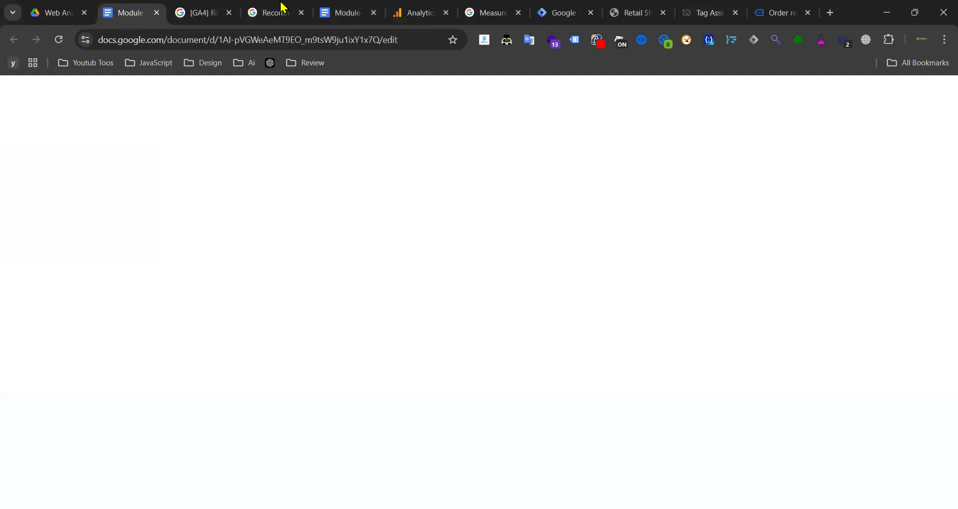
click(343, 9)
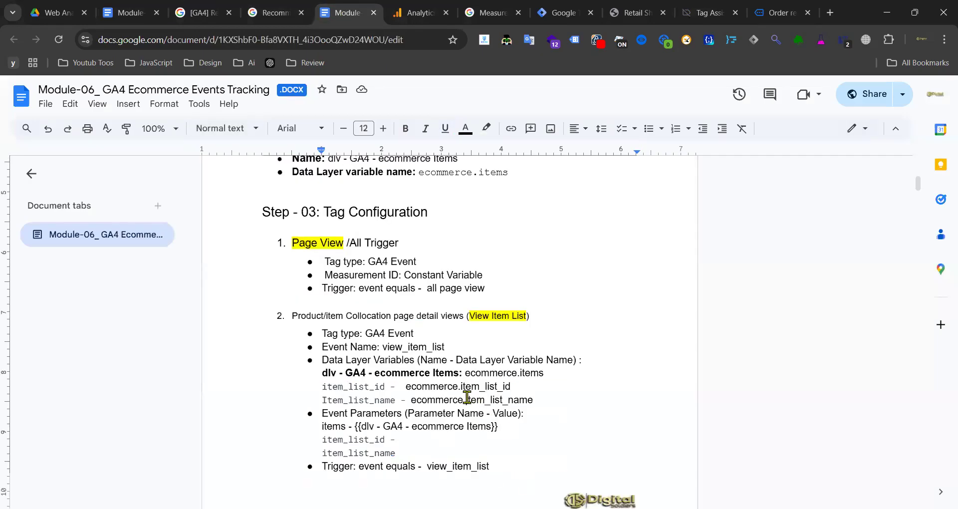
drag(406, 386, 505, 386)
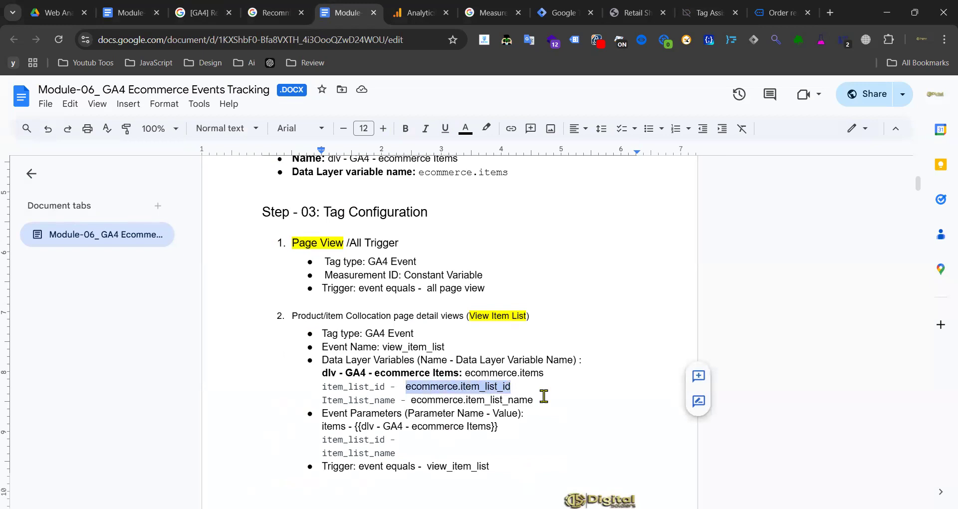
drag(409, 401, 530, 399)
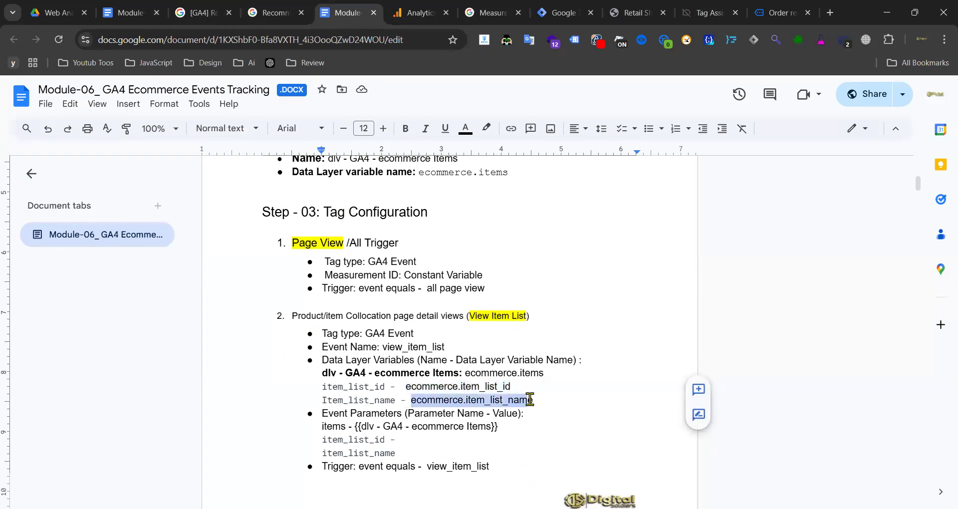
click(536, 416)
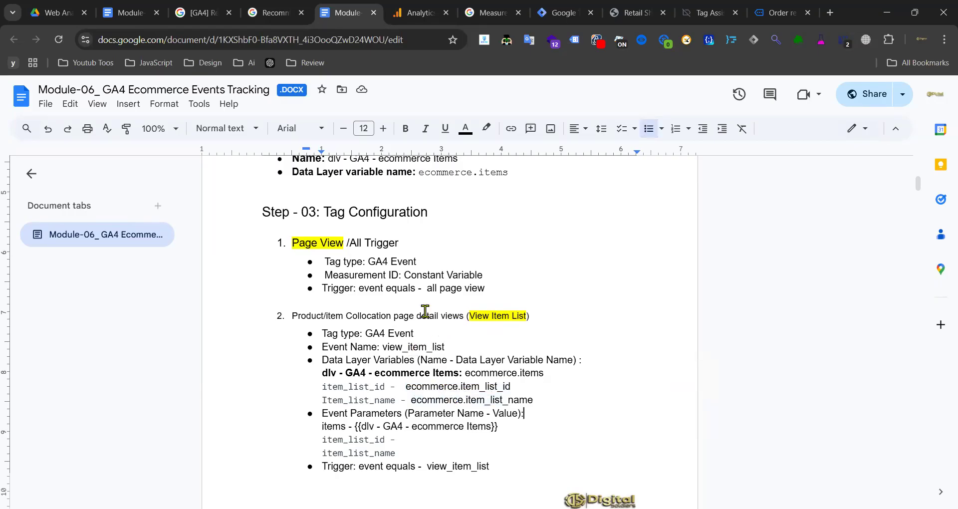
scroll(486, 289, up, 3)
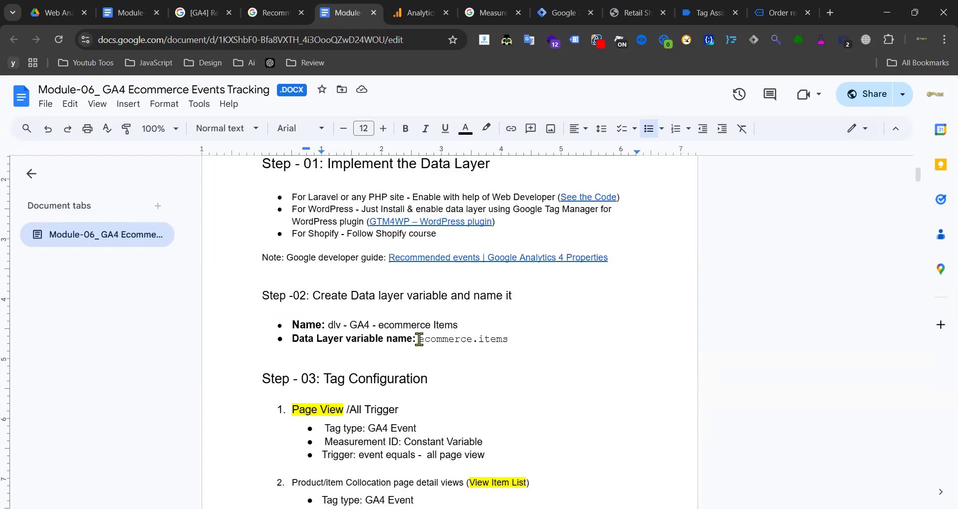
drag(420, 340, 514, 339)
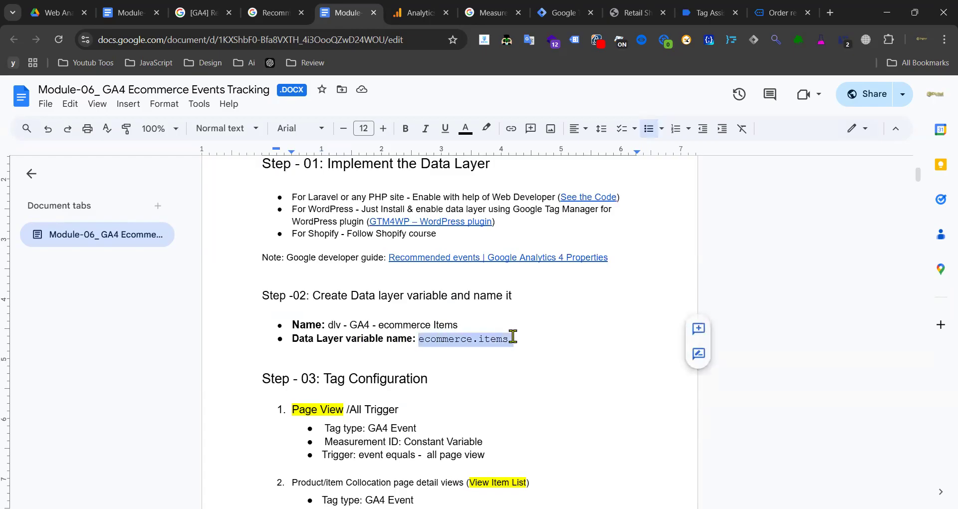
triple_click(488, 340)
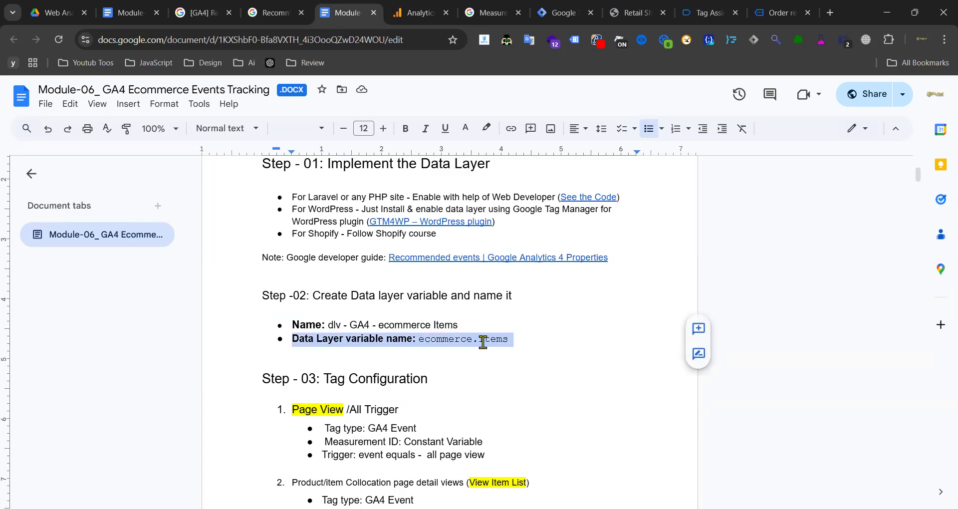
click(708, 7)
- Open the Variables list and confirm dlv - Ecommerce Item reads ecommerce.items
click(576, 11)
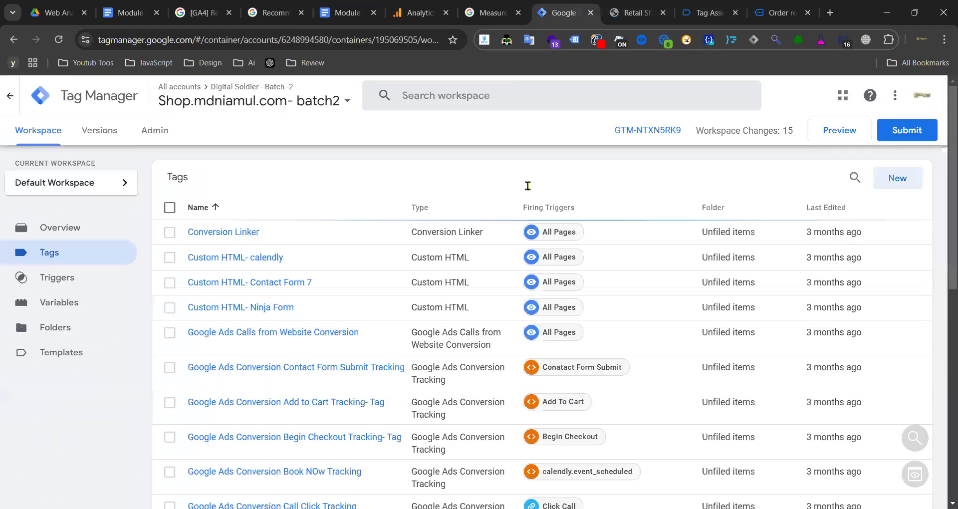
click(88, 306)
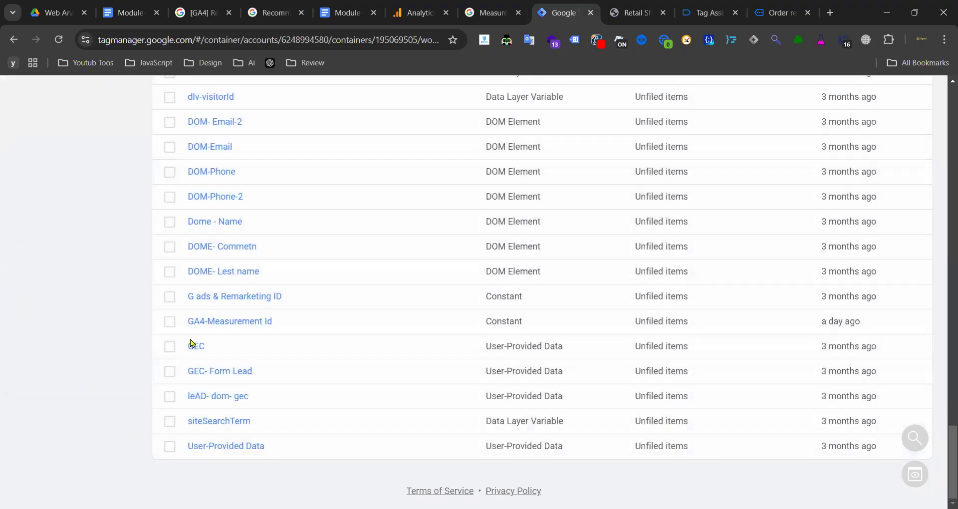
scroll(220, 394, up, 7)
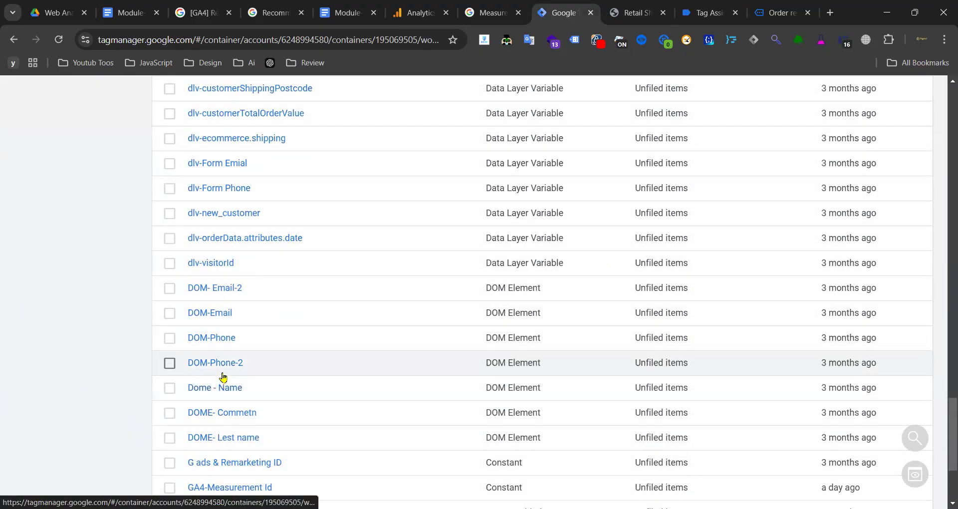
scroll(226, 375, up, 3)
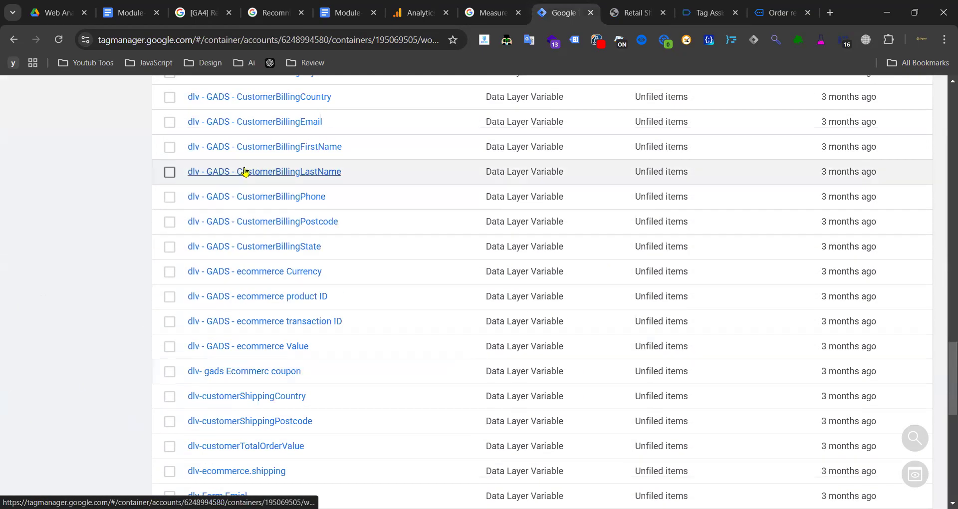
scroll(252, 305, up, 7)
scroll(258, 282, down, 3)
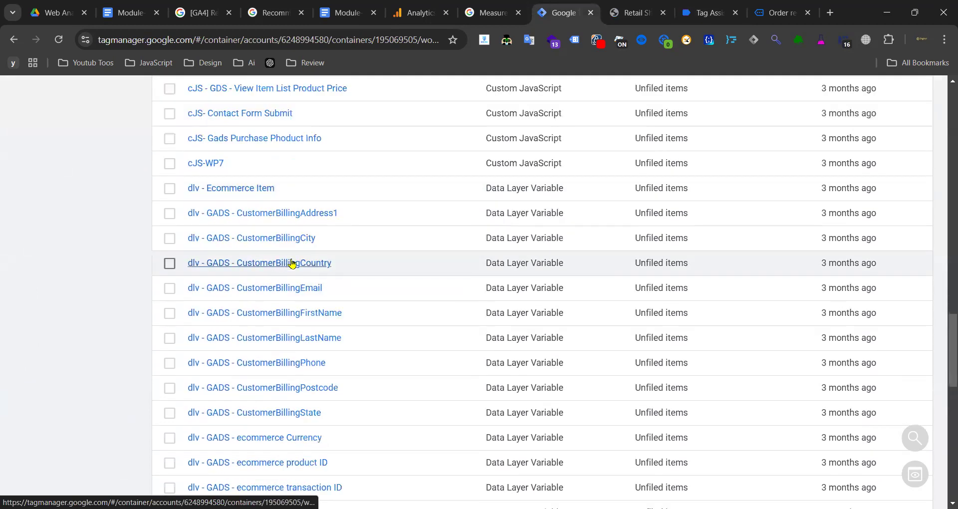
click(250, 192)
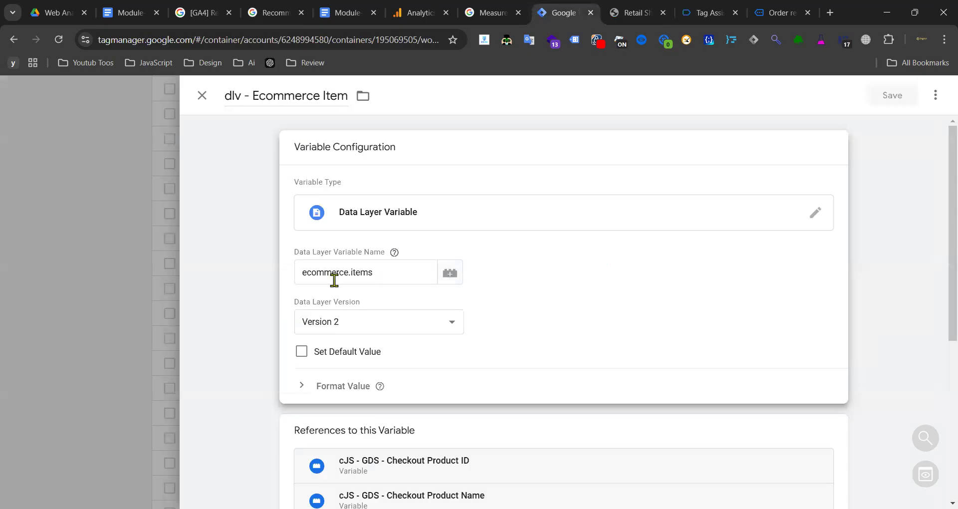
click(98, 284)
scroll(396, 235, up, 6)
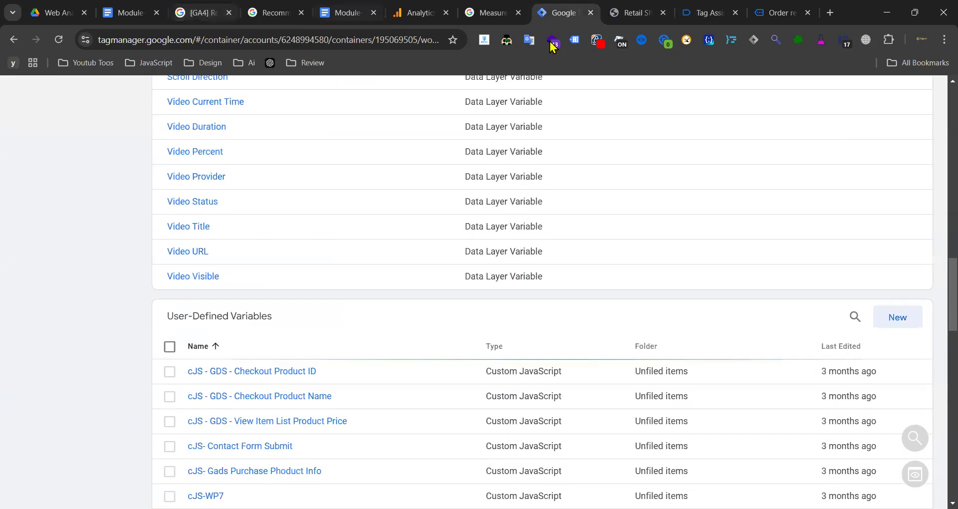
- Compare with the ecommerce key in Tag Assistant, then begin a new user-defined variable
click(631, 12)
click(703, 13)
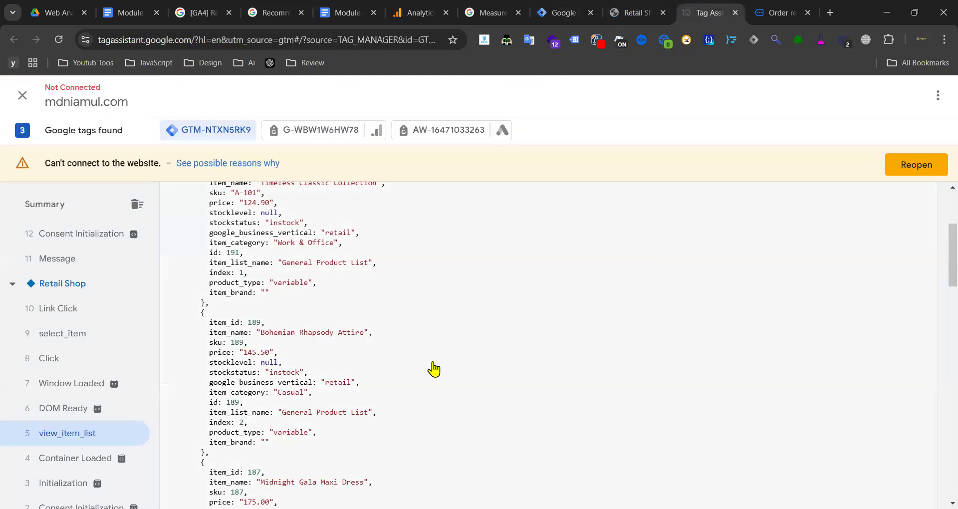
scroll(264, 314, up, 10)
double_click(204, 299)
key(ctrl+c)
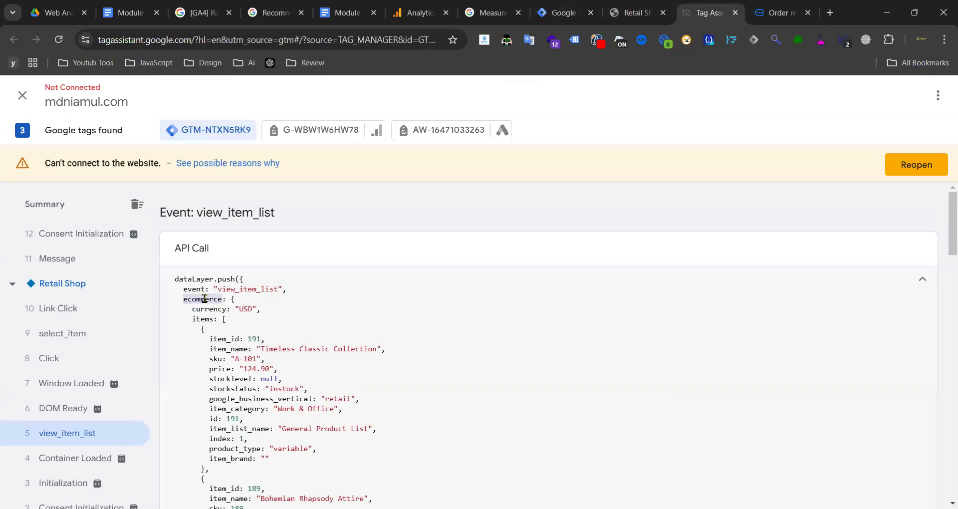
click(562, 13)
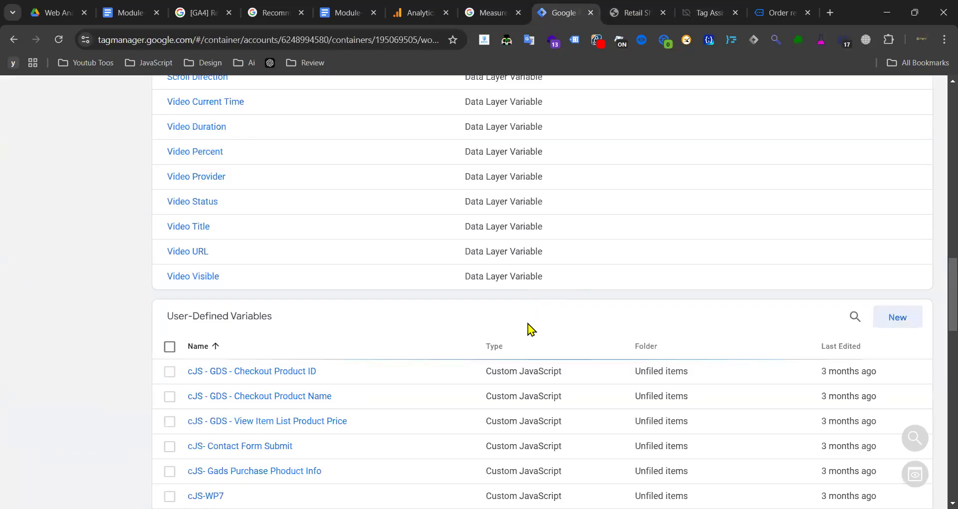
click(916, 328)
- Create a Data Layer Variable whose key is ecommerce.items, copied from the Tag Assistant event data
click(673, 240)
scroll(702, 268, down, 3)
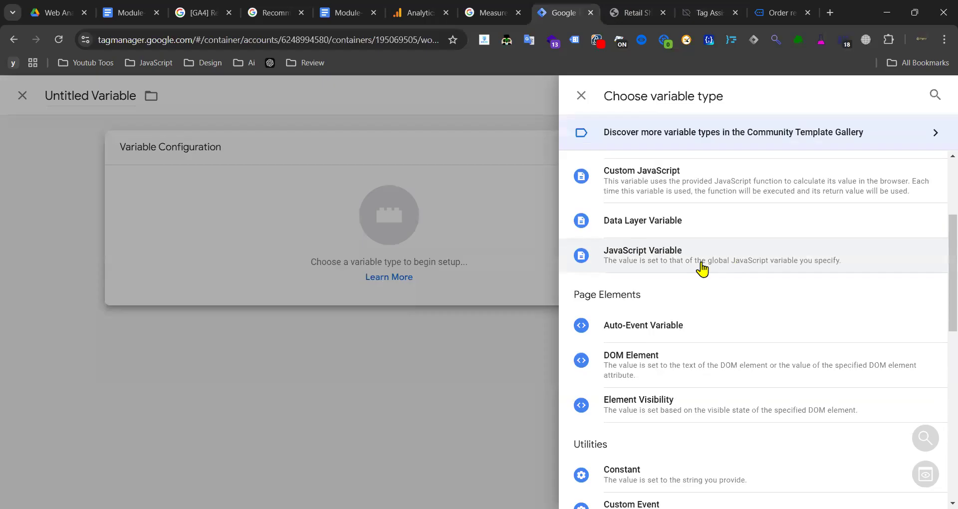
click(685, 227)
click(328, 277)
key(ctrl+v)
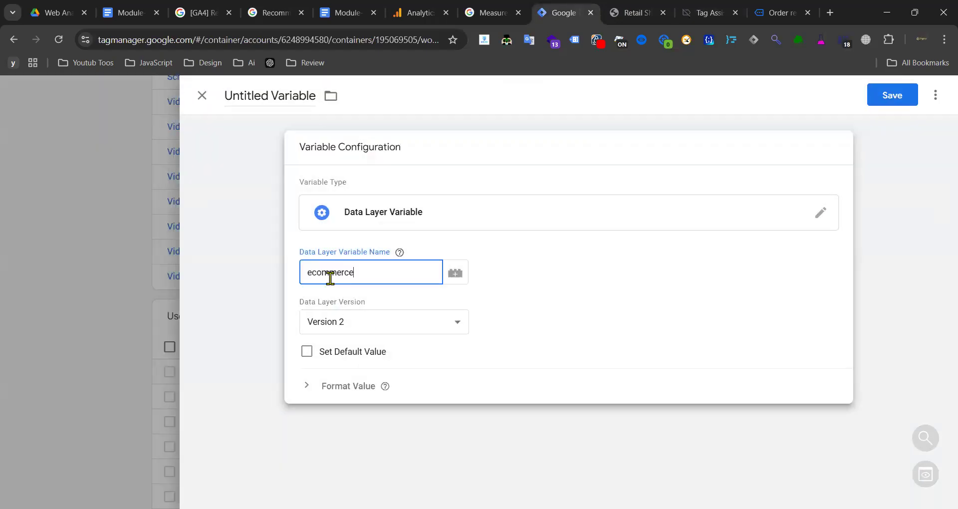
click(694, 13)
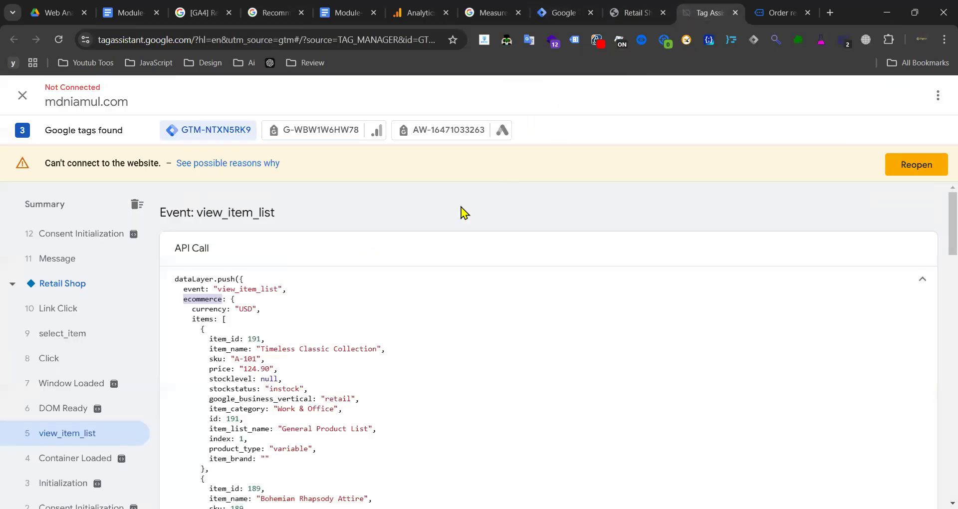
double_click(202, 318)
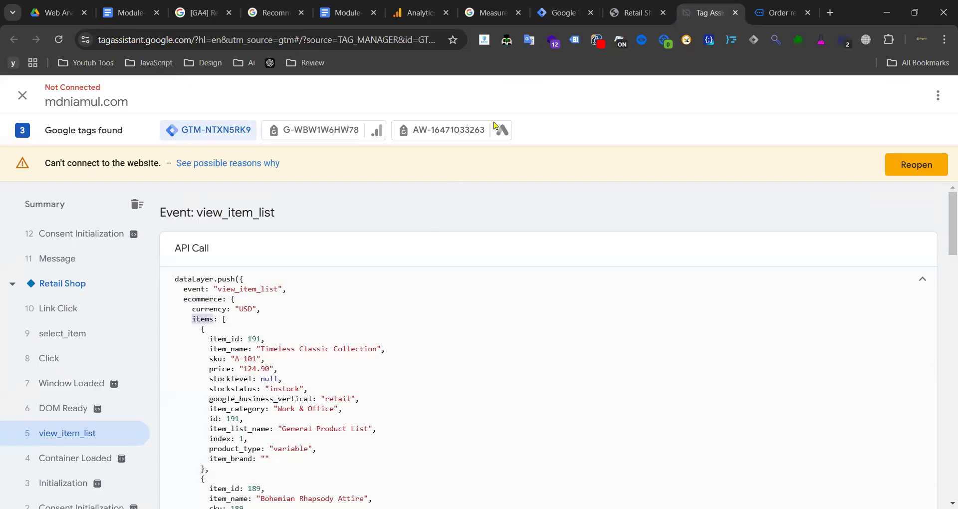
click(564, 12)
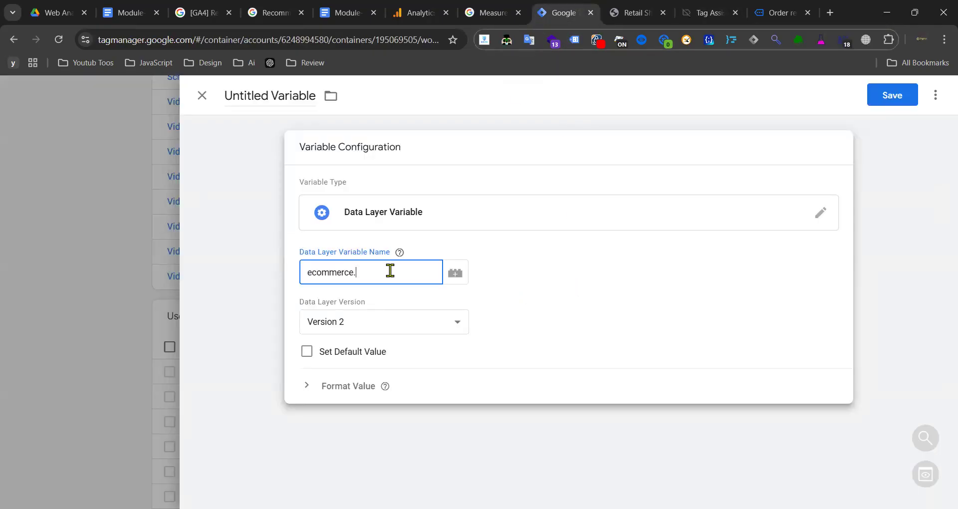
- Name the variable 'dlv - GA4 - ecommerce Items' and save it
click(343, 11)
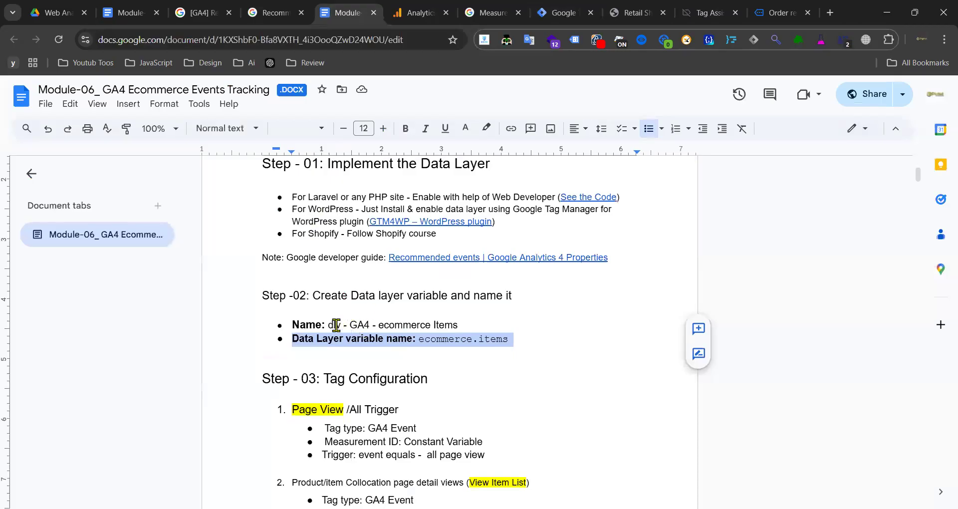
drag(329, 325, 455, 325)
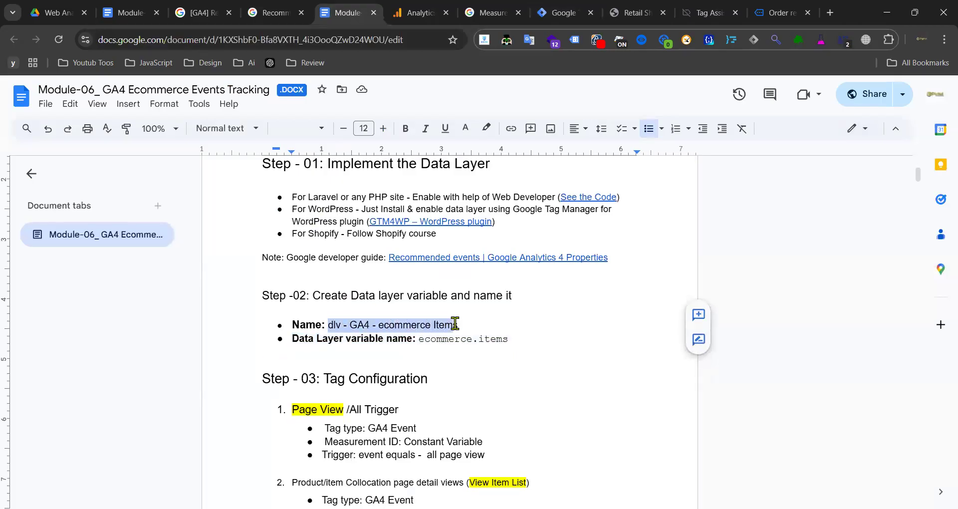
click(563, 12)
click(254, 96)
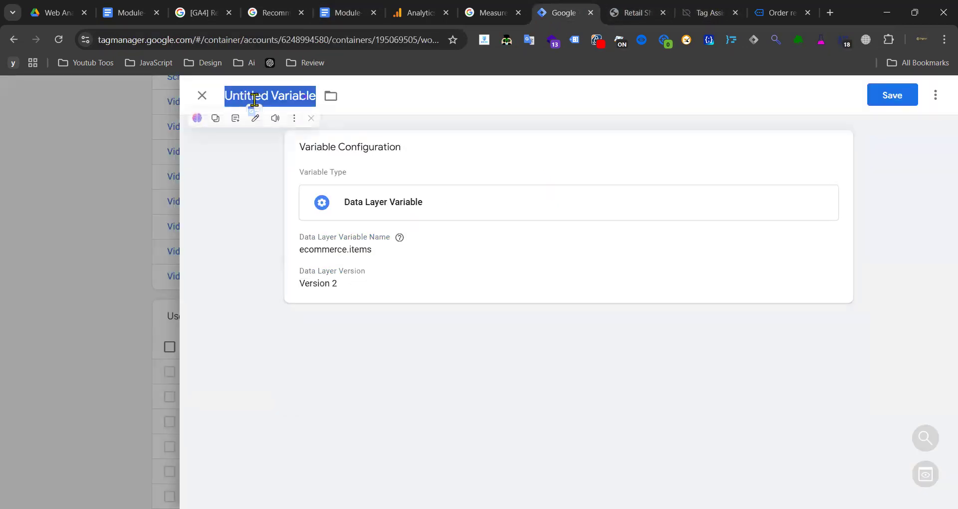
text(dlv - GA4 - ecommerce Items)
click(875, 102)
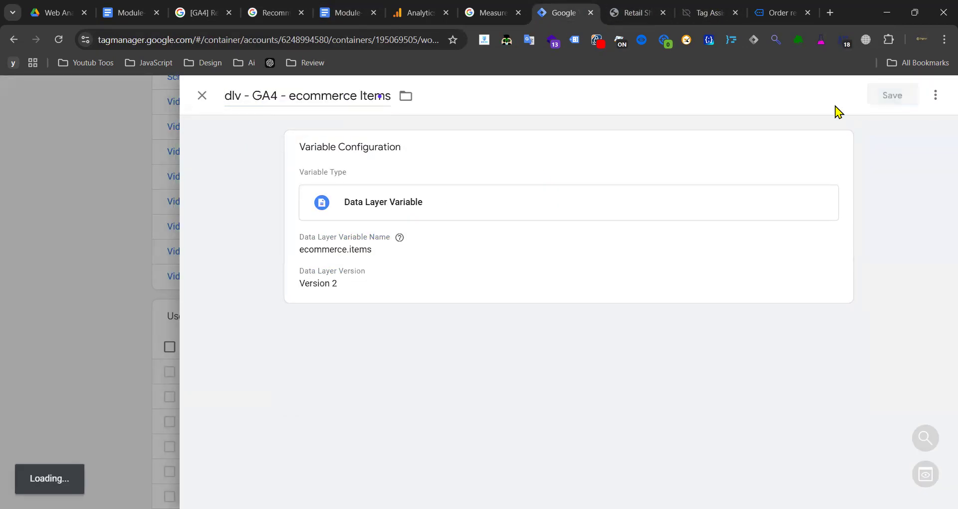
- Review the user-defined variables list, then bring up the shop's order confirmation page
scroll(419, 202, down, 3)
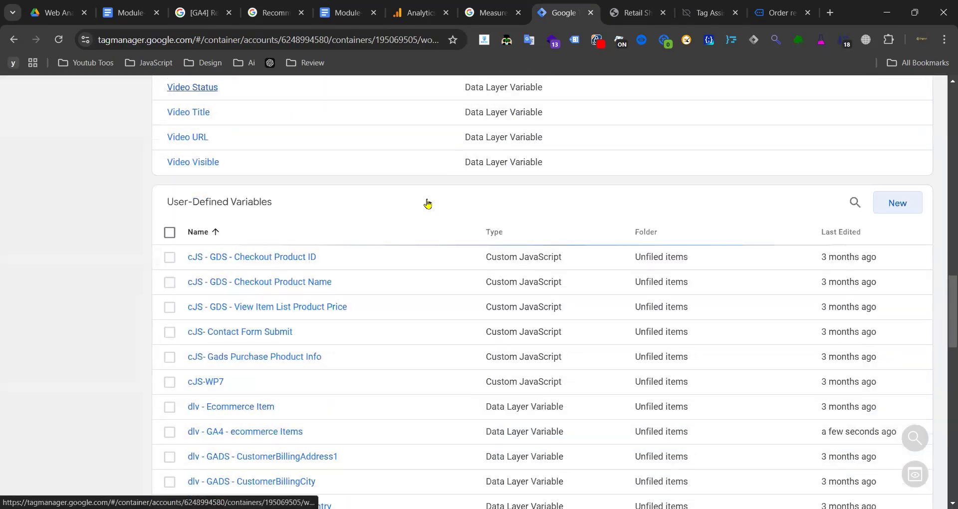
scroll(200, 305, down, 3)
scroll(227, 319, down, 3)
scroll(234, 313, up, 6)
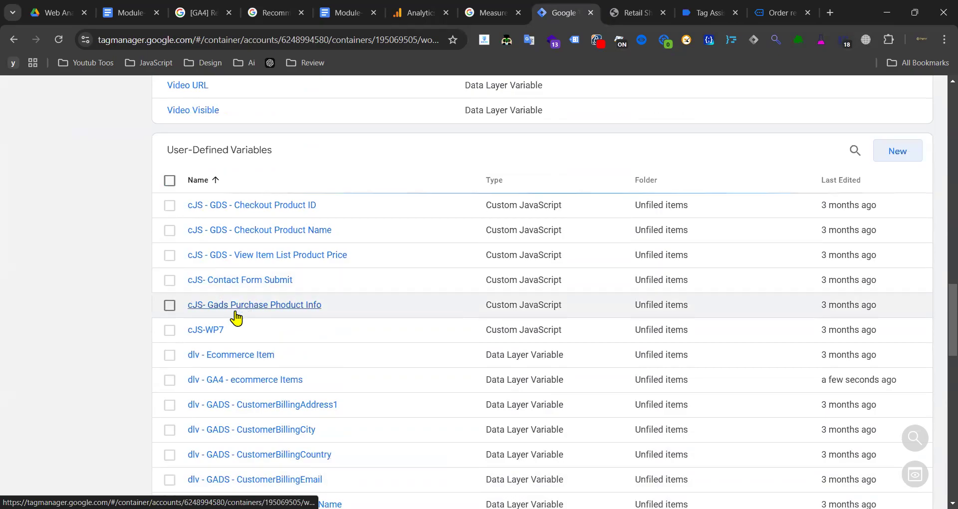
scroll(344, 295, down, 17)
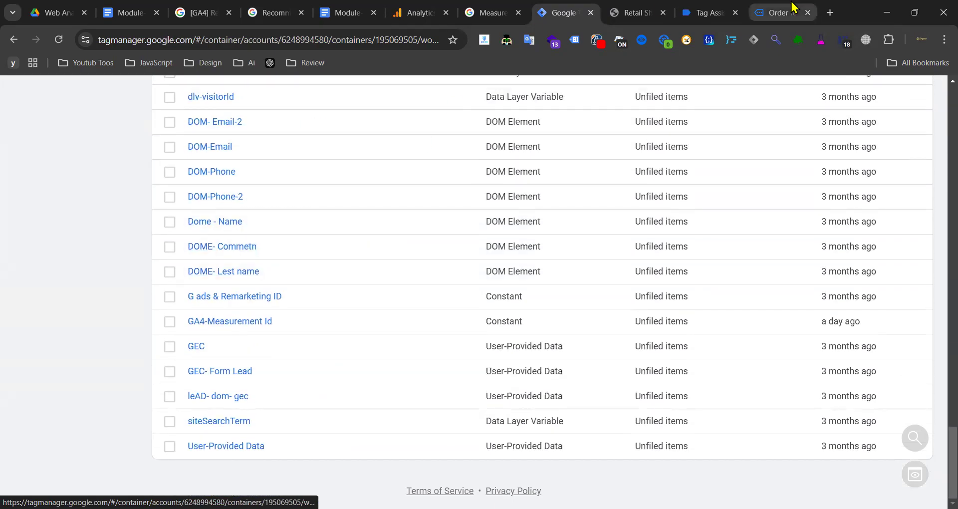
click(781, 12)
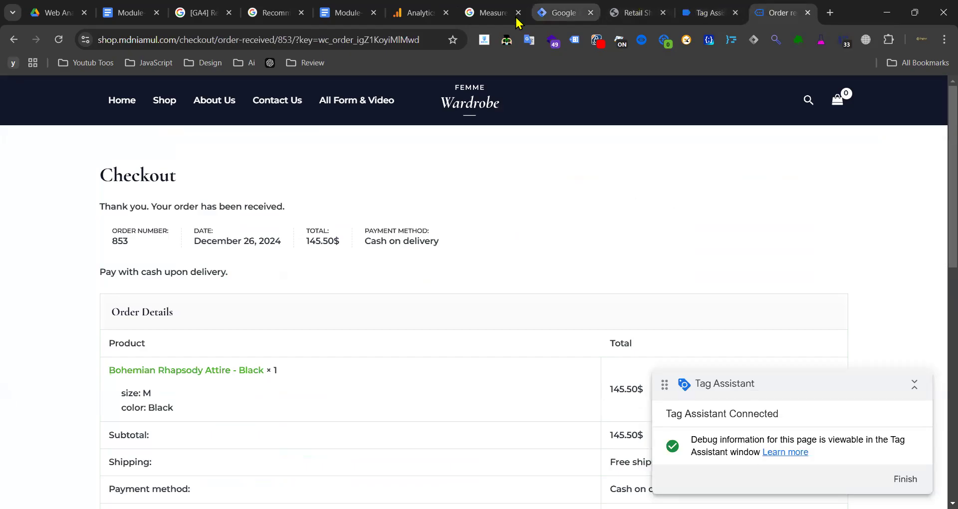
- Create a new Data Layer Variable with key ecommerce.item_list_id, copied from the tracking notes
click(348, 12)
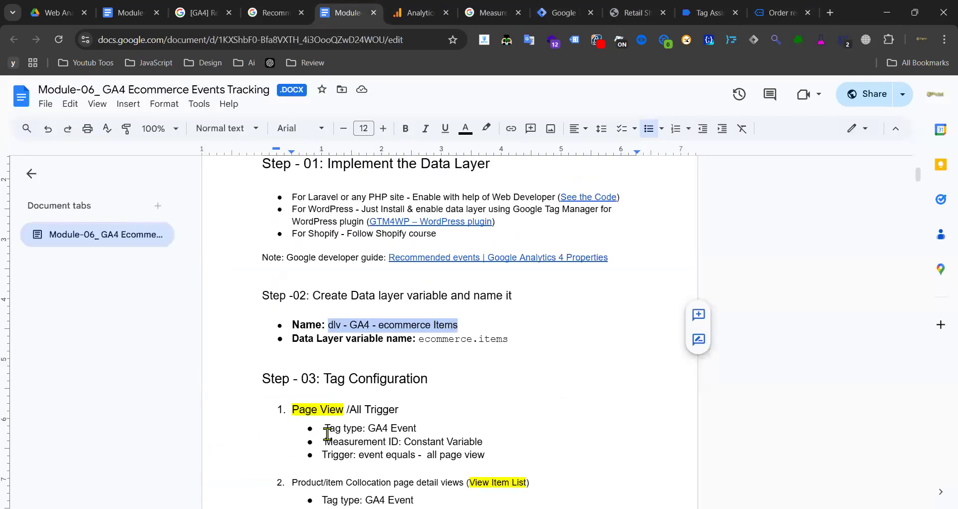
scroll(399, 413, down, 3)
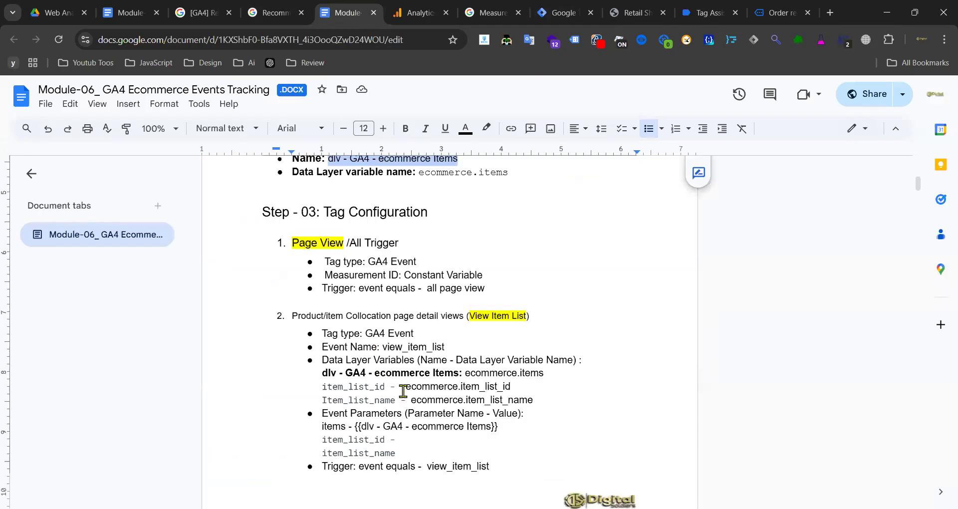
drag(405, 386, 547, 378)
key(ctrl+c)
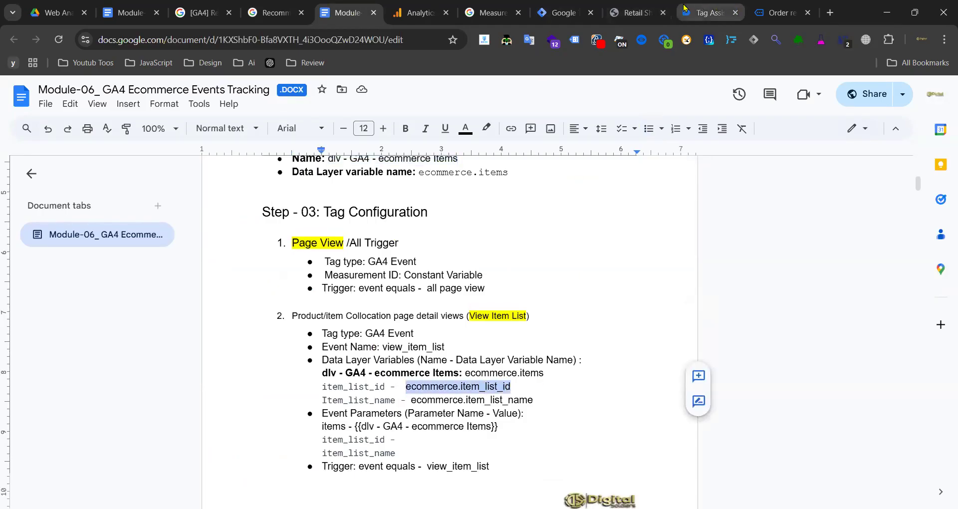
click(568, 23)
scroll(829, 179, down, 10)
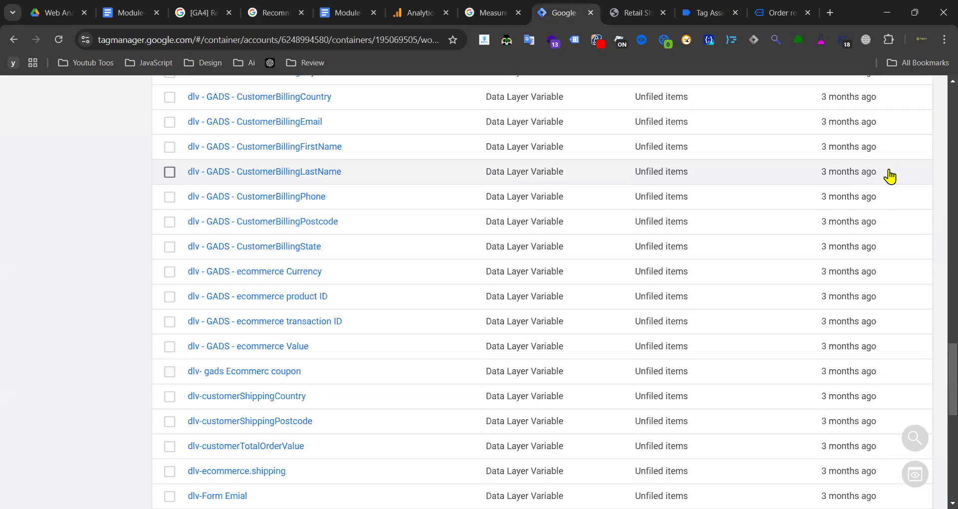
click(899, 288)
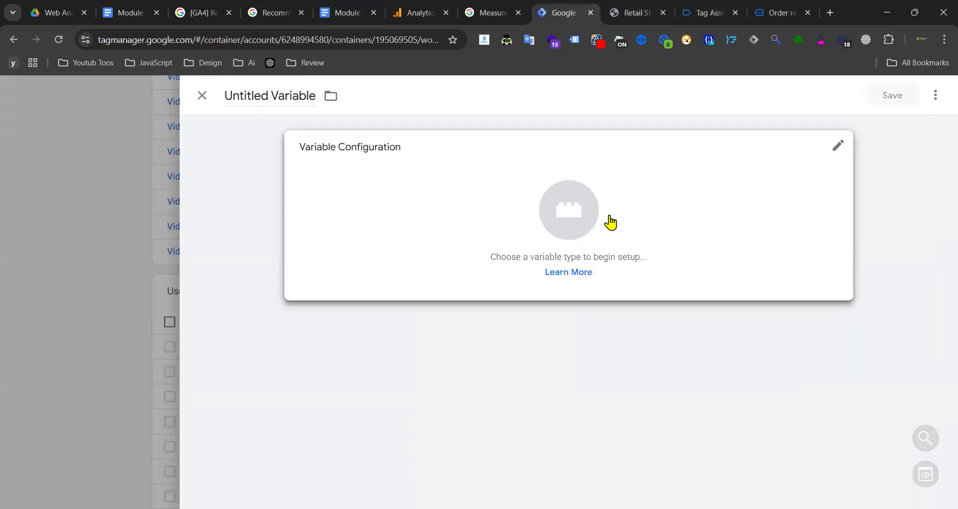
click(607, 220)
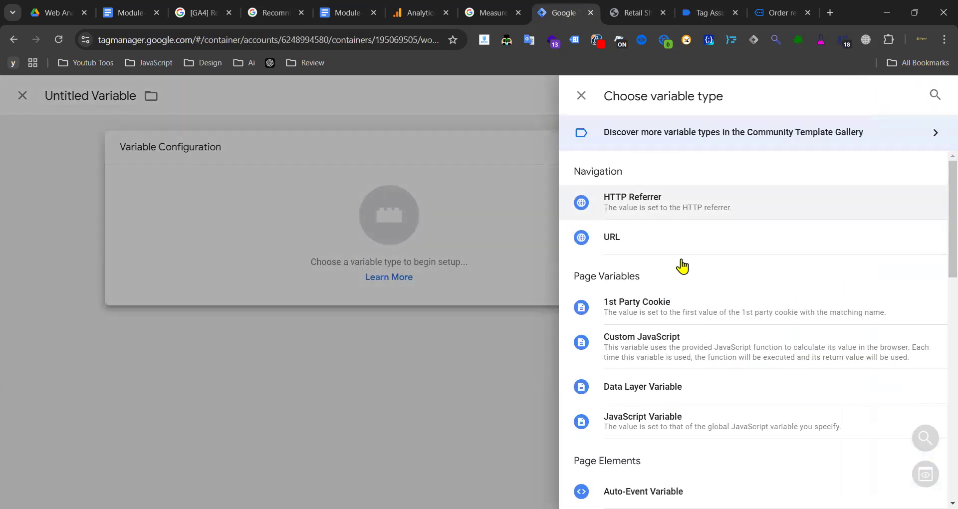
click(661, 385)
click(401, 271)
key(ctrl+v)
- Title it 'dlv- GA4 - ecommerce.item_list_id', save, and copy ecommerce.item_list_name from the notes
click(246, 95)
double_click(246, 95)
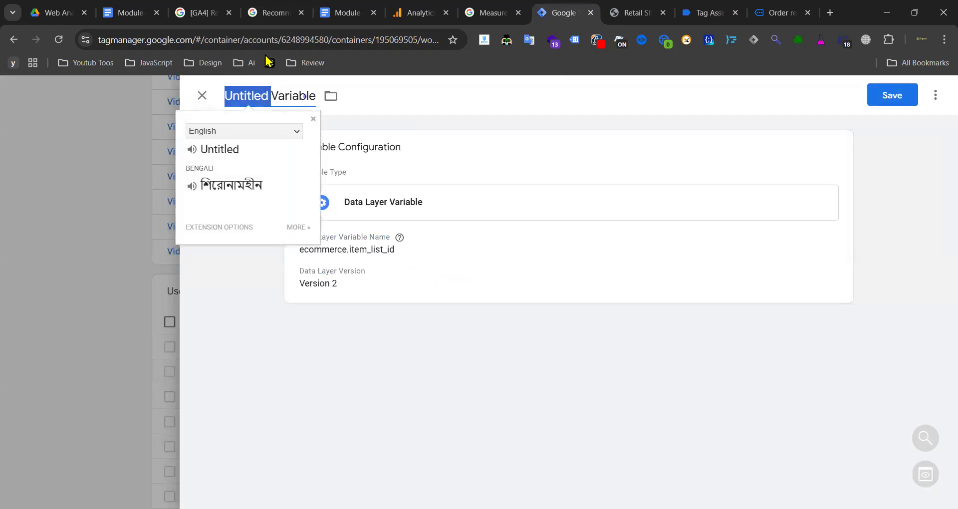
click(218, 13)
click(340, 15)
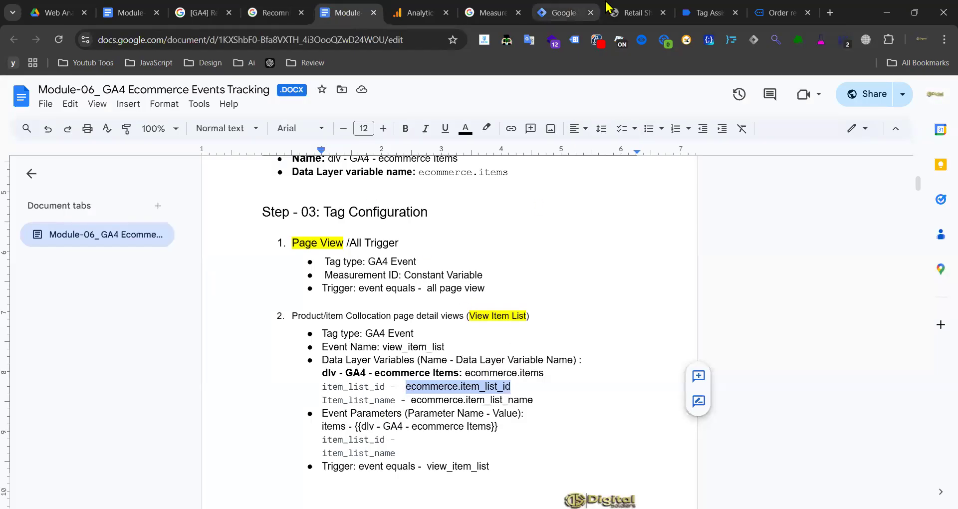
click(563, 12)
key(ctrl+a)
key(ctrl+v)
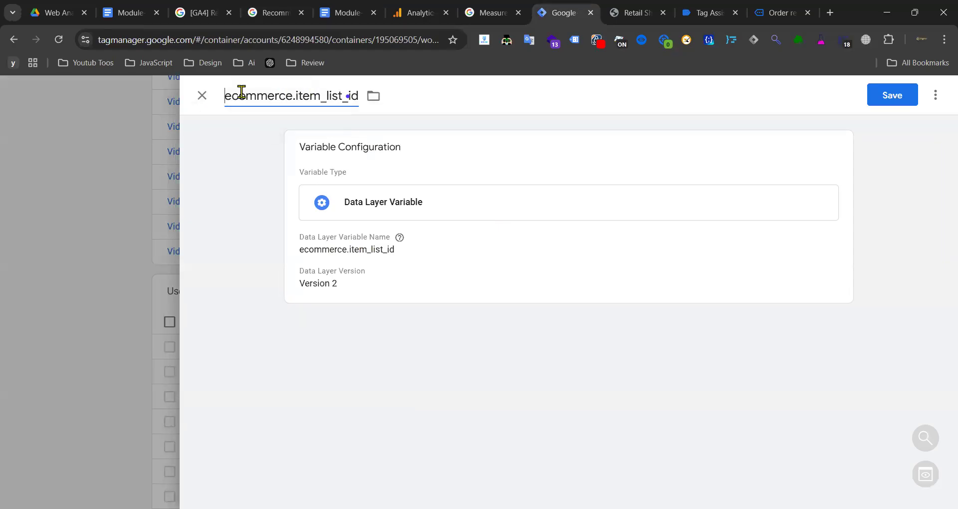
key(Home)
text(dlv - )
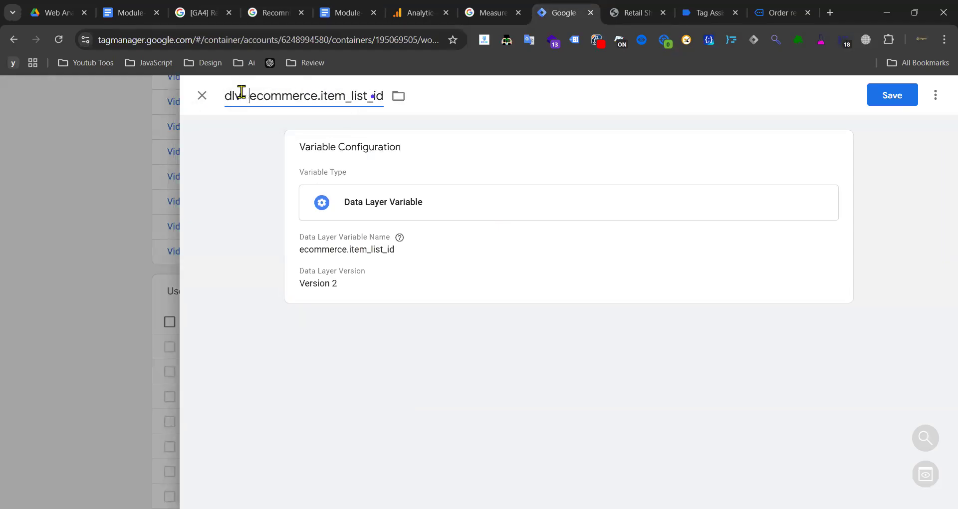
text(GA4 -)
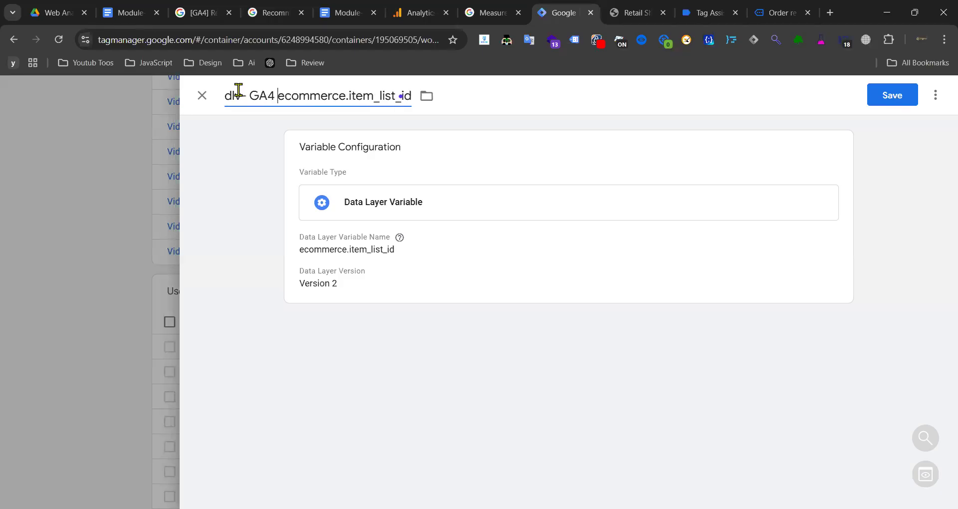
click(883, 99)
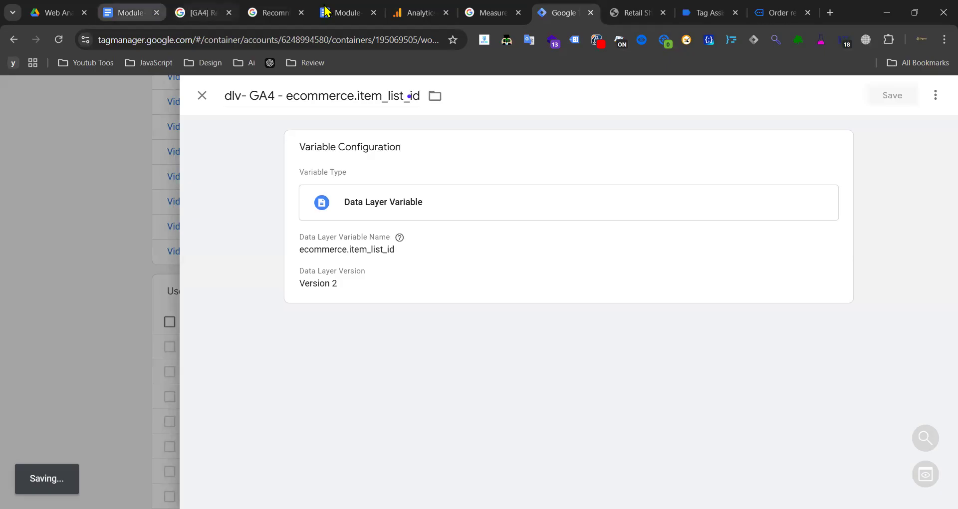
click(349, 12)
drag(409, 400, 543, 397)
key(ctrl+c)
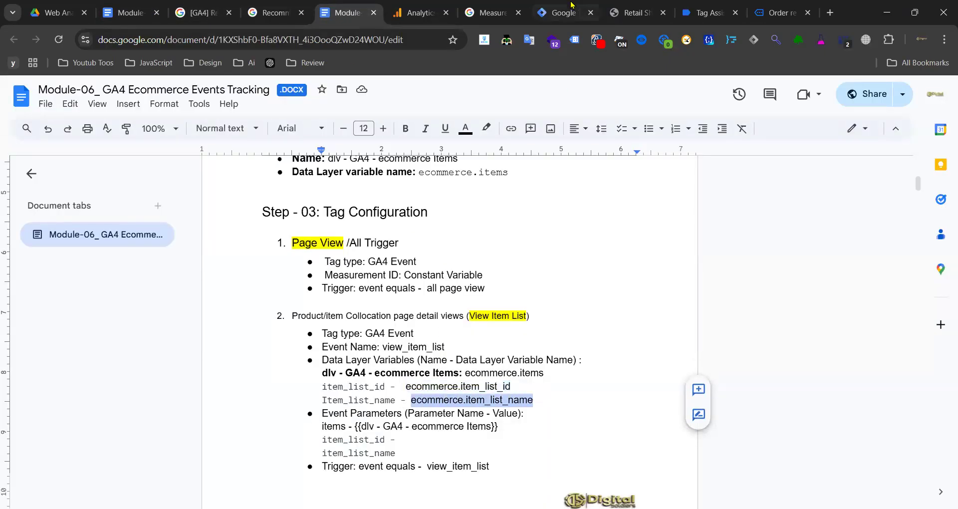
- Start another Data Layer Variable with key ecommerce.item_list_name
click(558, 13)
click(898, 295)
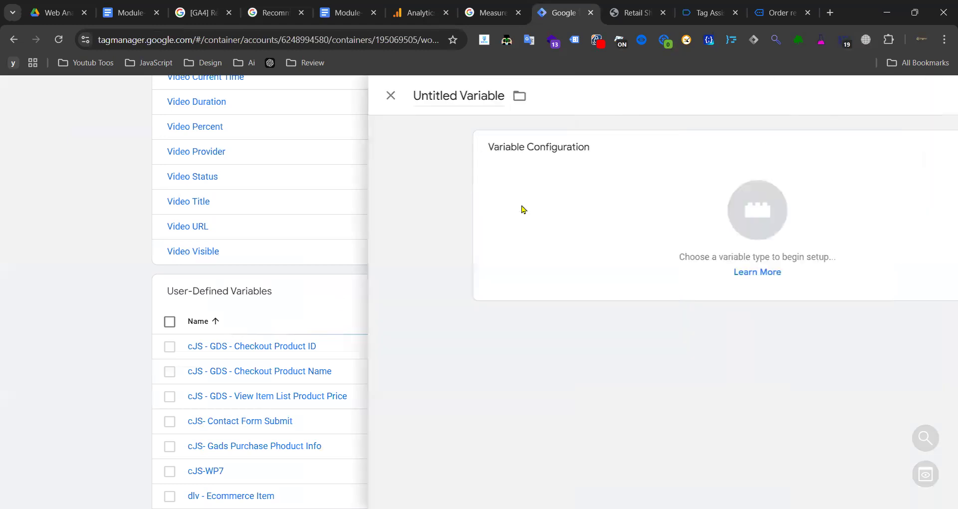
click(519, 210)
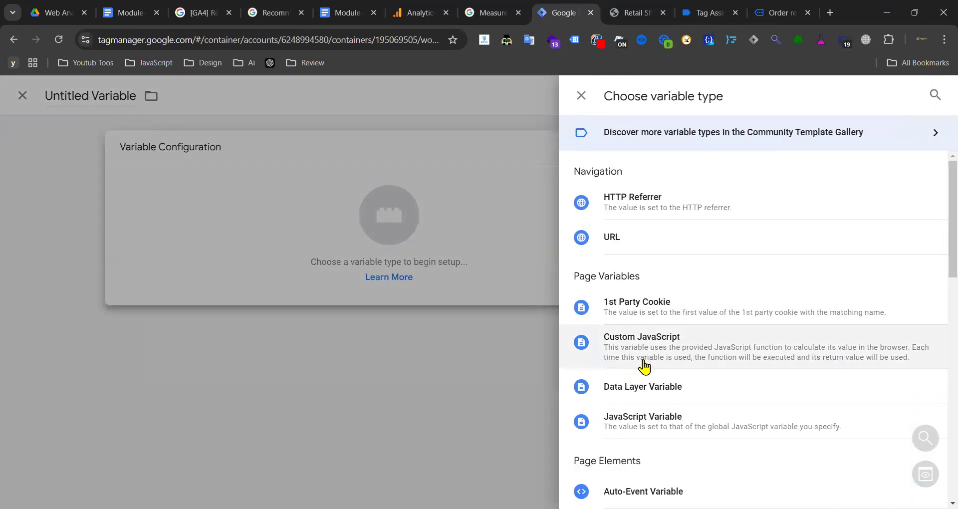
click(643, 387)
click(345, 288)
key(ctrl+v)
- Title the variable 'dlv- GA4 - ecommerce.item_list_name' and save it
click(267, 100)
key(ctrl+v)
key(Home)
text(dlv- GA4)
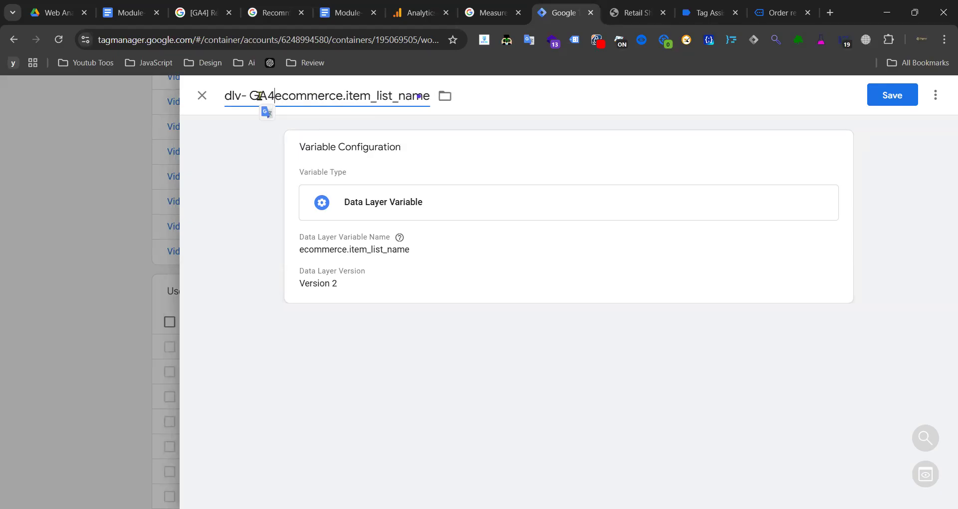
text( -)
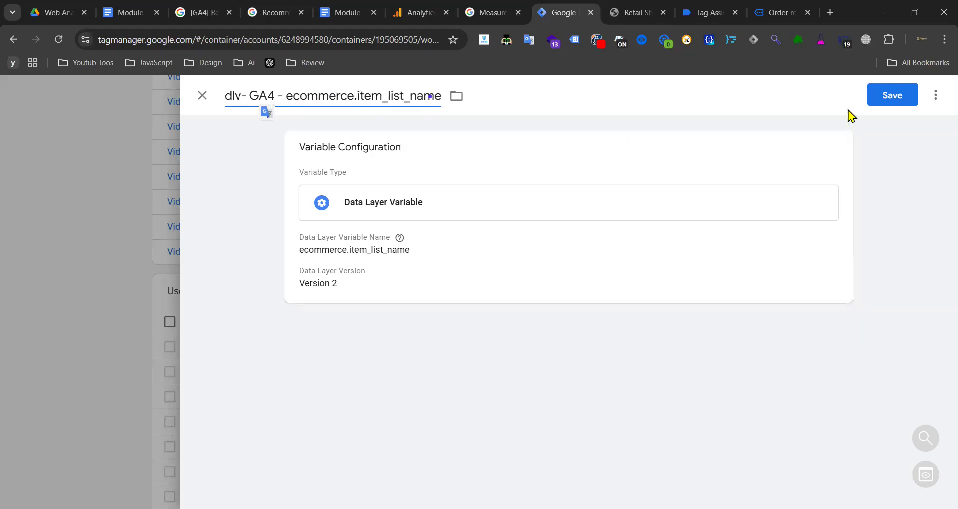
click(876, 102)
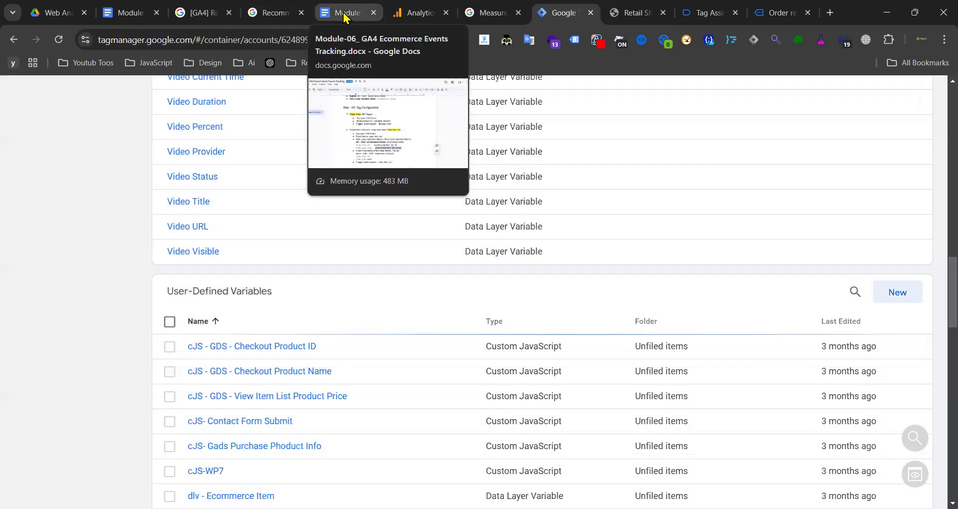
- Look through the tracking notes, then return to the Tag Manager workspace
click(343, 14)
scroll(324, 220, down, 3)
scroll(473, 234, down, 3)
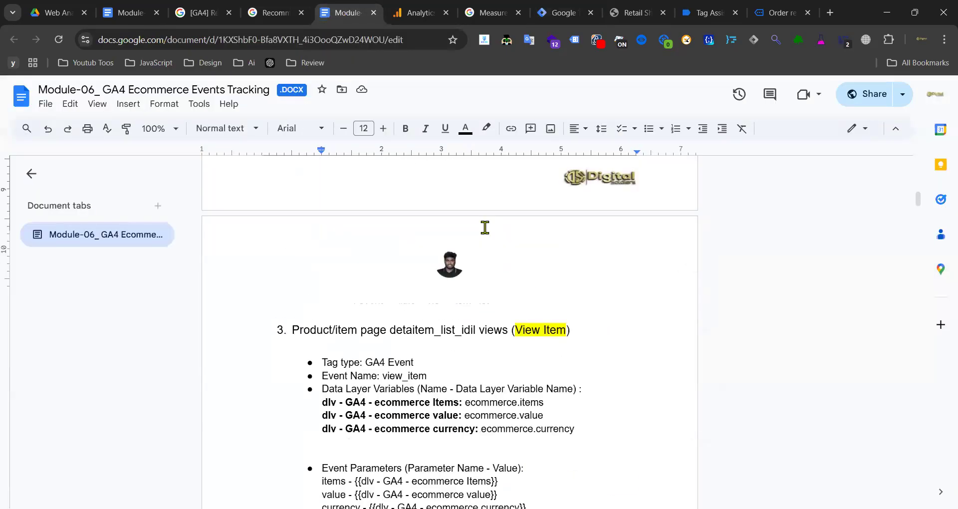
scroll(436, 216, down, 3)
scroll(434, 209, up, 3)
scroll(438, 212, down, 6)
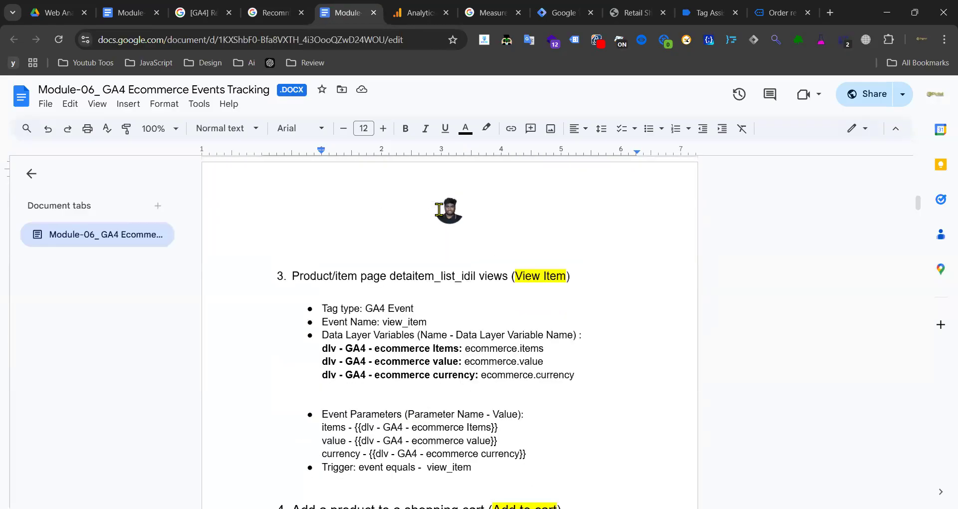
scroll(449, 200, up, 6)
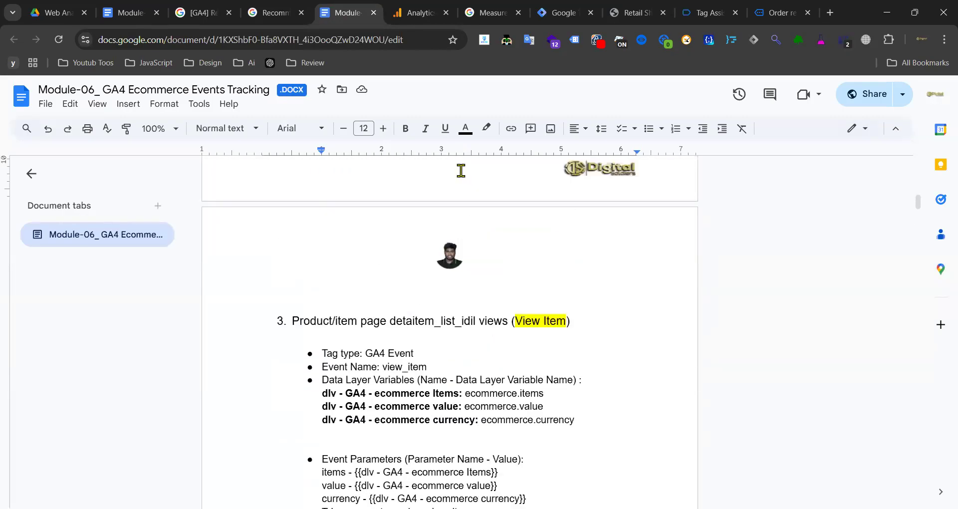
click(561, 12)
scroll(57, 306, up, 15)
- Go to the container's Tags list and start a new Google Analytics: GA4 Event tag
click(62, 254)
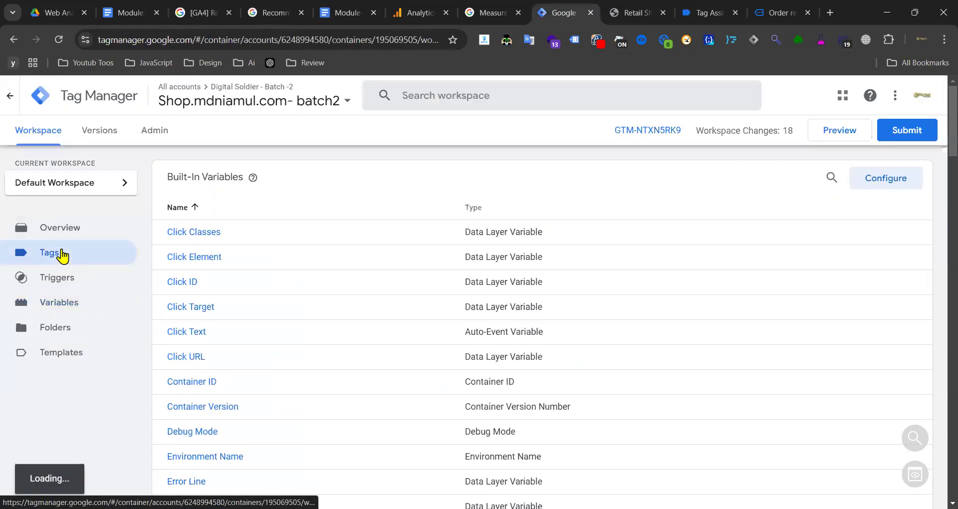
click(65, 303)
click(59, 253)
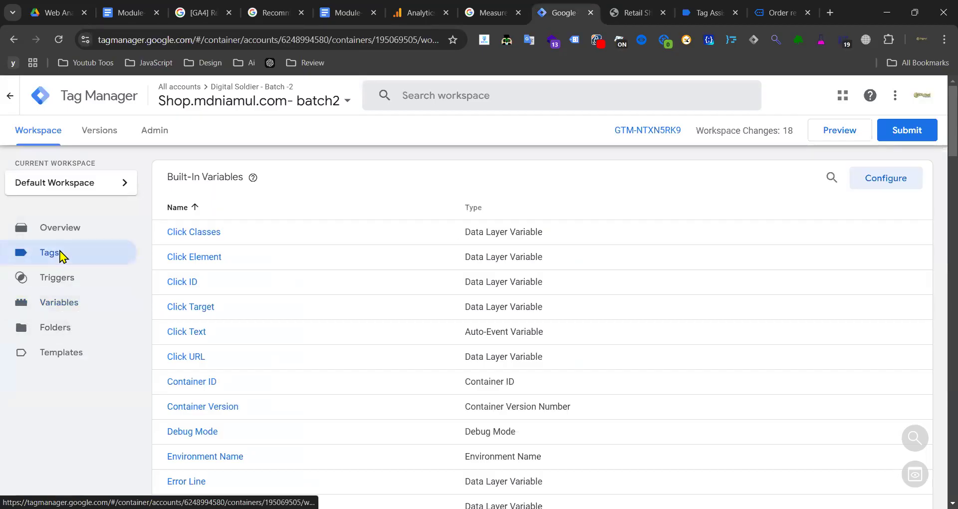
click(91, 254)
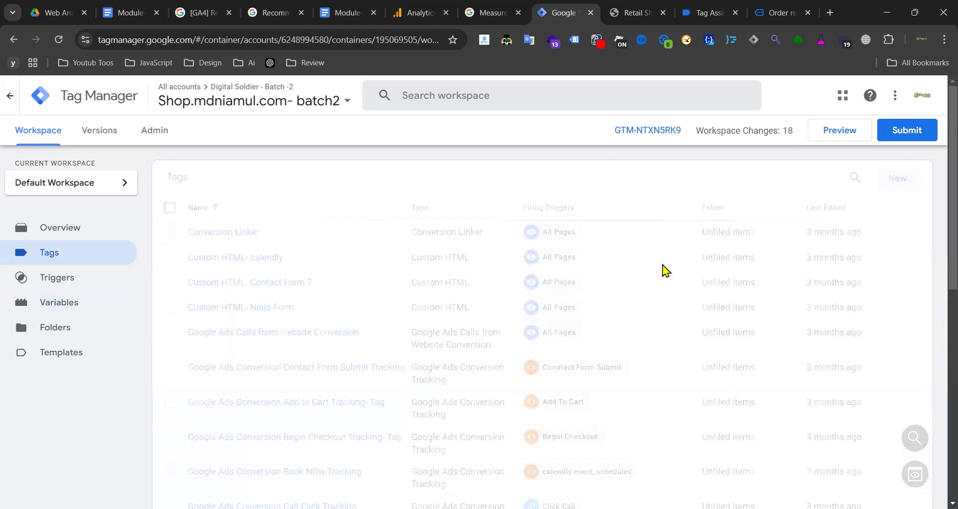
scroll(699, 252, down, 6)
scroll(866, 206, up, 6)
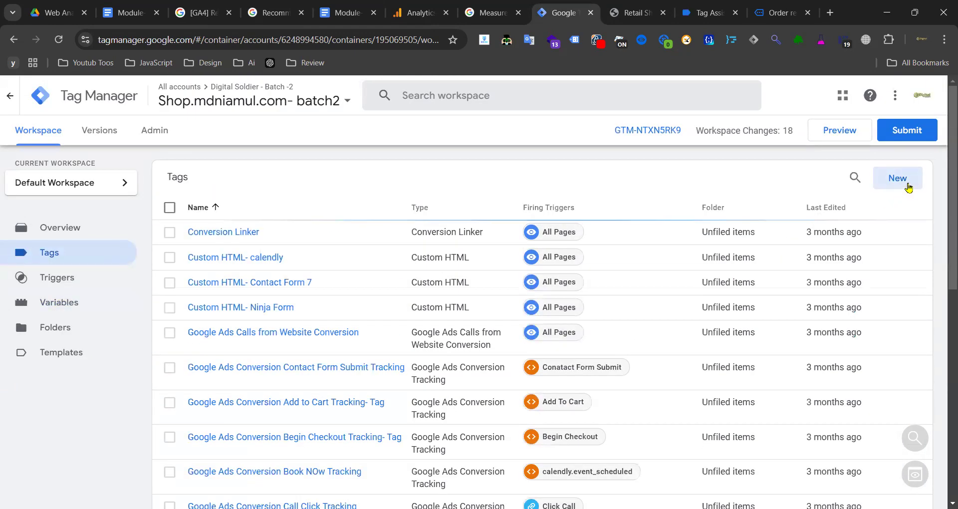
click(908, 187)
click(646, 194)
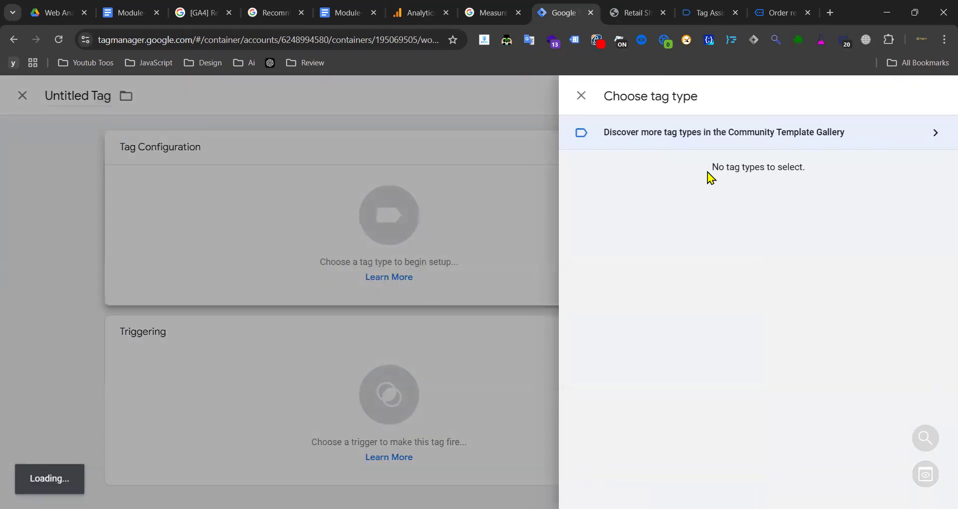
click(650, 201)
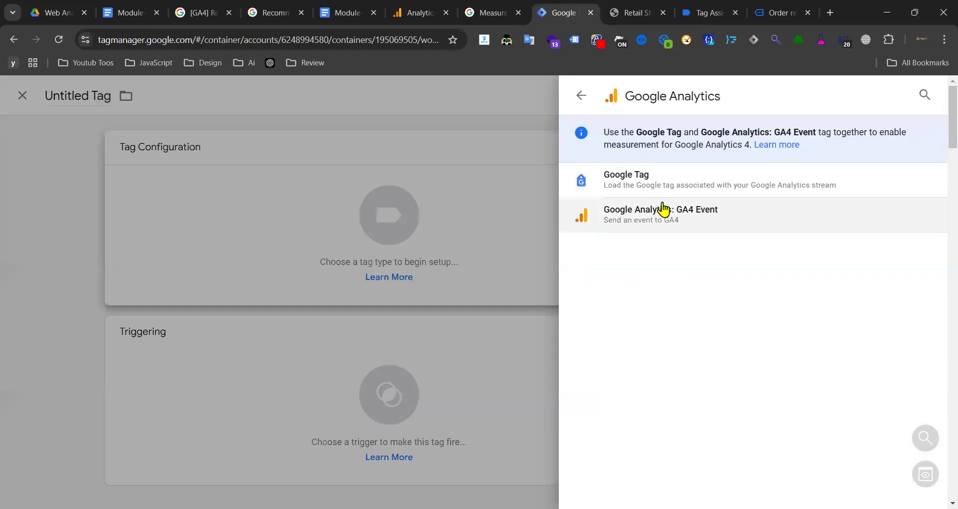
click(663, 219)
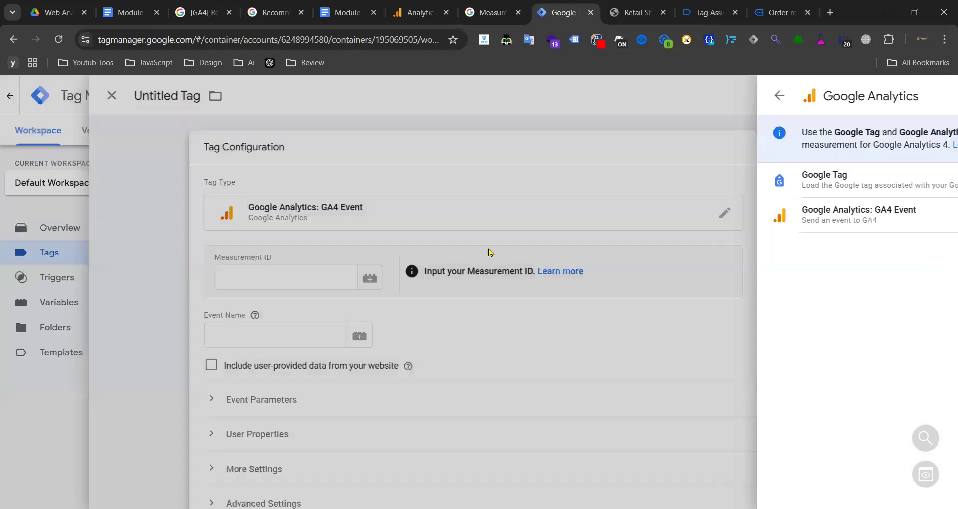
- Set the tag's Measurement ID to {{GA4-Measurement Id}} via the {{ga autocomplete
click(344, 282)
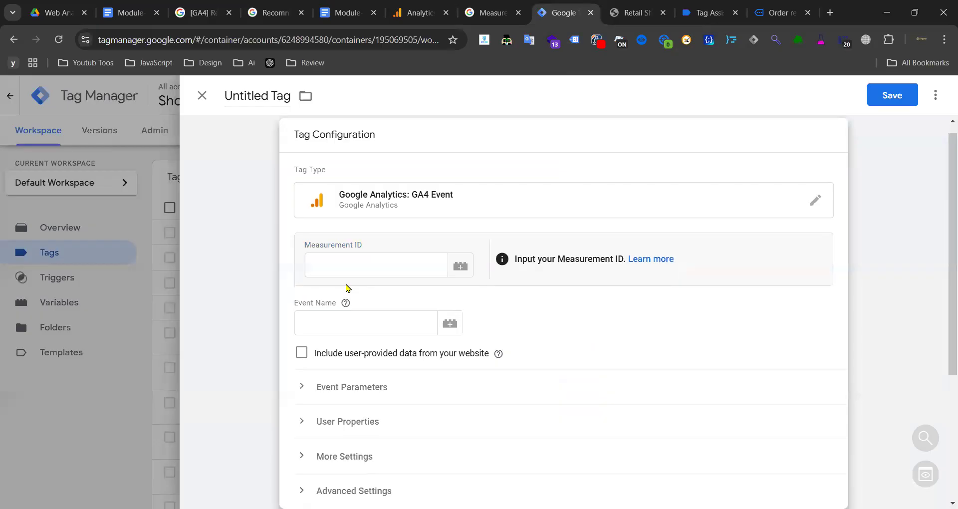
click(391, 262)
click(458, 265)
scroll(396, 221, down, 3)
scroll(272, 250, down, 3)
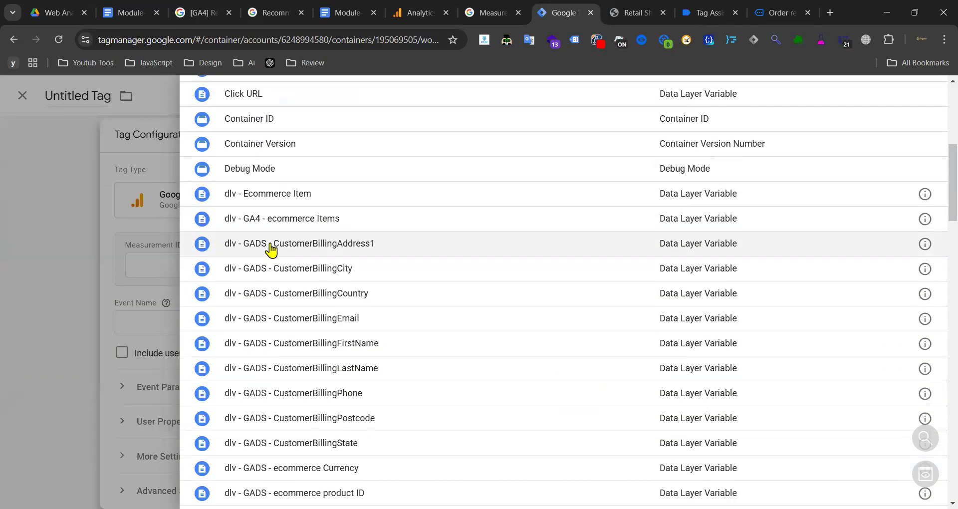
scroll(327, 177, up, 7)
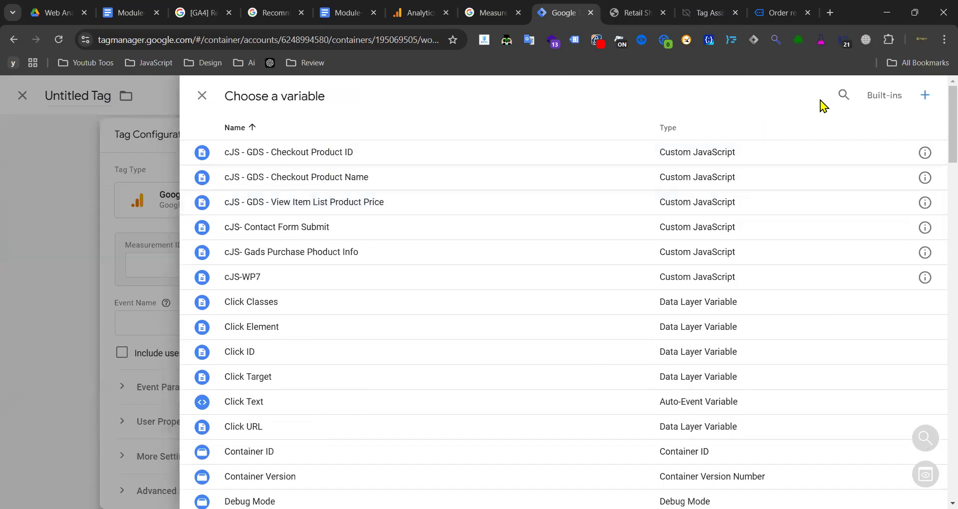
click(202, 95)
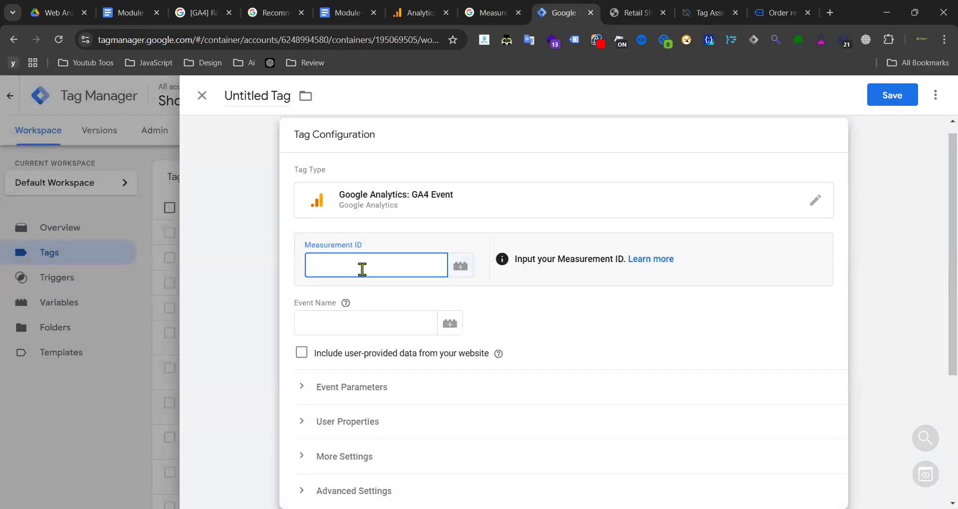
text({{ga4)
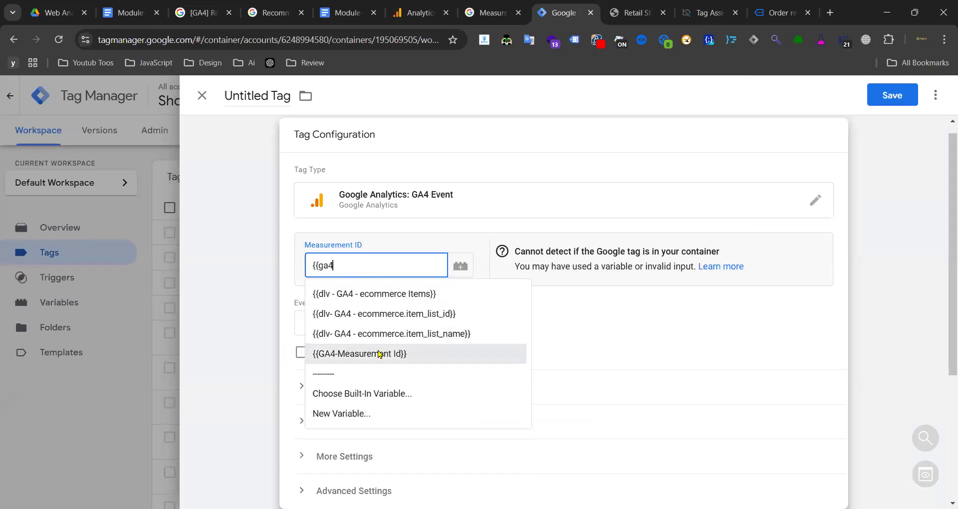
click(371, 352)
click(367, 319)
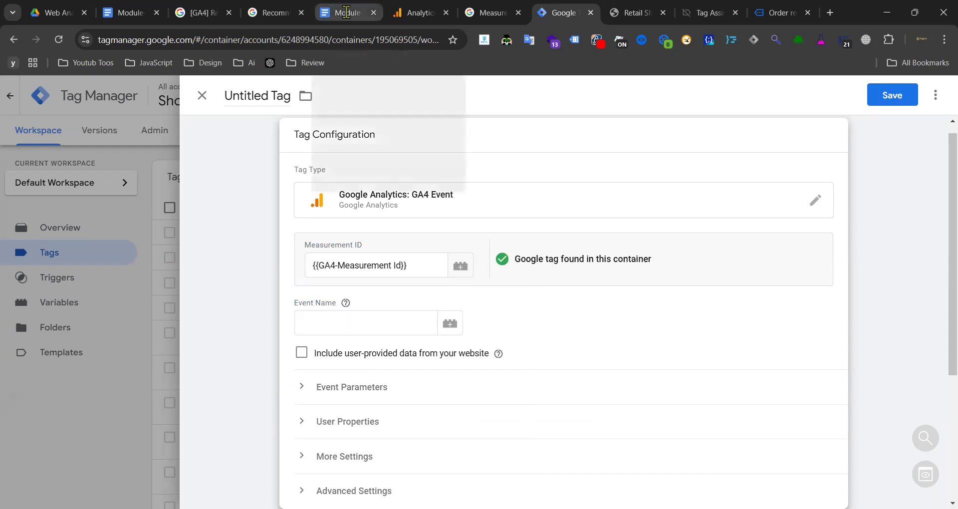
- Copy the event name view_item_list from the GA4 recommended events reference
click(344, 13)
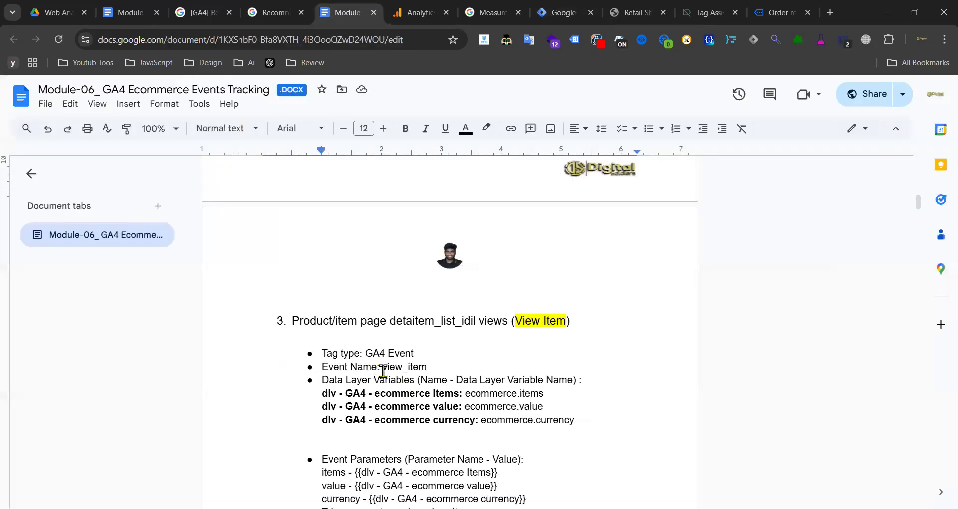
scroll(387, 371, up, 5)
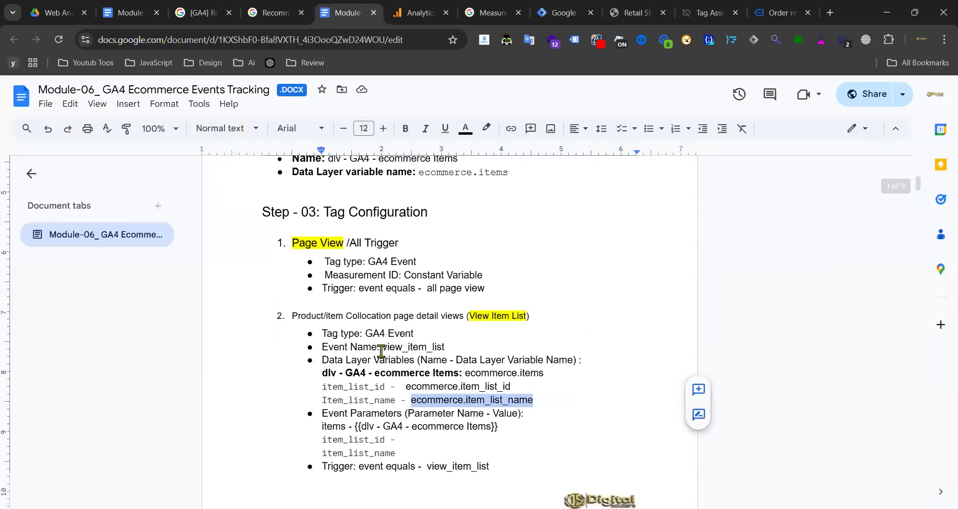
click(389, 347)
drag(389, 346, 449, 346)
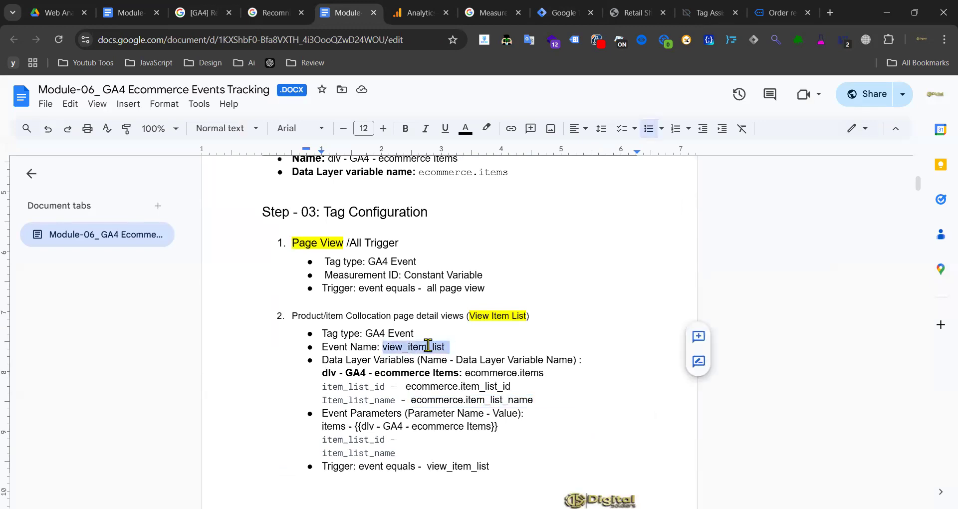
click(428, 346)
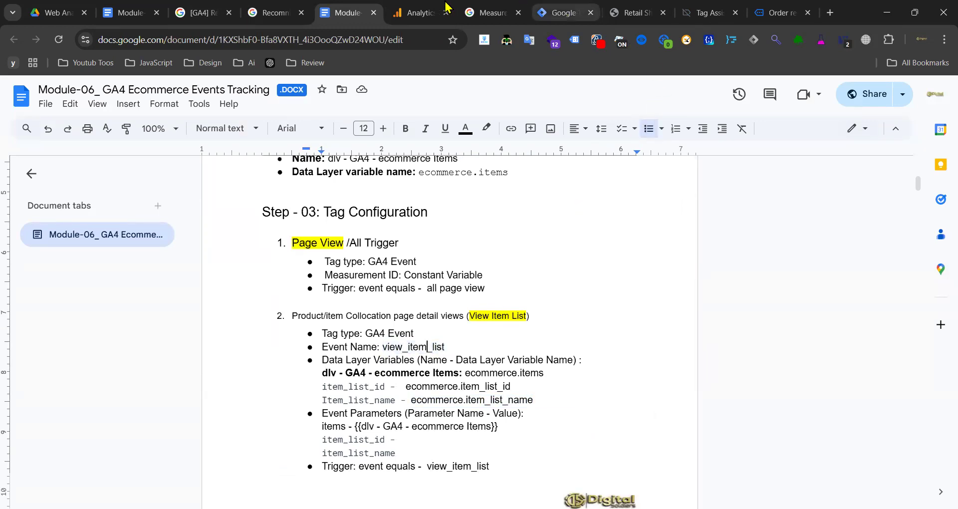
click(284, 15)
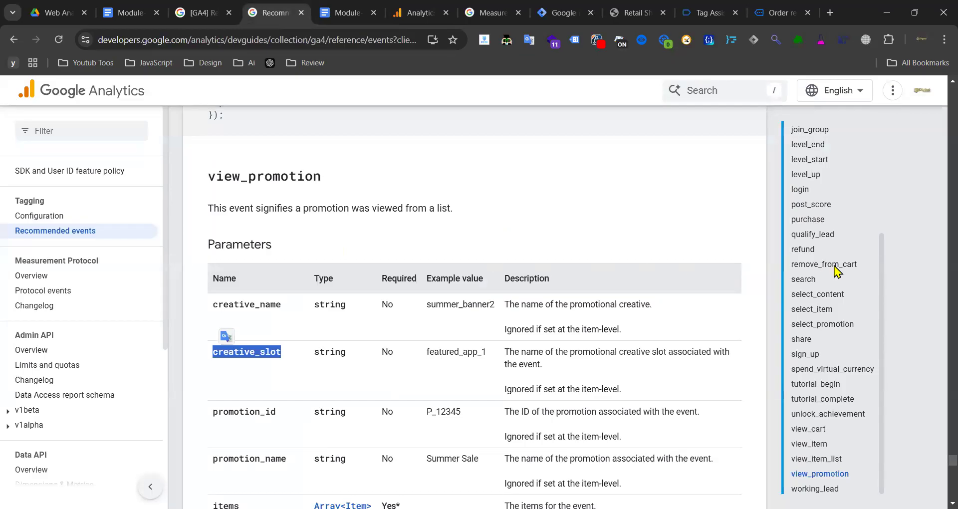
scroll(858, 390, down, 10)
click(823, 458)
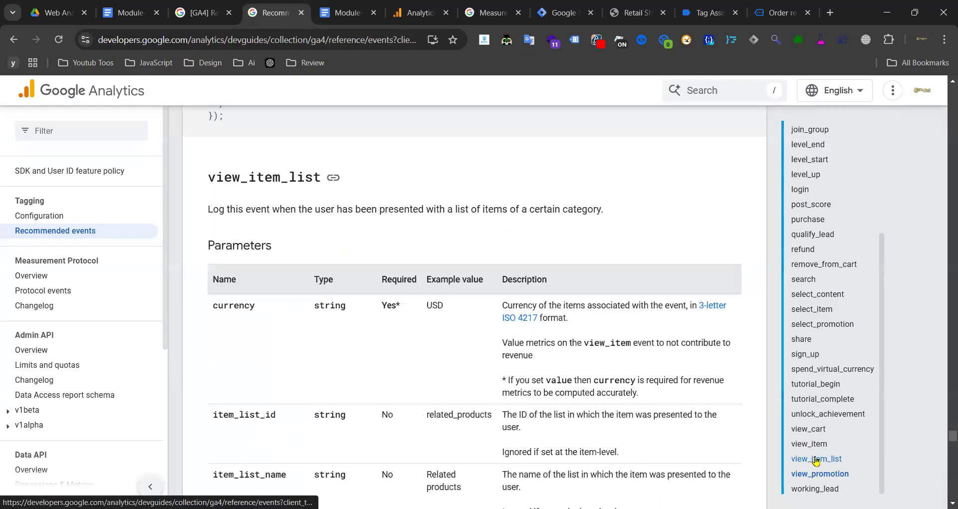
double_click(245, 177)
key(ctrl+c)
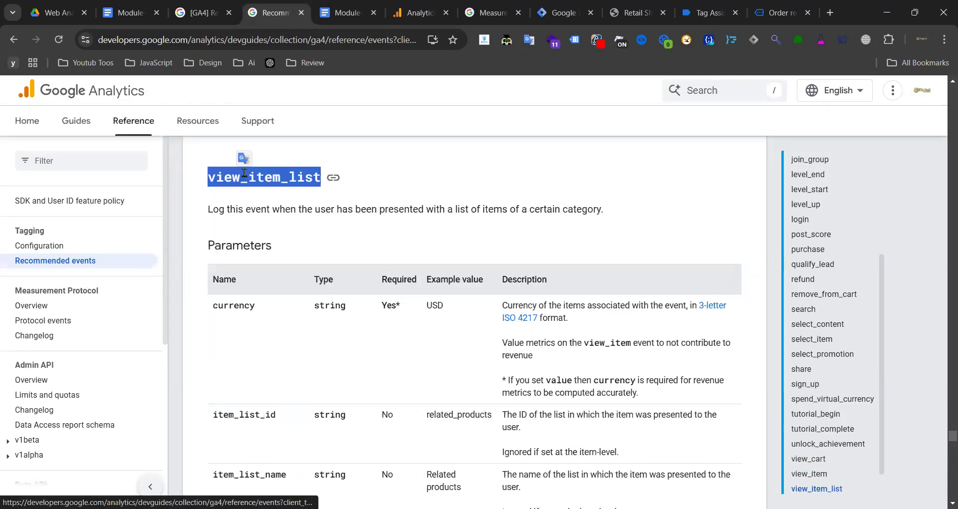
- Enter view_item_list as the Event Name, expand Event Parameters, and keep user-provided data off
click(567, 13)
click(344, 323)
key(ctrl+v)
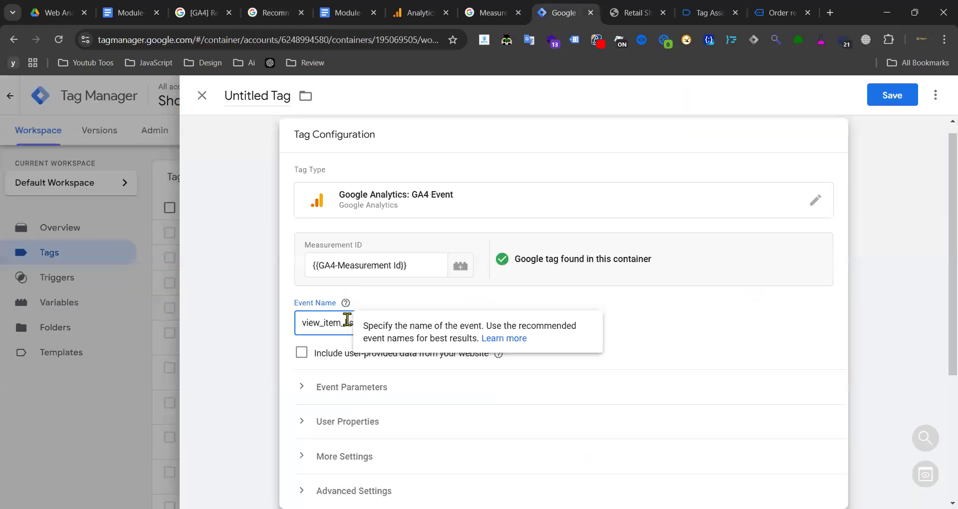
scroll(449, 285, down, 4)
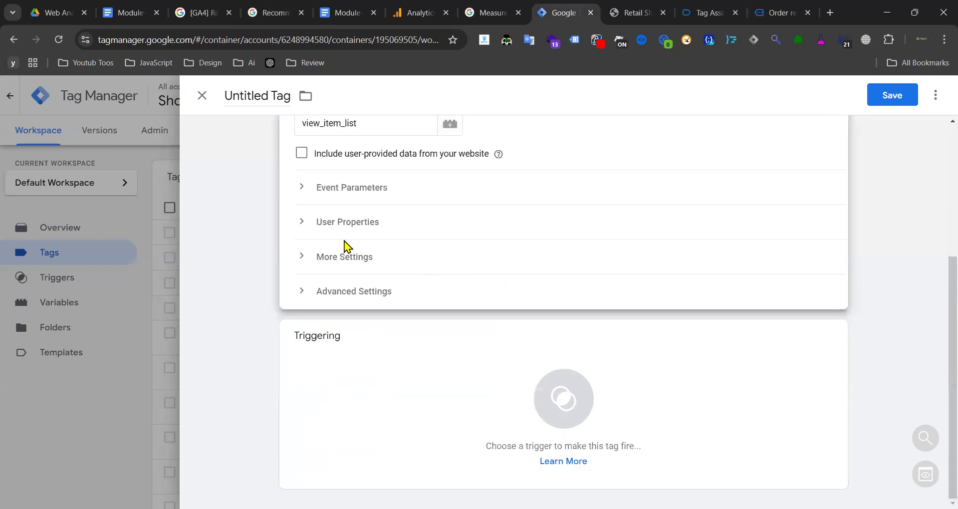
click(321, 190)
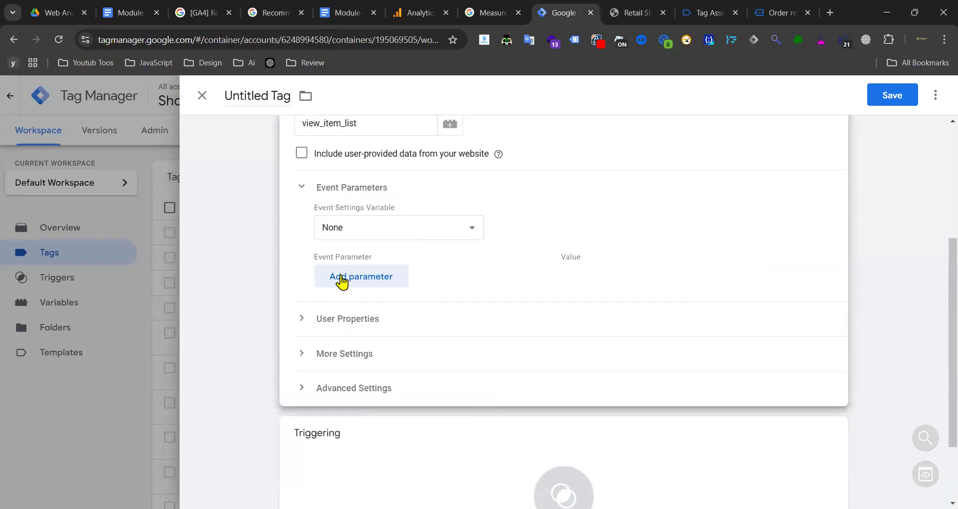
scroll(484, 236, up, 3)
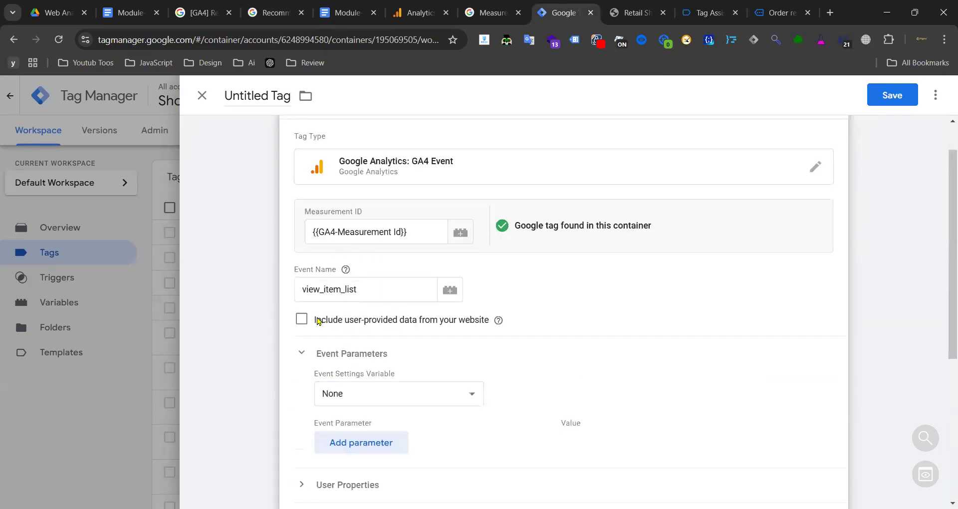
click(301, 321)
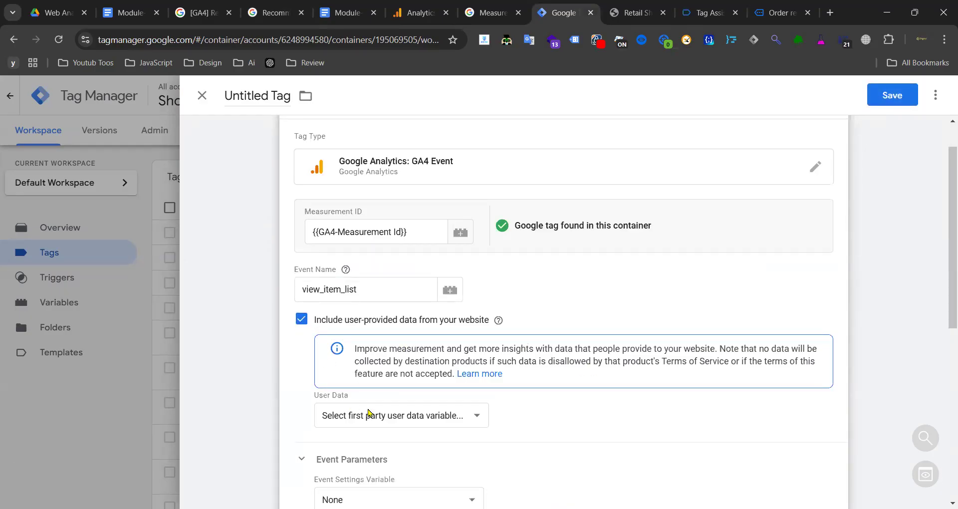
click(392, 417)
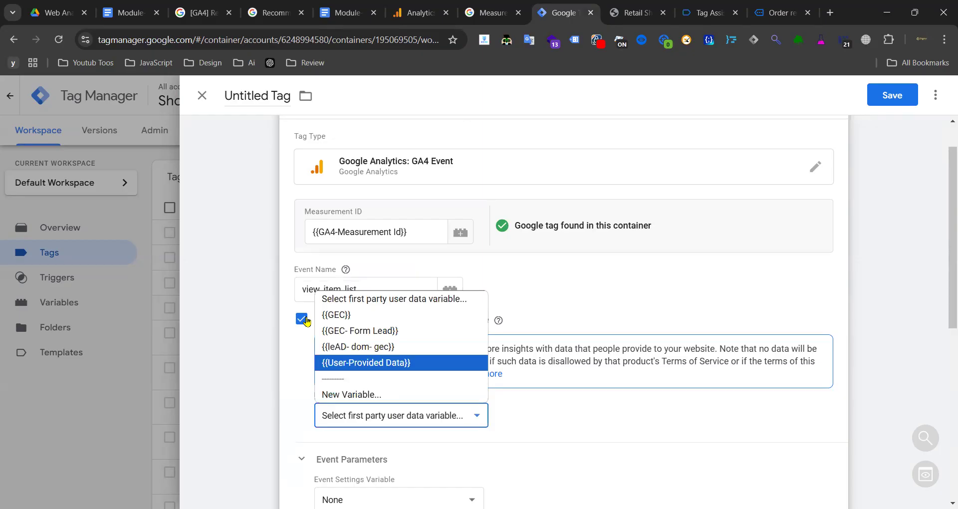
click(301, 320)
scroll(333, 252, down, 5)
- Add an empty event parameter row in the Event Parameters section
scroll(332, 234, up, 3)
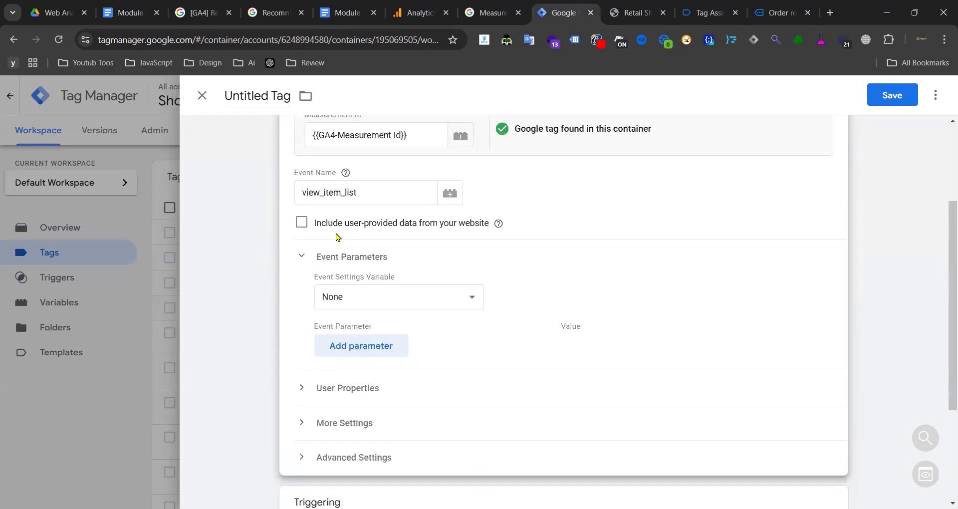
click(323, 393)
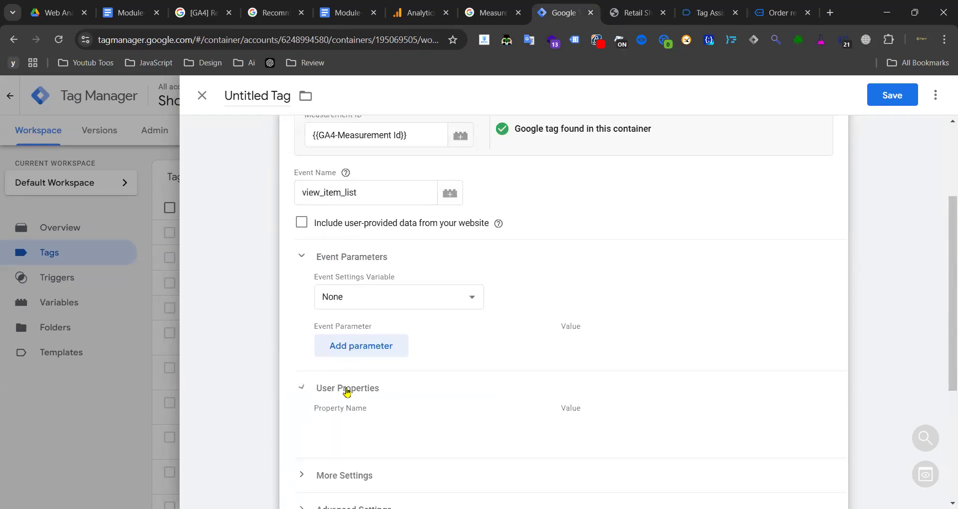
click(327, 389)
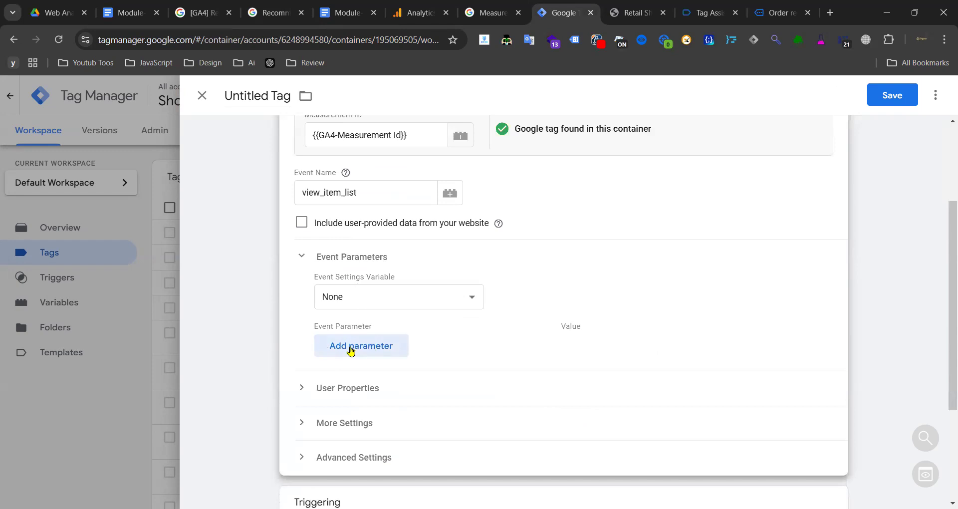
click(350, 351)
click(363, 356)
- Name the first event parameter item_list_id, copied from the GA4 events reference
click(347, 12)
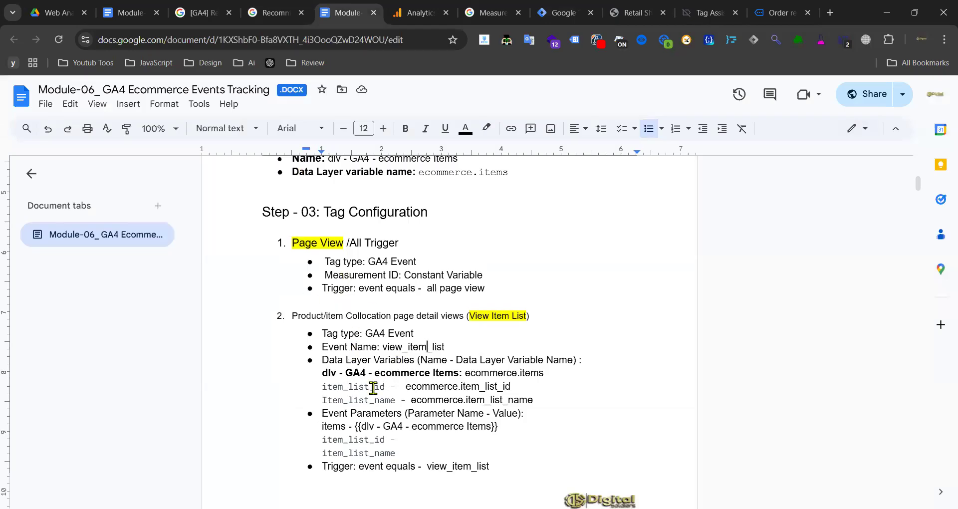
drag(387, 440, 316, 438)
key(ctrl+c)
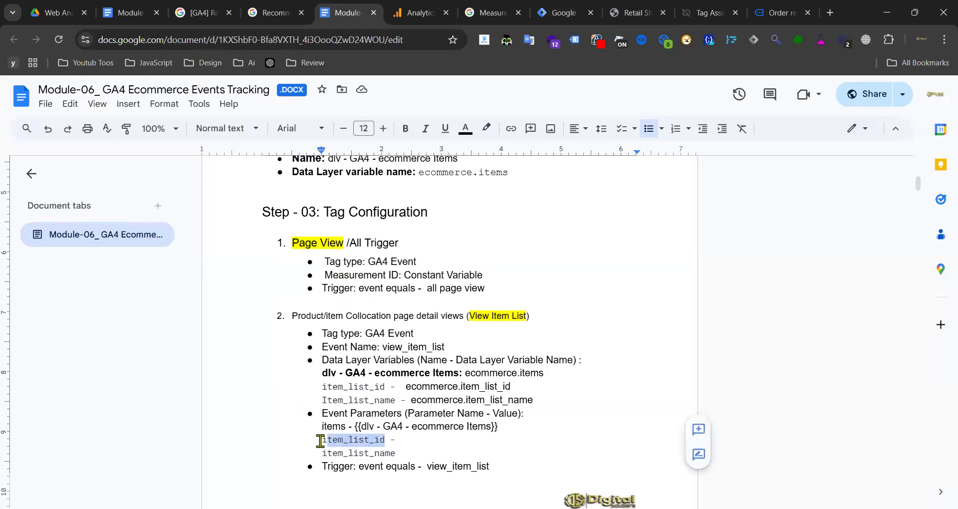
drag(396, 453, 324, 426)
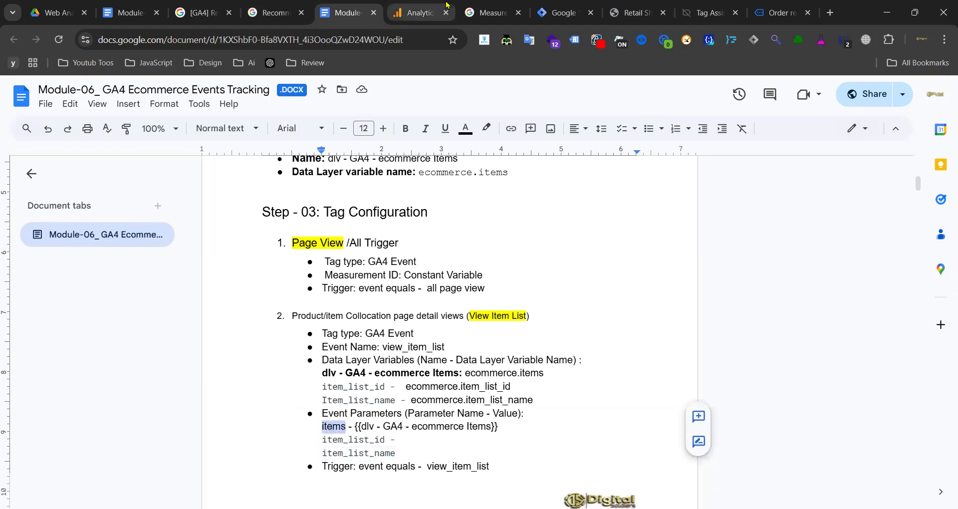
click(272, 13)
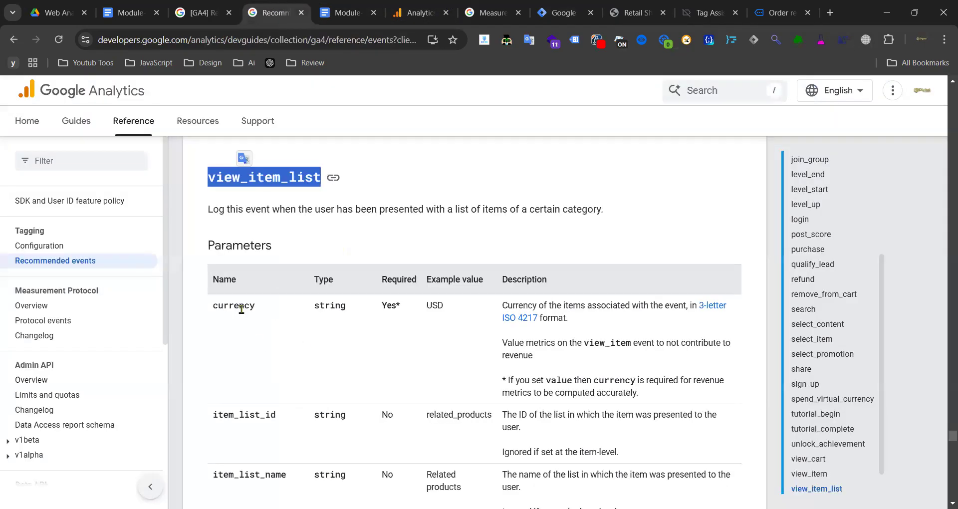
scroll(241, 309, down, 3)
scroll(281, 312, up, 3)
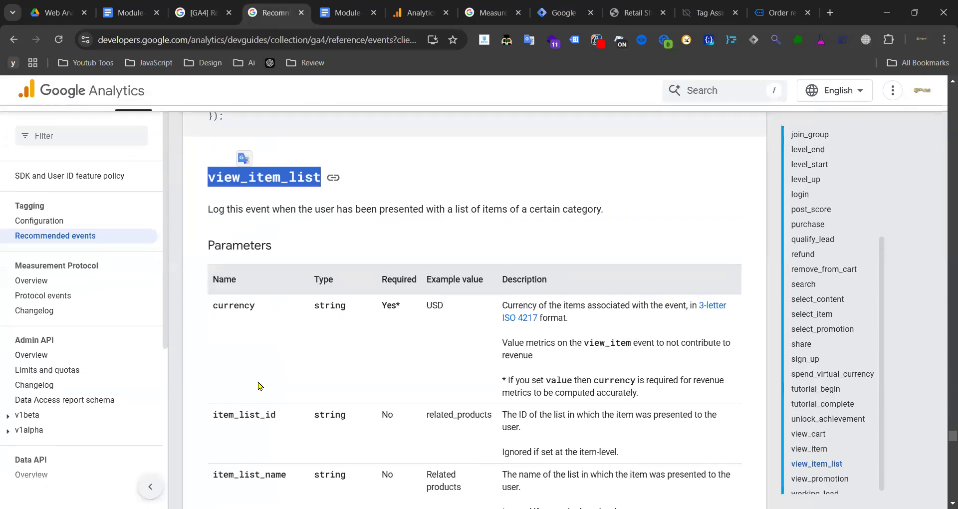
double_click(250, 414)
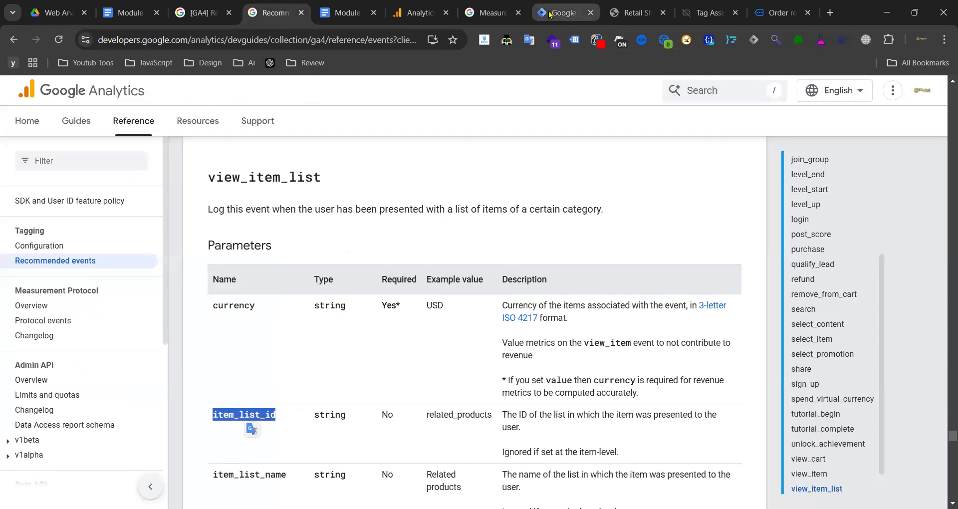
click(549, 14)
key(ctrl+v)
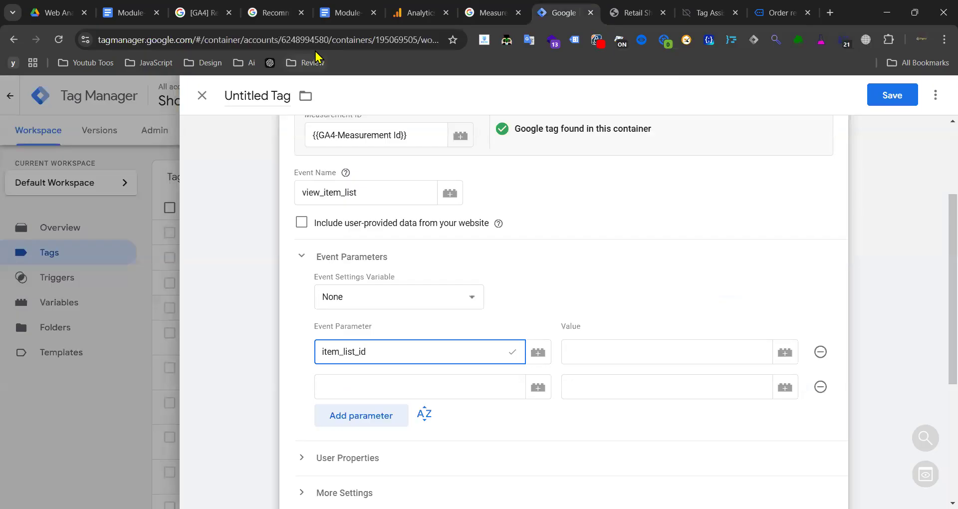
- Add item_list_name as the second event parameter
click(344, 13)
click(275, 13)
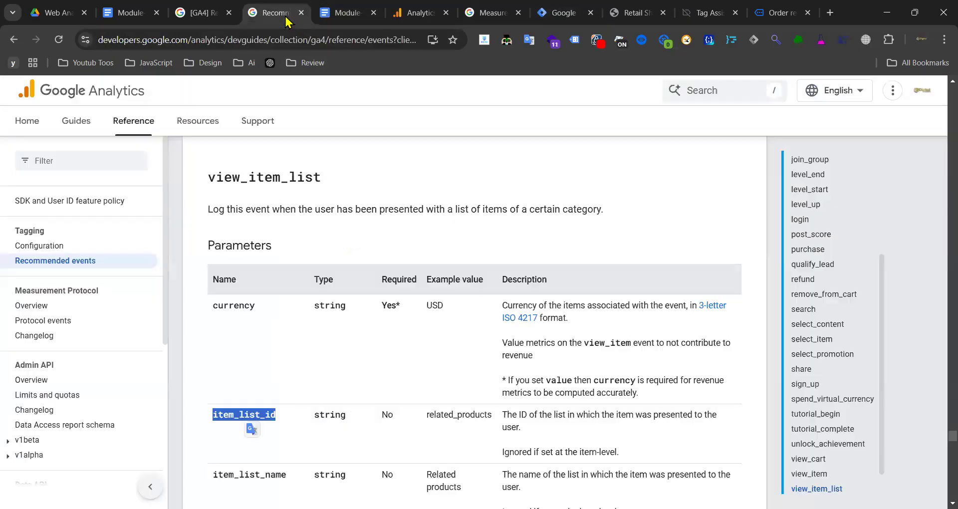
double_click(241, 476)
key(ctrl+c)
click(559, 13)
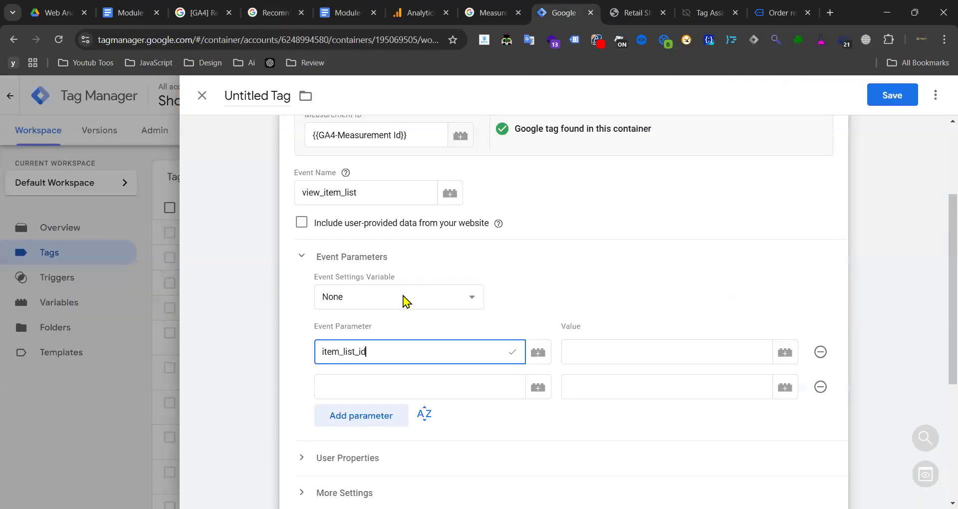
click(354, 388)
key(ctrl+v)
- Add items as the third event parameter
click(345, 13)
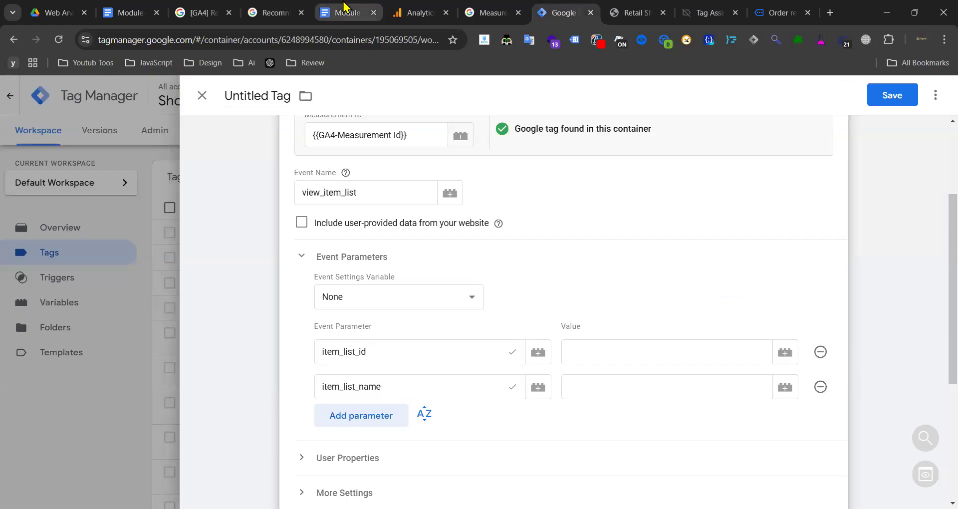
click(275, 13)
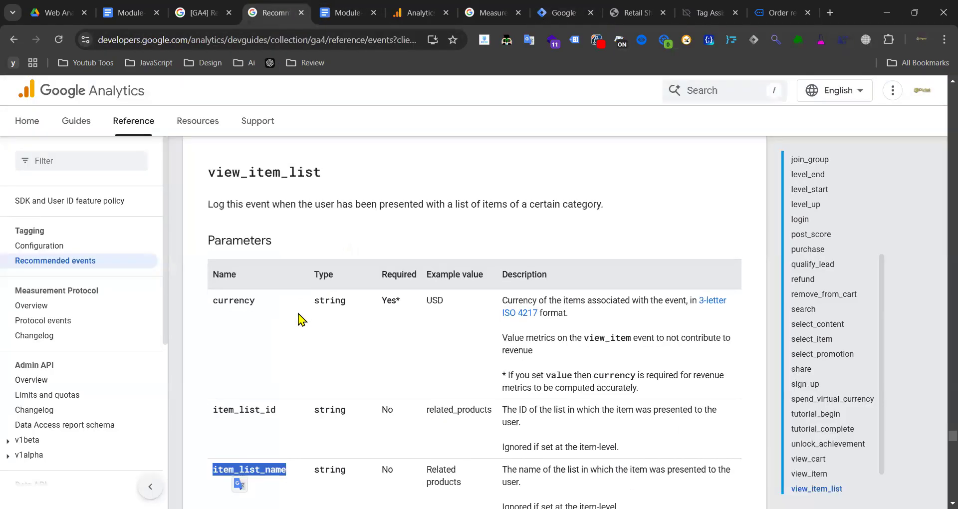
scroll(220, 371, down, 3)
double_click(223, 368)
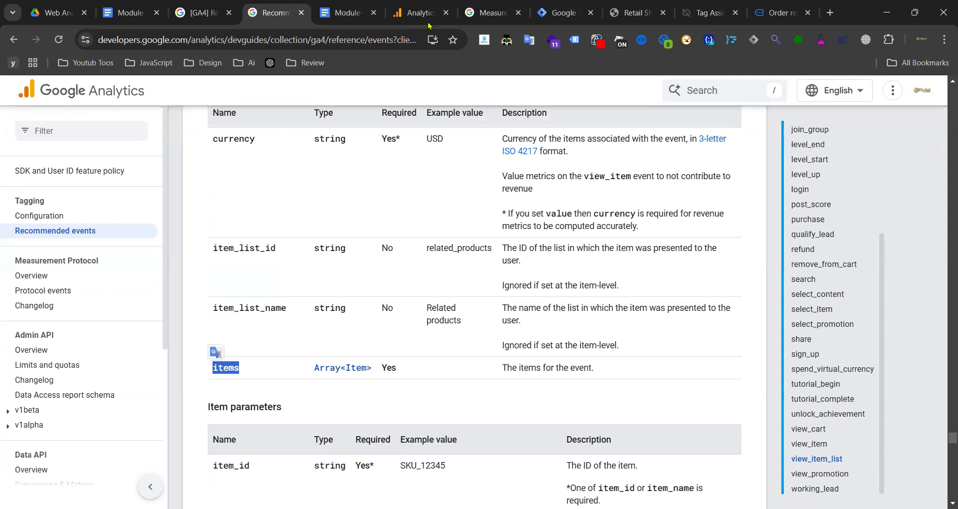
click(562, 13)
click(355, 422)
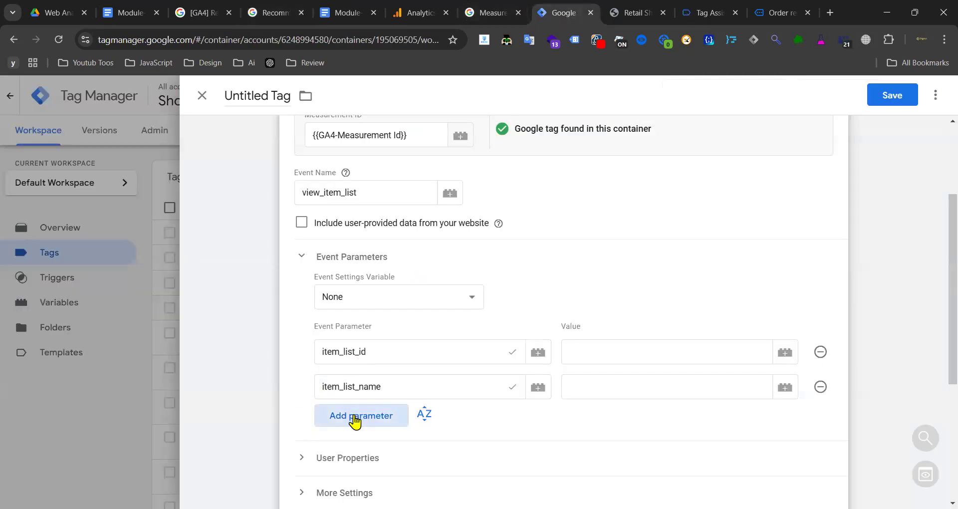
text(items)
- Add currency as the fourth event parameter
click(275, 12)
scroll(296, 234, up, 3)
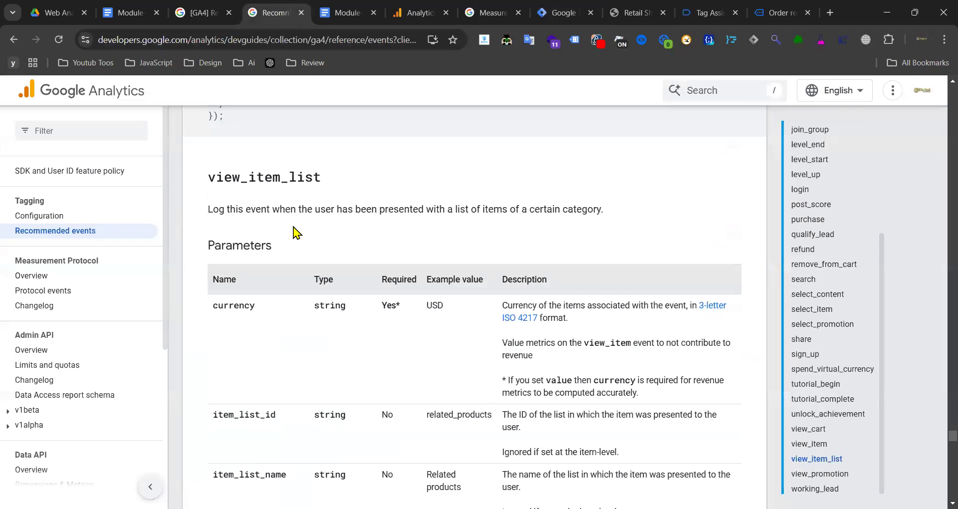
double_click(240, 304)
key(ctrl+c)
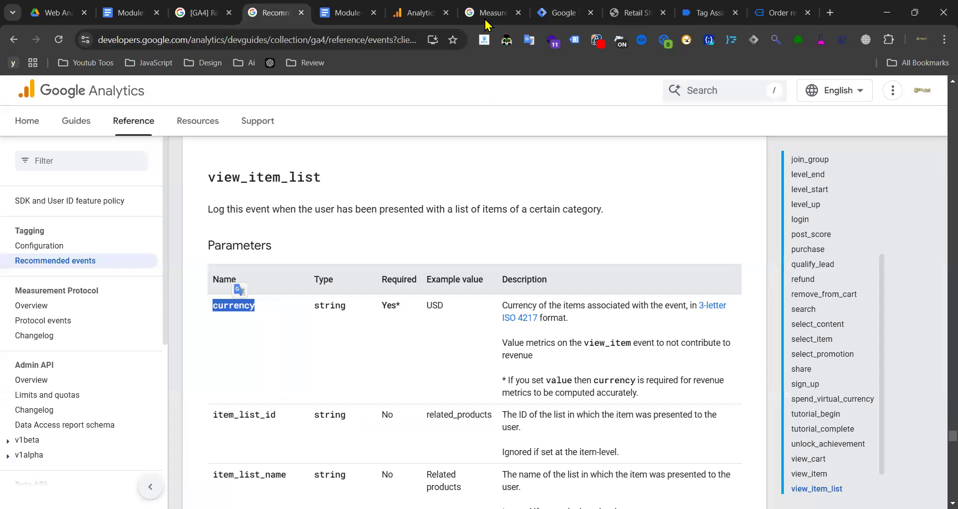
click(561, 12)
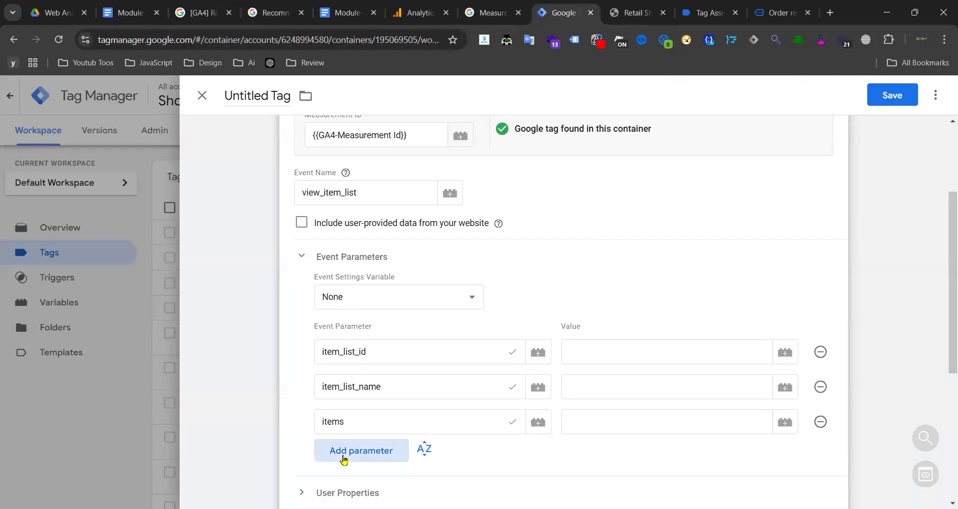
click(367, 452)
key(ctrl+v)
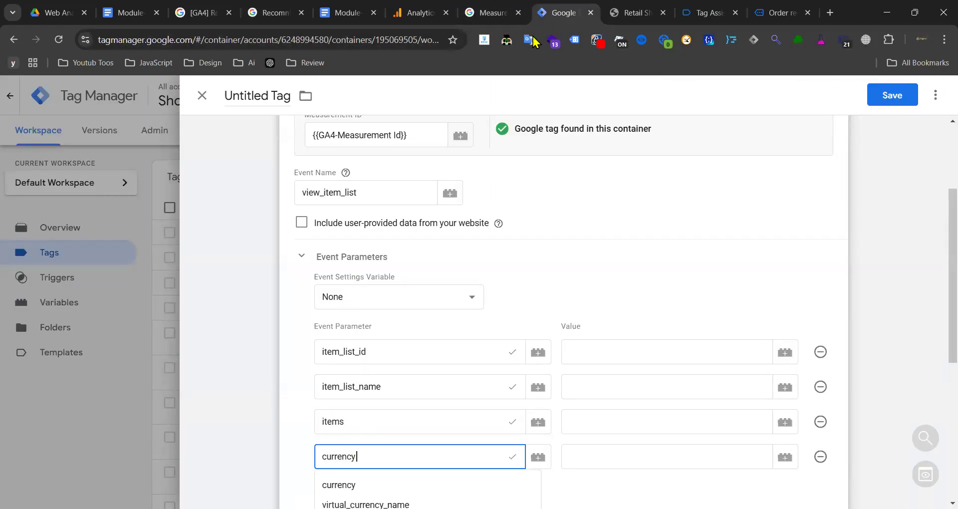
click(634, 350)
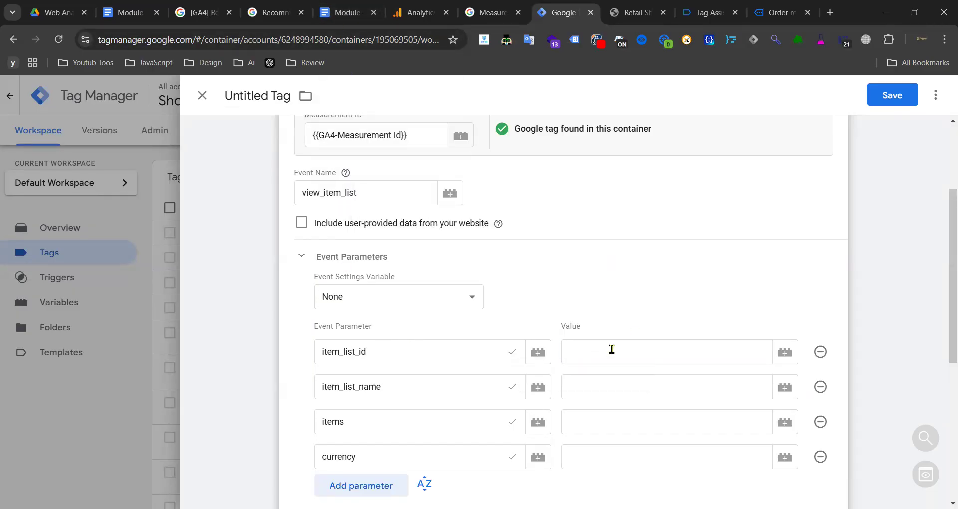
- Map item_list_name to its dlv variable and items to the GA4 ecommerce Items variable
text({{)
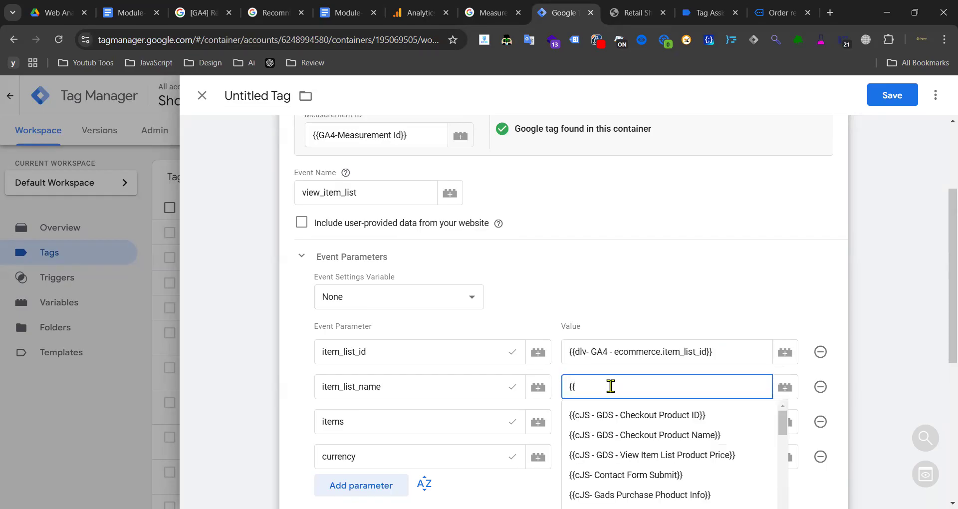
text(item_list_name)
key(Return)
scroll(590, 379, down, 4)
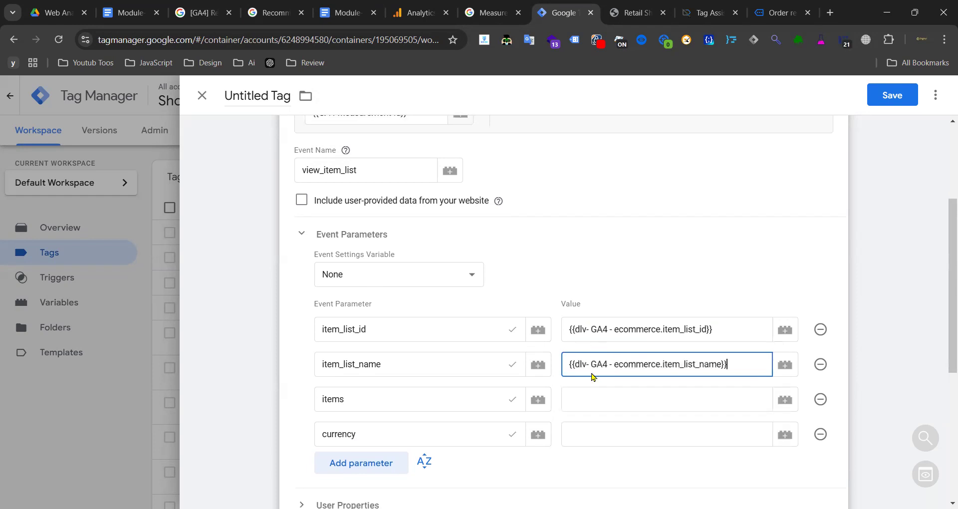
click(585, 258)
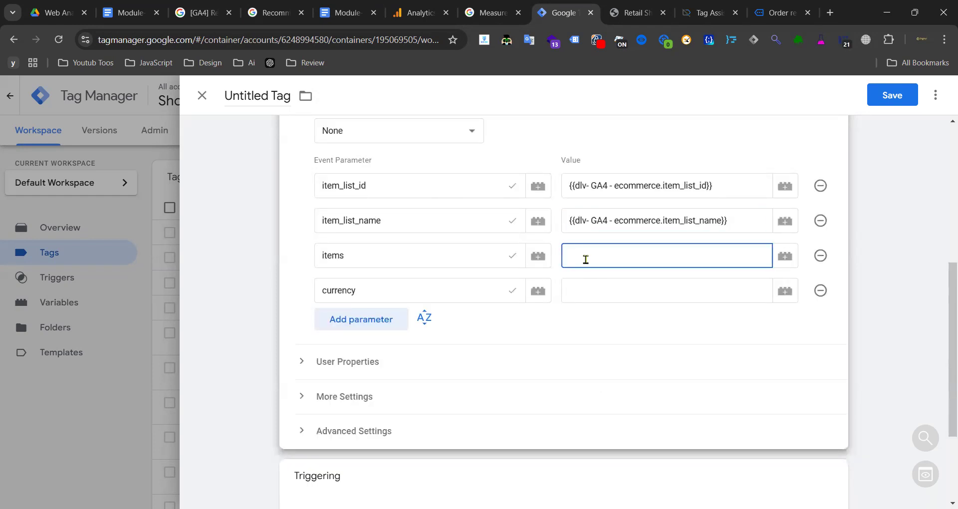
text({{GA$)
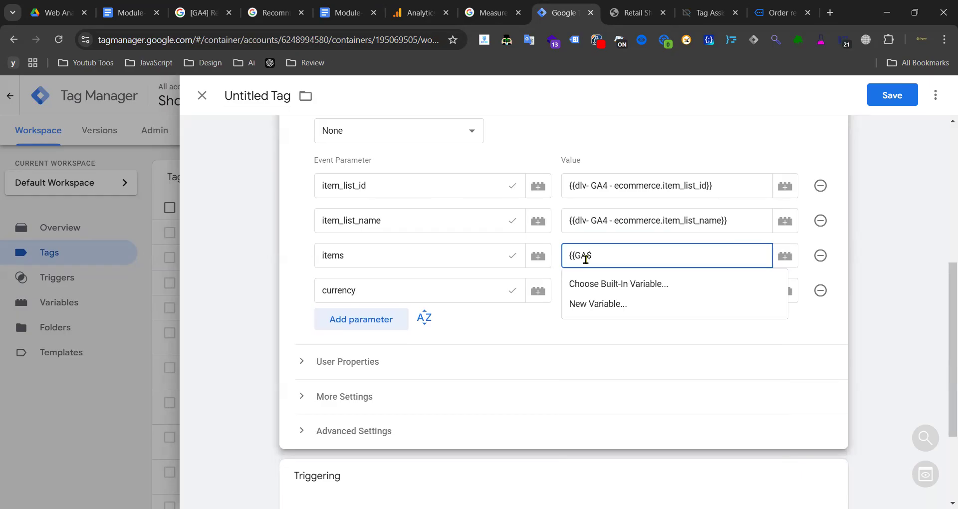
key(BackSpace)
text(4)
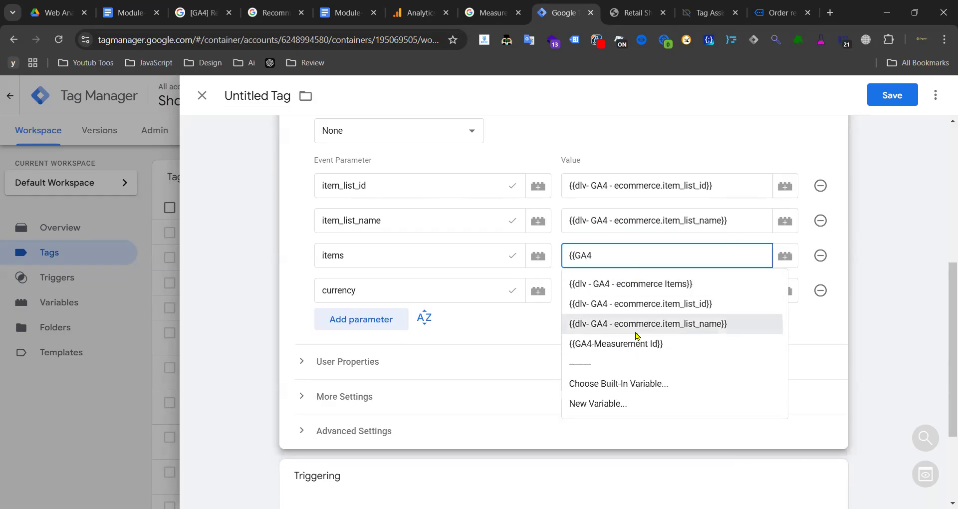
click(634, 288)
- Set the currency parameter's value to the GADS ecommerce Currency variable
click(576, 291)
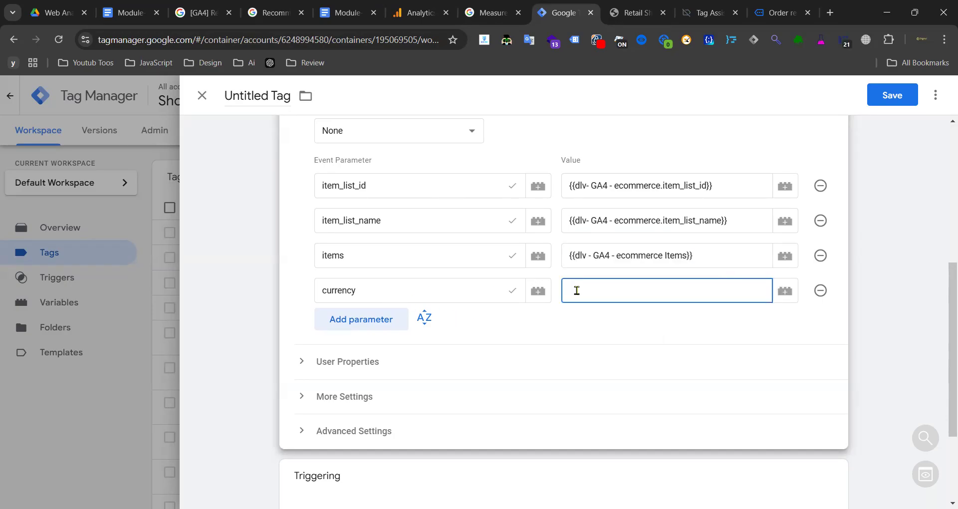
text({{c)
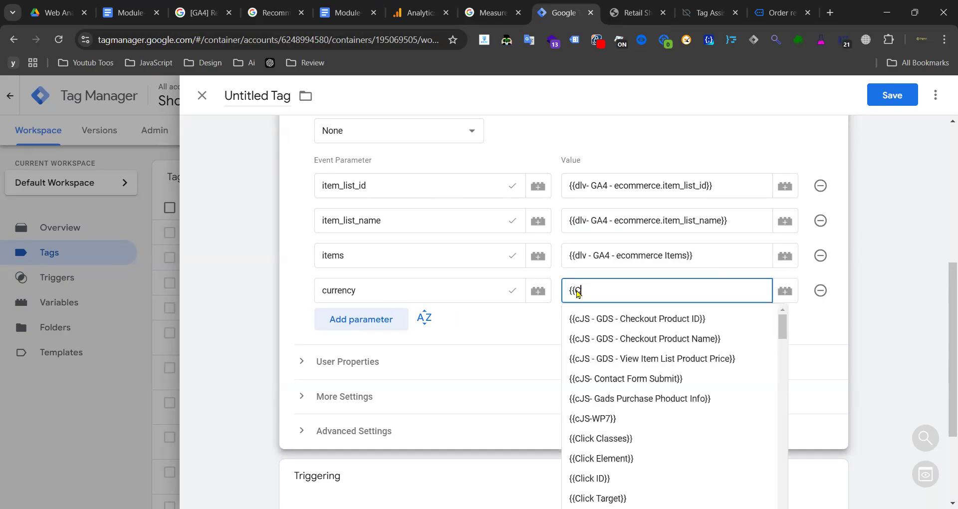
click(610, 336)
click(607, 294)
text(Cur)
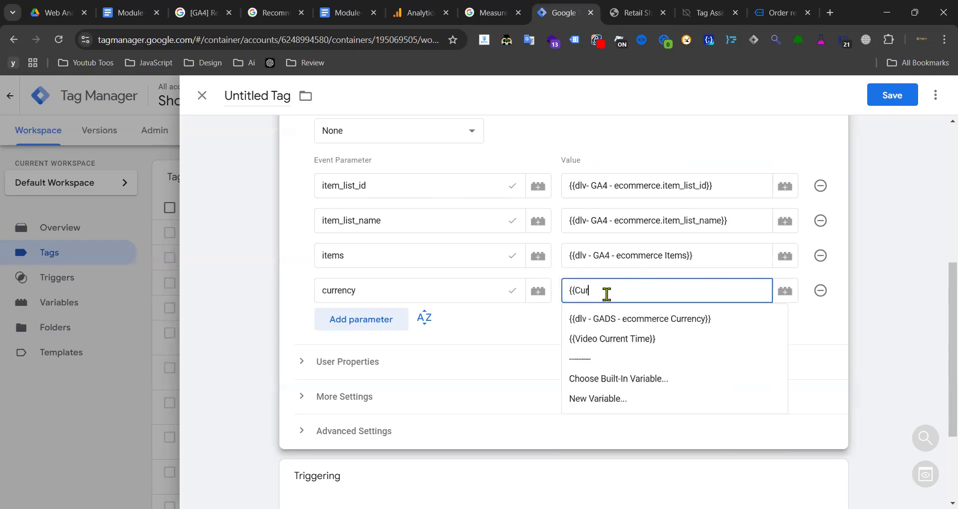
click(644, 324)
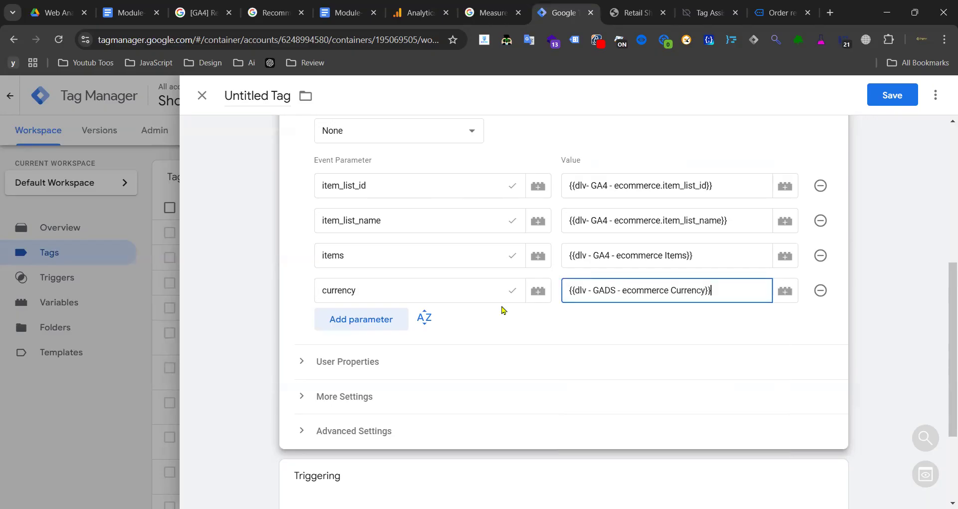
click(633, 13)
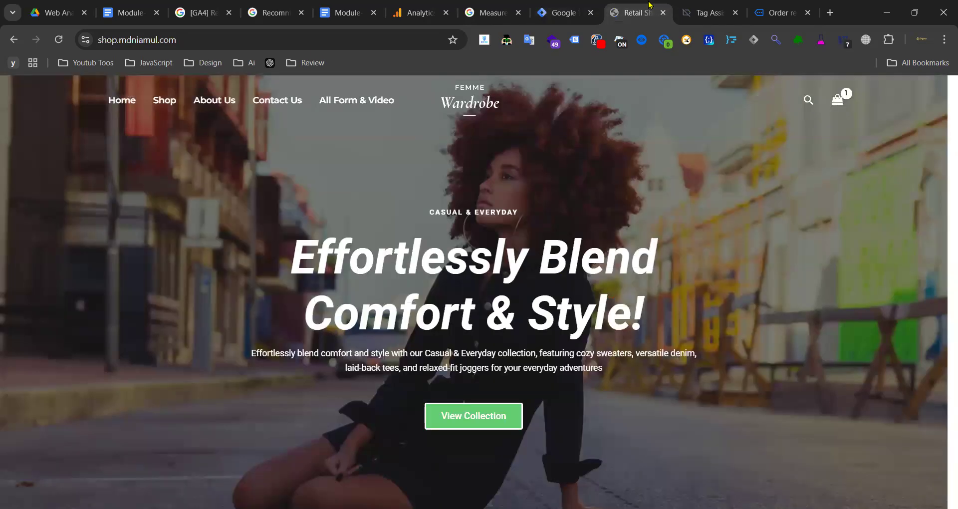
- Confirm the view_item_list event in Tag Assistant, then fire the tag on the View Item List trigger
click(706, 12)
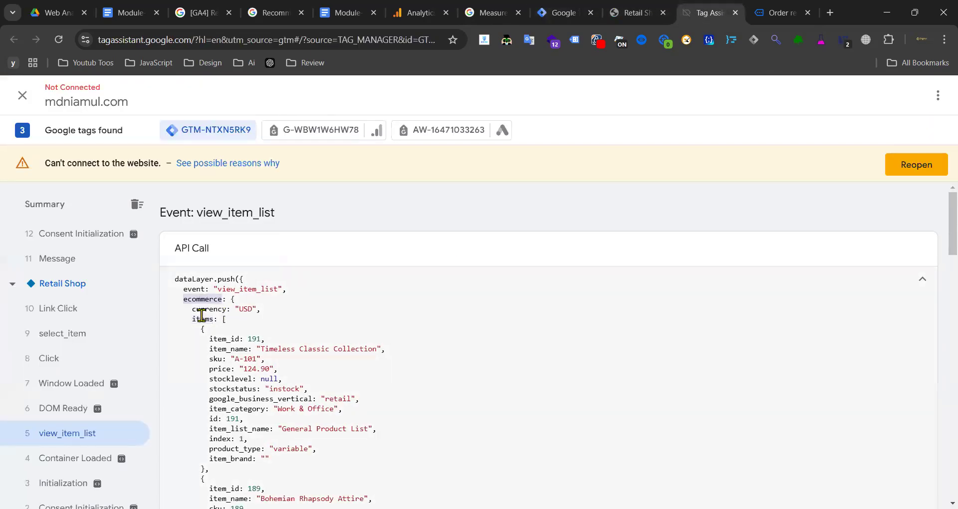
click(562, 13)
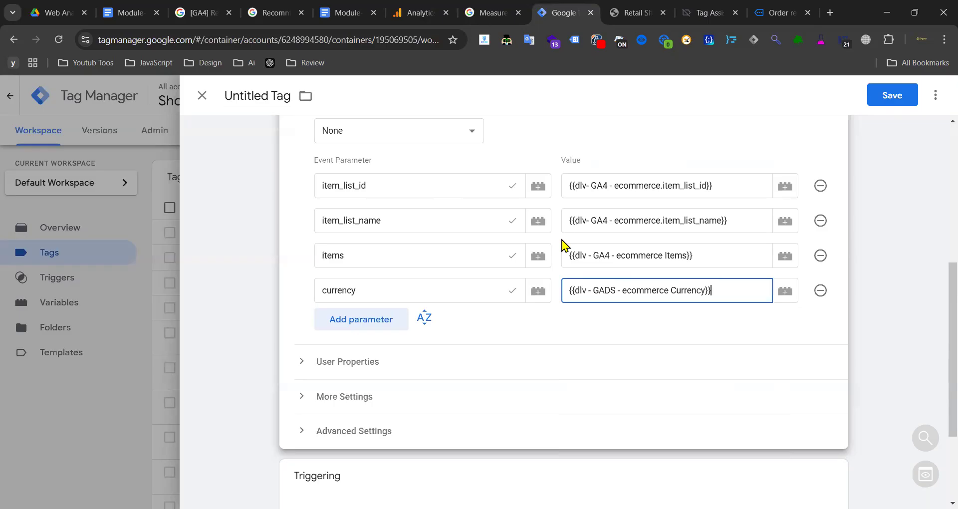
scroll(459, 320, down, 3)
click(560, 391)
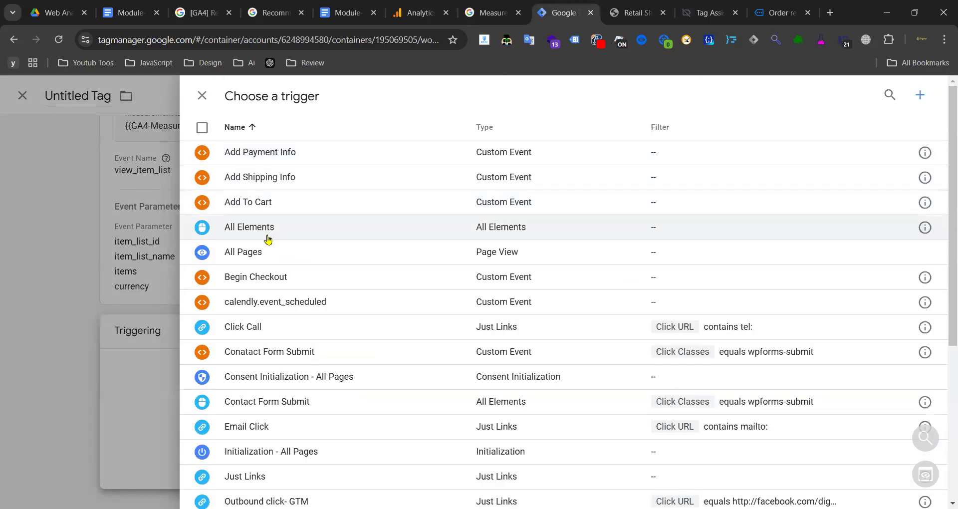
scroll(272, 250, down, 5)
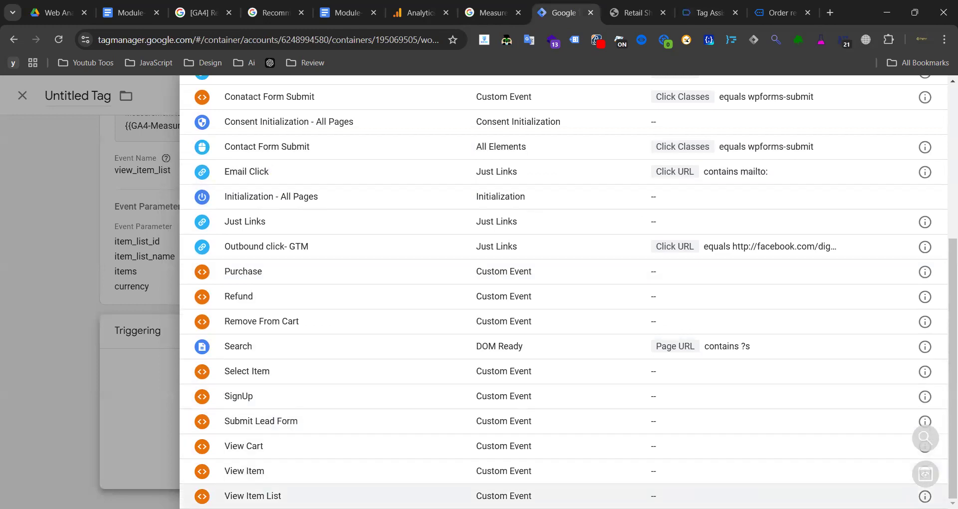
click(269, 495)
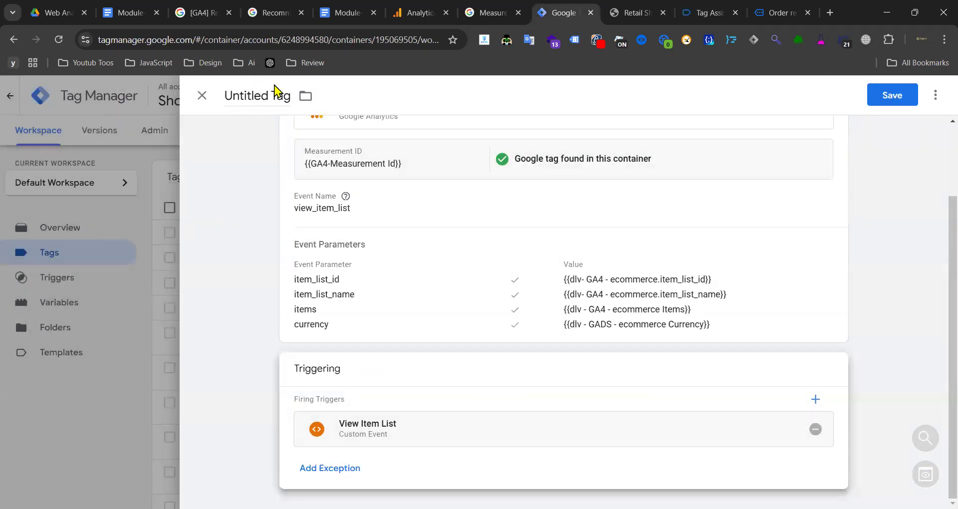
triple_click(238, 93)
- Name the tag 'GA4 - Event - View Item List' and save it
text(GA4)
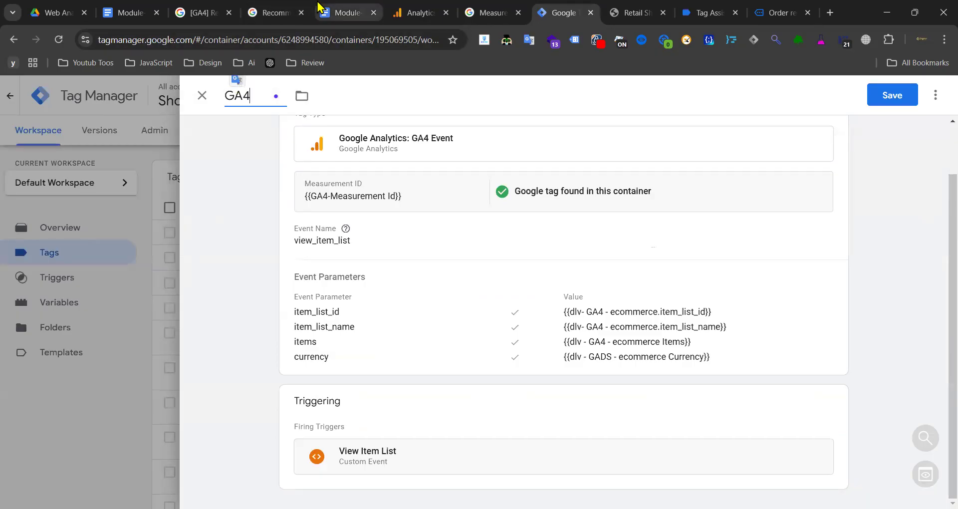
click(344, 13)
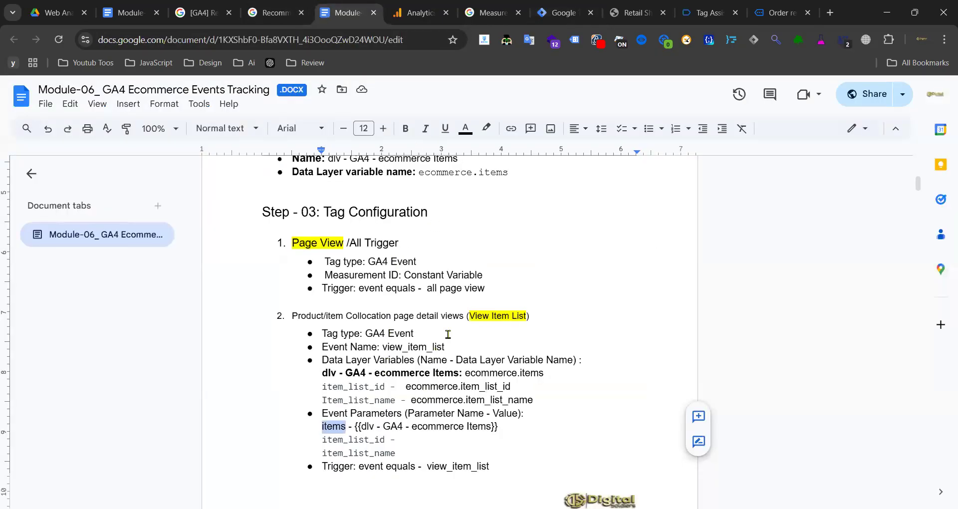
scroll(433, 336, down, 6)
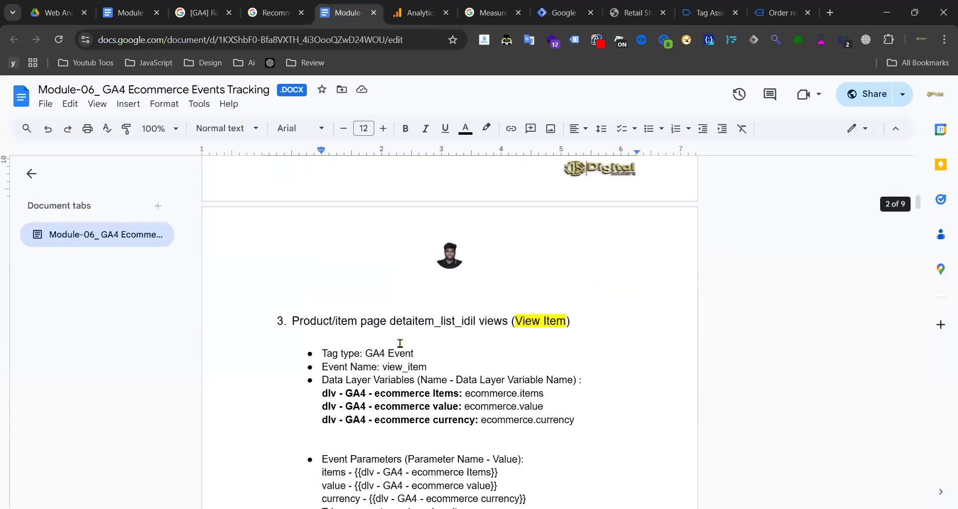
scroll(422, 269, up, 6)
click(564, 12)
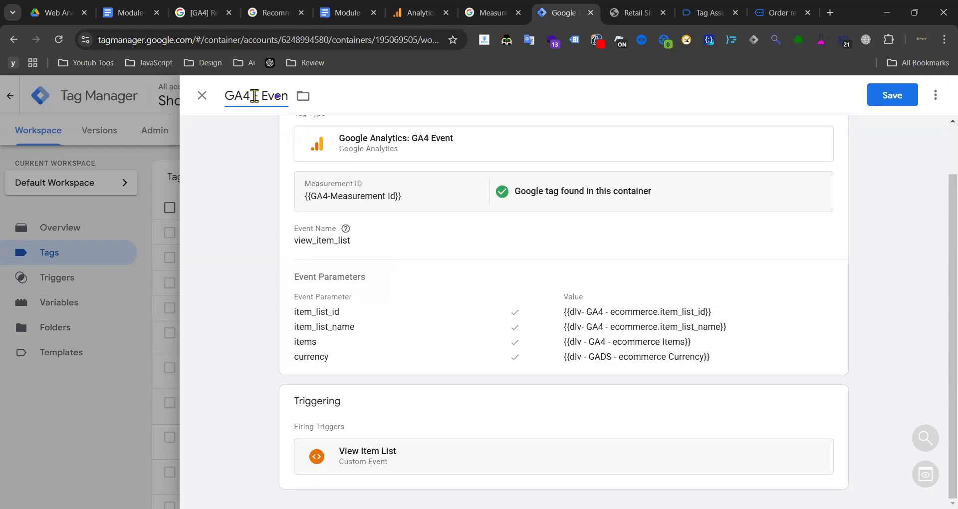
text(t - View I)
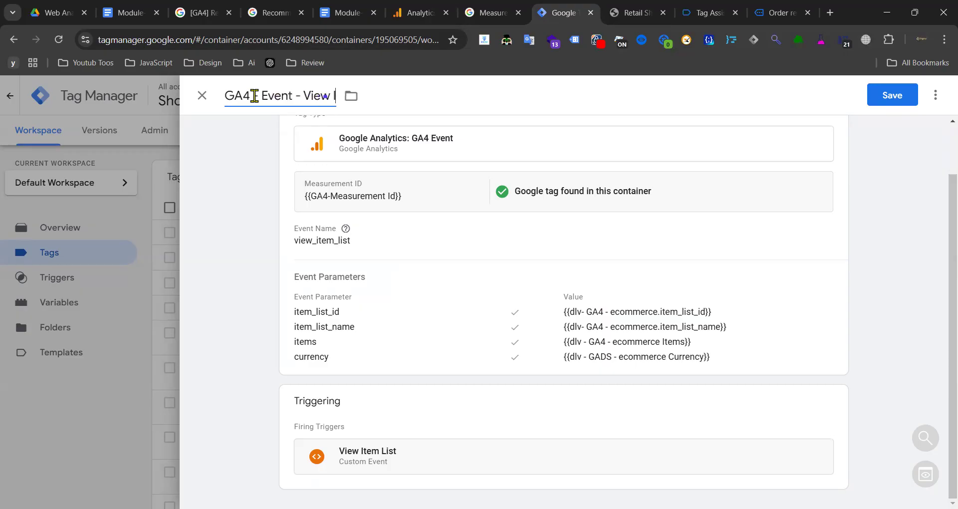
text(tem Li)
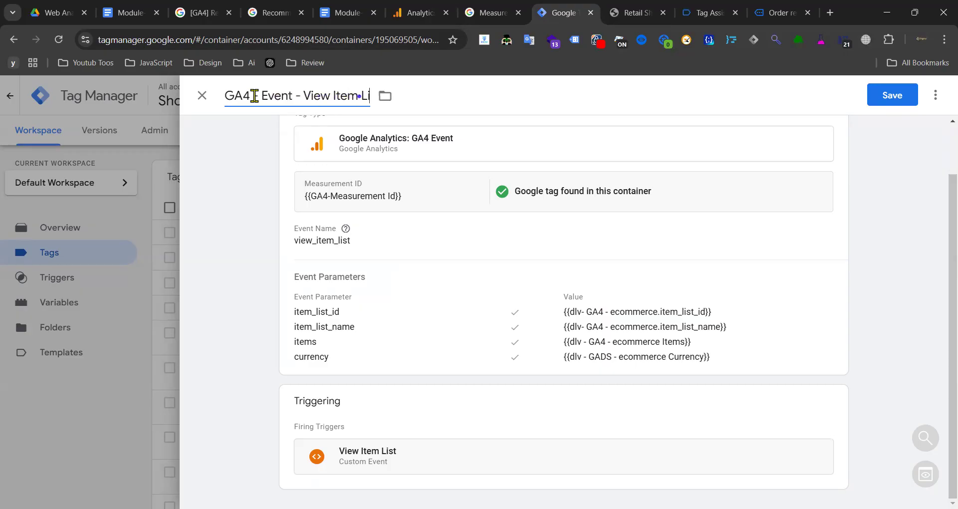
text(st Tag)
key(BackSpace)
key(BackSpace)
key(BackSpace)
key(BackSpace)
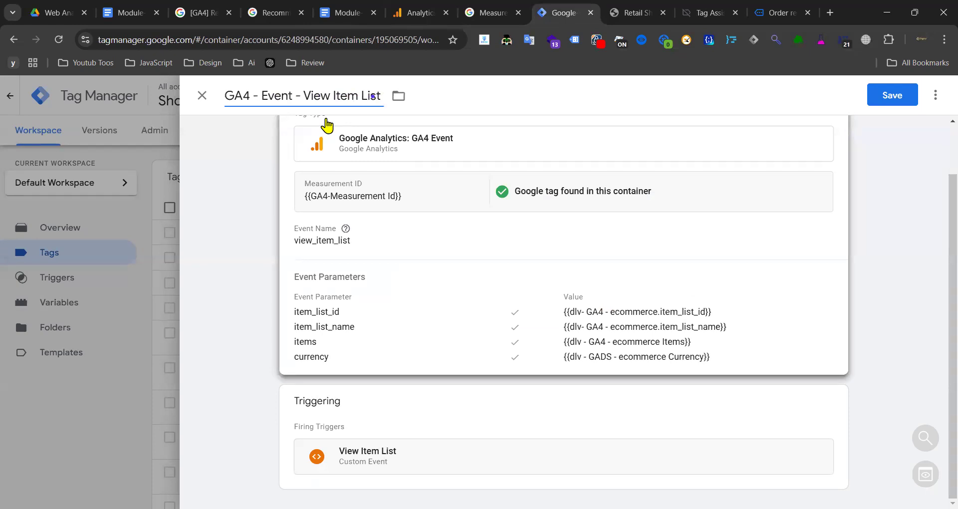
click(887, 98)
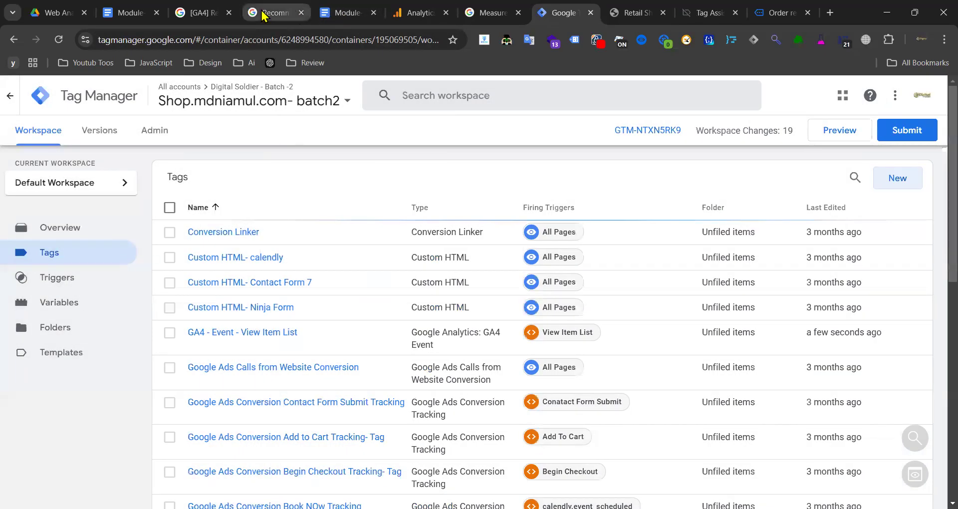
- Check the ecommerce notes, then return to the GA4 view_item_list reference
click(264, 15)
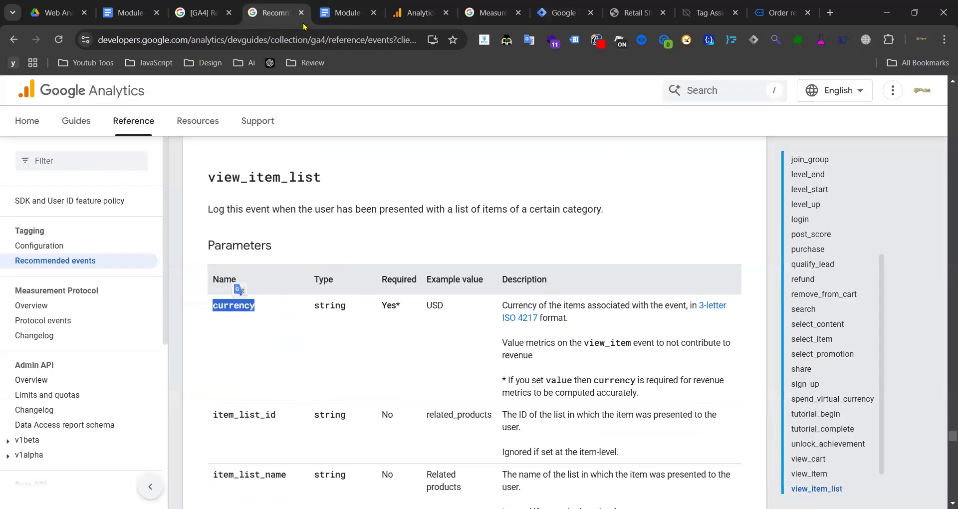
click(348, 12)
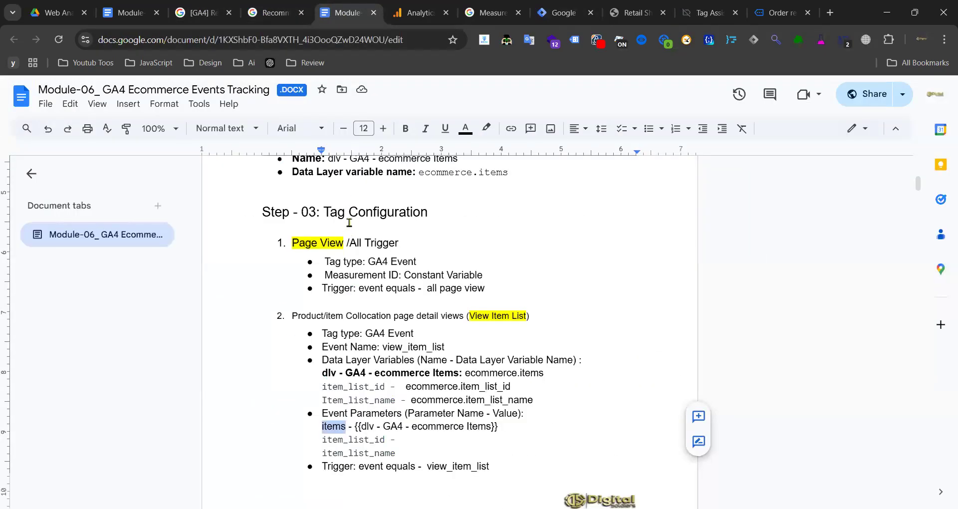
scroll(349, 222, down, 7)
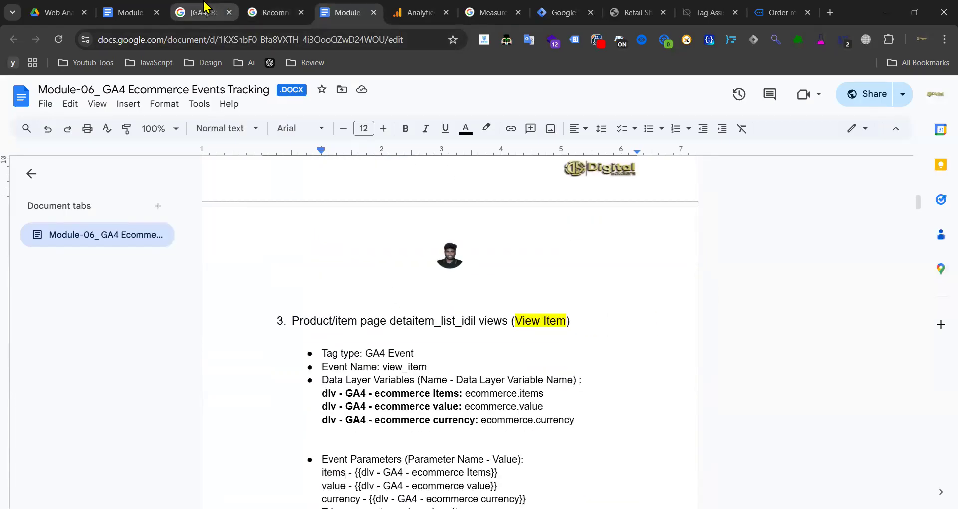
key(ctrl+shift+Tab)
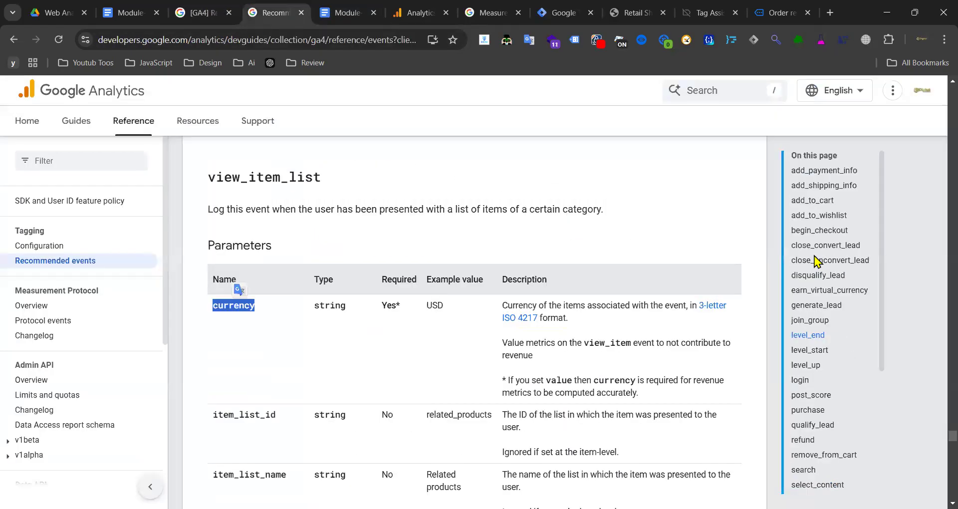
scroll(828, 240, down, 5)
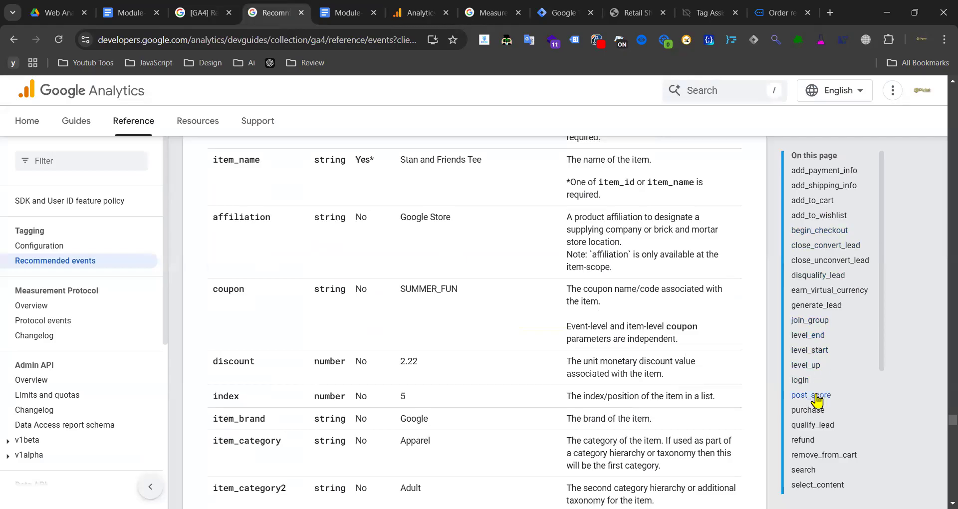
- Look up select_item's item_list_id and item_list_name parameters in the GA4 events reference
scroll(816, 456, down, 3)
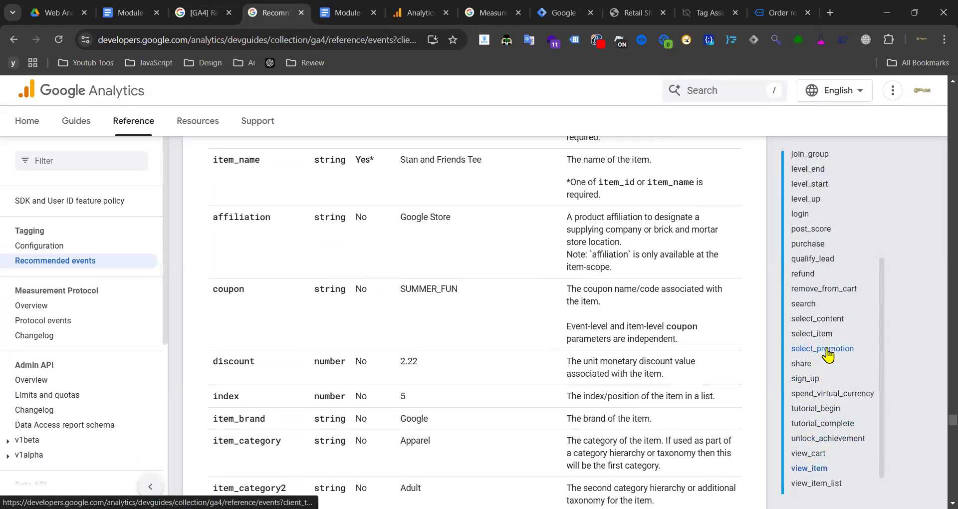
click(813, 334)
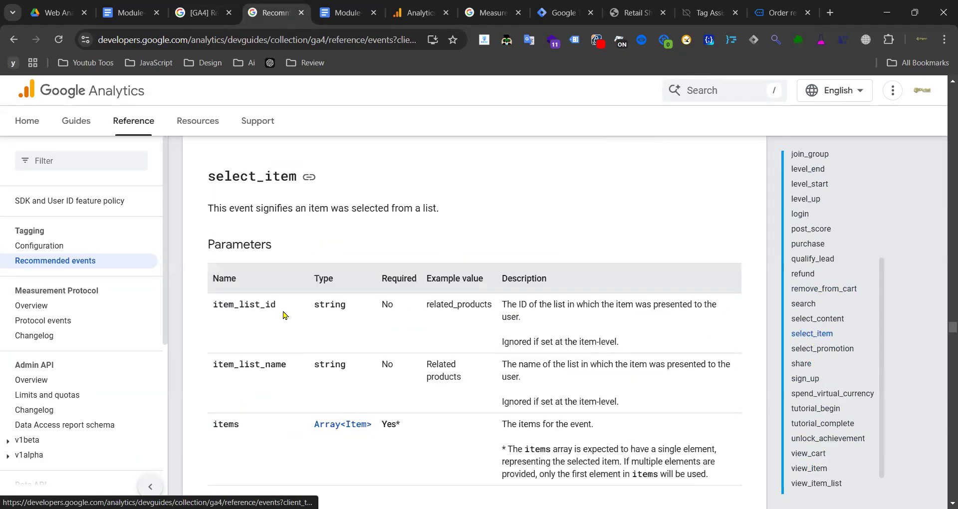
scroll(280, 302, down, 6)
scroll(280, 300, up, 4)
scroll(293, 296, down, 1)
scroll(279, 296, up, 3)
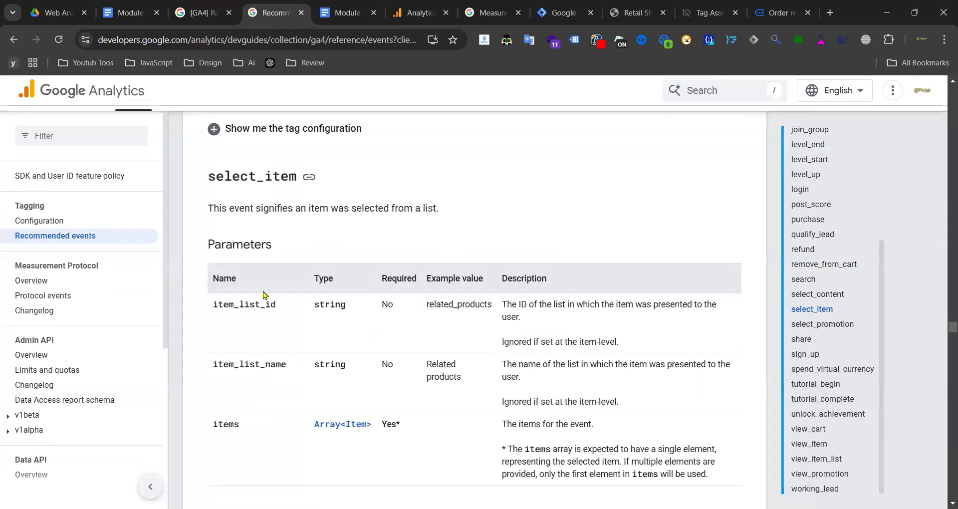
drag(289, 307, 218, 305)
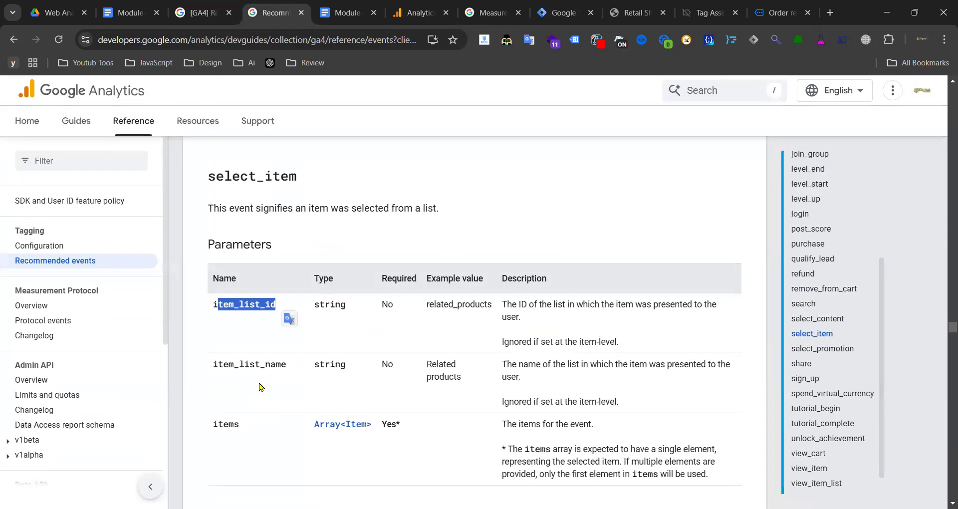
double_click(258, 367)
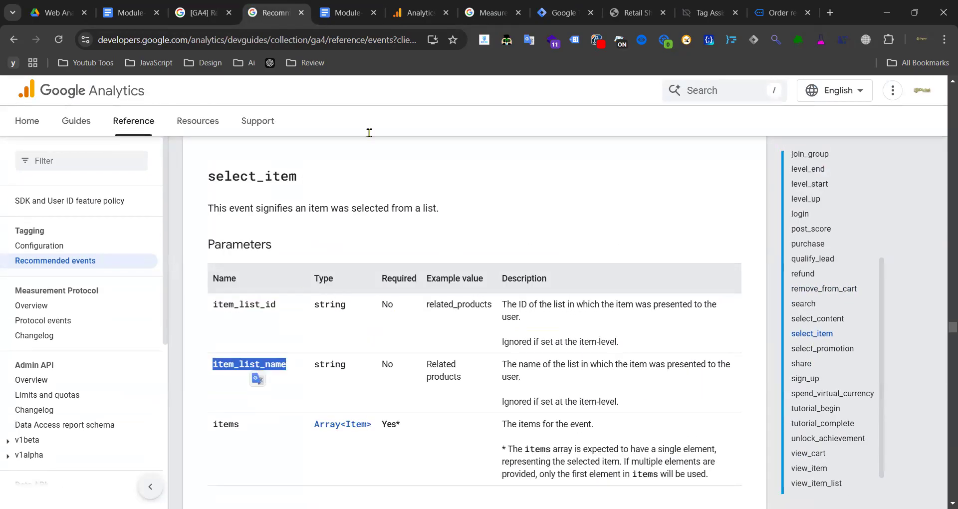
click(554, 12)
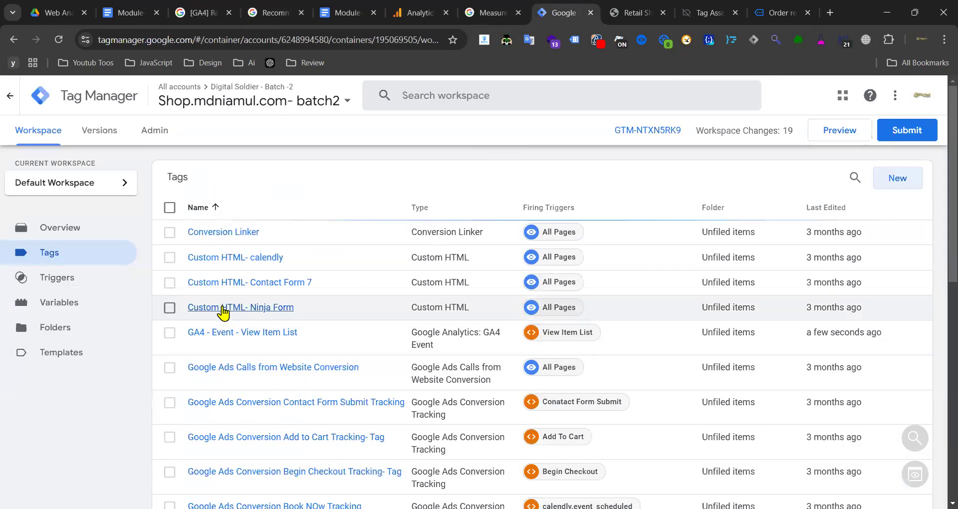
- Make a copy of the GA4 - Event - View Item List tag
scroll(227, 312, down, 10)
scroll(233, 314, up, 10)
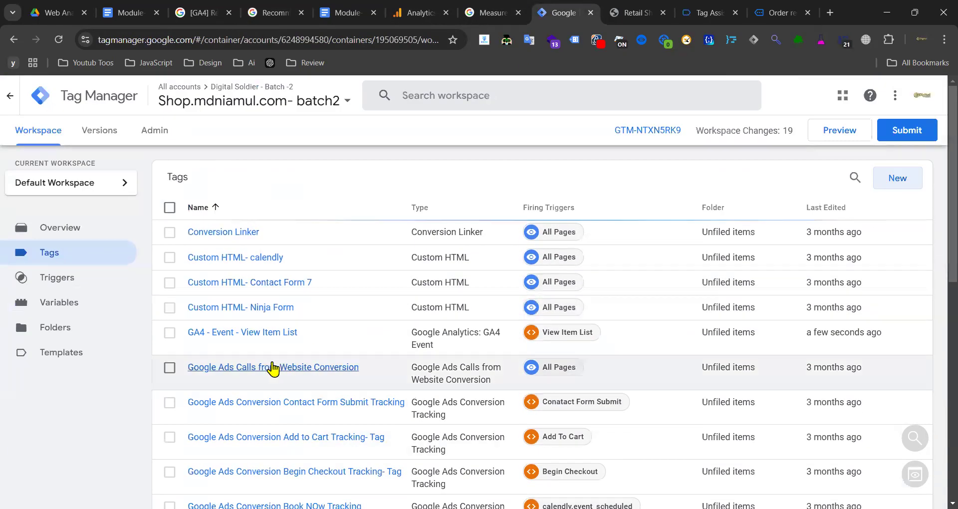
click(248, 333)
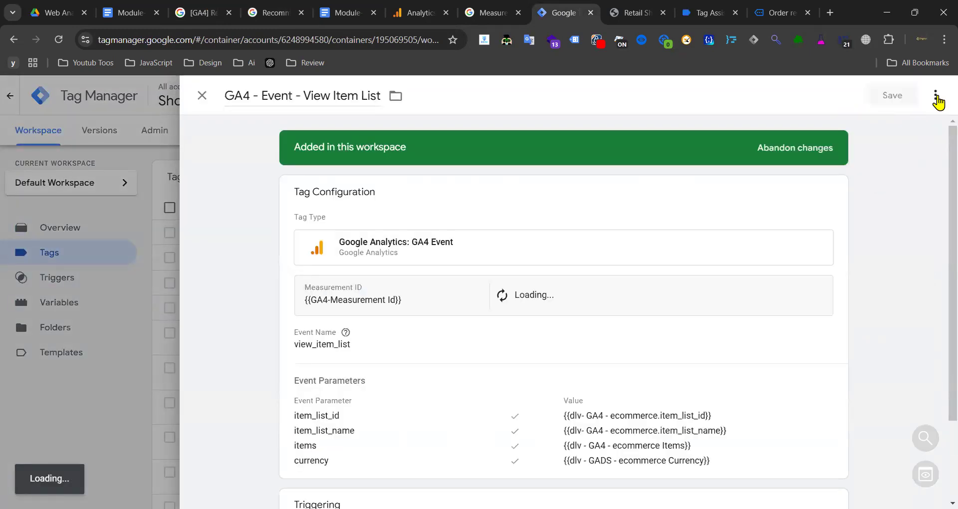
click(937, 97)
click(911, 124)
- Rename the copied tag to 'GA4 - Event - Select Item'
drag(270, 95, 225, 95)
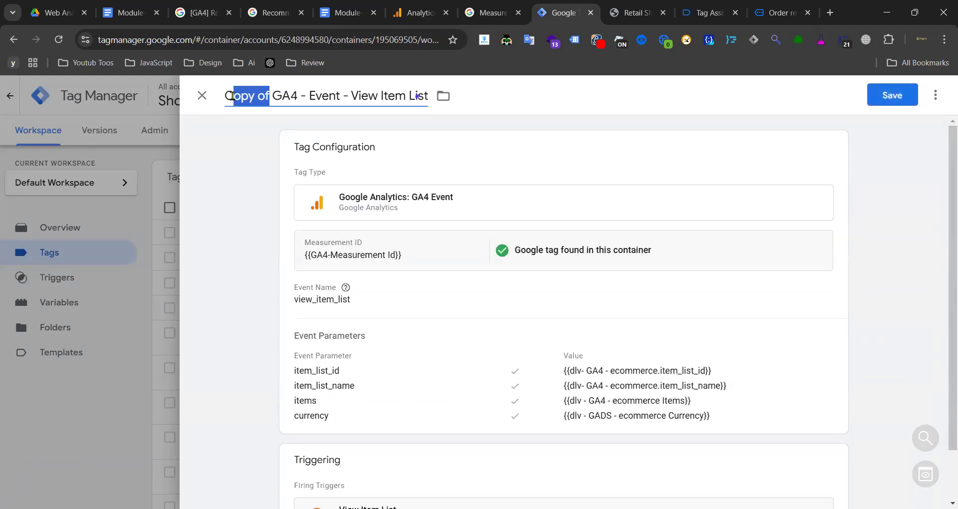
text(C)
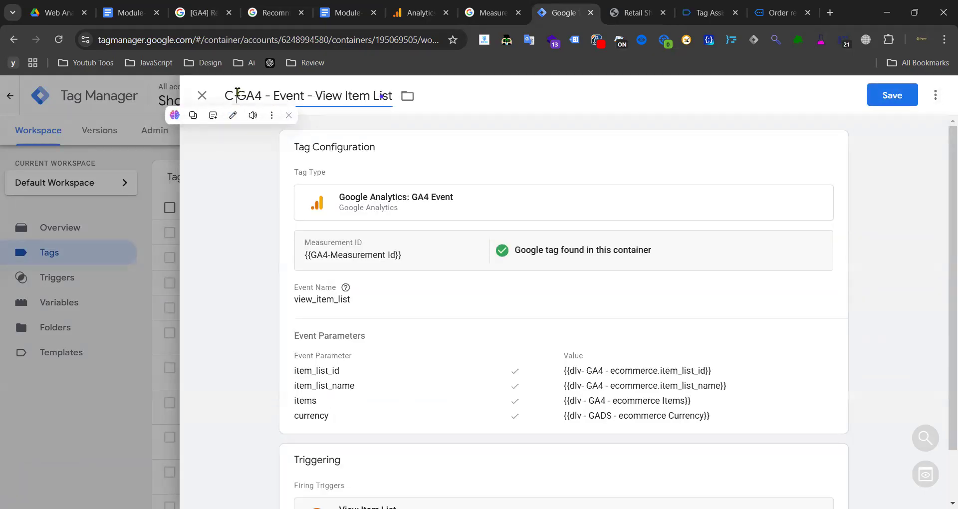
key(BackSpace)
key(BackSpace)
double_click(335, 95)
drag(303, 95, 326, 95)
text(Select)
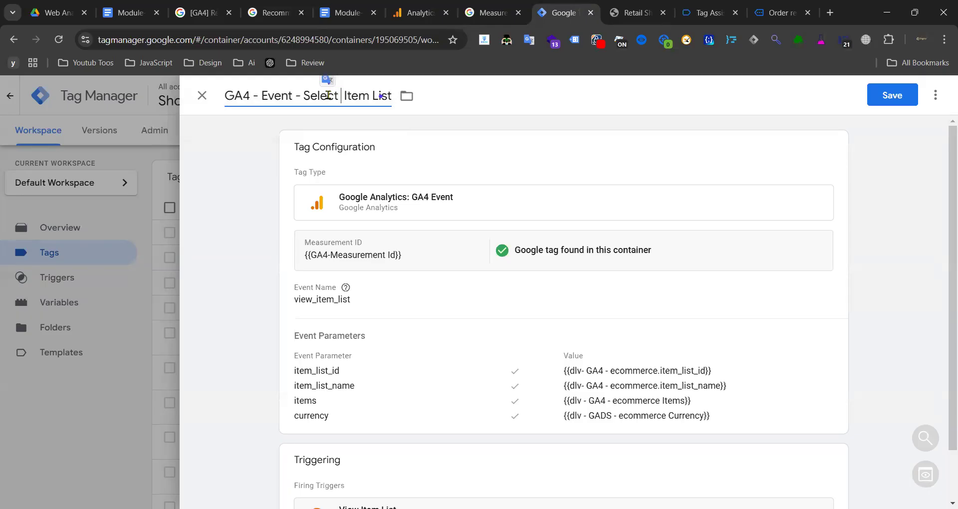
click(383, 97)
click(377, 98)
click(339, 96)
drag(373, 96, 391, 95)
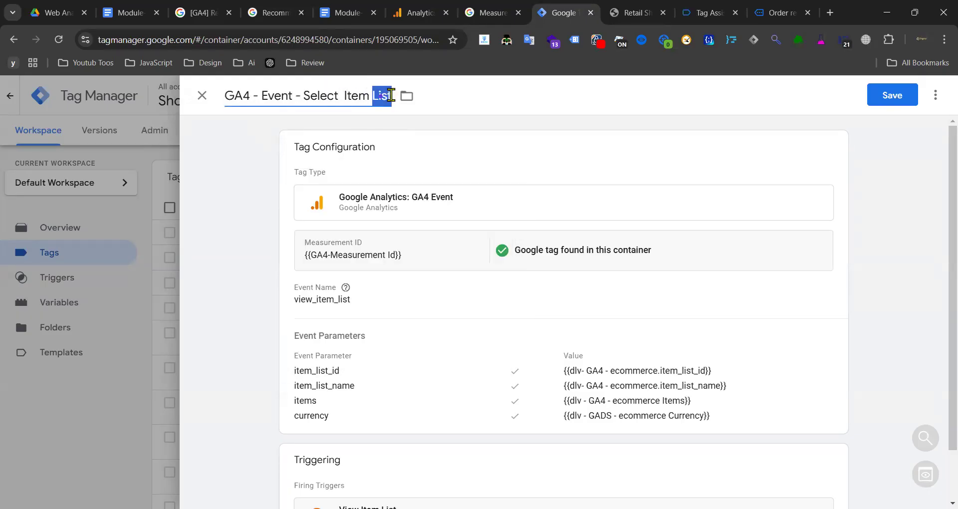
key(BackSpace)
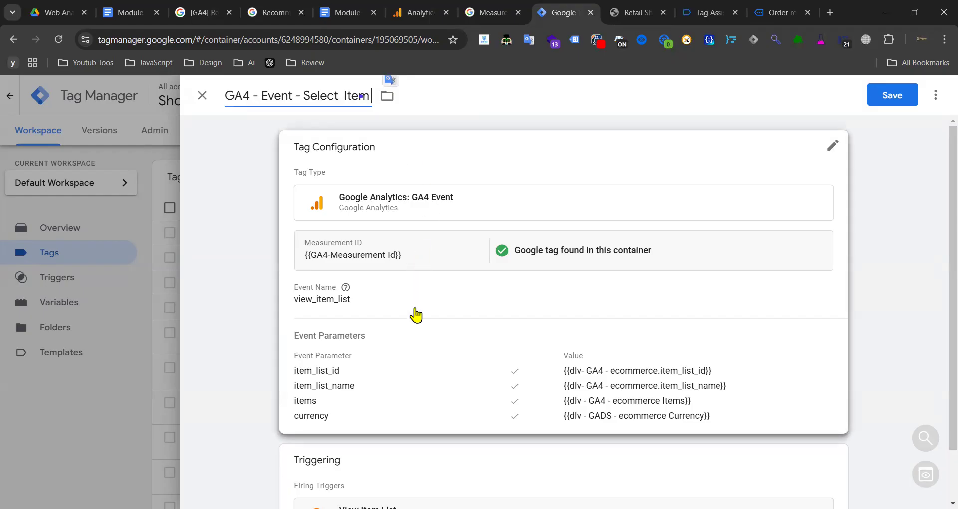
click(329, 317)
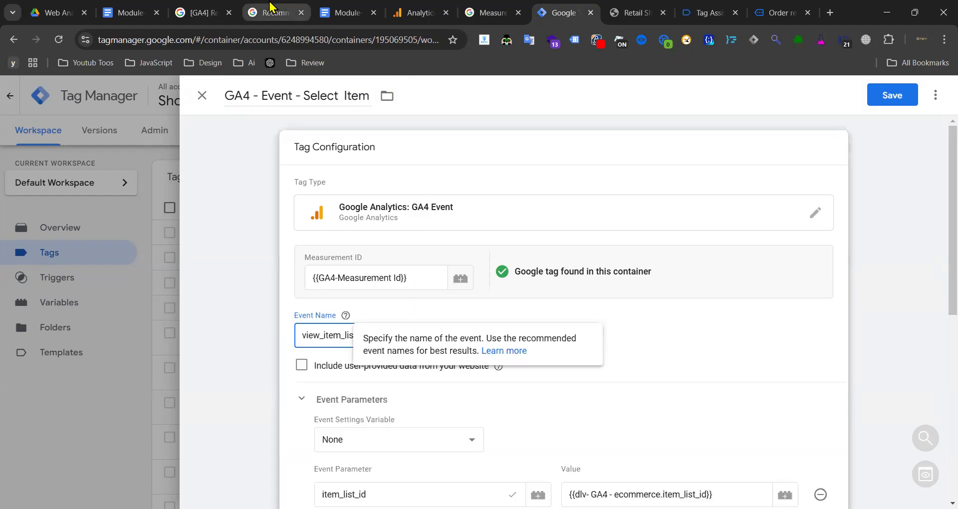
- Change the tag's event name from view_item_list to select_item
click(272, 13)
double_click(269, 176)
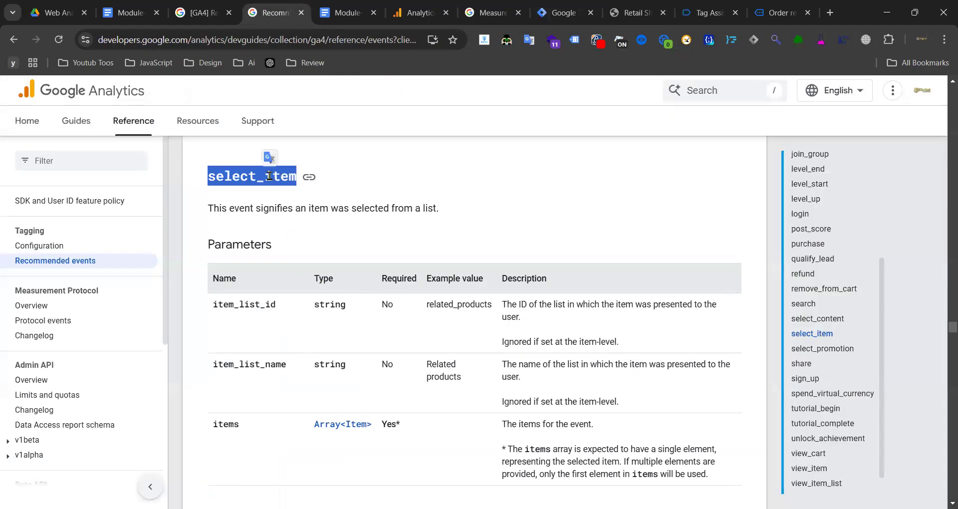
click(563, 12)
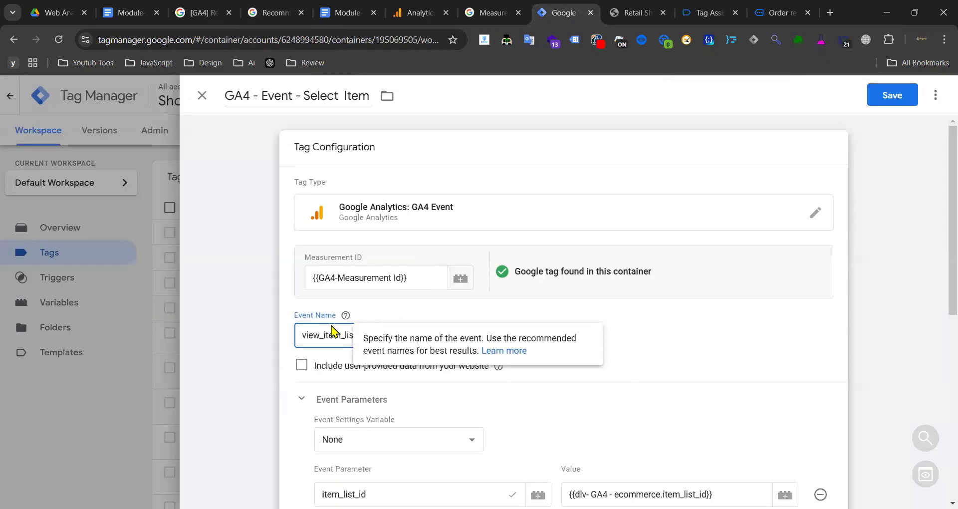
double_click(333, 335)
key(ctrl+v)
- Replace the View Item List trigger with Select Item and save the tag
scroll(573, 309, down, 6)
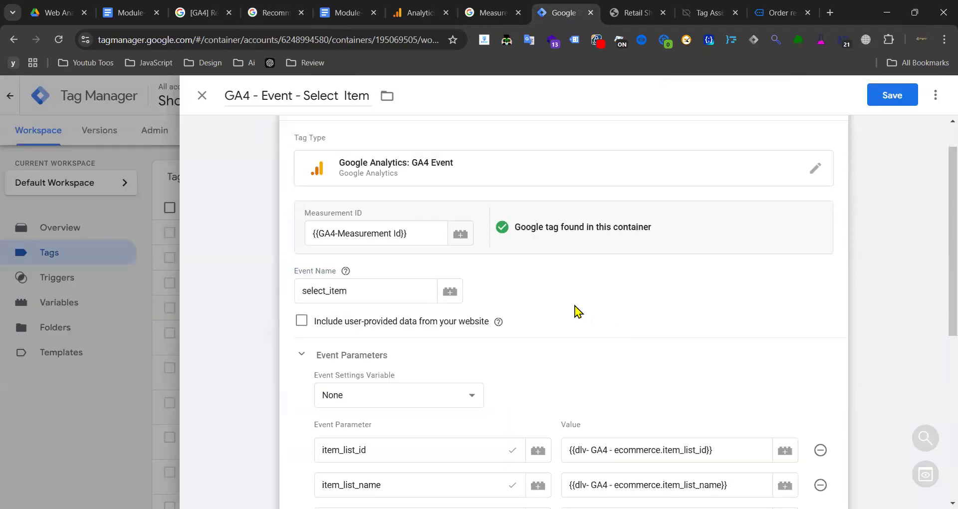
scroll(483, 259, down, 1)
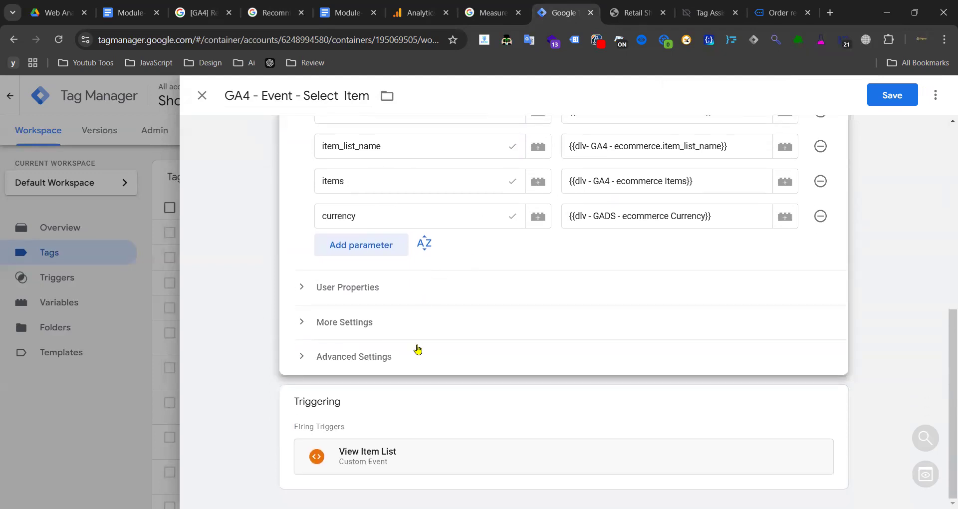
click(789, 419)
click(816, 429)
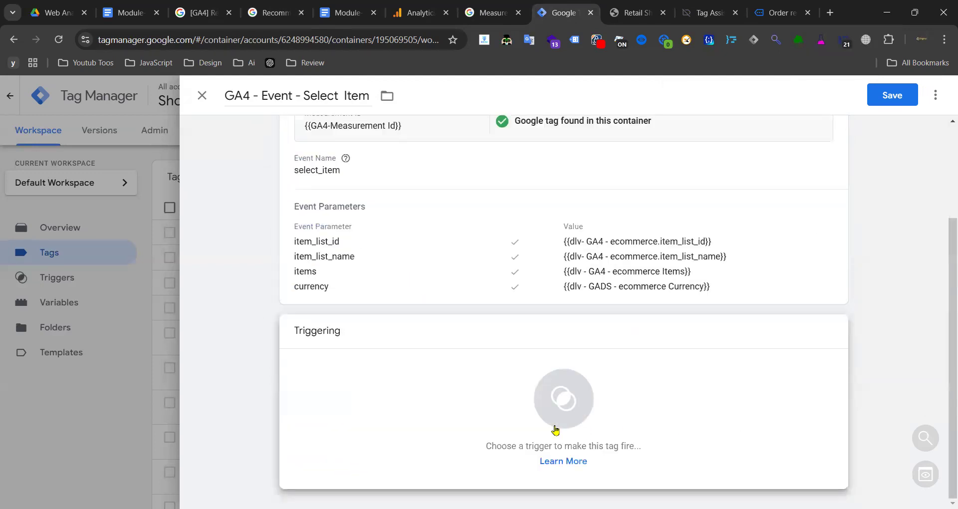
click(555, 428)
scroll(260, 299, down, 5)
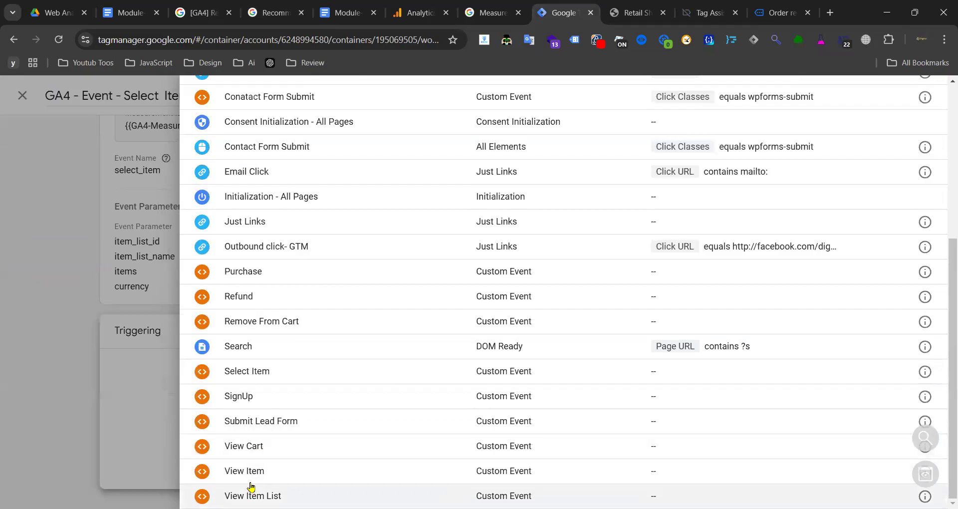
click(256, 375)
click(885, 95)
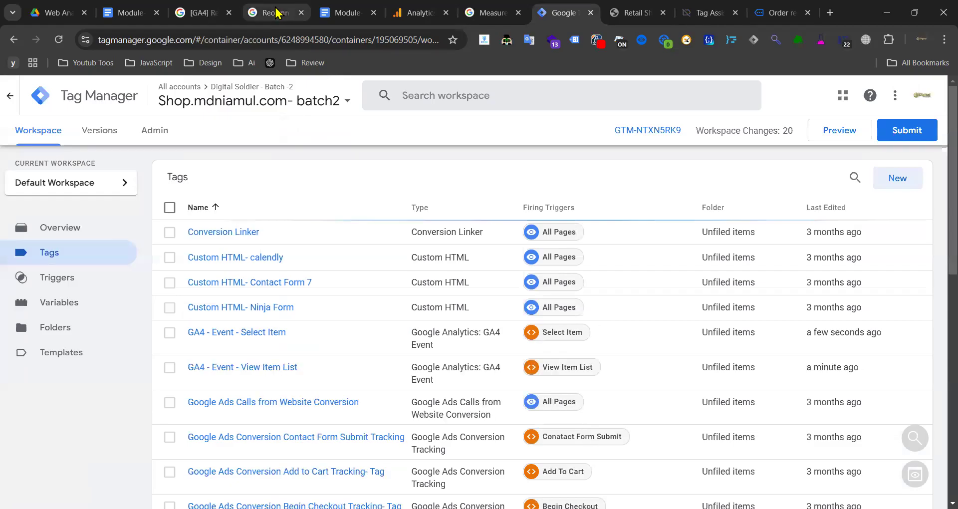
click(346, 13)
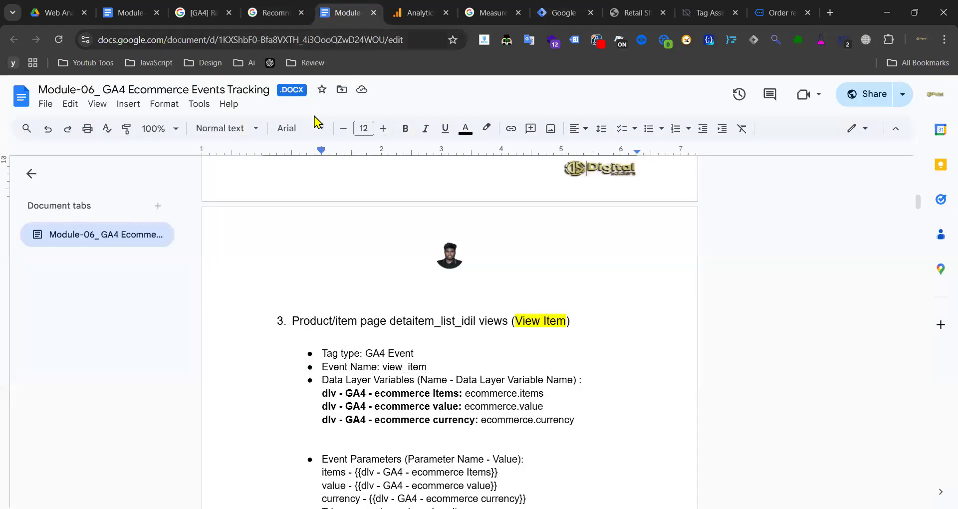
- Review the view_item event's currency, value and items parameters in the GA4 reference
scroll(499, 175, down, 3)
scroll(573, 300, up, 3)
click(280, 13)
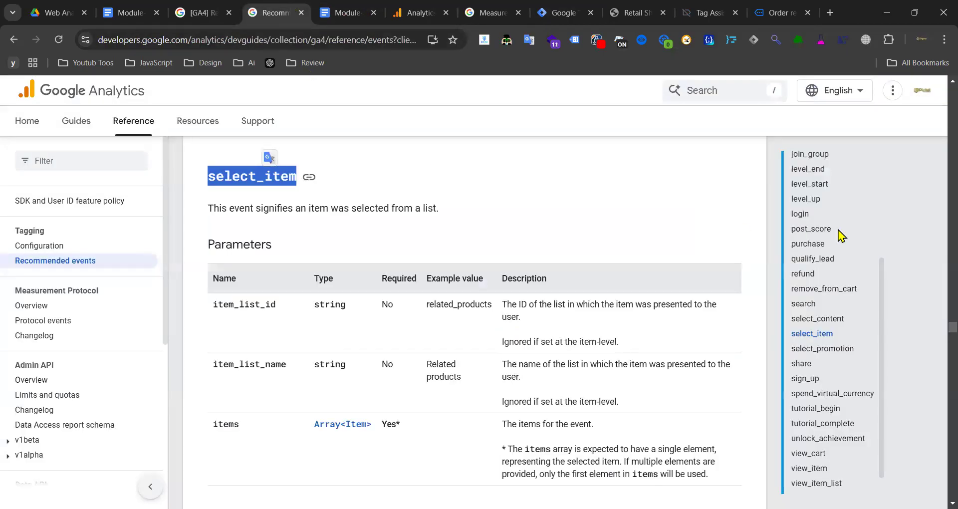
scroll(813, 381, down, 3)
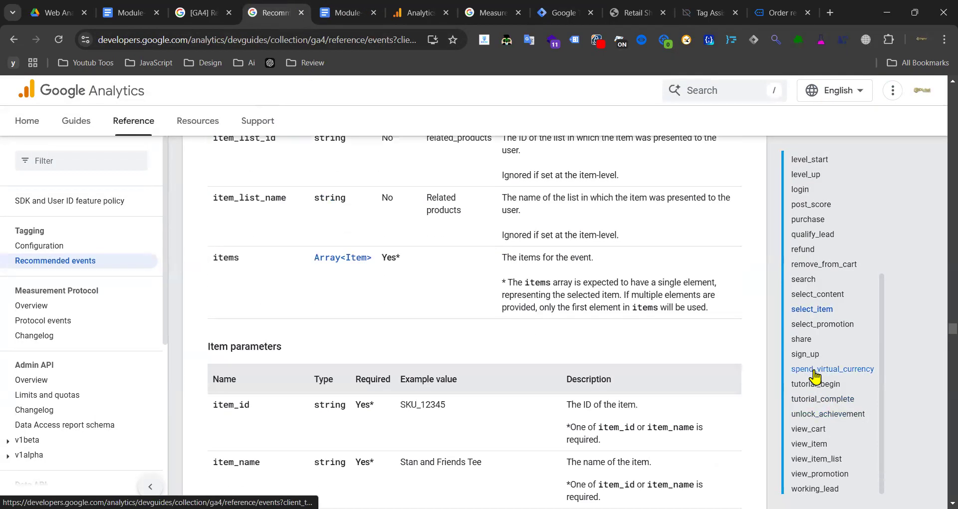
click(816, 445)
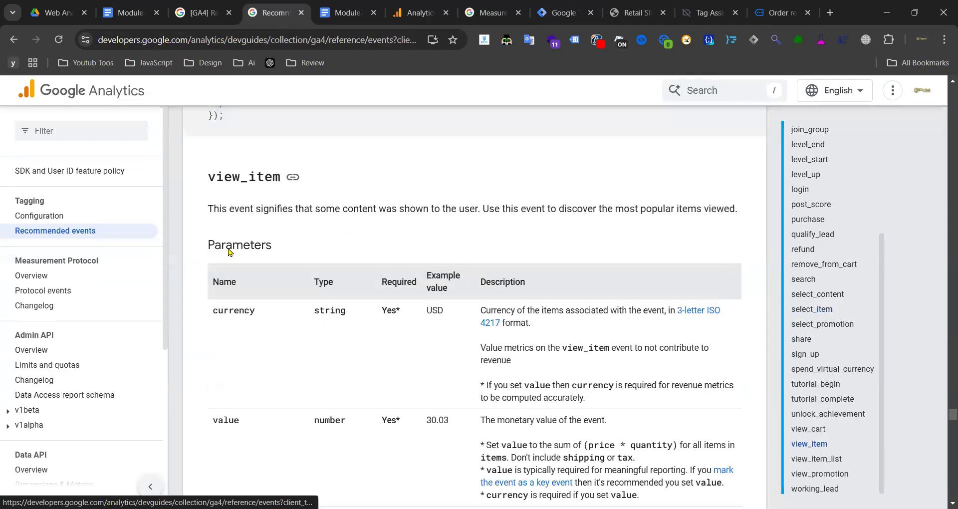
scroll(244, 303, down, 3)
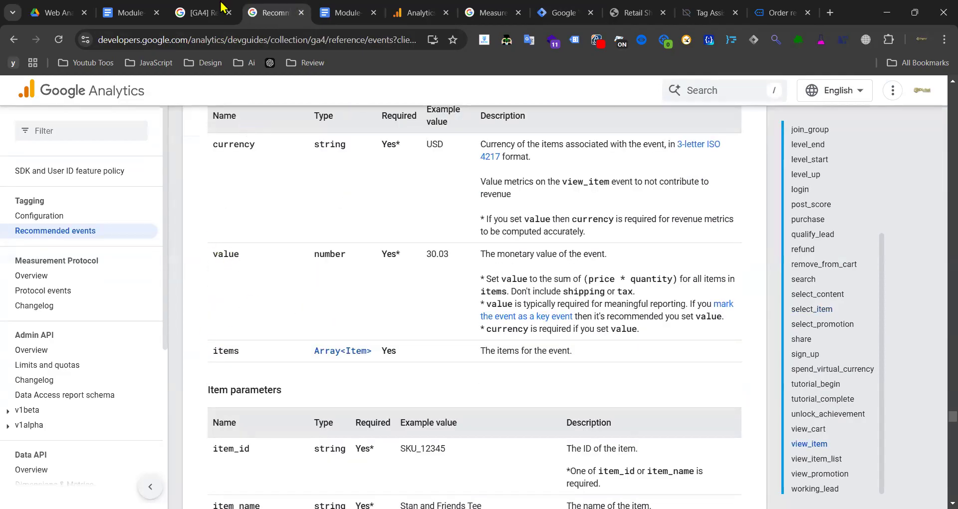
click(345, 13)
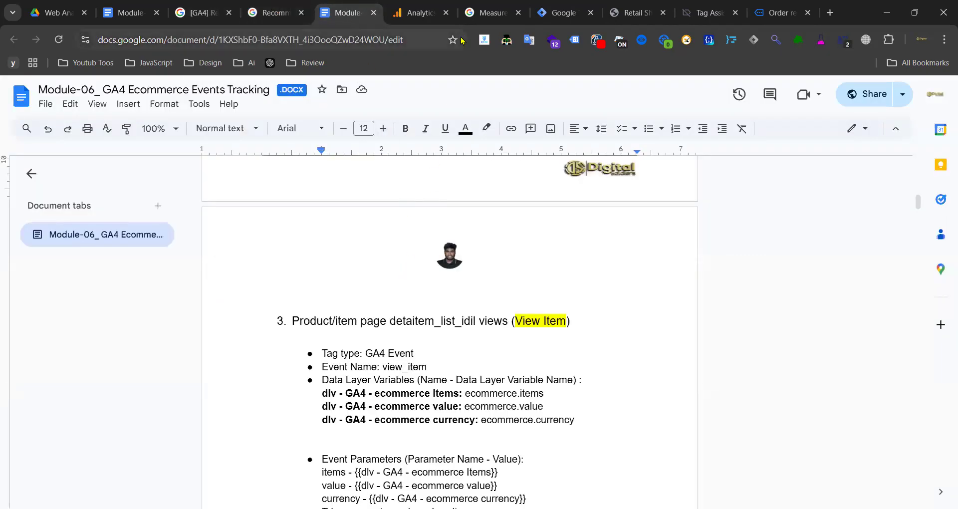
- Select the ecommerce.value variable path in the View Item course notes
click(419, 13)
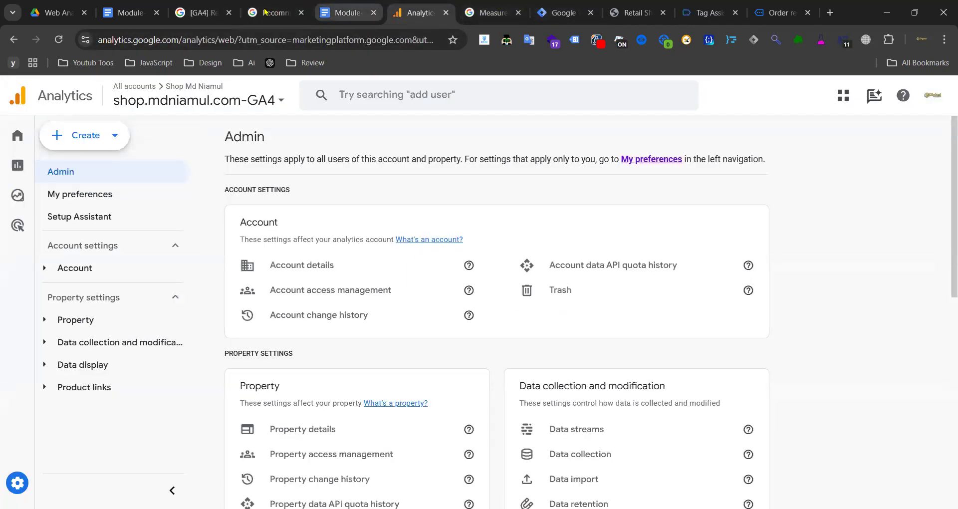
click(269, 13)
click(344, 12)
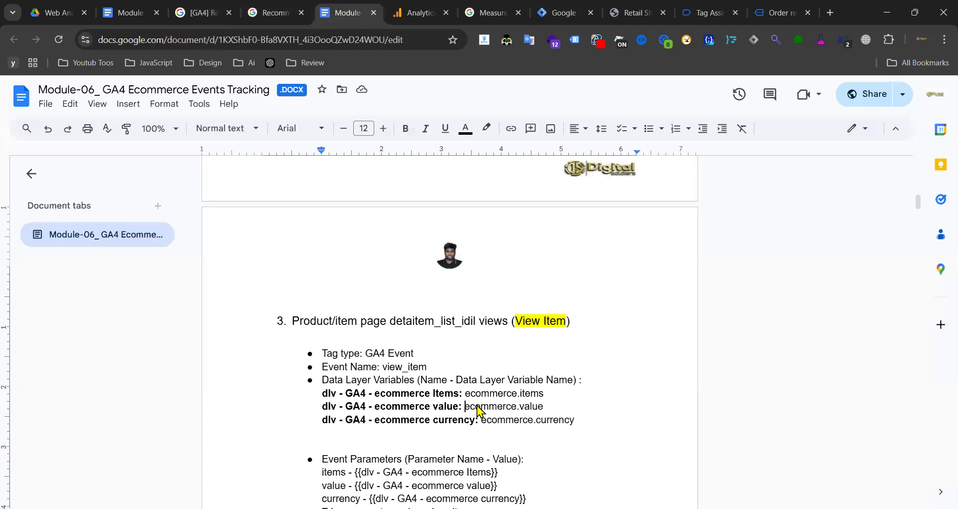
drag(474, 408, 543, 408)
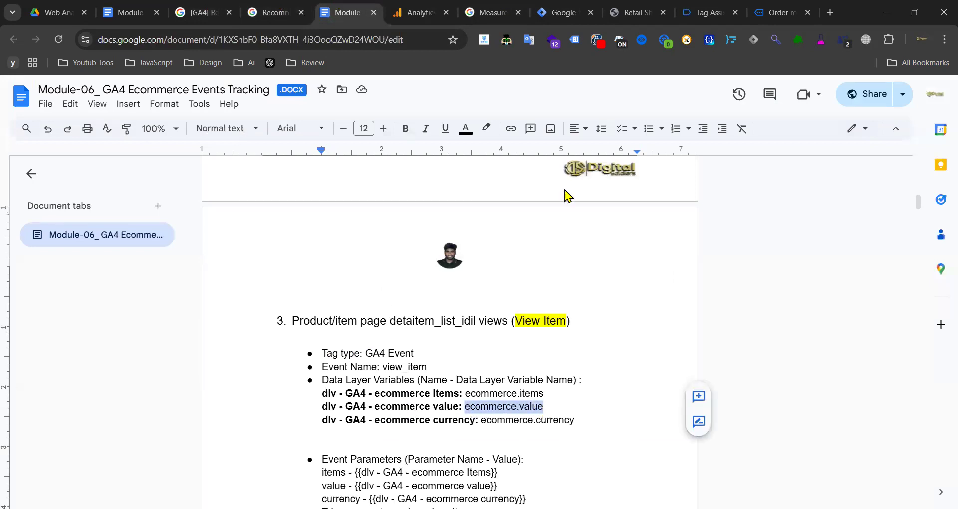
click(564, 13)
- Duplicate the GA4 - Event - View Item List tag
click(81, 309)
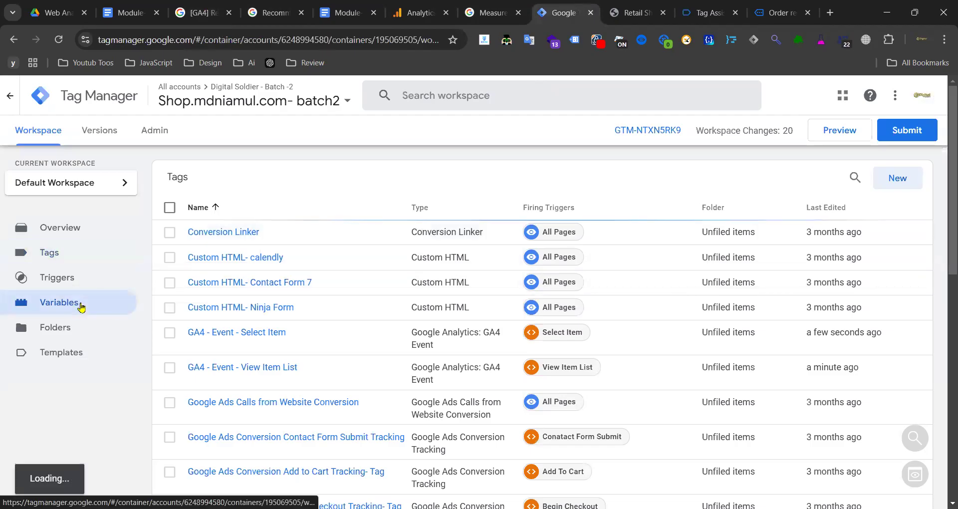
click(50, 255)
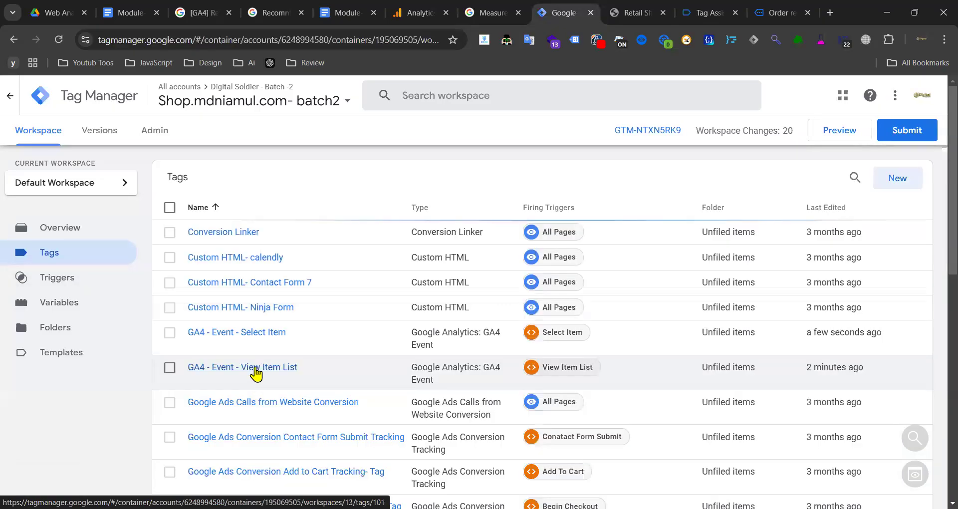
click(253, 373)
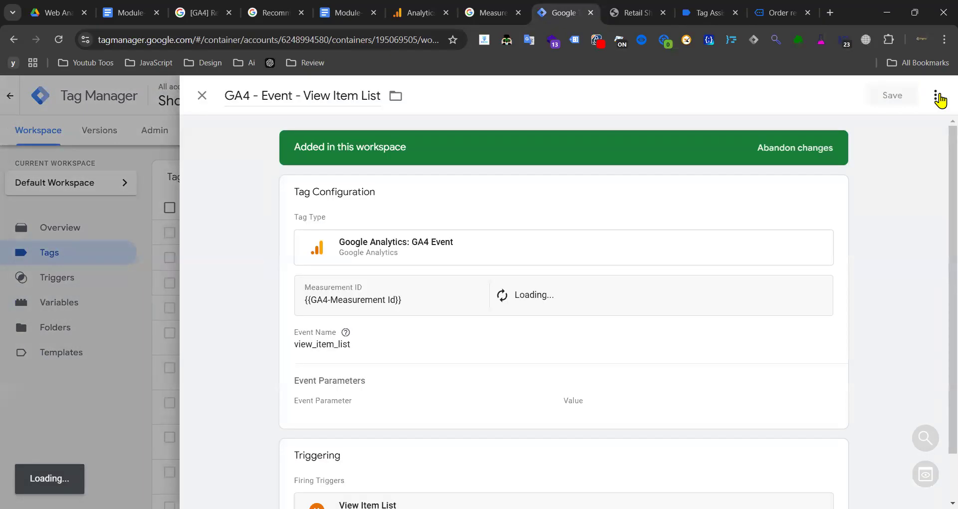
click(935, 96)
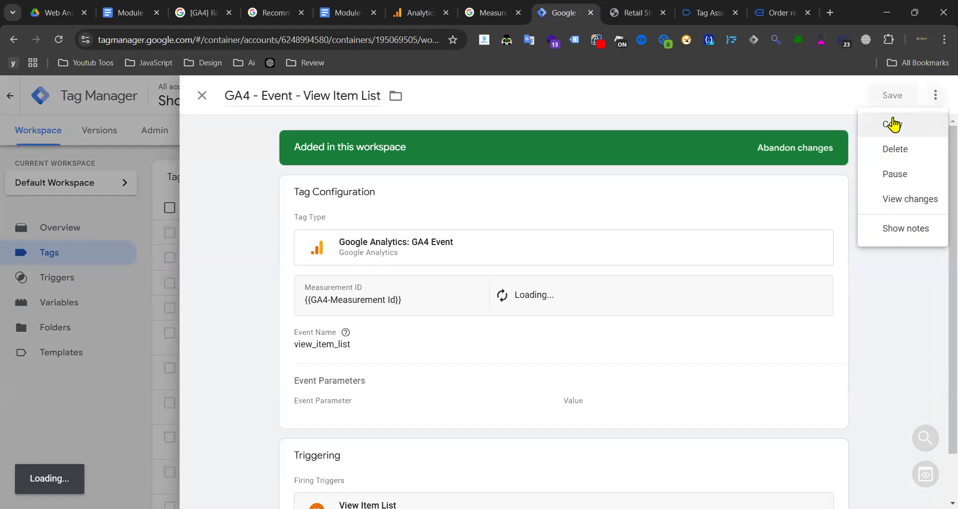
click(893, 124)
- Rename the copy to 'GA4 - Event - View Item' by removing 'Copy of' and 'List'
drag(274, 93, 224, 95)
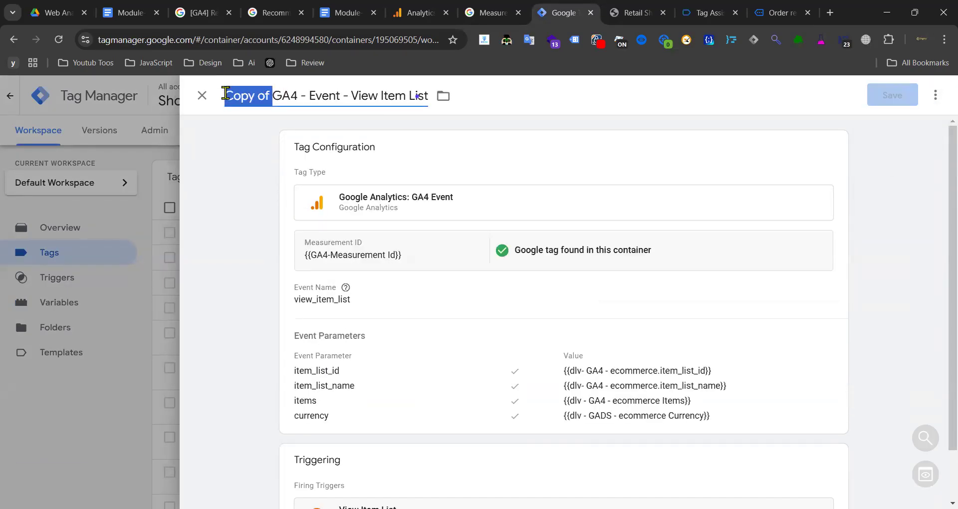
key(BackSpace)
drag(304, 94, 380, 94)
click(360, 98)
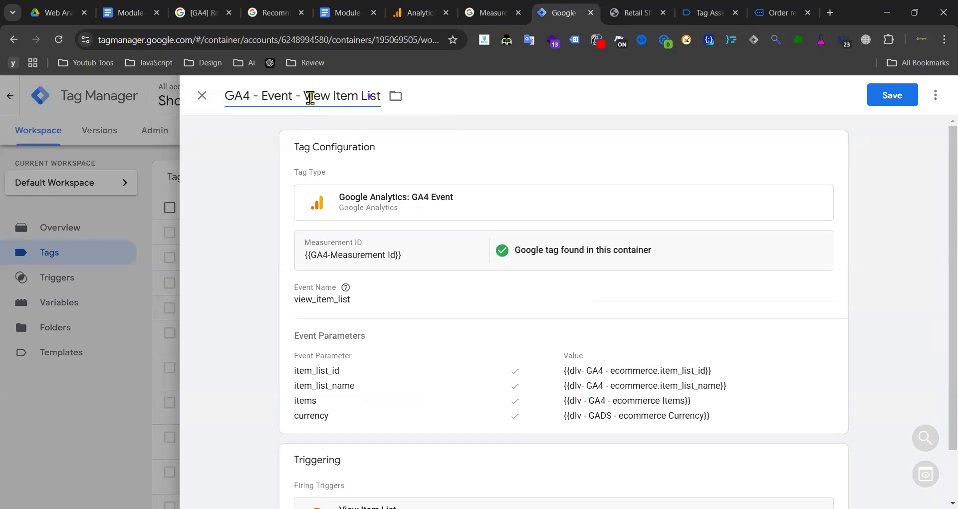
drag(359, 96, 392, 98)
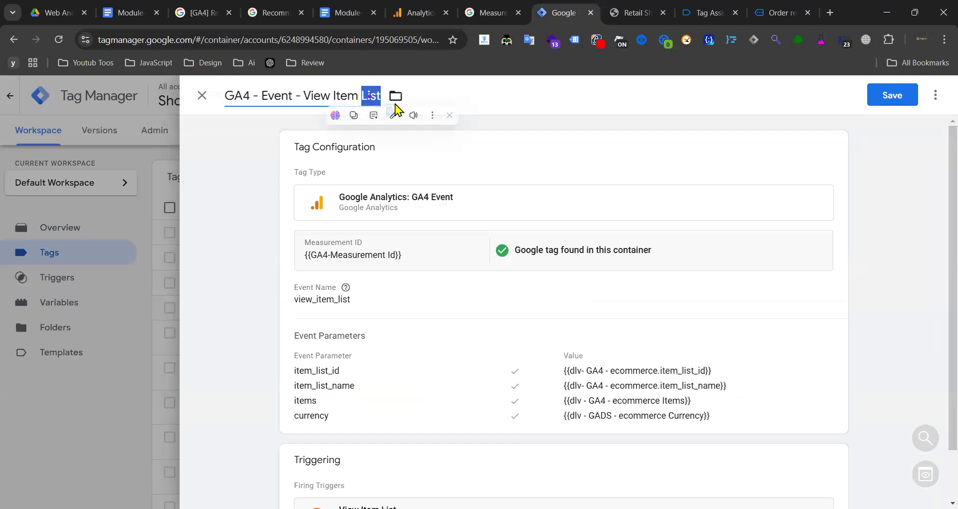
key(BackSpace)
- Change the event name to view_item
click(371, 299)
drag(342, 336, 368, 333)
key(BackSpace)
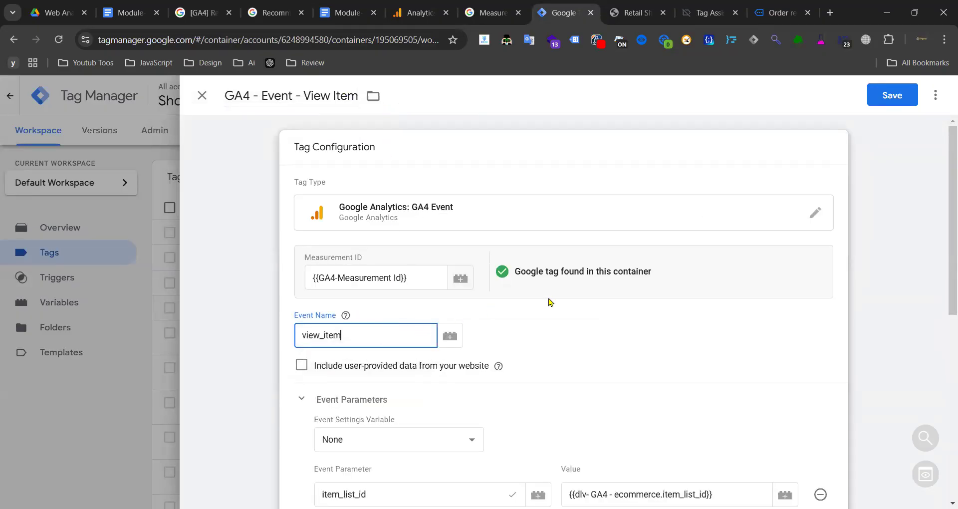
scroll(428, 301, down, 3)
- Remove the item_list_id and item_list_name parameters and add a value parameter
click(820, 328)
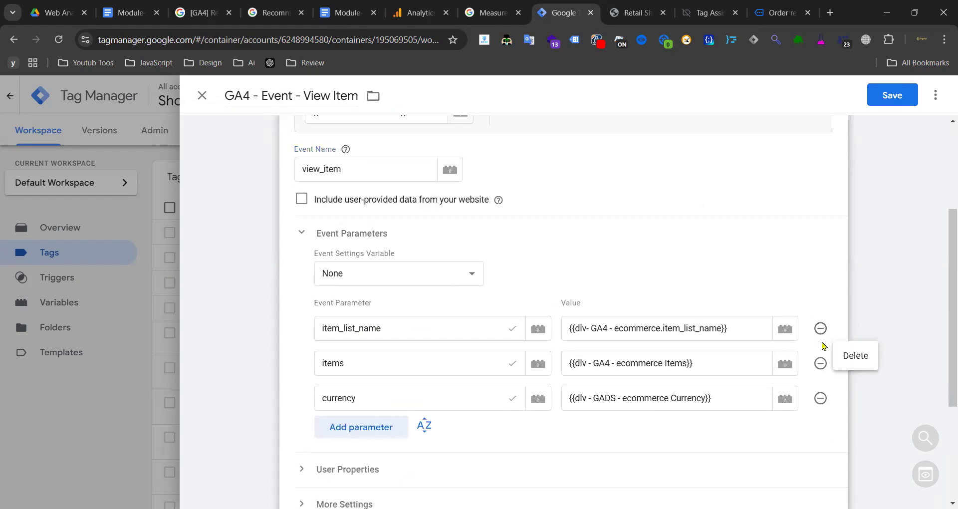
click(820, 329)
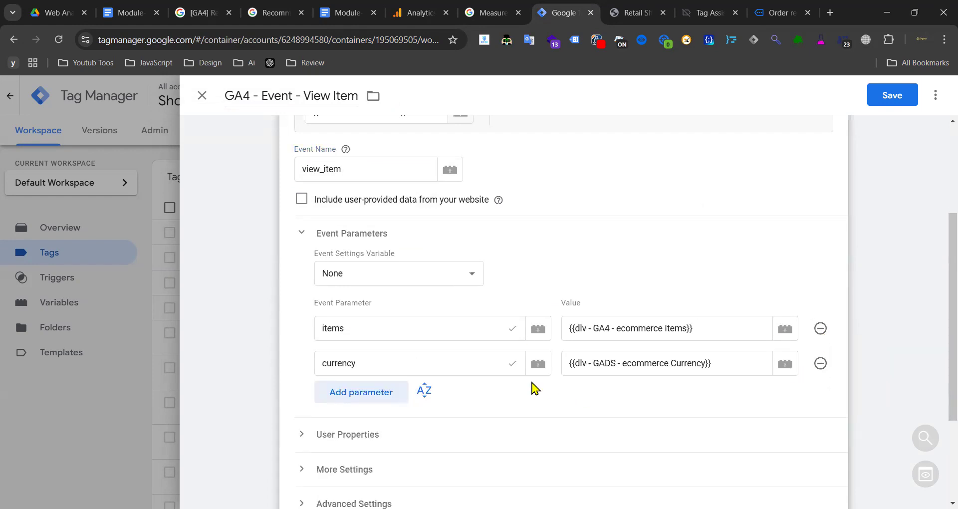
click(371, 394)
click(370, 401)
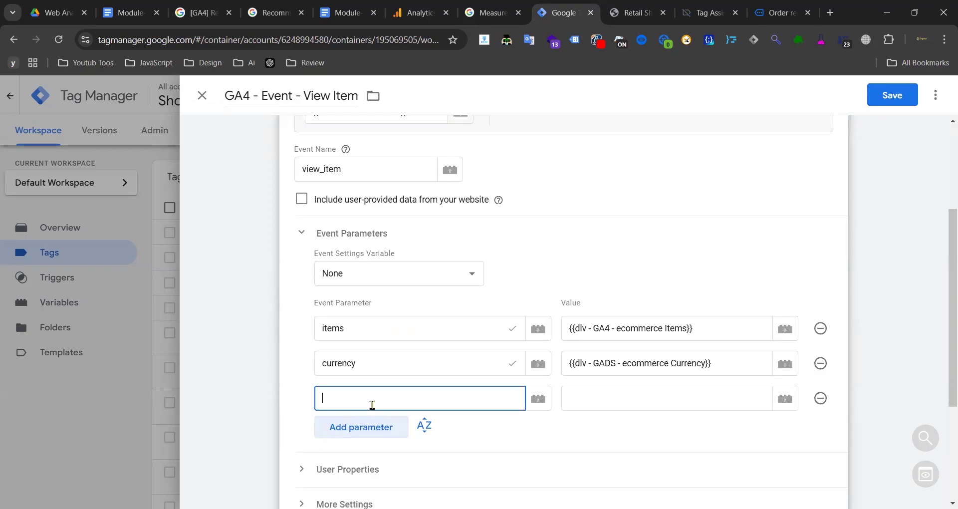
text(v)
click(355, 426)
- Inspect the dlv - GADS - ecommerce Value variable and its ecommerce.value data layer name
click(605, 390)
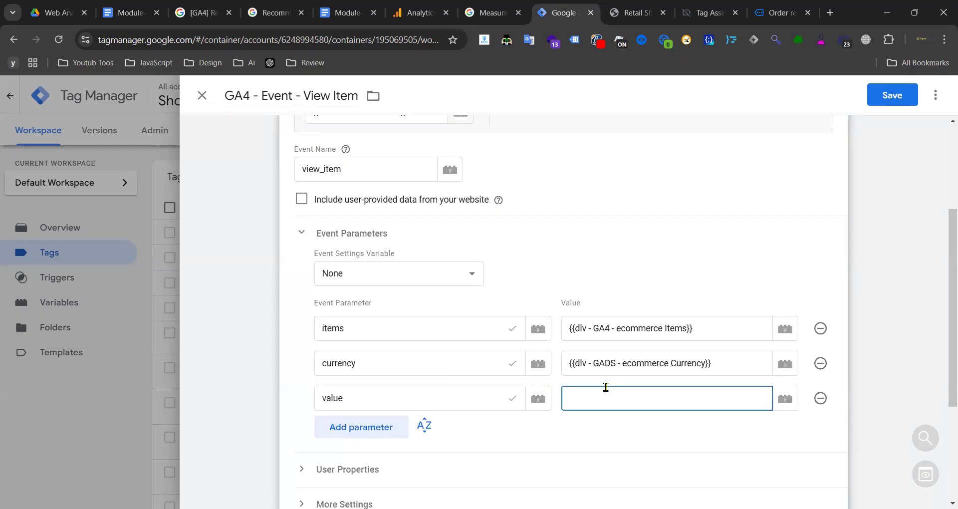
click(786, 399)
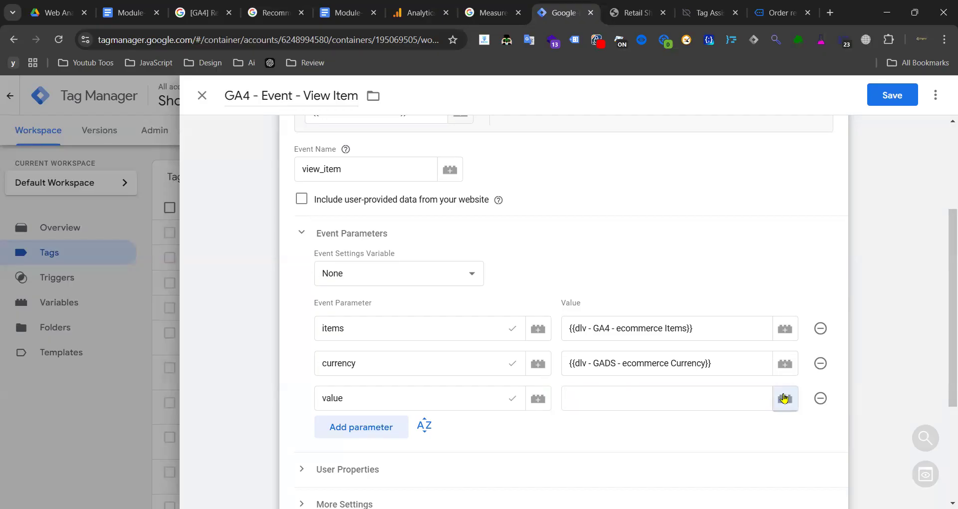
scroll(284, 199, down, 15)
scroll(359, 273, down, 2)
scroll(253, 250, up, 2)
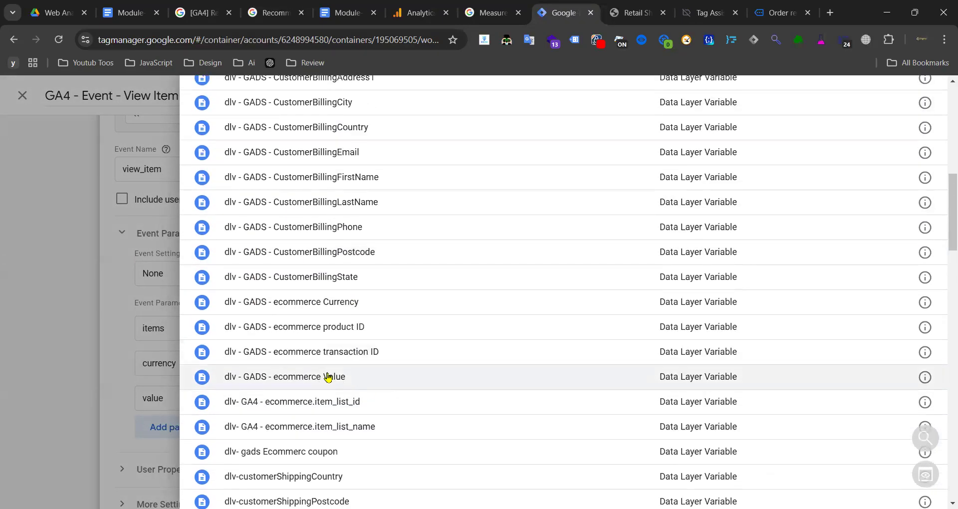
scroll(720, 250, up, 10)
scroll(462, 359, down, 7)
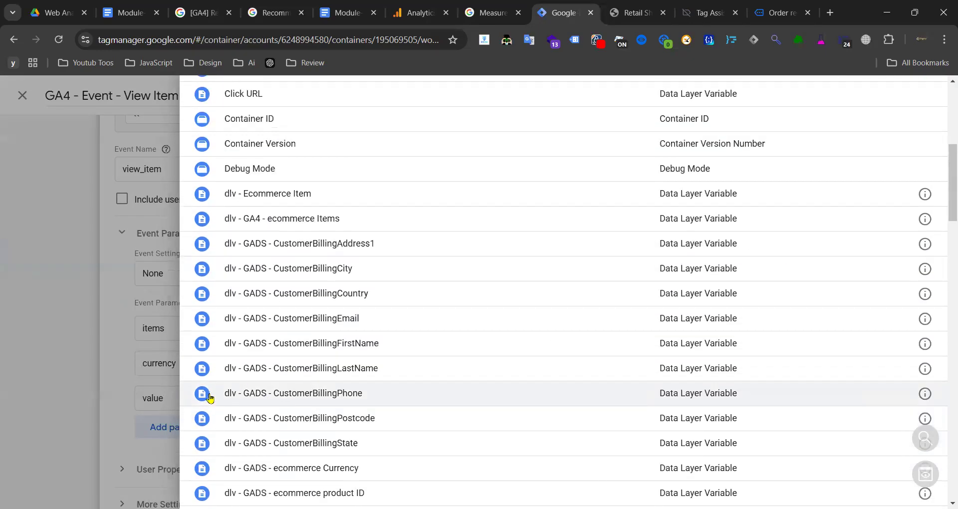
scroll(260, 425, down, 3)
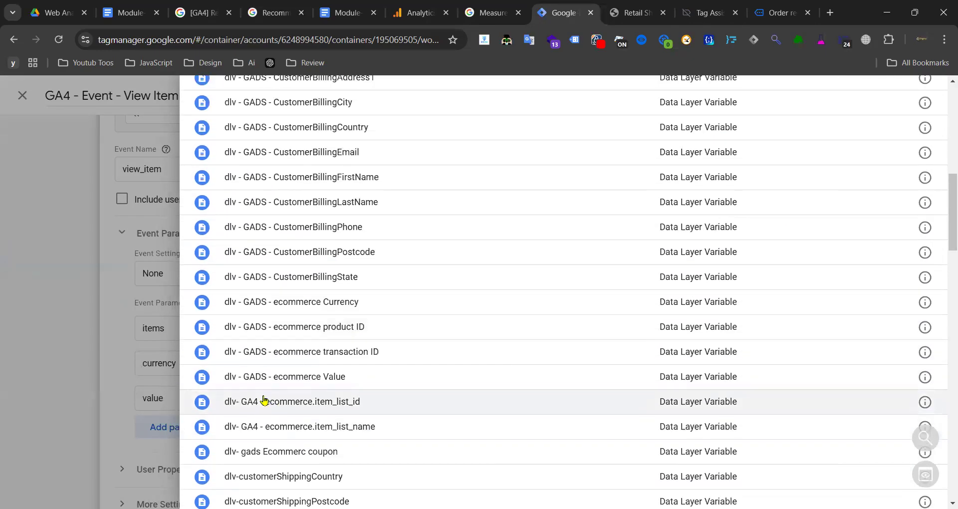
click(925, 378)
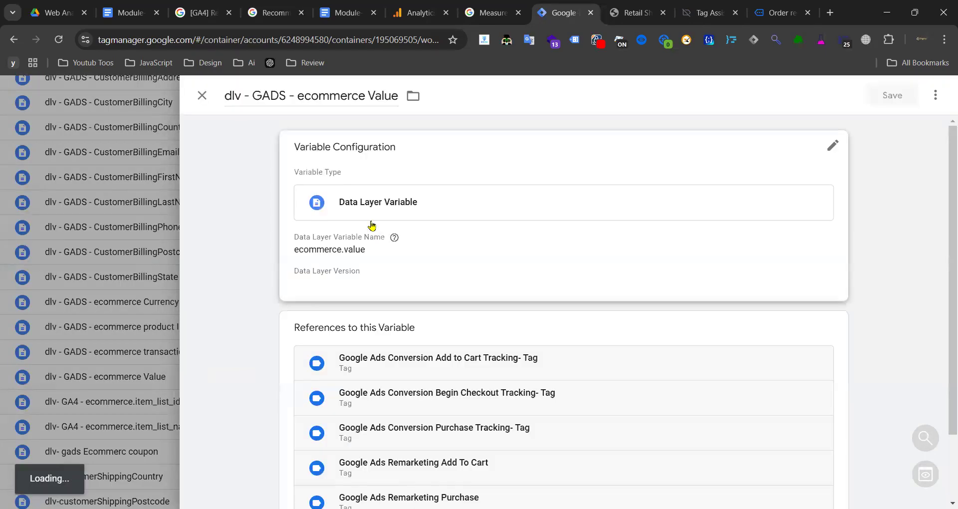
click(382, 261)
drag(375, 272, 289, 276)
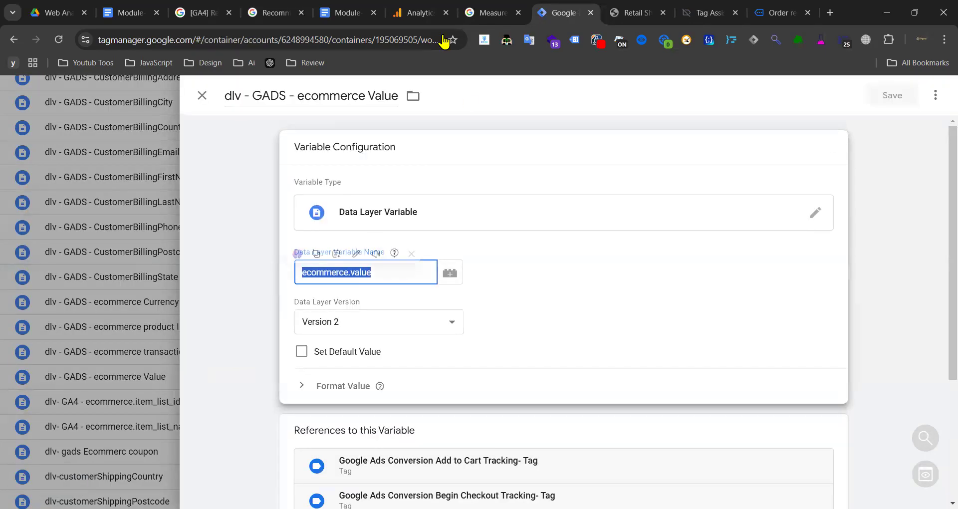
- Rename the ecommerce.value variable to 'dlv - GA4 - ecommerce value', copied from the notes doc, and save it
click(344, 13)
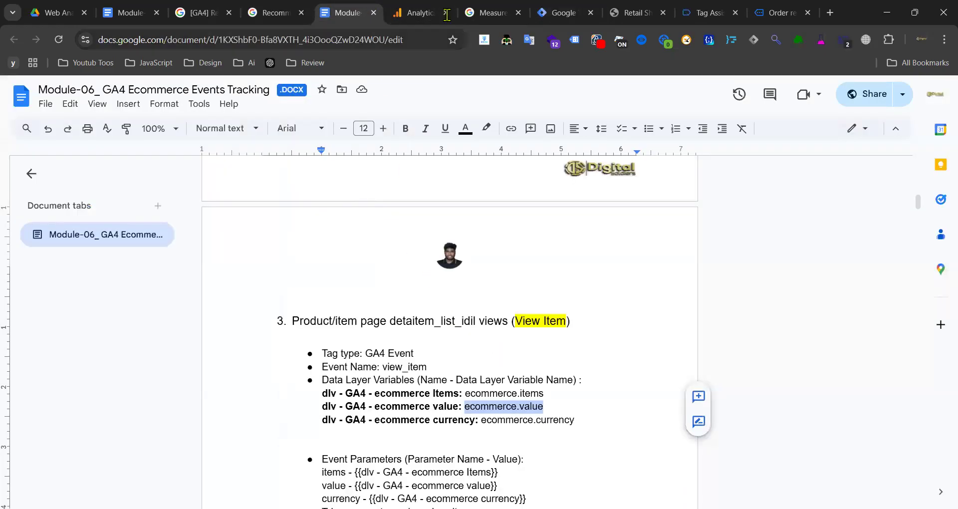
click(572, 12)
click(388, 276)
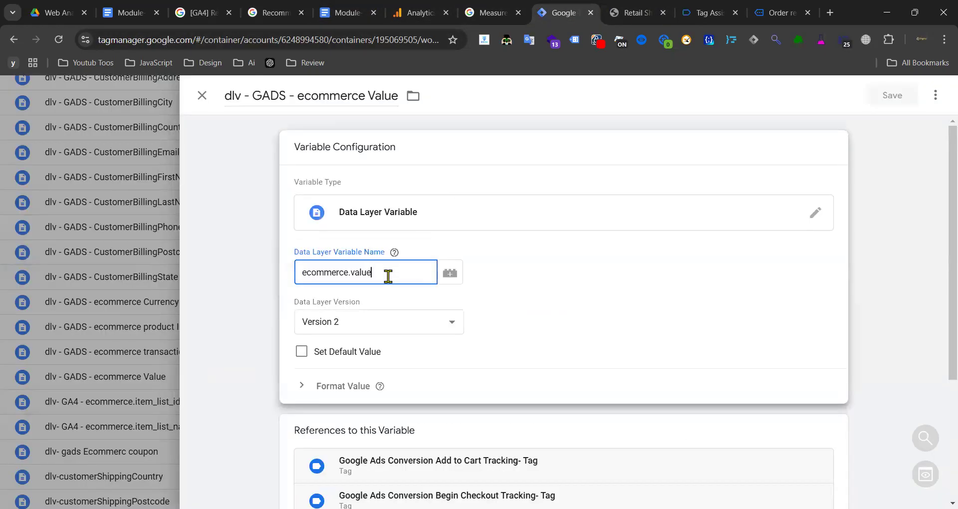
double_click(388, 276)
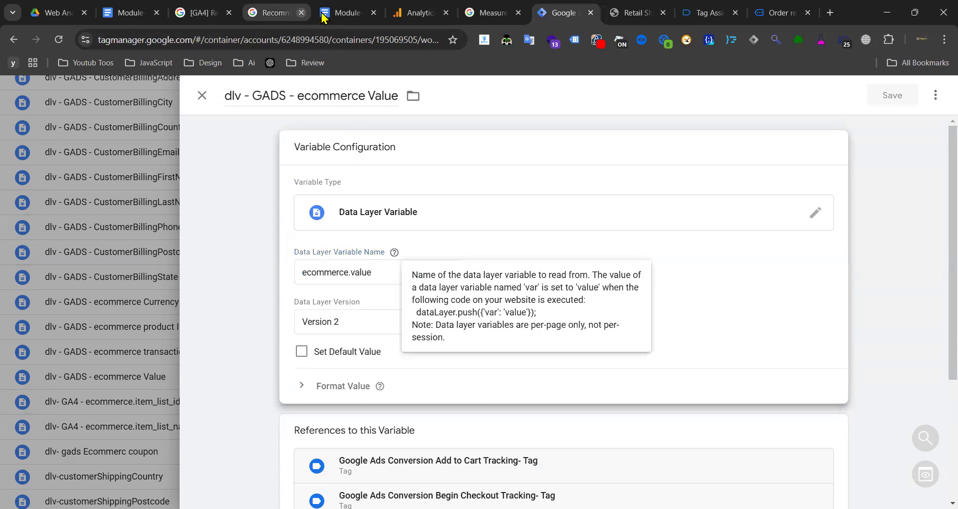
click(344, 13)
drag(458, 406, 322, 407)
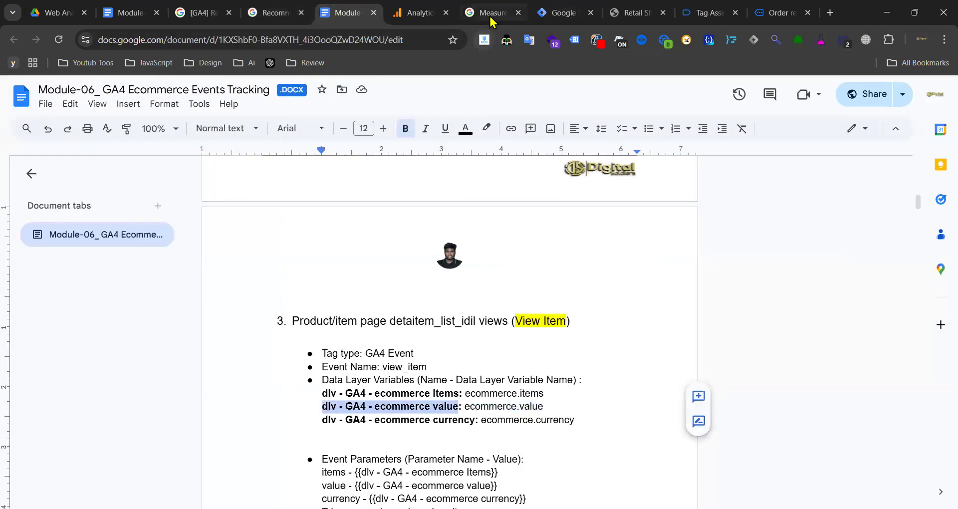
click(561, 13)
triple_click(230, 95)
key(ctrl+v)
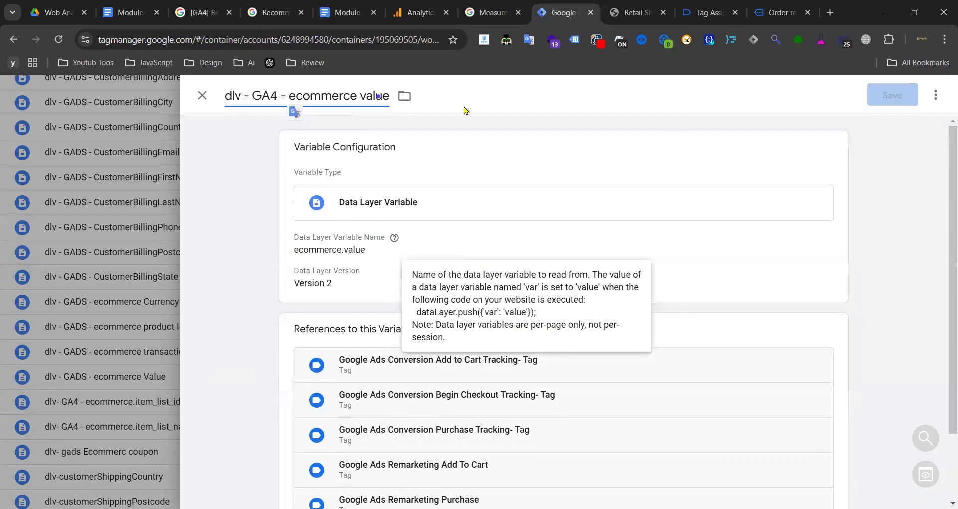
click(915, 96)
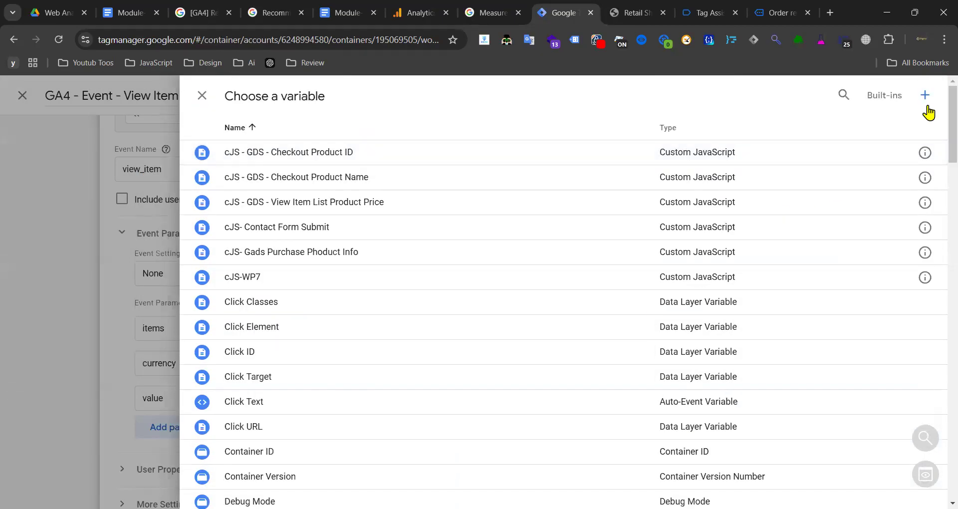
- Start a new variable, then discard the untitled variable and return to the View Item tag
click(926, 105)
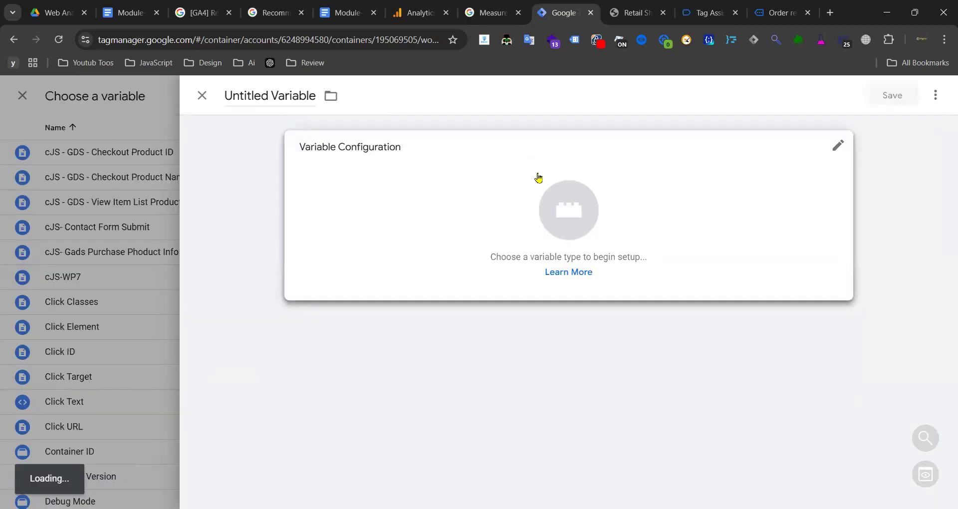
click(671, 274)
scroll(656, 267, down, 3)
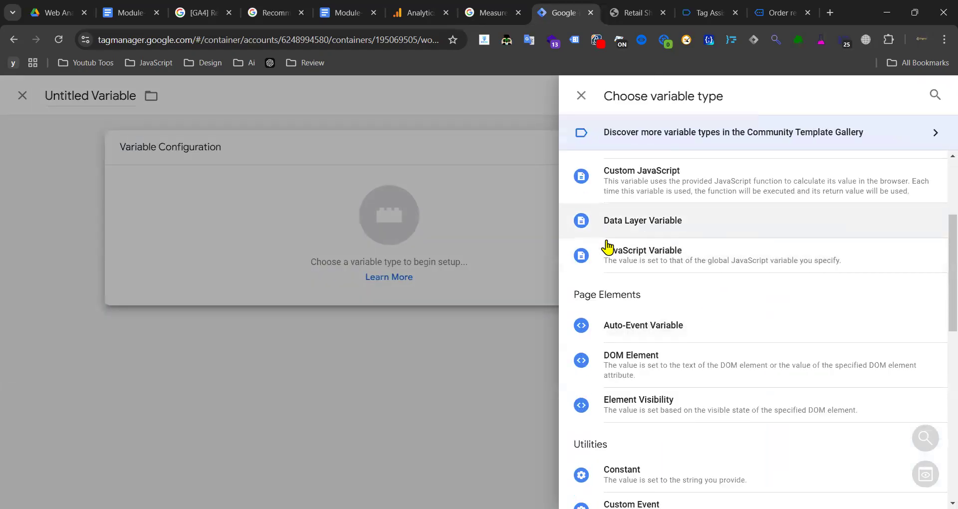
click(34, 94)
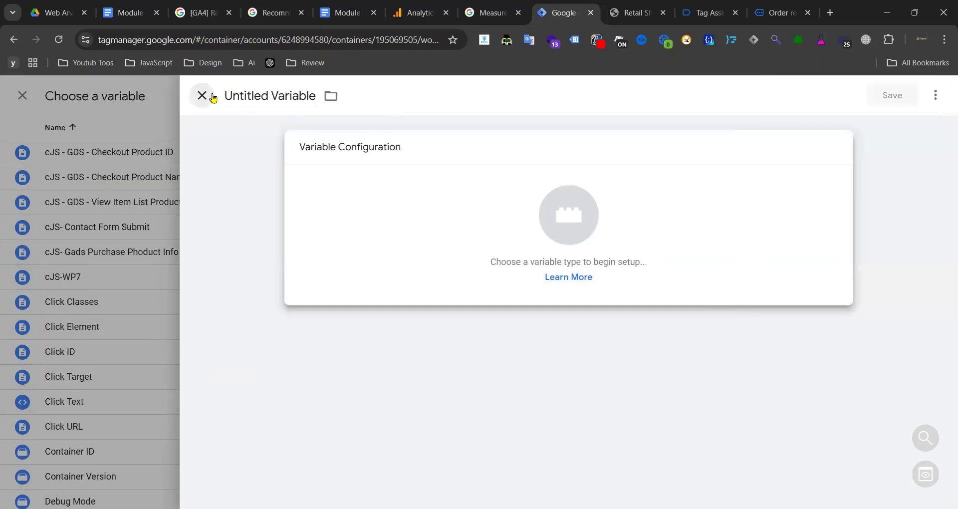
click(202, 96)
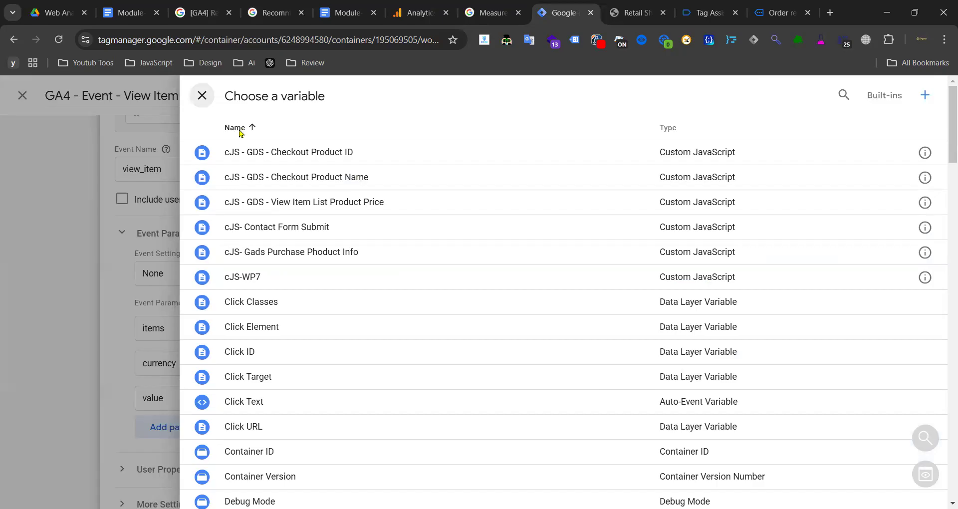
click(207, 102)
- Set the value parameter to dlv - GA4 - ecommerce Items, replacing the mistaken GADS value variable
click(651, 396)
text({)
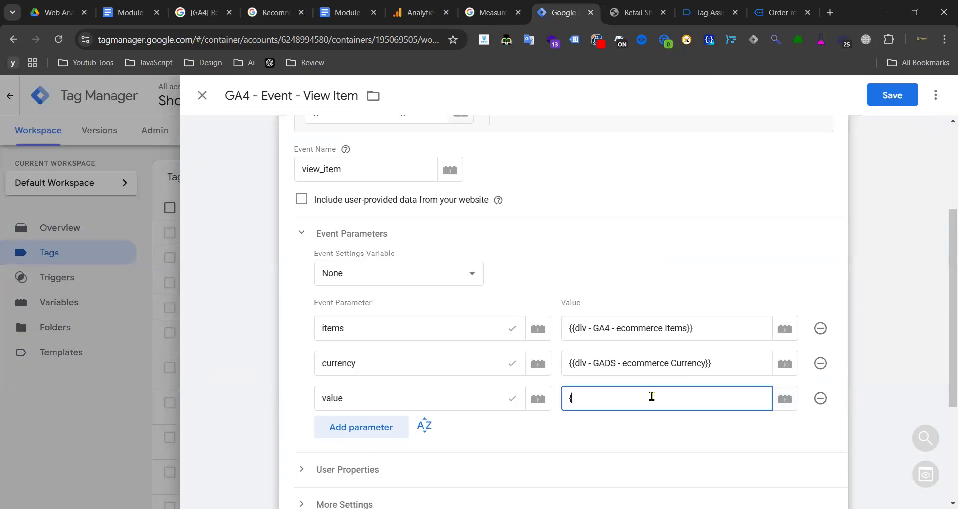
text({v)
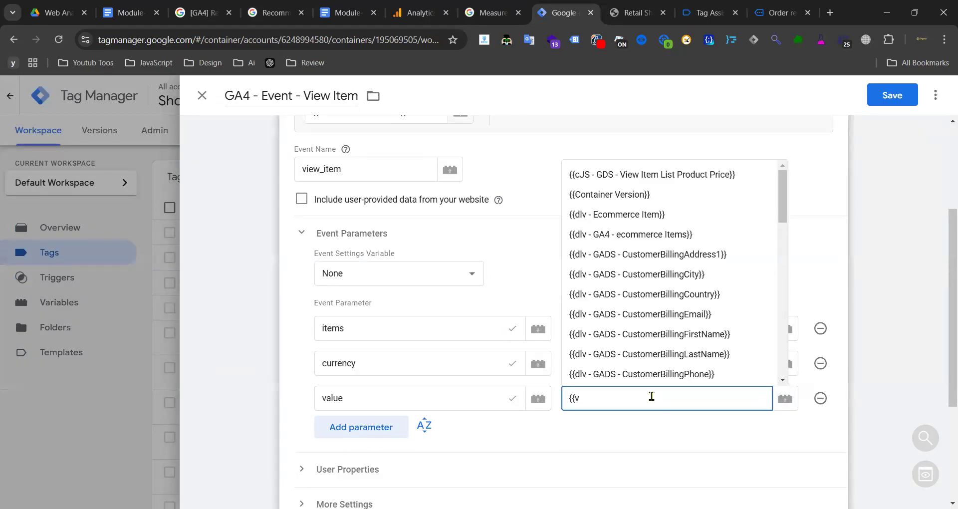
text(alu)
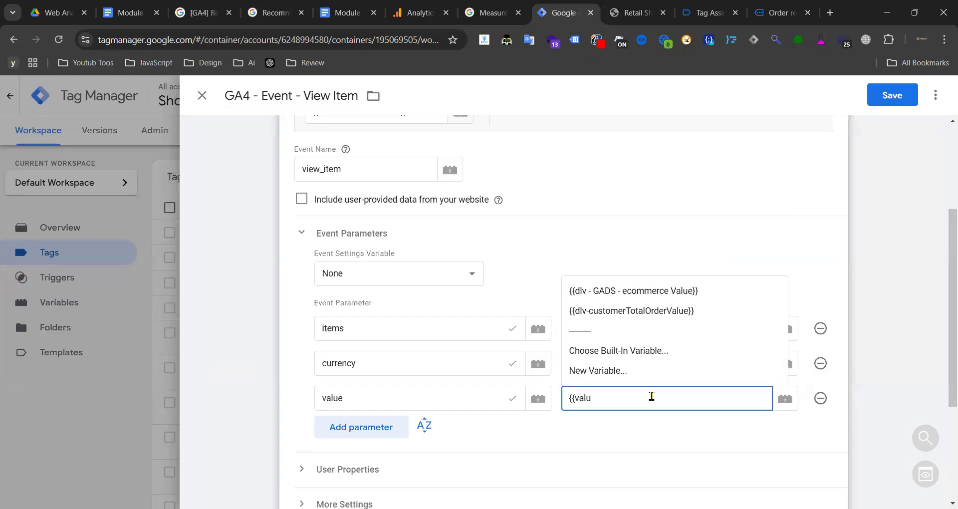
click(665, 294)
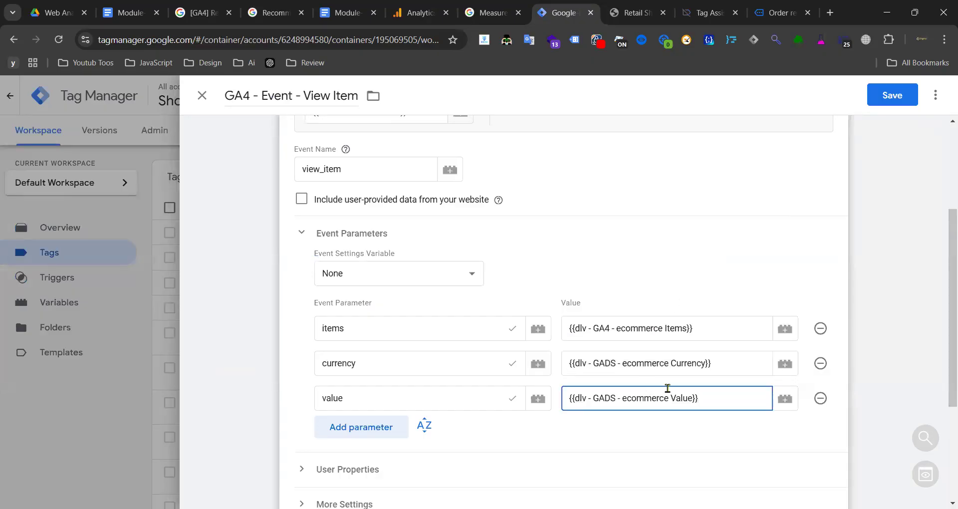
triple_click(711, 393)
key(BackSpace)
click(782, 401)
click(847, 97)
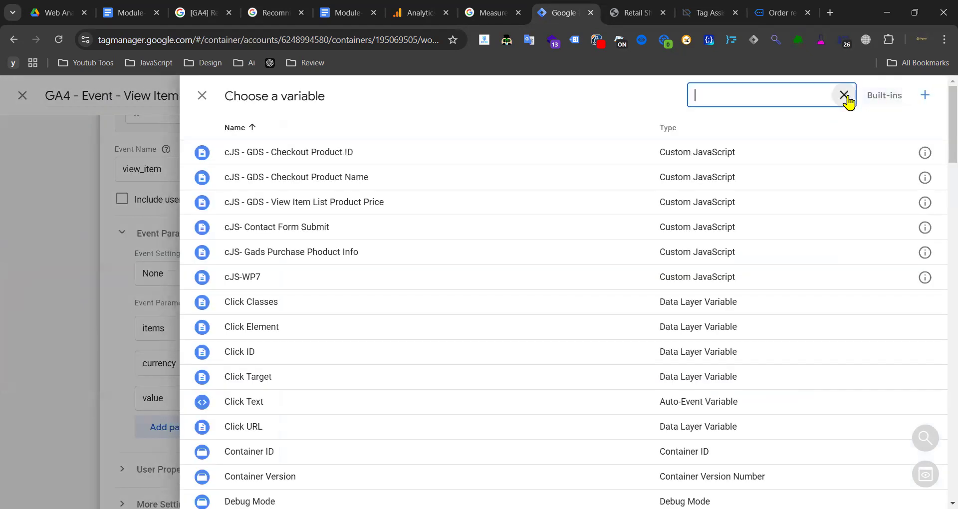
text(GA45)
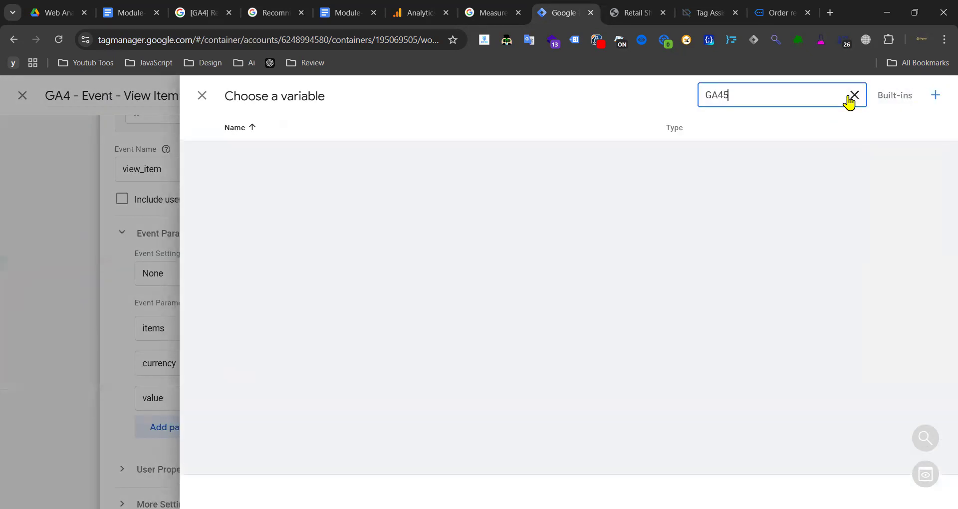
key(BackSpace)
click(420, 158)
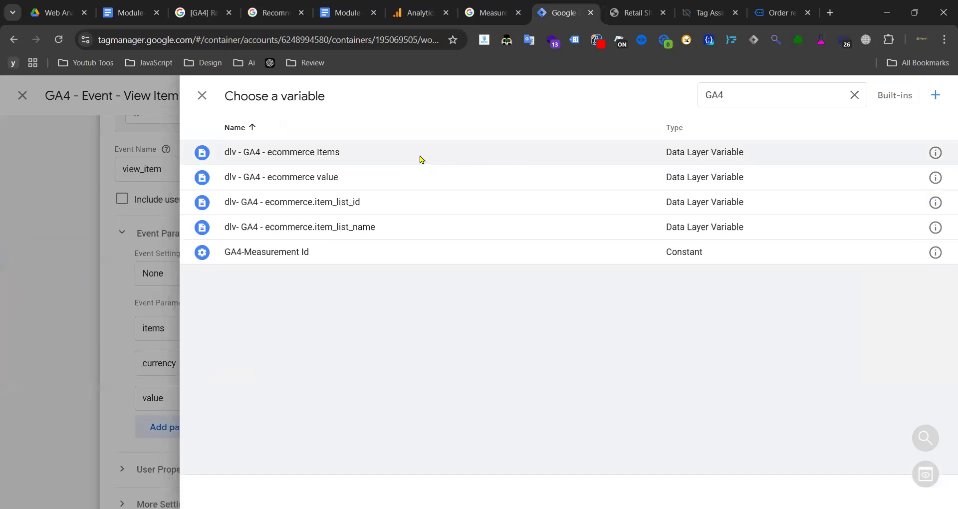
scroll(687, 235, down, 4)
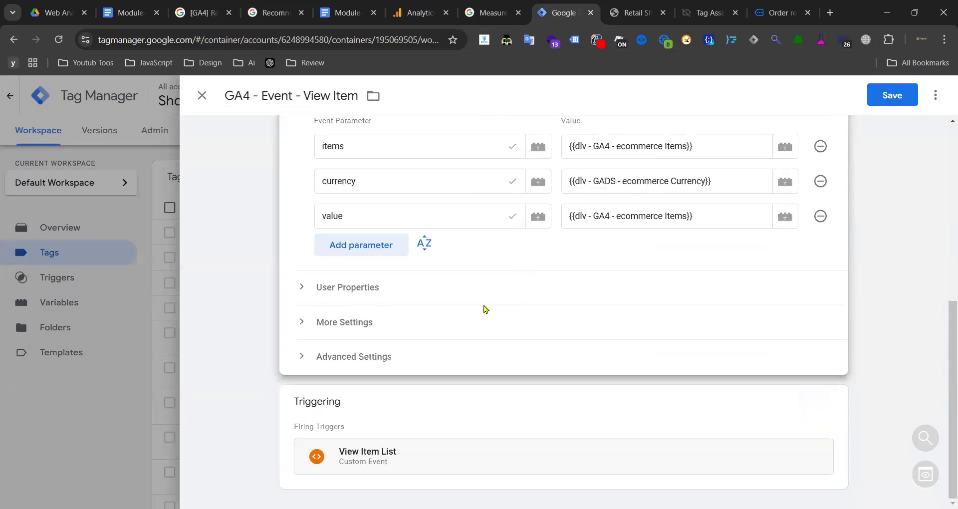
- Swap the tag's trigger from View Item List to View Item and save the tag
click(413, 406)
click(817, 429)
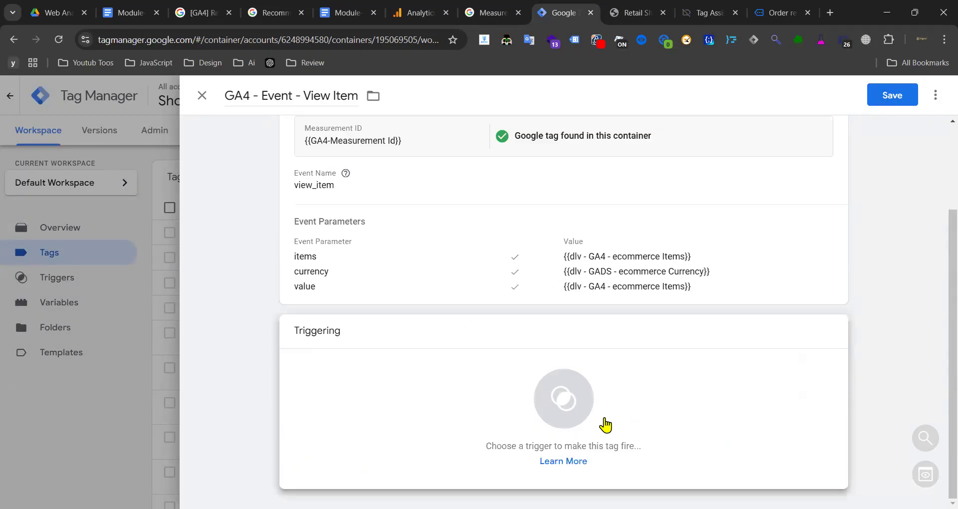
click(445, 340)
scroll(286, 356, down, 5)
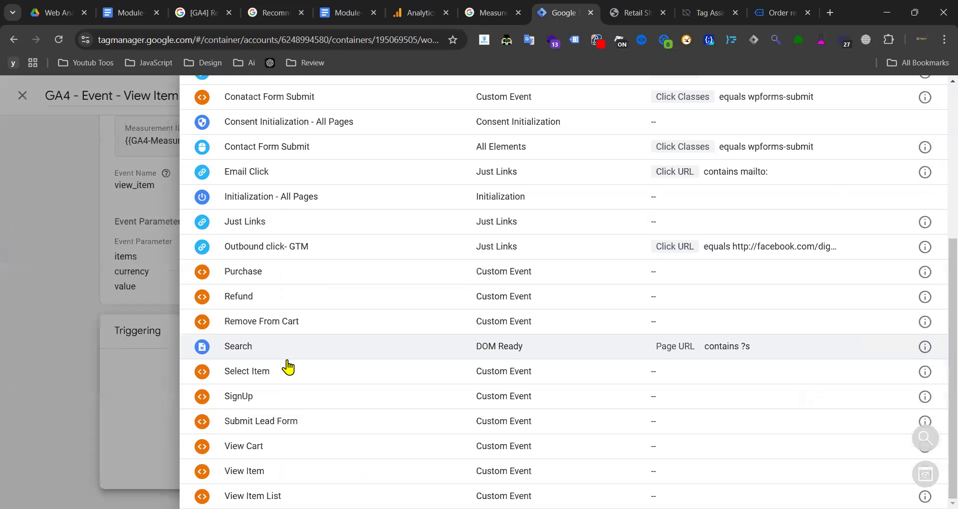
click(285, 469)
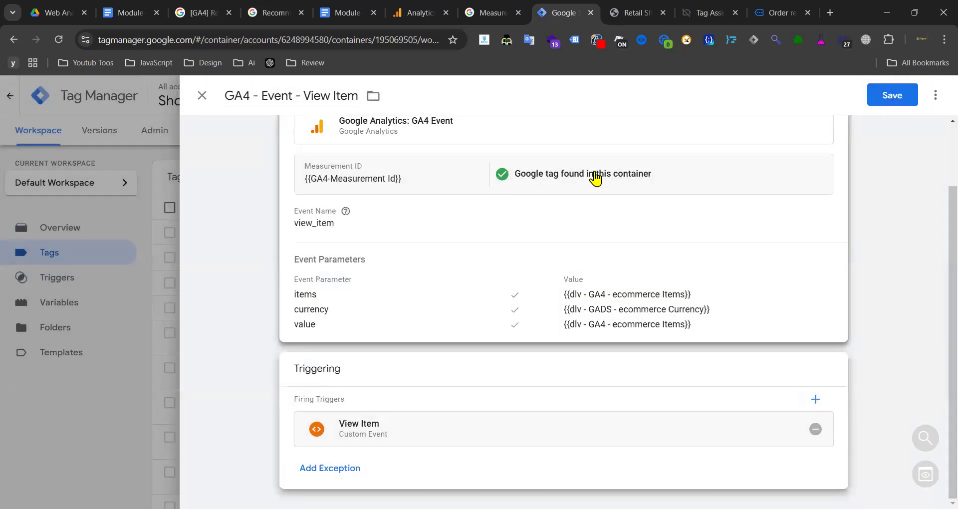
click(881, 95)
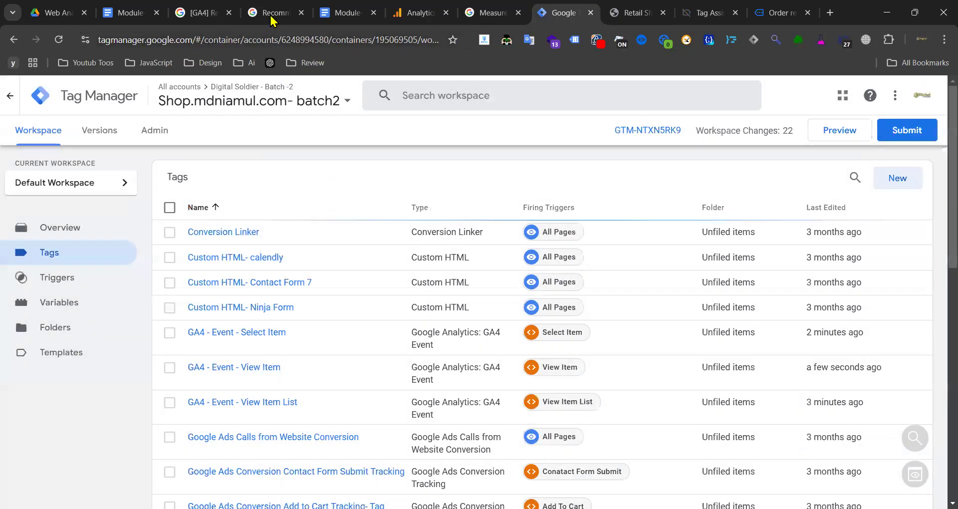
- Check the currency, value and items parameters in the GA4 add_to_cart docs, then return to the tags list
click(272, 14)
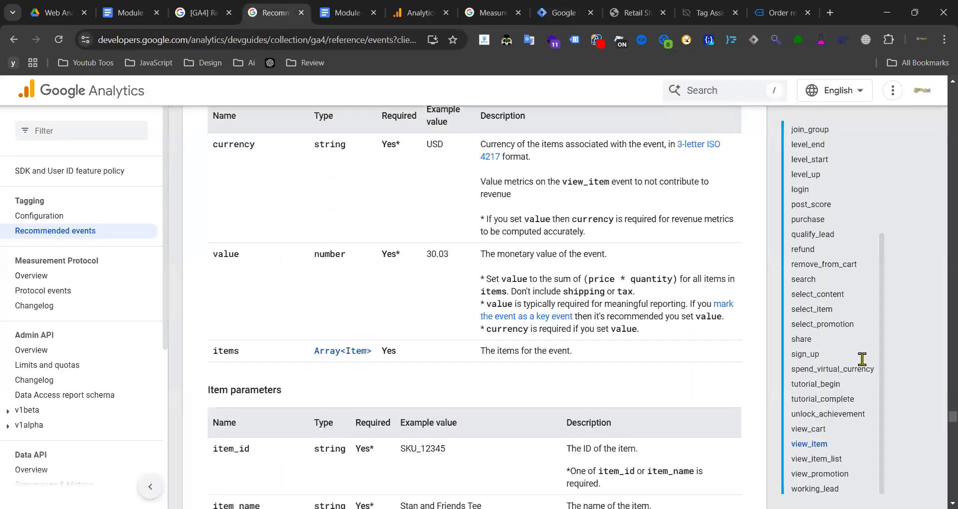
scroll(829, 385, up, 3)
click(822, 172)
scroll(344, 257, down, 3)
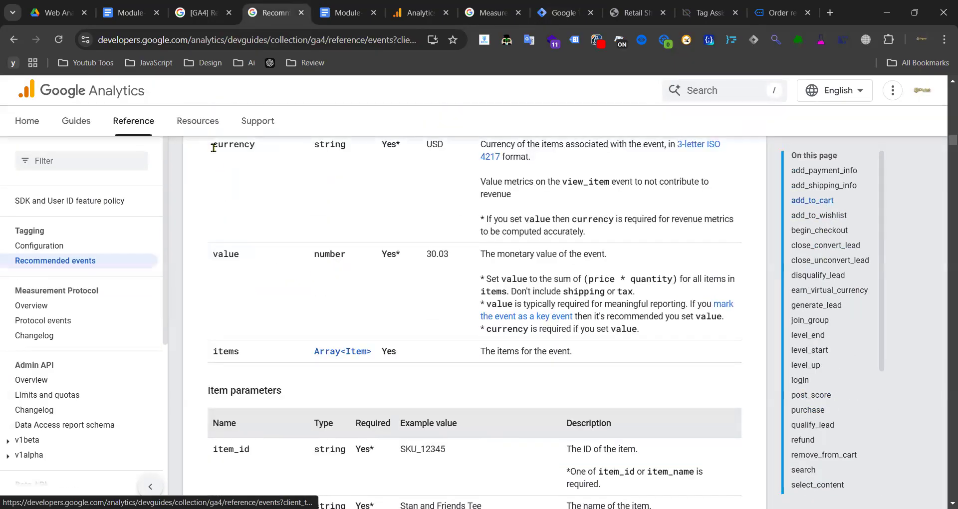
drag(213, 145, 244, 148)
double_click(225, 255)
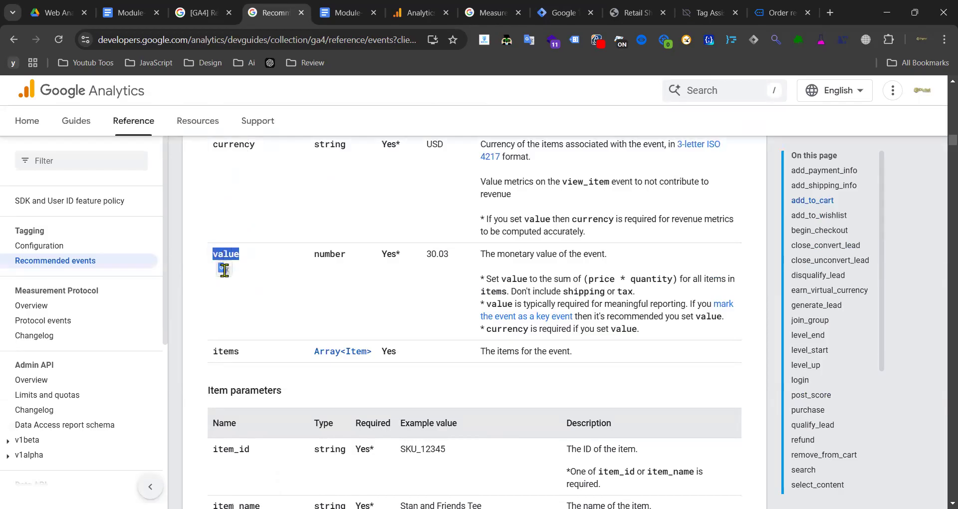
double_click(227, 352)
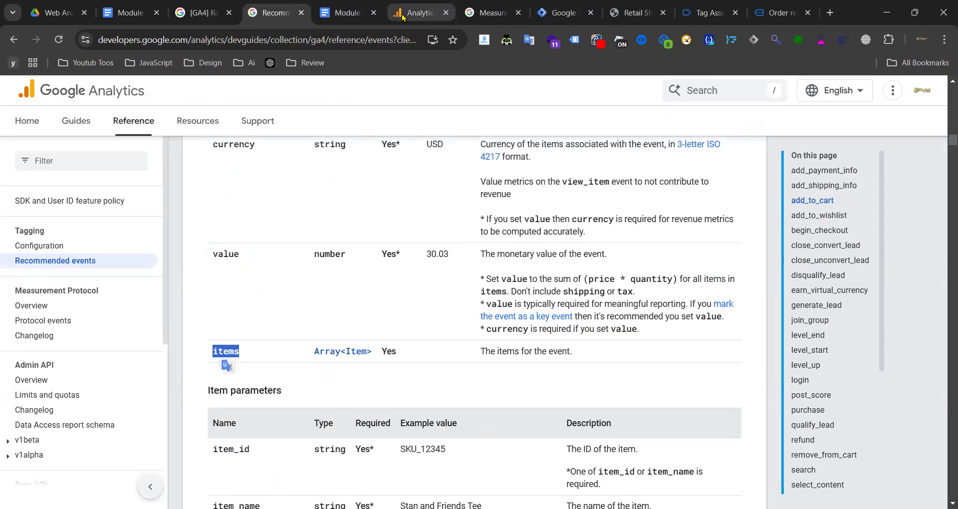
click(564, 13)
scroll(242, 292, down, 10)
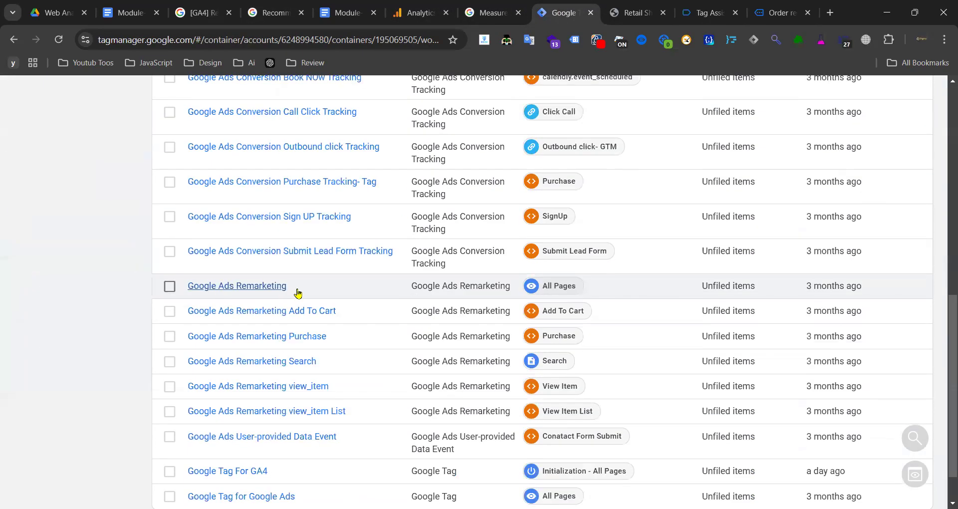
scroll(297, 291, up, 7)
click(265, 204)
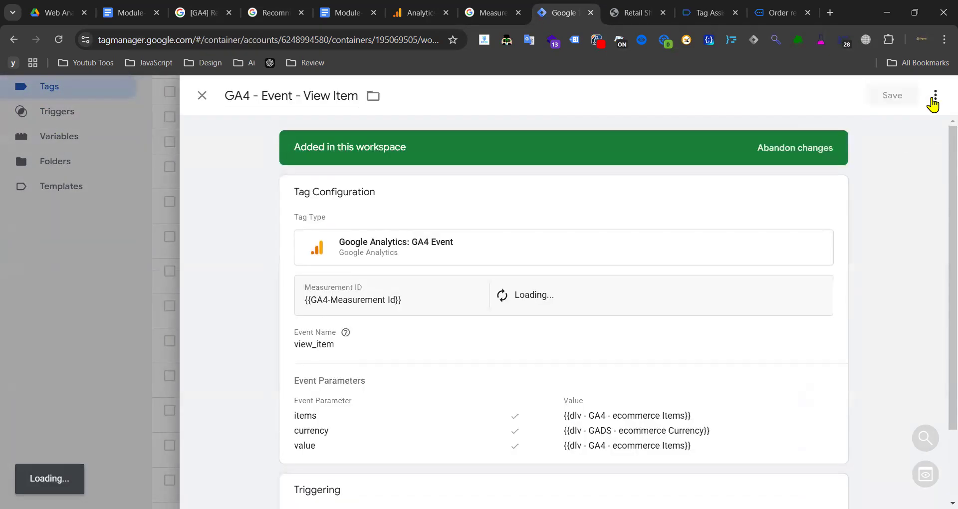
click(935, 95)
click(890, 124)
click(276, 92)
key(BackSpace)
key(BackSpace)
key(BackSpace)
key(BackSpace)
key(BackSpace)
key(BackSpace)
key(BackSpace)
key(BackSpace)
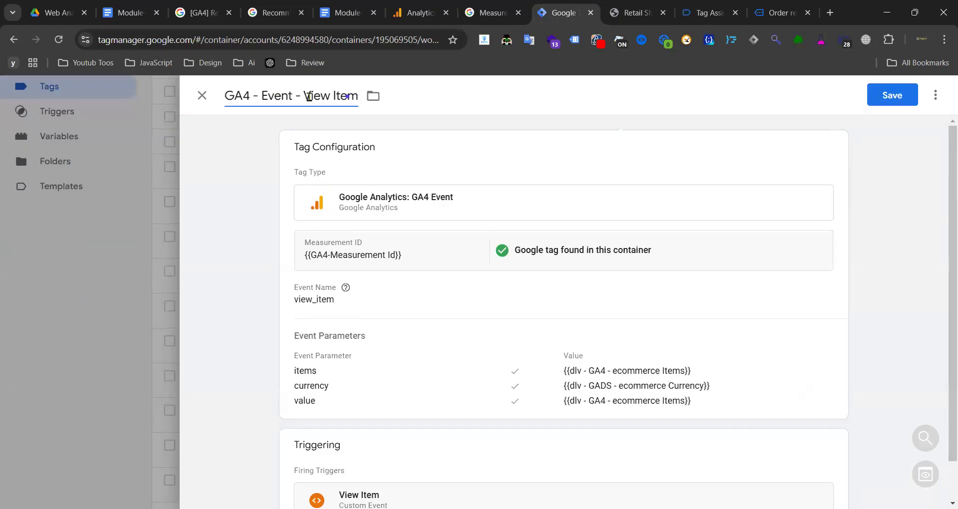
drag(305, 96, 368, 98)
text(Add)
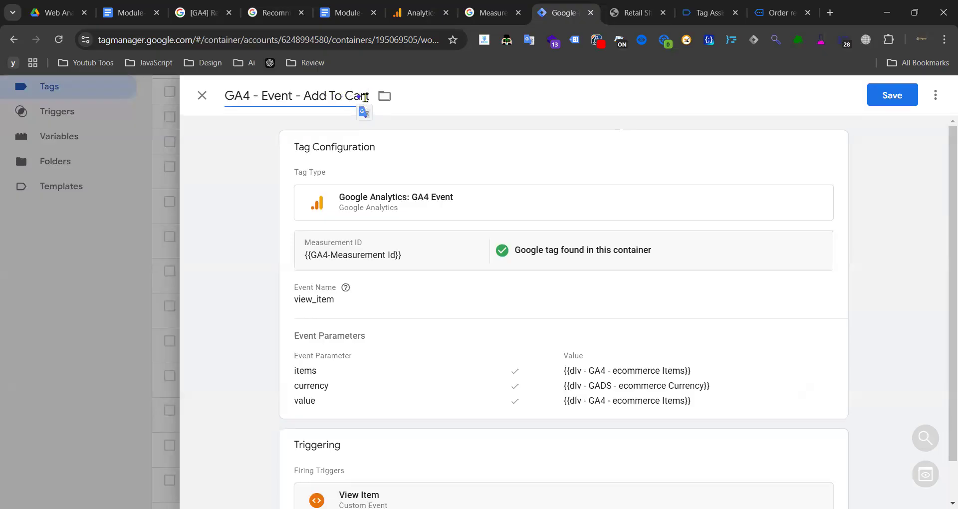
click(423, 304)
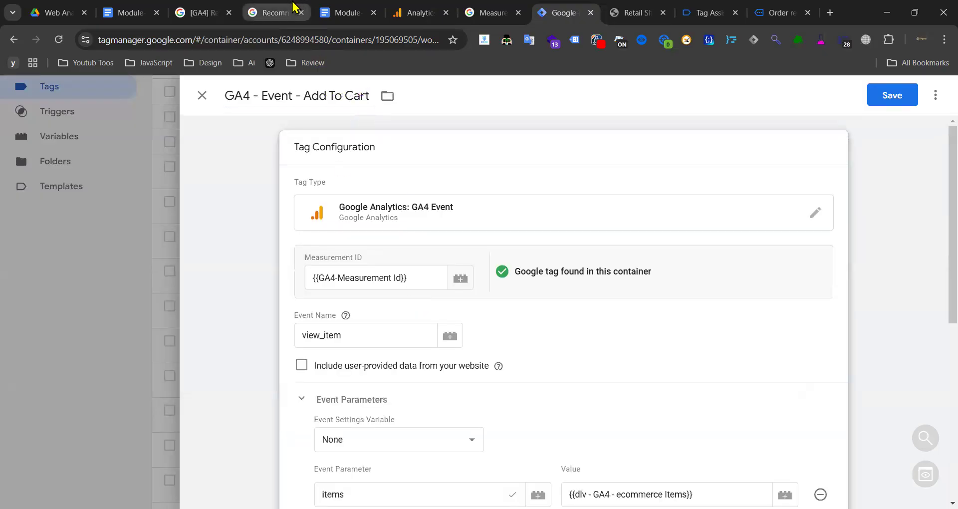
click(275, 8)
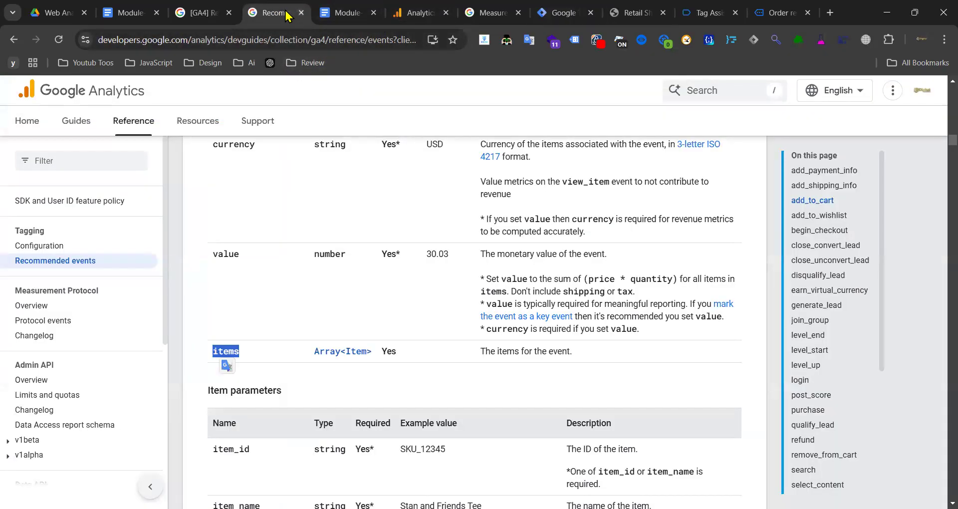
click(534, 13)
scroll(434, 364, down, 3)
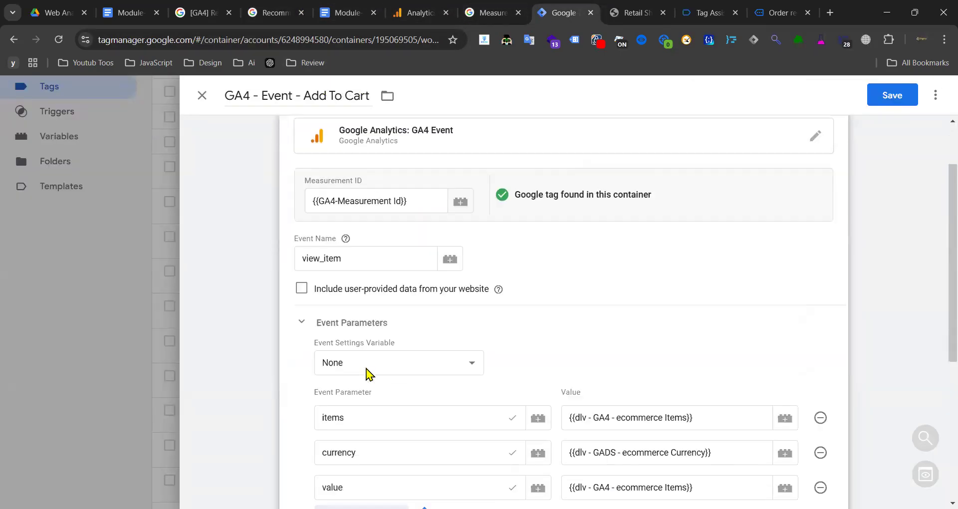
click(367, 391)
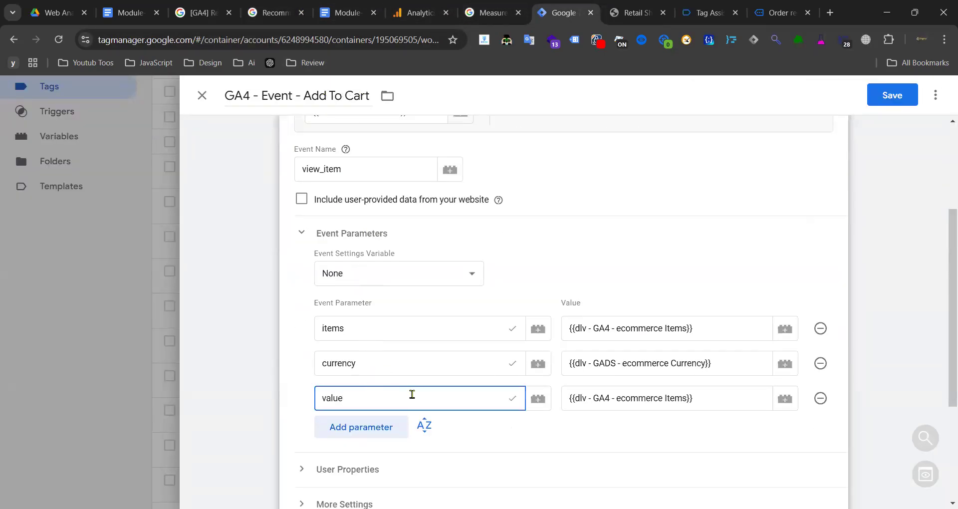
click(738, 395)
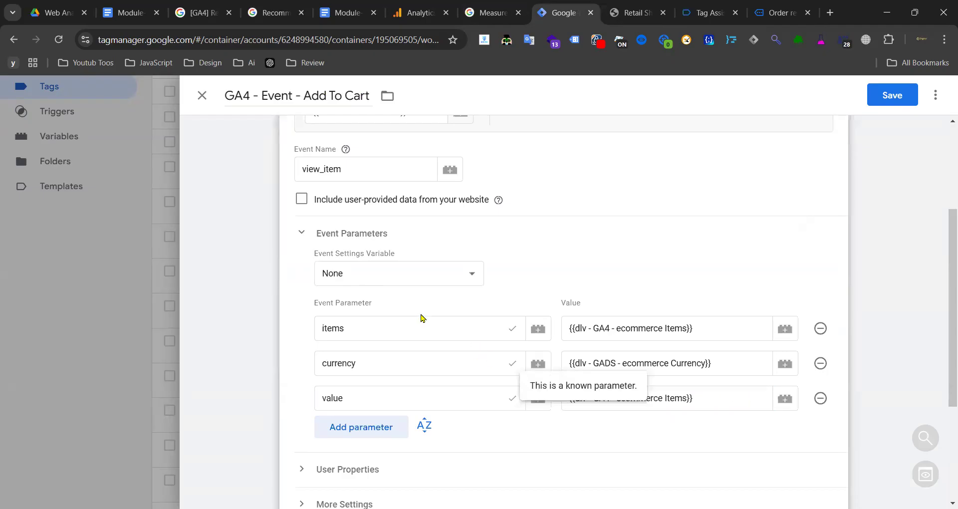
click(202, 96)
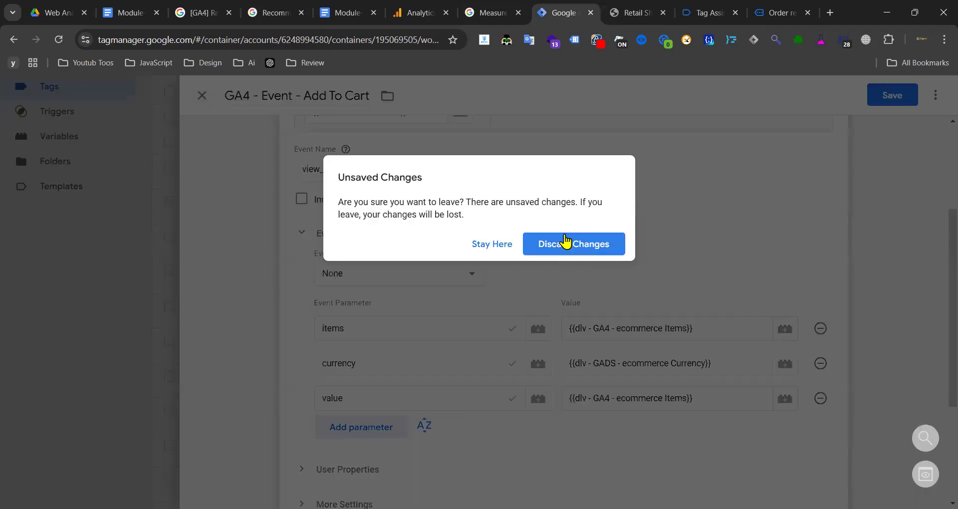
click(564, 248)
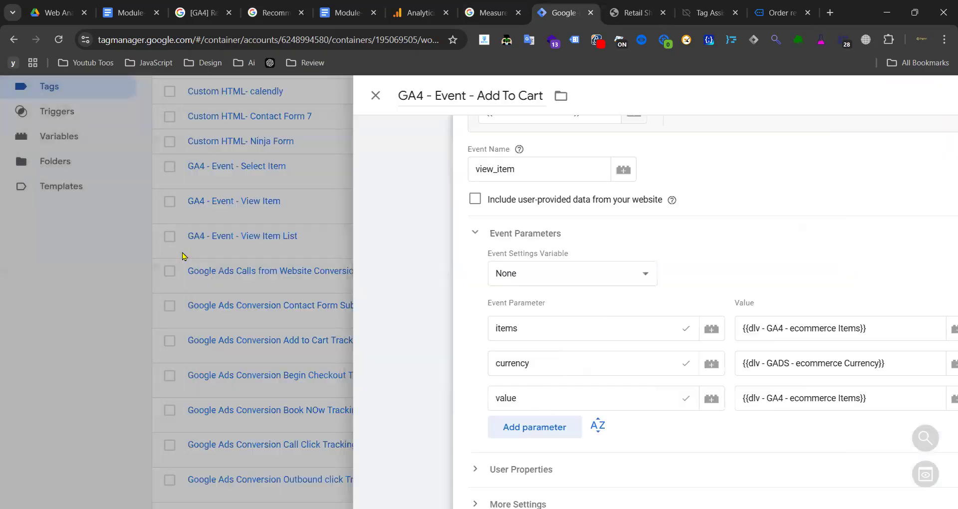
click(252, 211)
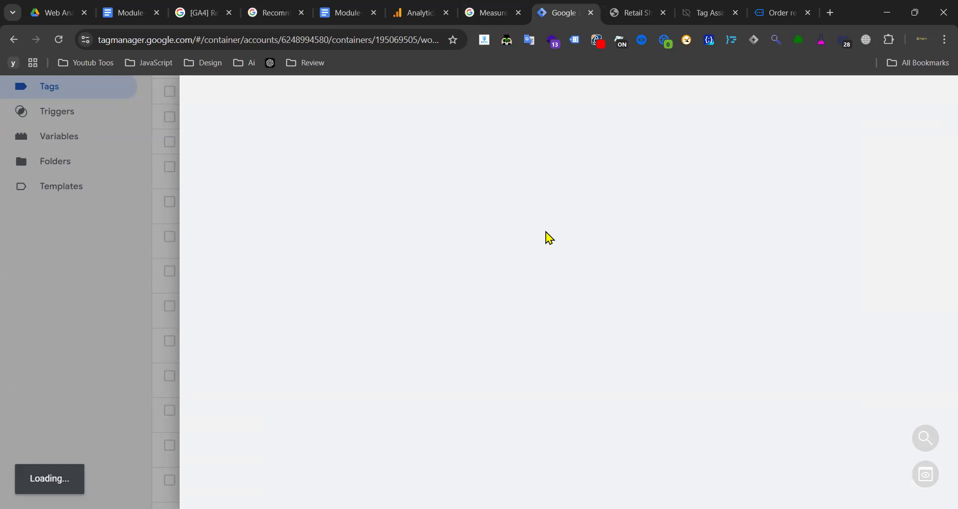
- Replace the value parameter's Items variable with {{dlv - GA4 - ecommerce value}} and save the View Item tag
scroll(559, 319, down, 5)
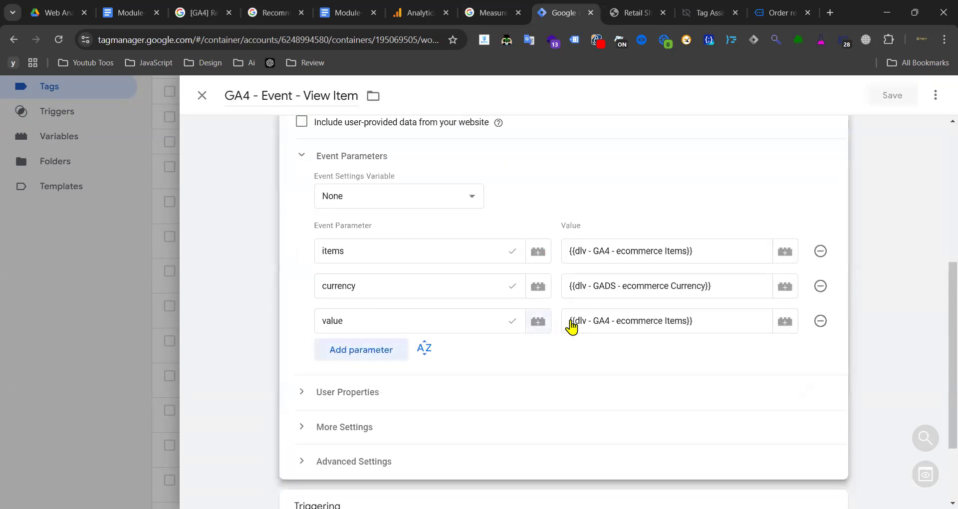
triple_click(734, 325)
key(BackSpace)
text({{vlu)
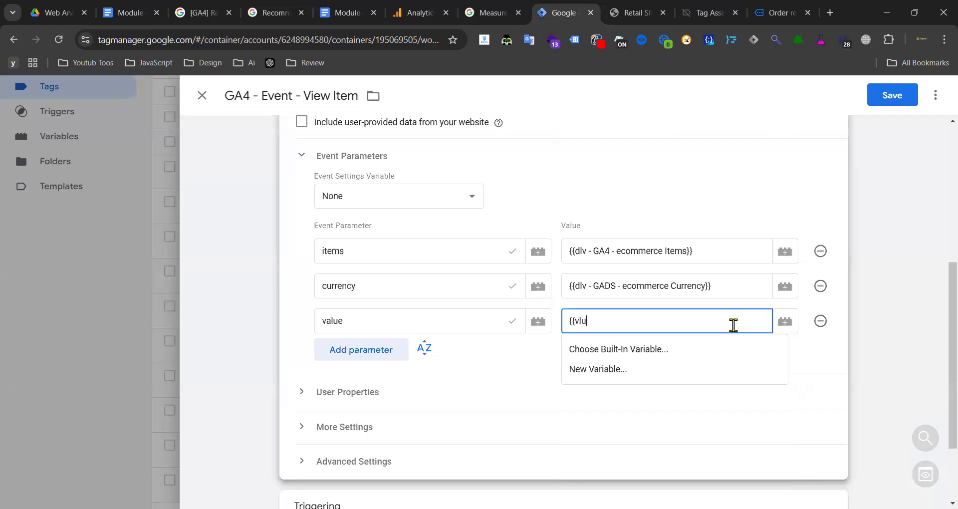
key(BackSpace)
key(BackSpace)
text(a)
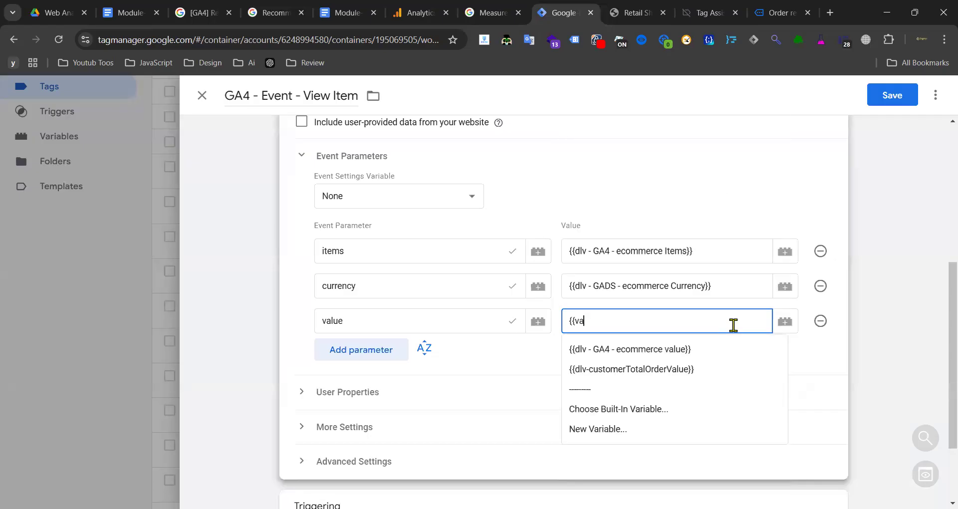
click(651, 358)
click(892, 96)
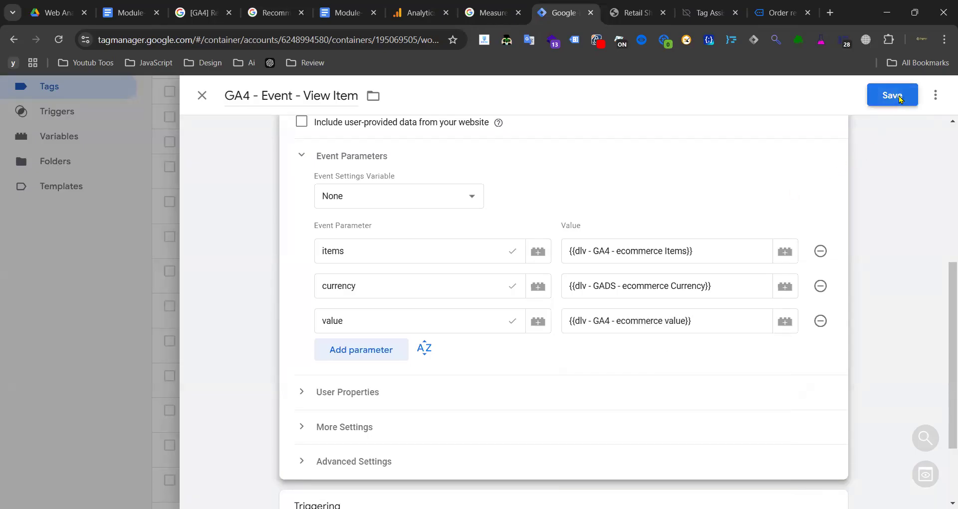
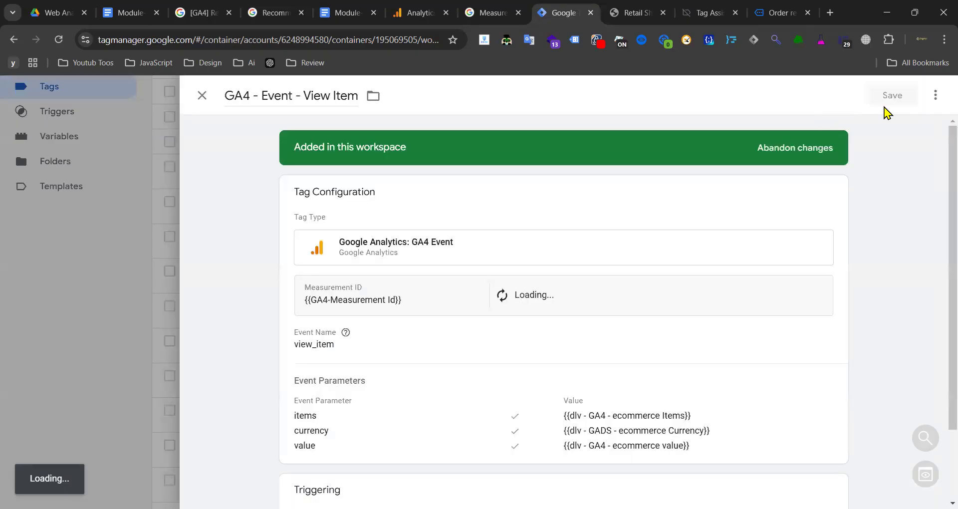
- Copy the View Item tag and rename the copy GA4 - Event - Add To Cart
click(935, 95)
click(272, 95)
key(BackSpace)
key(BackSpace)
key(BackSpace)
key(BackSpace)
key(BackSpace)
key(BackSpace)
key(BackSpace)
key(BackSpace)
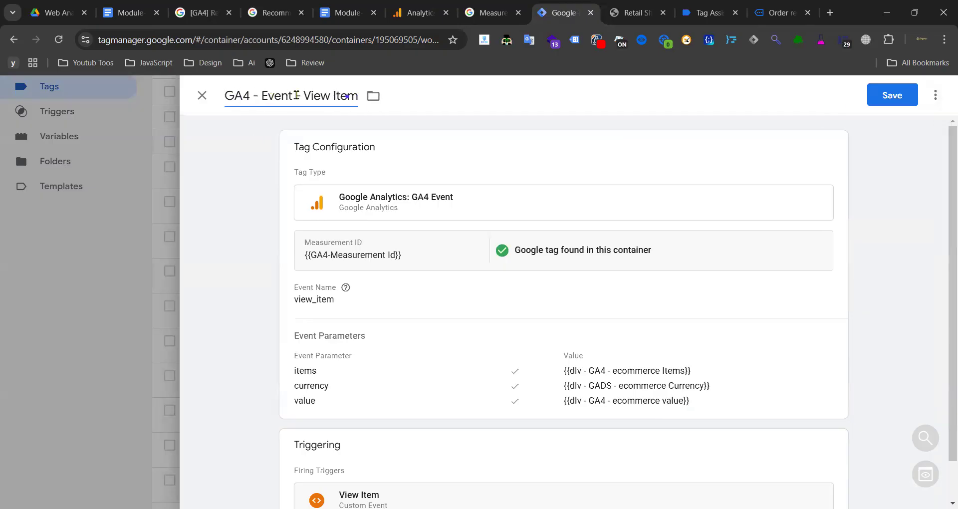
drag(306, 95, 359, 97)
text(A)
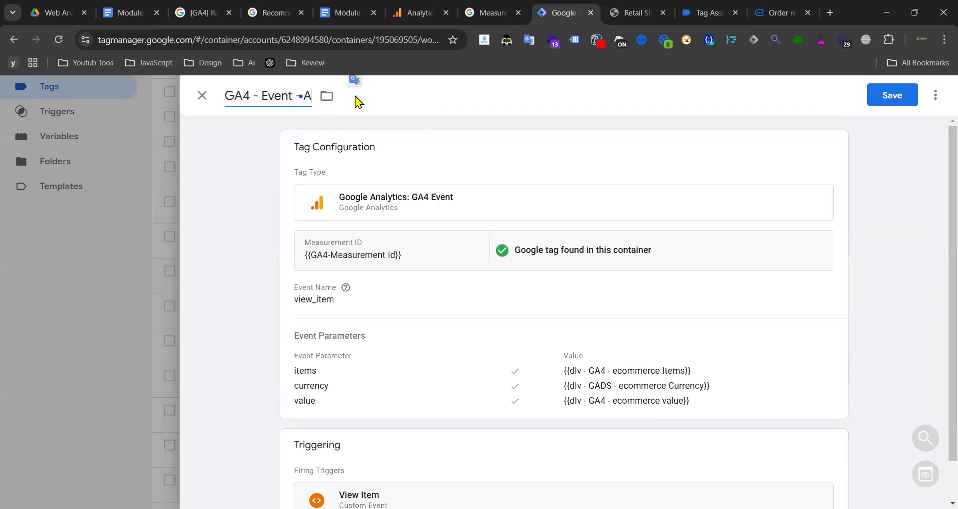
text(dd To Cart)
- Set the tag's Event Name to add_to_cart, copied from the GA4 recommended events reference
click(384, 279)
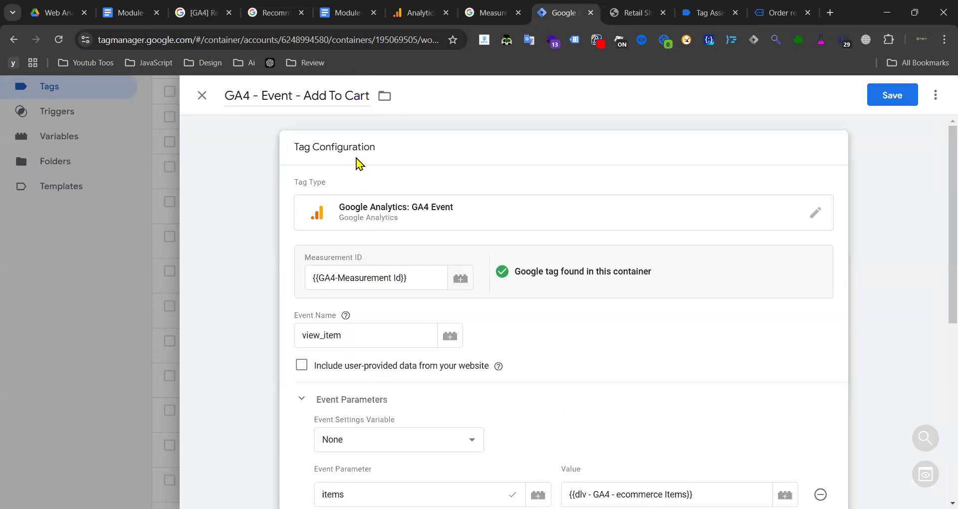
click(341, 13)
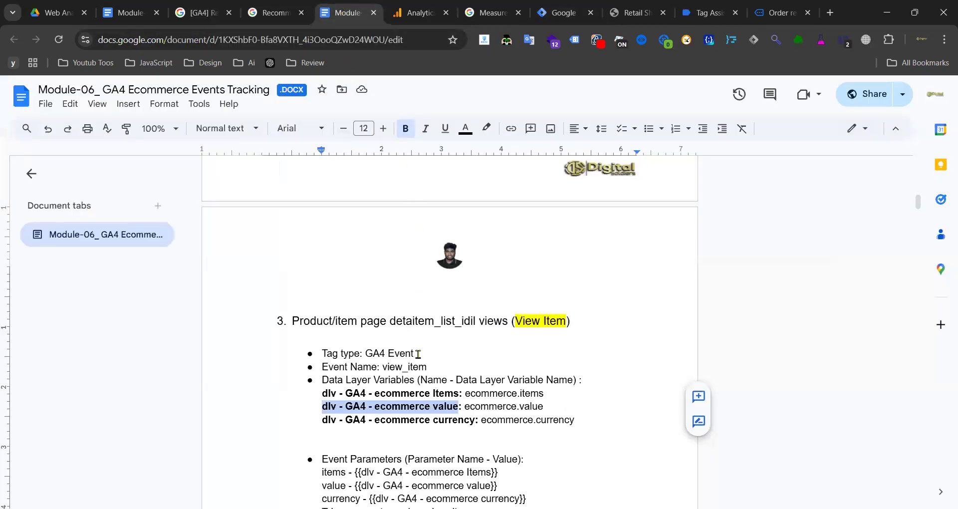
scroll(438, 355, down, 6)
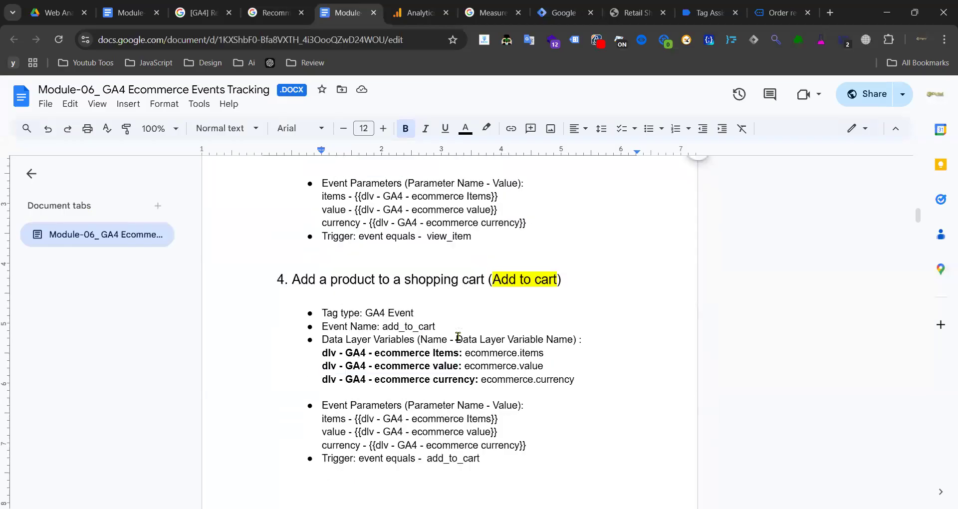
click(275, 13)
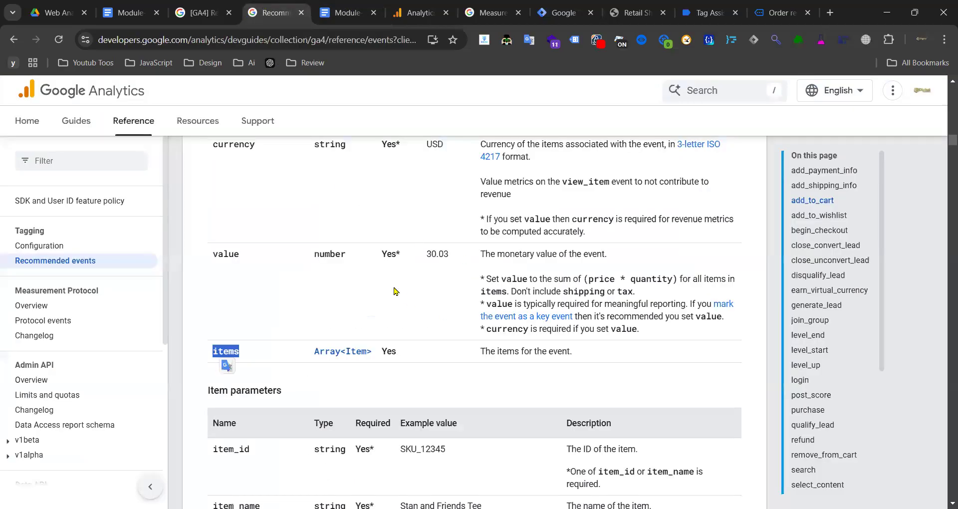
scroll(395, 291, up, 6)
double_click(275, 343)
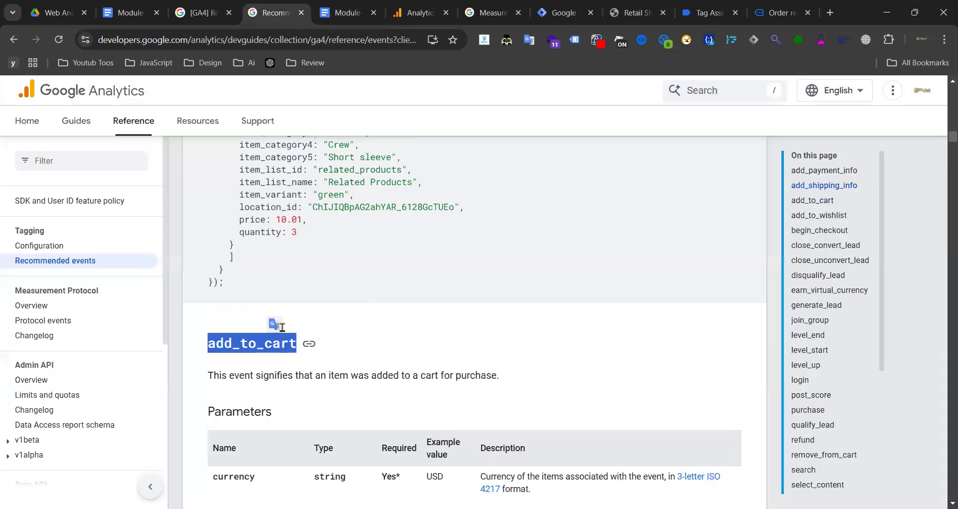
click(554, 13)
double_click(355, 337)
key(ctrl+v)
- Review the course notes and the add_to_cart event reference once more
scroll(539, 300, down, 6)
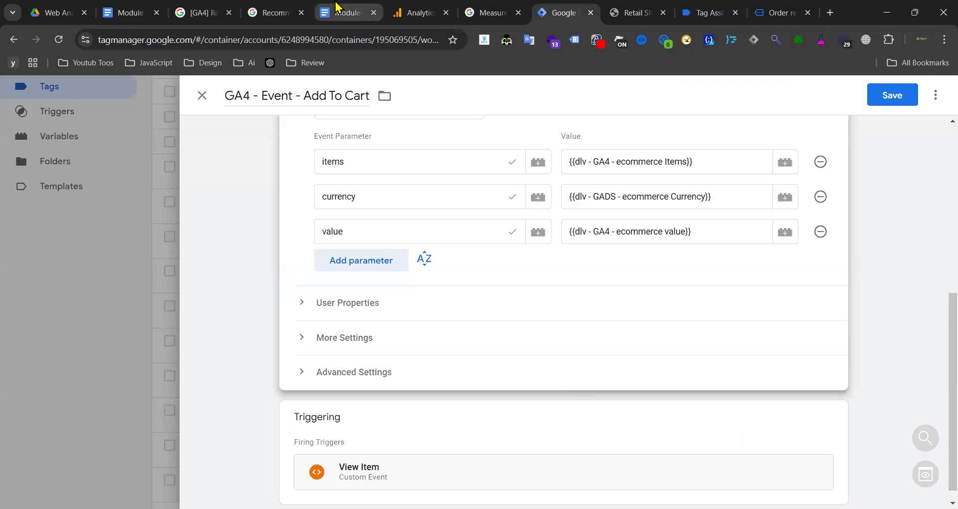
click(359, 12)
click(275, 13)
scroll(275, 299, down, 10)
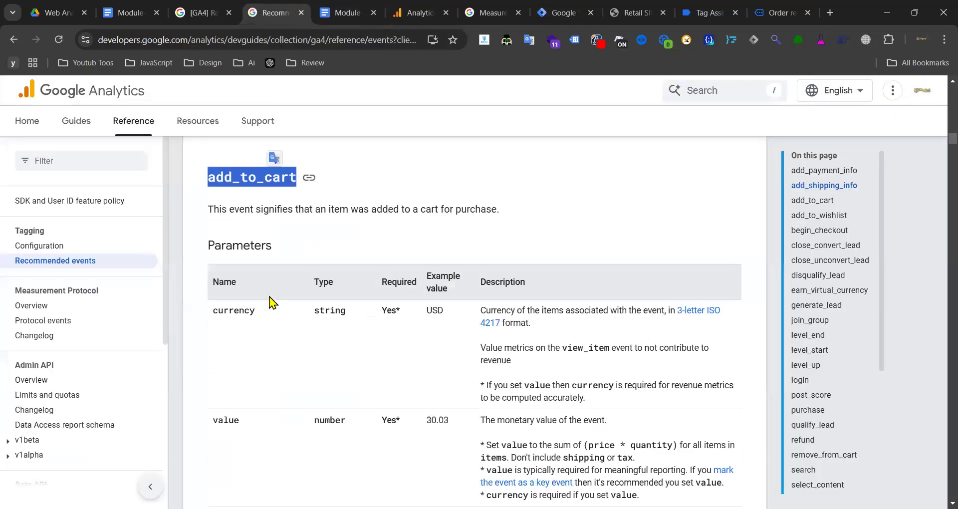
scroll(271, 370, up, 4)
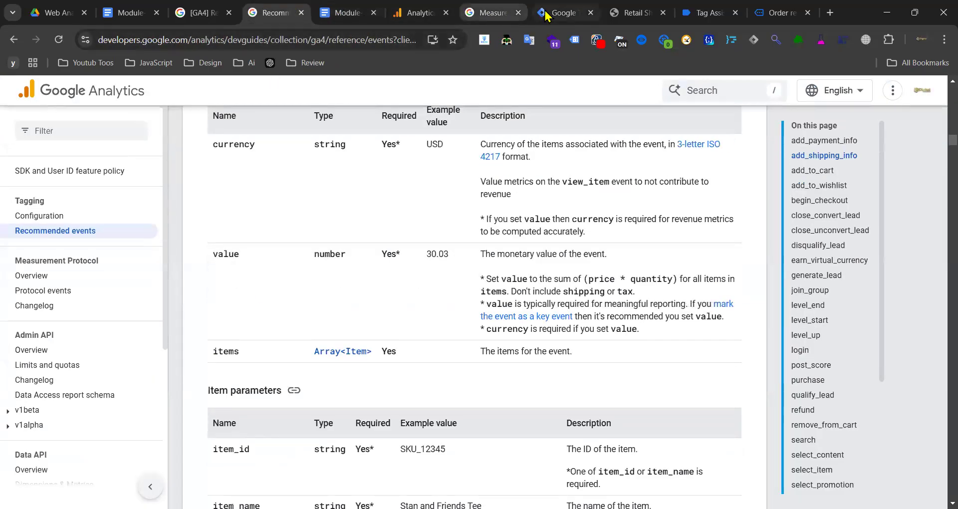
click(563, 13)
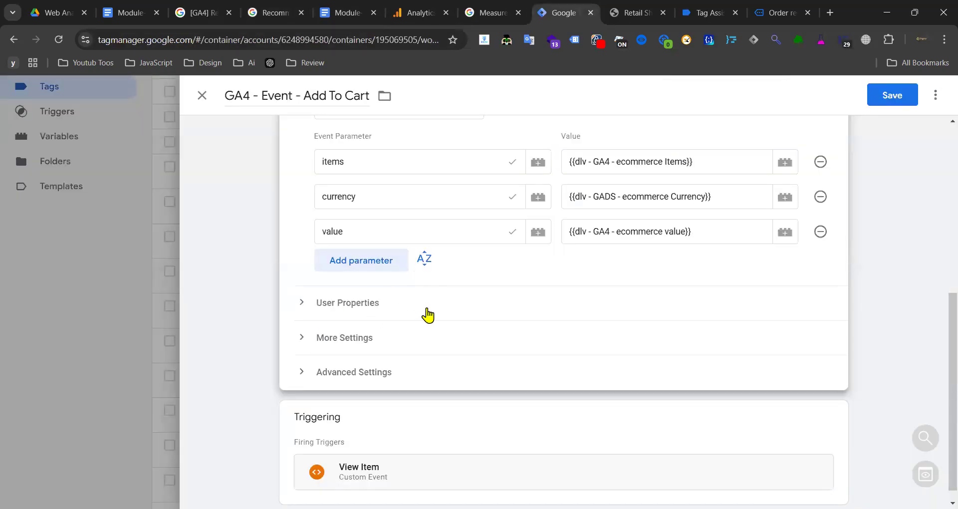
scroll(594, 334, down, 1)
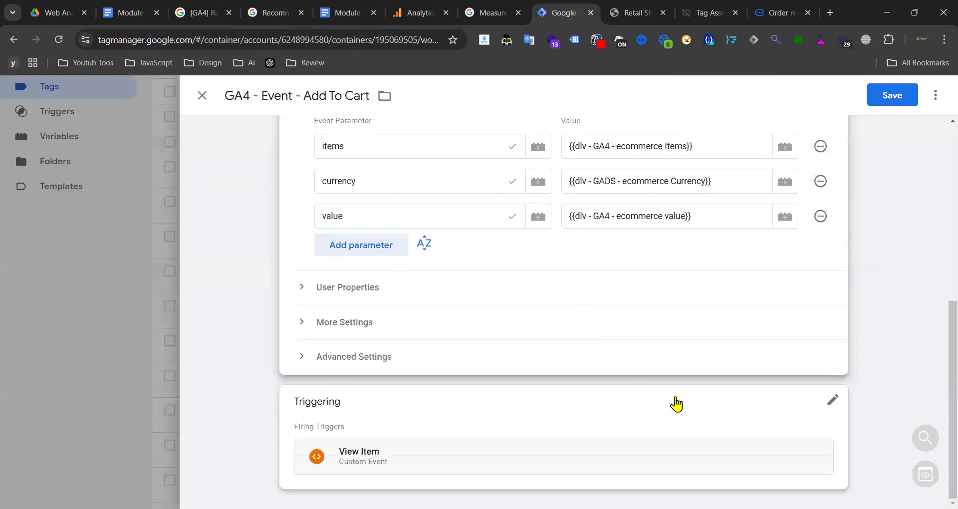
- Replace the View Item trigger with Add To Cart and save the tag
click(819, 440)
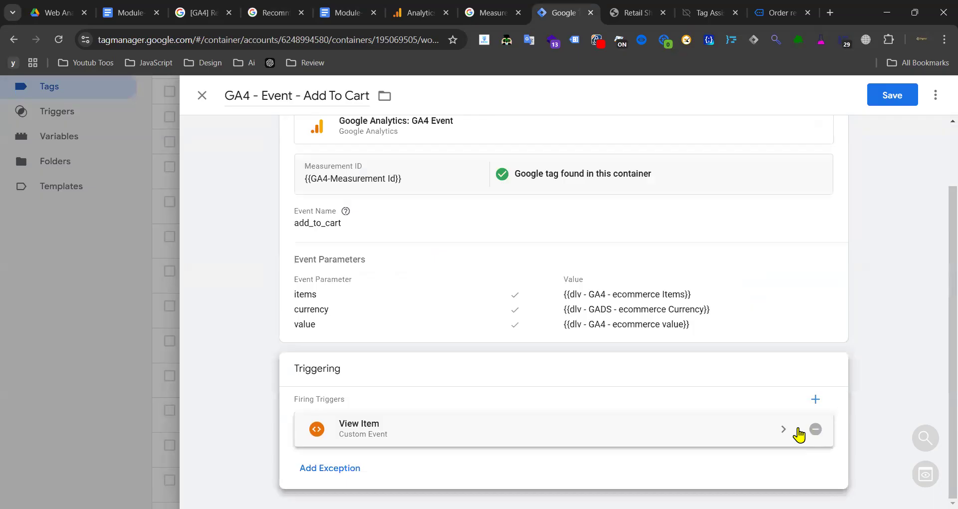
click(805, 432)
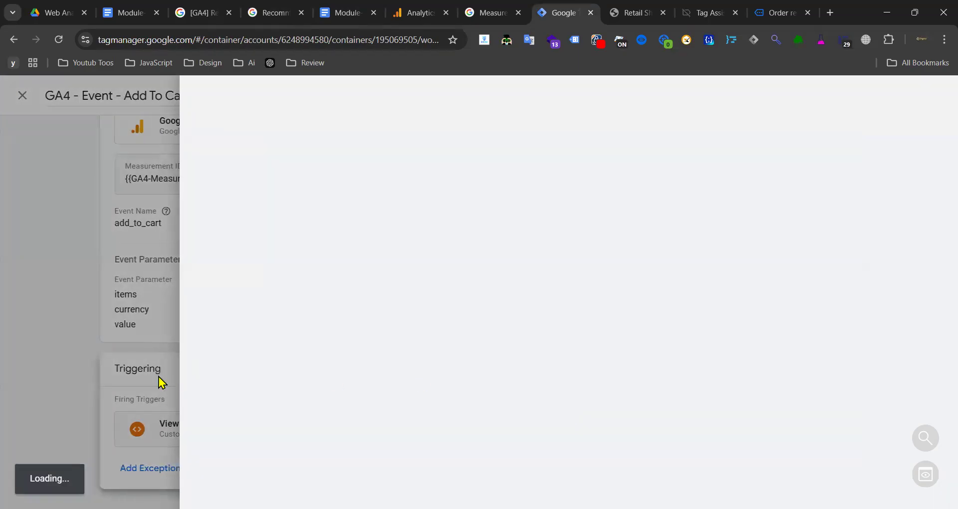
click(162, 383)
click(819, 433)
click(621, 400)
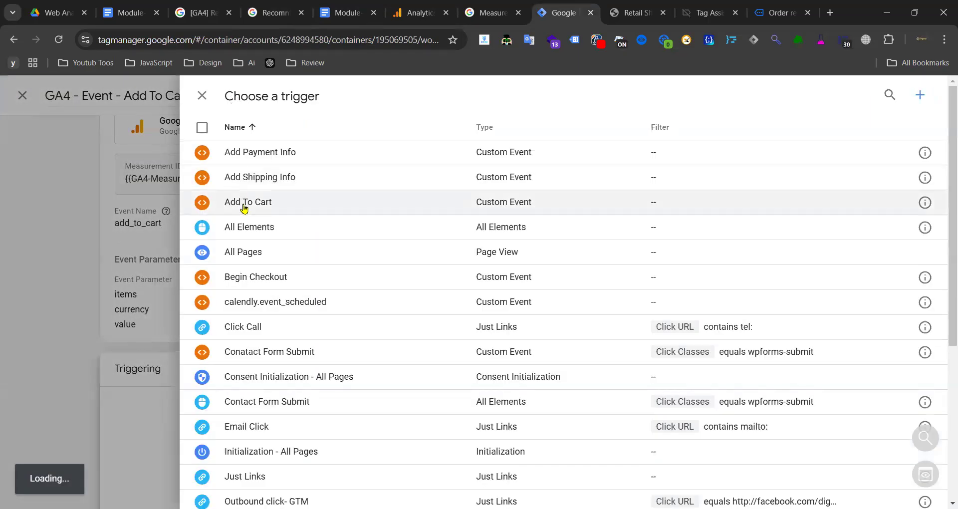
click(244, 209)
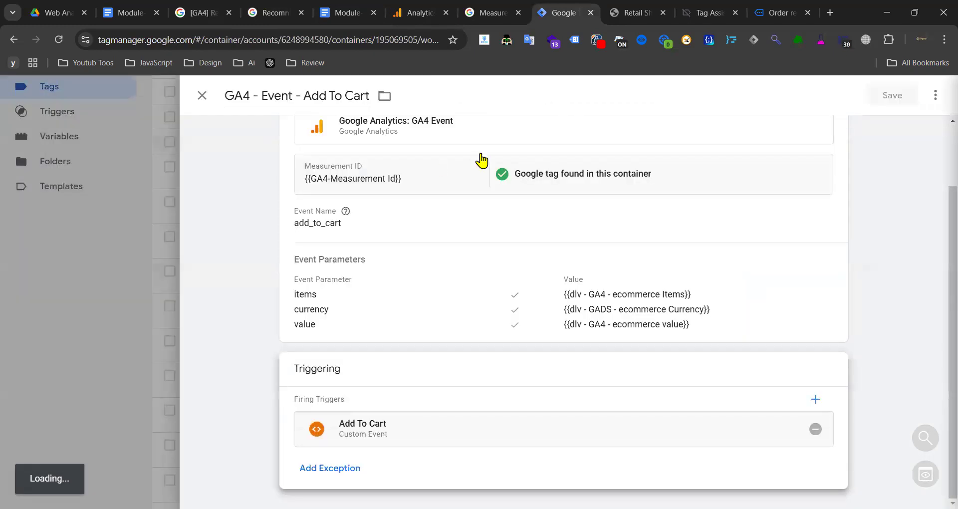
click(894, 98)
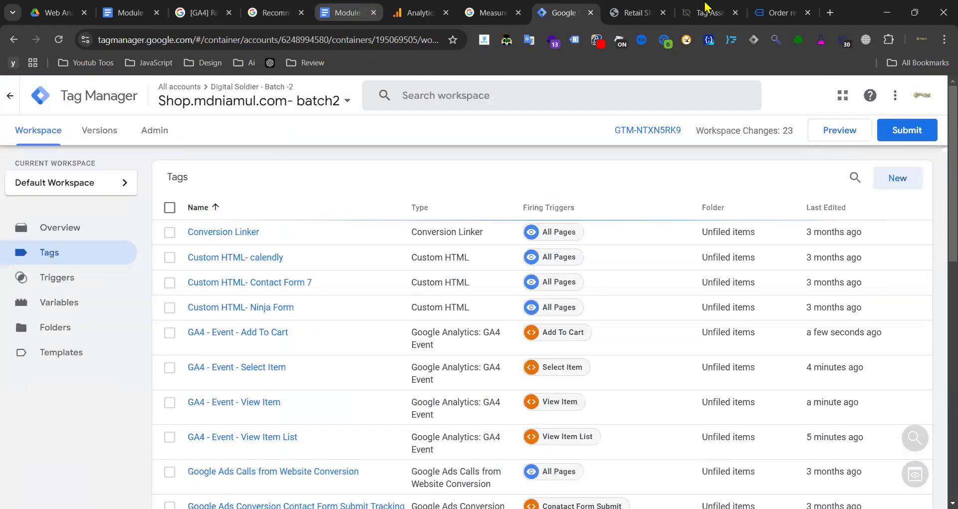
- Inspect the view_cart event's data in the Tag Assistant debug view
click(771, 10)
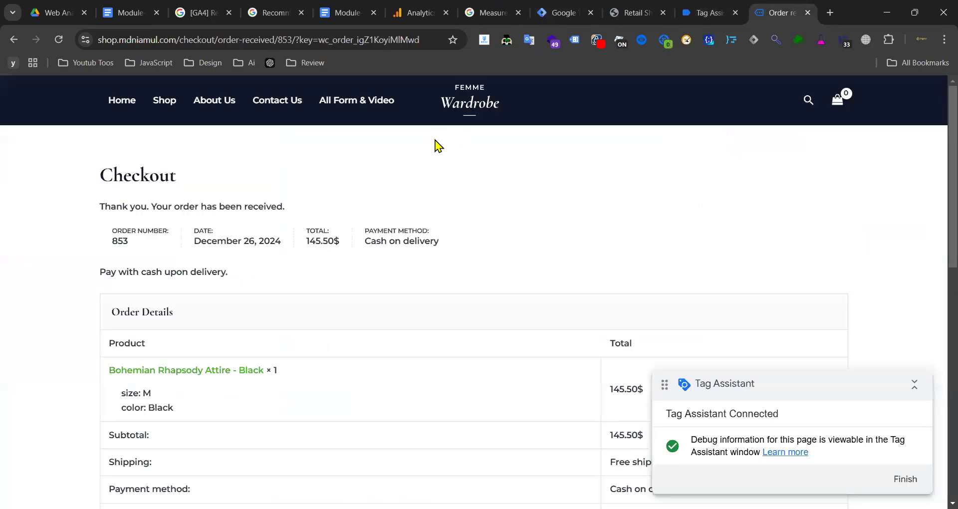
click(699, 12)
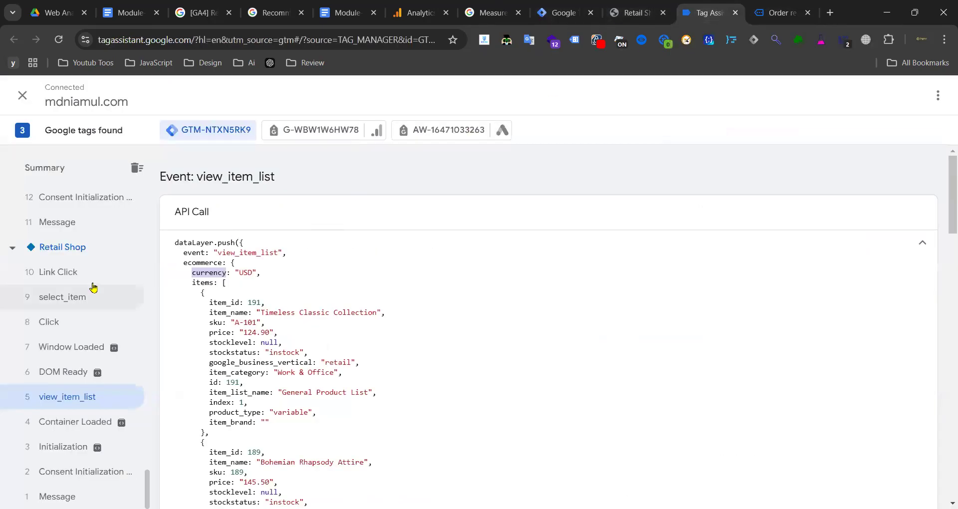
scroll(92, 285, up, 7)
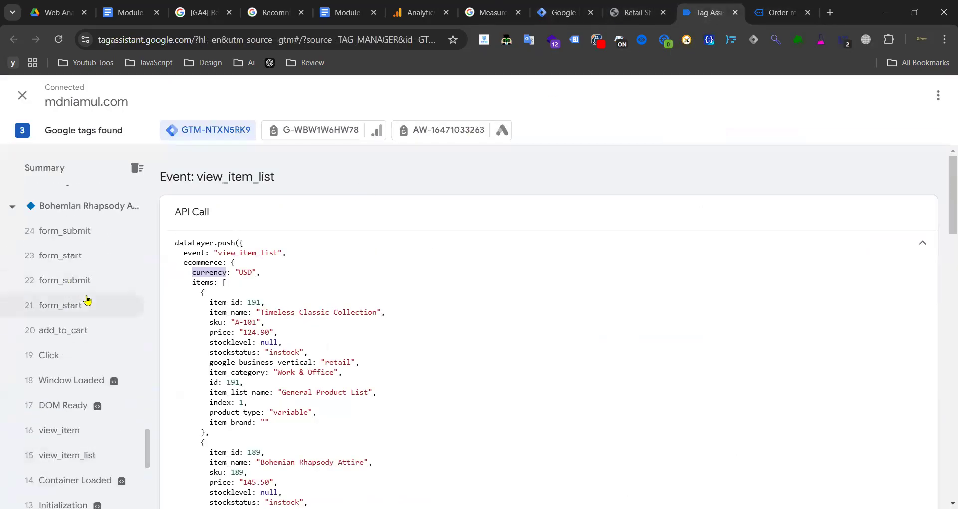
scroll(89, 299, up, 10)
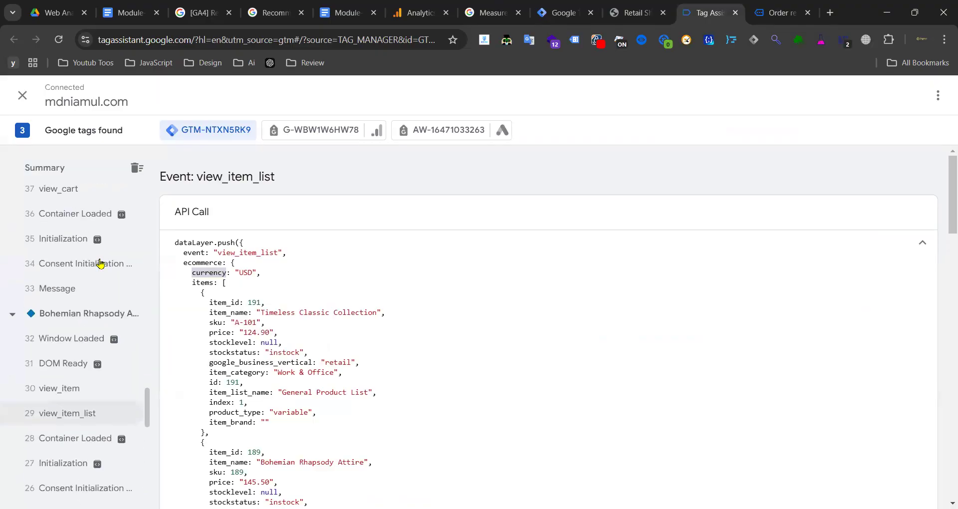
click(71, 353)
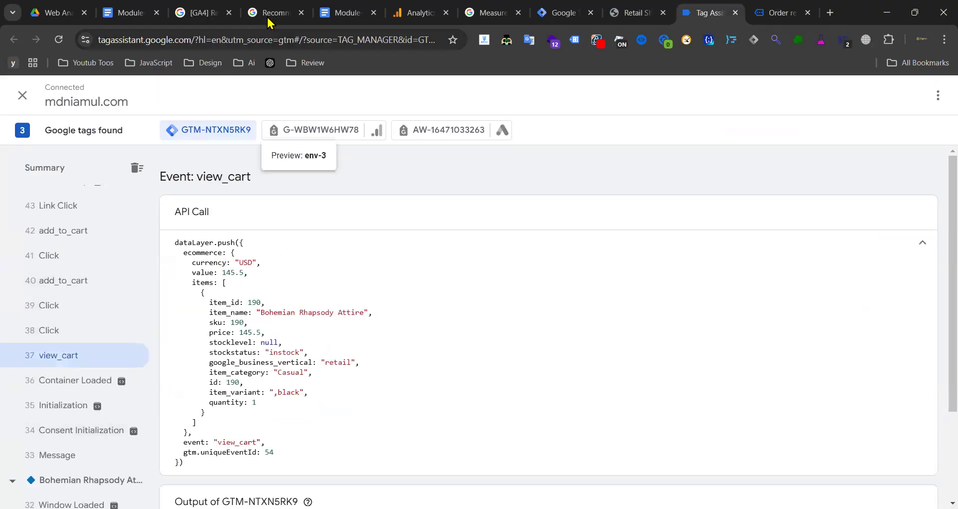
- Select the three View Cart data layer variable lines in the course notes
click(284, 12)
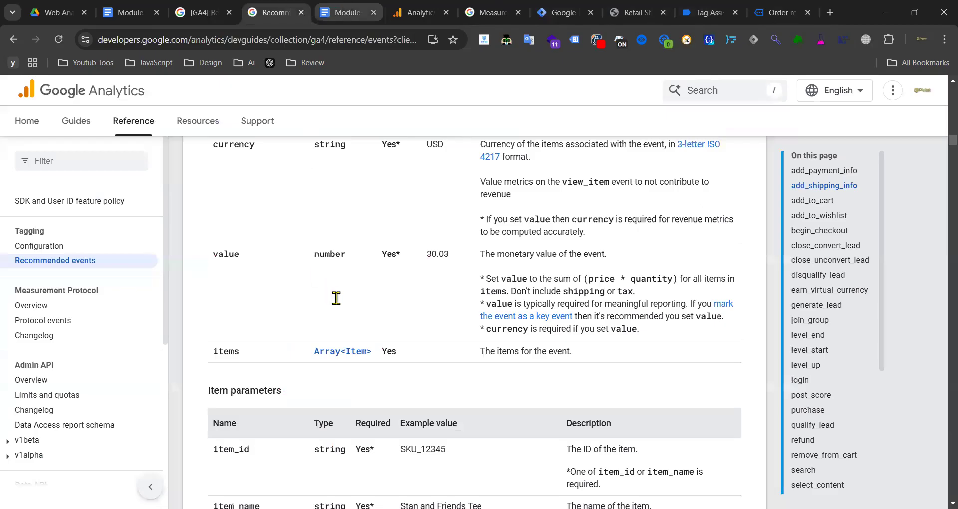
key(ctrl+Tab)
scroll(381, 257, down, 9)
mouse_move(318, 258)
mouse_down()
mouse_move(573, 282)
mouse_move(323, 264)
mouse_up()
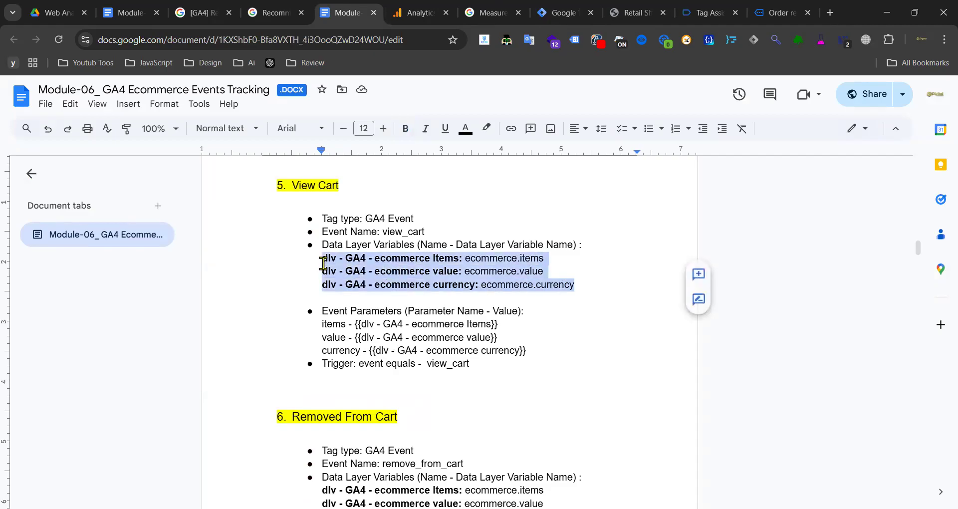
drag(578, 283, 324, 263)
- Copy the GA4 - Event - Add To Cart tag and rename it GA4 - Event - View Cart
click(591, 7)
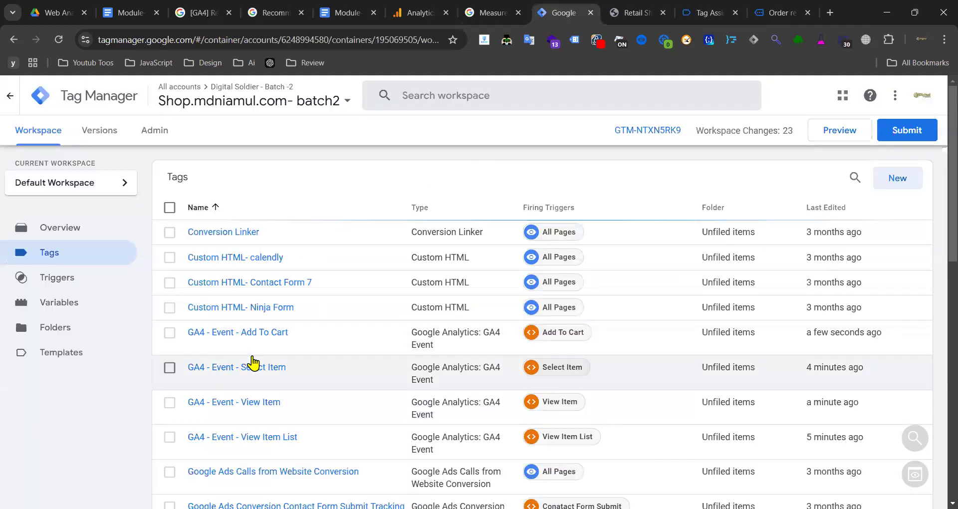
click(253, 335)
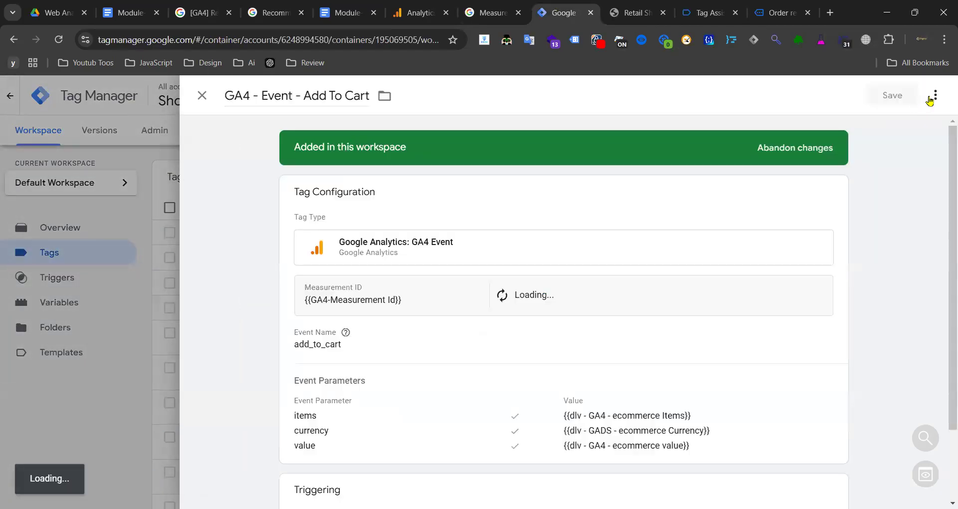
click(936, 95)
click(901, 123)
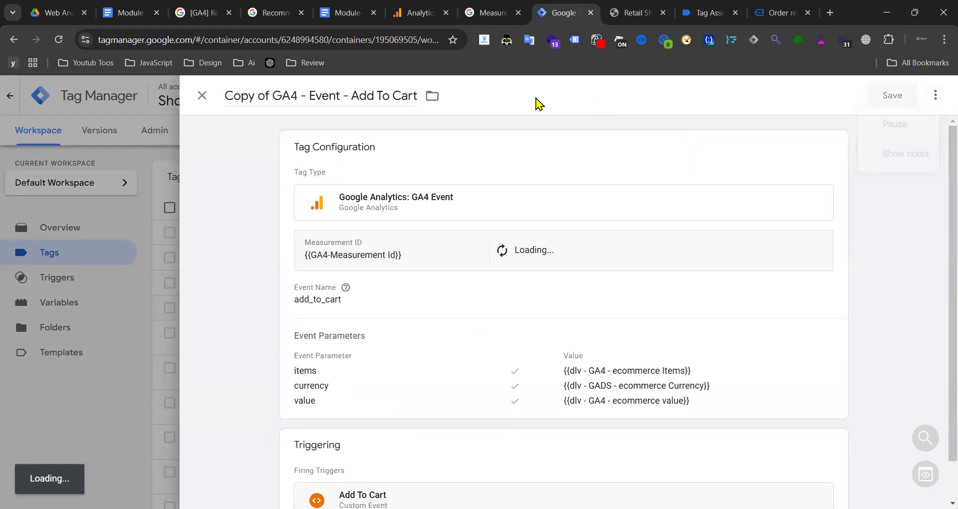
click(277, 96)
key(BackSpace)
key(BackSpace)
key(BackSpace)
key(BackSpace)
key(BackSpace)
key(BackSpace)
key(BackSpace)
key(BackSpace)
drag(307, 95, 342, 96)
text(View)
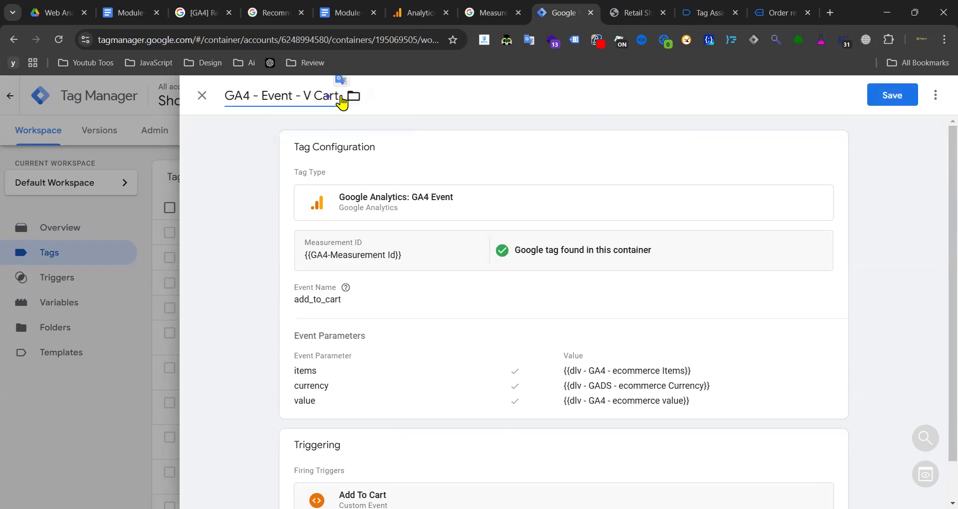
- Set the Event Name to view_cart, copied from the GA4 recommended events reference
click(446, 326)
click(330, 95)
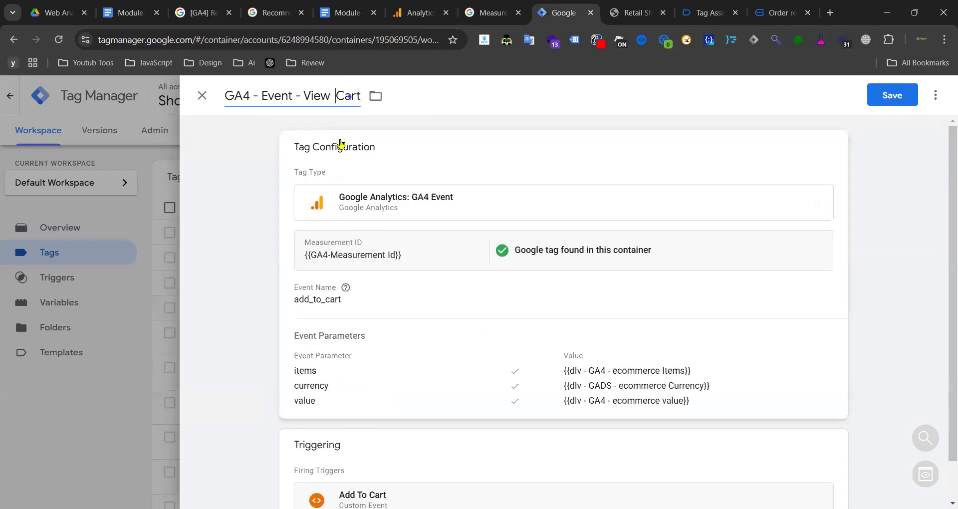
click(240, 9)
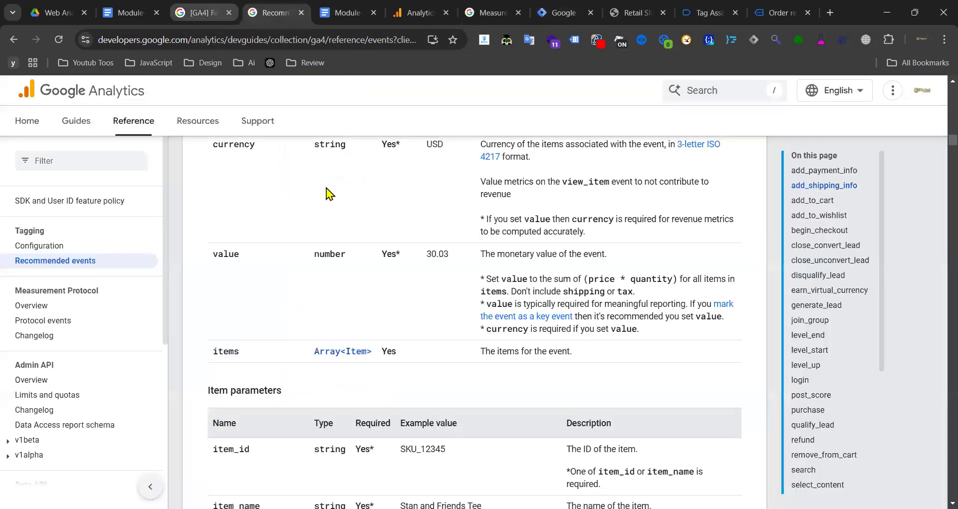
scroll(314, 276, up, 3)
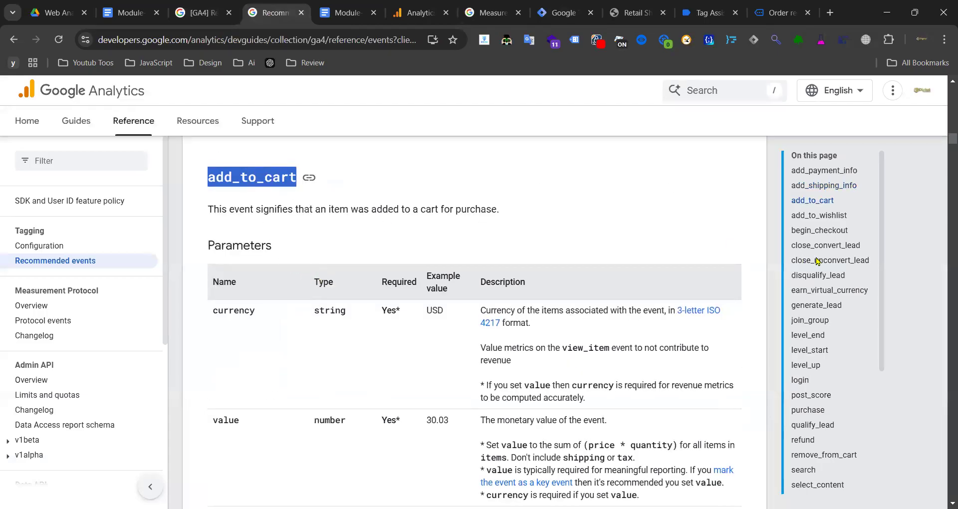
scroll(818, 349, down, 10)
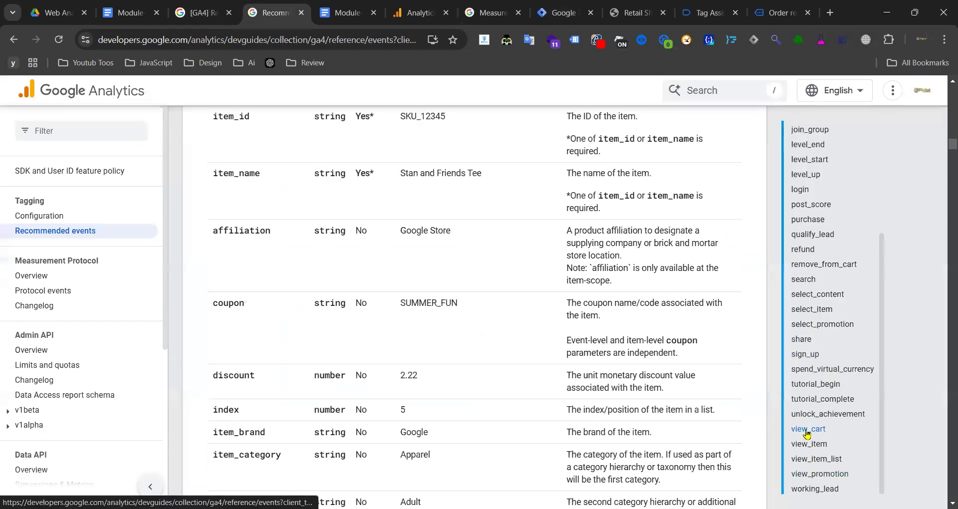
click(807, 430)
double_click(238, 178)
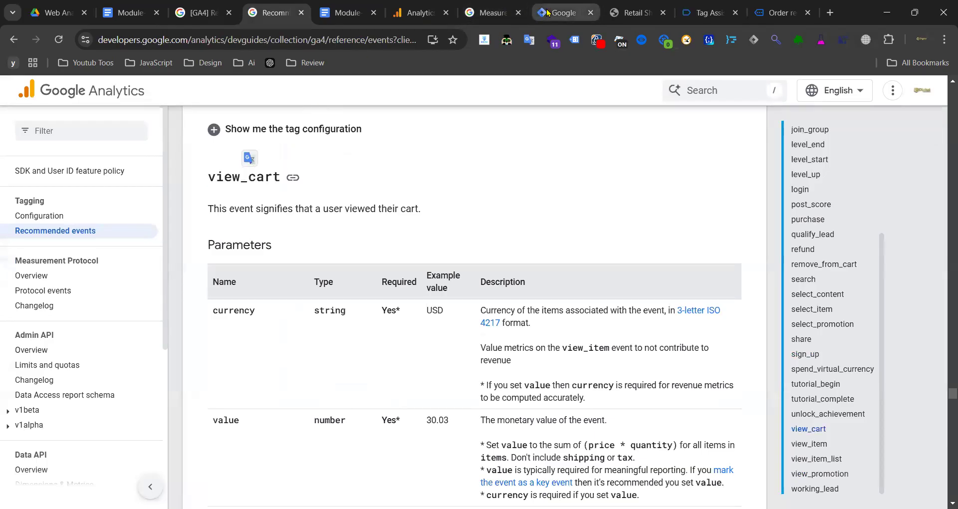
click(564, 12)
click(324, 302)
double_click(338, 334)
text(add_to_cart)
- Replace the Add To Cart trigger with View Cart and save the tag
scroll(568, 322, down, 6)
scroll(574, 328, down, 1)
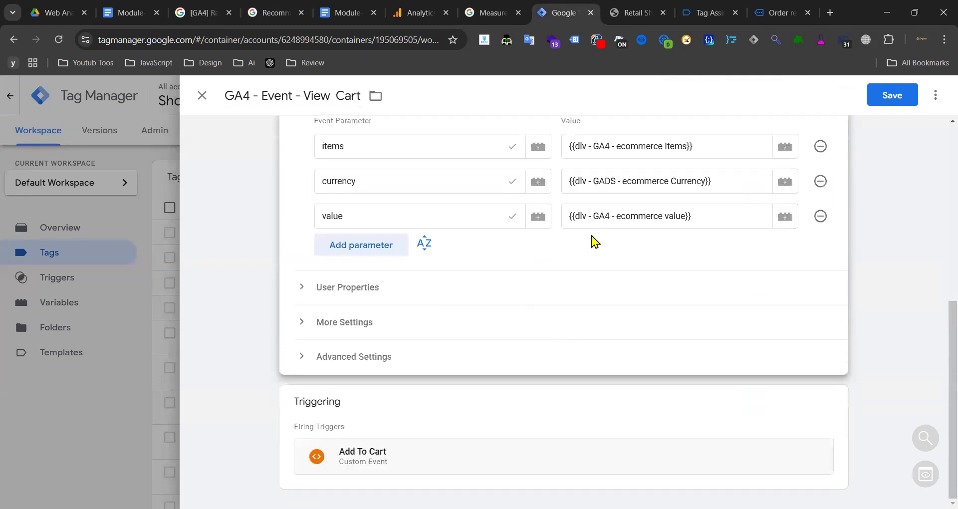
click(471, 396)
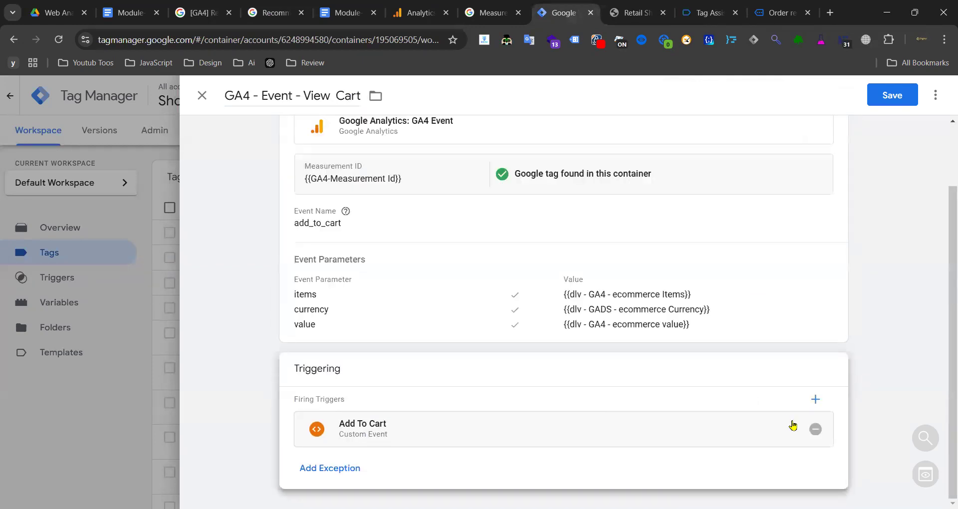
click(740, 419)
click(138, 352)
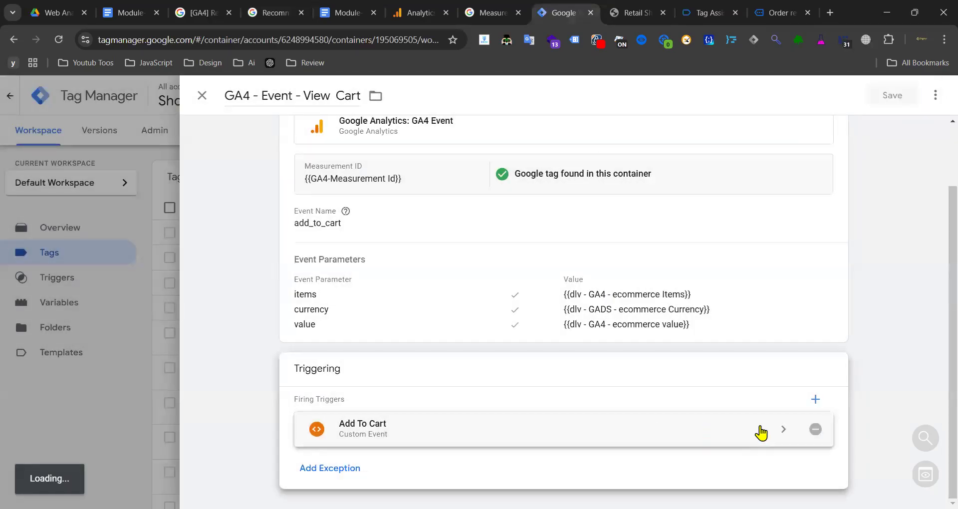
click(828, 433)
click(801, 434)
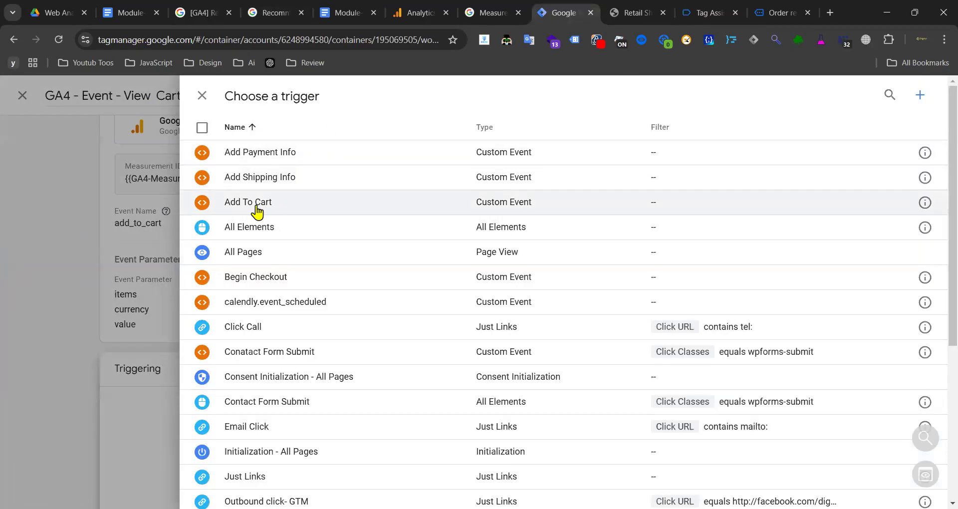
scroll(279, 399, down, 5)
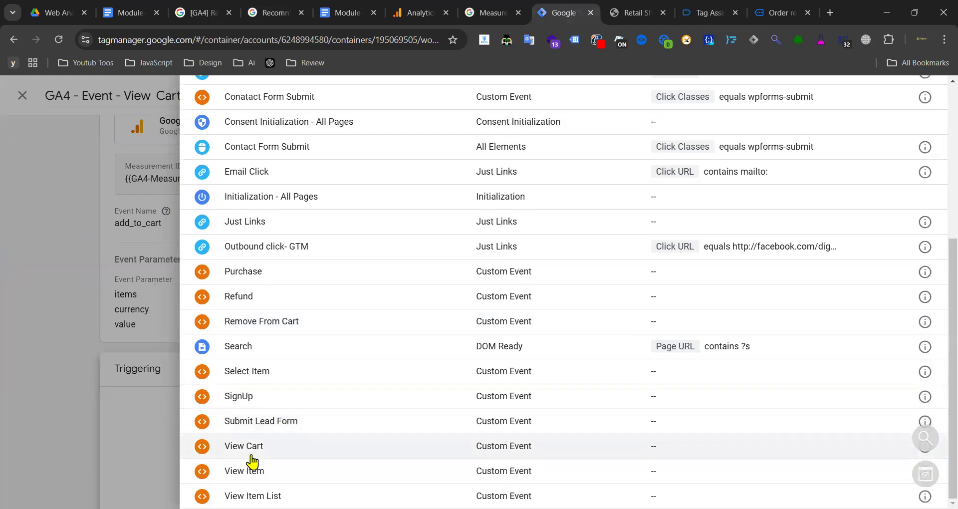
click(251, 455)
click(894, 95)
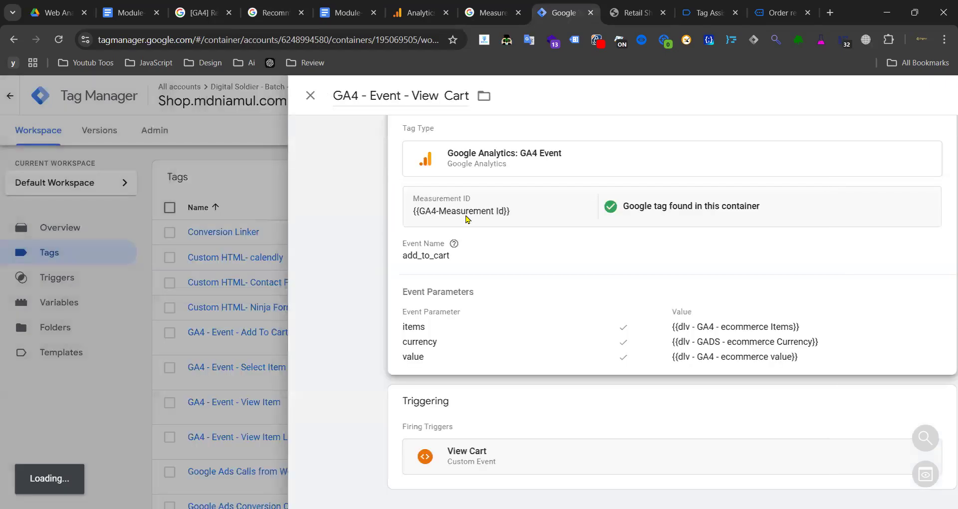
scroll(301, 279, down, 10)
scroll(301, 279, up, 10)
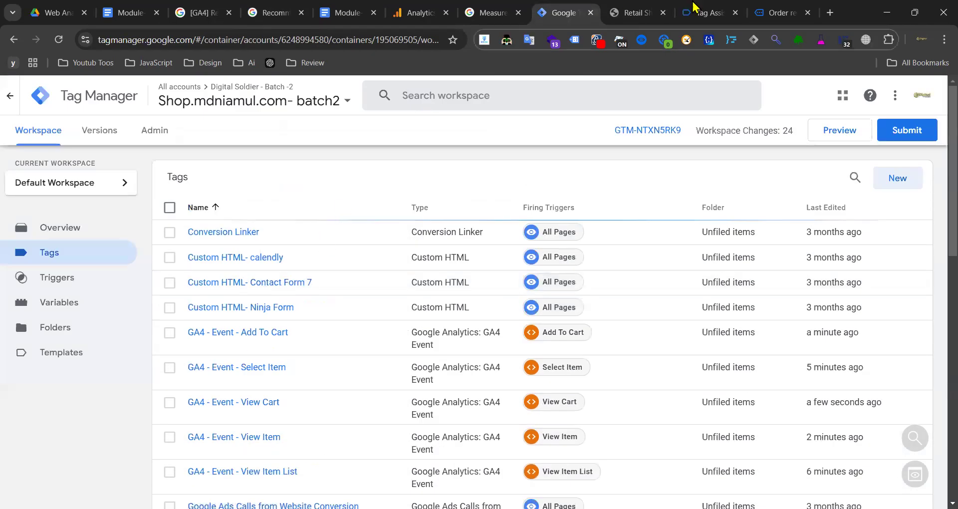
click(702, 13)
scroll(57, 259, up, 6)
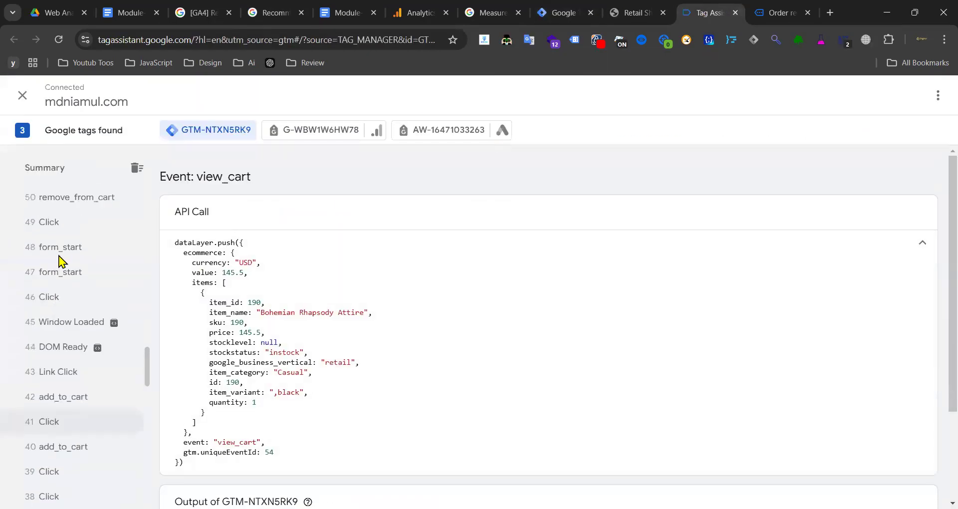
scroll(74, 370, up, 1)
click(80, 363)
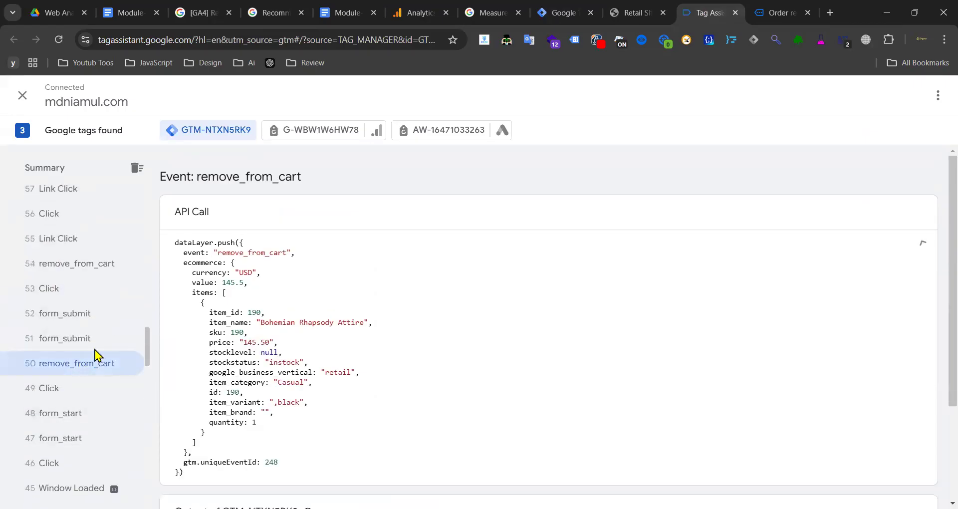
double_click(275, 254)
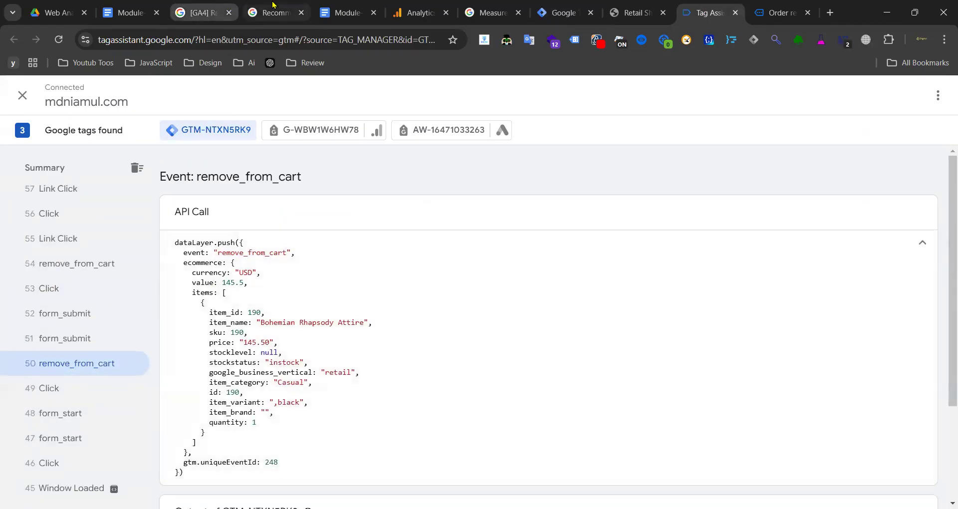
click(272, 12)
scroll(903, 257, up, 6)
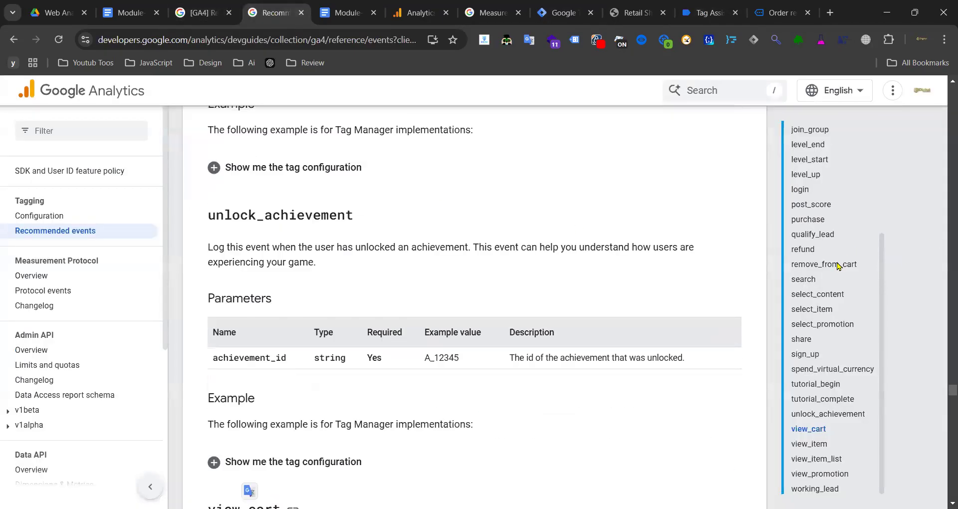
click(812, 266)
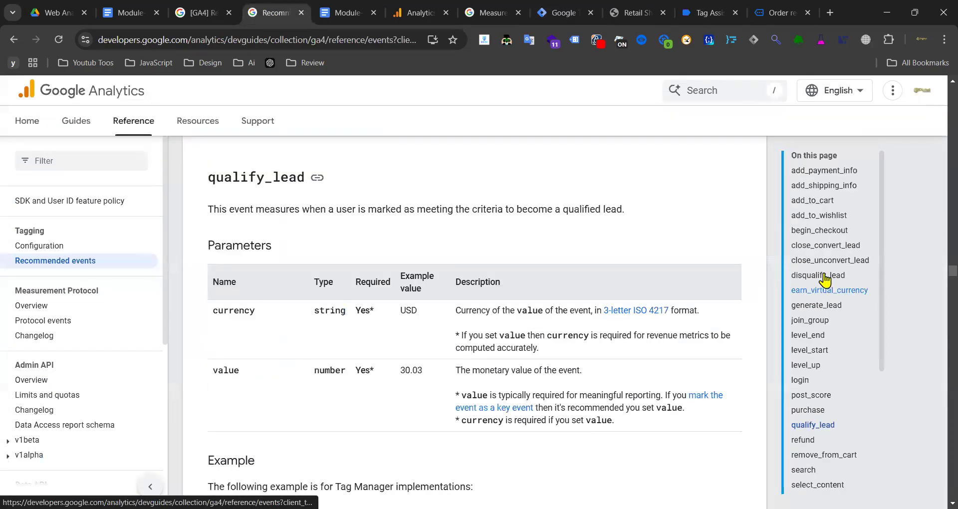
click(826, 289)
click(821, 460)
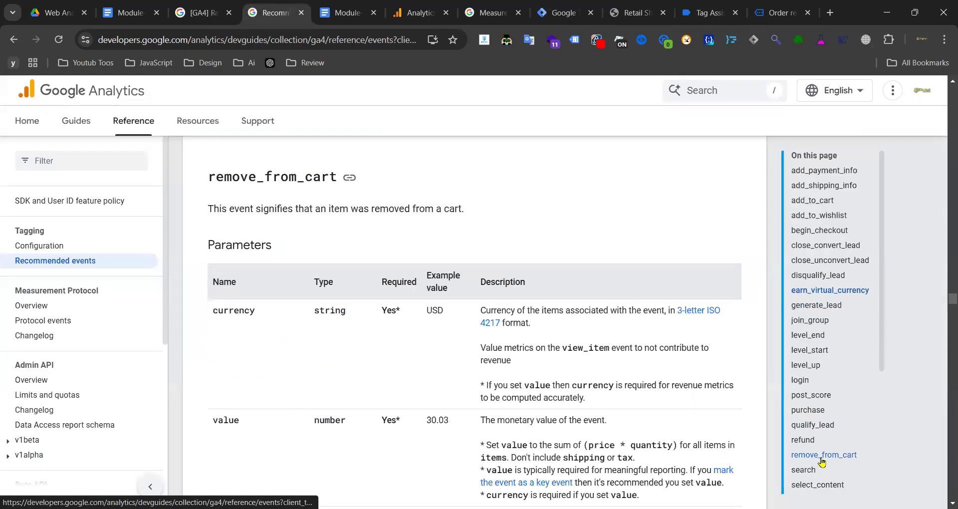
scroll(295, 299, down, 3)
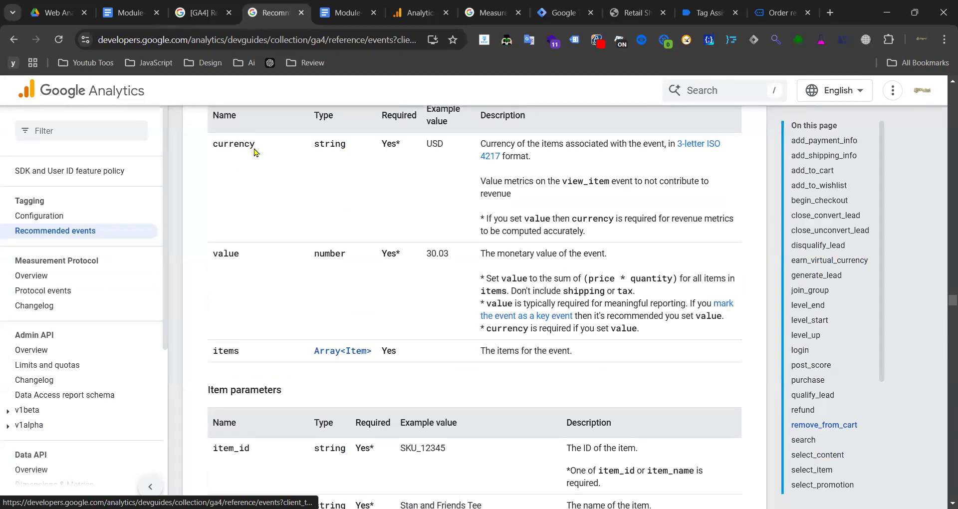
drag(261, 189, 215, 261)
click(258, 299)
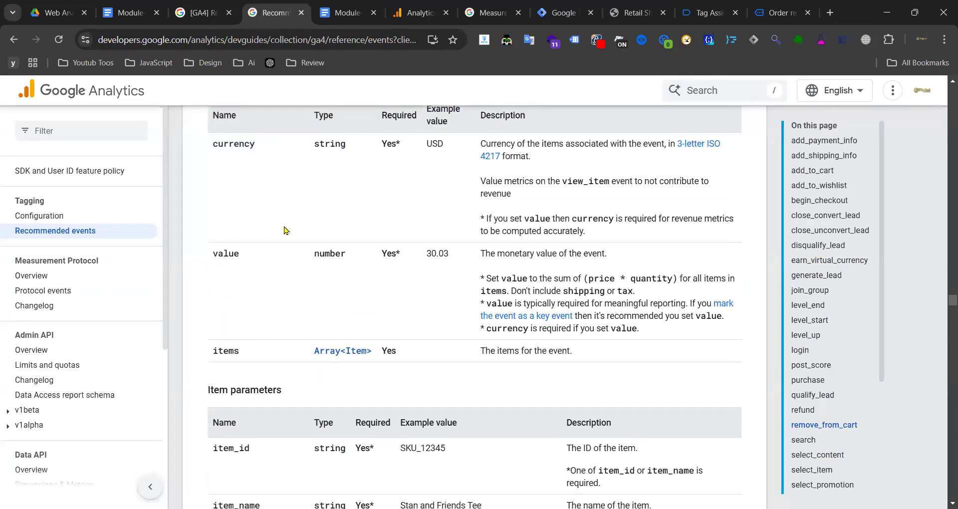
click(564, 13)
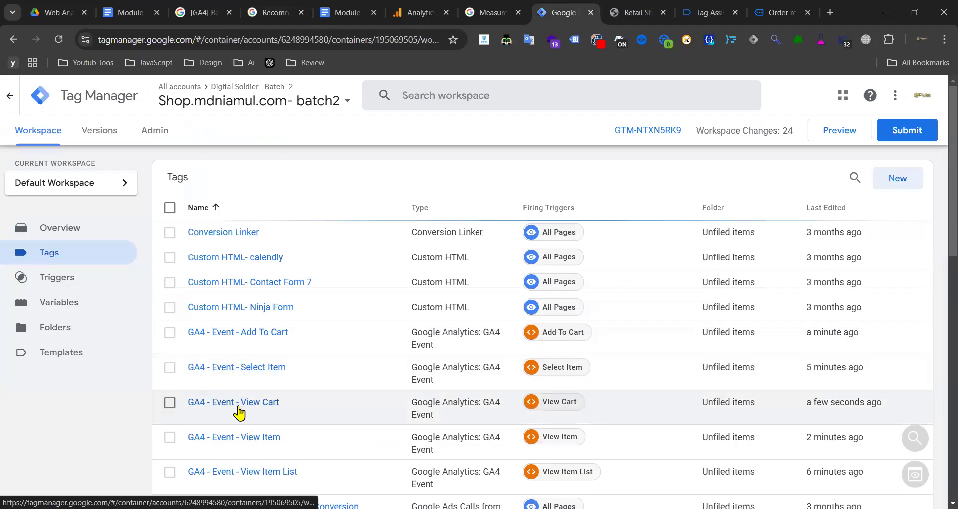
- Copy the GA4 - Event - View Cart tag and remove the Copy of prefix
click(208, 405)
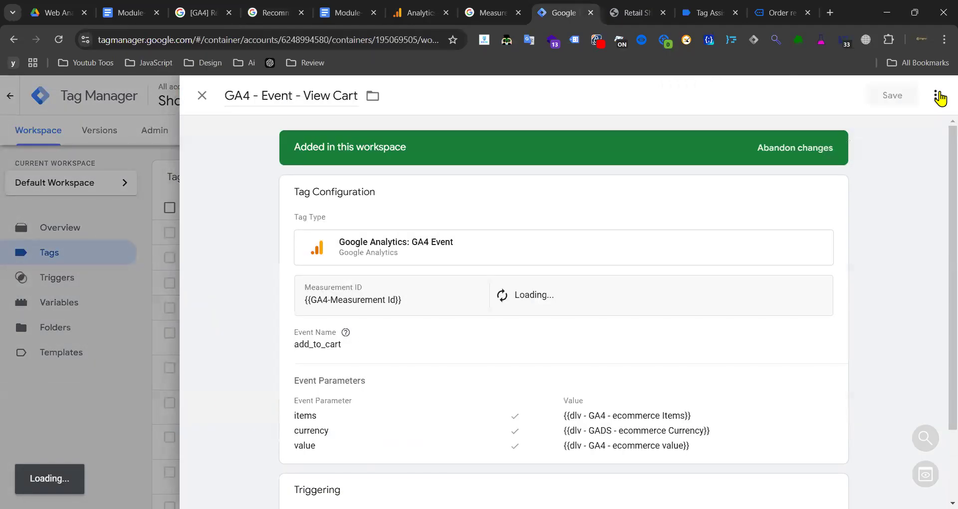
click(935, 96)
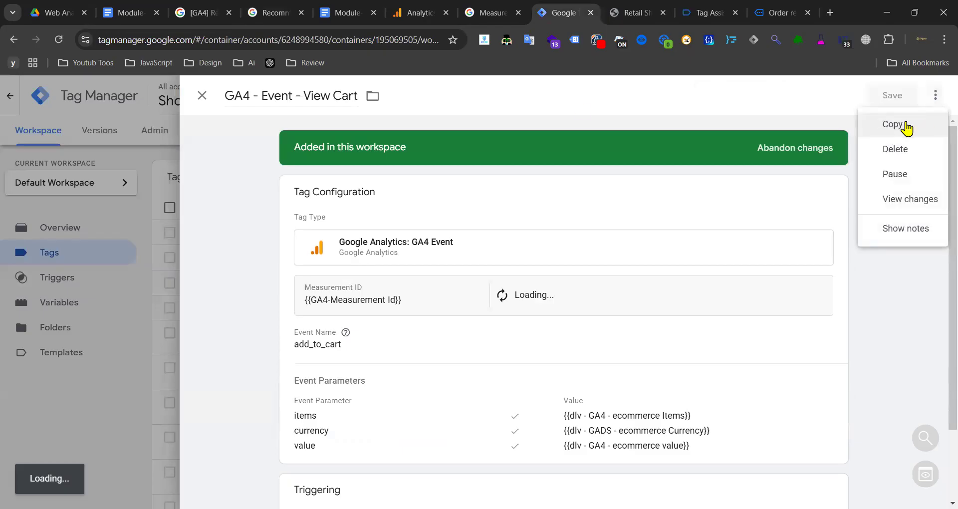
click(906, 125)
click(273, 95)
key(BackSpace)
key(BackSpace)
key(BackSpace)
key(BackSpace)
key(BackSpace)
key(BackSpace)
key(BackSpace)
key(BackSpace)
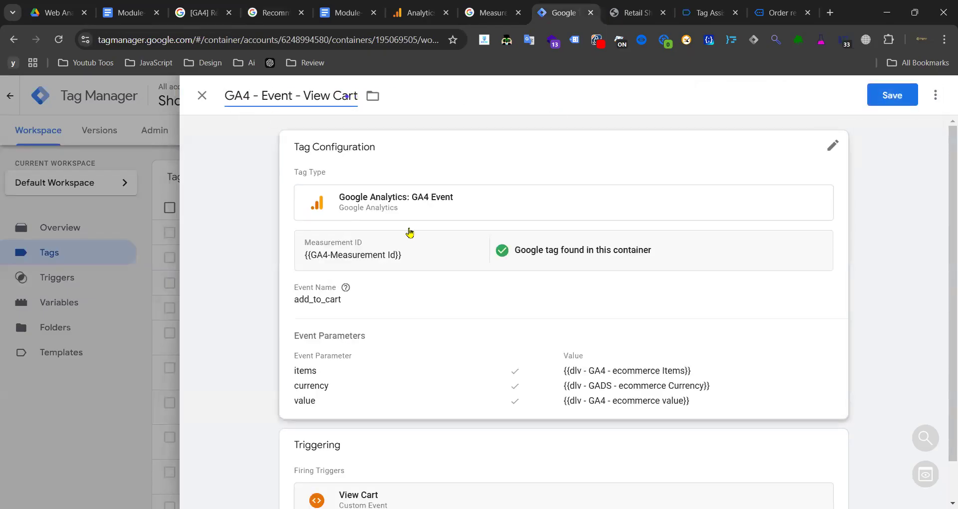
- Set Event Name to remove_from_cart and retitle the tag GA4 - Event - Remove From Cart
click(381, 306)
click(491, 13)
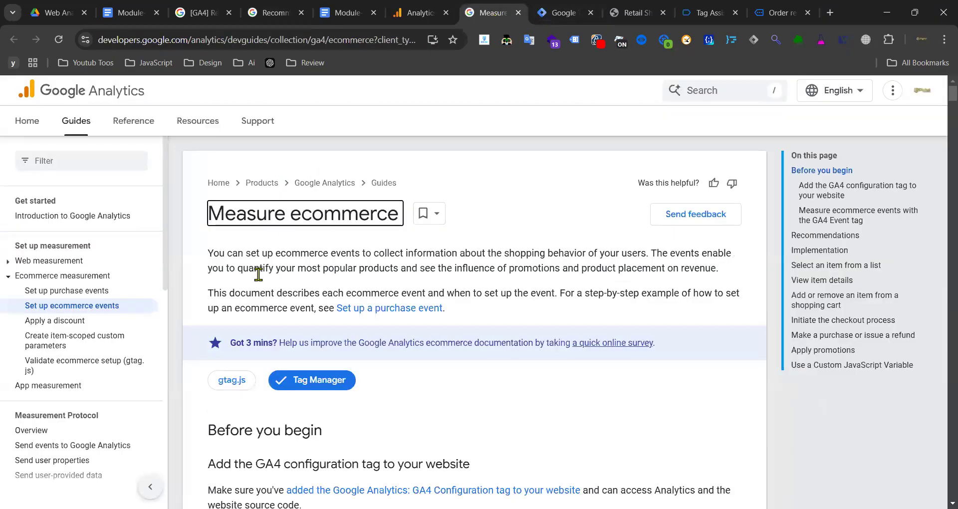
click(270, 13)
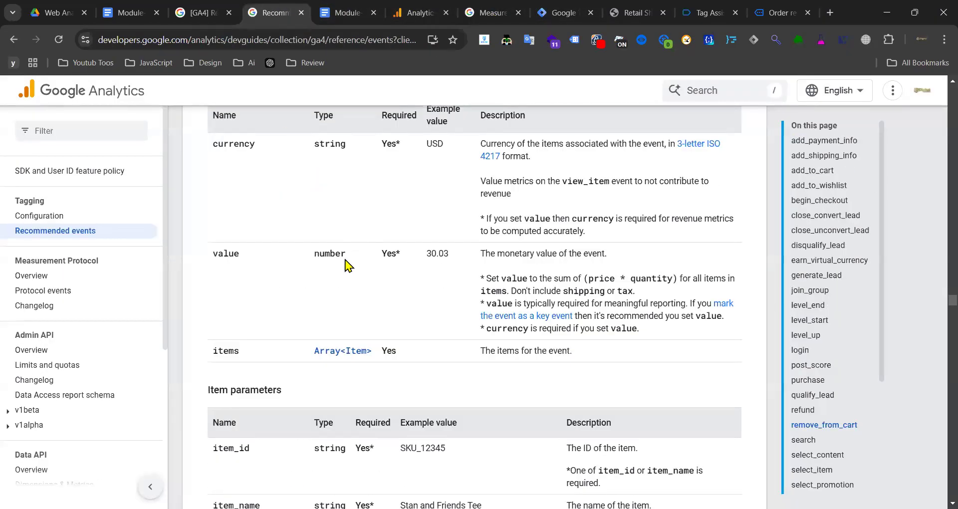
scroll(329, 260, up, 3)
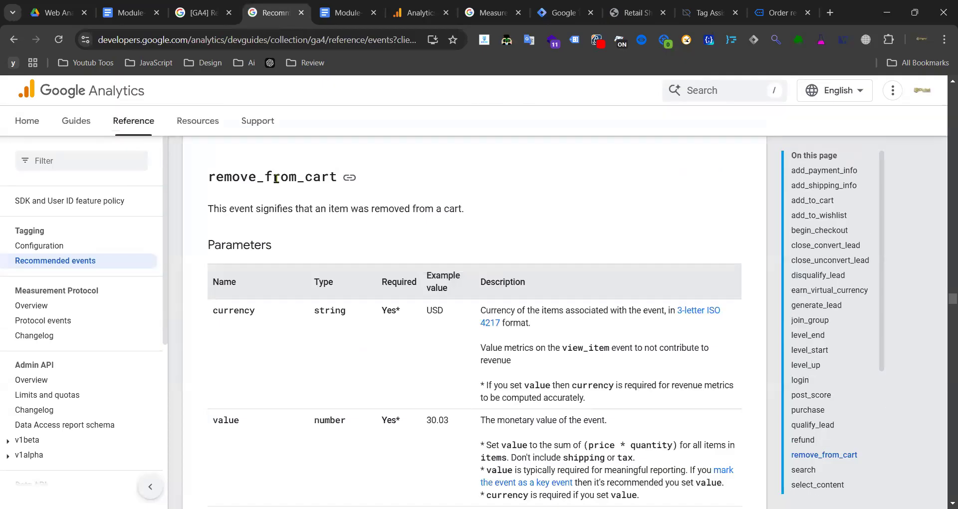
double_click(276, 177)
click(564, 12)
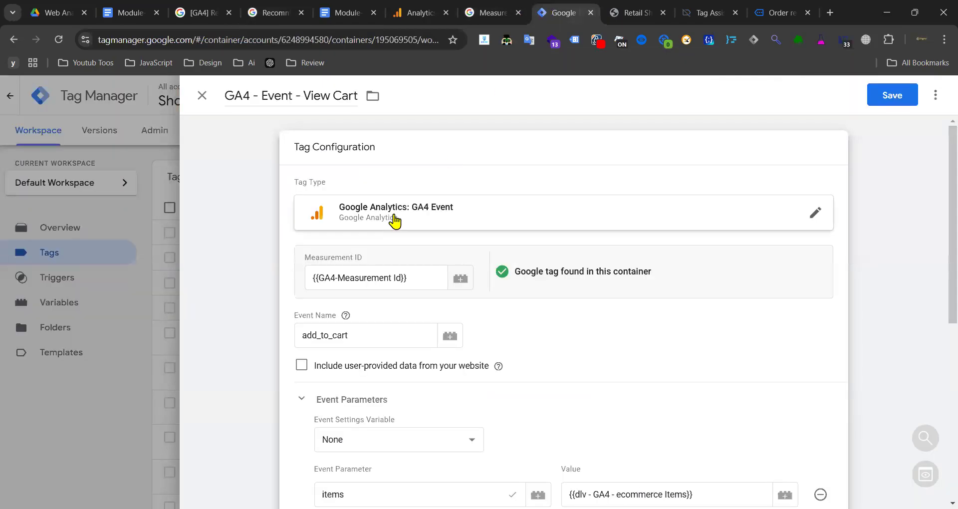
click(373, 332)
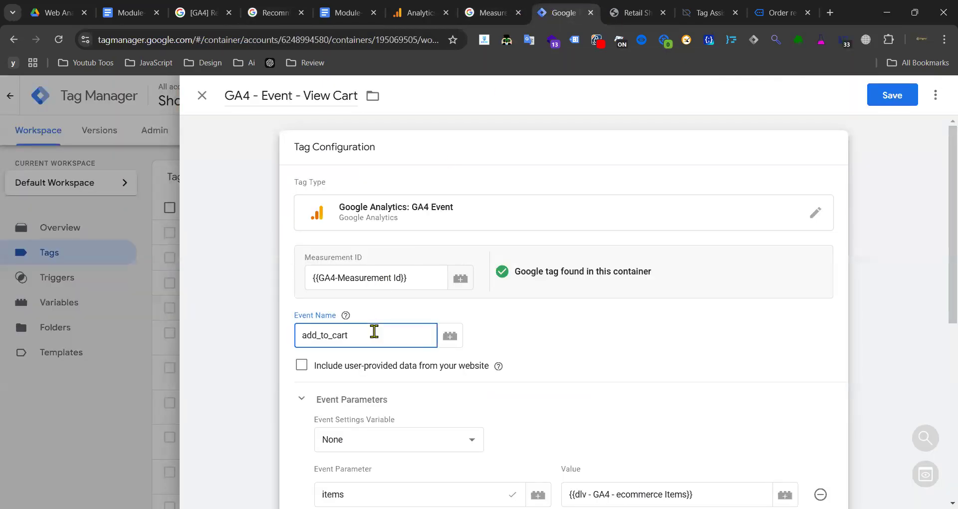
double_click(373, 331)
key(ctrl+v)
drag(306, 96, 364, 98)
key(ctrl+v)
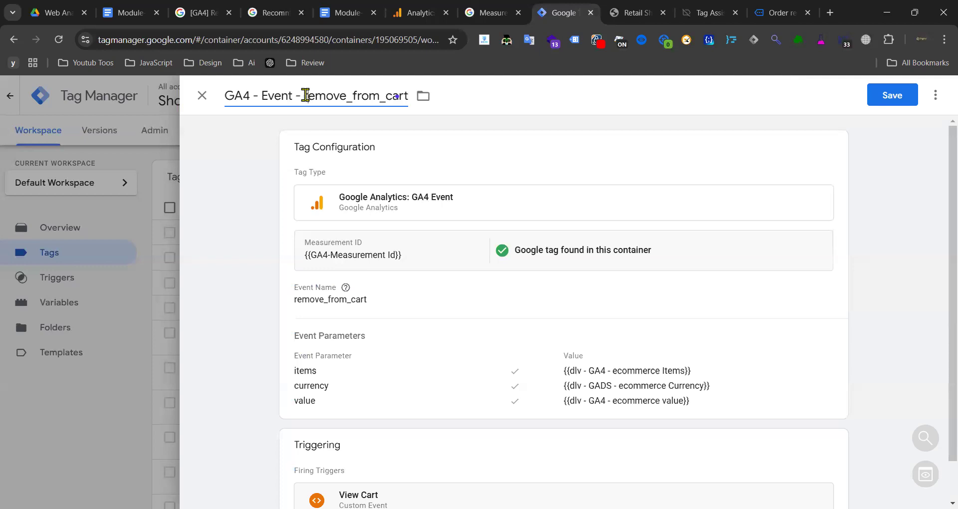
text(R)
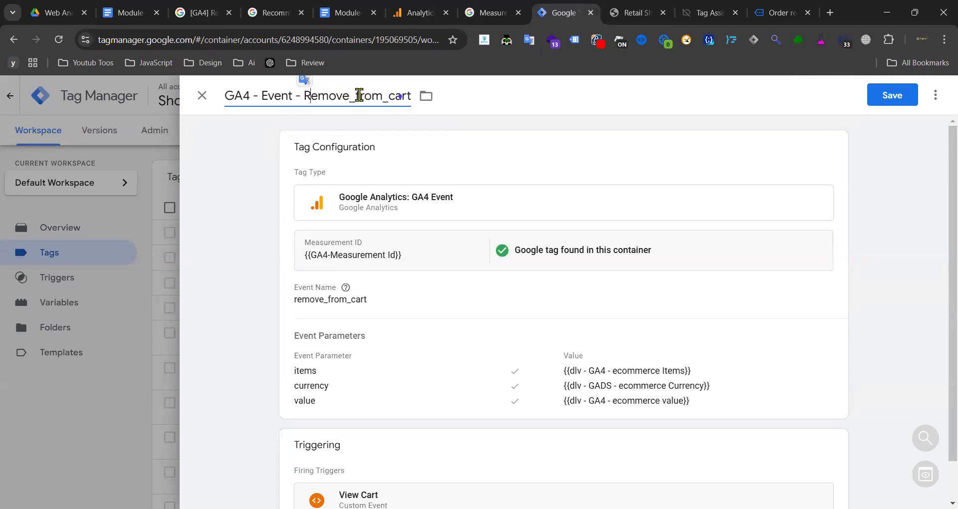
text( F)
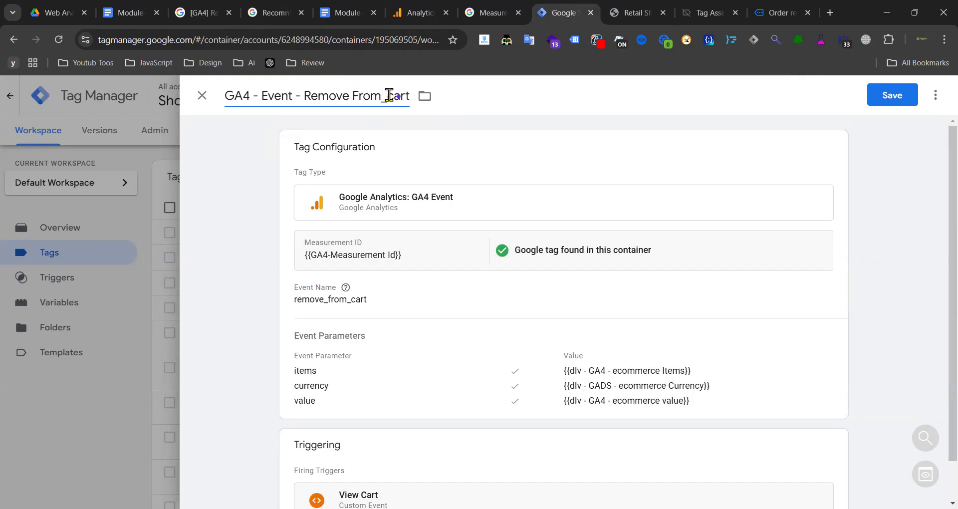
text( C)
- Make Remove From Cart the firing trigger and save the tag
scroll(478, 166, down, 1)
click(453, 433)
click(622, 443)
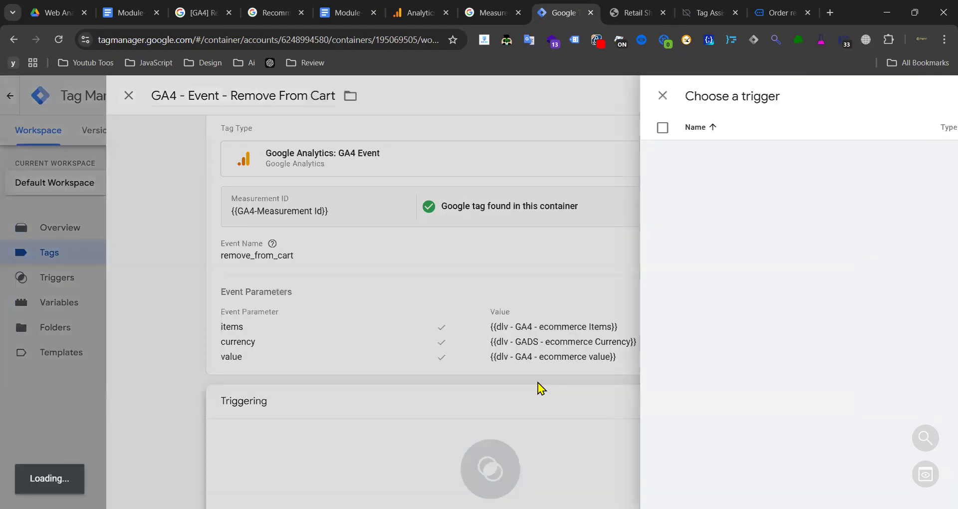
scroll(300, 231, down, 5)
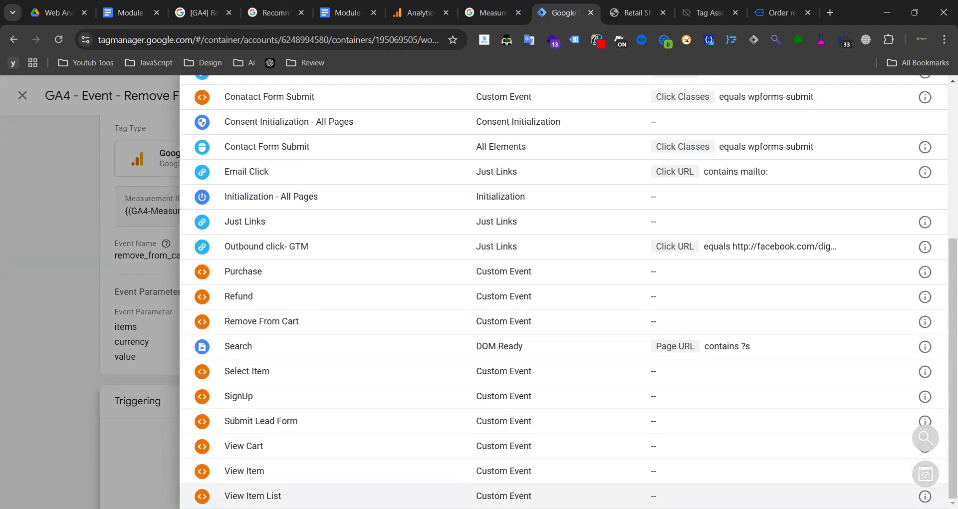
click(316, 324)
click(892, 98)
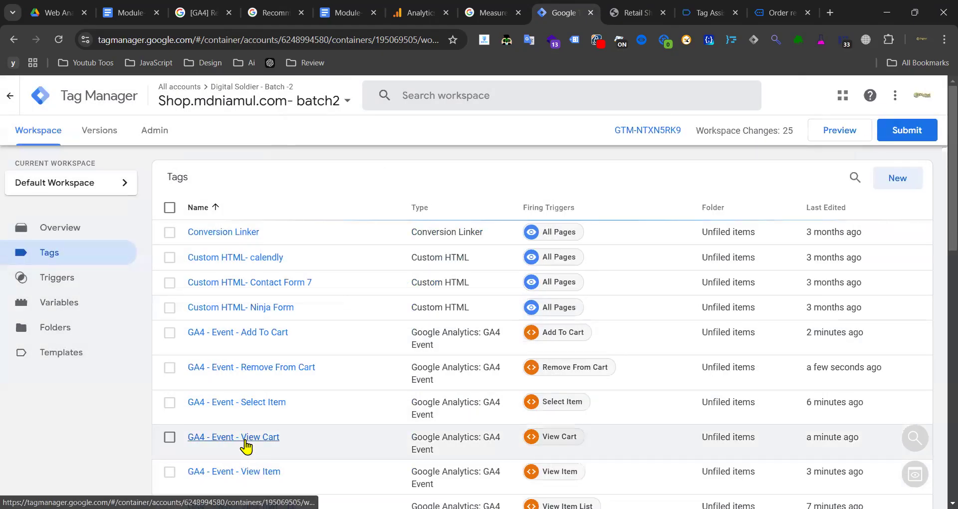
- Paste view_cart from the GA4 docs over add_to_cart in the View Cart tag's Event Name and save
click(246, 438)
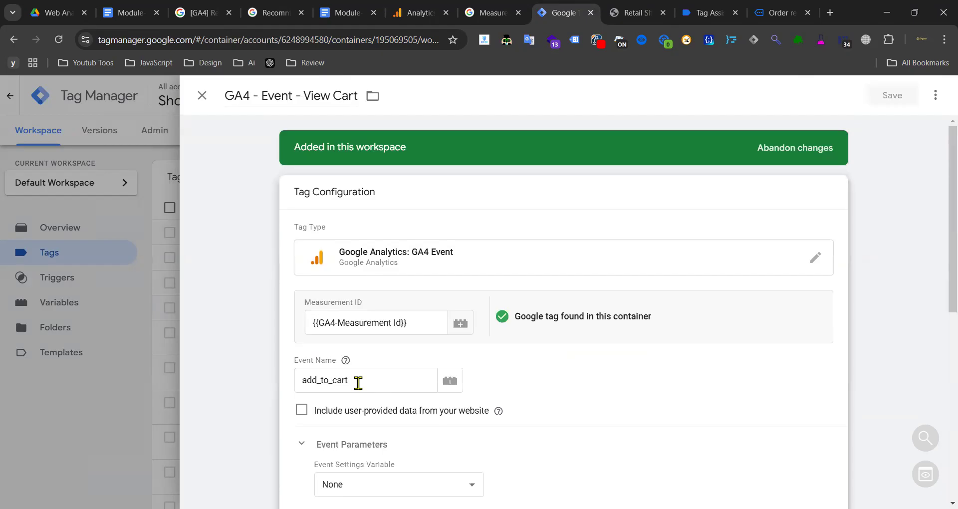
click(358, 382)
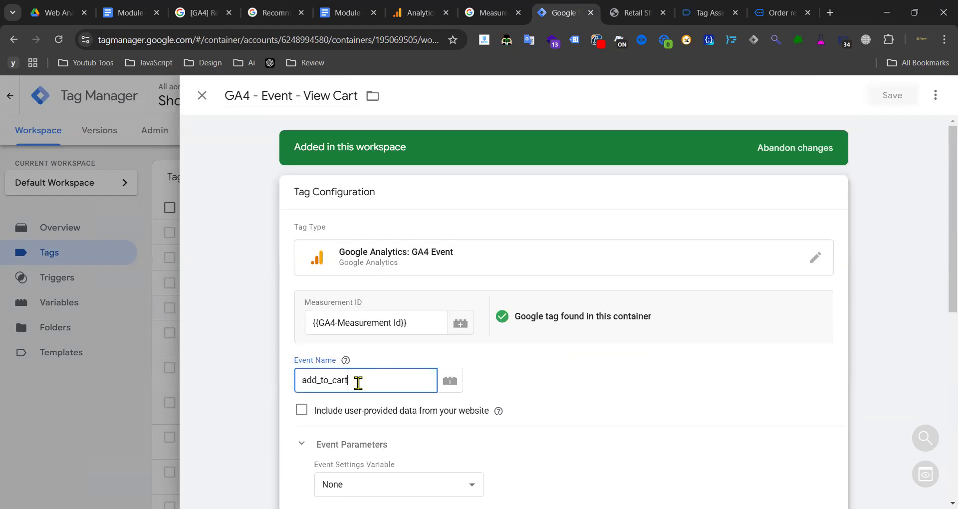
click(264, 12)
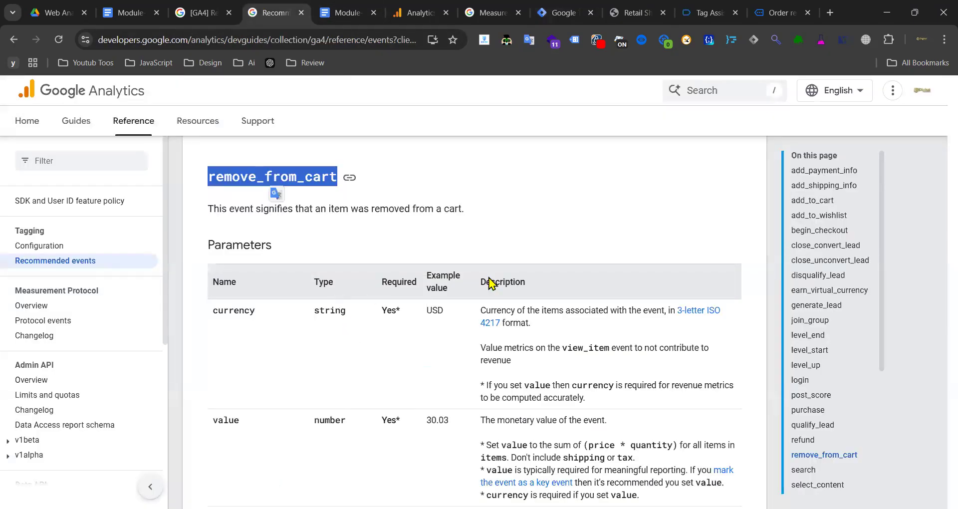
scroll(806, 434, down, 10)
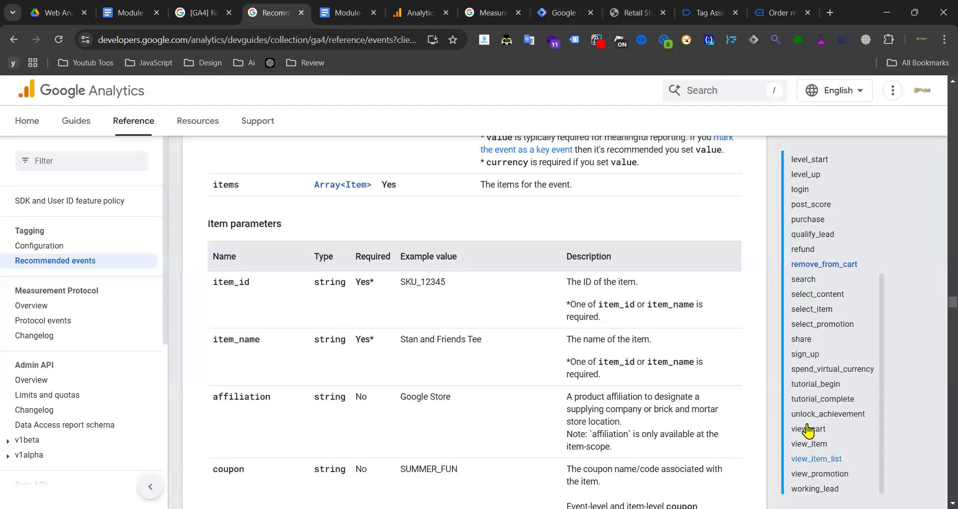
click(806, 430)
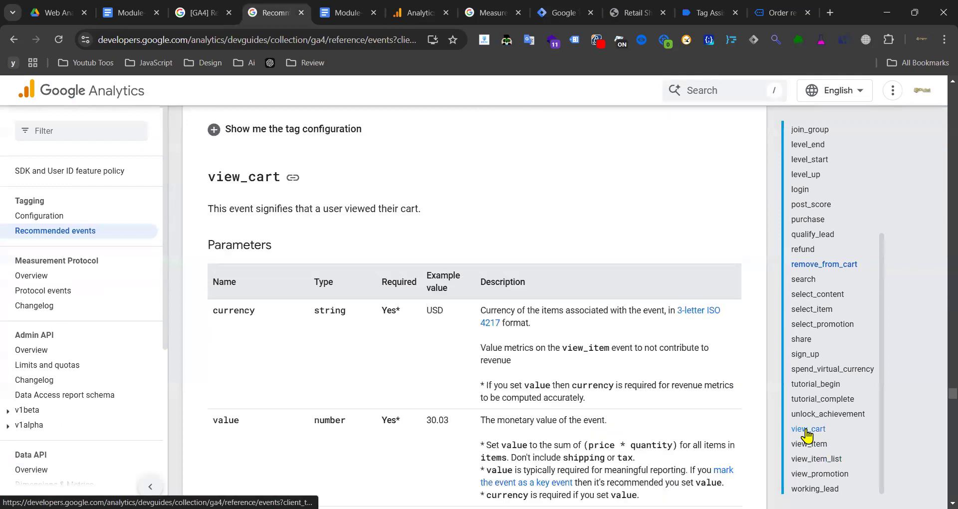
double_click(260, 178)
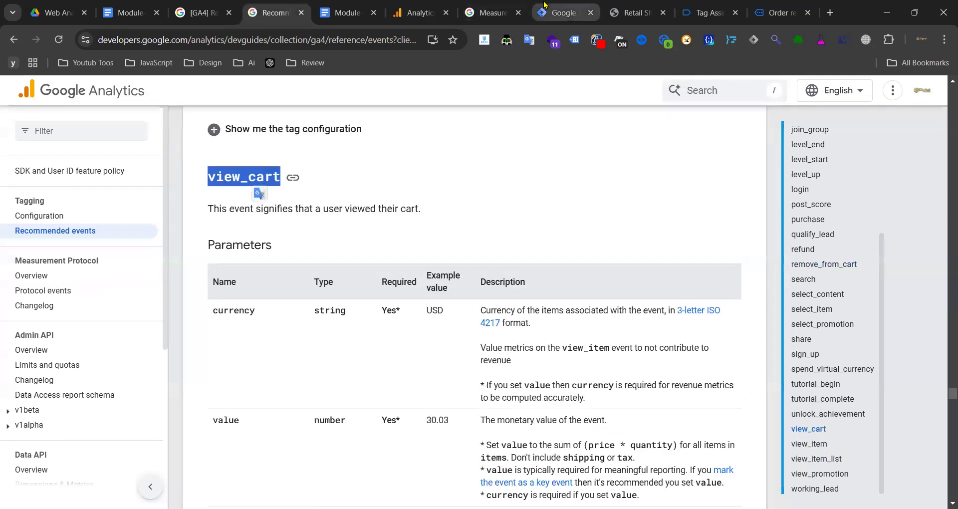
click(563, 12)
double_click(361, 371)
key(ctrl+v)
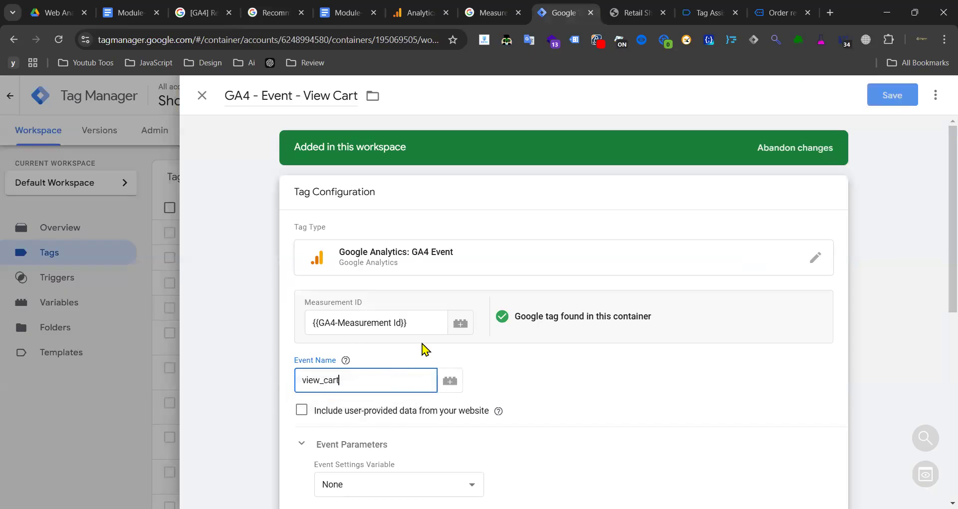
scroll(682, 197, down, 8)
click(896, 95)
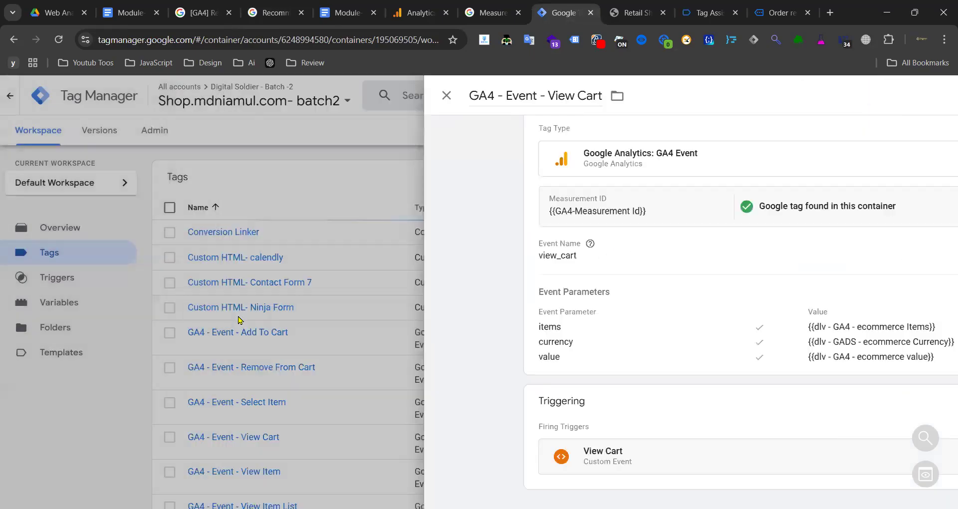
scroll(295, 319, down, 3)
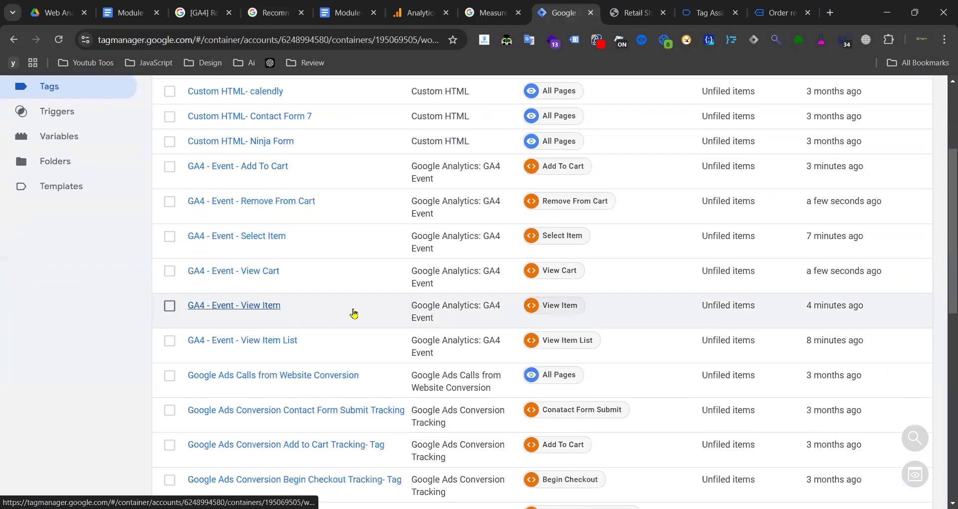
- Close the shop website tab and go back to the container's tags list
scroll(354, 313, up, 3)
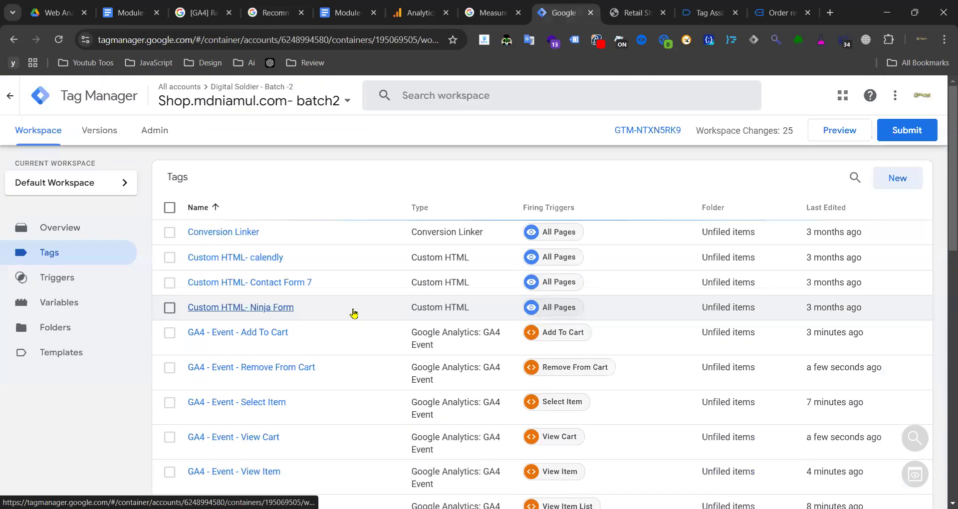
click(639, 14)
click(662, 13)
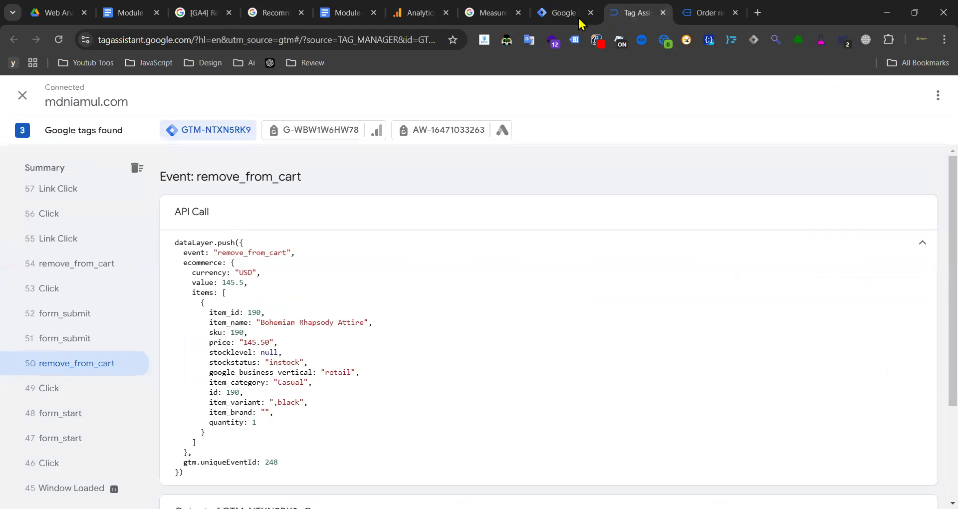
scroll(35, 316, up, 3)
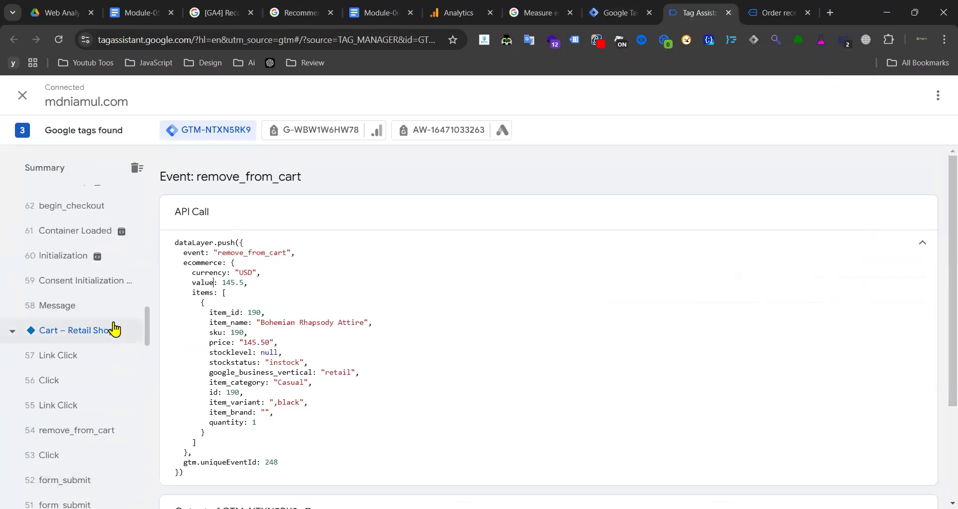
click(619, 12)
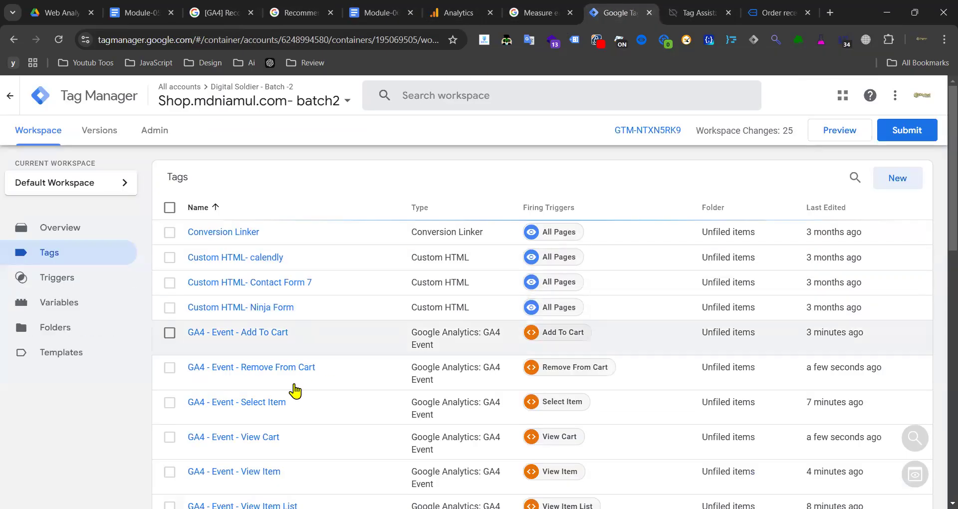
- Check the order confirmation page and the begin_checkout event reference
click(778, 12)
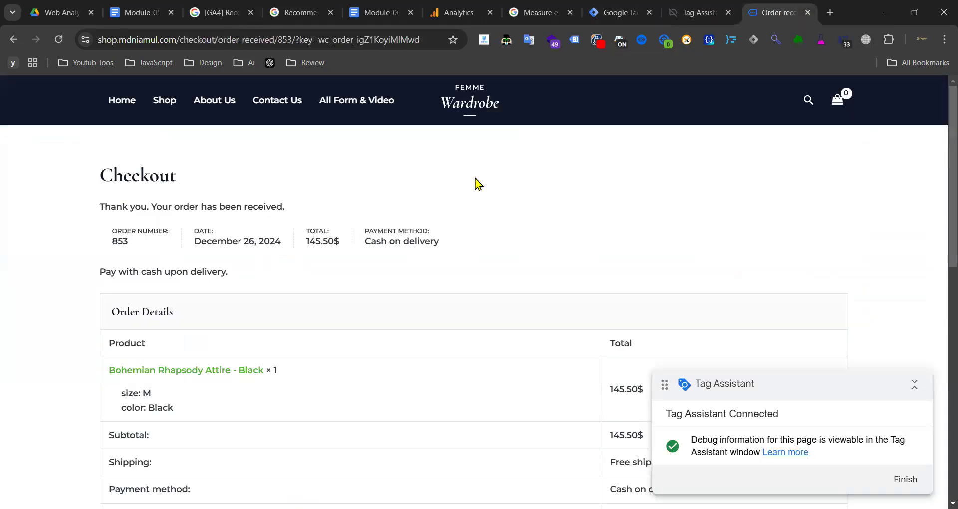
click(691, 11)
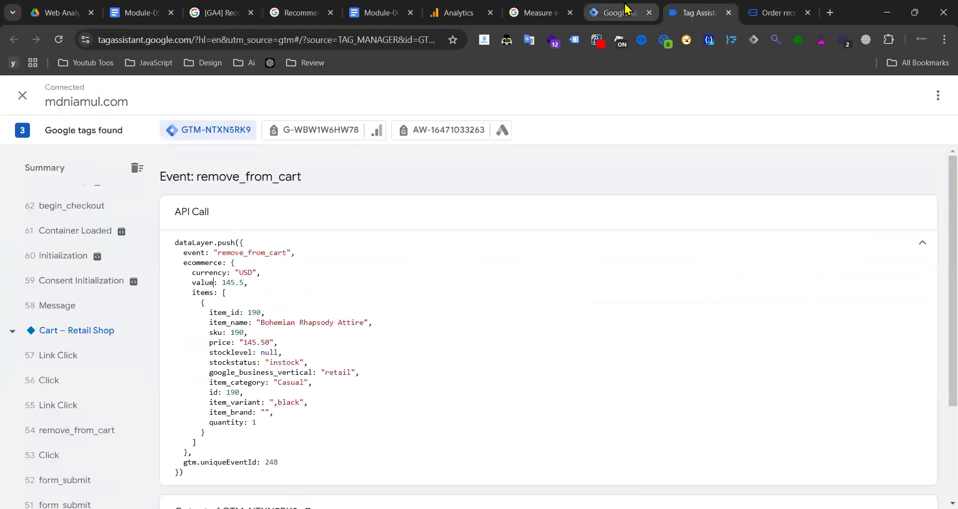
click(288, 13)
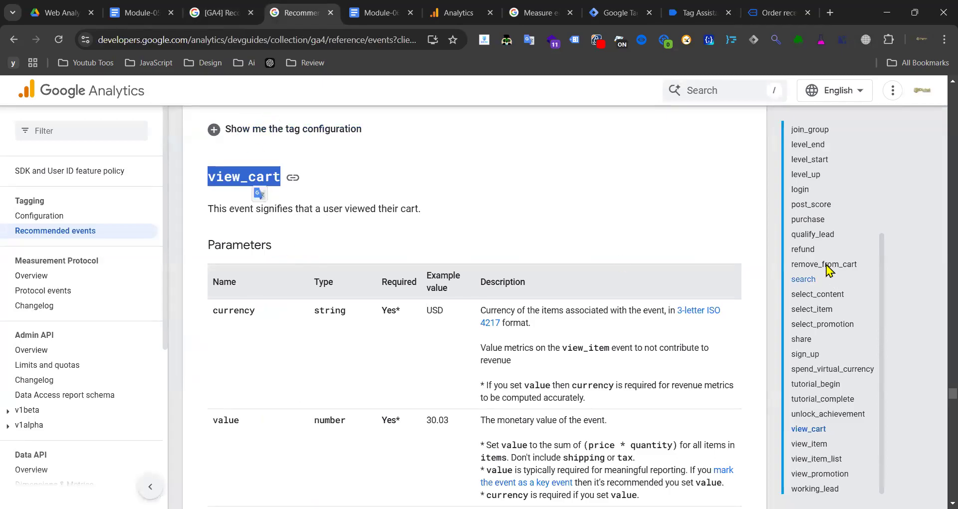
scroll(831, 249, up, 10)
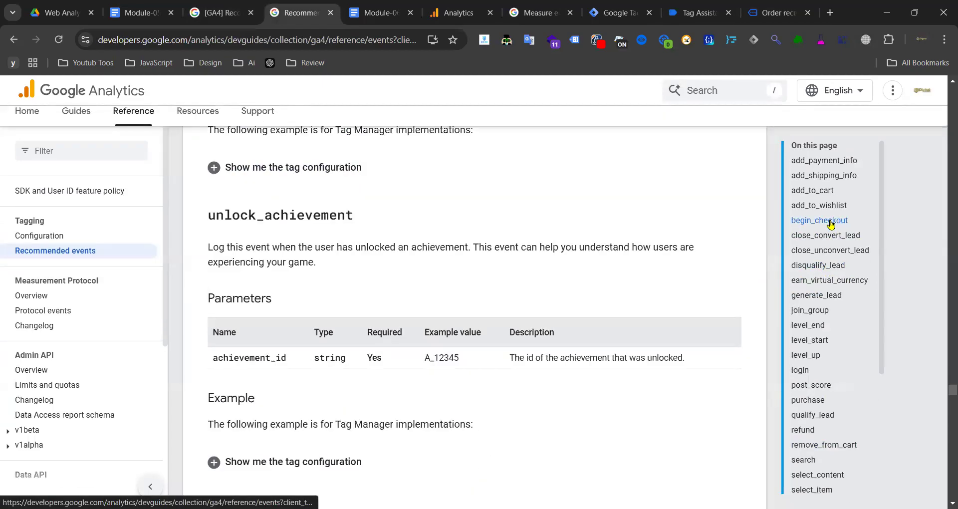
scroll(830, 224, up, 15)
click(831, 232)
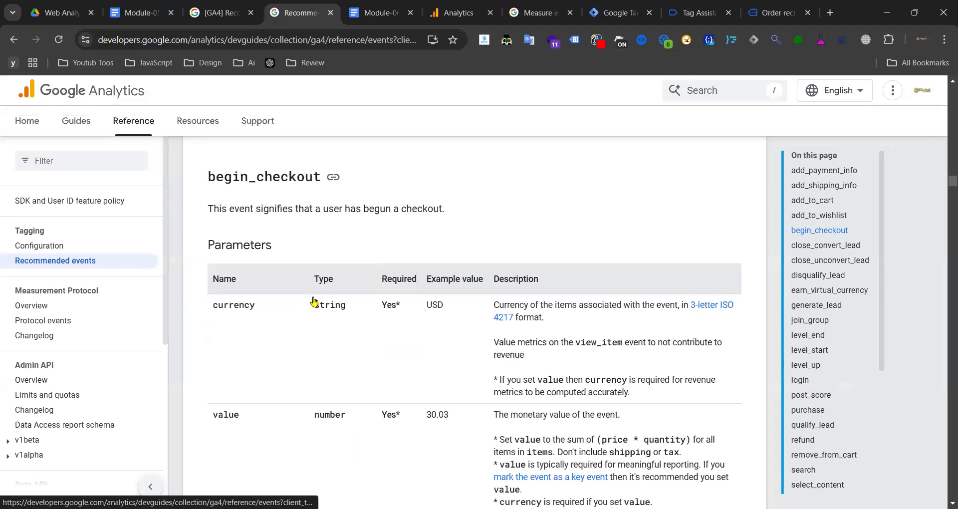
scroll(265, 324, down, 3)
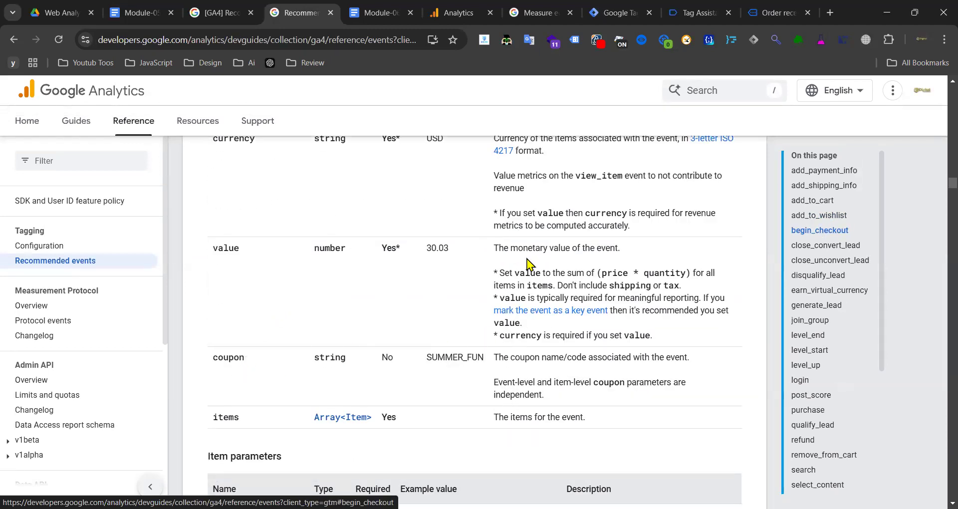
- Show the purchase event's ecommerce data layer push in Tag Assistant
click(696, 15)
scroll(100, 250, down, 10)
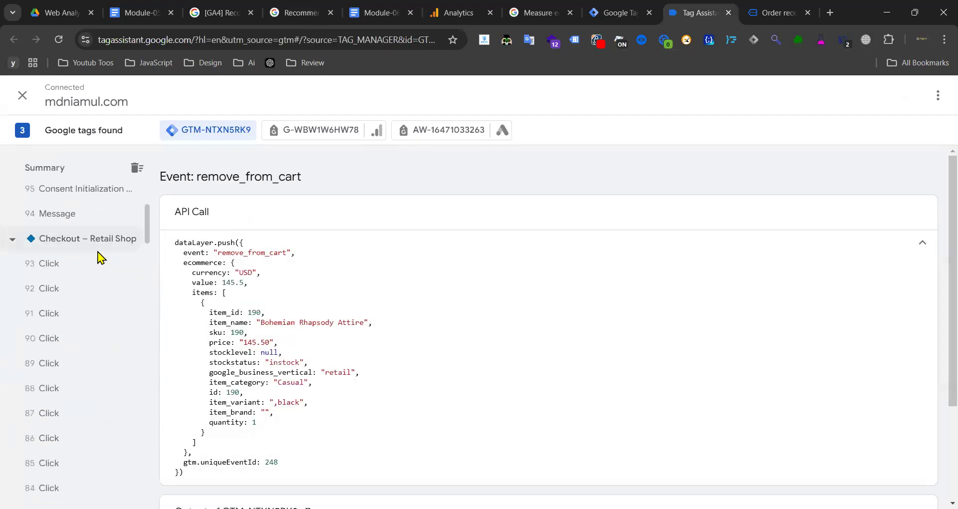
scroll(100, 250, up, 10)
click(77, 278)
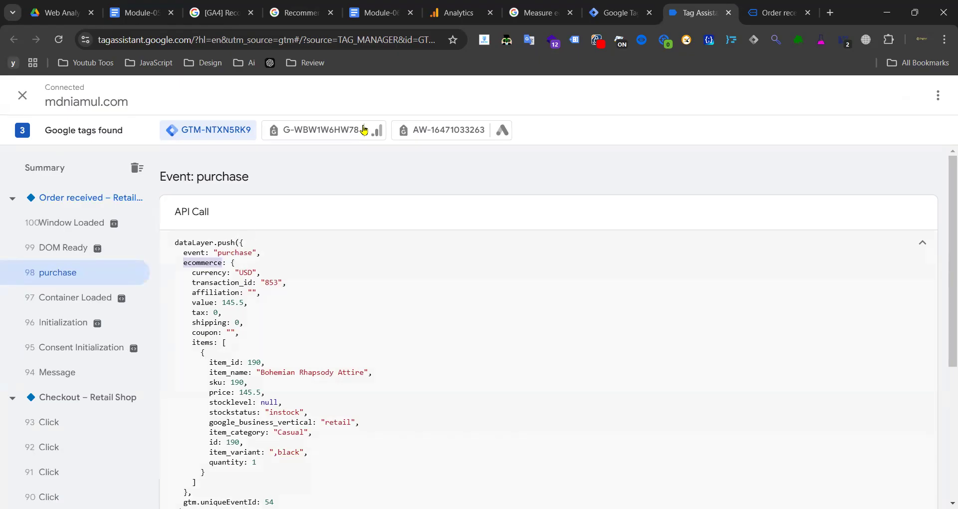
- Mark ecommerce.coupon in the notes' 7. Begin Checkout section, then return to the Tag Manager tags list
click(378, 12)
scroll(349, 280, down, 10)
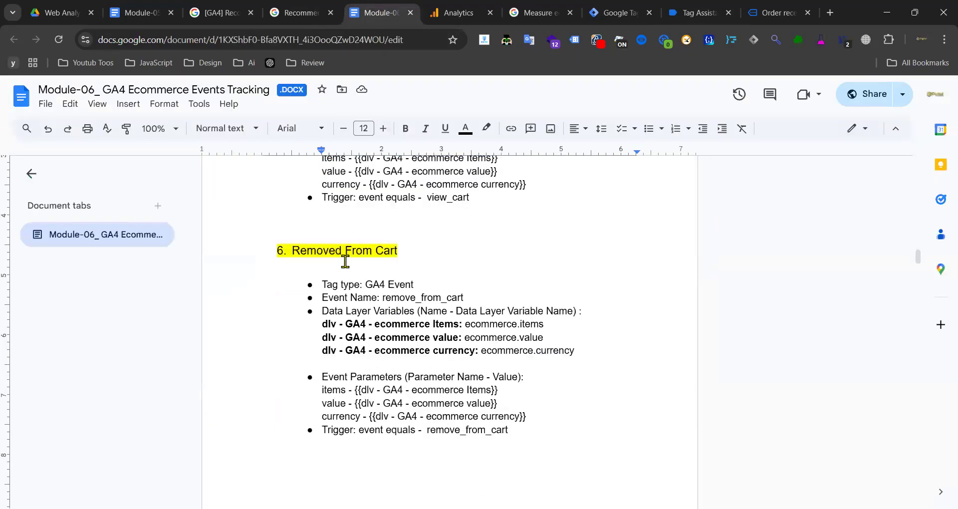
scroll(376, 258, down, 4)
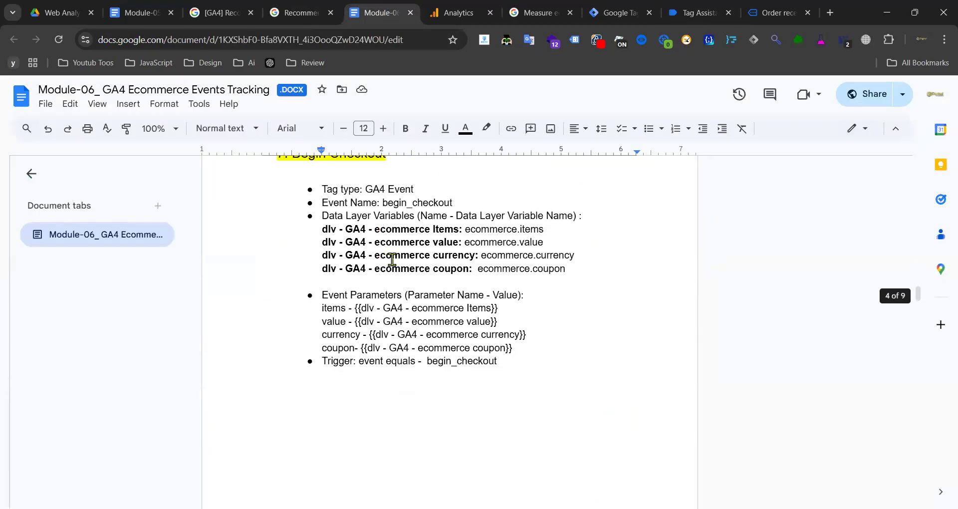
drag(477, 269, 564, 270)
key(ctrl+c)
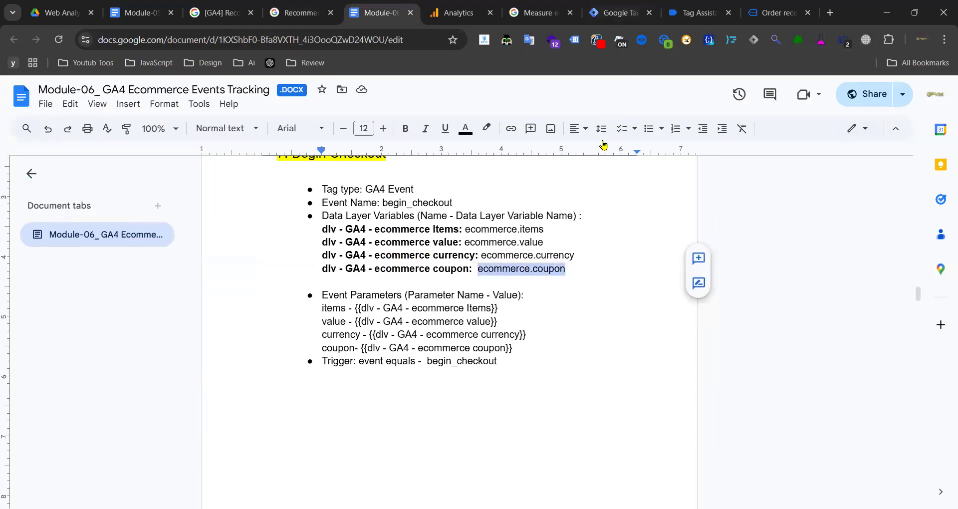
click(613, 12)
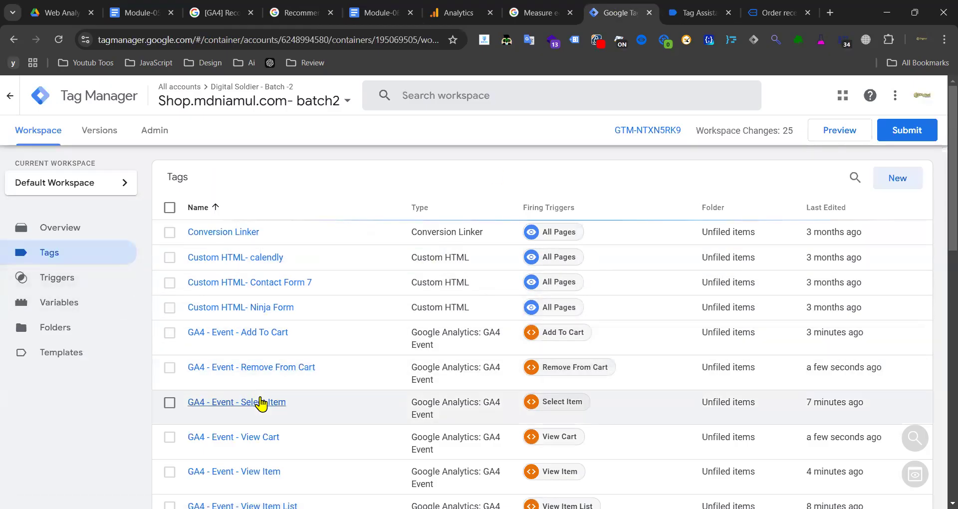
- Duplicate the Remove From Cart tag and strip 'Copy of' from the copy's title
click(263, 370)
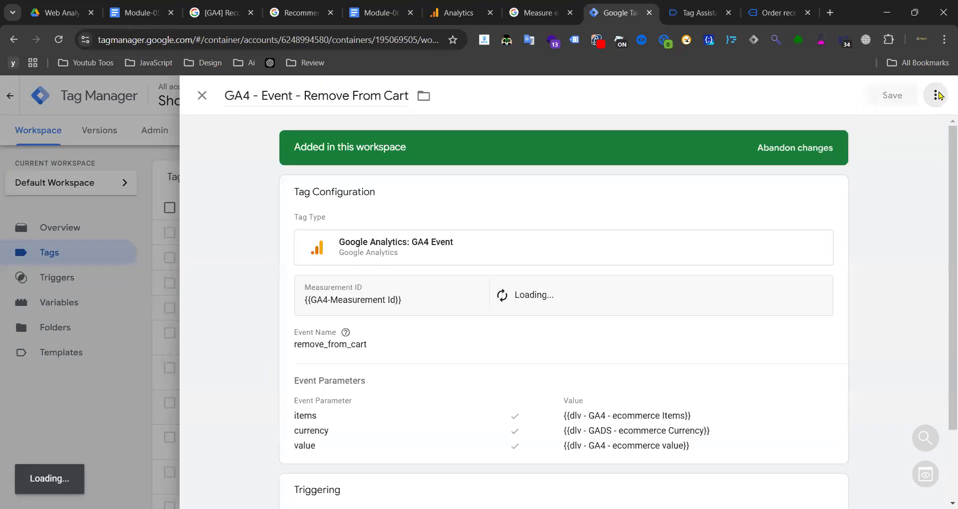
click(936, 95)
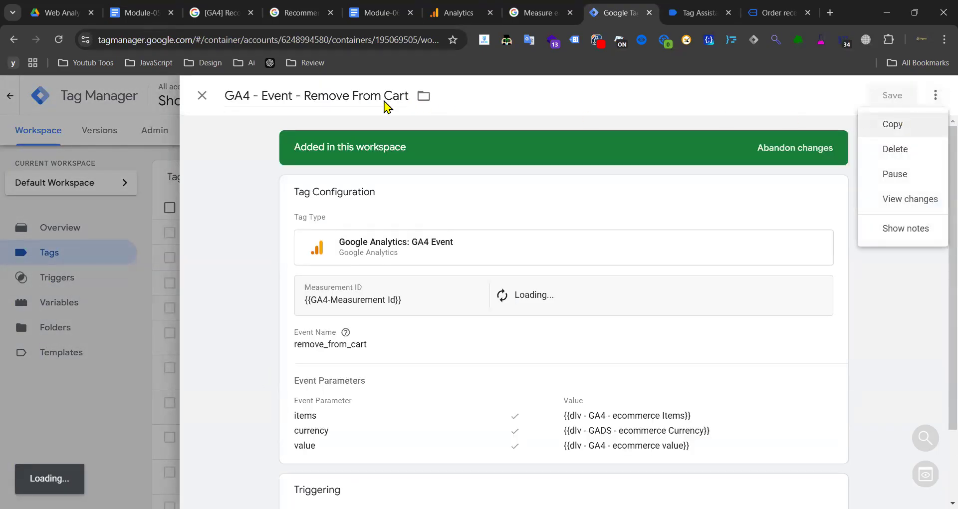
drag(270, 95, 220, 100)
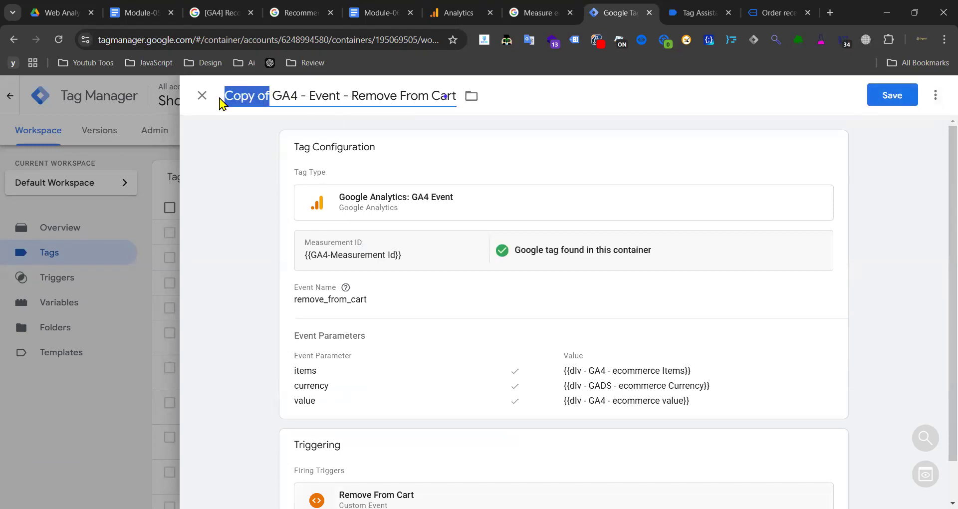
key(BackSpace)
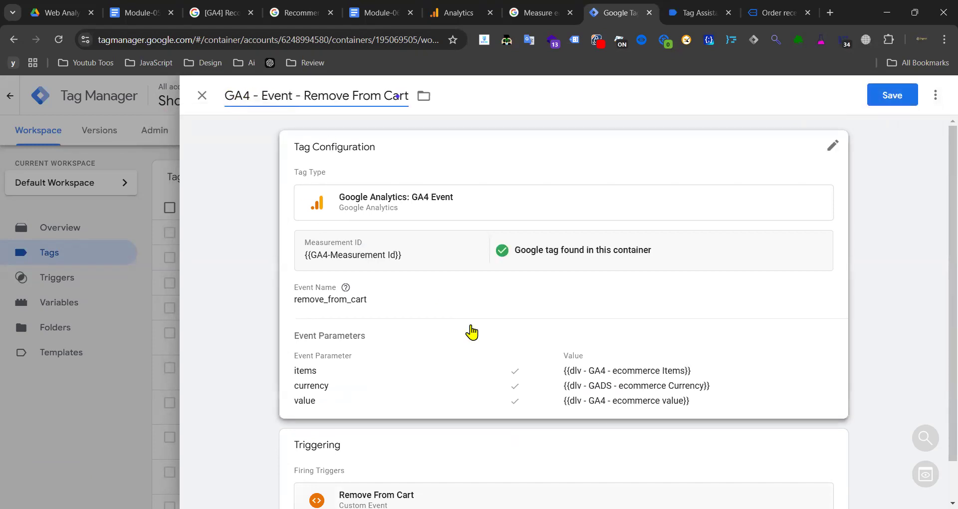
- Add a fourth event parameter row and search the variable list for the coupon variable
click(472, 331)
scroll(479, 309, down, 5)
click(371, 275)
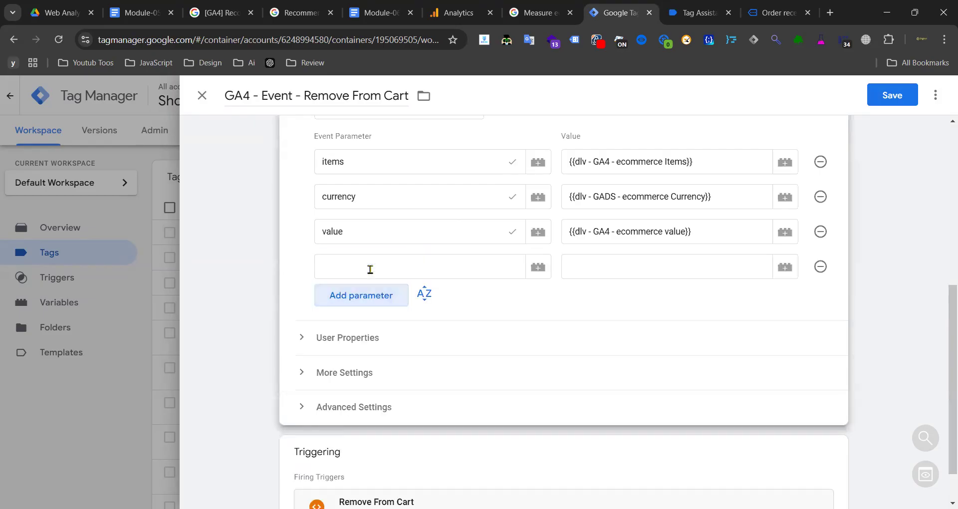
click(646, 270)
click(785, 268)
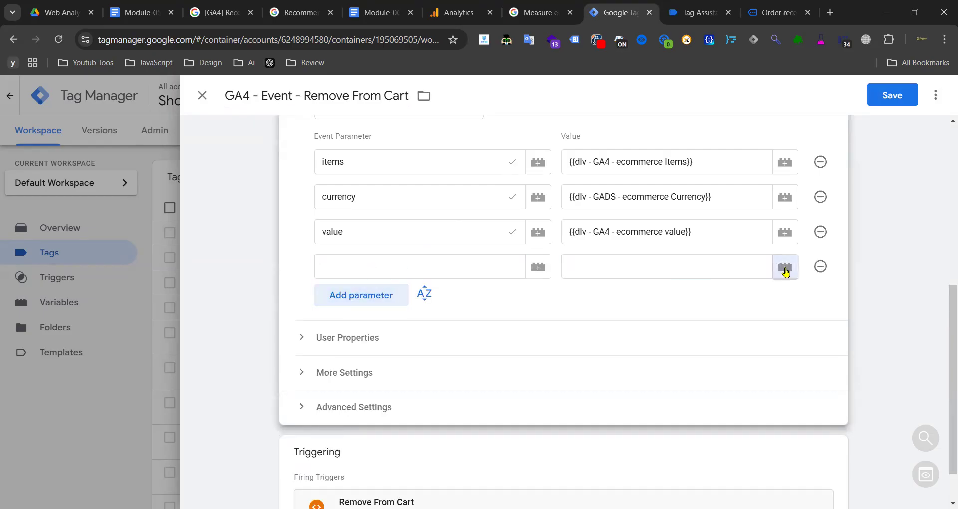
click(845, 98)
key(ctrl+v)
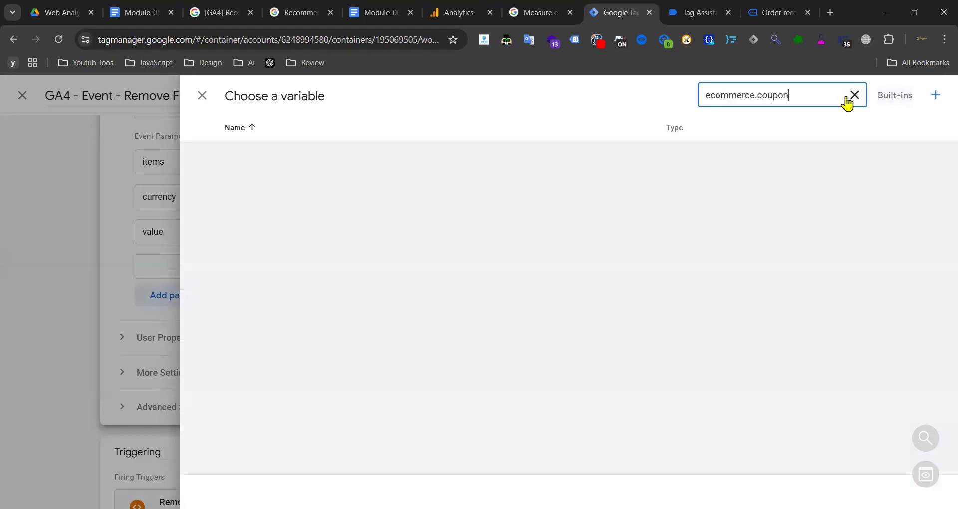
drag(738, 97, 699, 100)
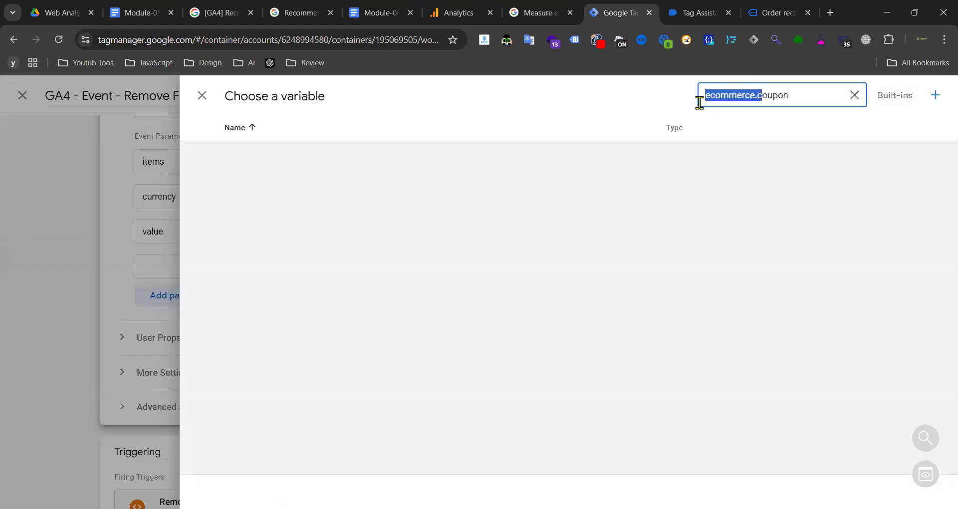
key(BackSpace)
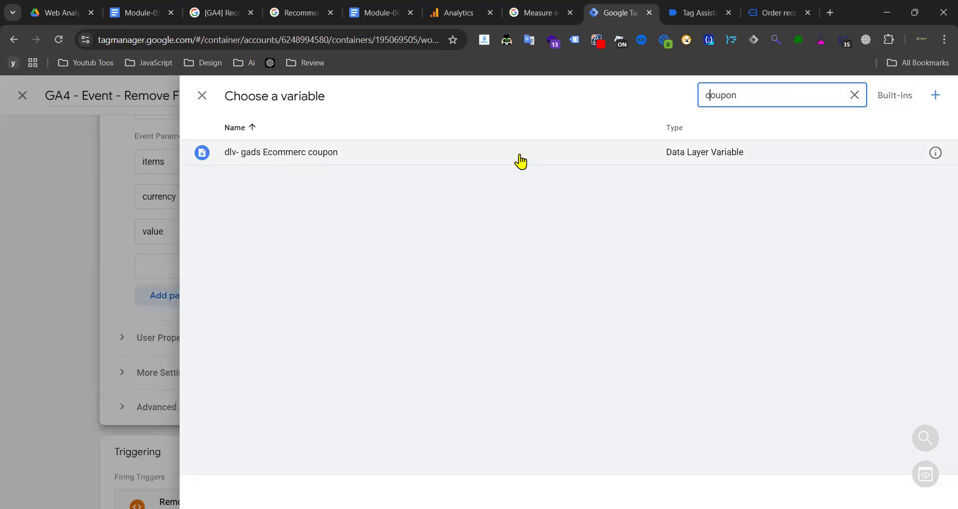
click(935, 153)
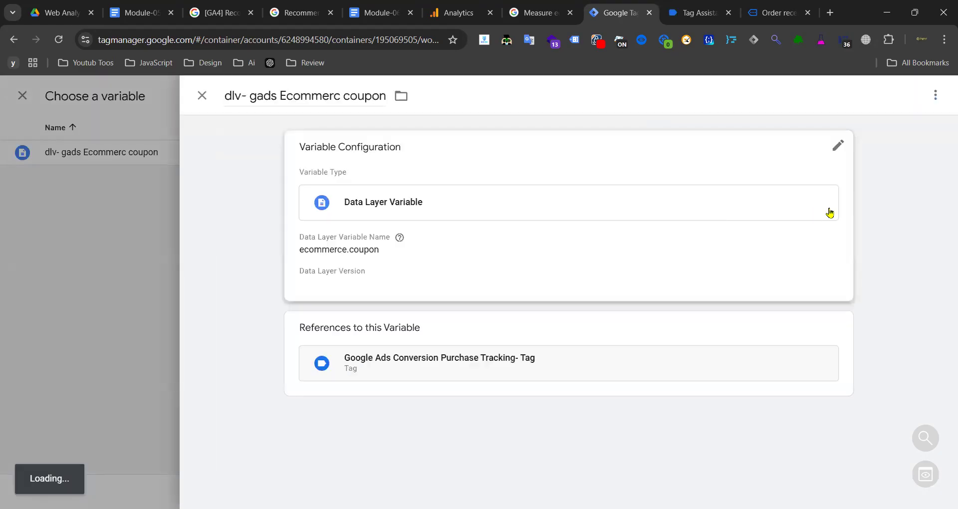
- Retitle the ecommerce.coupon variable from its gads name to 'dlv- GA4 - Ecommerc coupon' and save
click(474, 259)
click(409, 271)
click(307, 123)
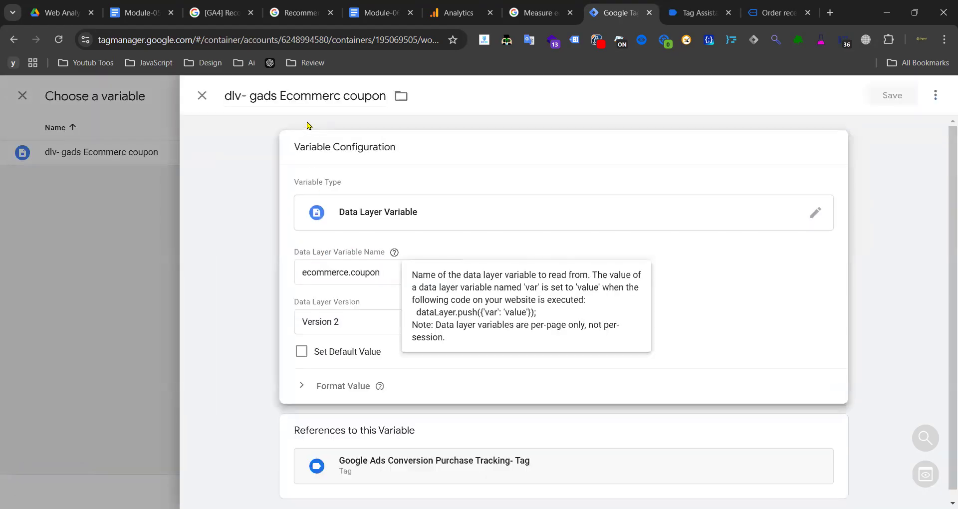
triple_click(311, 95)
click(342, 281)
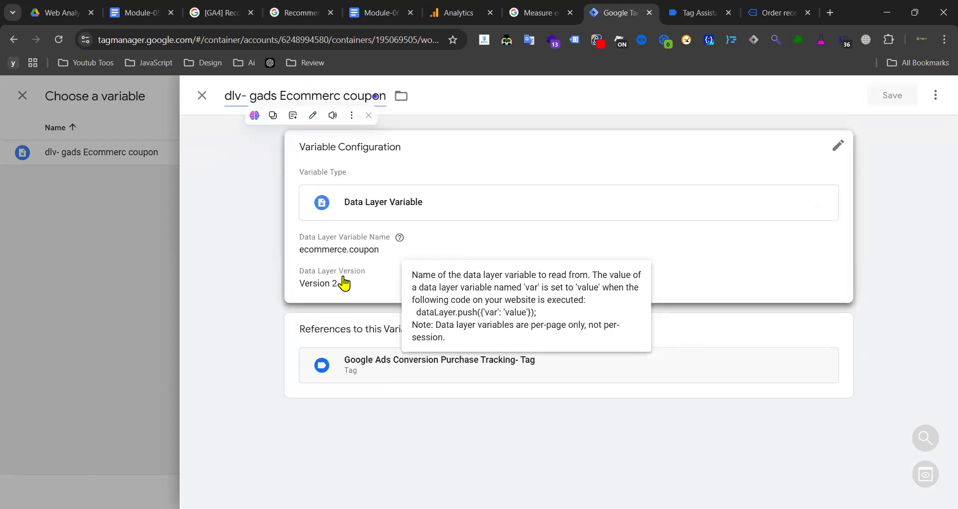
double_click(376, 274)
triple_click(376, 274)
key(ctrl+c)
click(376, 273)
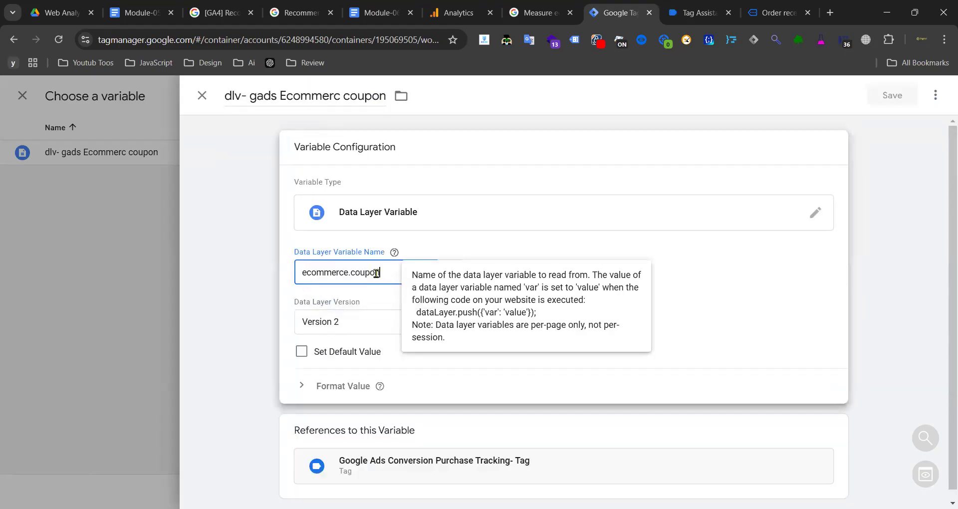
click(341, 96)
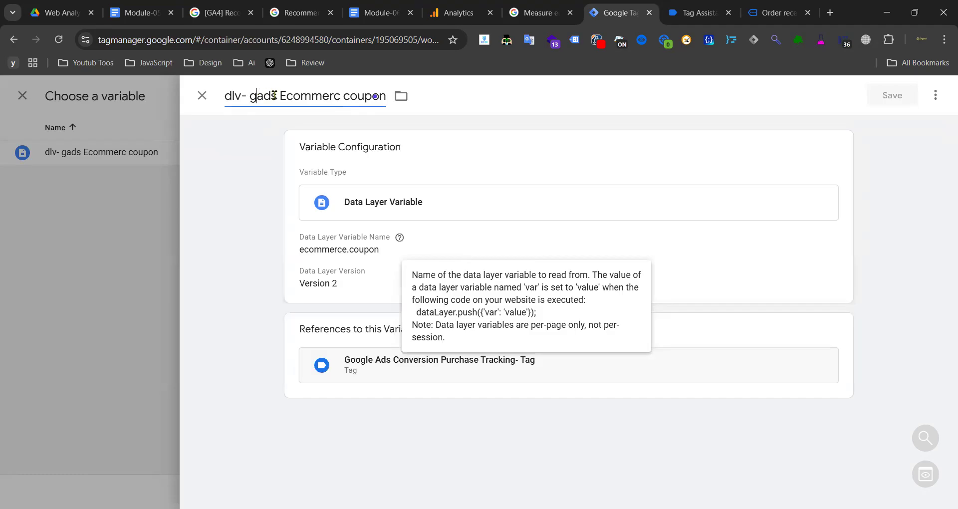
drag(275, 95, 251, 95)
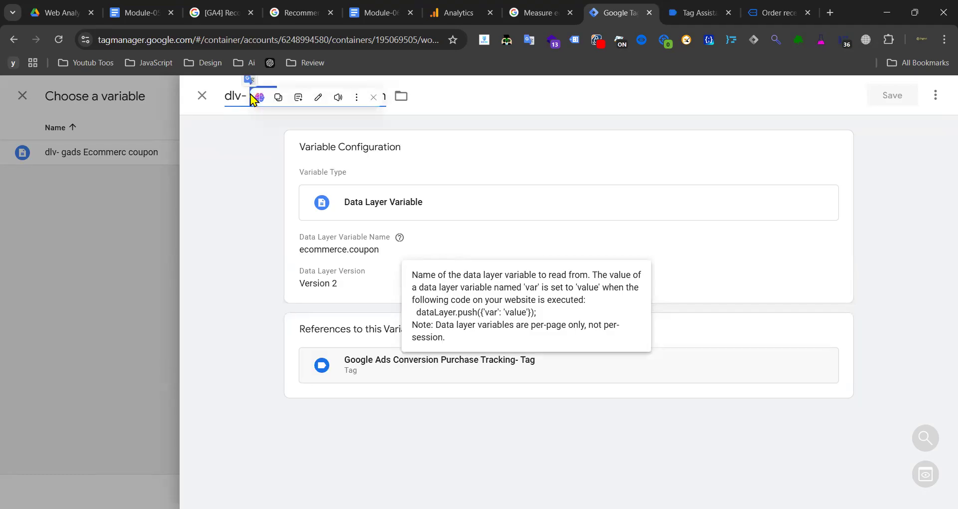
text(GA4- Ecommerc coupon)
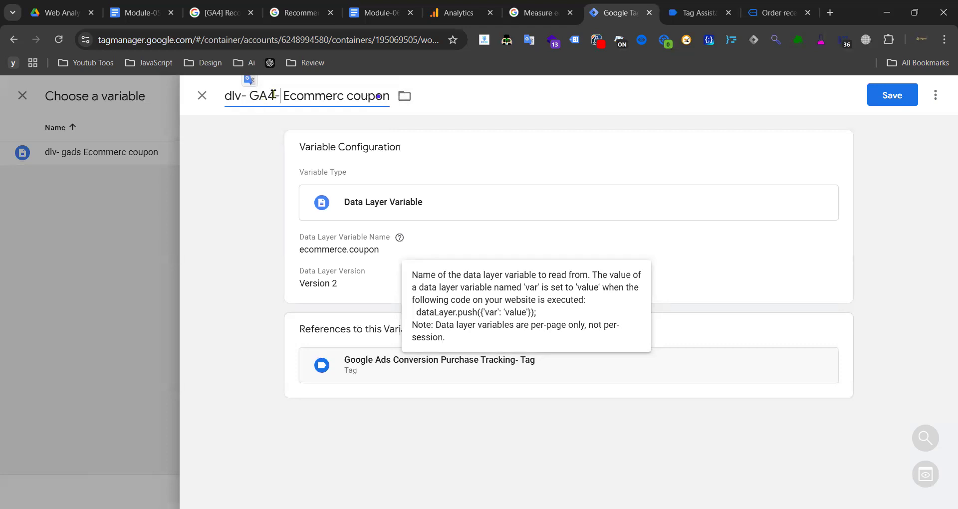
click(274, 95)
click(893, 100)
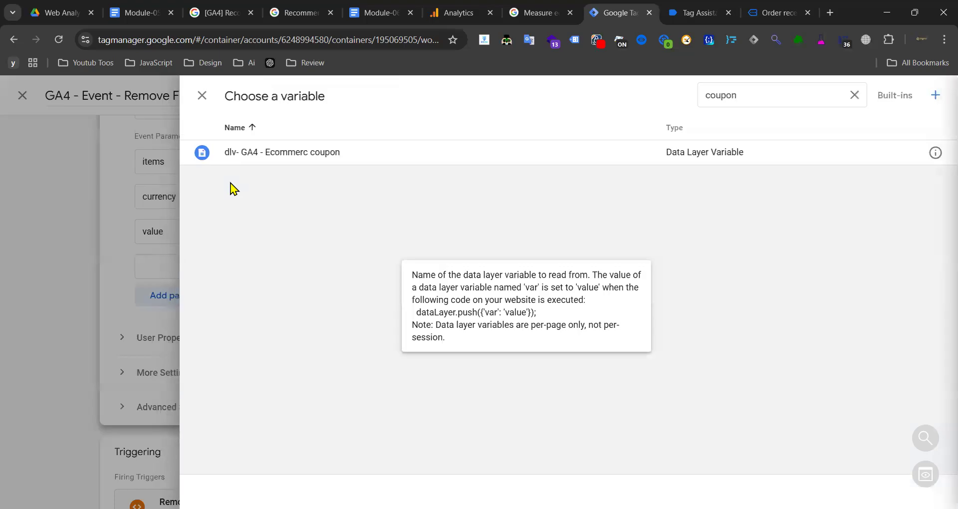
- Name the new event parameter 'coupon'
click(202, 95)
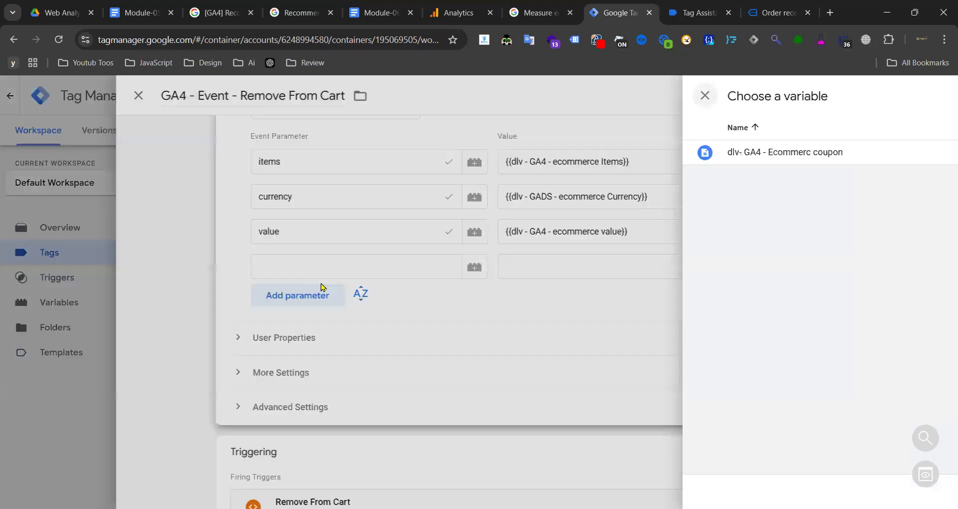
click(398, 266)
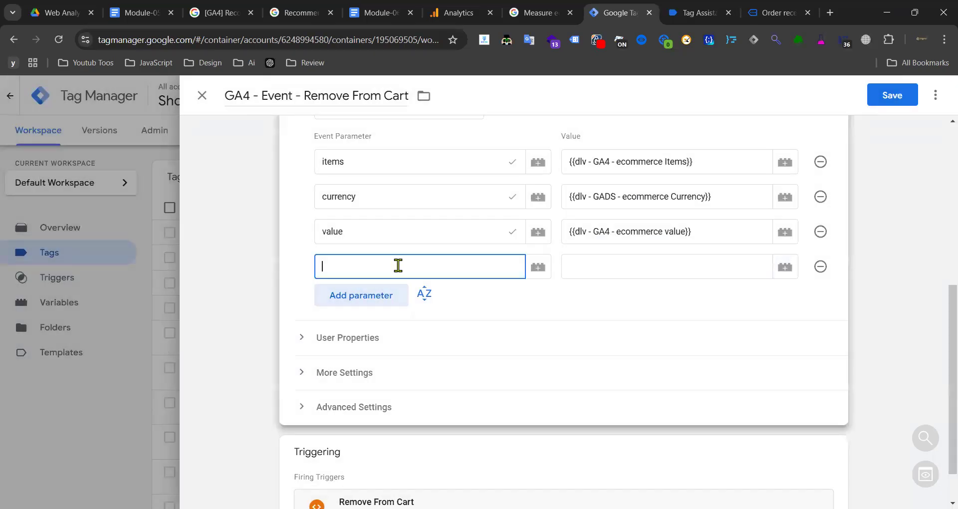
text(cou)
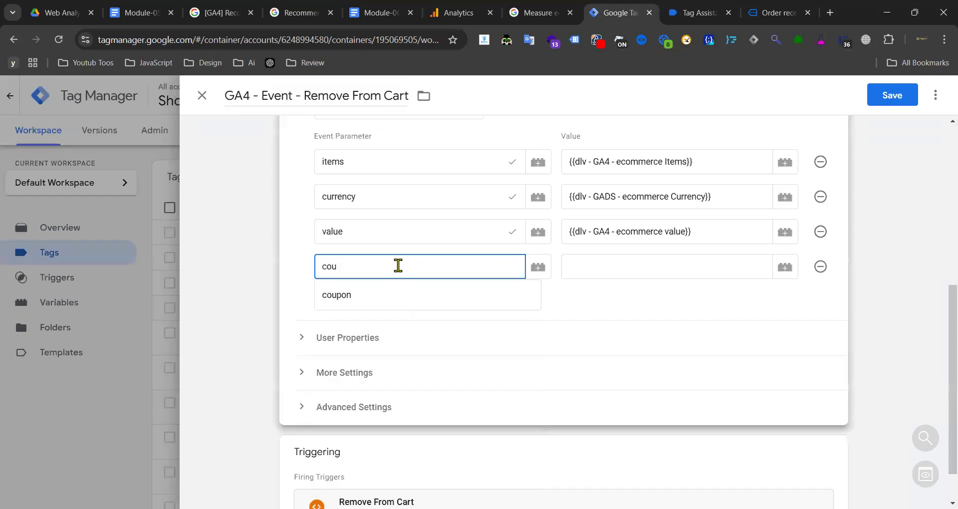
click(376, 297)
- Set the coupon parameter's value to {{dlv- GA4 - Ecommerc coupon}}
click(595, 267)
text({{GA4)
key(BackSpace)
key(BackSpace)
key(BackSpace)
key(BackSpace)
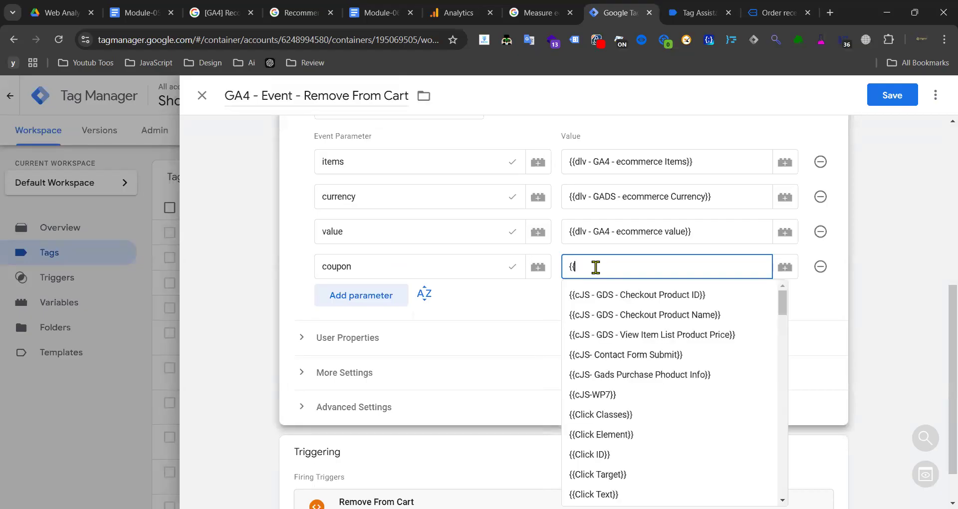
key(ctrl+v)
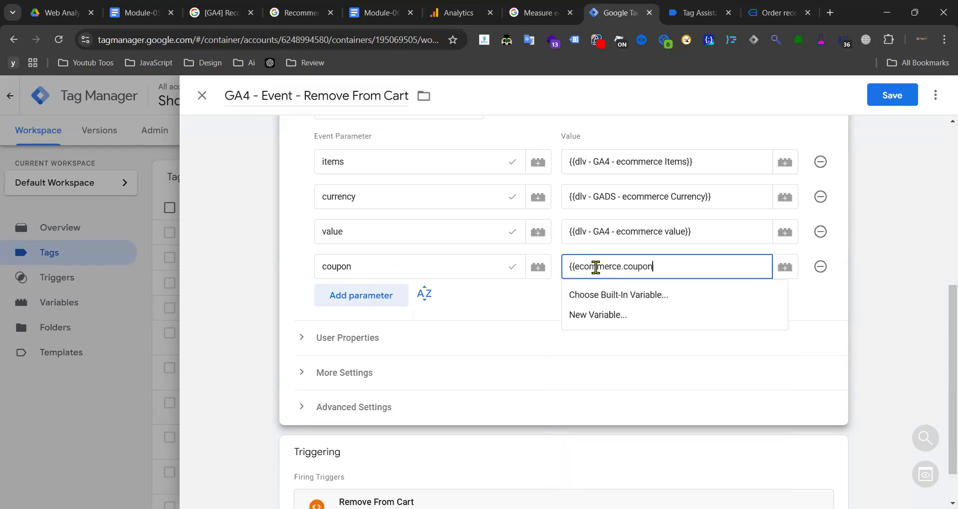
drag(623, 267, 581, 267)
key(BackSpace)
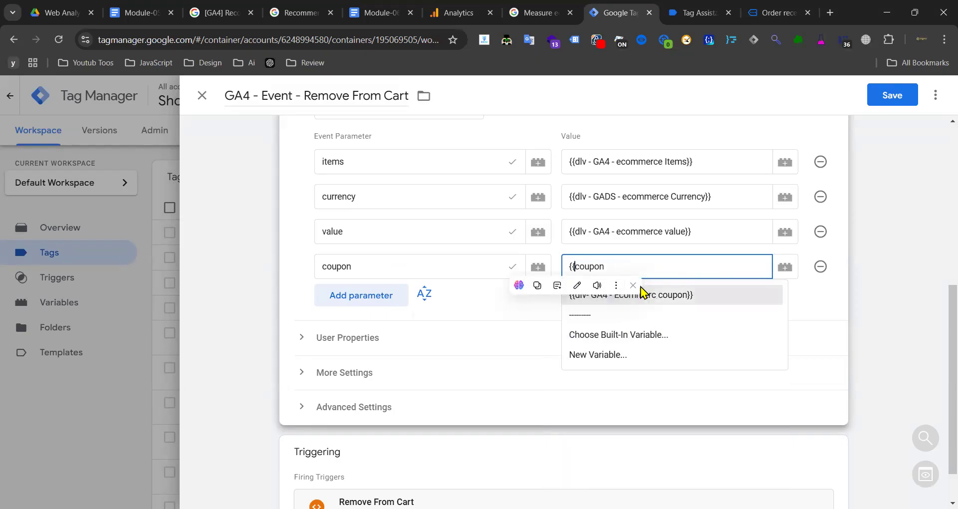
click(636, 285)
click(539, 255)
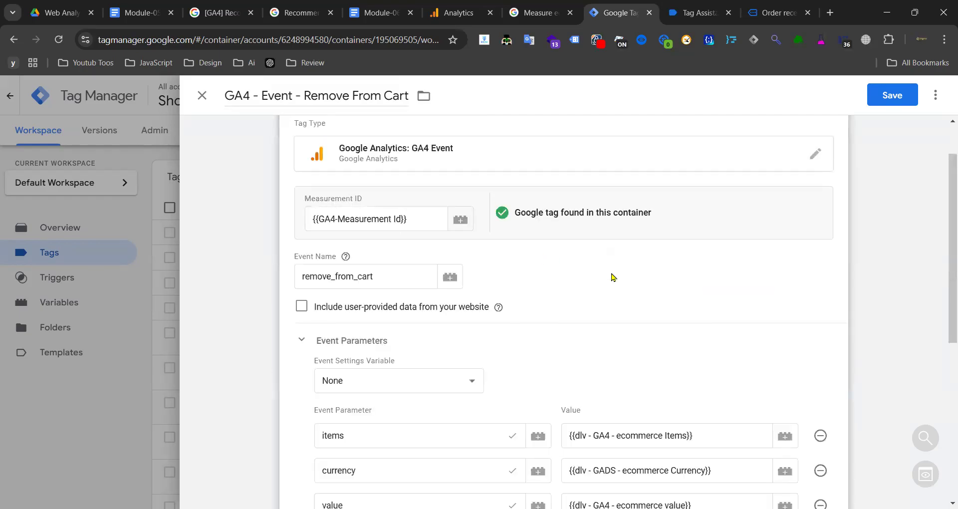
scroll(619, 354, down, 3)
click(620, 369)
key(BackSpace)
key(BackSpace)
key(BackSpace)
key(BackSpace)
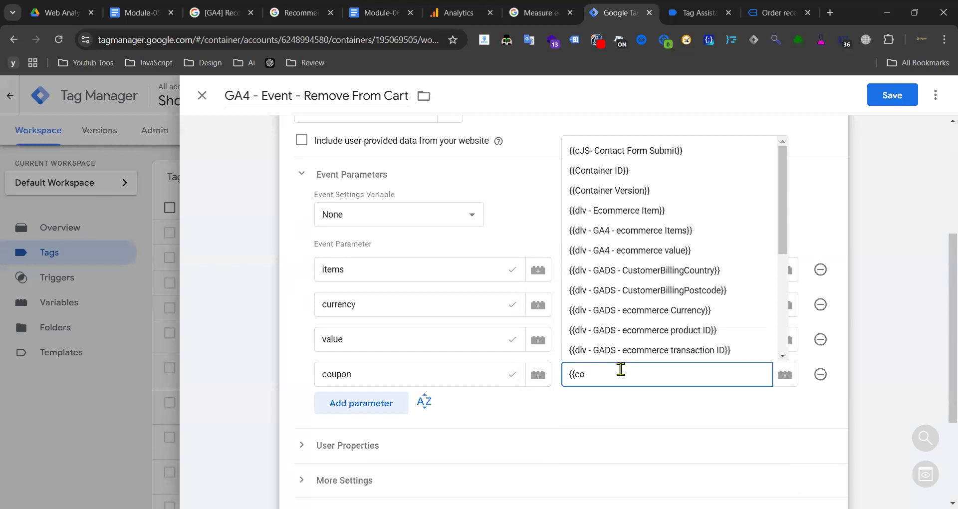
text(u)
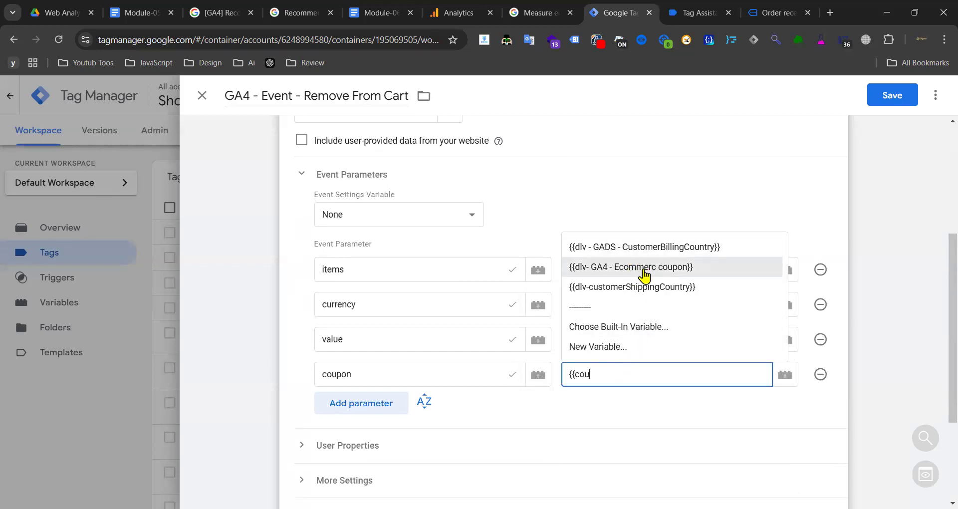
click(640, 272)
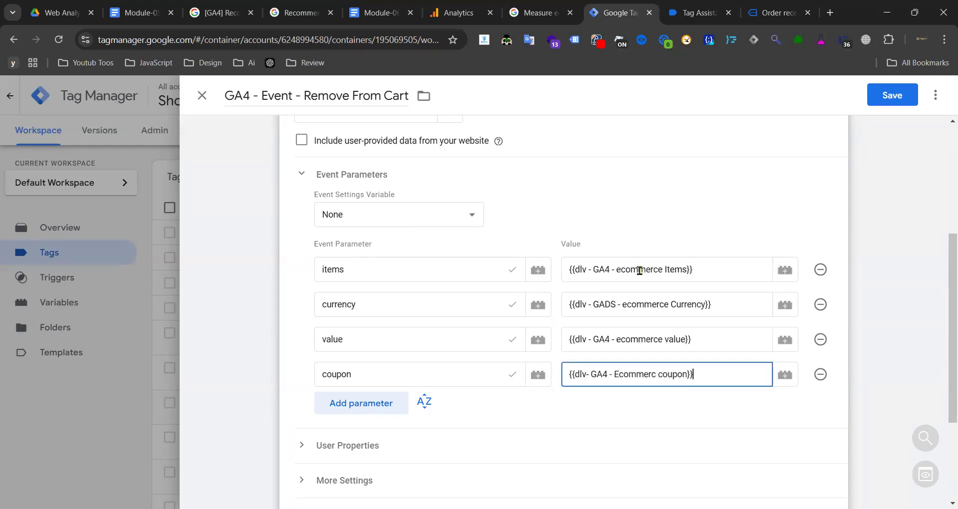
scroll(560, 316, down, 3)
- Replace the Remove From Cart trigger with the Begin Checkout trigger
click(436, 404)
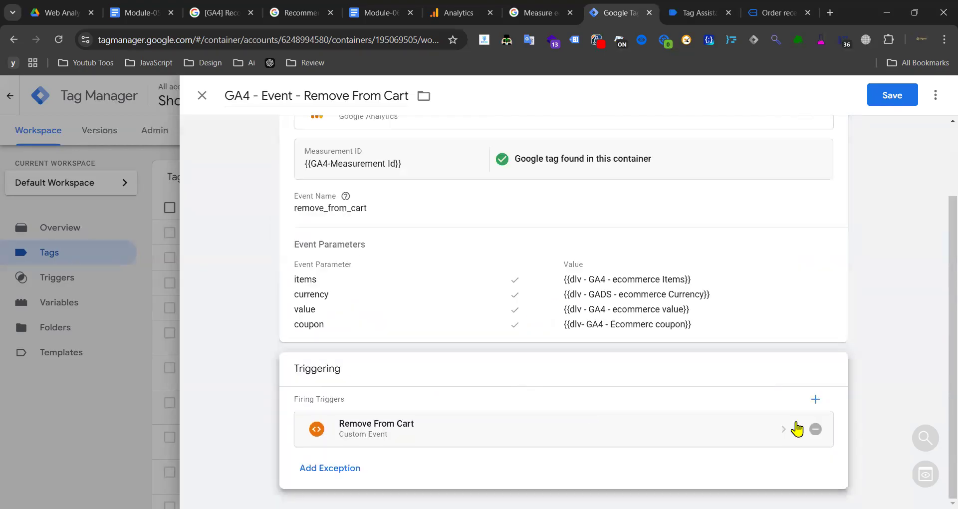
click(814, 428)
click(618, 387)
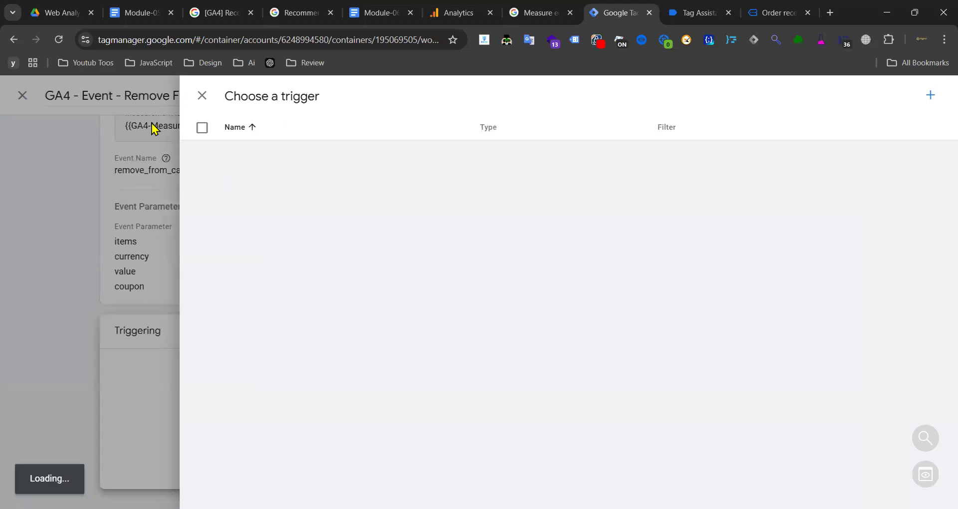
scroll(269, 324, down, 1)
scroll(278, 331, up, 1)
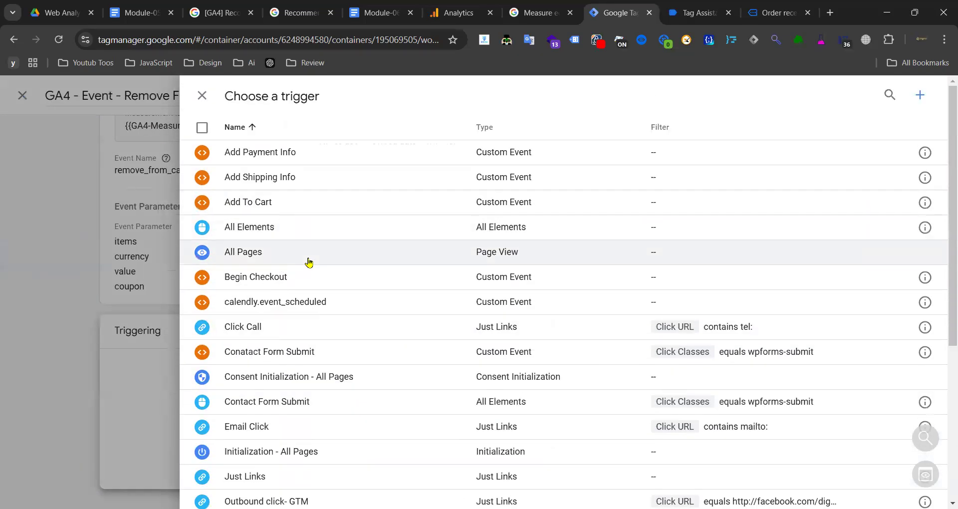
click(292, 282)
- Change the event name from remove_from_cart to begin_checkout, copied from the recommended events reference
click(299, 12)
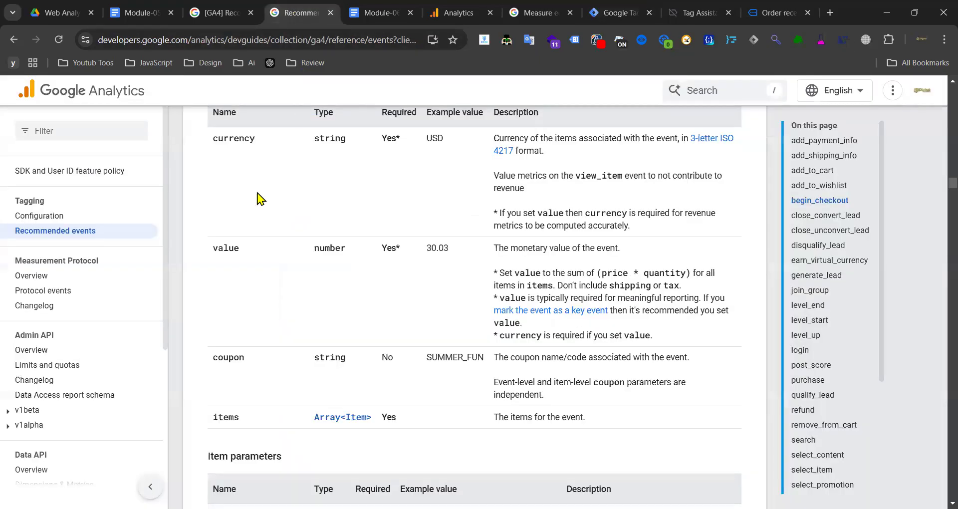
scroll(270, 196, up, 6)
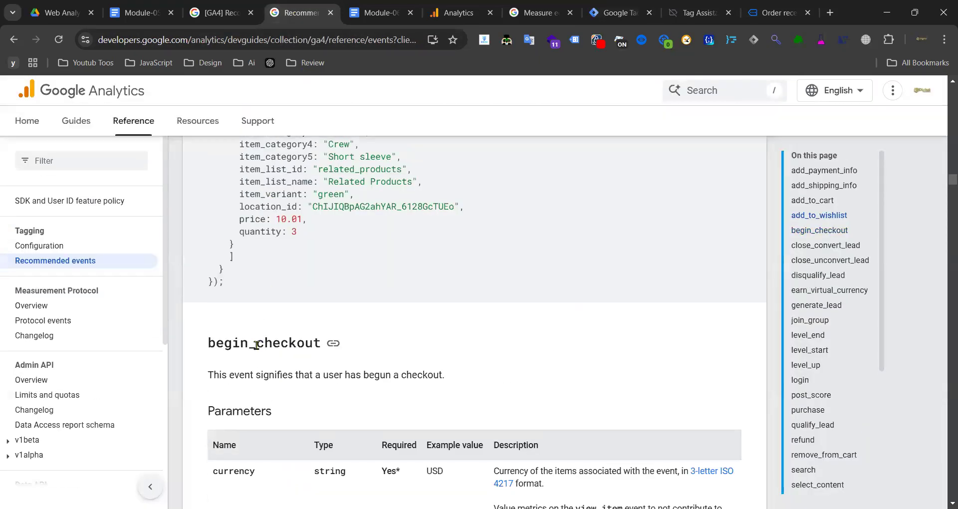
double_click(256, 345)
key(ctrl+c)
click(615, 12)
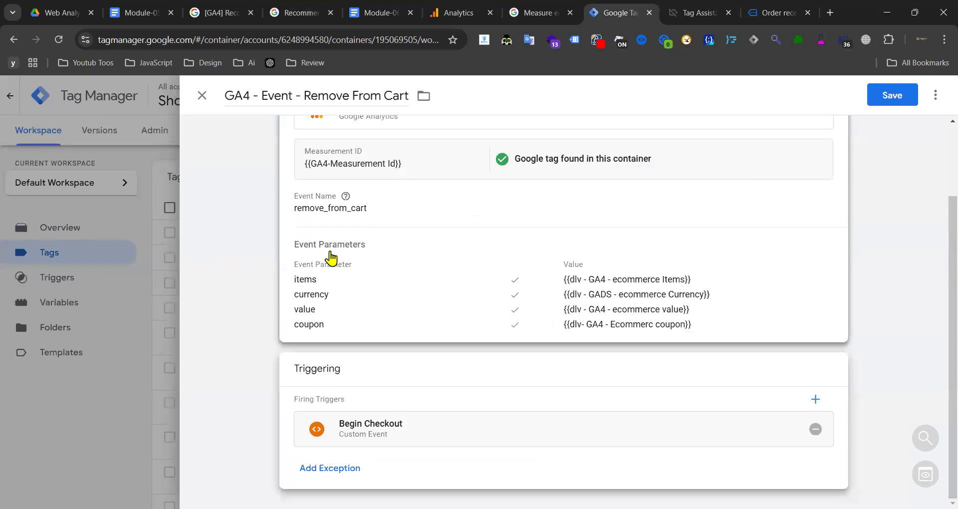
click(355, 242)
double_click(368, 250)
key(ctrl+v)
- Retitle the tag 'GA4 - Event - Begin Checkout' and save it
mouse_move(304, 95)
mouse_down()
mouse_move(406, 94)
mouse_move(308, 94)
mouse_up()
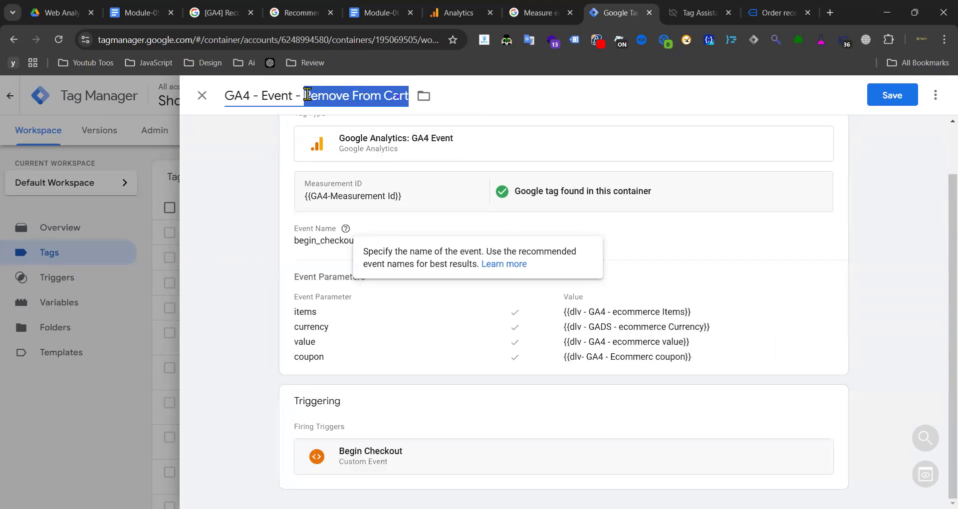
key(ctrl+v)
text(B)
drag(348, 94, 336, 94)
text(C)
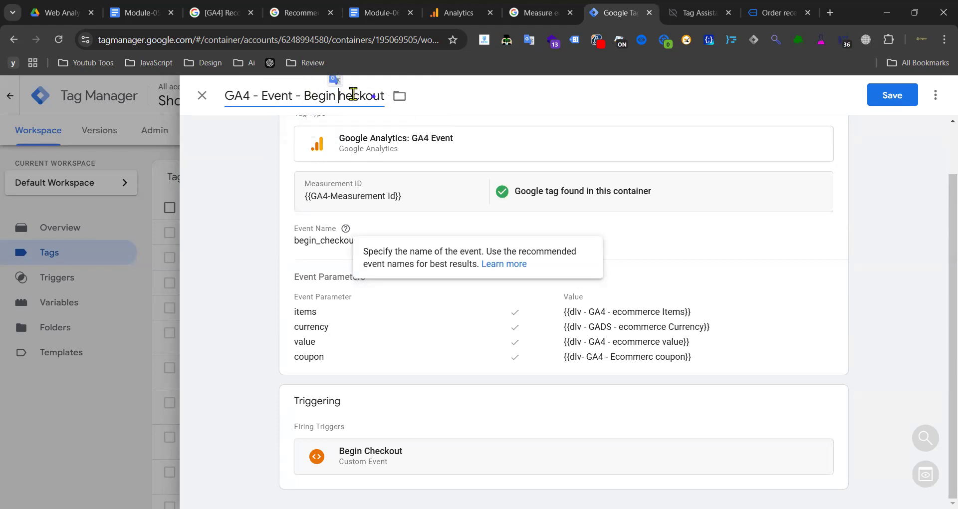
click(908, 96)
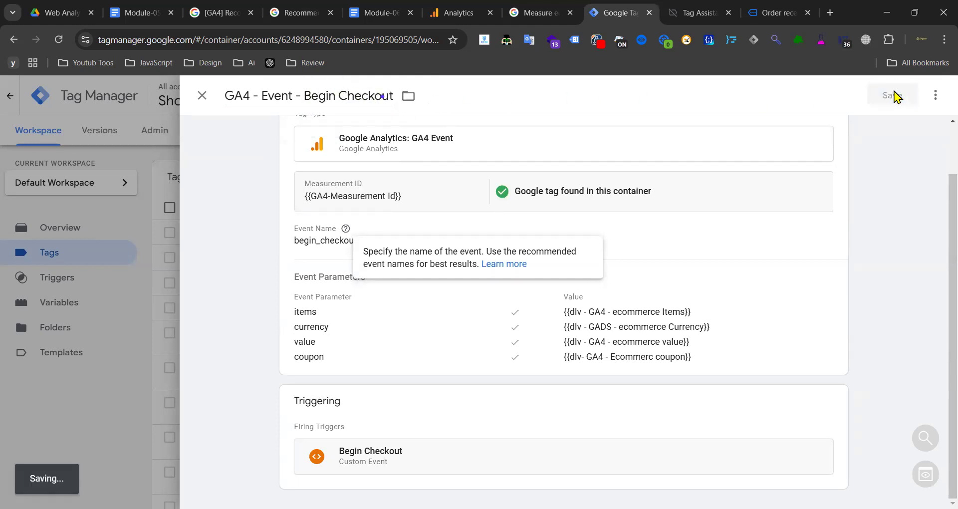
click(768, 19)
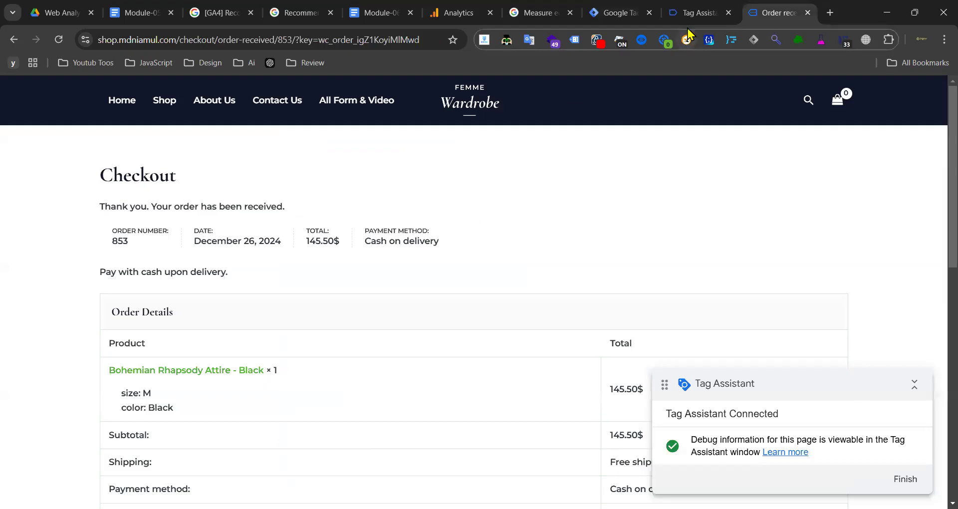
- Review the payment_type and shipping tier variables in the module notes
click(370, 11)
scroll(484, 295, down, 10)
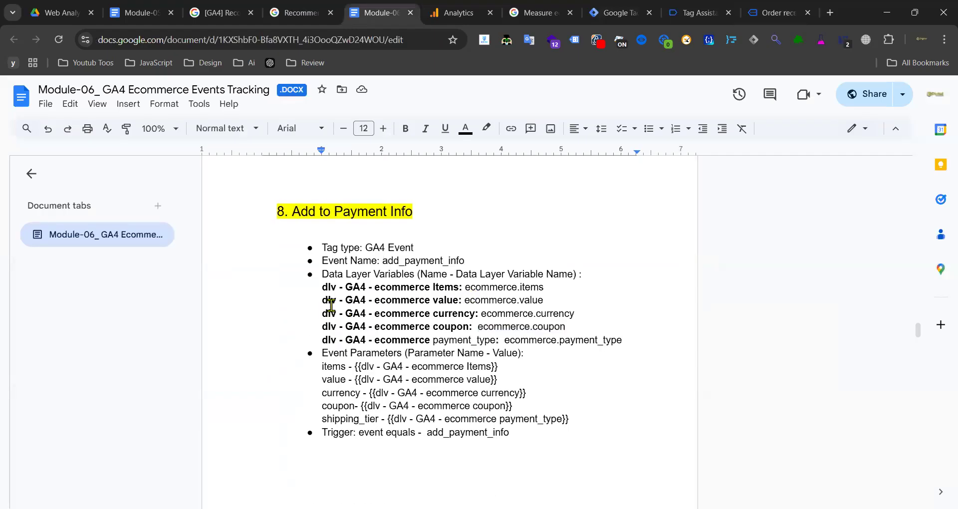
scroll(496, 279, down, 3)
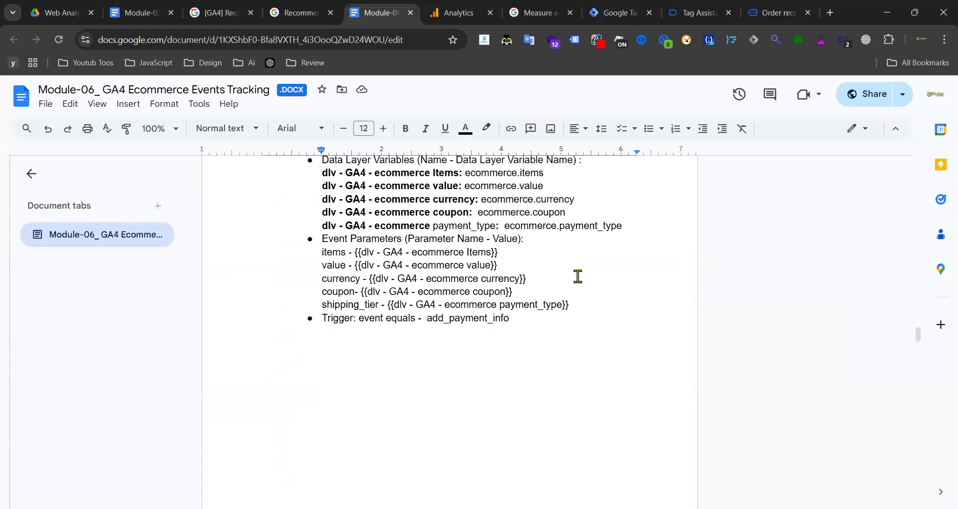
scroll(488, 271, up, 3)
drag(307, 342, 446, 339)
scroll(509, 305, down, 8)
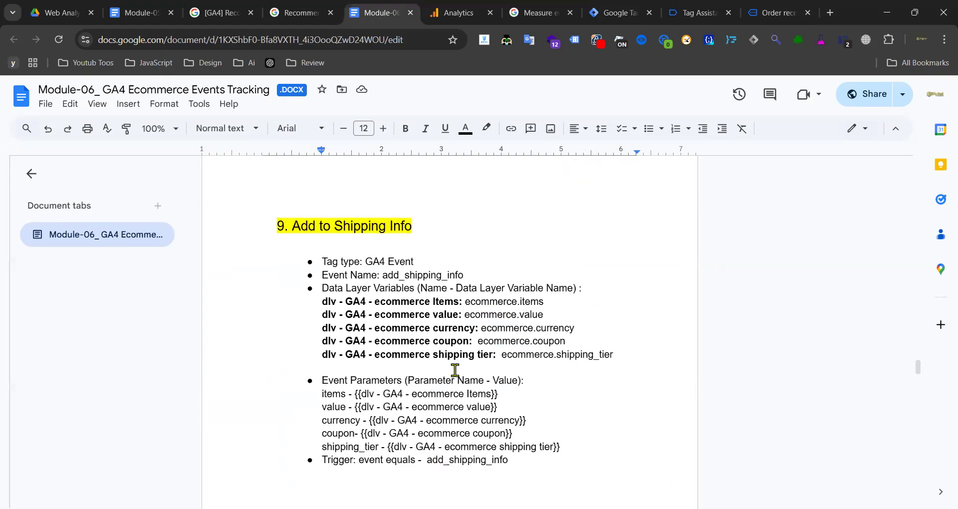
drag(493, 355, 433, 354)
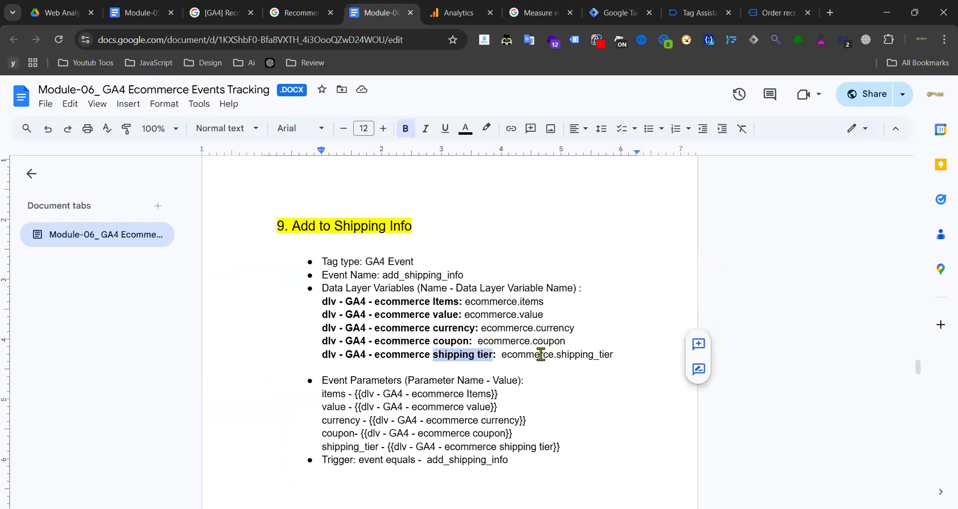
scroll(544, 347, up, 3)
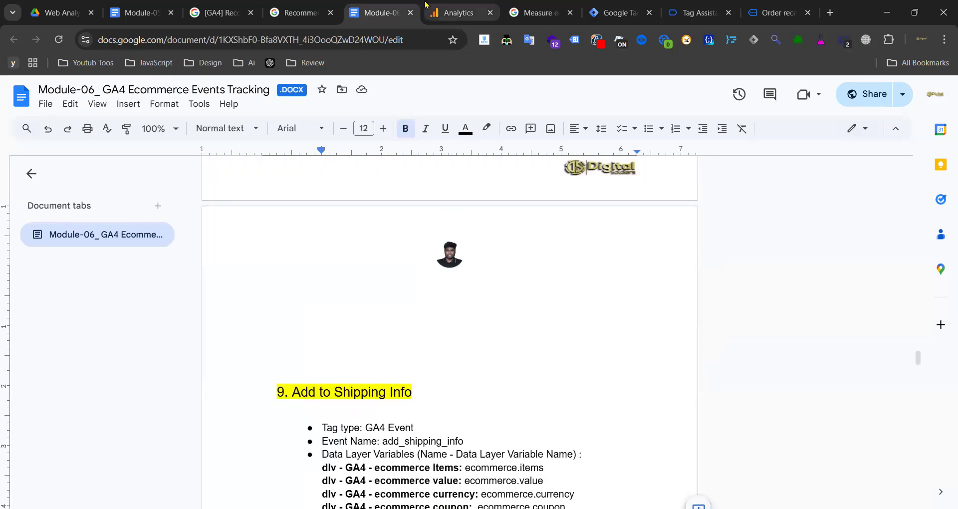
- Find the add_payment_info event in the GA4 recommended events reference
click(300, 12)
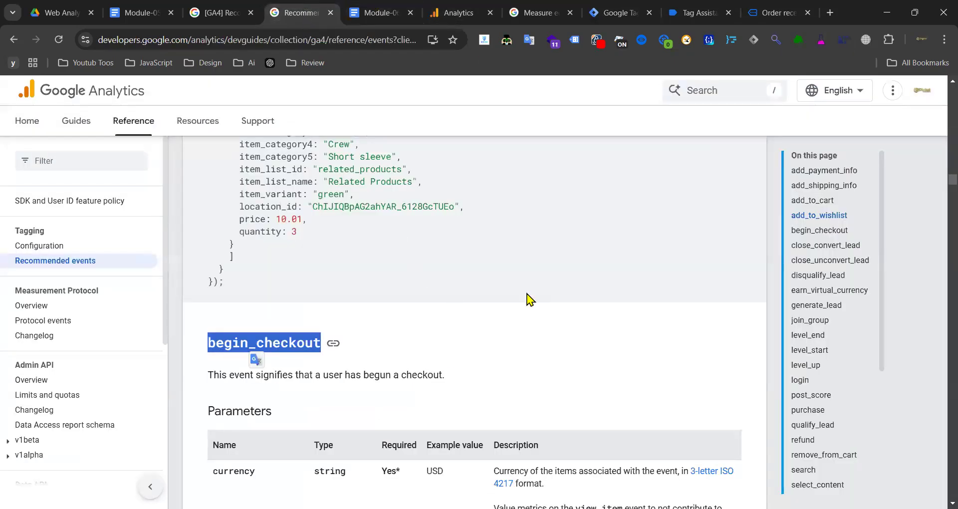
click(822, 172)
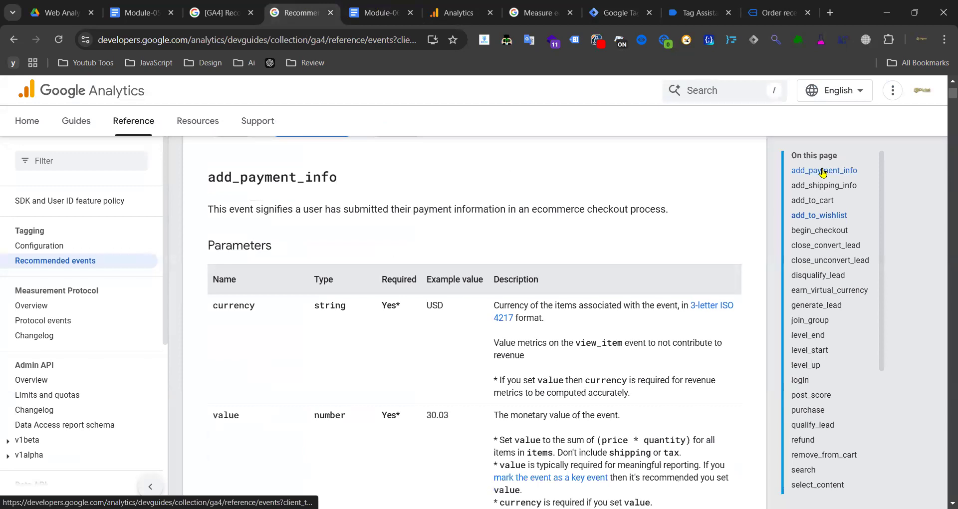
double_click(282, 178)
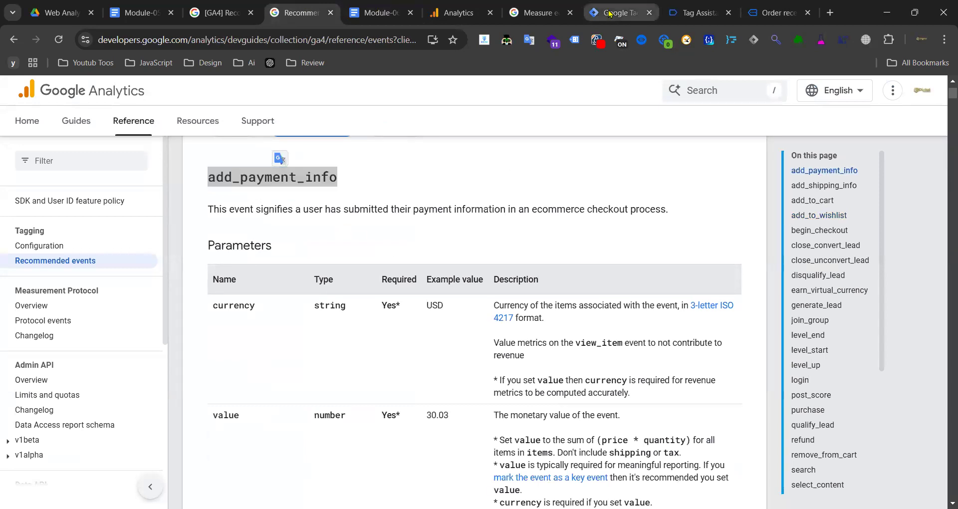
click(609, 14)
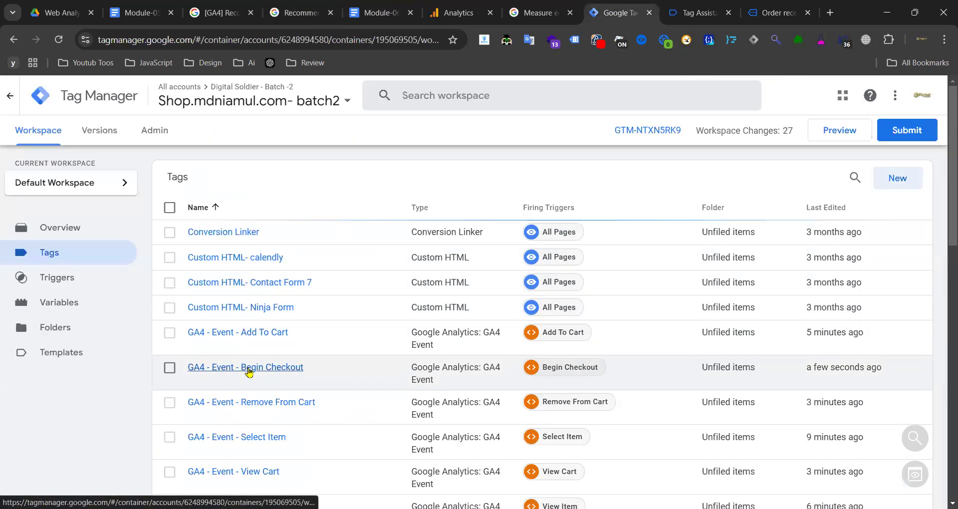
- Copy the GA4 - Event - Begin Checkout tag and remove 'Copy of' from its title
click(248, 369)
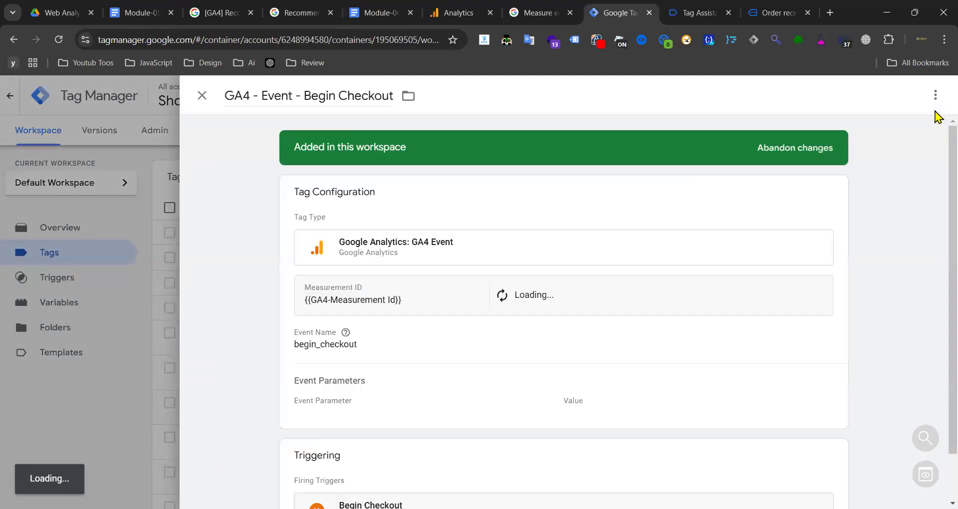
click(935, 95)
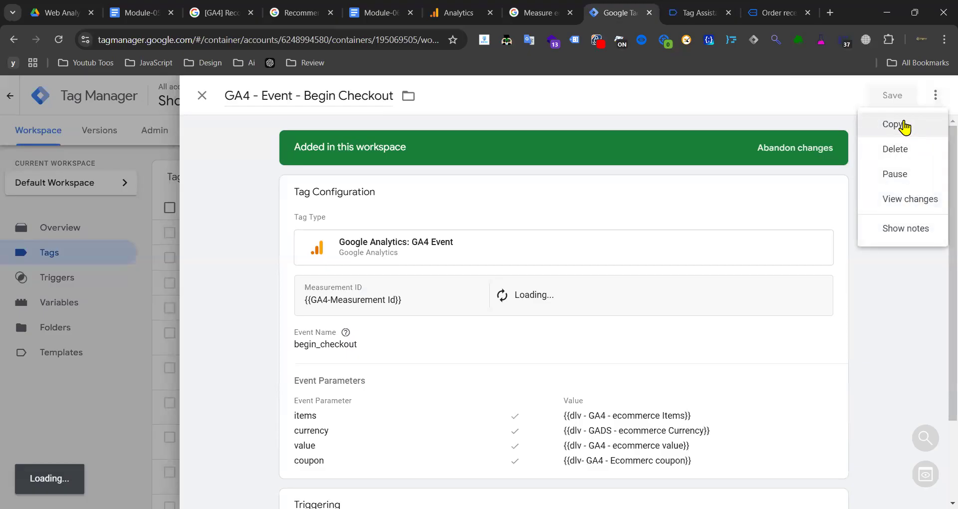
click(904, 128)
click(278, 93)
key(BackSpace)
key(BackSpace)
key(BackSpace)
key(BackSpace)
key(BackSpace)
key(BackSpace)
key(BackSpace)
key(BackSpace)
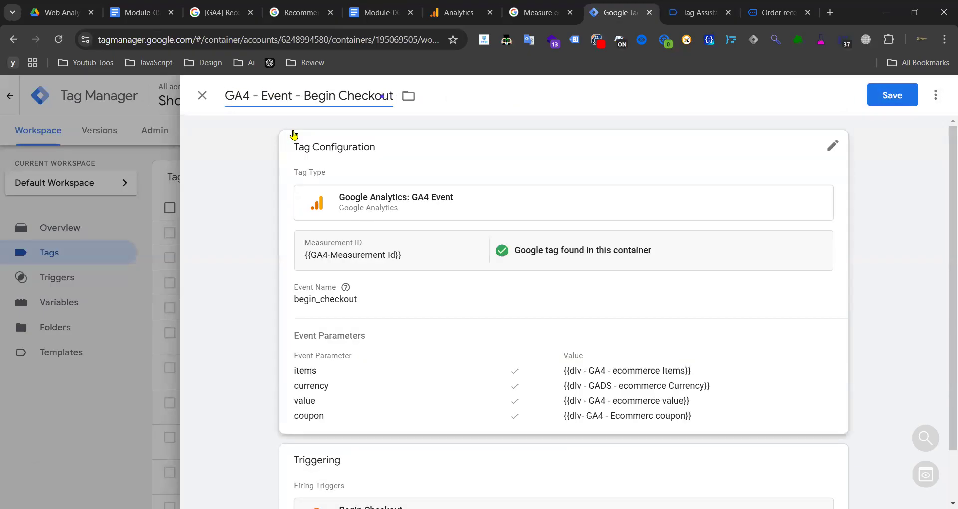
- Set the copy's event name to add_payment_info and add a new parameter row
click(372, 301)
click(364, 340)
double_click(364, 339)
key(ctrl+v)
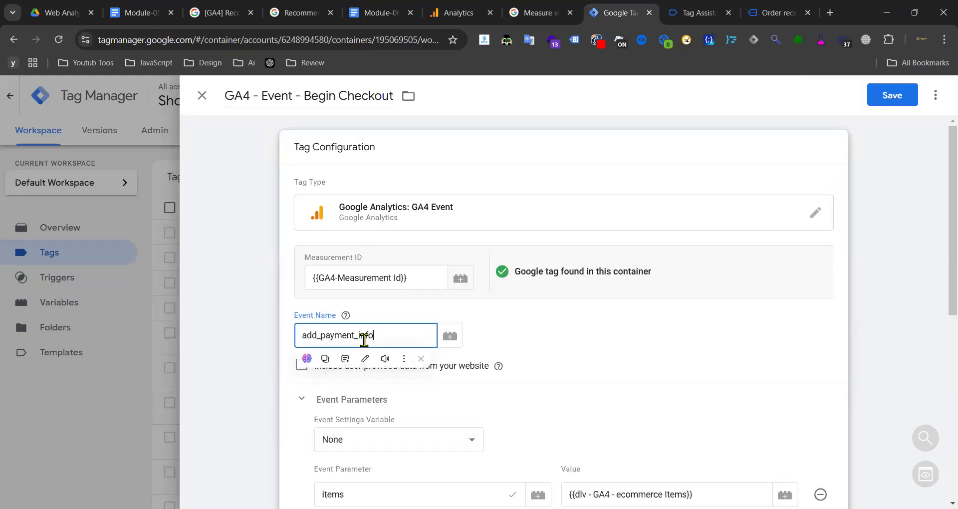
scroll(546, 327, down, 5)
click(372, 302)
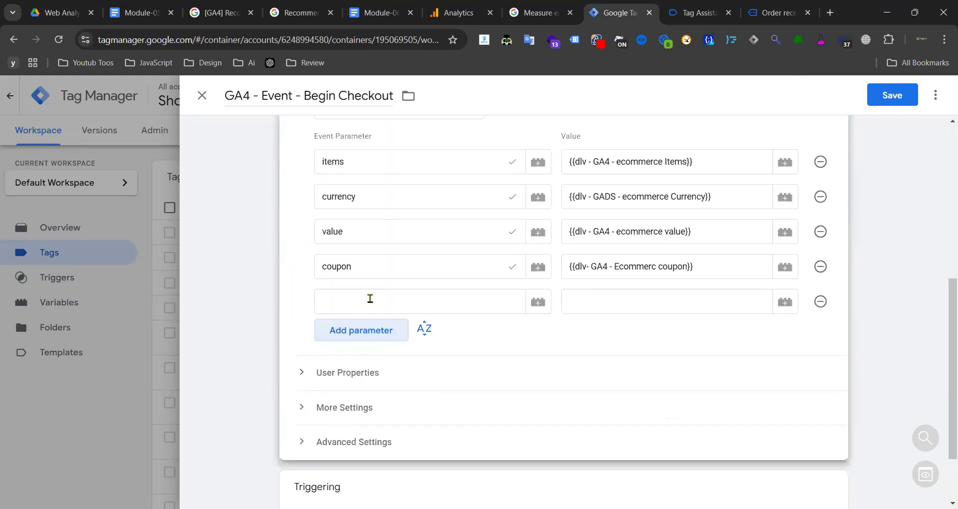
- Name the new parameter payment_type, copied from the recommended events reference
click(300, 13)
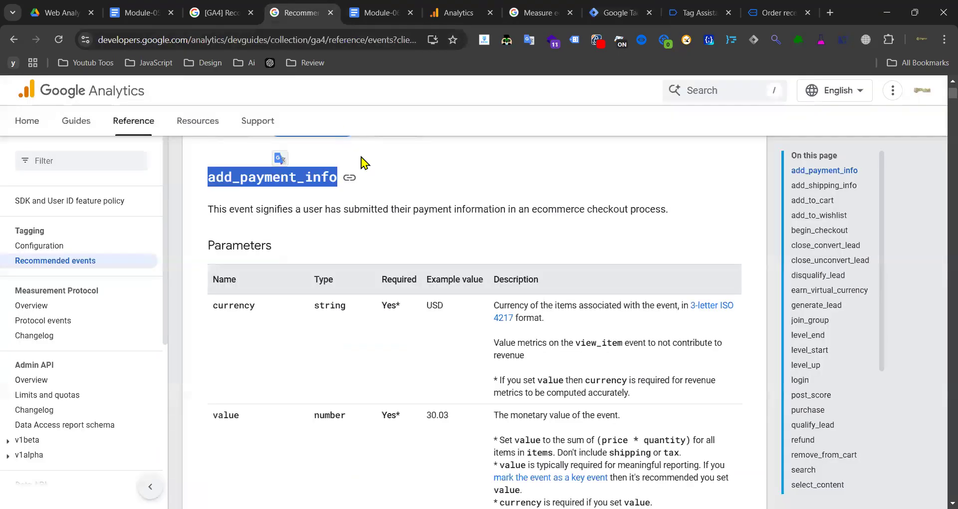
scroll(264, 199, down, 6)
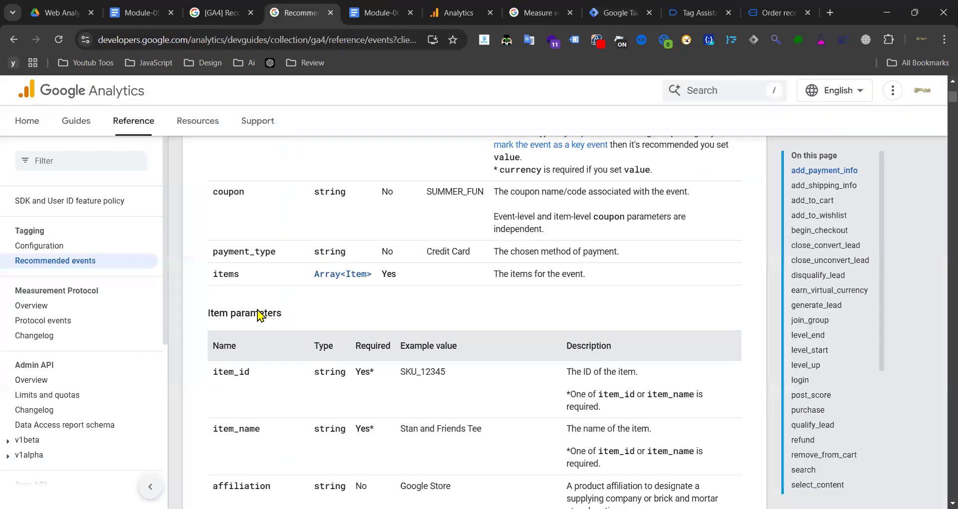
double_click(250, 251)
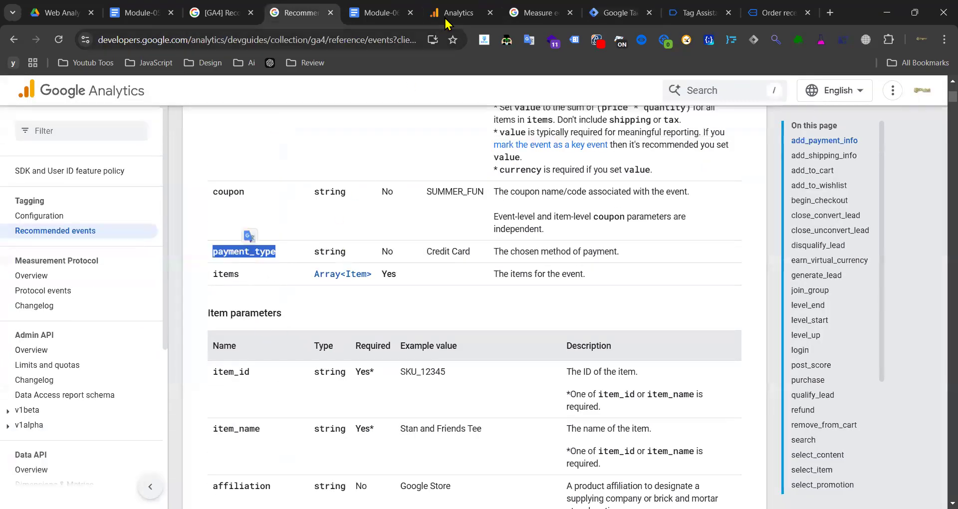
click(616, 12)
click(399, 301)
key(ctrl+v)
click(623, 298)
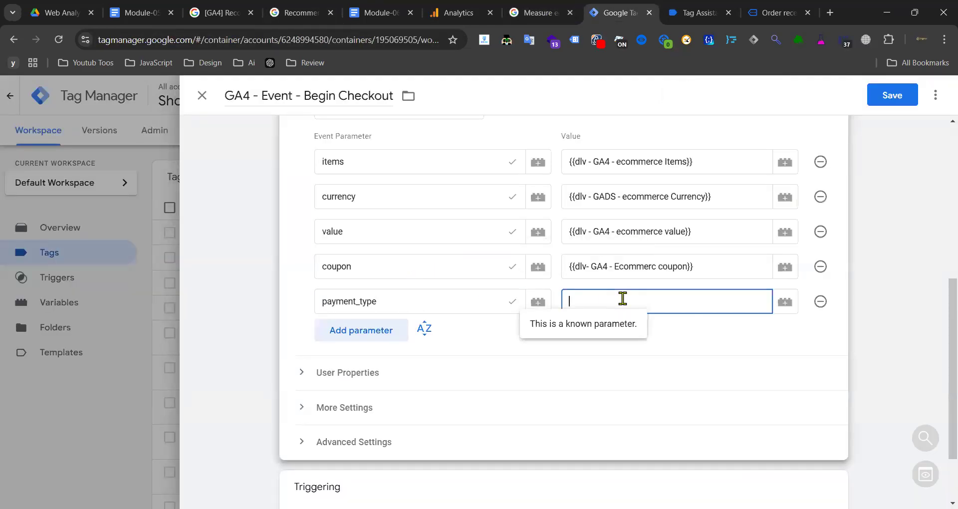
click(776, 12)
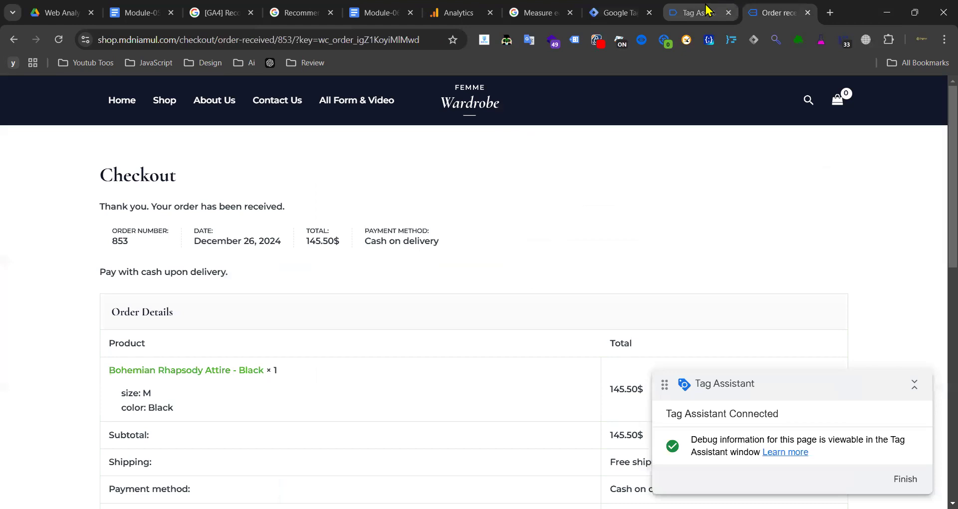
- Inspect event 80 add_payment_info in Tag Assistant, showing payment_type 'cod' inside ecommerce
click(708, 10)
click(618, 13)
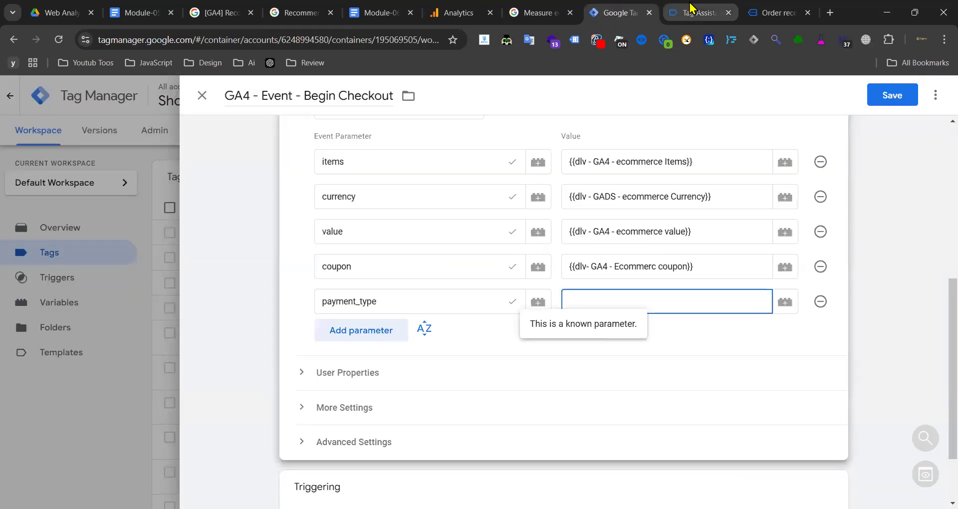
click(691, 7)
scroll(77, 357, down, 10)
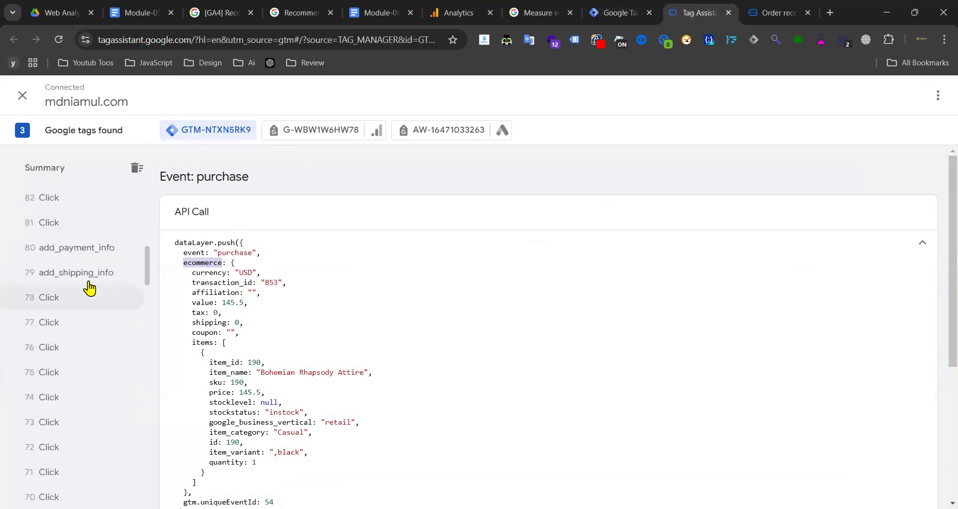
click(97, 248)
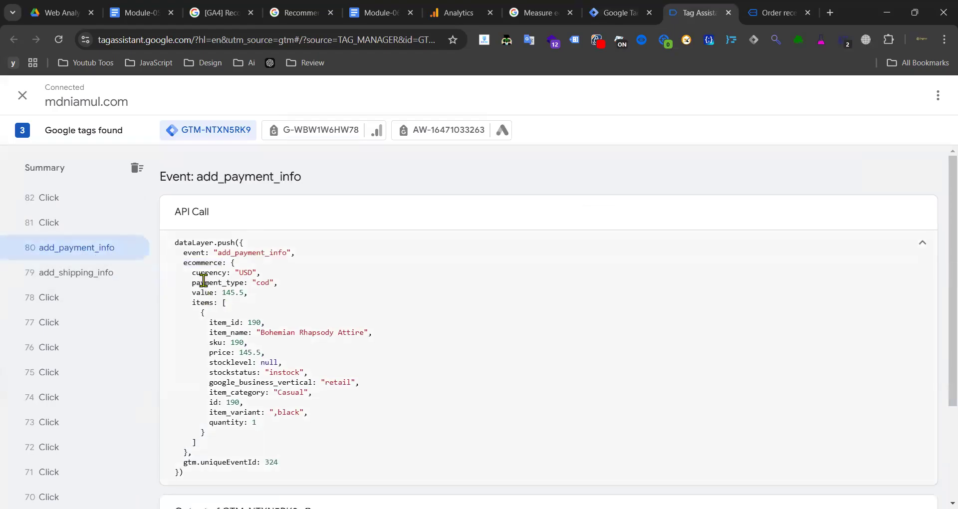
double_click(204, 262)
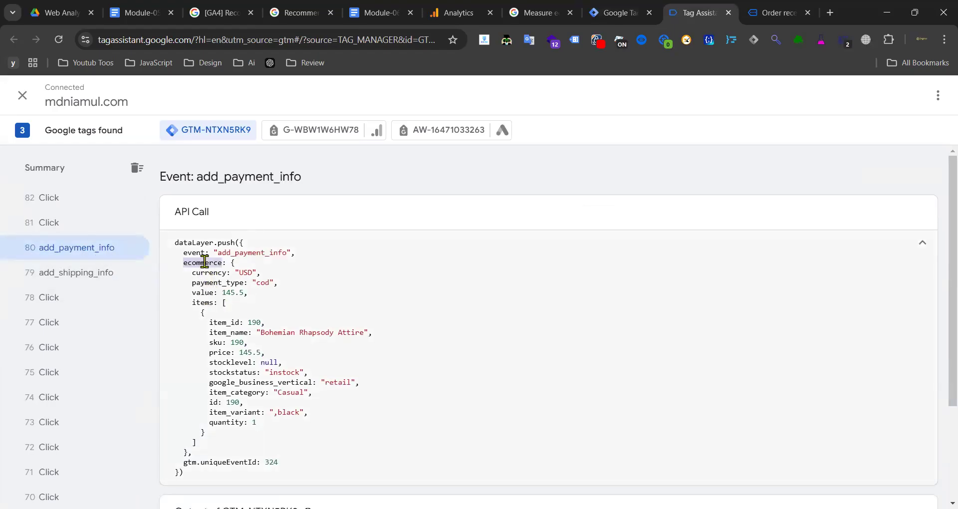
click(375, 12)
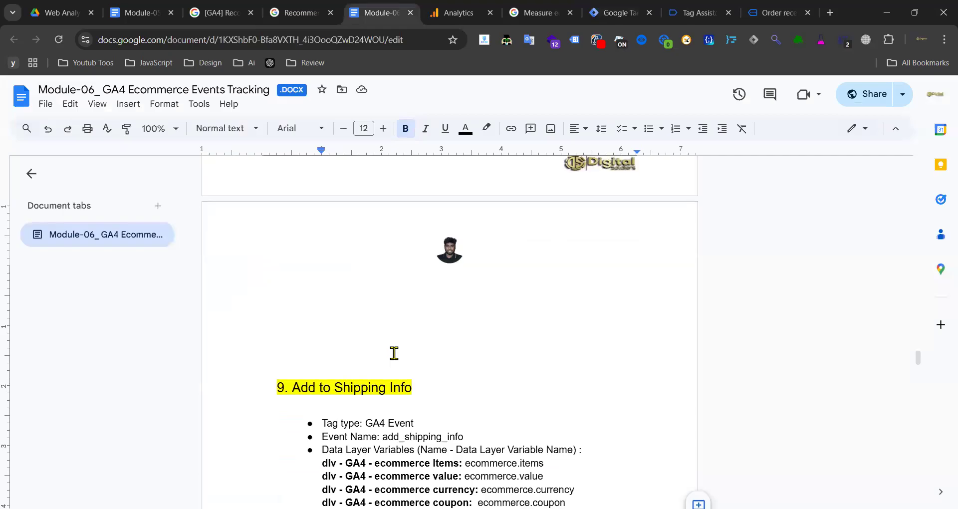
- Select ecommerce.payment_type under section 8, Add to Payment Info, in the course notes
scroll(394, 352, down, 3)
drag(433, 354, 498, 355)
click(499, 355)
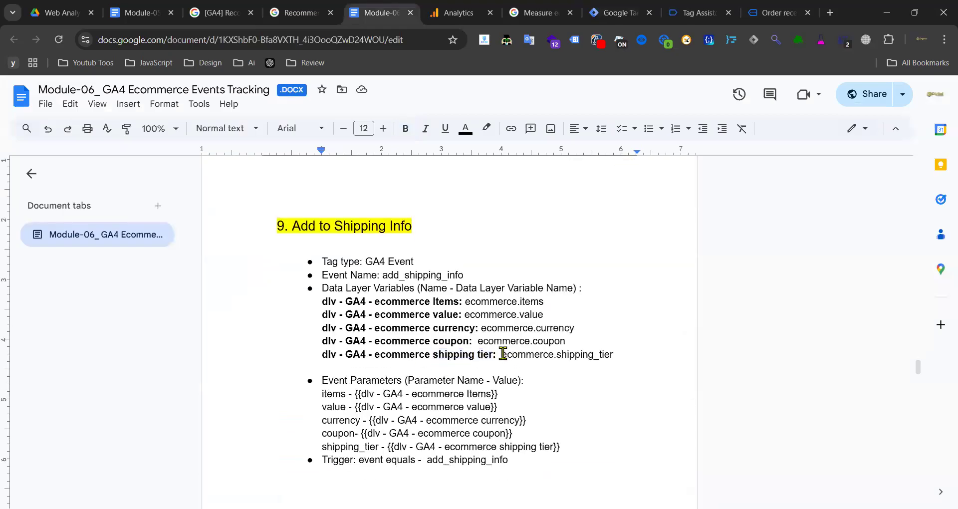
scroll(503, 353, up, 9)
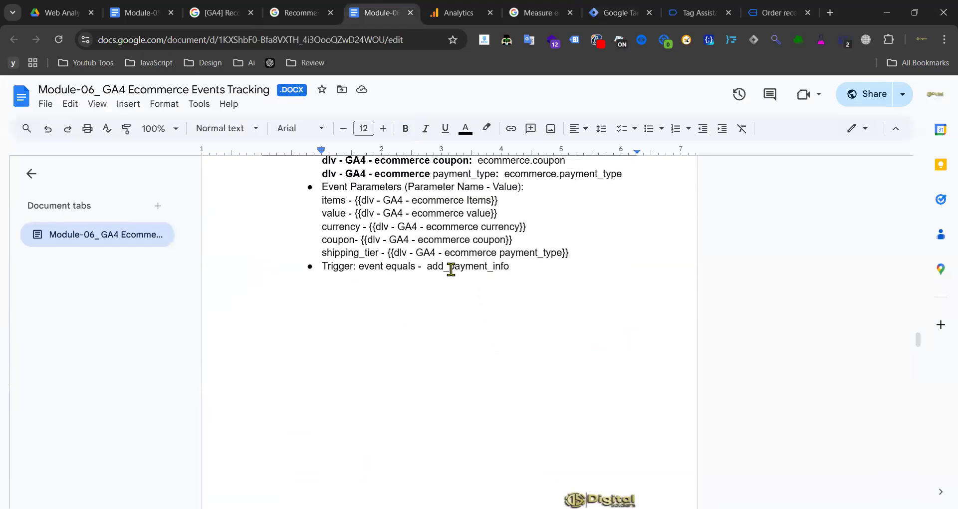
scroll(429, 263, up, 3)
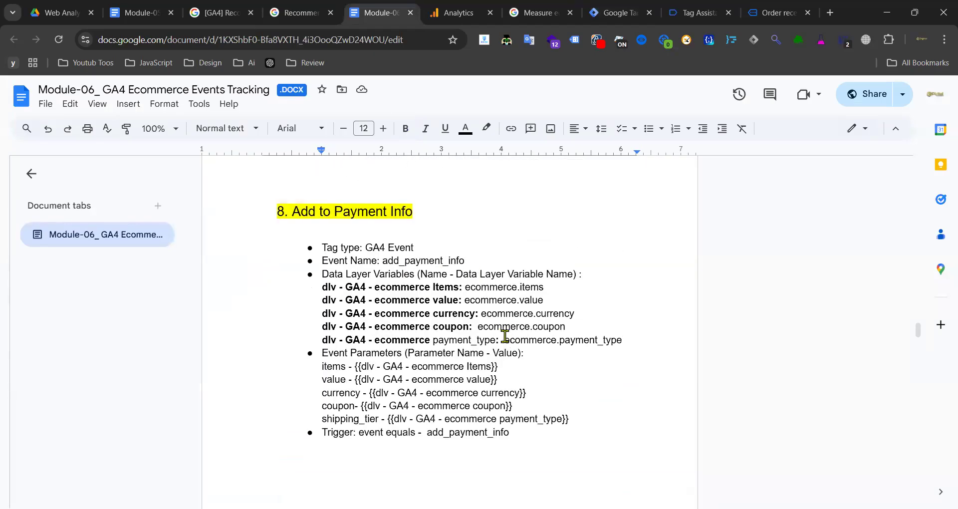
drag(505, 341, 613, 341)
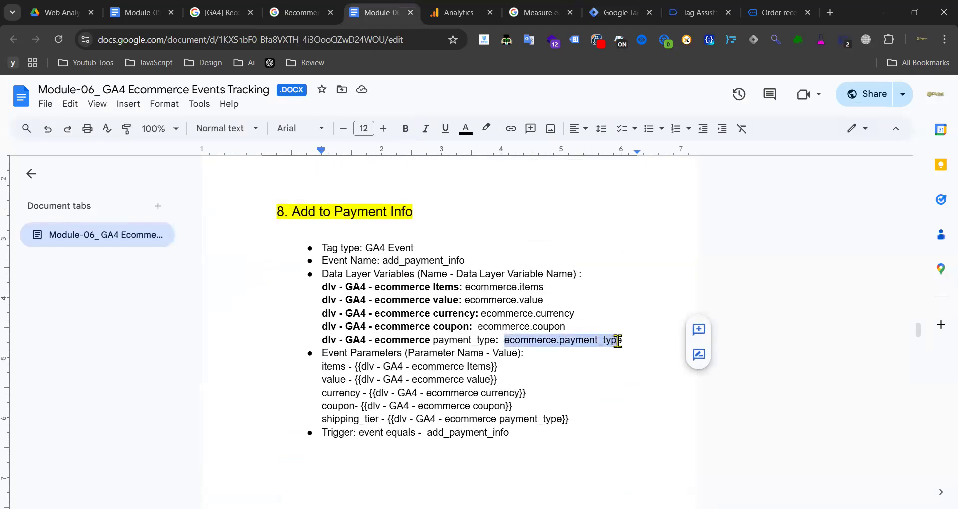
- Create a new Data Layer Variable reading ecommerce.payment_type for the payment_type value
click(616, 12)
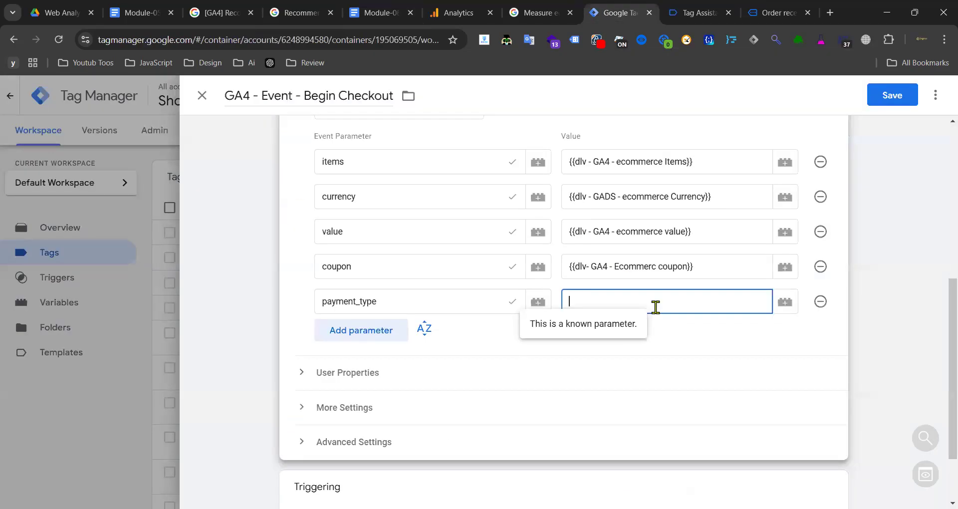
click(786, 302)
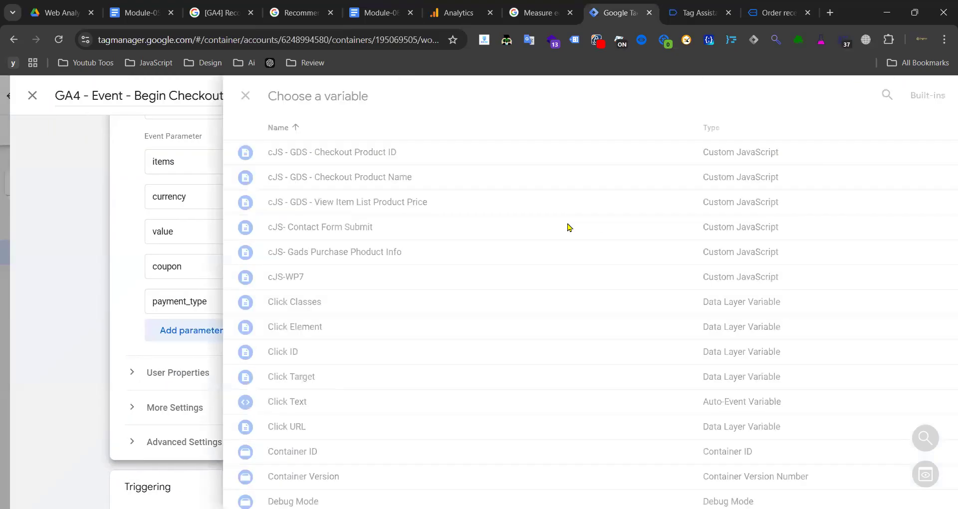
click(924, 98)
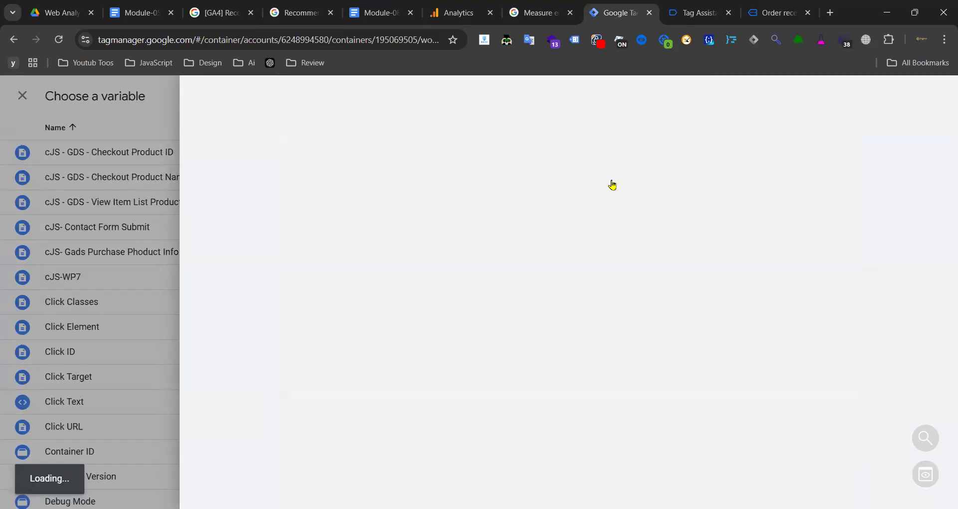
click(592, 197)
scroll(726, 250, down, 3)
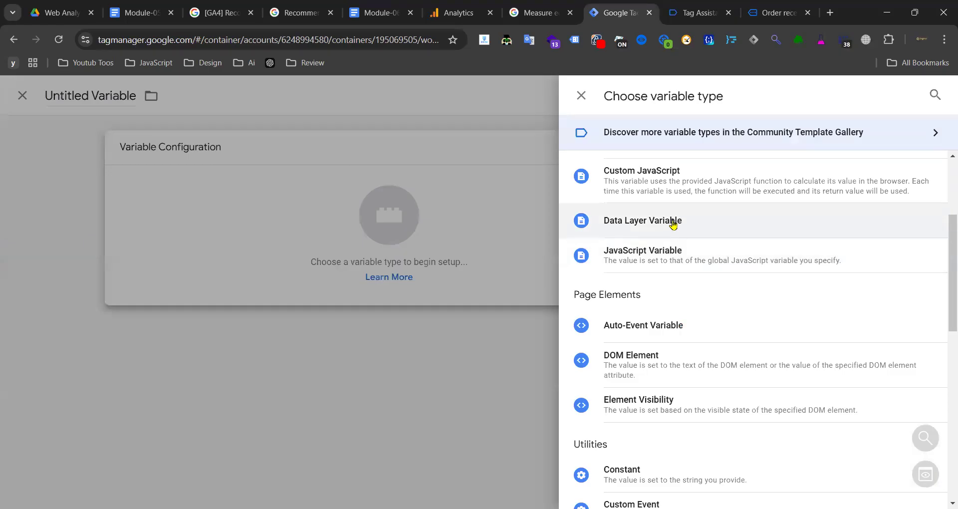
click(672, 222)
click(376, 272)
key(ctrl+v)
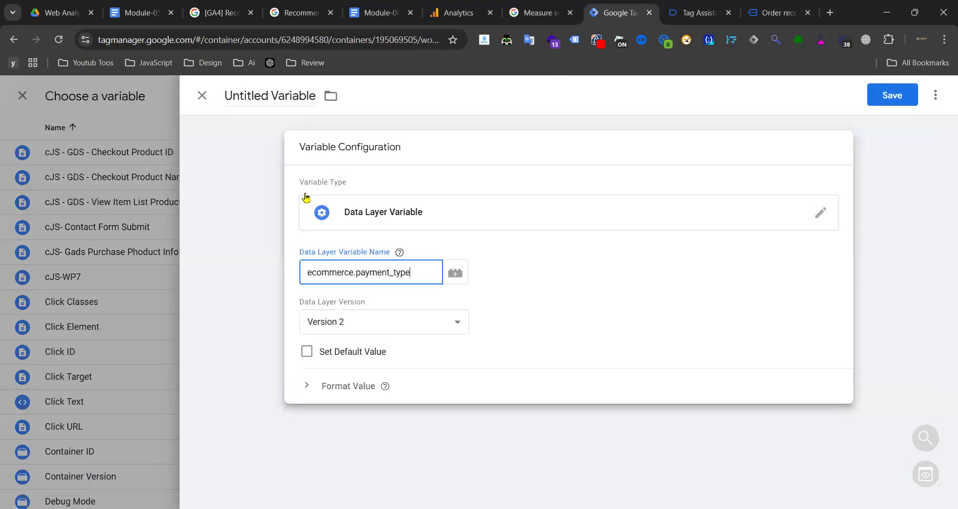
- Title the variable 'dlv - GA4 - ecommerce payment_type' from the notes and save it
click(369, 12)
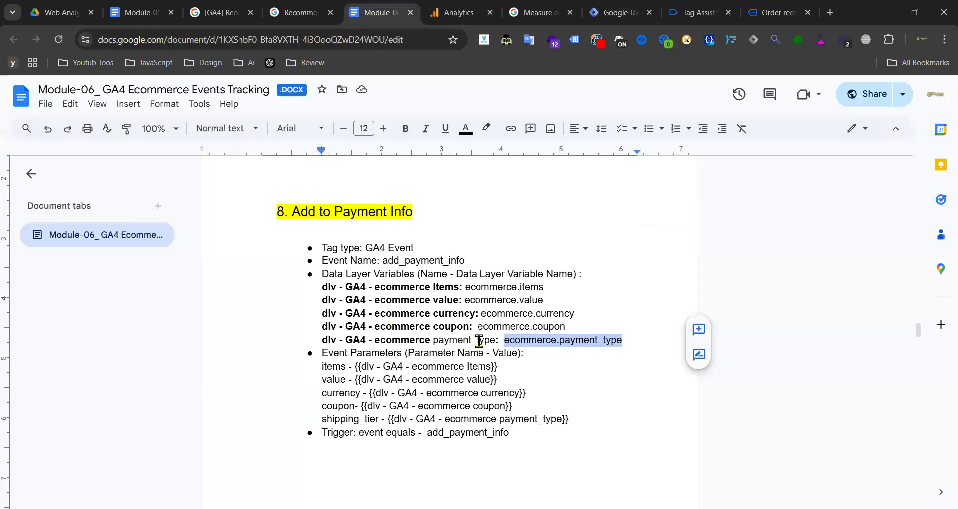
drag(496, 339, 322, 339)
key(ctrl+c)
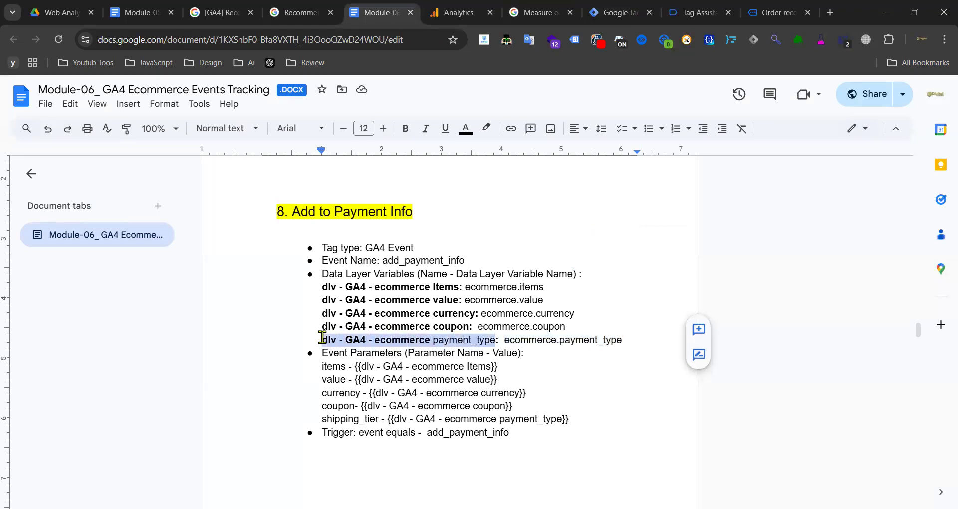
click(619, 13)
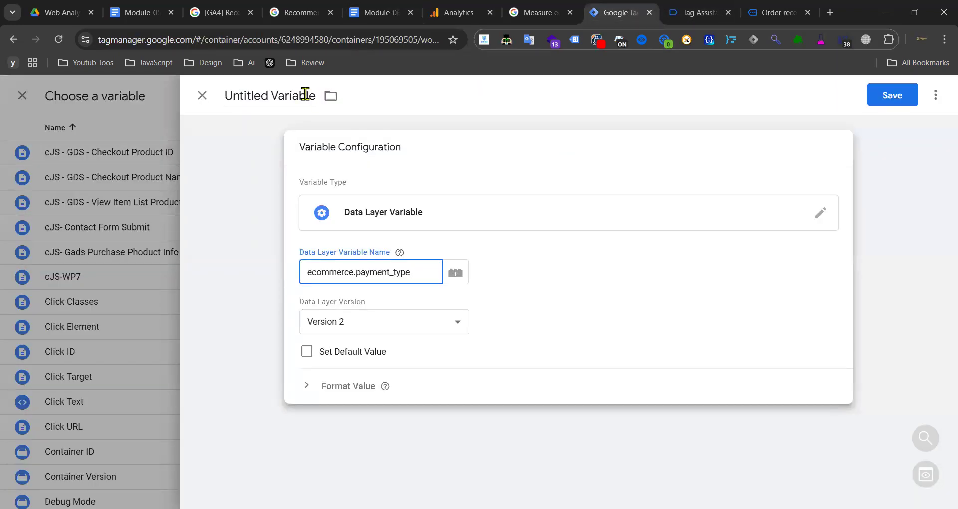
click(306, 98)
key(ctrl+v)
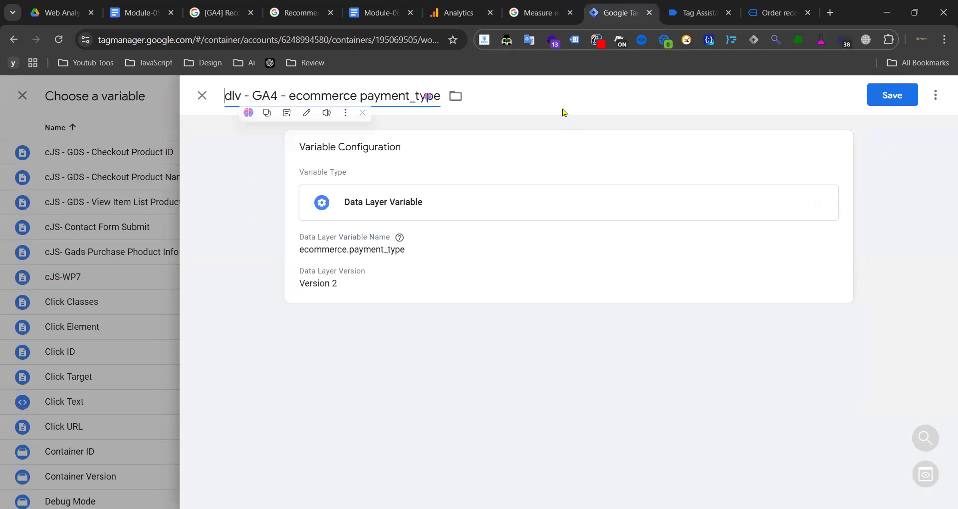
click(895, 101)
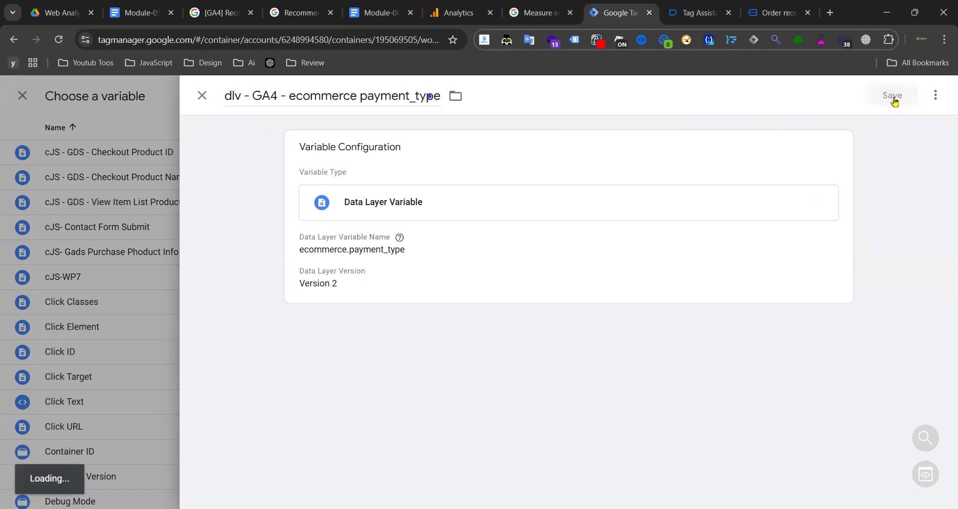
scroll(464, 379, down, 2)
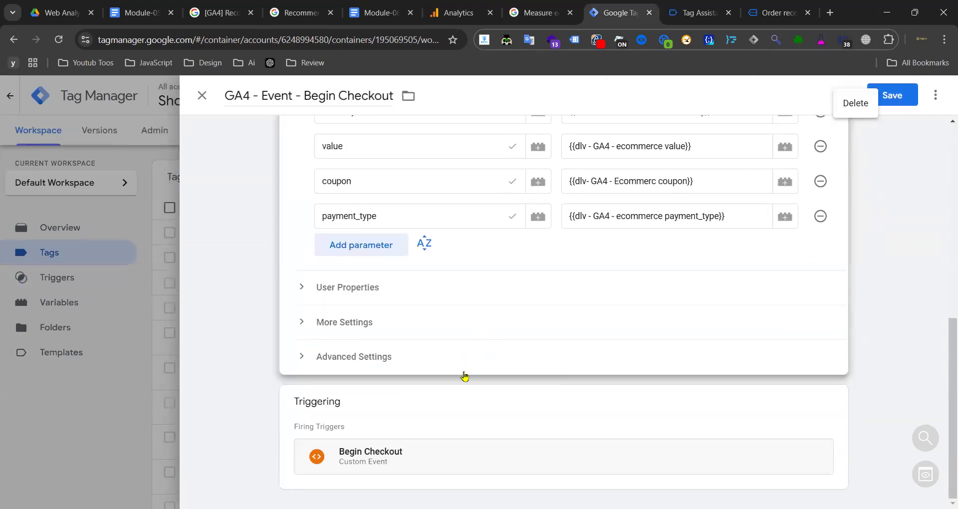
- Replace the Begin Checkout trigger with the Add Payment Info trigger
click(443, 436)
click(809, 431)
click(557, 392)
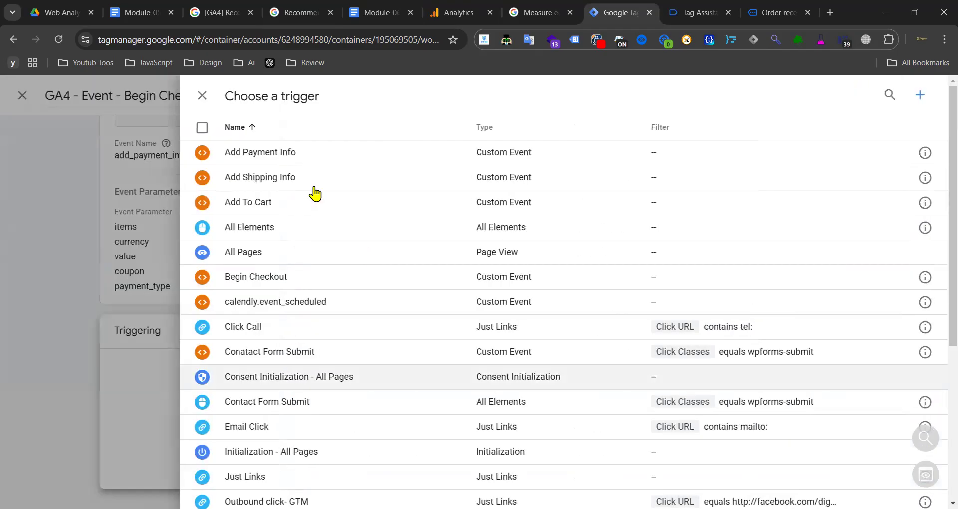
click(315, 159)
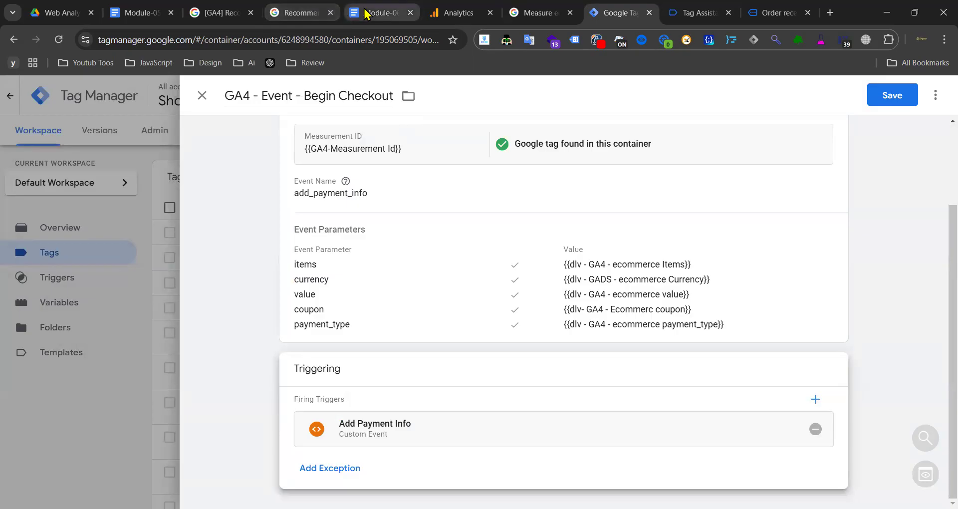
- Retitle the tag 'GA4 - Event - Add Payment Info' and save it
click(333, 193)
double_click(357, 230)
key(ctrl+c)
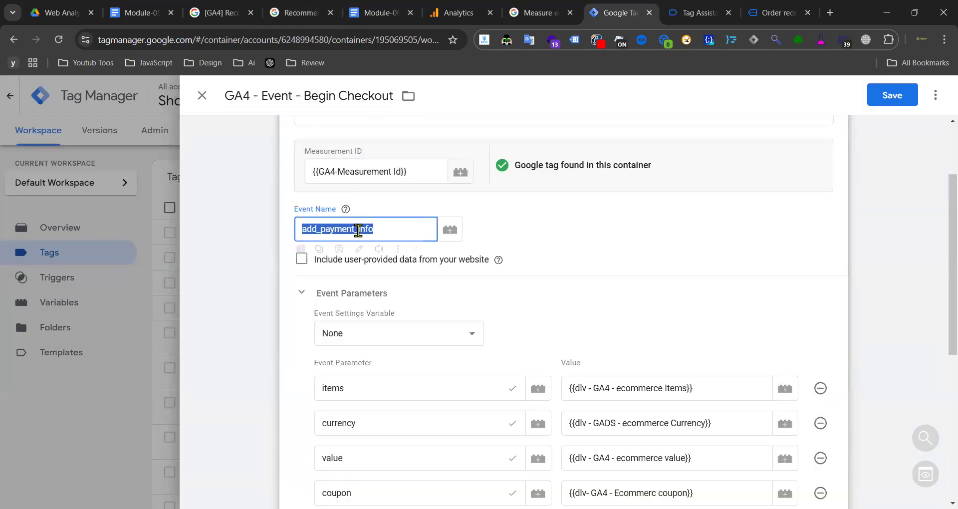
drag(305, 95, 397, 95)
key(ctrl+v)
text(A)
drag(341, 95, 325, 96)
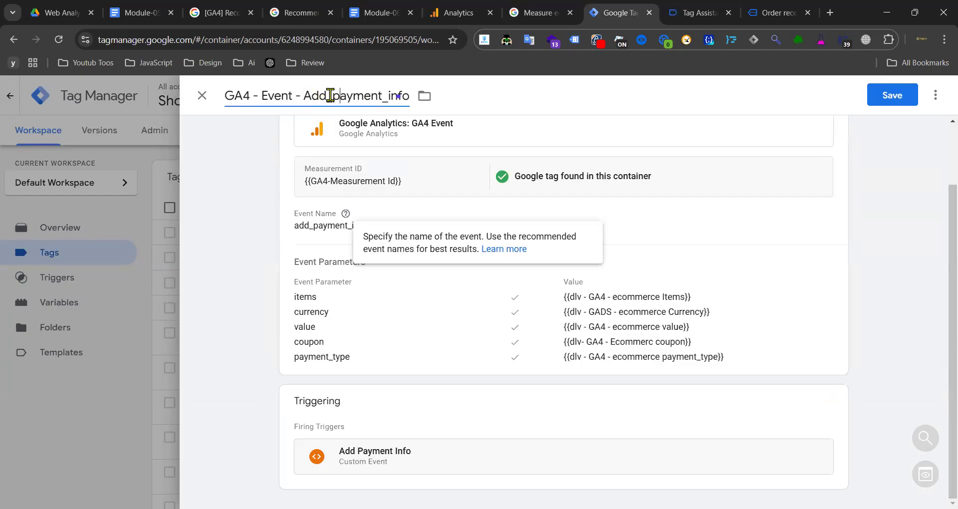
key(BackSpace)
text(P)
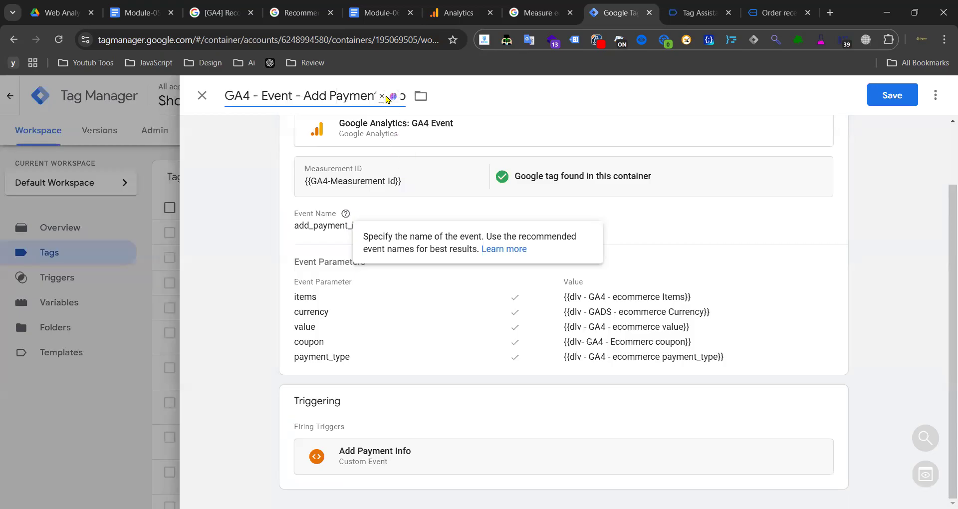
click(356, 98)
key(BackSpace)
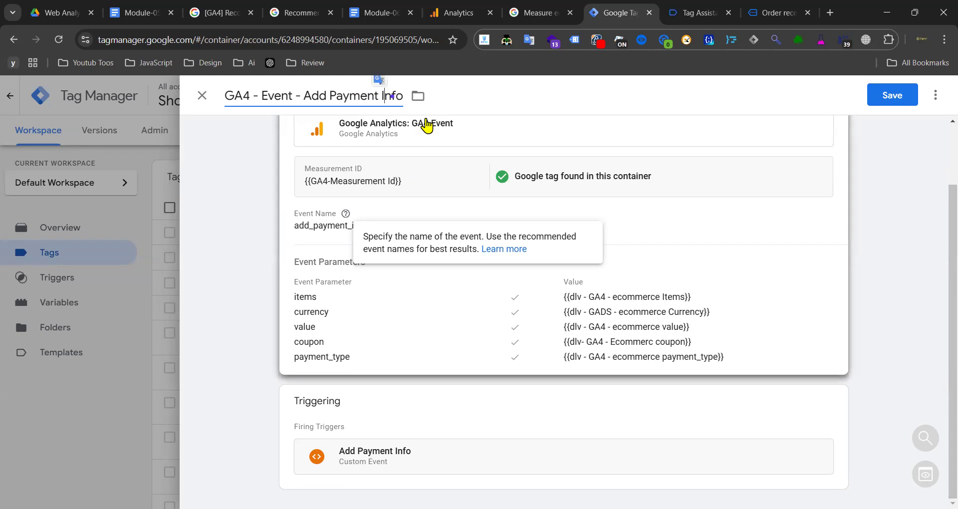
click(892, 95)
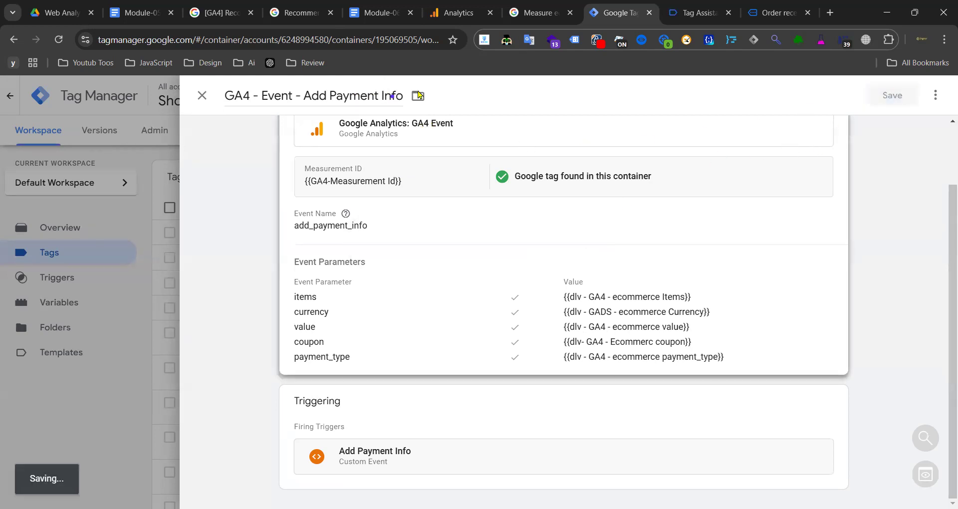
click(376, 13)
- Duplicate the Add Payment Info tag and retitle the copy 'GA4 - Event - Add Shipping Info'
scroll(340, 300, down, 10)
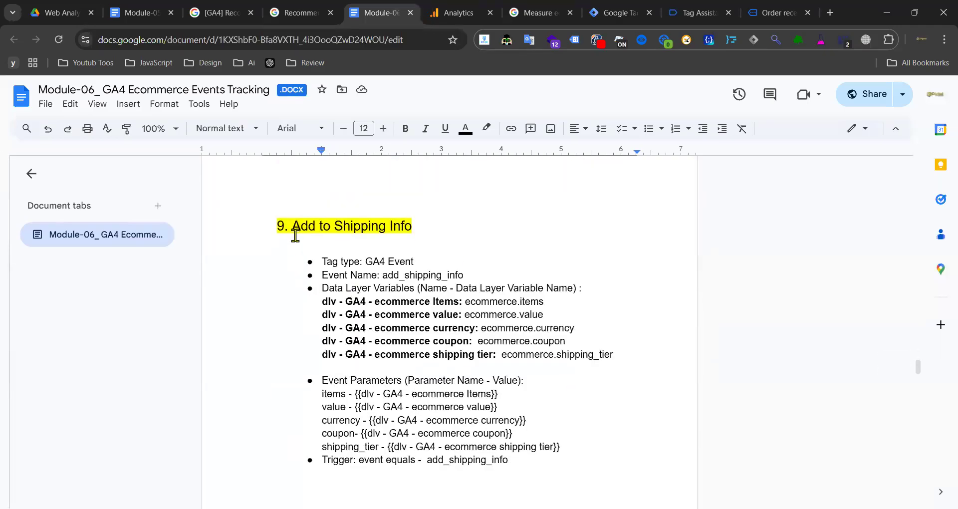
click(619, 12)
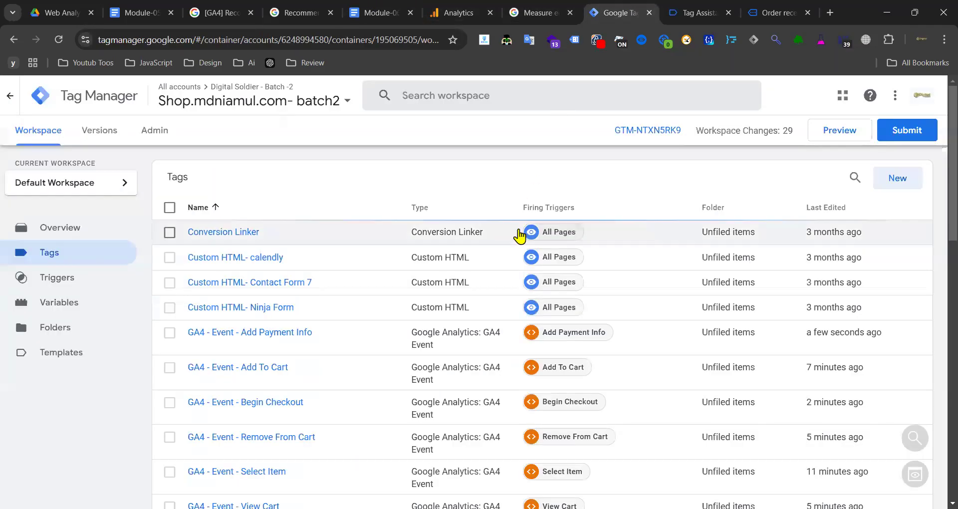
click(246, 333)
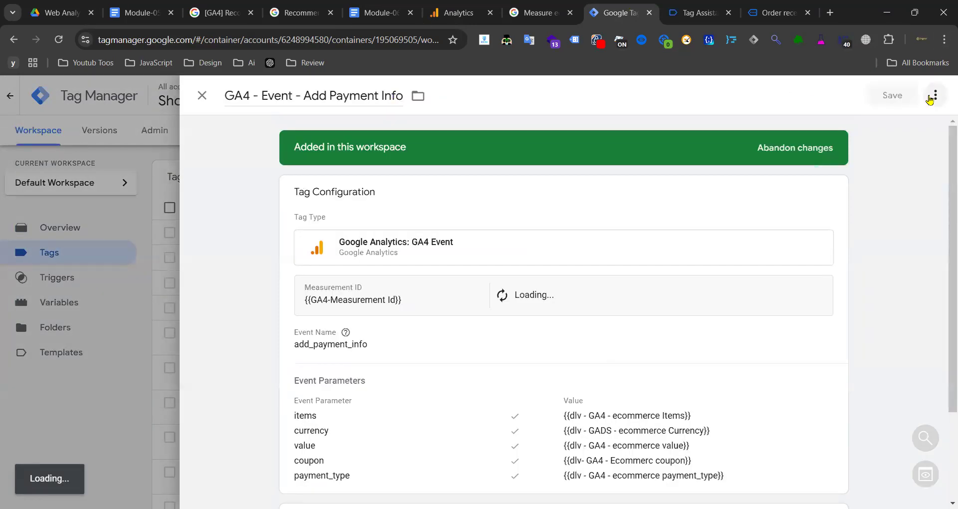
click(933, 97)
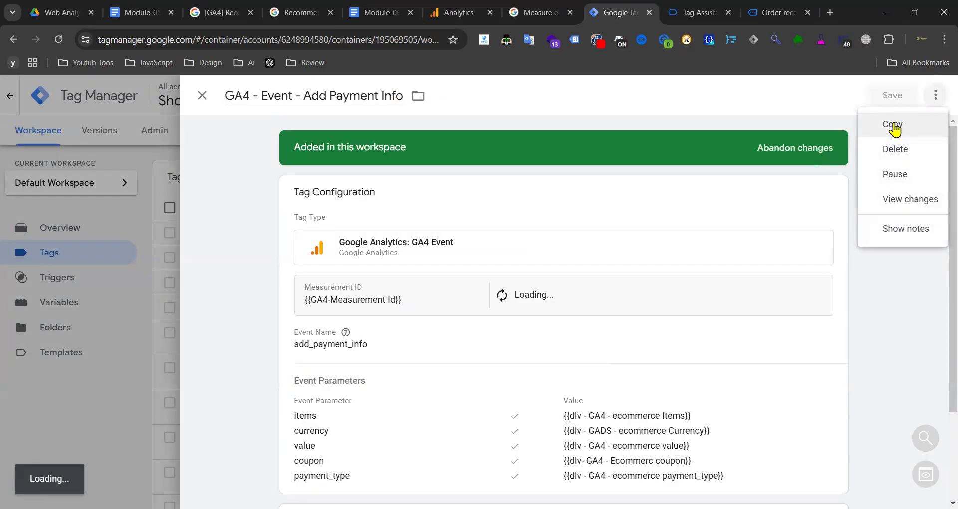
click(271, 94)
key(BackSpace)
key(BackSpace)
key(BackSpace)
key(BackSpace)
key(BackSpace)
key(BackSpace)
key(BackSpace)
key(BackSpace)
double_click(351, 96)
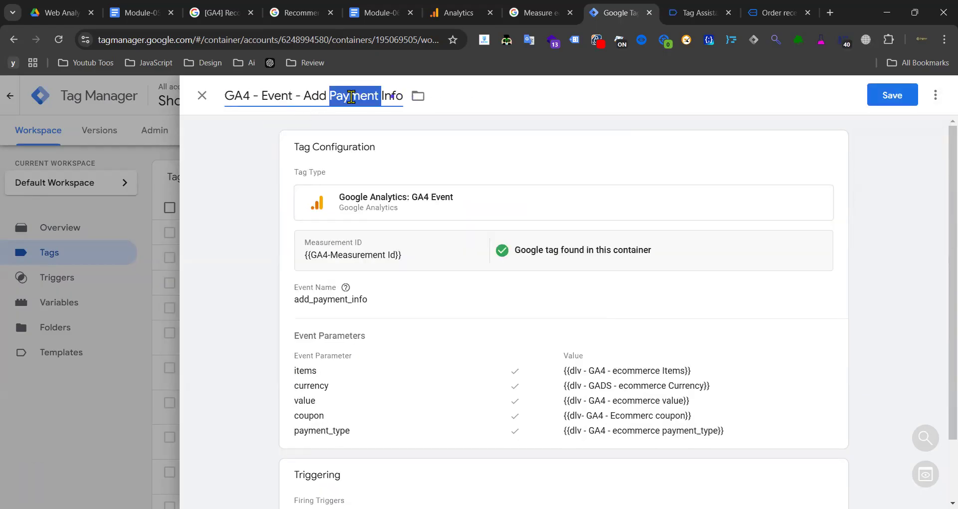
text(Shipping)
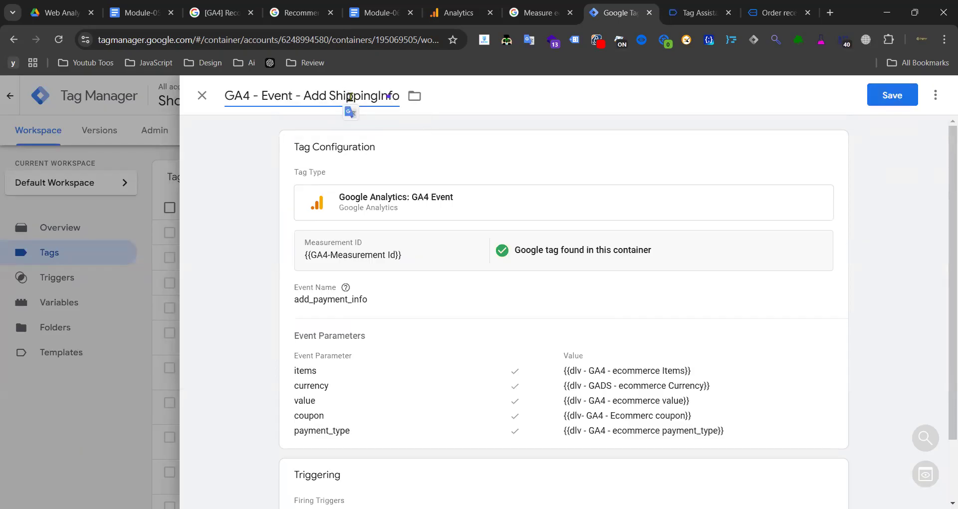
click(388, 290)
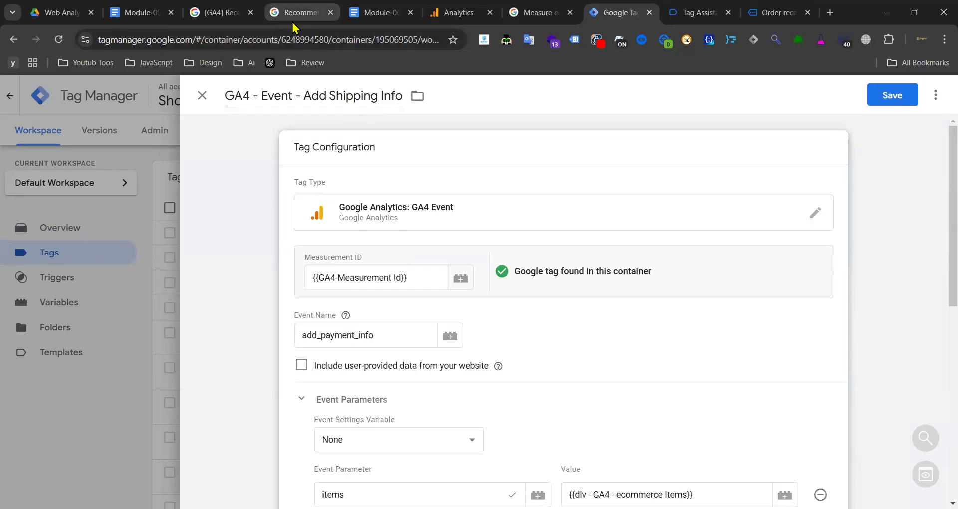
click(299, 13)
- Set the tag's event name to add_shipping_info, copied from the GA docs
click(826, 156)
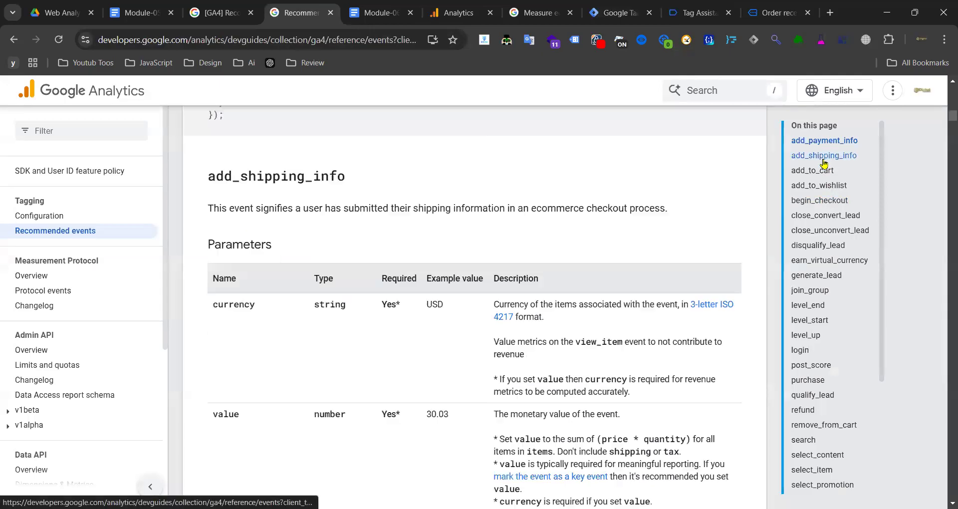
double_click(316, 177)
key(ctrl+c)
click(618, 13)
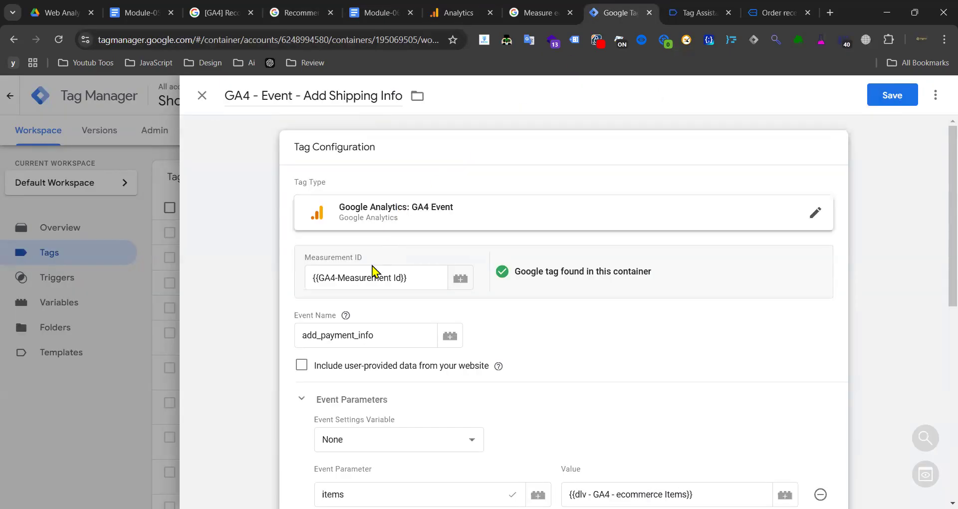
double_click(350, 331)
key(ctrl+v)
- Replace the Add Payment Info trigger with the Add Shipping Info trigger
scroll(545, 336, down, 8)
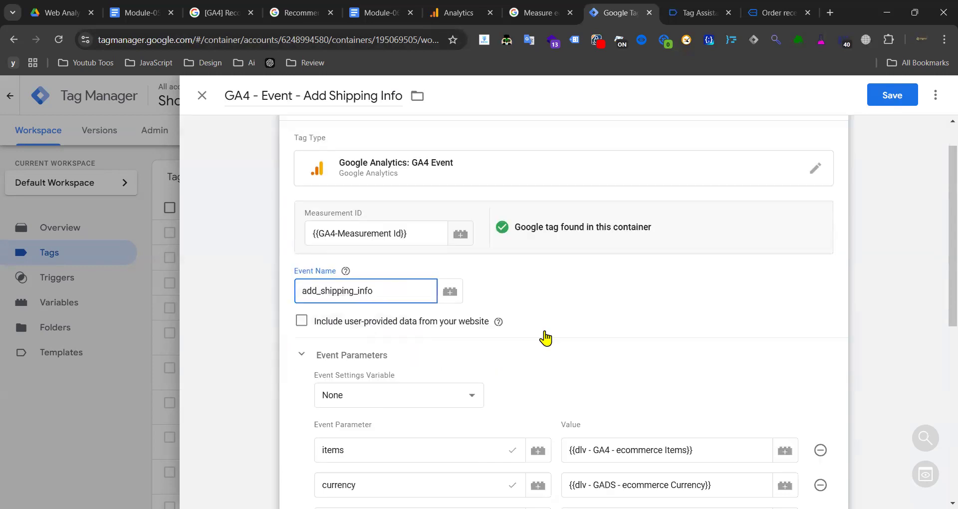
click(457, 426)
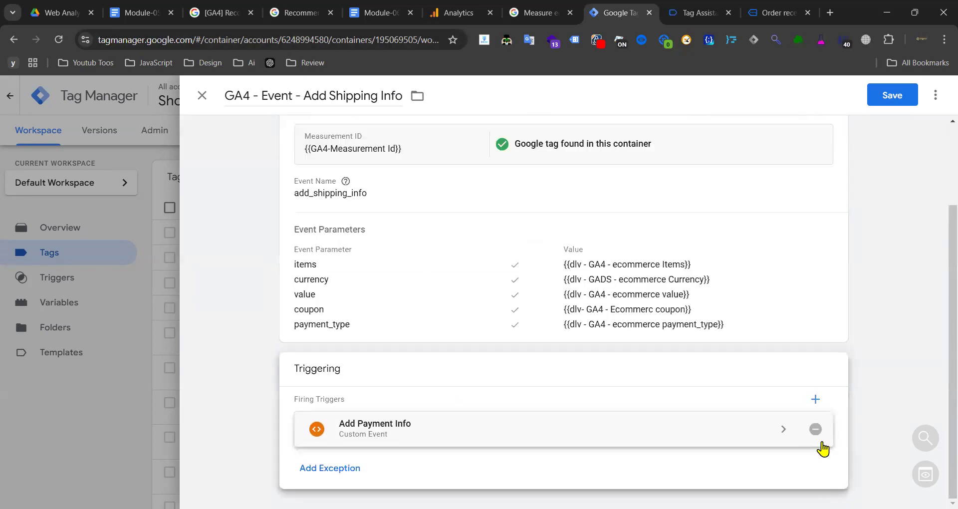
click(818, 442)
click(94, 398)
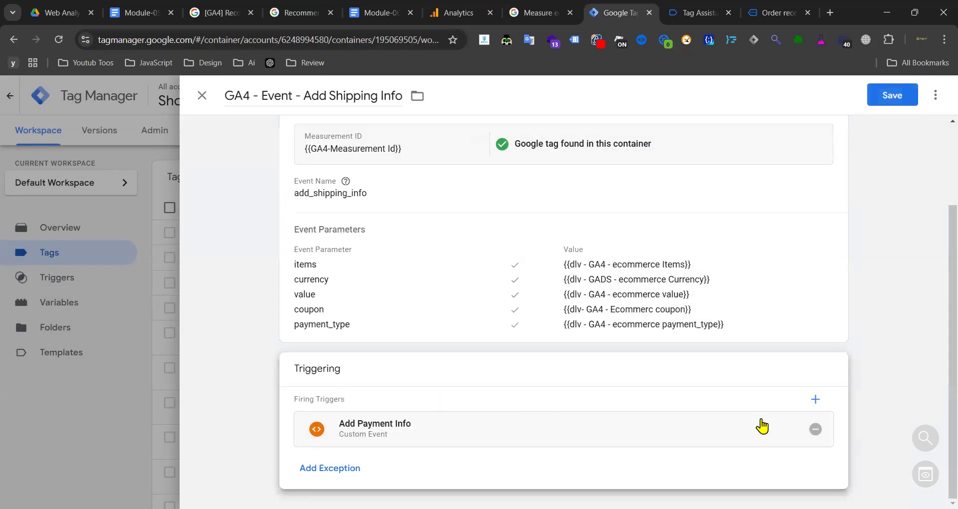
click(817, 432)
click(615, 421)
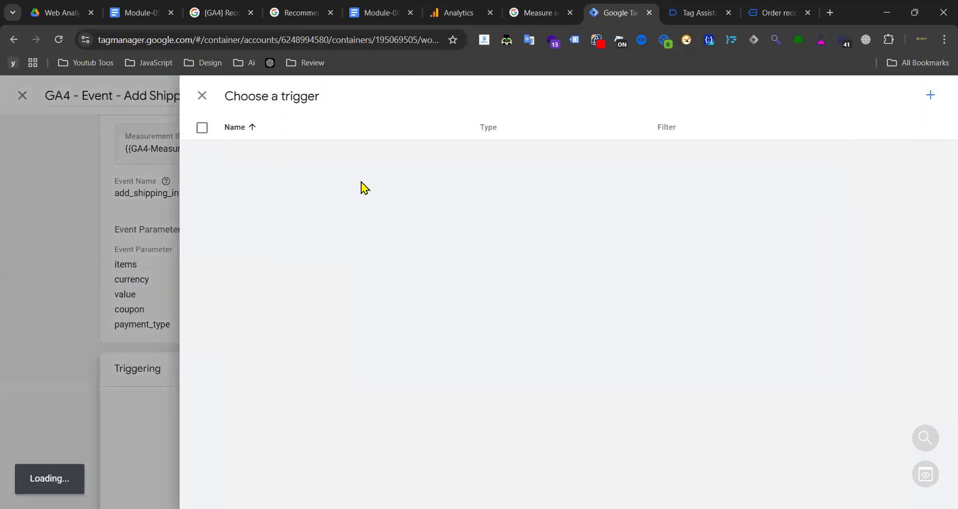
click(270, 183)
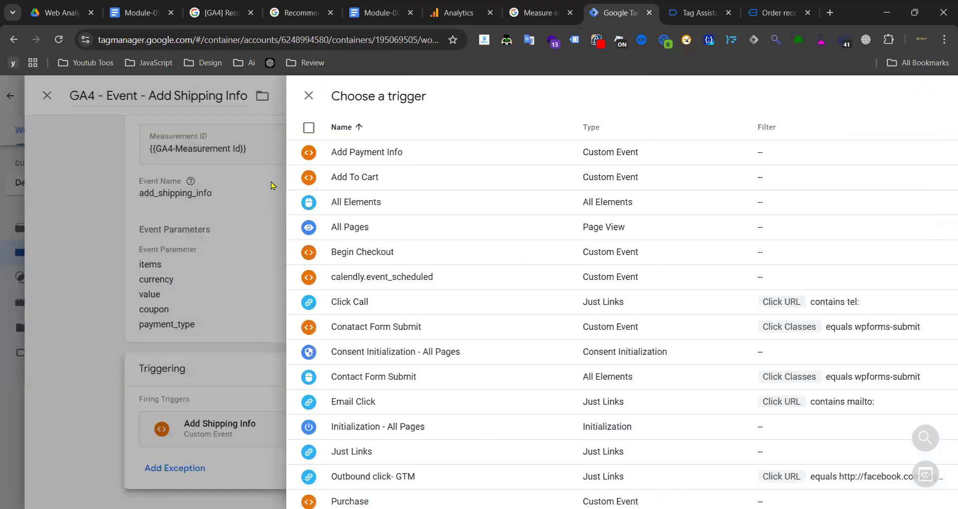
click(368, 250)
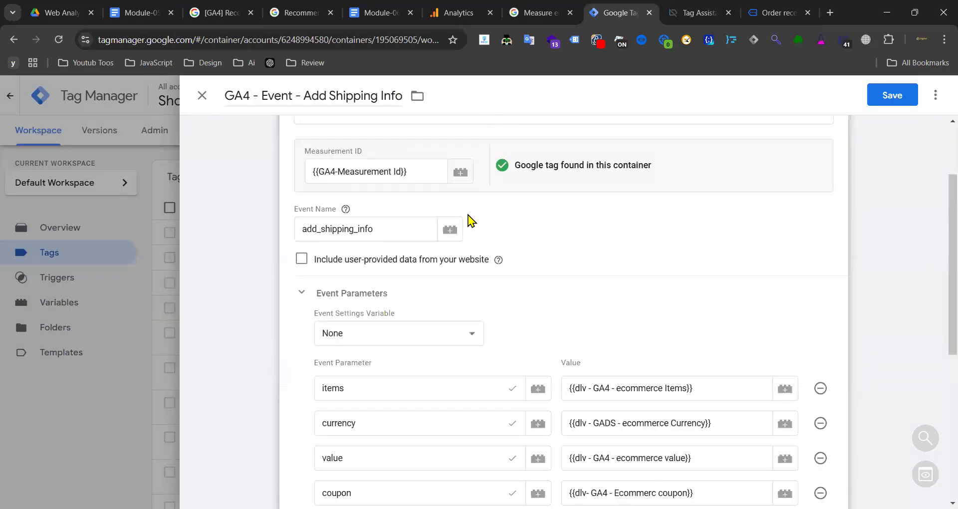
scroll(469, 219, down, 3)
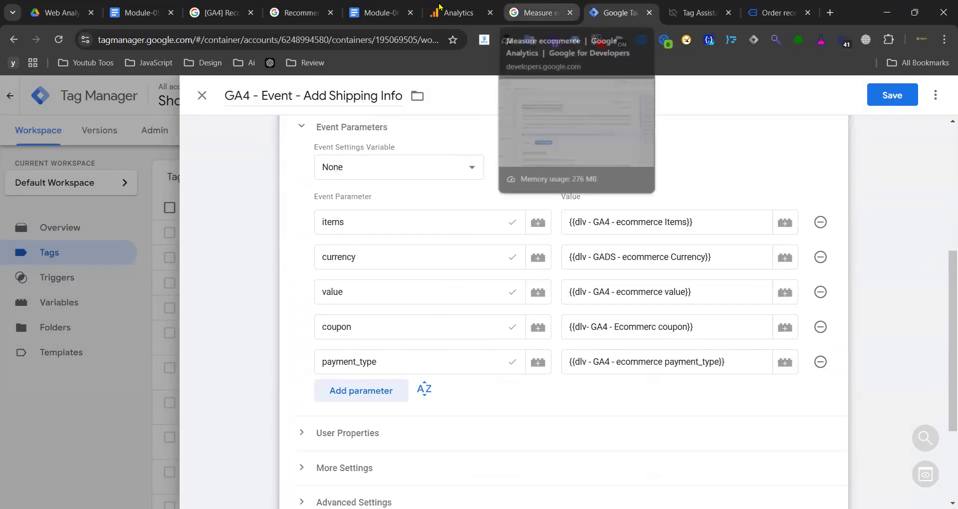
- Rename the payment_type event parameter to shipping_tier, copied from the recommended events reference
click(514, 8)
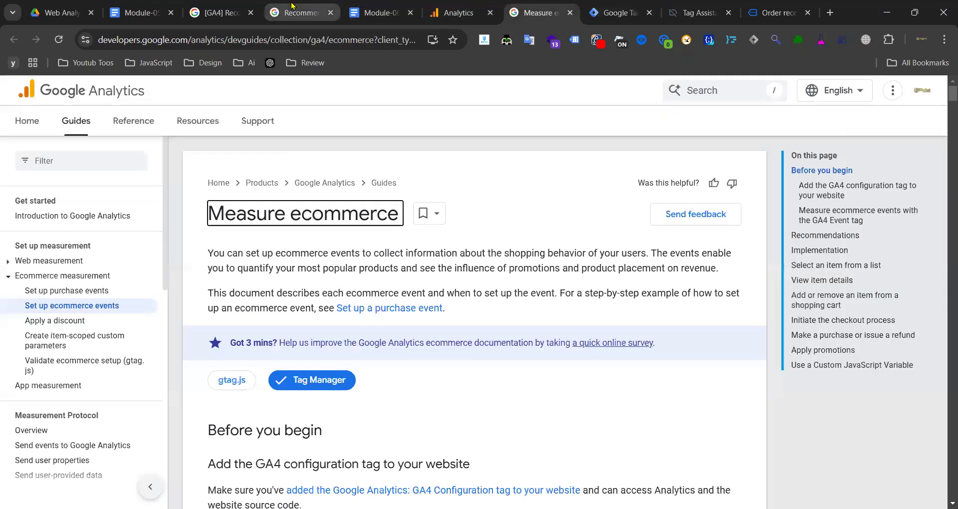
click(282, 8)
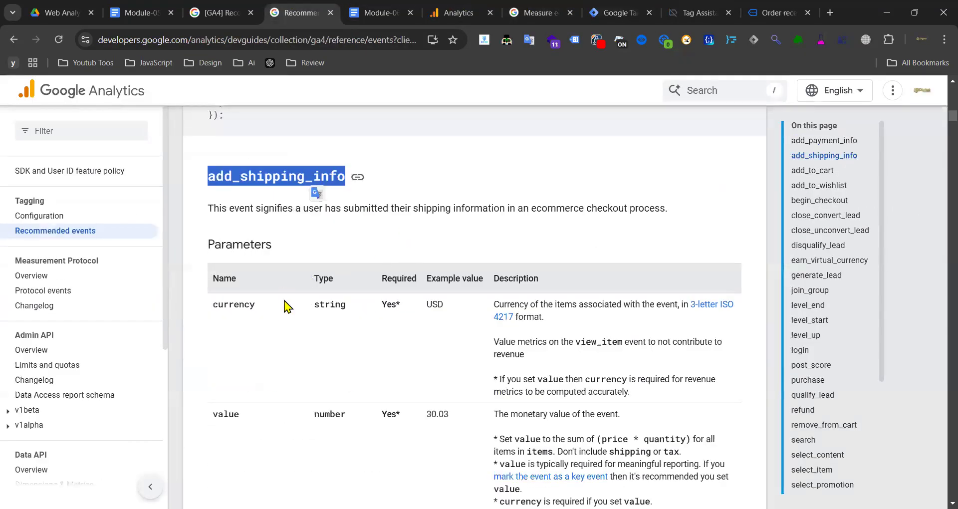
scroll(287, 305, down, 3)
double_click(248, 417)
key(ctrl+c)
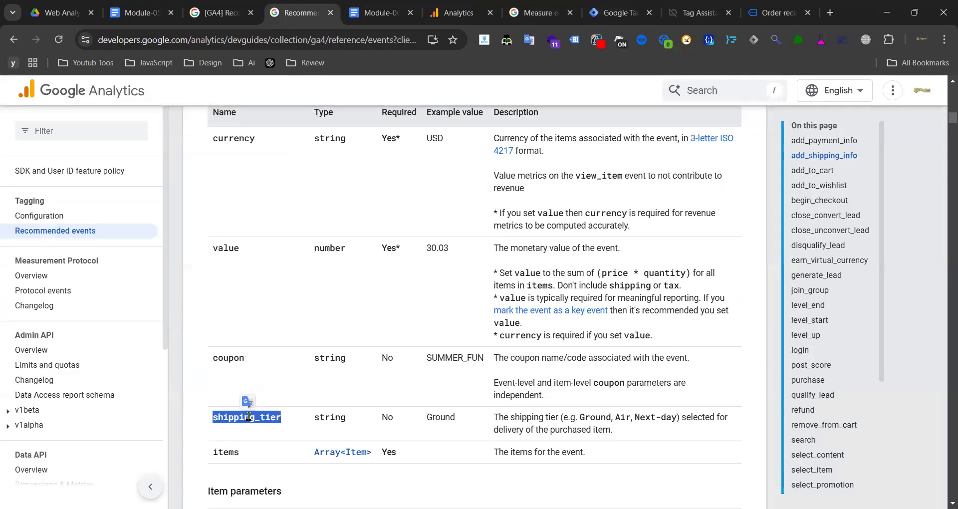
click(604, 13)
double_click(389, 360)
key(ctrl+v)
- Clear the shipping_tier parameter's old value and start a new variable for it
click(614, 362)
key(ctrl+a)
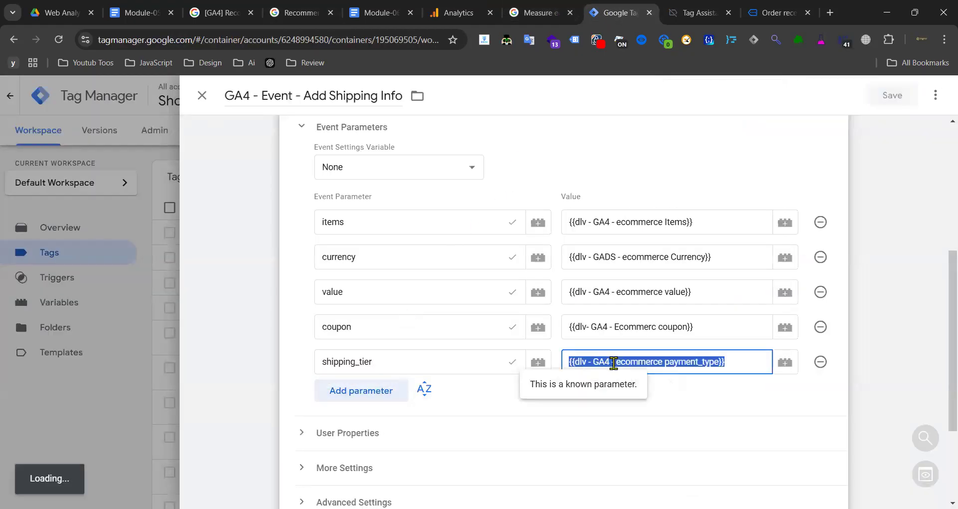
key(BackSpace)
click(783, 363)
click(920, 99)
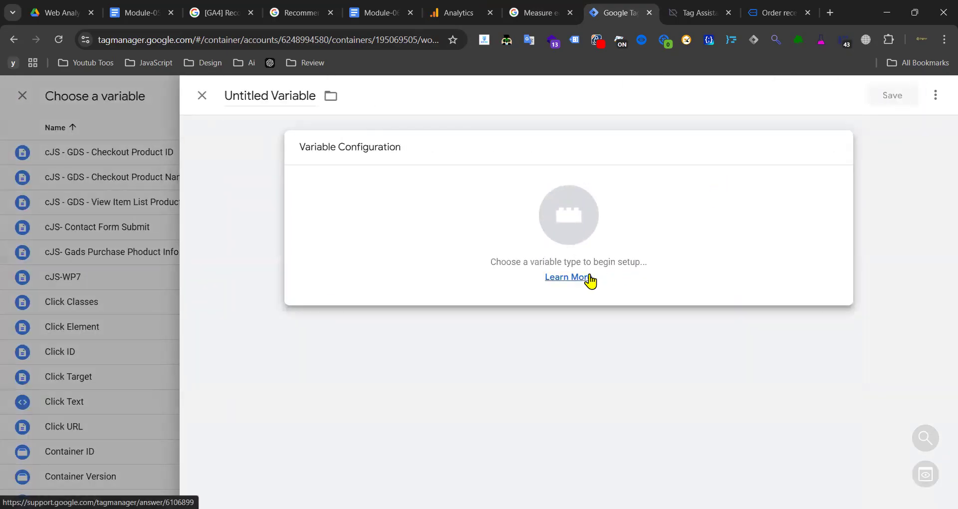
- Make the new variable a Data Layer Variable reading ecommerce.shipping_tier
click(446, 227)
scroll(620, 263, down, 3)
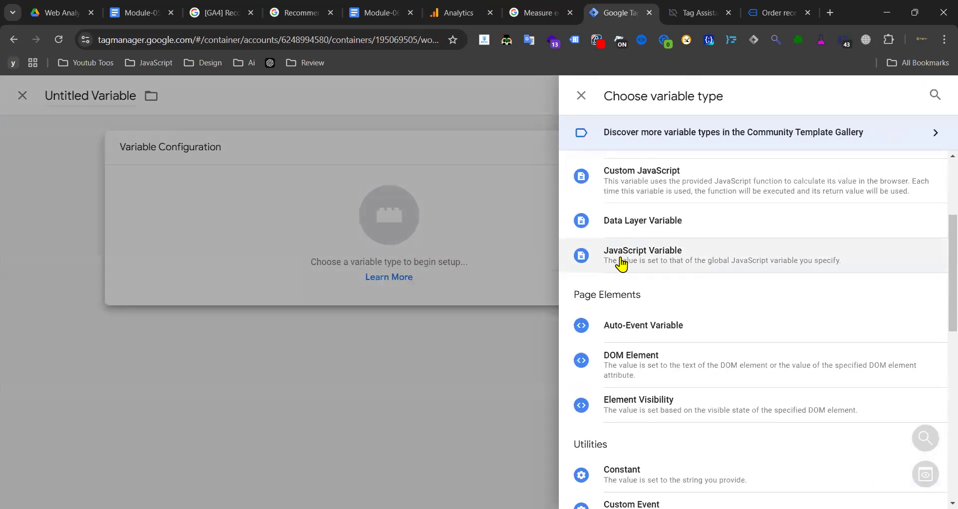
click(663, 227)
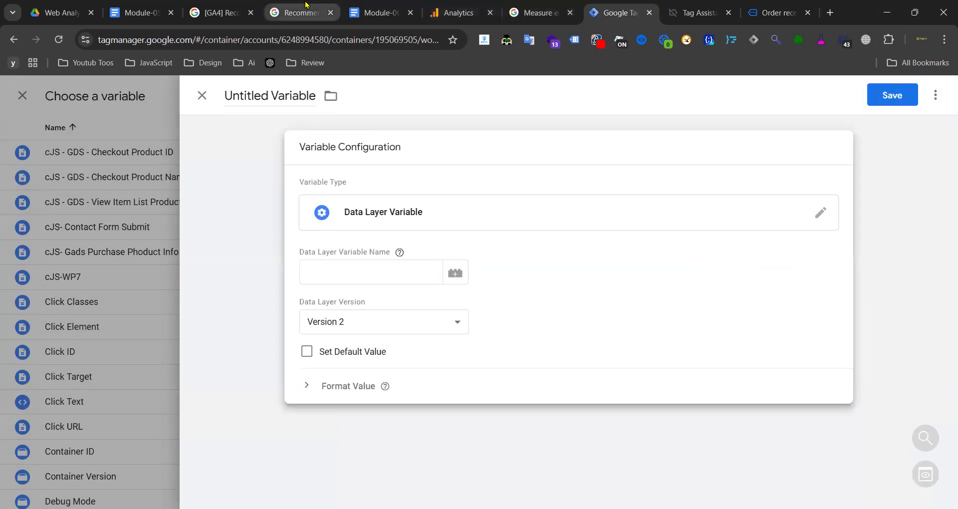
click(306, 7)
click(216, 9)
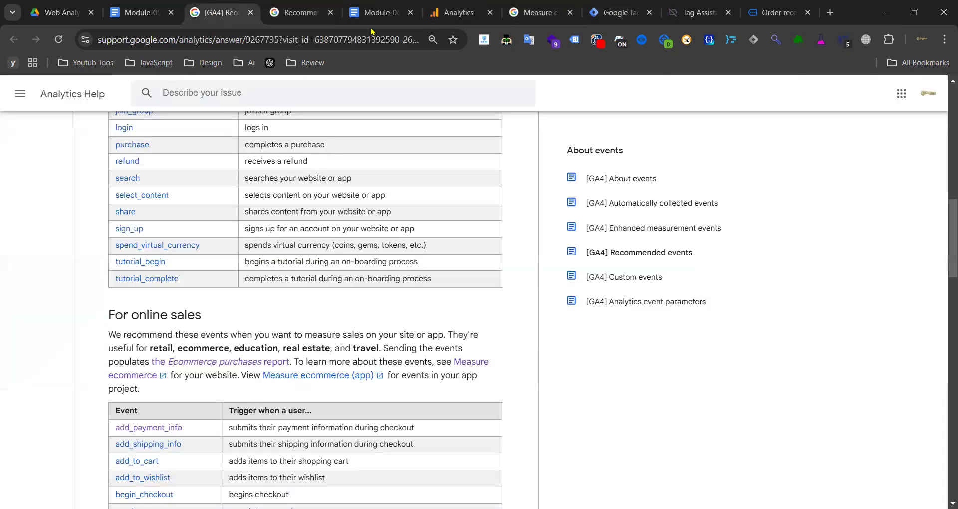
click(375, 13)
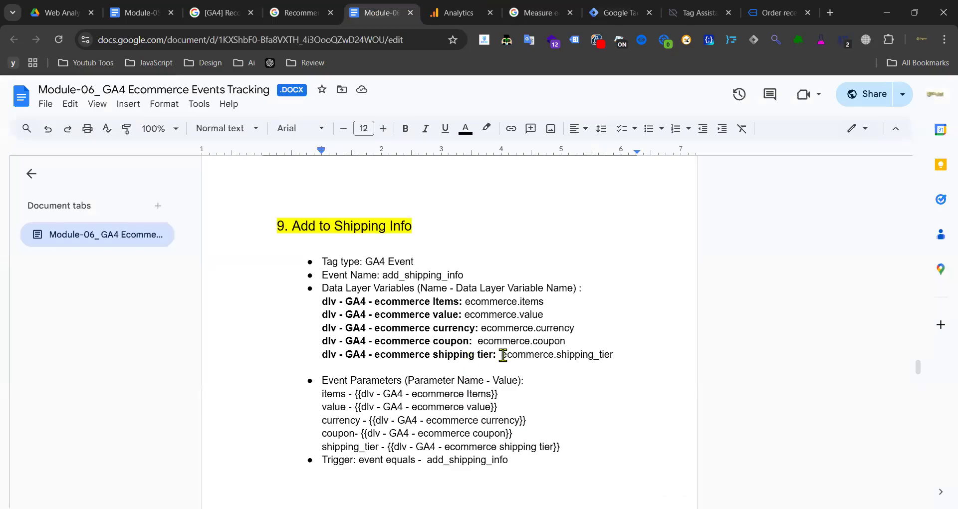
drag(502, 355, 615, 352)
key(ctrl+c)
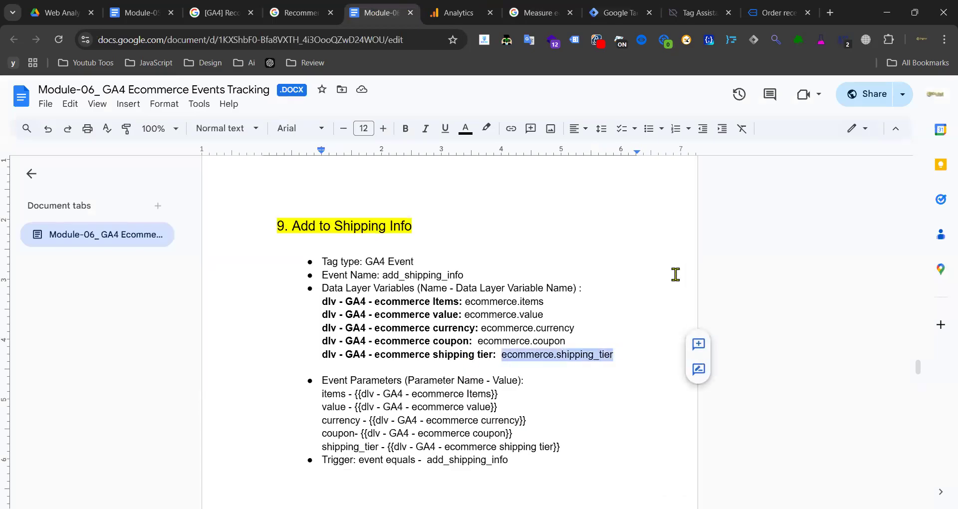
click(612, 14)
key(ctrl+v)
- Name the variable 'dlv - GA4 - ecommerce shipping tier' and save it
click(374, 13)
drag(492, 354, 327, 351)
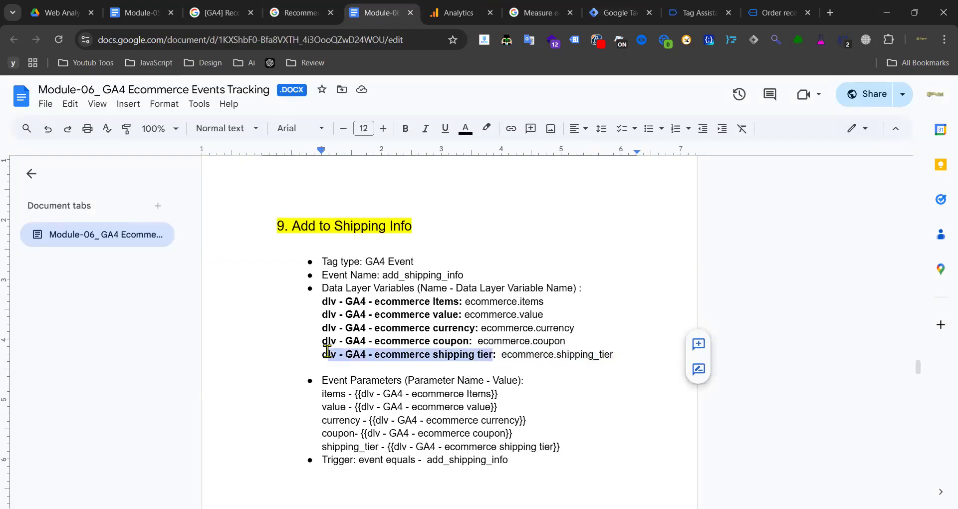
click(613, 13)
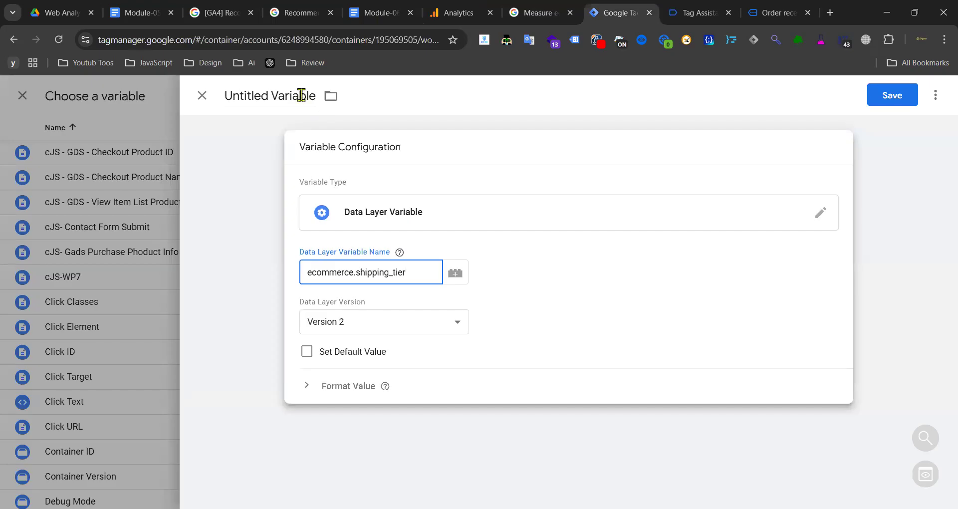
click(300, 96)
text(dlv - GA4 - ecommerce shipping tier)
click(893, 96)
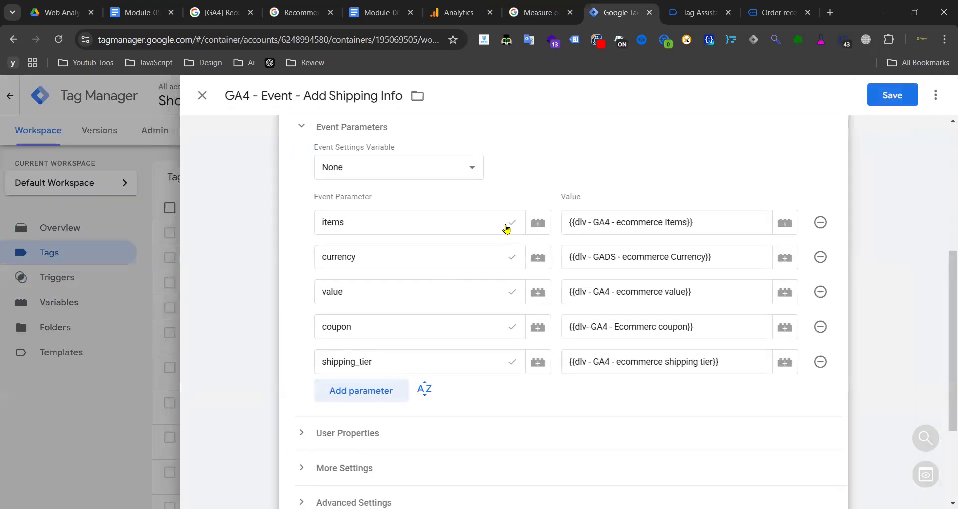
- Save the GA4 - Event - Add Shipping Info tag
scroll(460, 342, down, 3)
scroll(663, 146, up, 6)
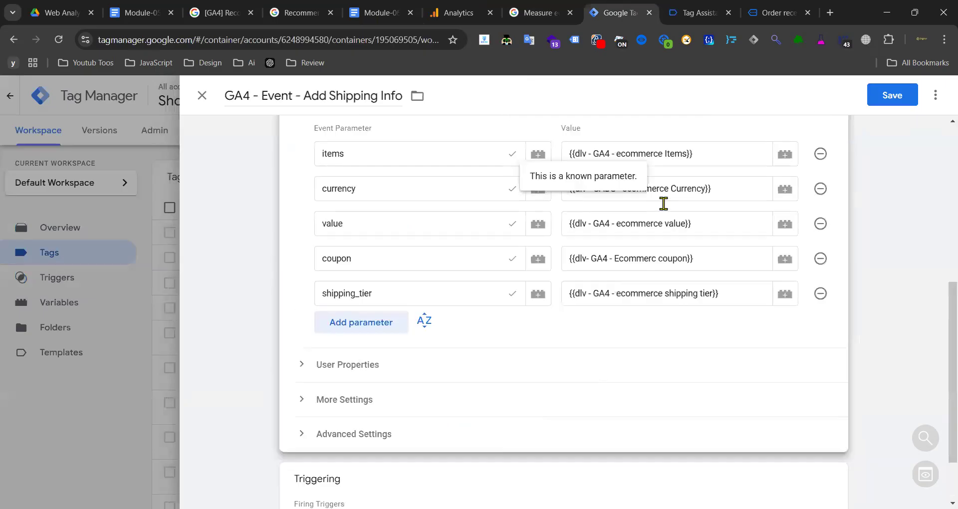
click(881, 97)
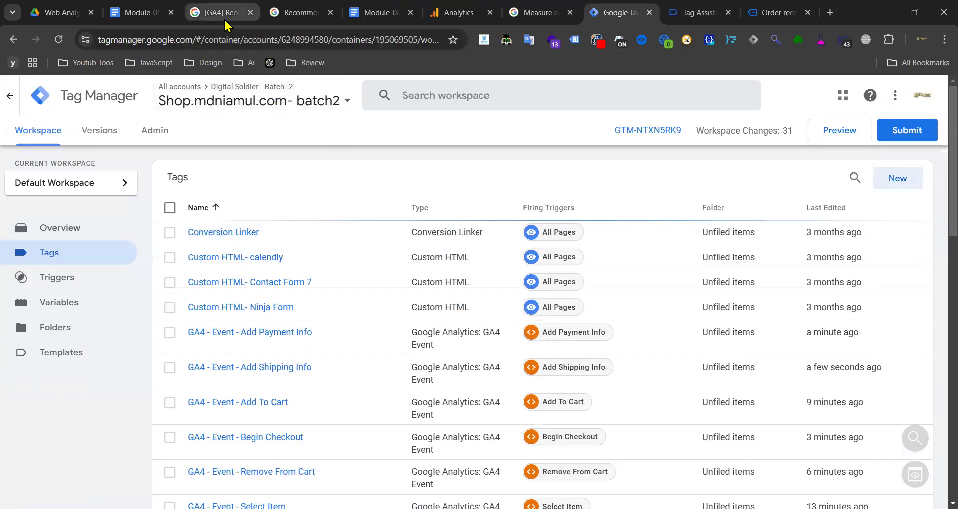
click(382, 15)
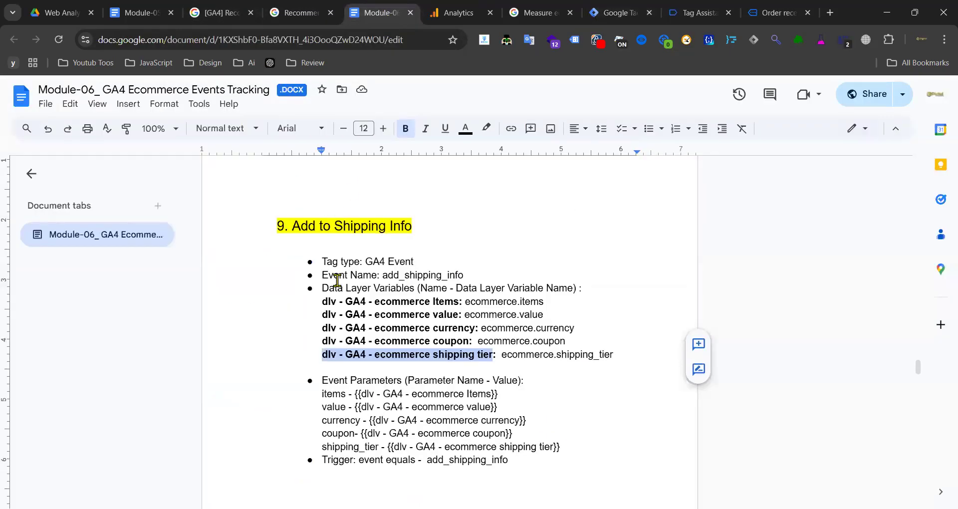
- Review the guide's 10. Purchase data layer variables, highlighting the affiliation variable line
scroll(338, 280, down, 15)
scroll(380, 271, up, 10)
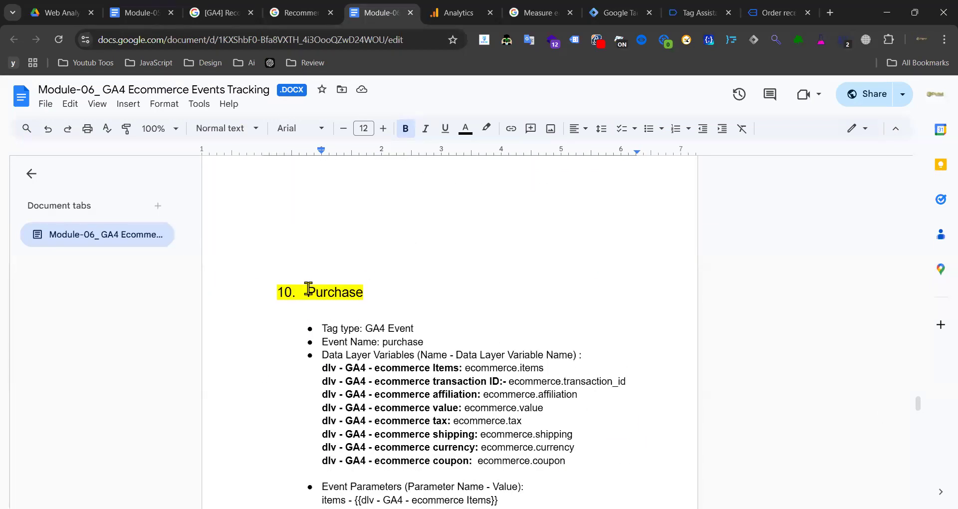
drag(310, 291, 370, 286)
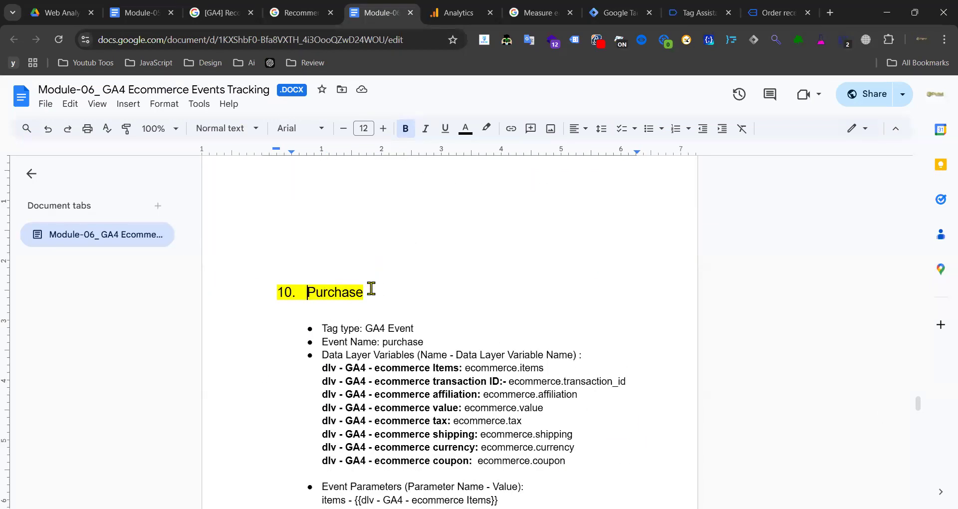
scroll(468, 285, down, 3)
drag(611, 308, 366, 253)
click(628, 255)
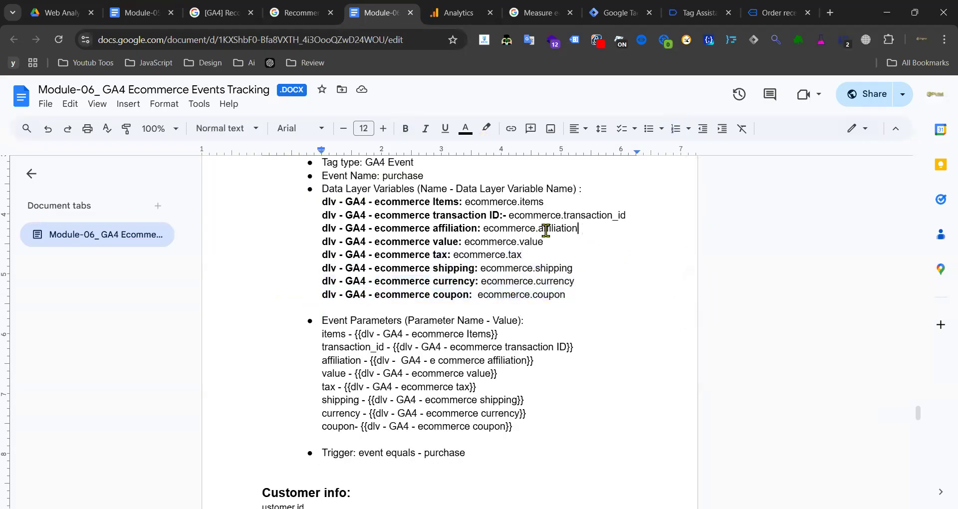
drag(546, 231, 413, 229)
click(458, 229)
drag(348, 232, 572, 228)
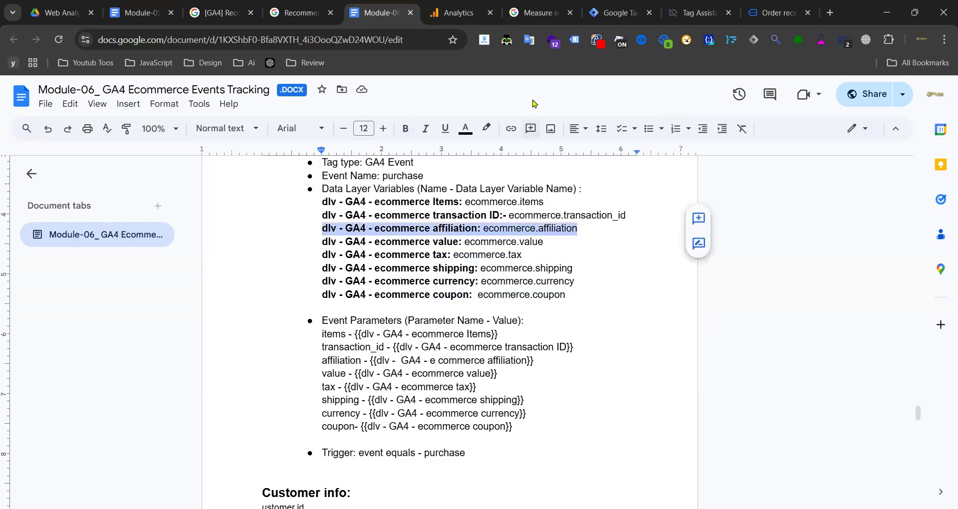
click(698, 12)
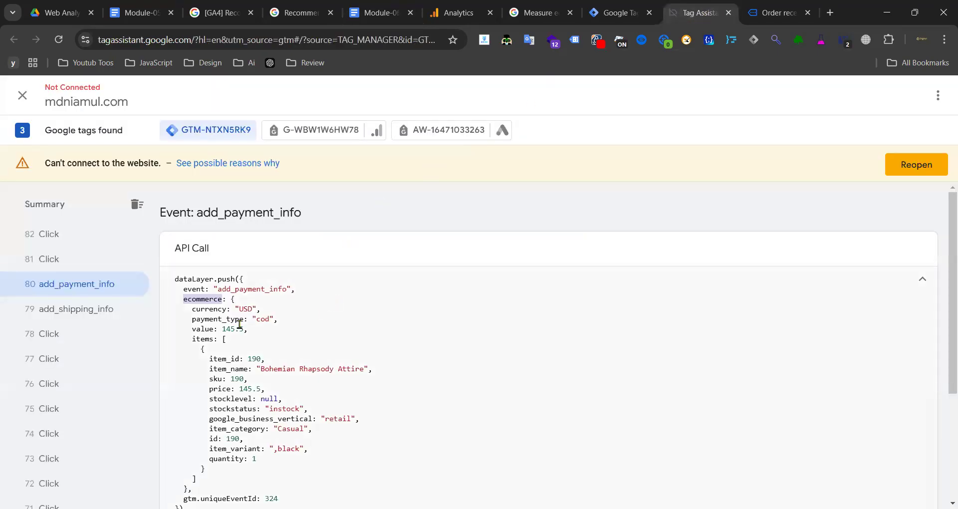
- Inspect the purchase event's dataLayer push: currency, transaction_id, value, tax, coupon and affiliation
scroll(98, 290, up, 10)
click(82, 315)
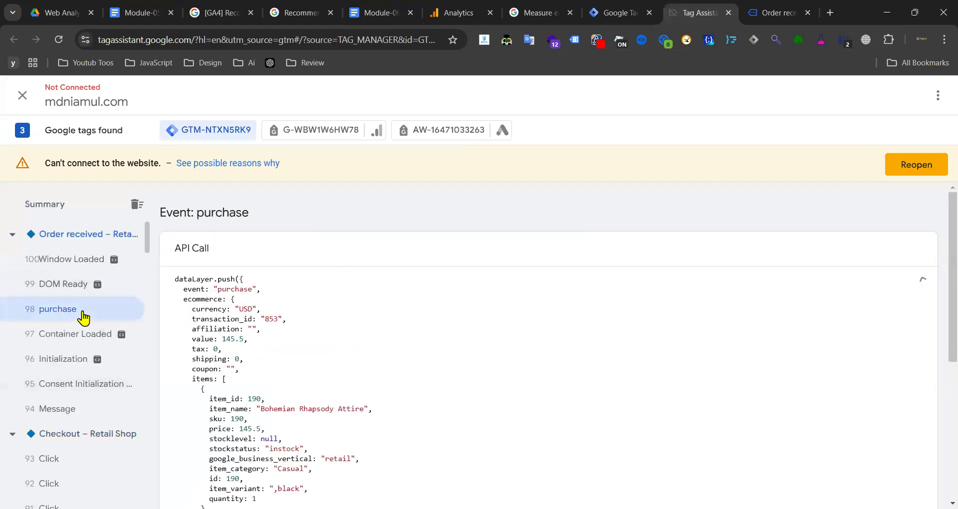
click(252, 328)
click(327, 324)
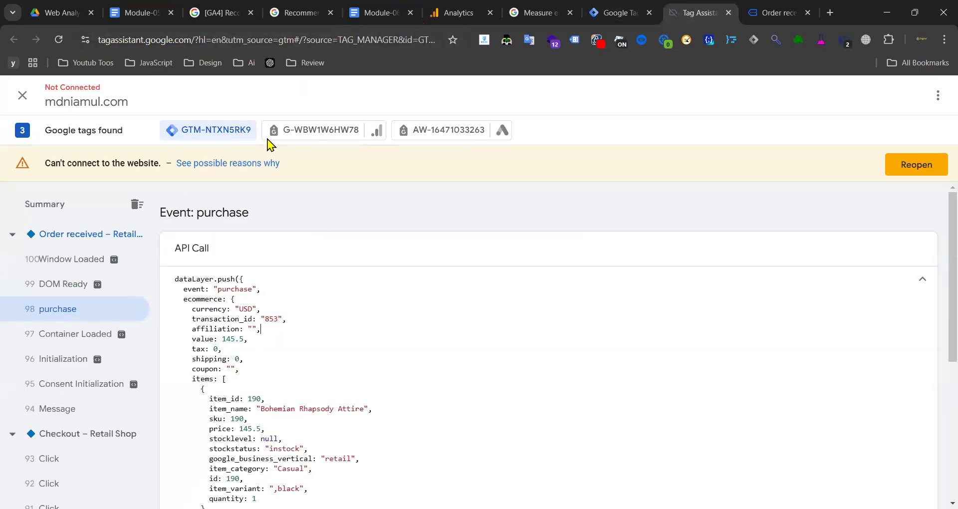
drag(239, 308, 284, 309)
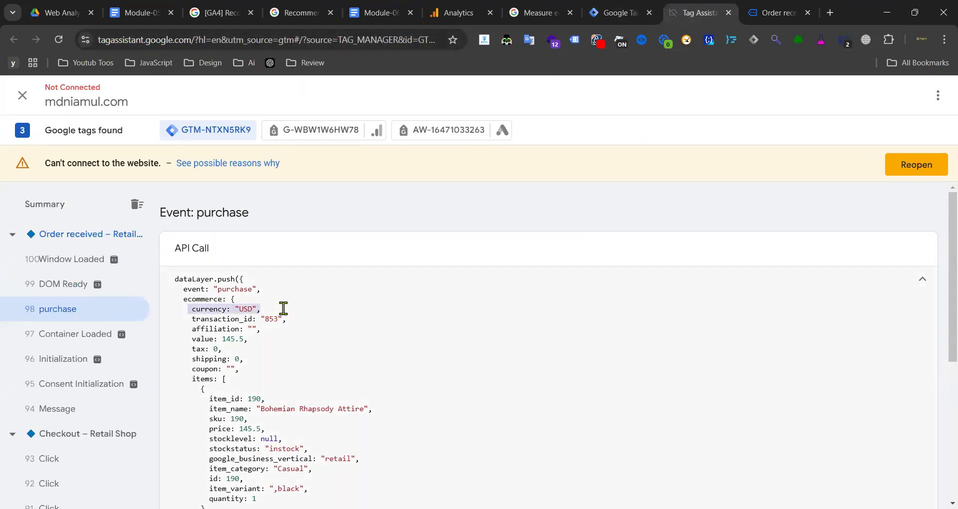
drag(186, 317, 259, 318)
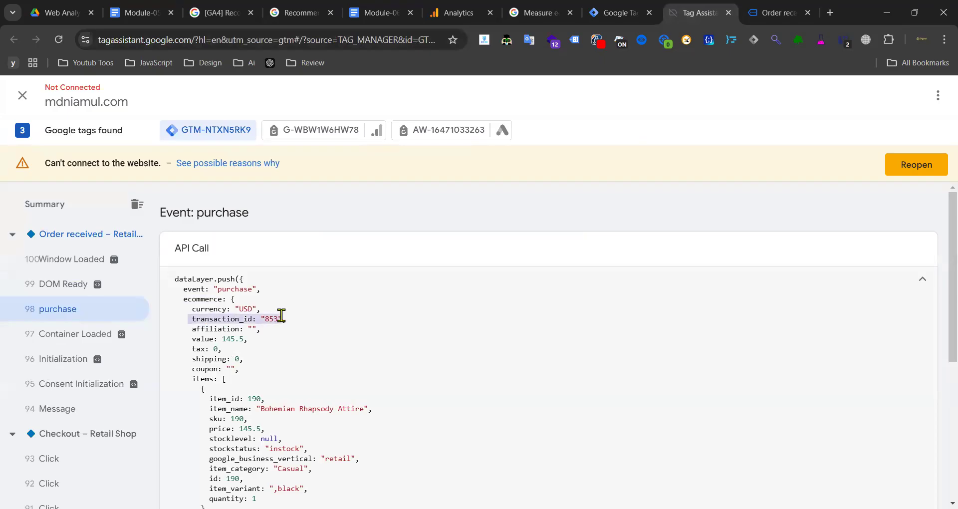
drag(185, 341, 258, 338)
drag(190, 347, 257, 360)
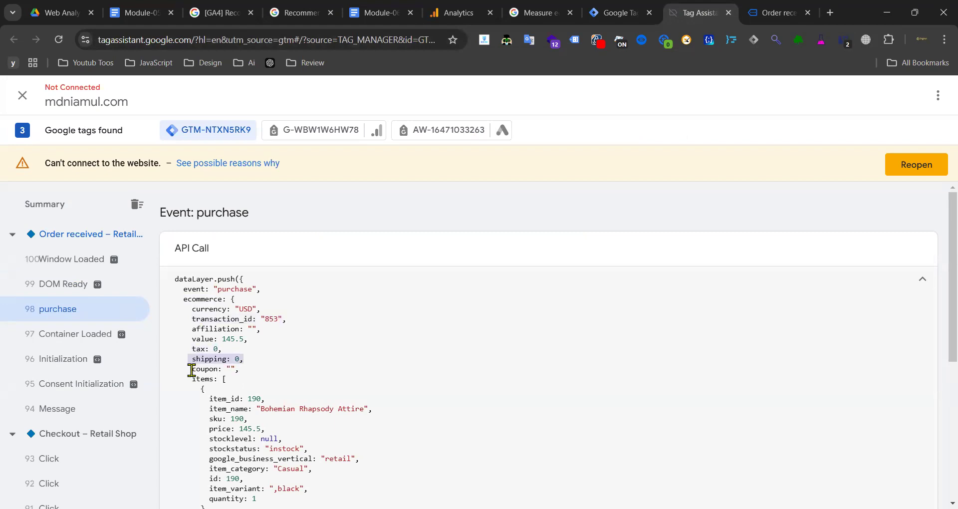
drag(191, 370, 239, 370)
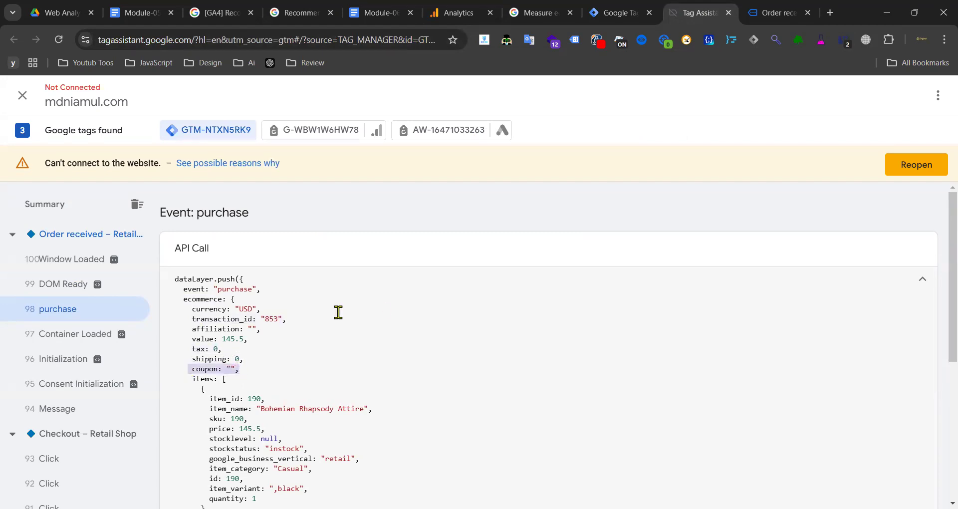
drag(192, 329, 223, 331)
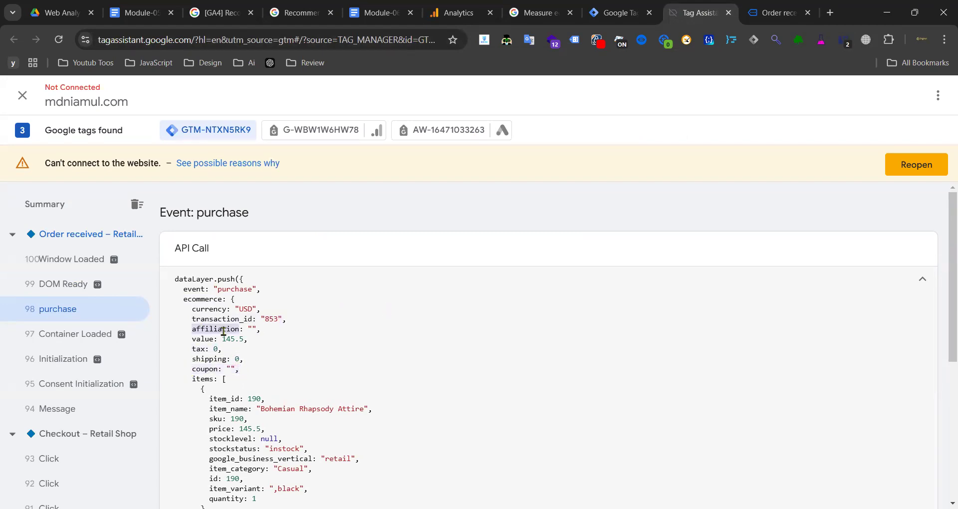
click(618, 12)
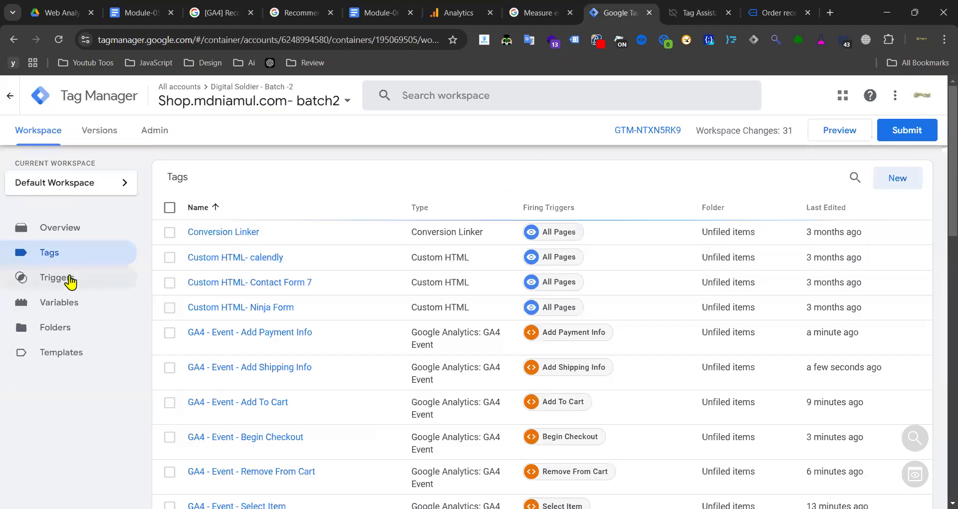
- Browse the workspace's user-defined variables and open the GA4 coupon variable
scroll(90, 257, down, 3)
scroll(91, 255, up, 3)
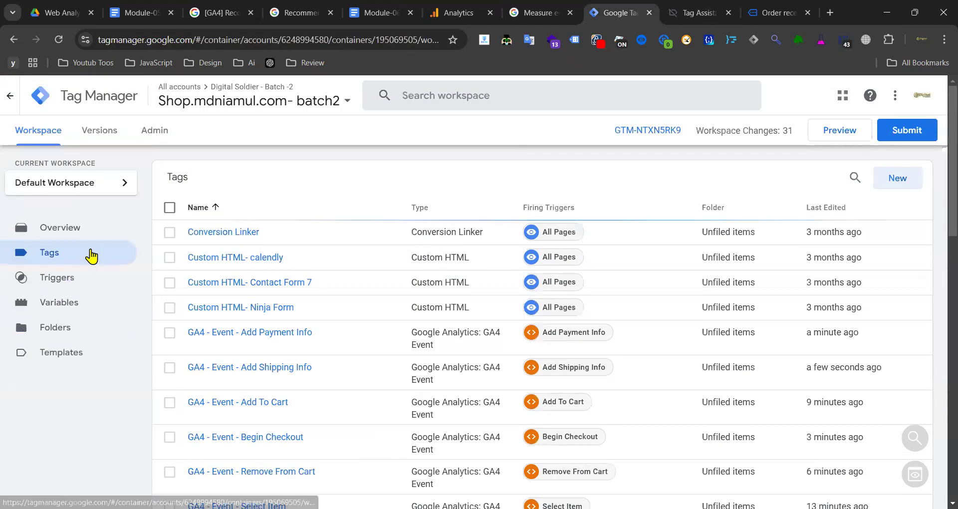
click(72, 308)
scroll(345, 285, down, 10)
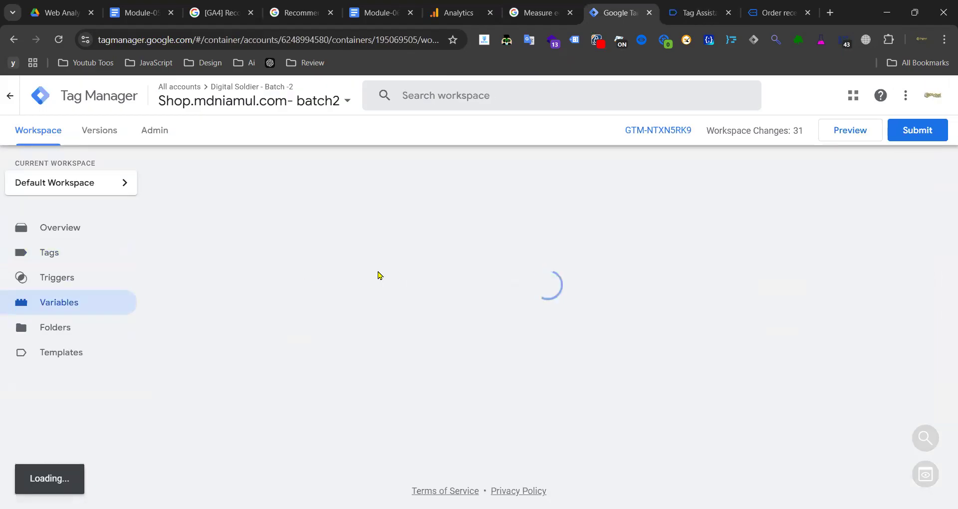
scroll(501, 251, down, 10)
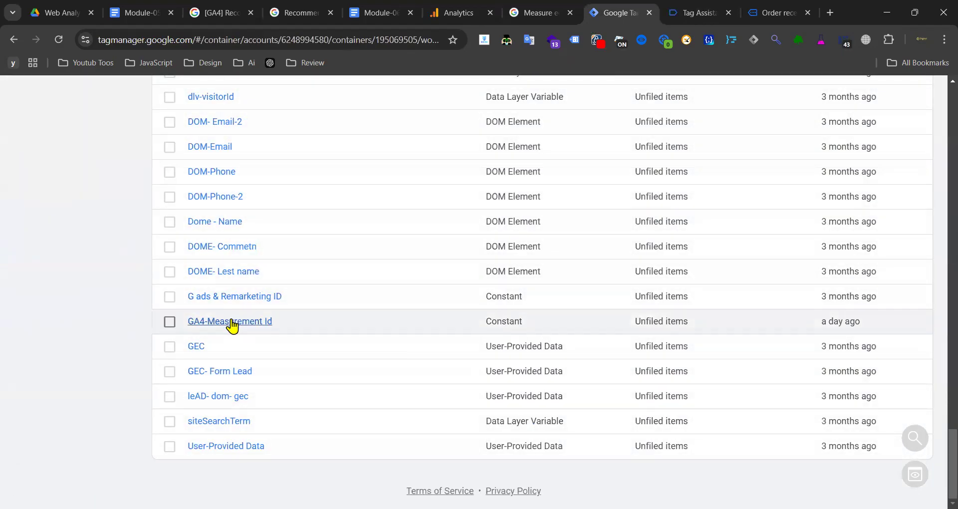
scroll(213, 448, up, 7)
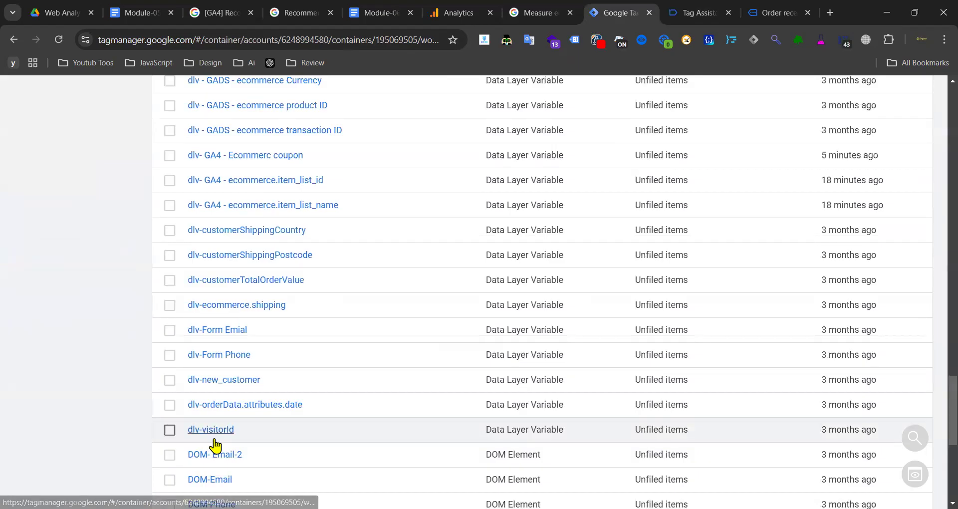
scroll(214, 445, up, 3)
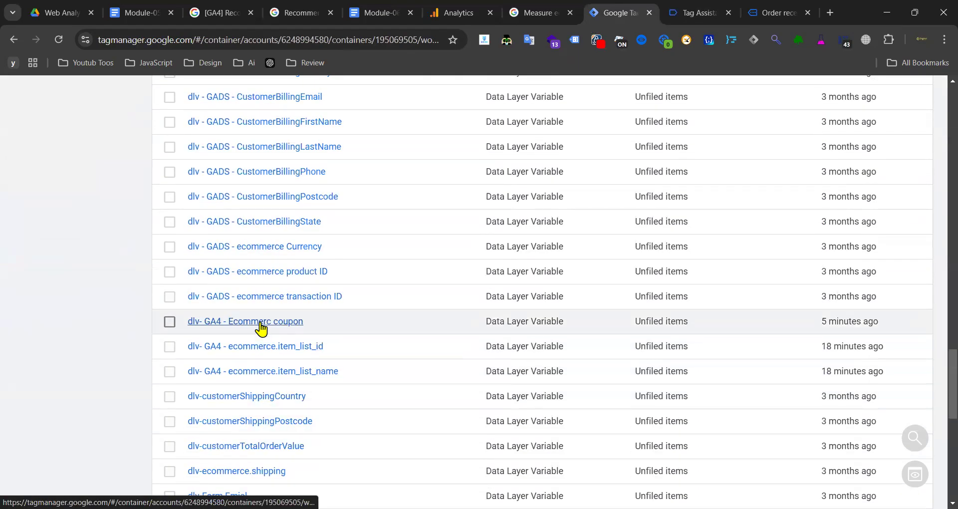
click(261, 329)
click(149, 334)
- Duplicate the GADS ecommerce transaction ID variable as a GA4 version and save it
click(285, 298)
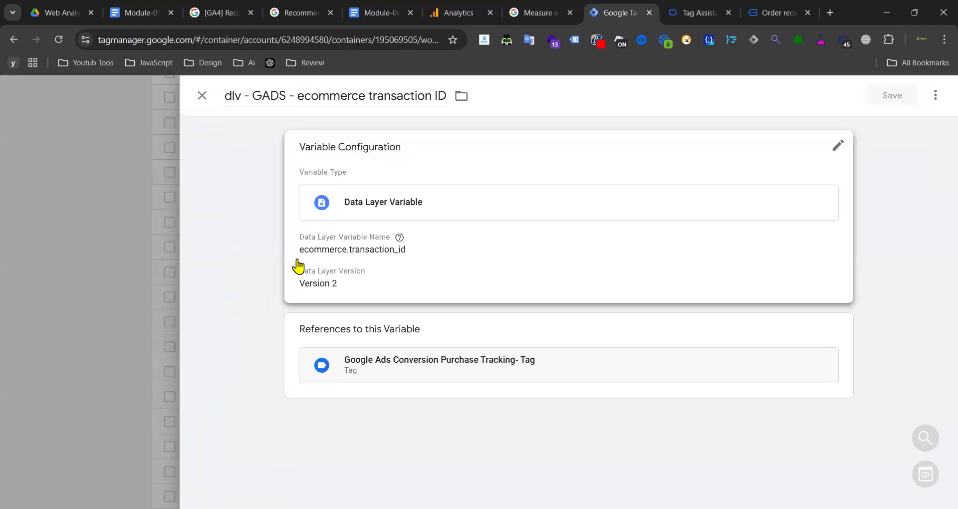
click(298, 266)
click(935, 95)
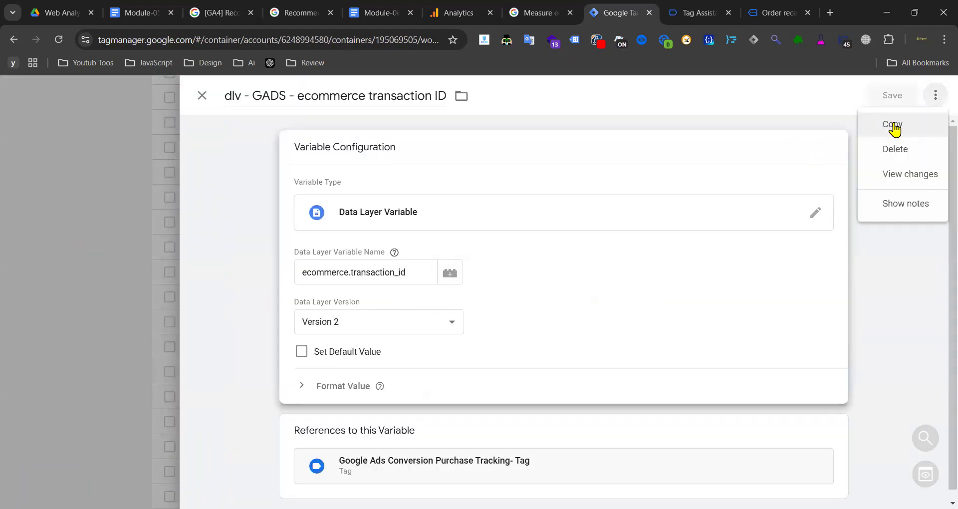
click(892, 125)
drag(275, 93, 228, 93)
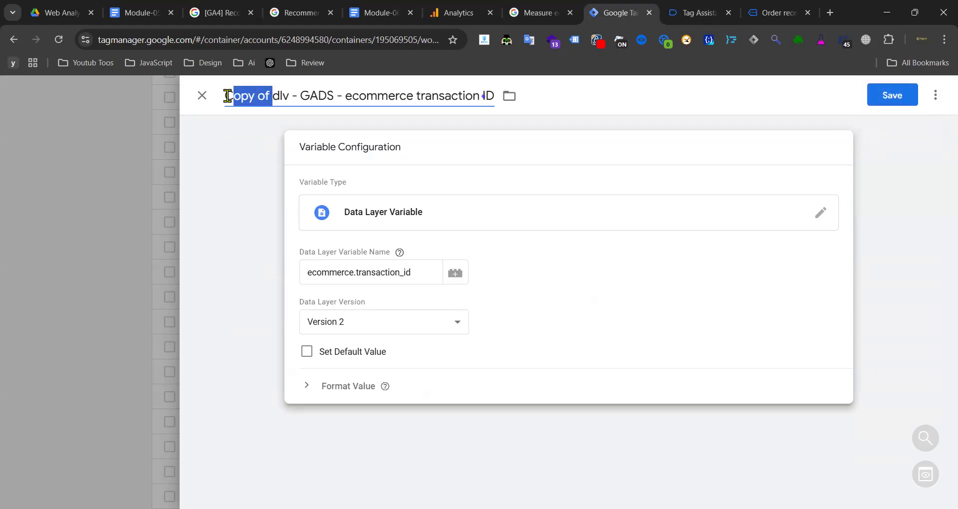
key(BackSpace)
double_click(269, 95)
text(GA4)
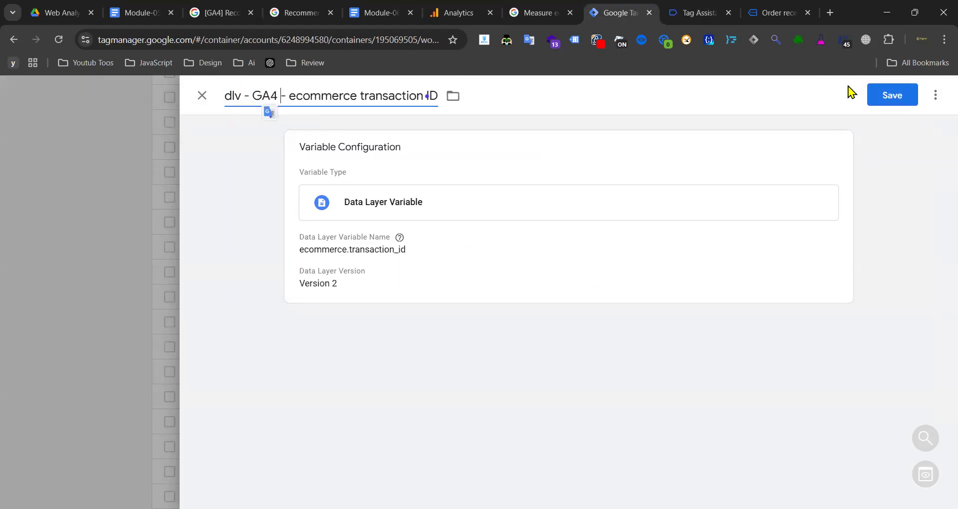
click(892, 94)
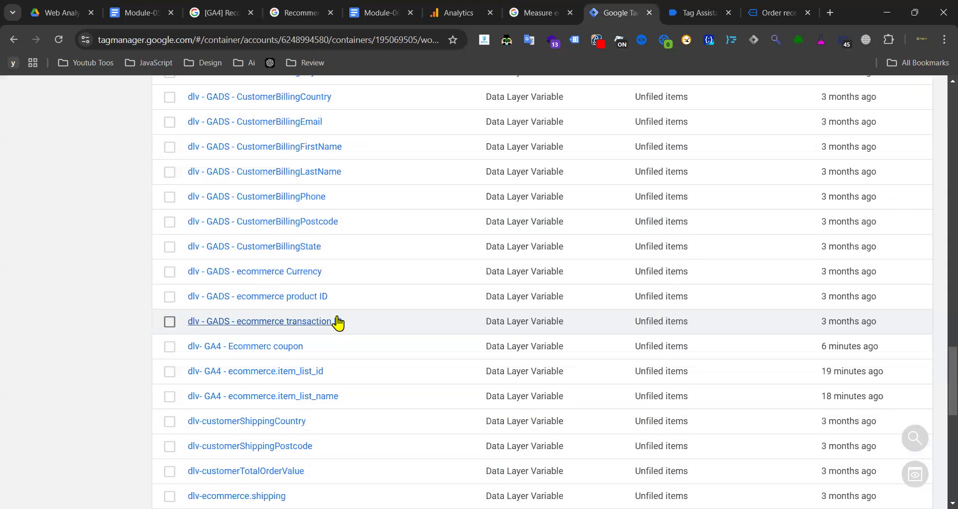
- Inspect the GADS ecommerce Currency variable and close it unchanged
click(267, 279)
click(100, 298)
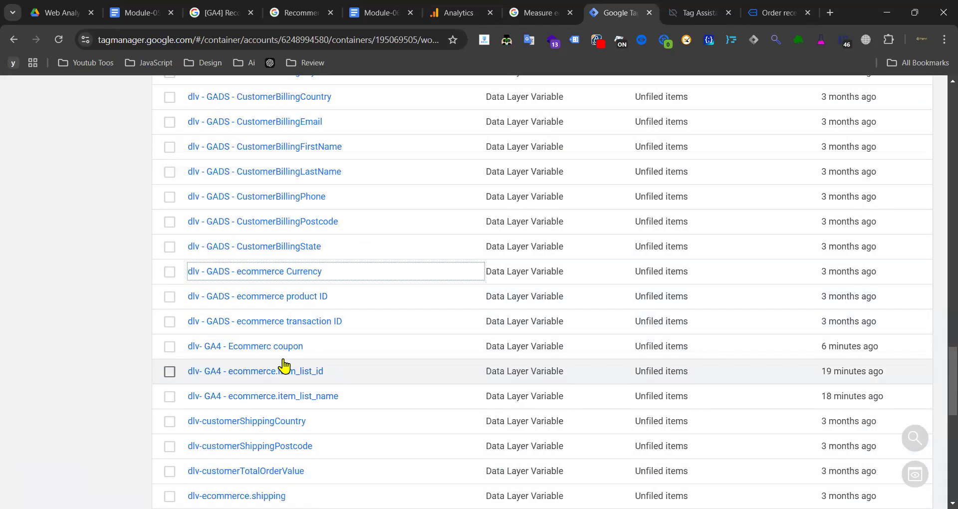
scroll(284, 368, down, 3)
scroll(263, 368, up, 10)
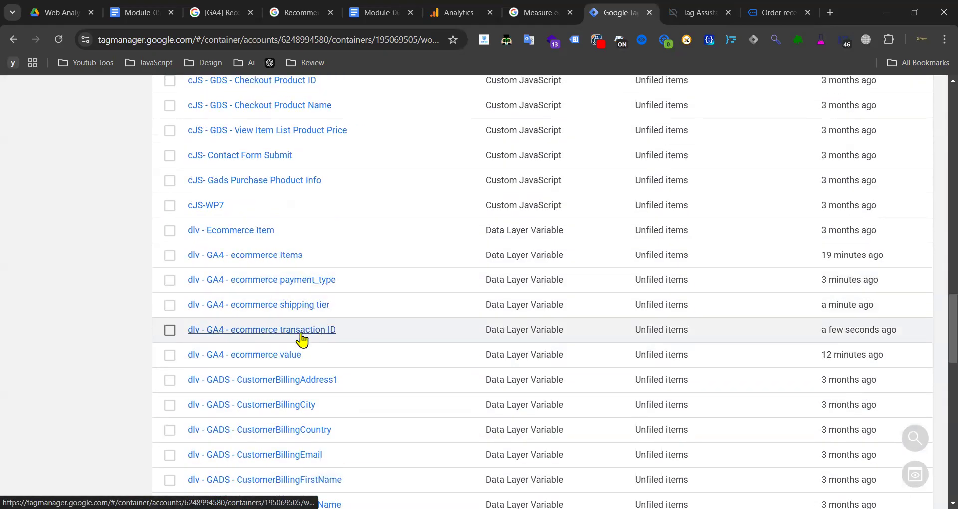
scroll(261, 377, up, 3)
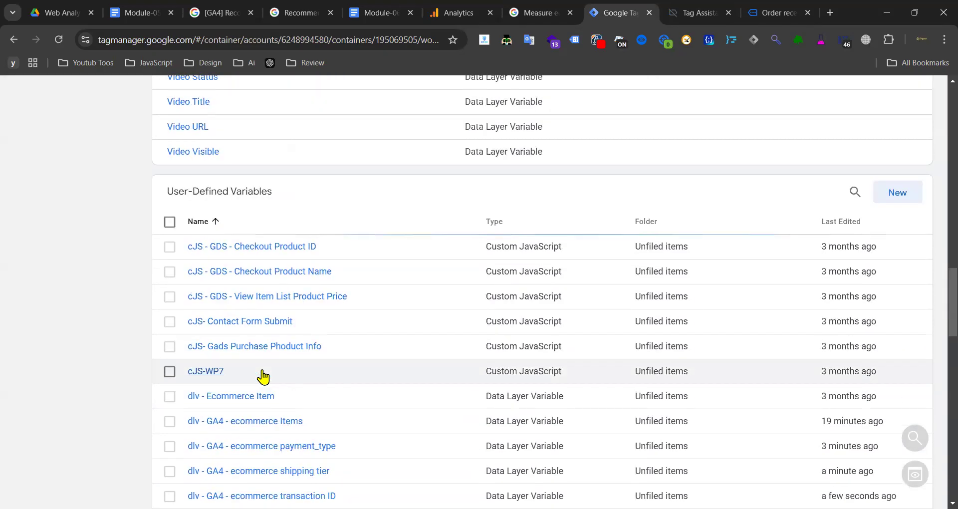
- Find the dlv-ecommerce.shipping variable, add a 'GA4-' prefix to its name, and save
click(855, 192)
text(shipp)
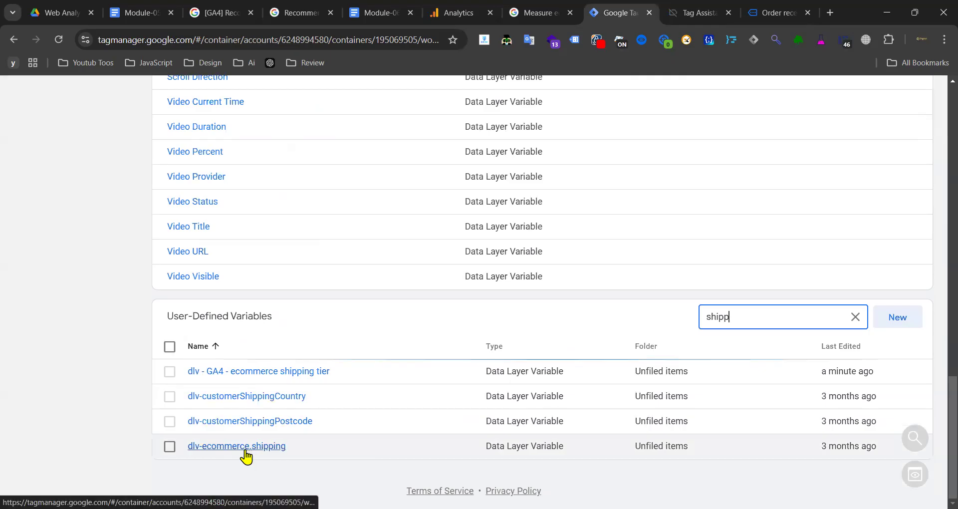
click(298, 410)
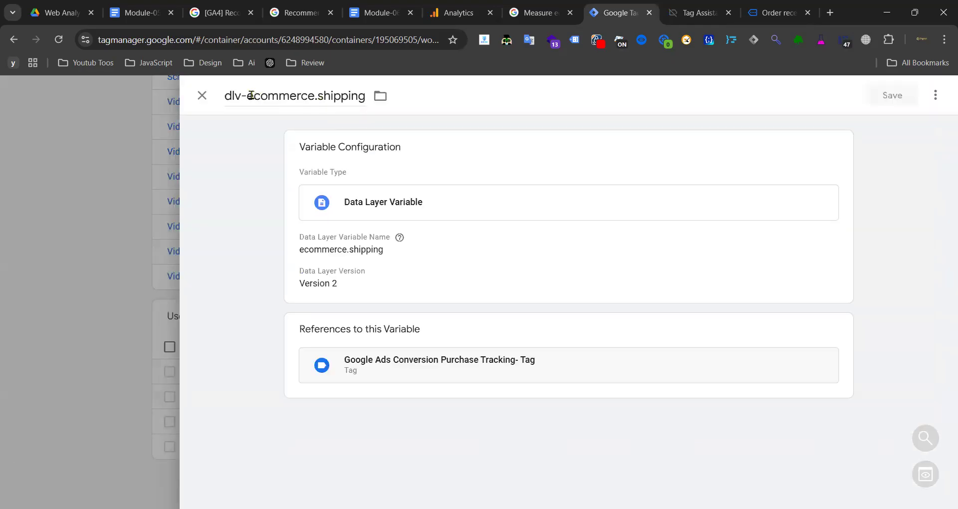
click(251, 95)
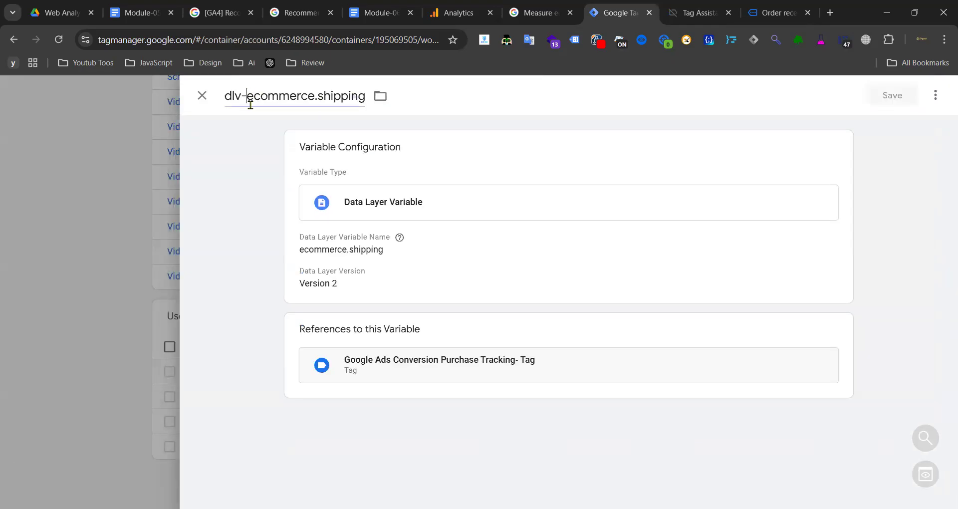
text(GA4)
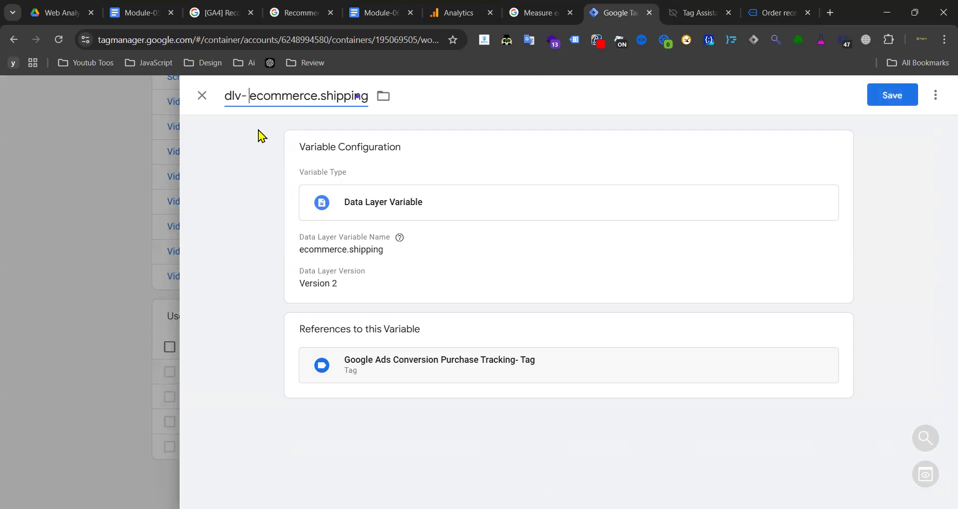
text(- GA4)
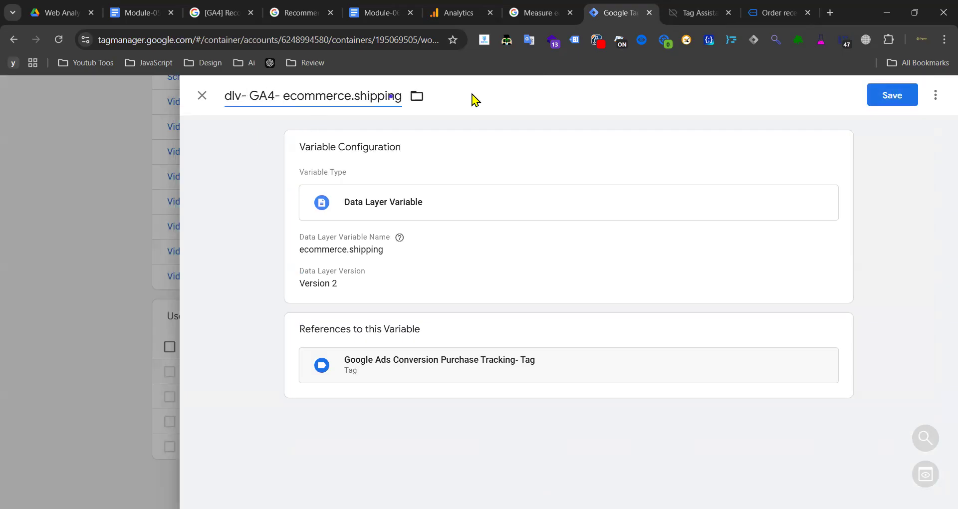
click(877, 93)
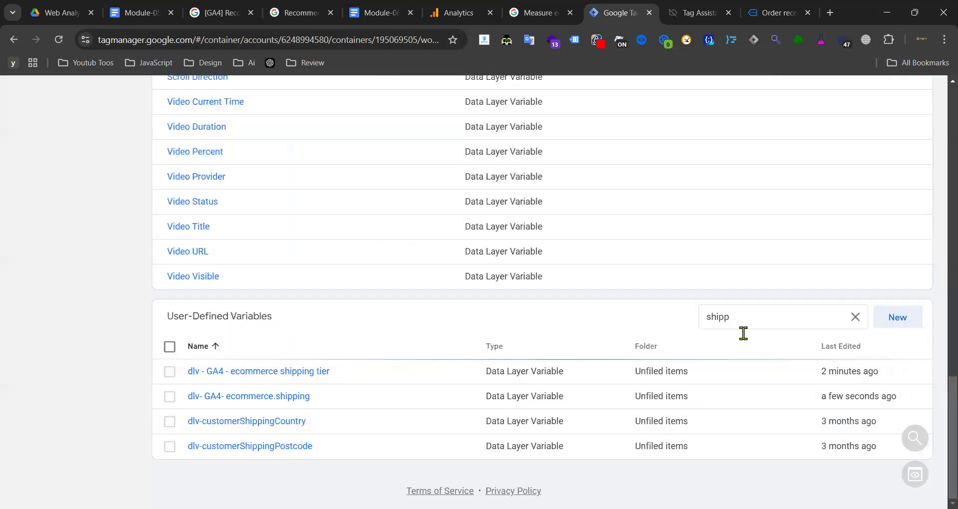
- Copy the ecommerce.tax data layer name from the Module-06 tracking document
double_click(810, 328)
text(TAx)
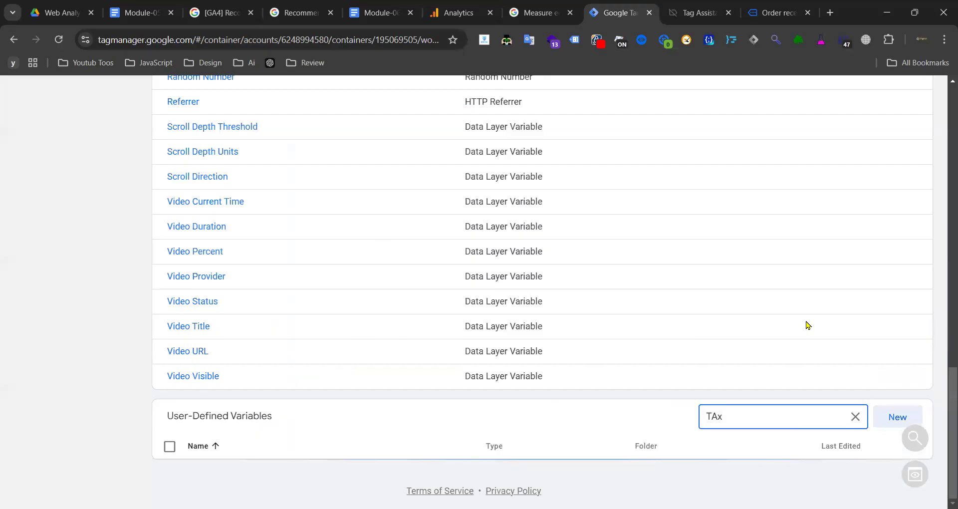
click(855, 416)
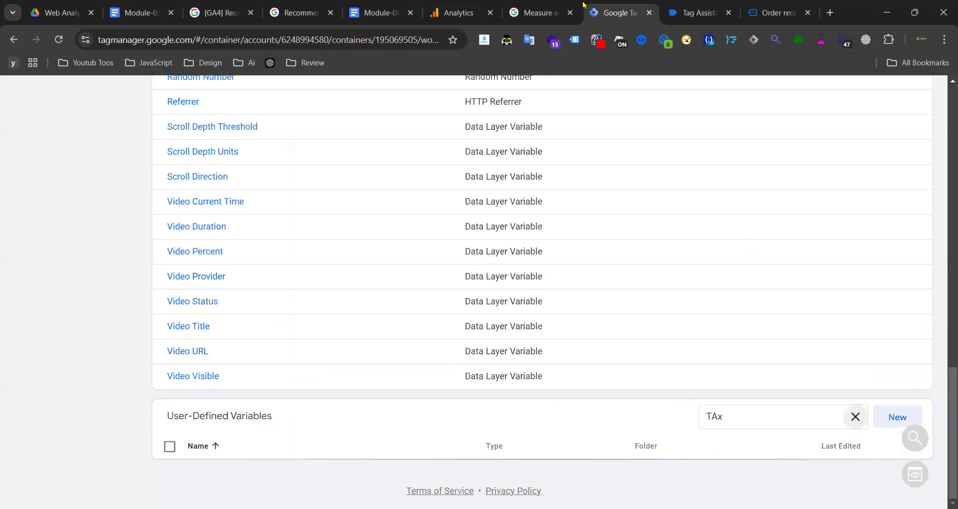
click(546, 12)
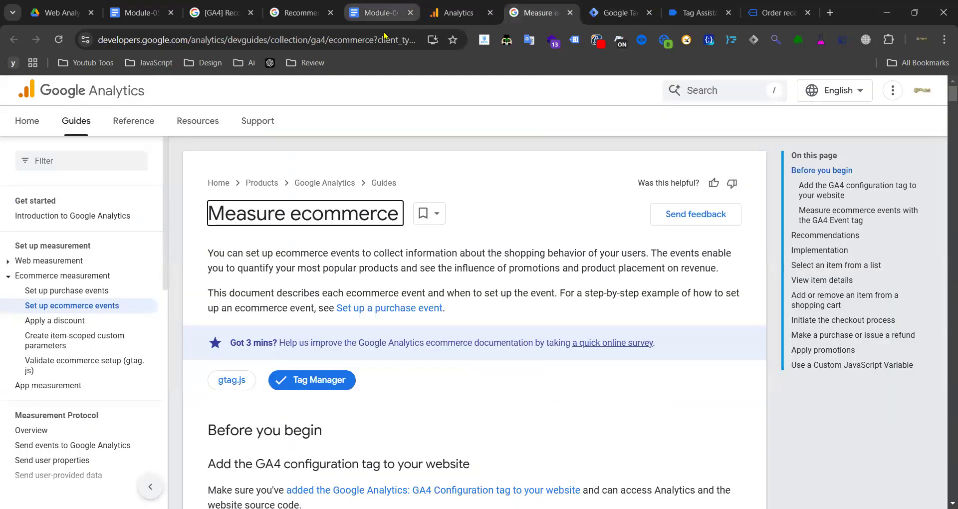
click(380, 12)
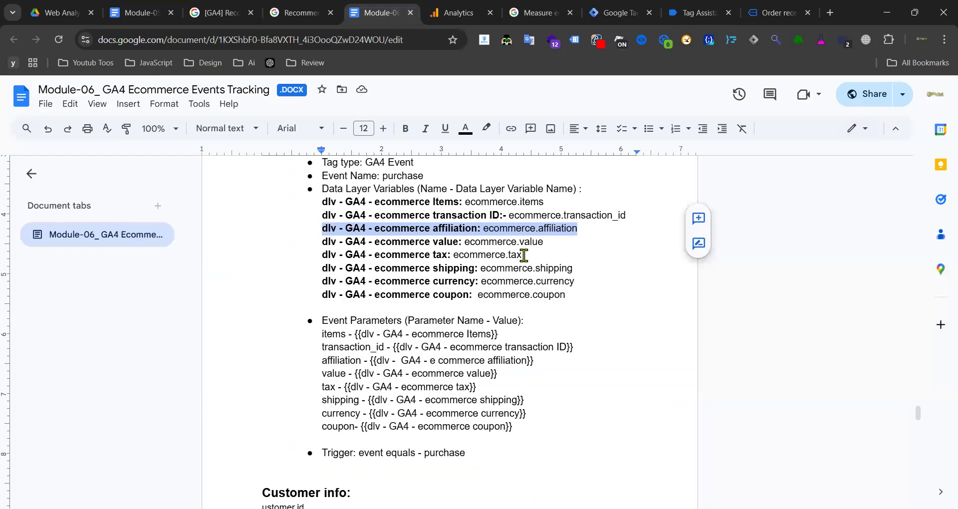
drag(524, 255, 463, 256)
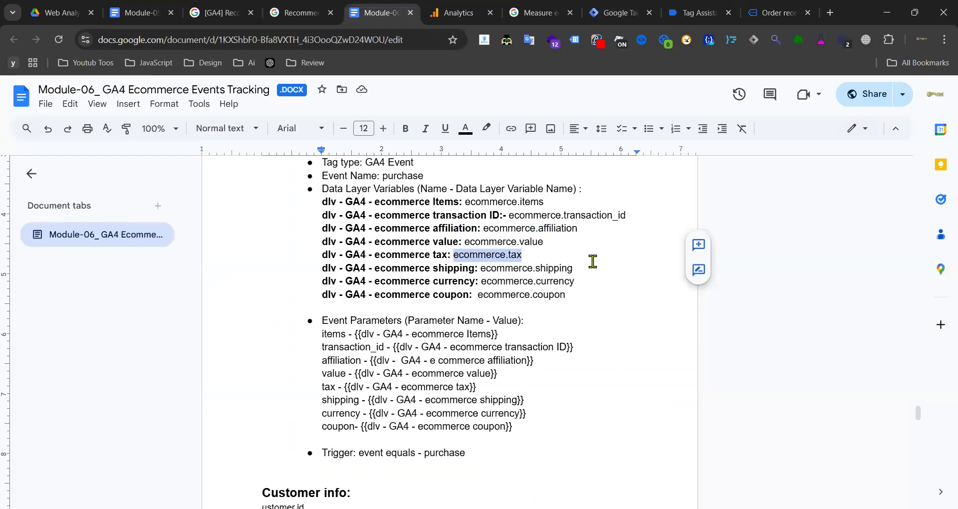
click(618, 13)
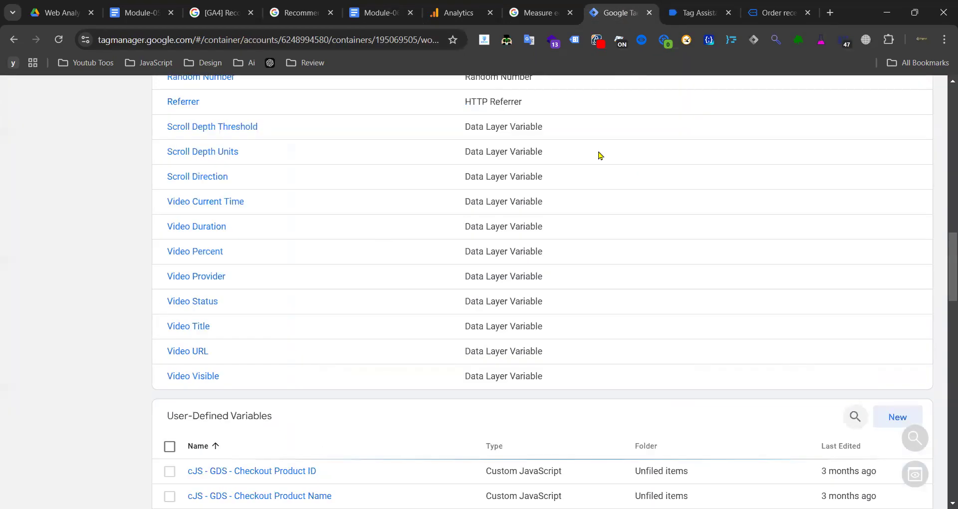
- Create and save Data Layer Variable 'dlv- GA4 - ecommerce.tax' reading ecommerce.tax
click(895, 418)
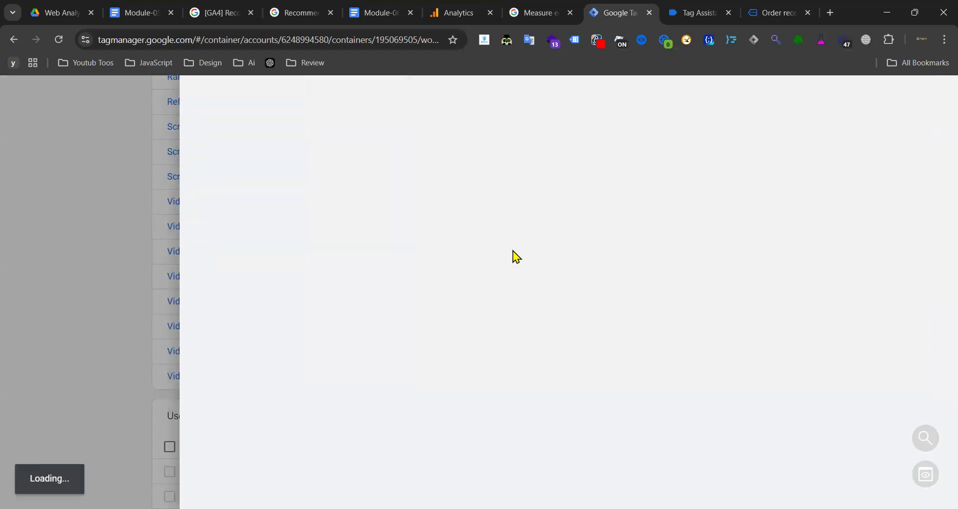
click(603, 238)
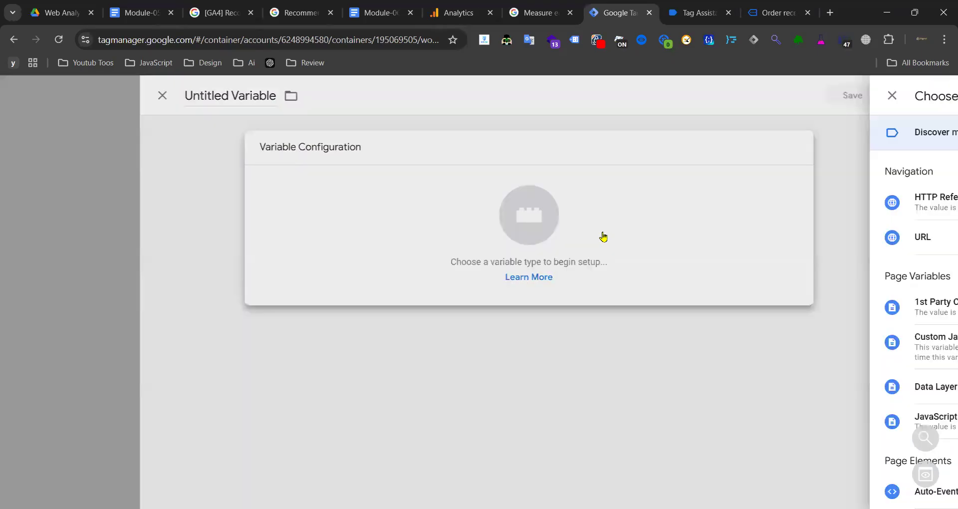
scroll(690, 276, down, 3)
click(624, 230)
key(ctrl+v)
click(238, 98)
key(ctrl+v)
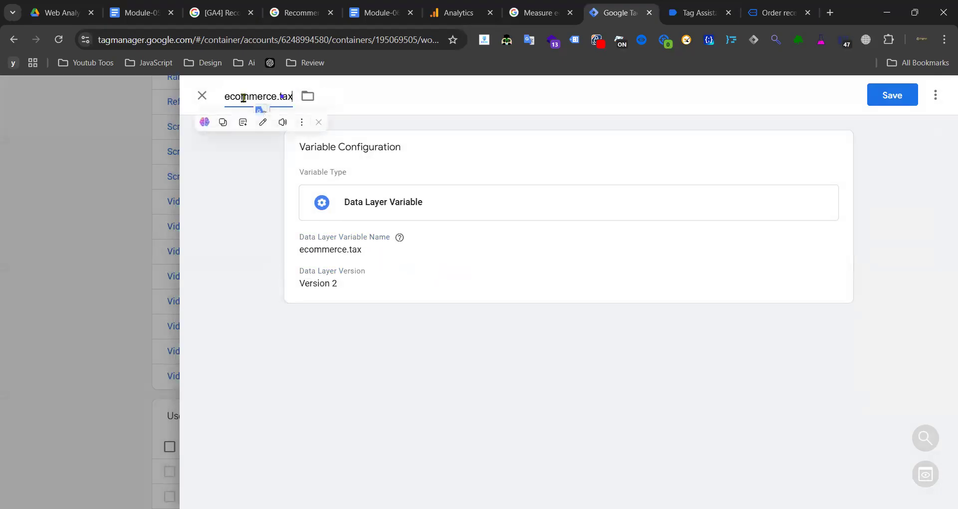
text(dlv)
key(BackSpace)
text(;v)
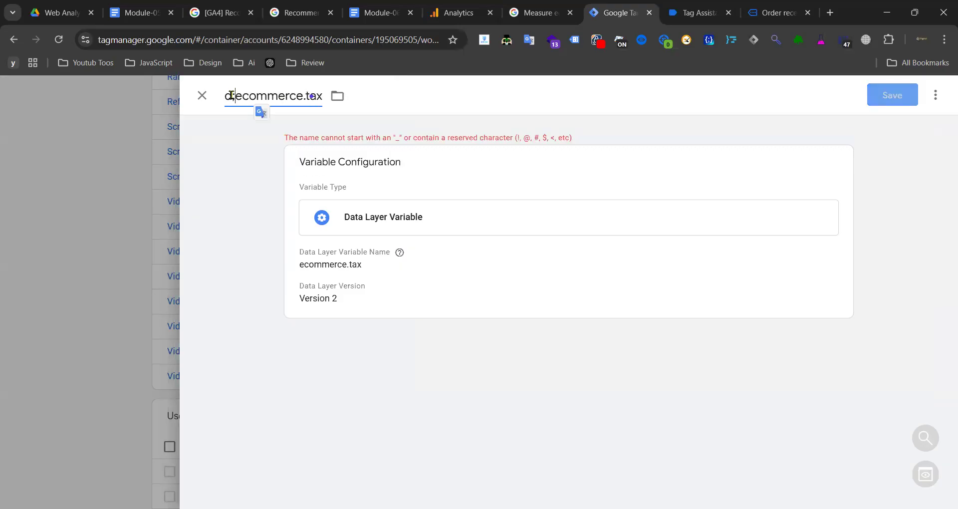
key(BackSpace)
text(lv)
key(Right)
text(-)
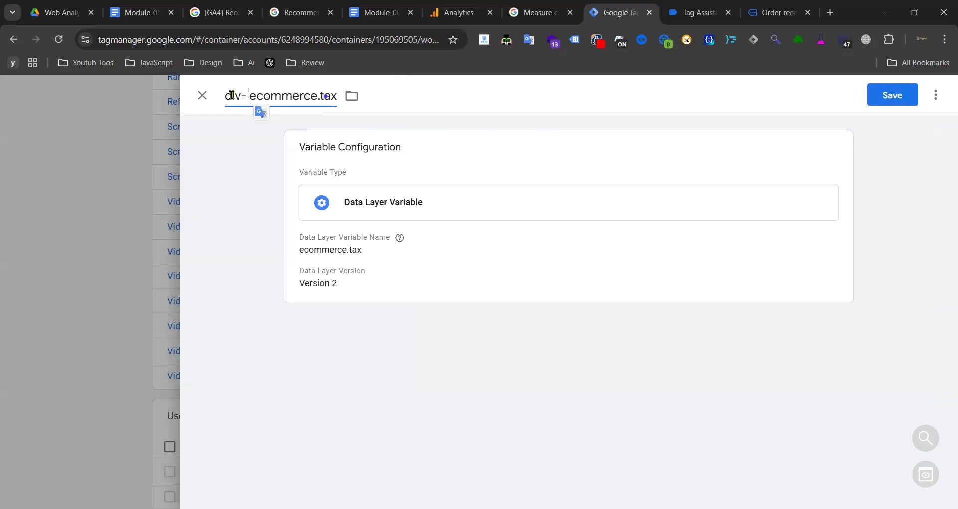
text( GA4 -)
click(506, 373)
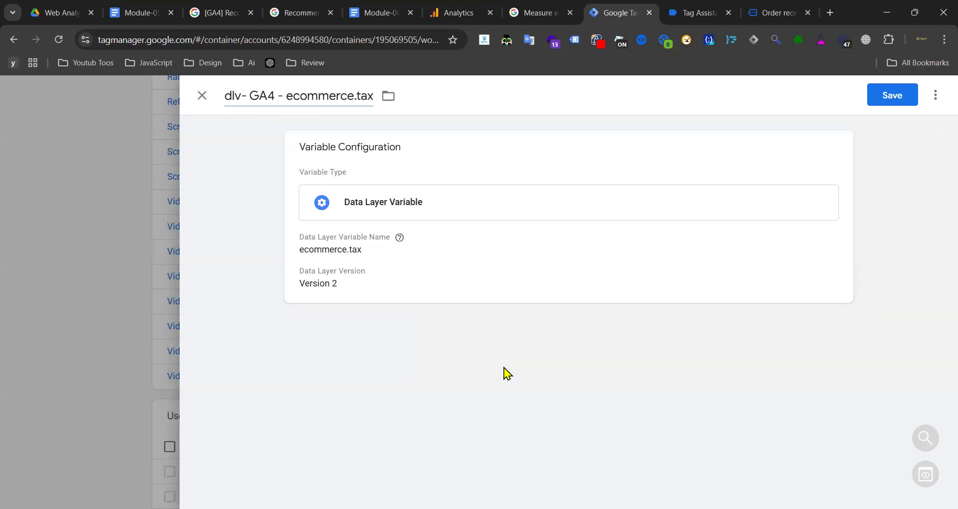
click(893, 95)
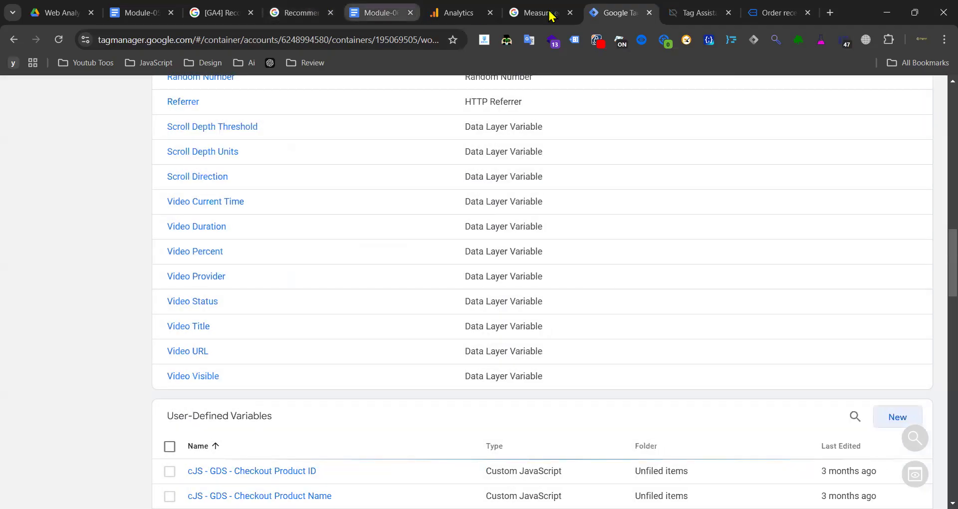
- Copy the ecommerce.affiliation data layer name from the Module-06 tracking document
click(701, 12)
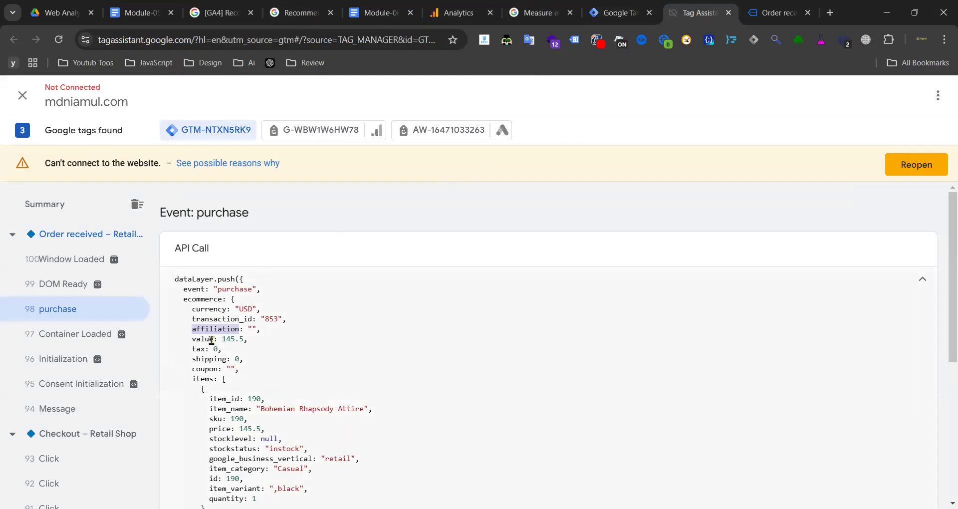
click(374, 13)
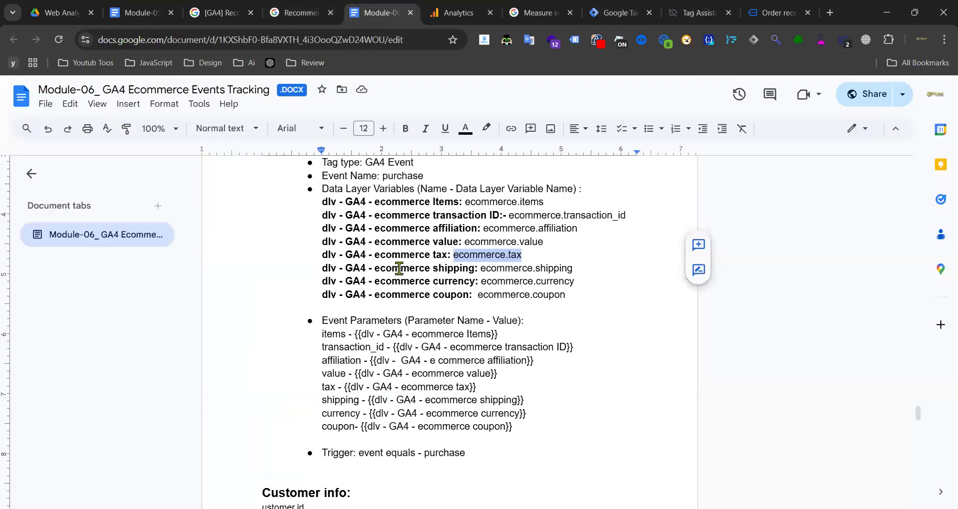
drag(582, 231, 483, 229)
key(ctrl+c)
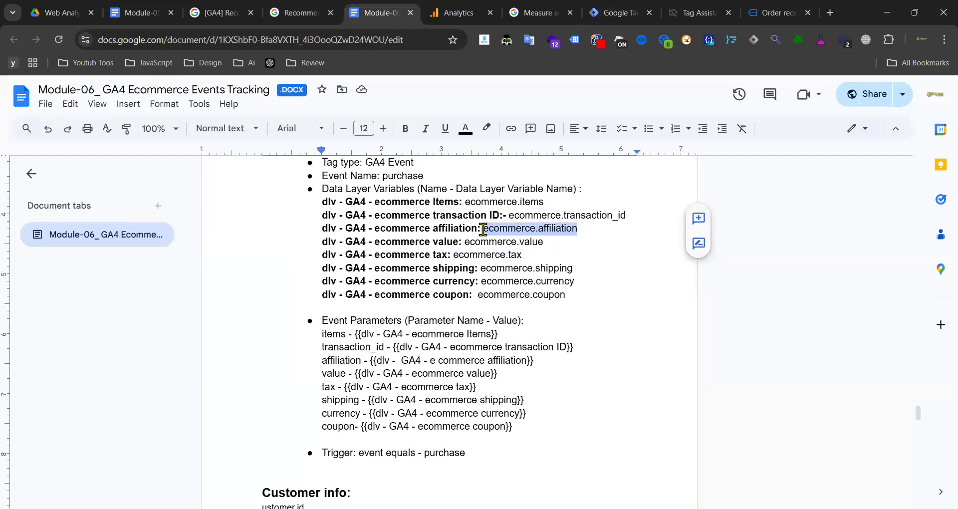
click(619, 12)
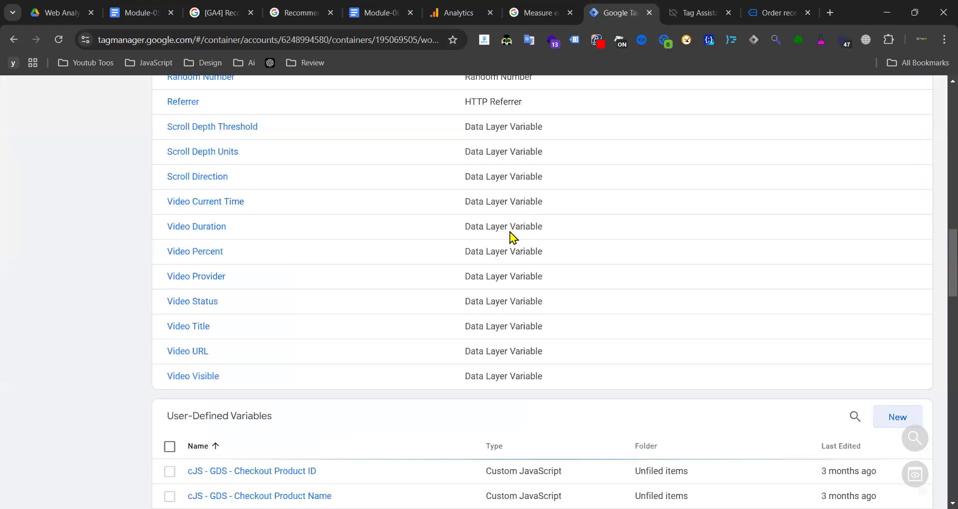
- Create Data Layer Variable 'dlv - GA4 - ecommerce.affiliation' reading ecommerce.affiliation and save it
click(890, 425)
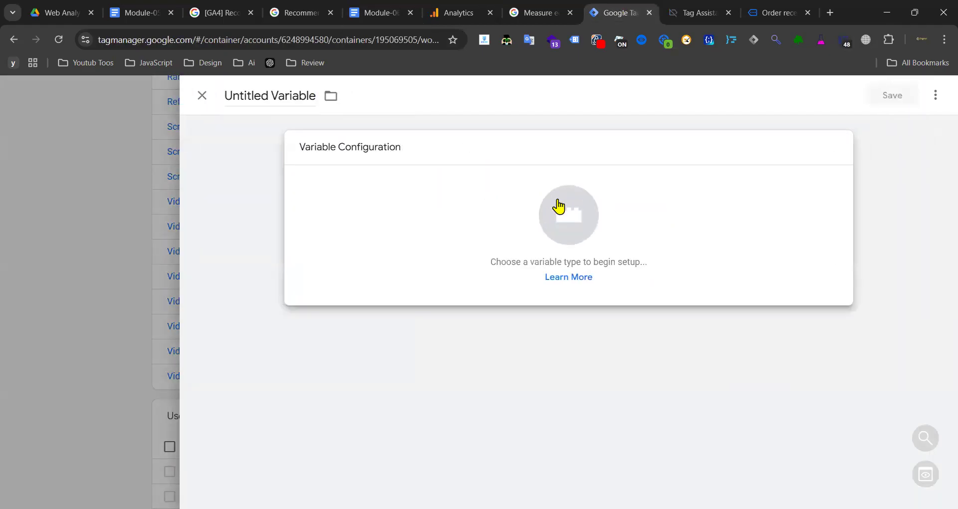
click(560, 207)
scroll(646, 244, down, 2)
click(591, 227)
click(366, 269)
key(ctrl+v)
click(261, 90)
key(ctrl+v)
key(Home)
text(GA4-)
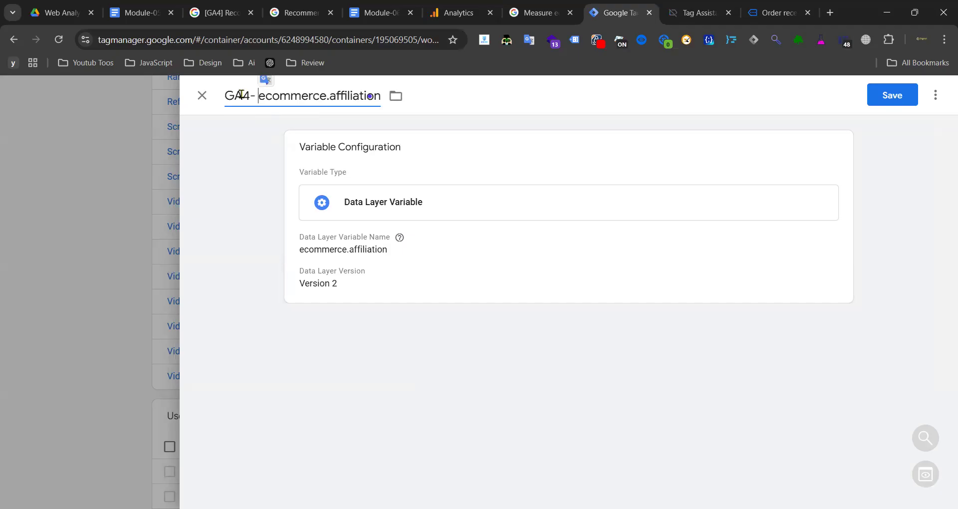
key(Left)
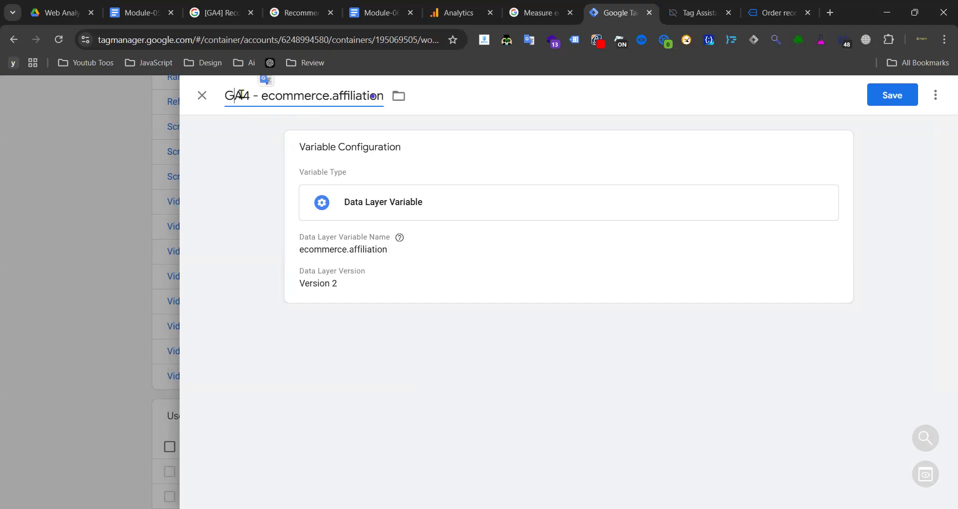
text(dlv-)
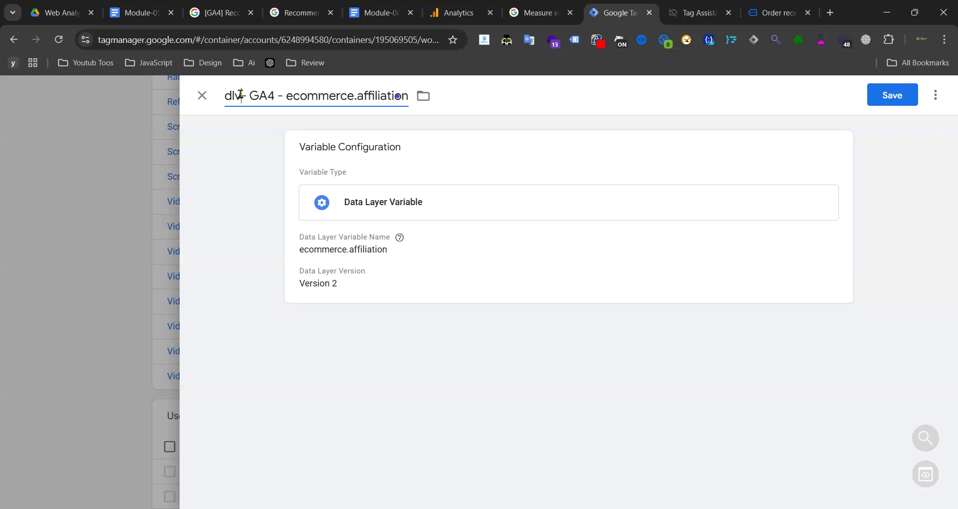
click(240, 94)
click(892, 95)
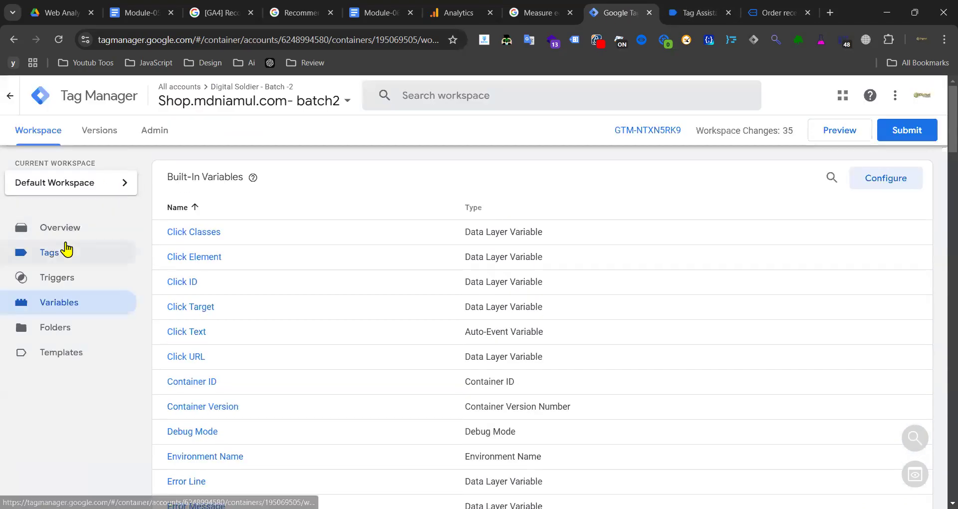
- Copy the GA4 - Event - Begin Checkout tag and rename it 'GA4 - Event - Purchase'
click(66, 248)
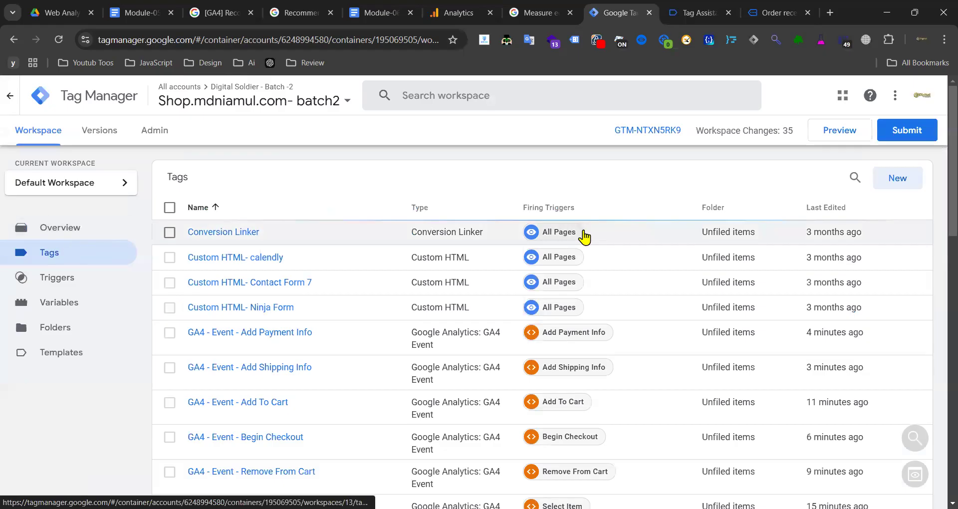
click(896, 179)
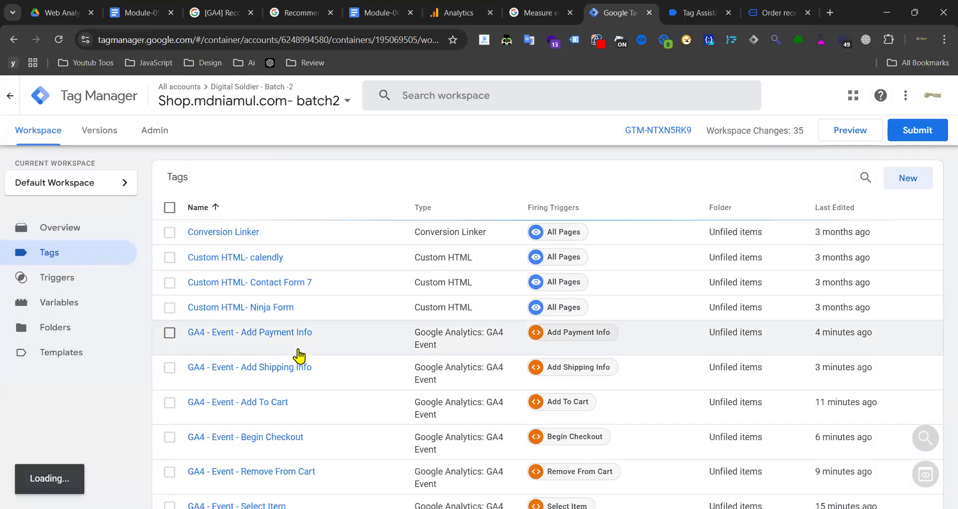
scroll(272, 376, down, 3)
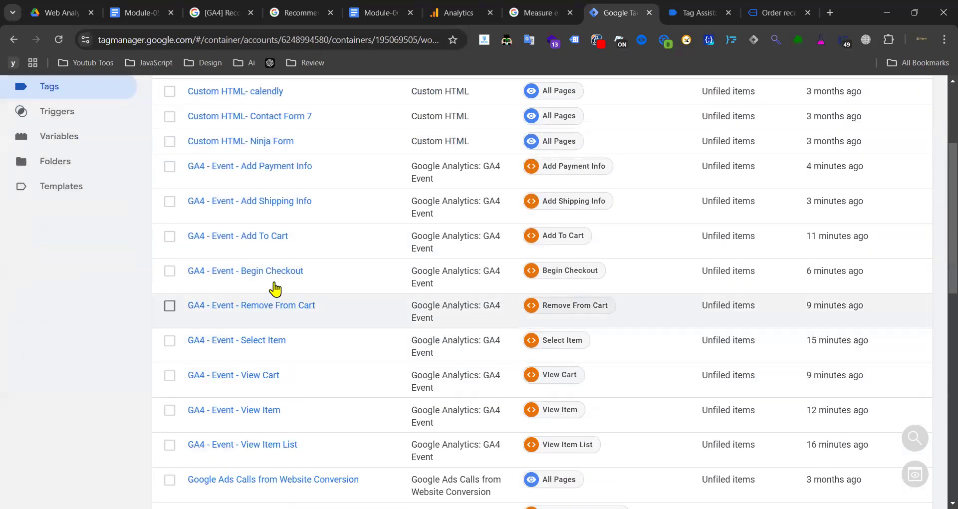
click(260, 274)
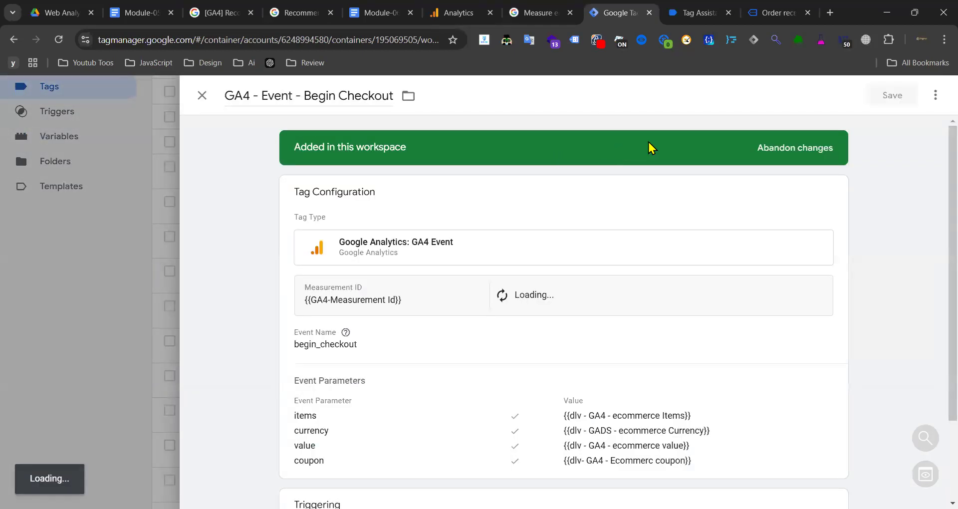
click(935, 95)
click(895, 125)
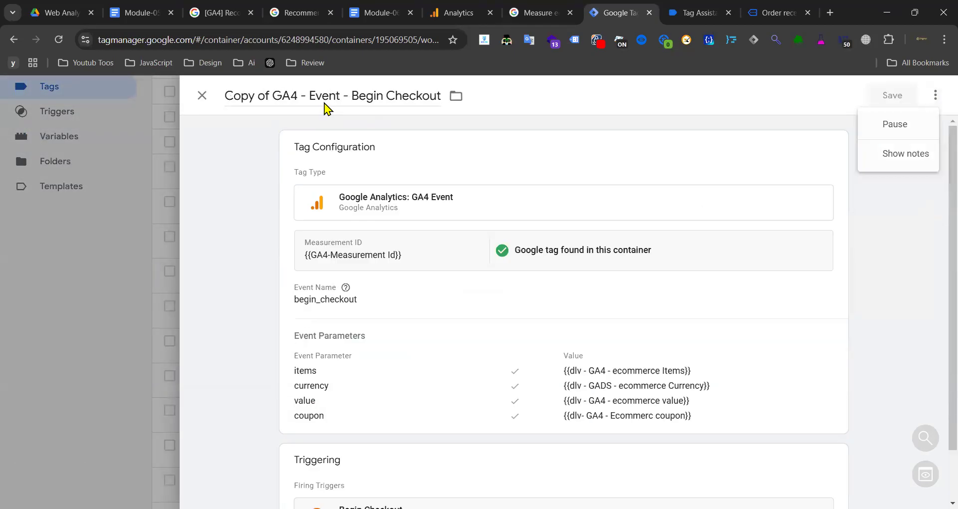
click(276, 95)
key(ctrl+BackSpace)
key(ctrl+BackSpace)
drag(304, 98, 393, 98)
text(Purchase)
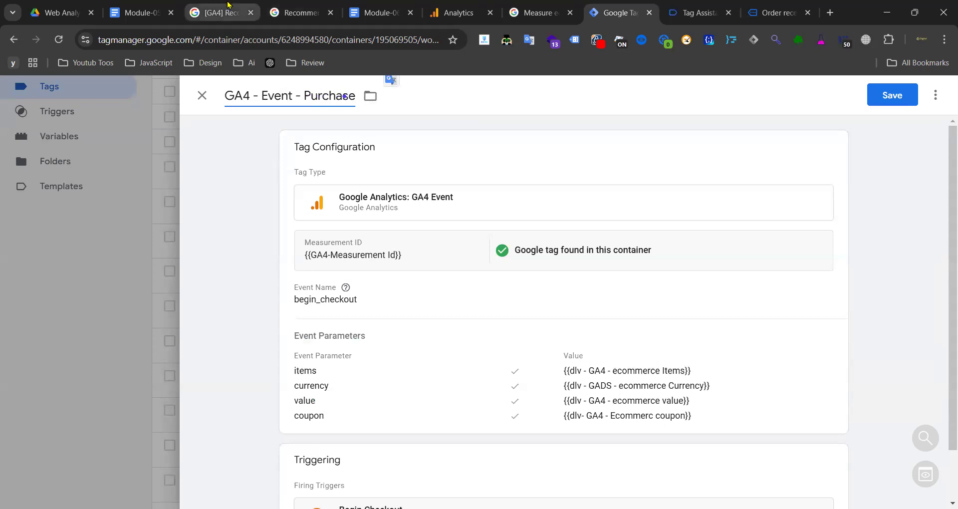
- Look up the purchase event documentation, copy the currency parameter name, and edit the tag configuration
click(279, 6)
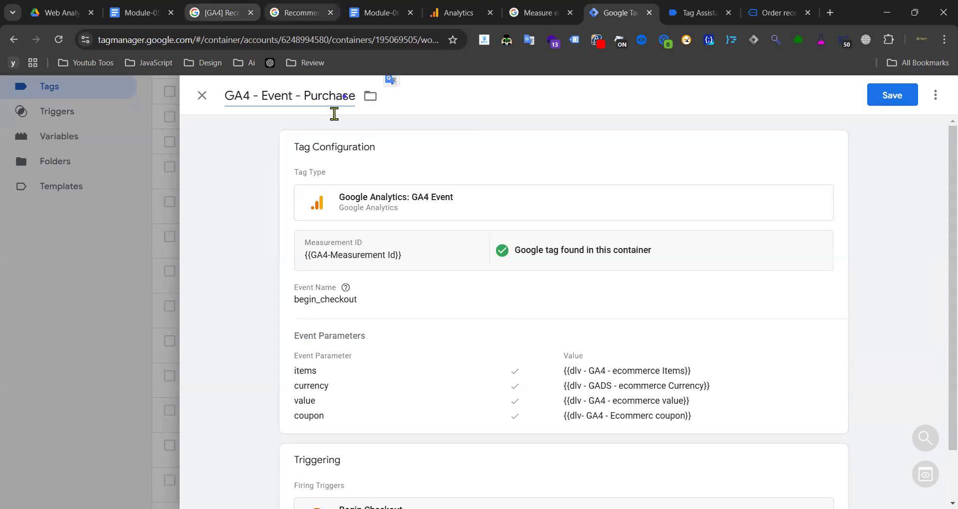
scroll(724, 232, up, 8)
scroll(860, 294, down, 3)
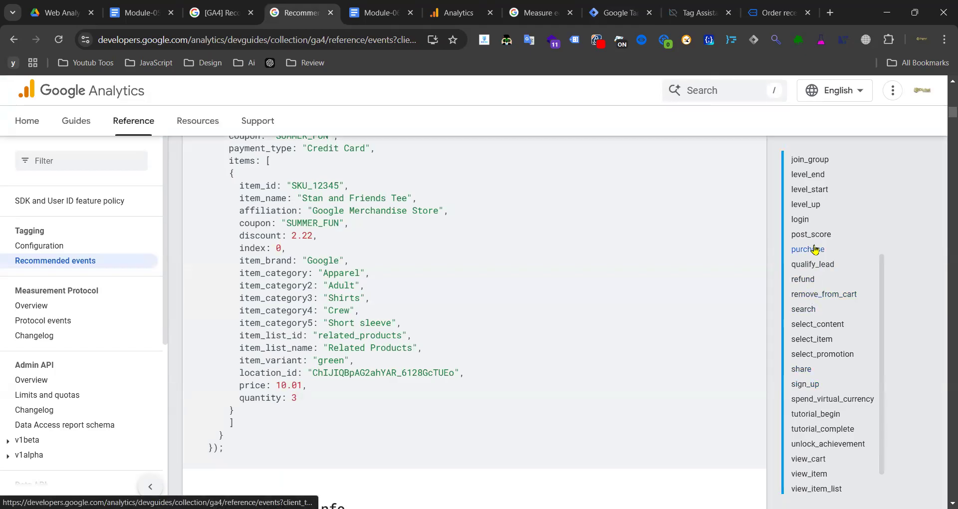
click(807, 249)
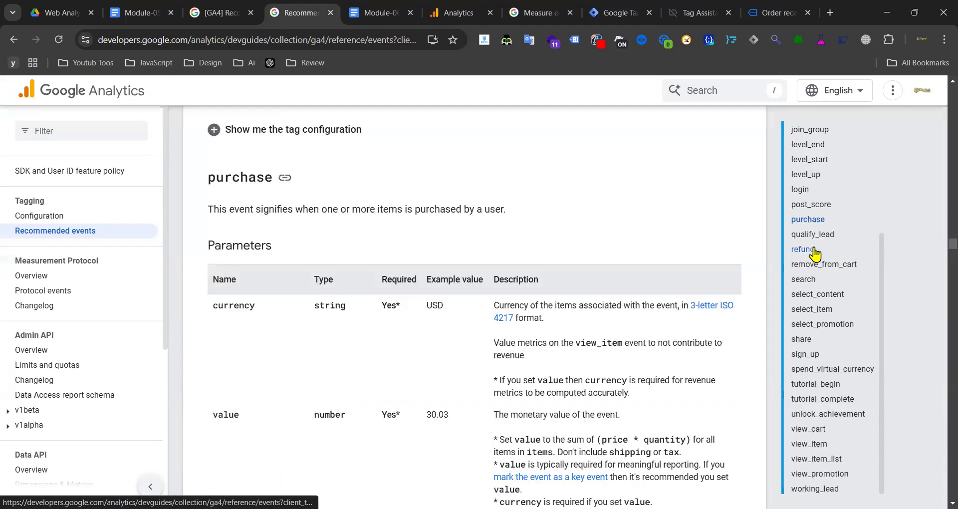
double_click(232, 306)
key(ctrl+Tab)
key(ctrl+Tab)
key(ctrl+Tab)
key(ctrl+Tab)
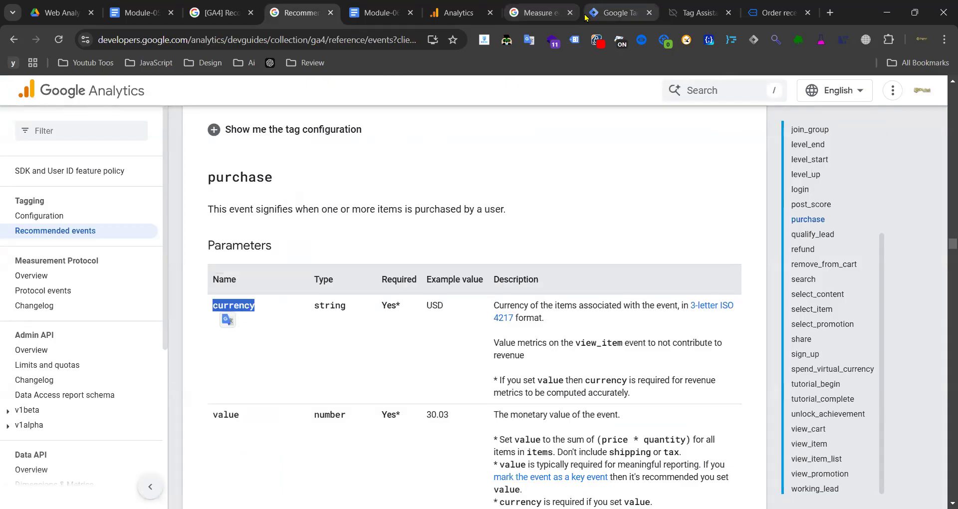
click(366, 337)
- Add a transaction_id event parameter row, copying the name from the purchase documentation
scroll(369, 362, down, 3)
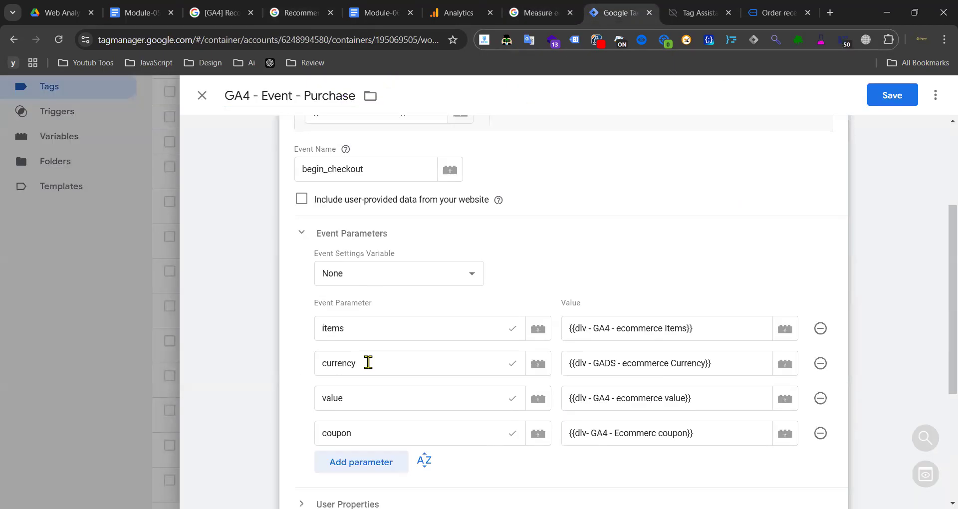
scroll(352, 315, down, 3)
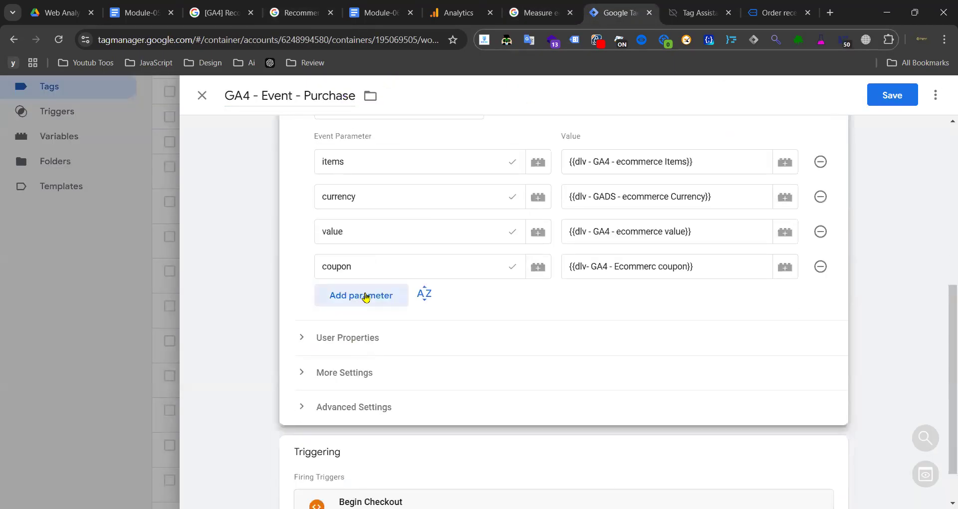
click(366, 297)
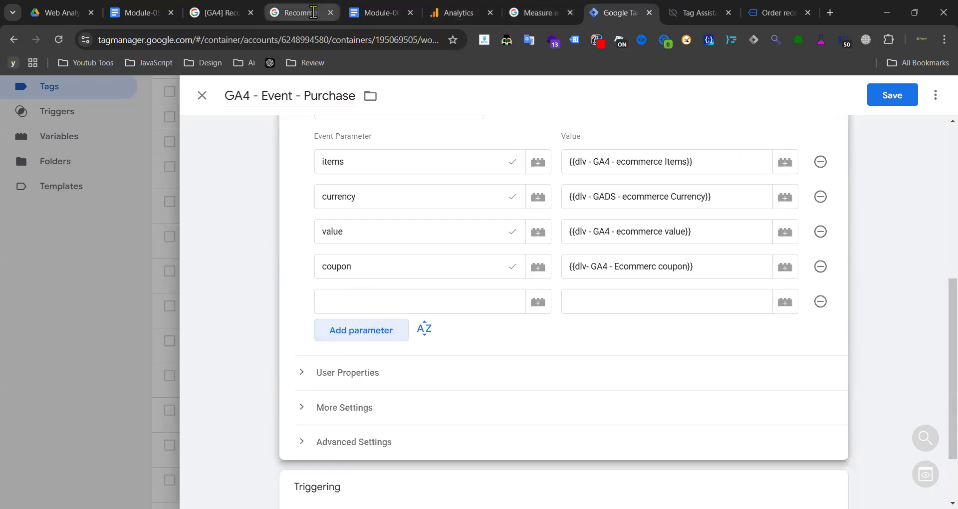
click(312, 12)
scroll(307, 302, down, 7)
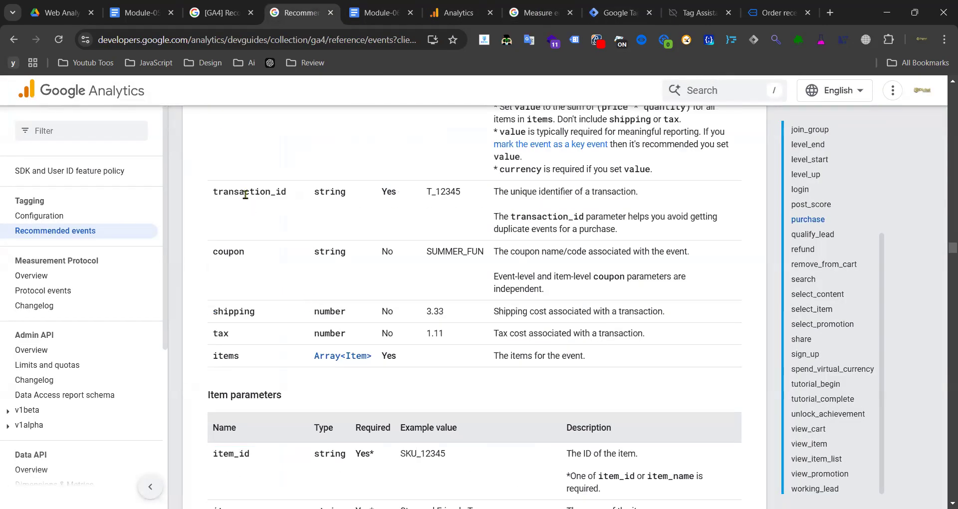
double_click(245, 194)
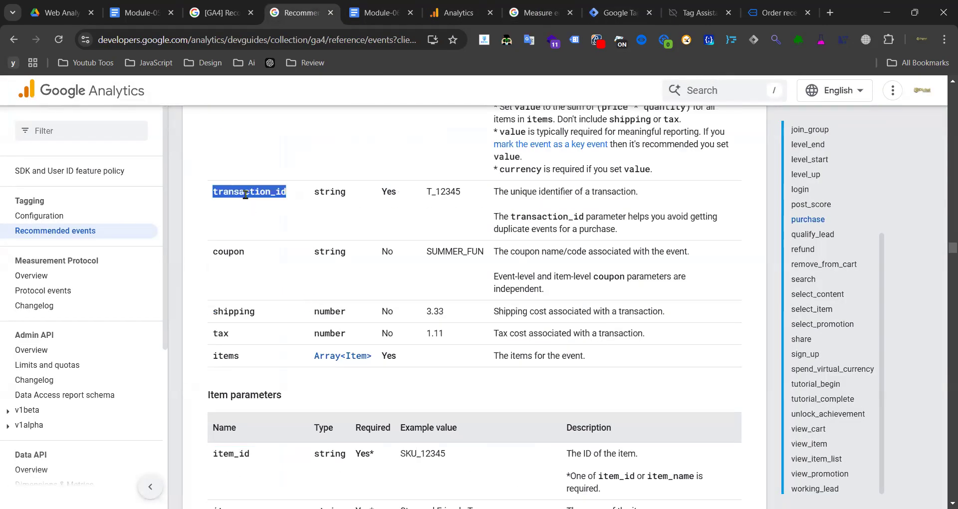
click(624, 13)
click(360, 301)
key(ctrl+v)
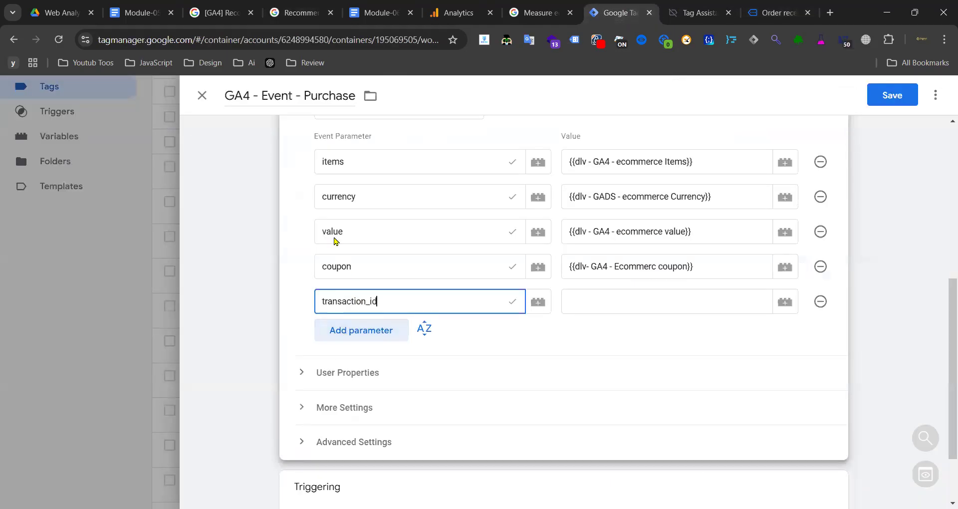
- Add tax and shipping parameter rows, then start another row with suggested names
click(380, 331)
click(369, 337)
text(t)
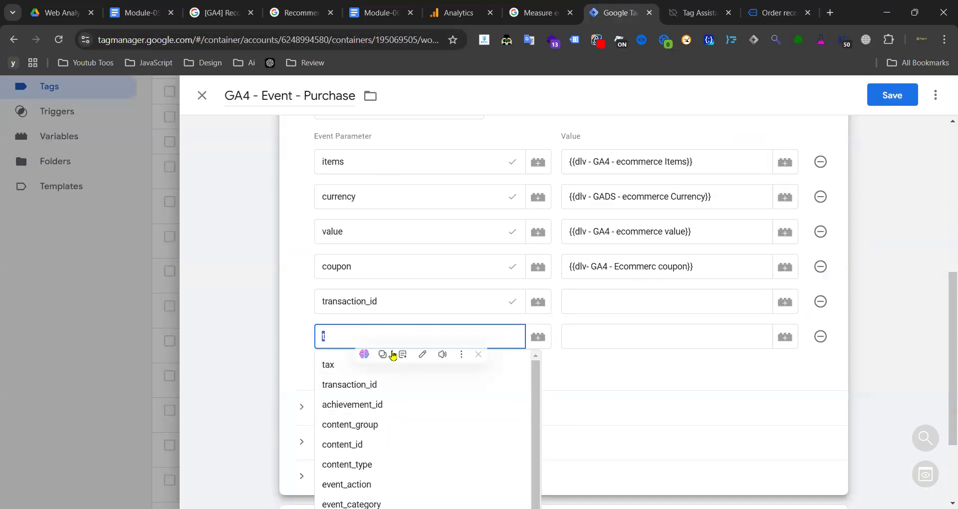
click(331, 365)
click(372, 368)
click(355, 372)
text(sh)
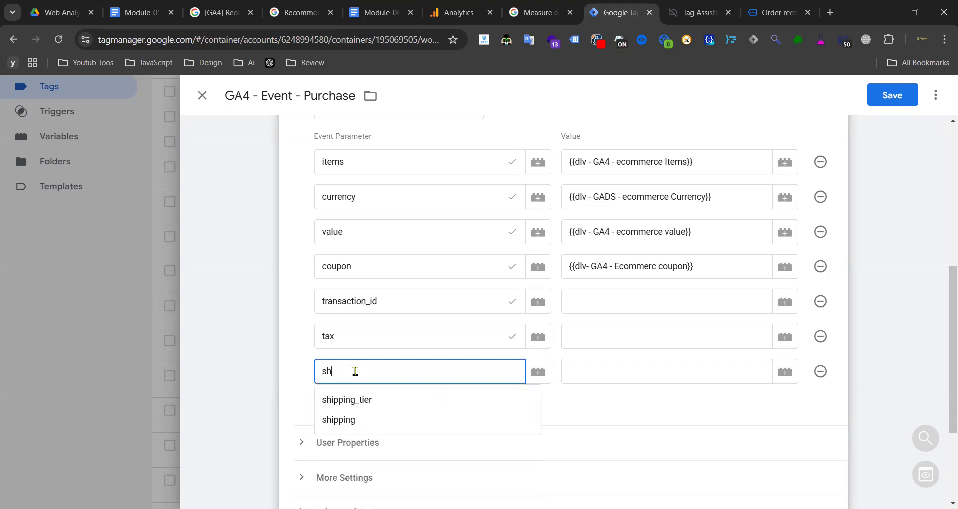
click(337, 420)
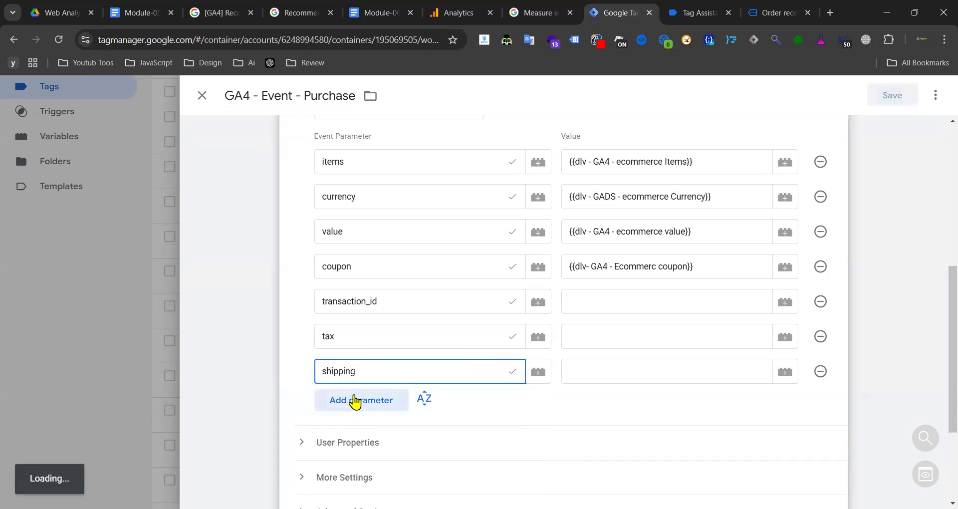
click(351, 404)
click(354, 408)
text(af)
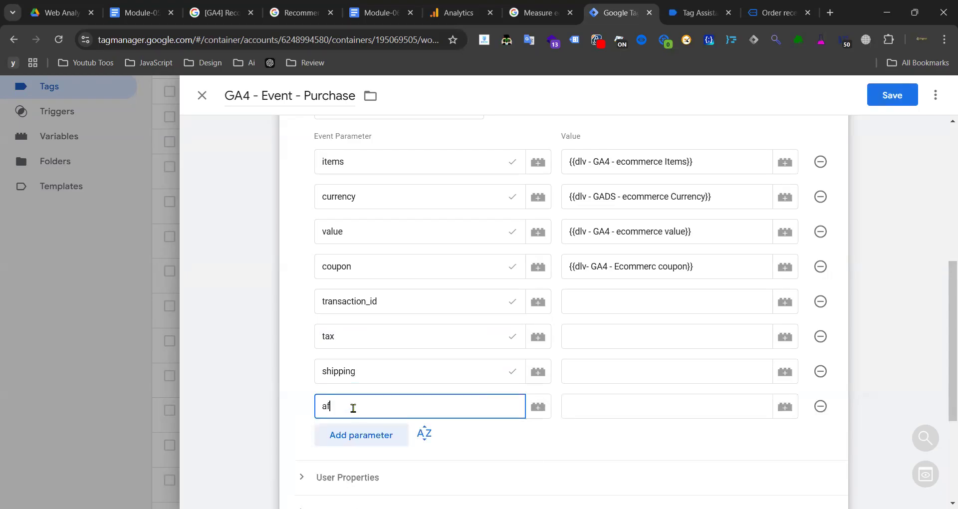
click(353, 408)
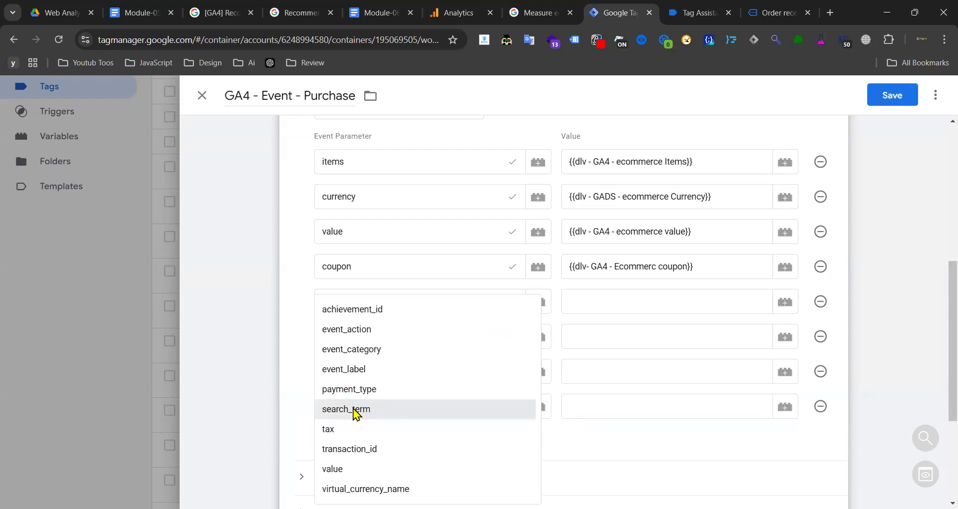
- Review the purchase event documentation's parameter list
click(318, 10)
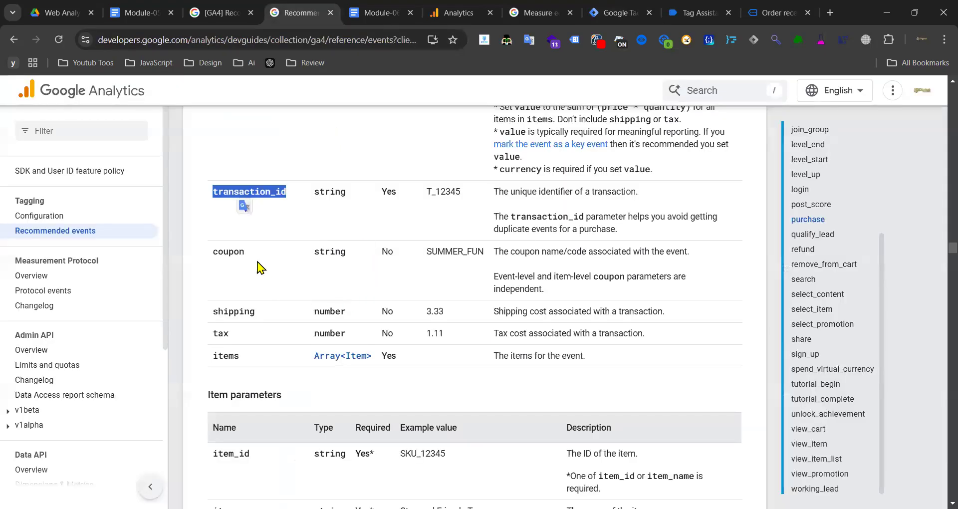
scroll(275, 272, up, 3)
scroll(294, 287, down, 3)
scroll(253, 327, down, 2)
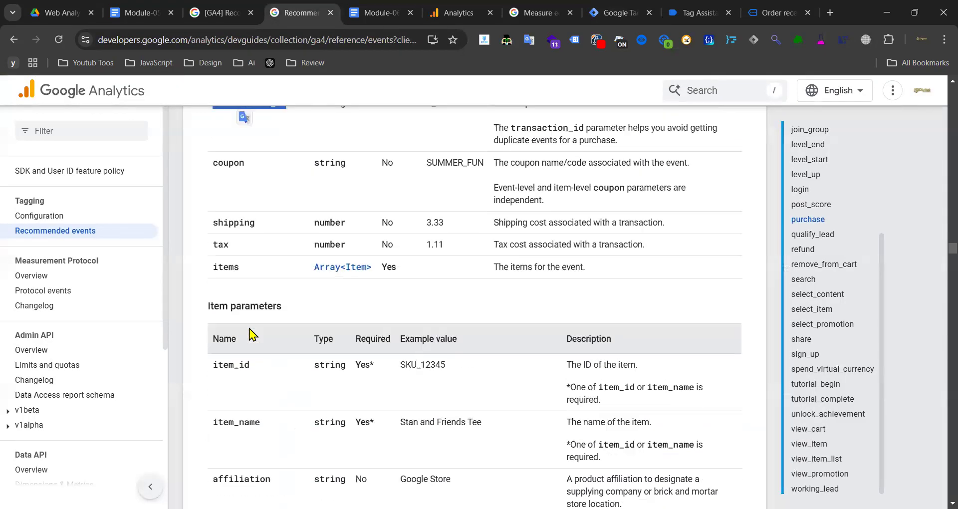
scroll(250, 319, up, 5)
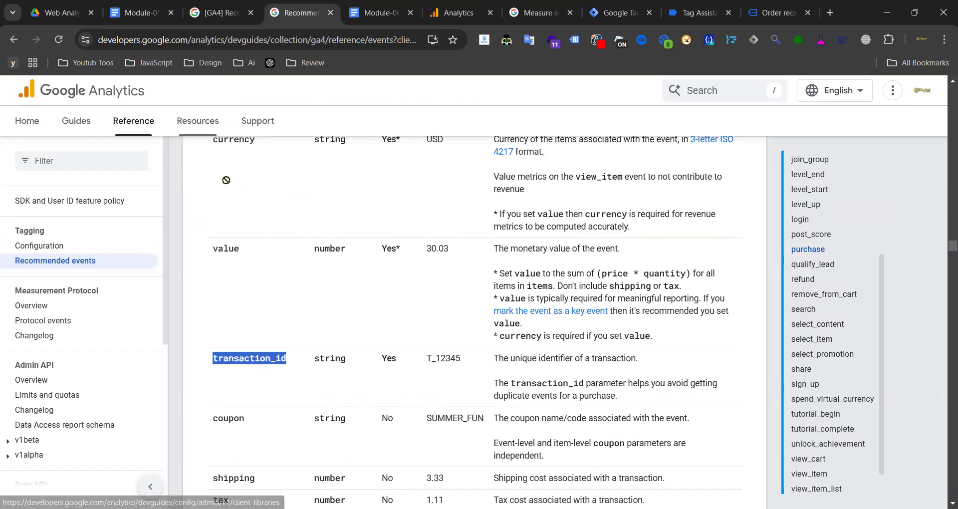
drag(223, 141, 242, 384)
scroll(278, 380, down, 1)
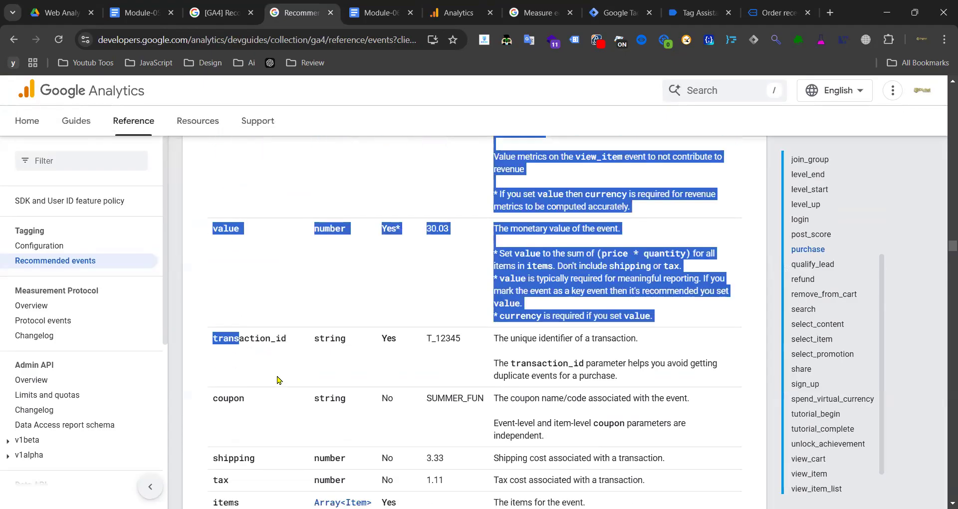
scroll(278, 380, down, 3)
click(241, 352)
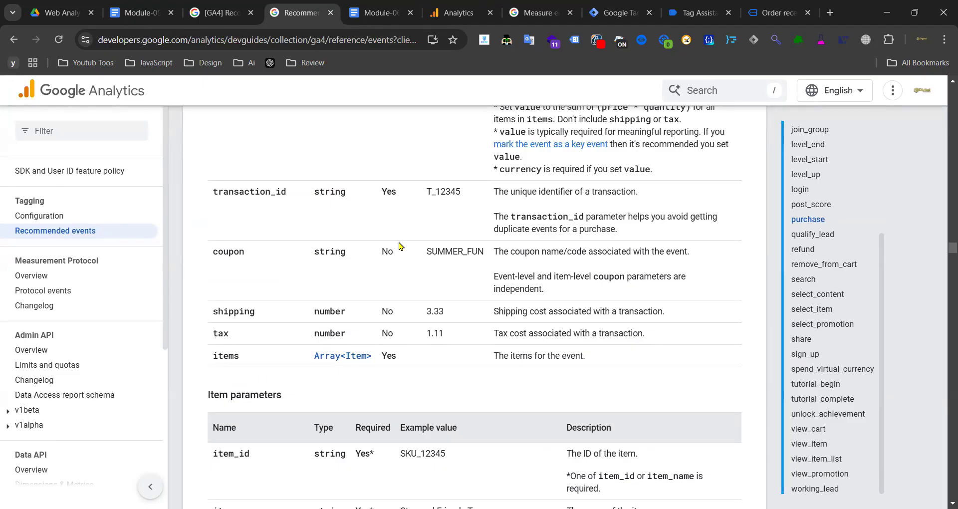
- Copy 'affiliation' from the Module-06 Docs event parameter notes for the purchase tag
scroll(342, 247, up, 3)
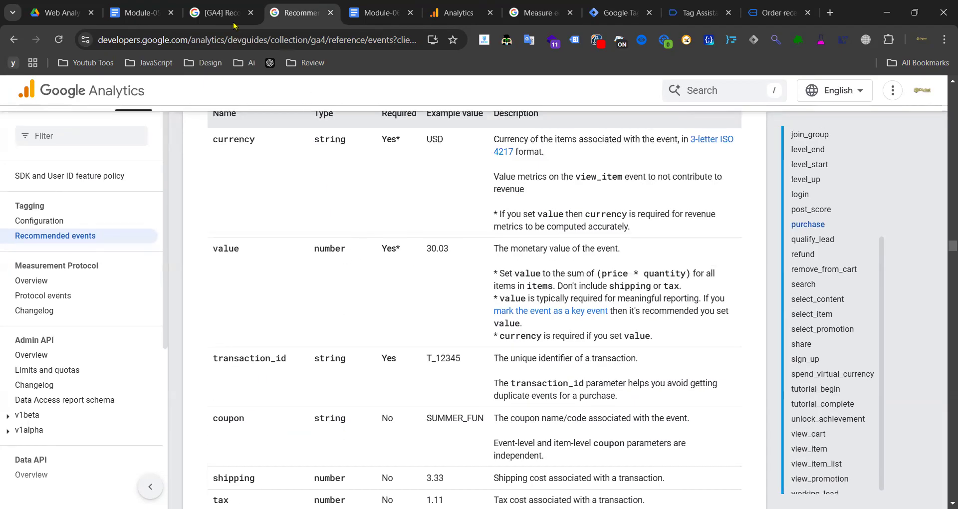
click(222, 13)
click(374, 12)
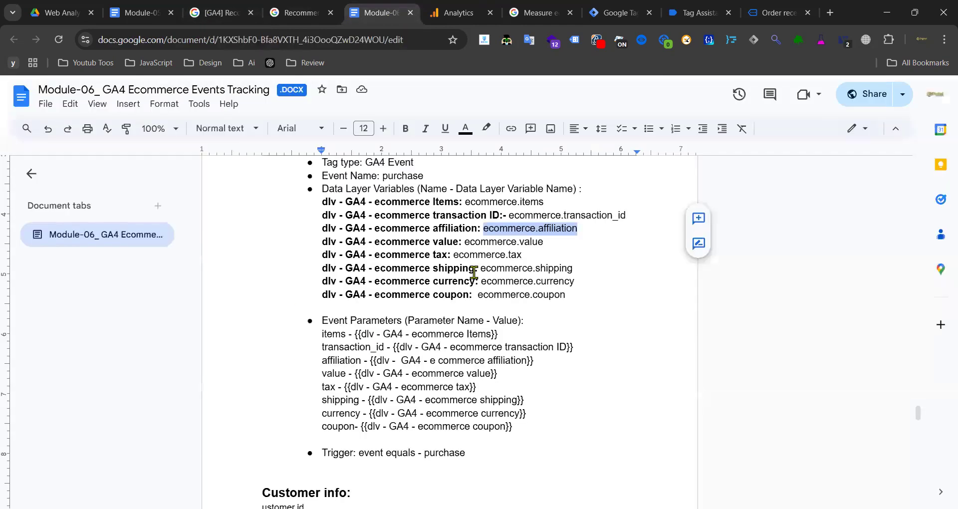
double_click(335, 360)
key(ctrl+c)
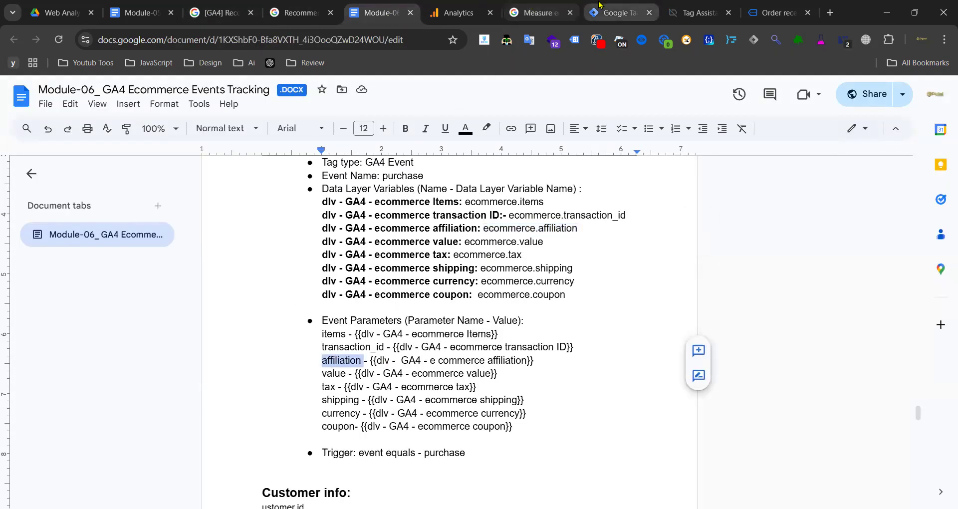
click(619, 12)
- Name the last parameter row affiliation and map transaction_id to the GA4 ecommerce transaction ID variable
click(570, 307)
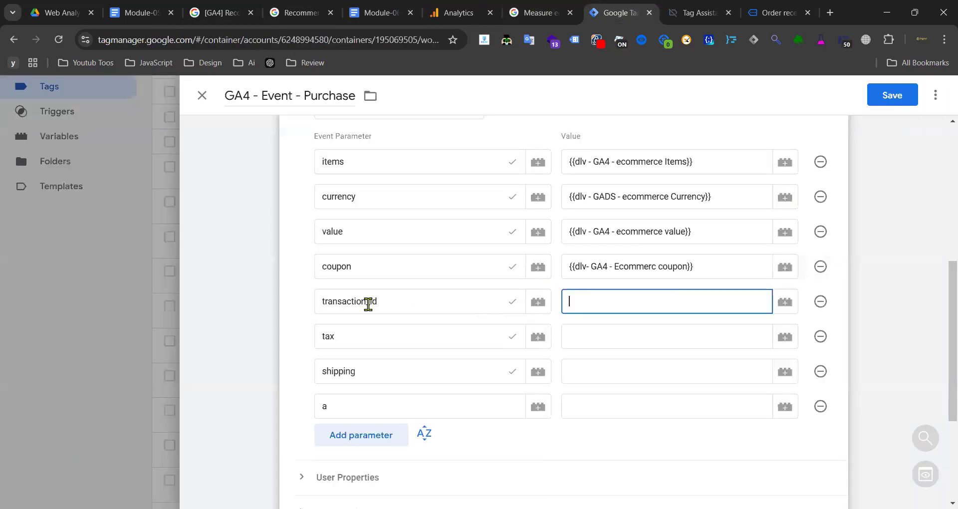
double_click(347, 409)
key(ctrl+v)
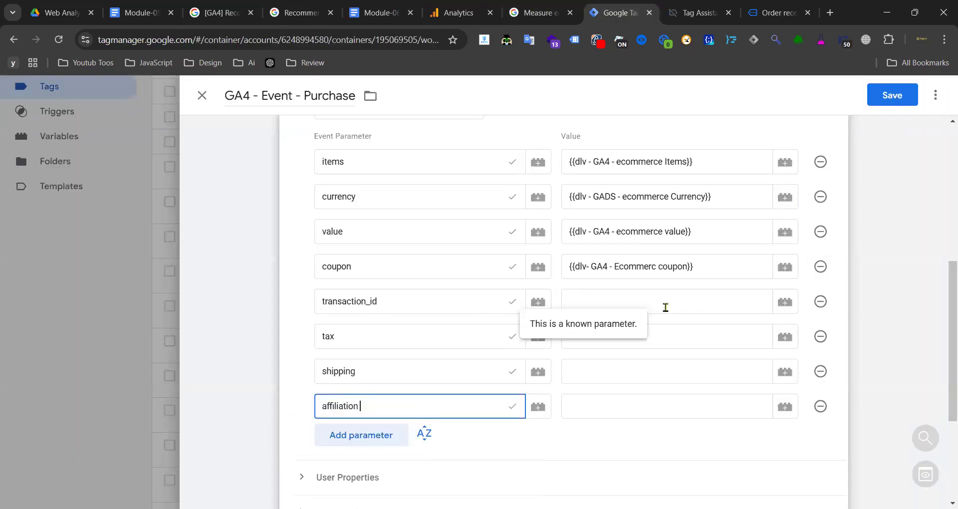
click(679, 298)
text({{id)
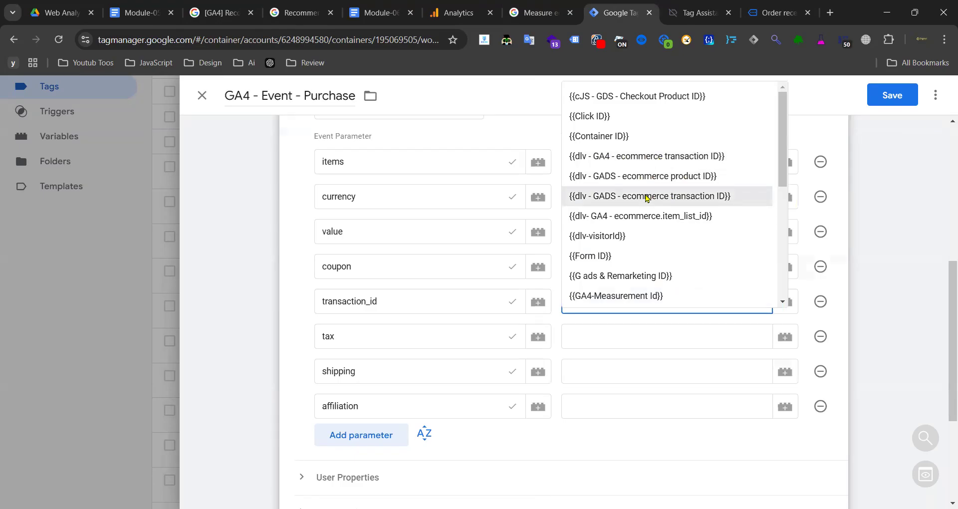
click(648, 155)
- Map tax and shipping to the ecommerce.tax and ecommerce.shipping data layer variables
click(596, 335)
text({{Ga4)
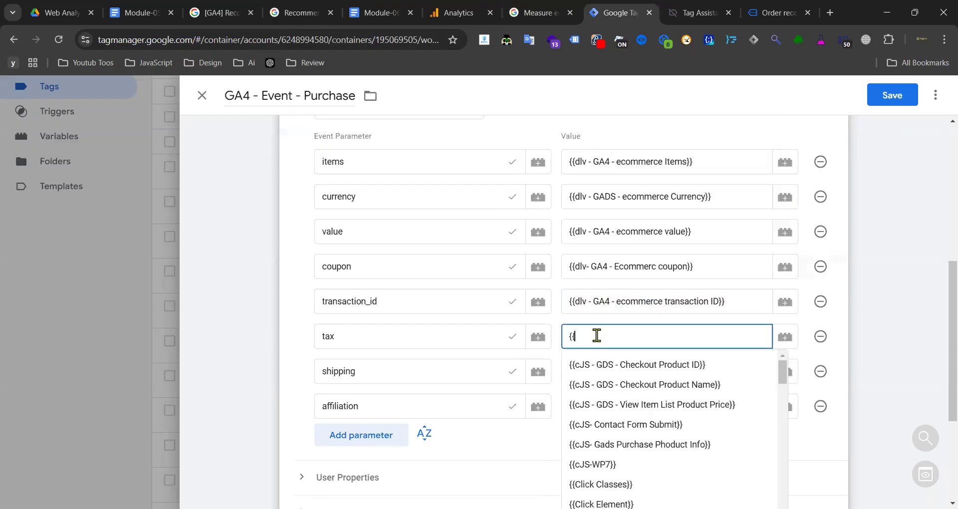
text( t)
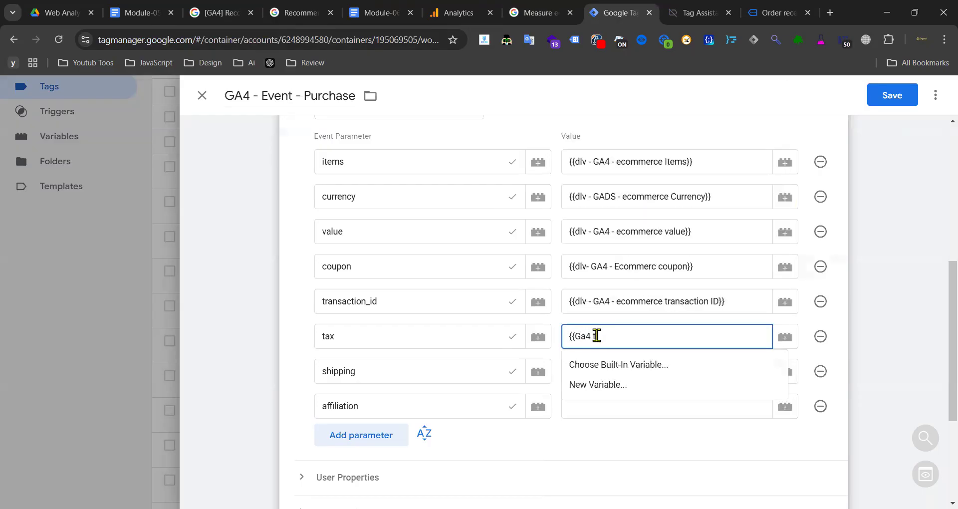
key(BackSpace)
key(BackSpace)
key(BackSpace)
key(BackSpace)
key(BackSpace)
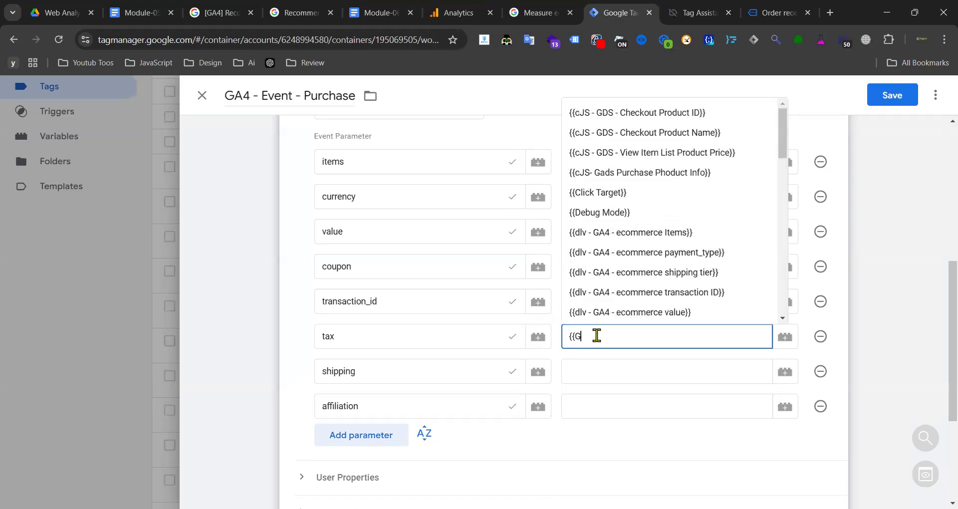
text(tax)
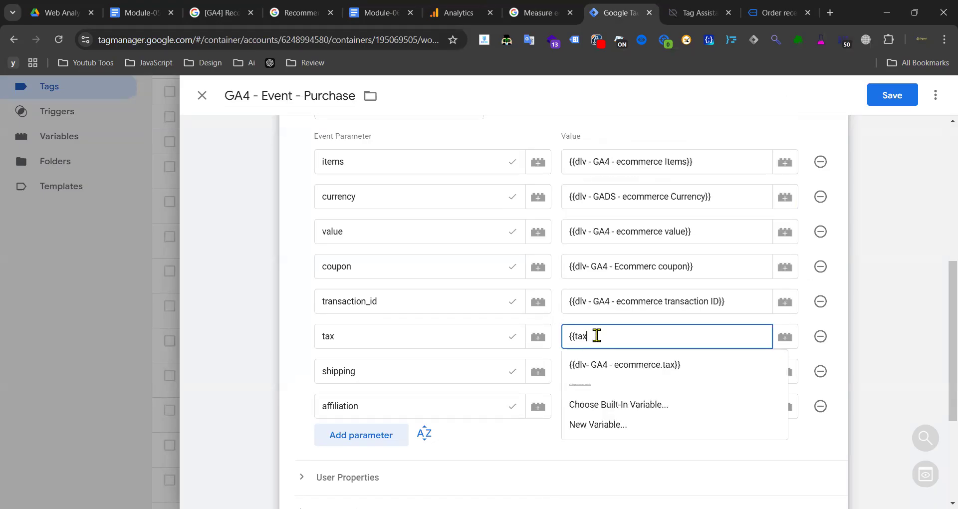
click(618, 364)
click(616, 365)
text({{ship)
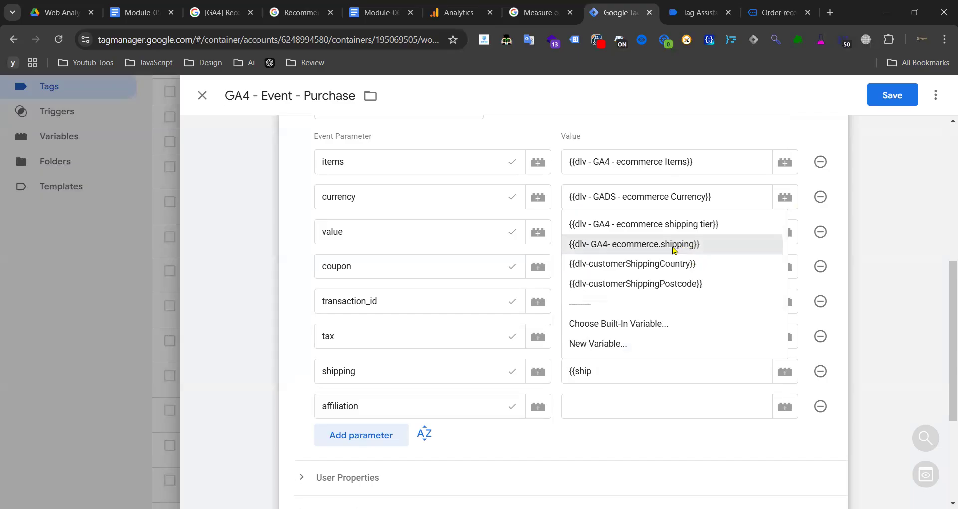
click(672, 248)
- Map affiliation to the ecommerce.affiliation data layer variable
click(587, 407)
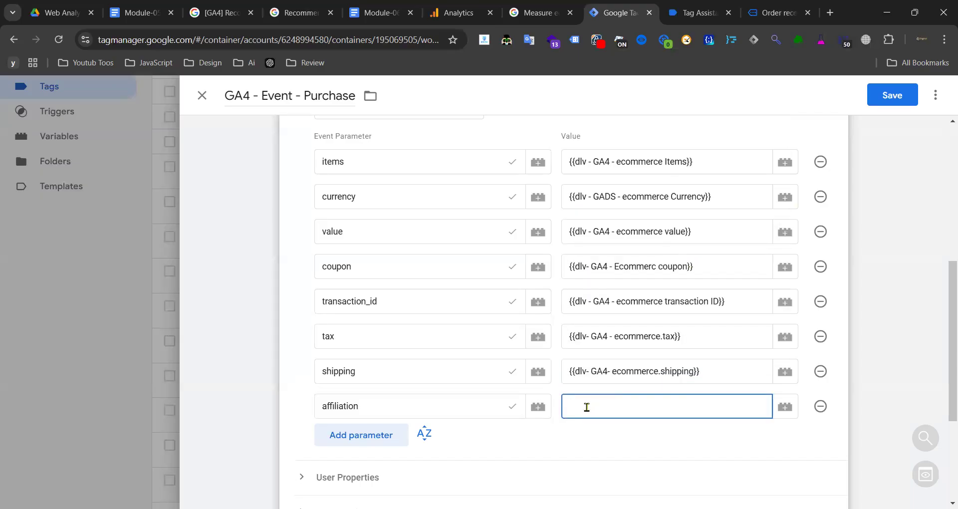
text({{aff)
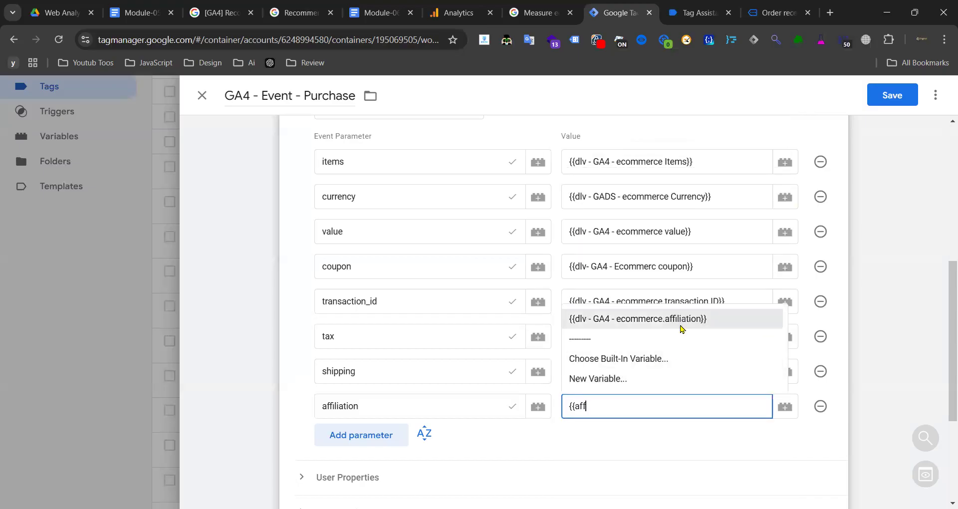
click(679, 320)
scroll(526, 276, down, 2)
scroll(499, 310, down, 2)
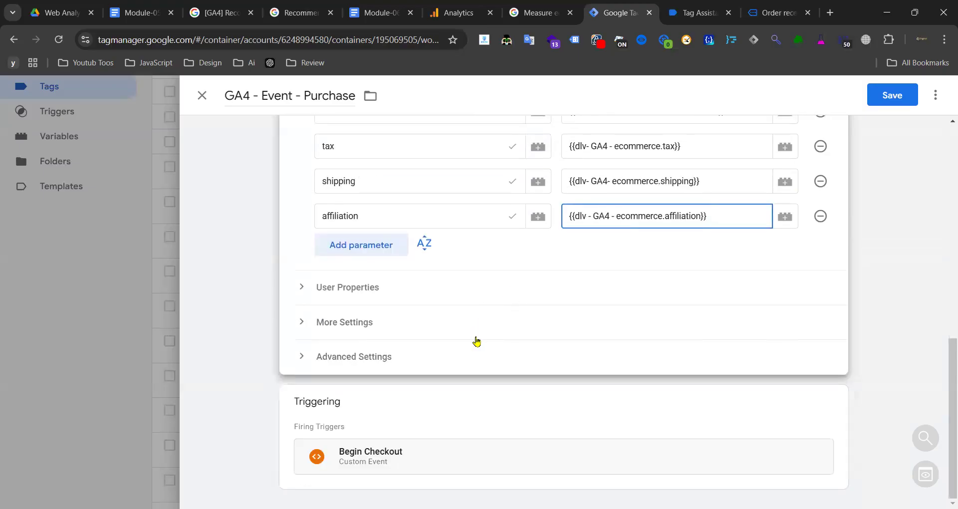
click(491, 414)
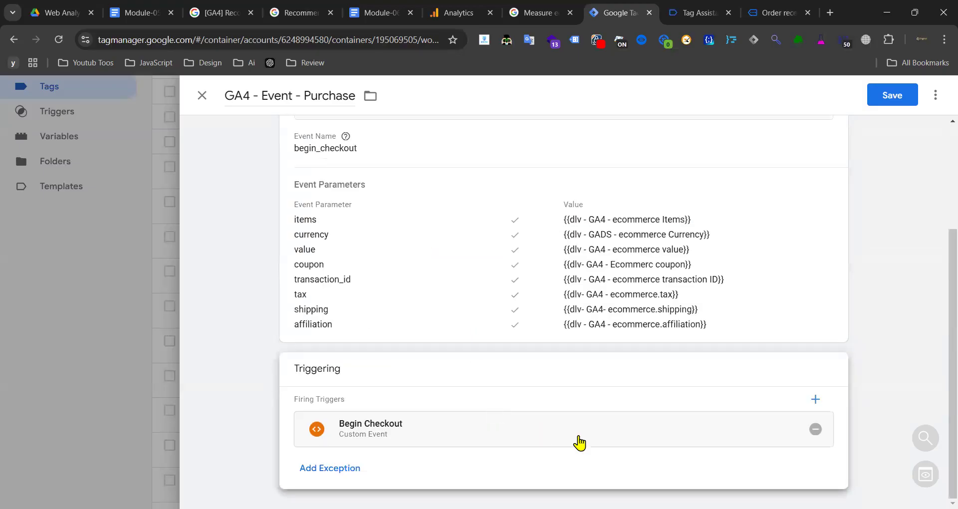
- Replace the tag's Begin Checkout trigger with the Purchase trigger
click(815, 429)
click(744, 424)
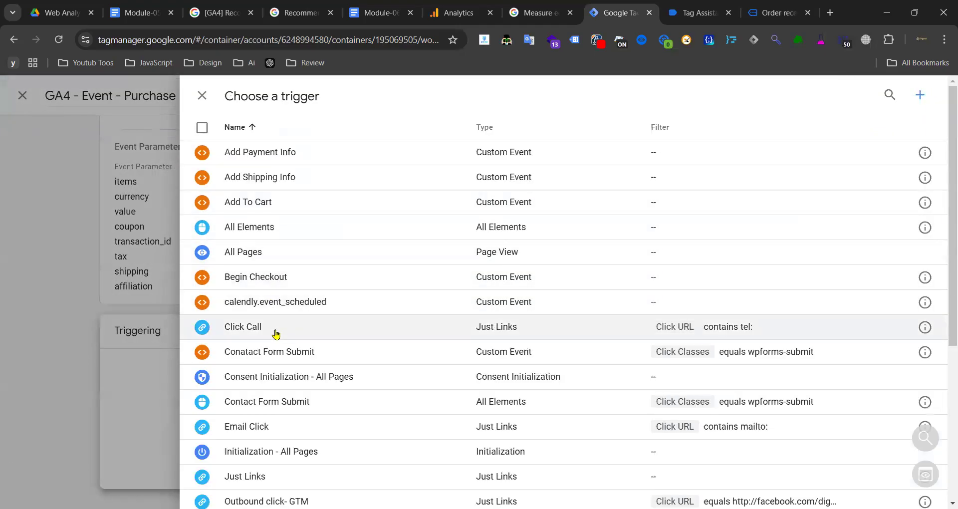
scroll(271, 324, down, 3)
click(270, 386)
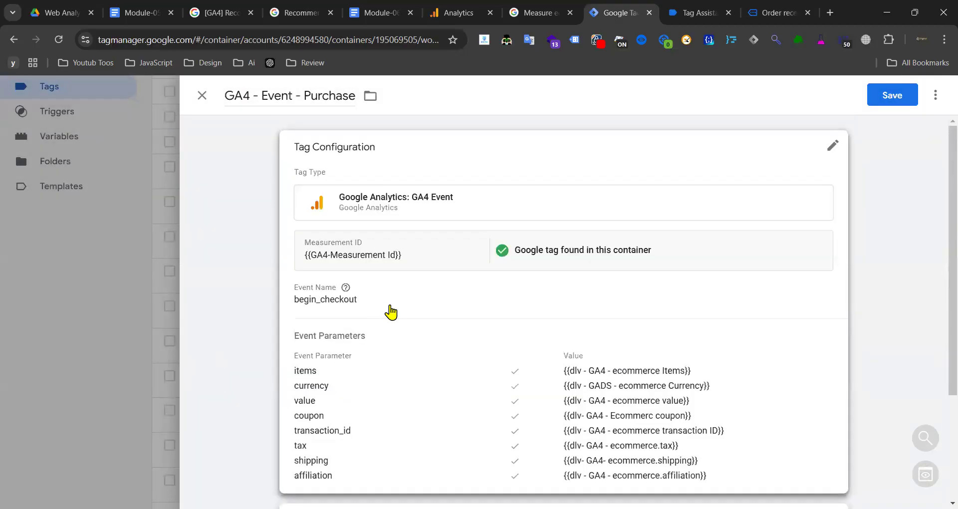
click(325, 308)
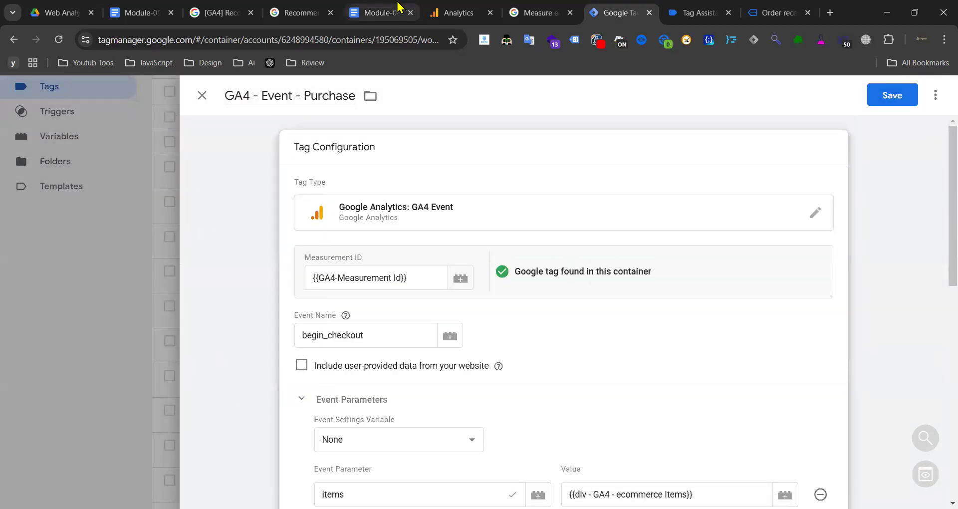
- Change the event name from begin_checkout to purchase, checked against the reference, and save
click(381, 11)
click(297, 11)
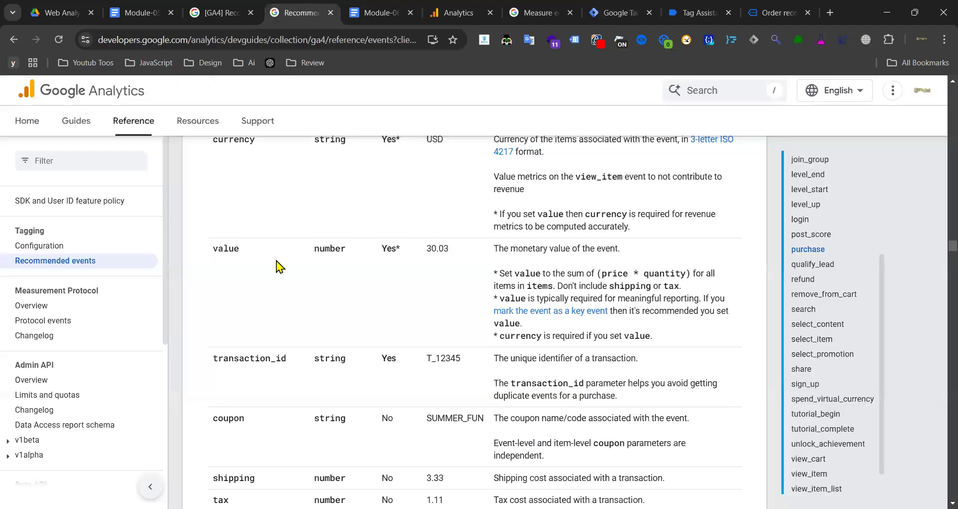
scroll(299, 268, up, 6)
double_click(240, 341)
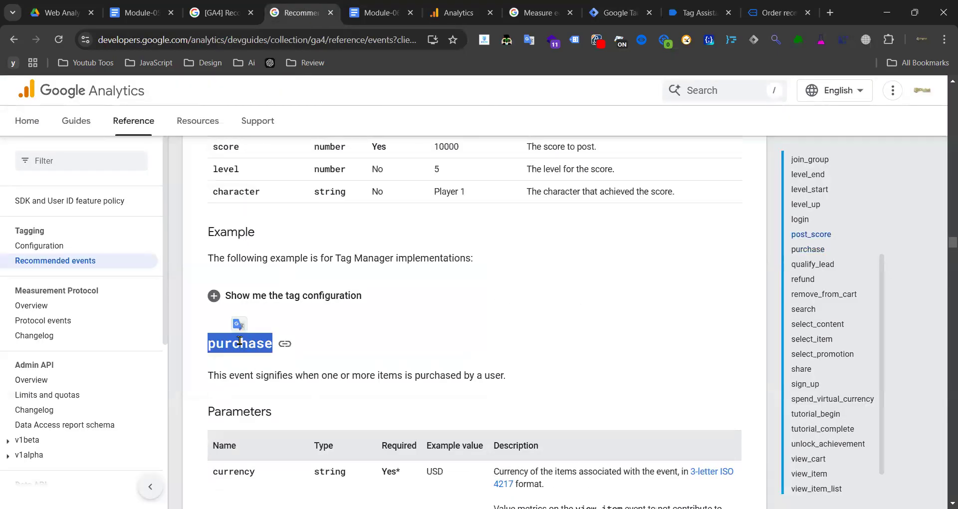
click(620, 13)
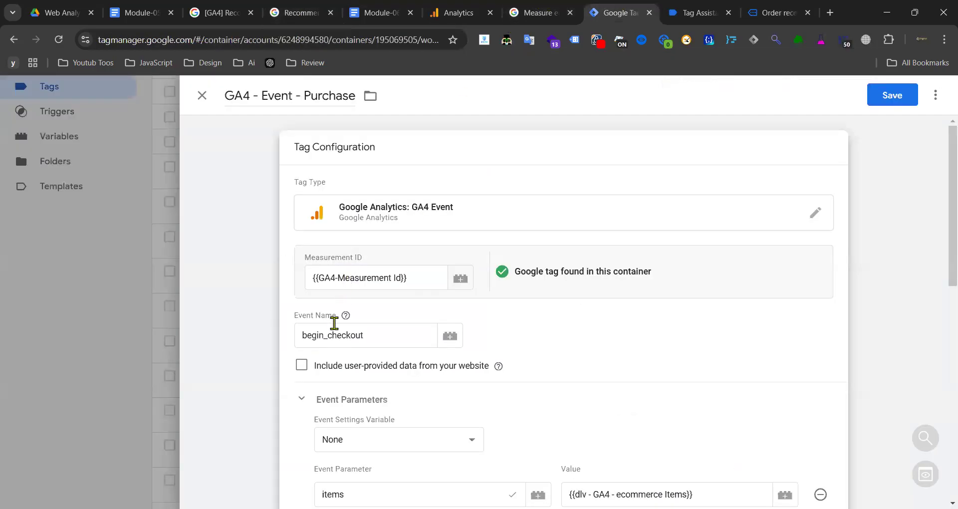
double_click(328, 337)
text(purchase)
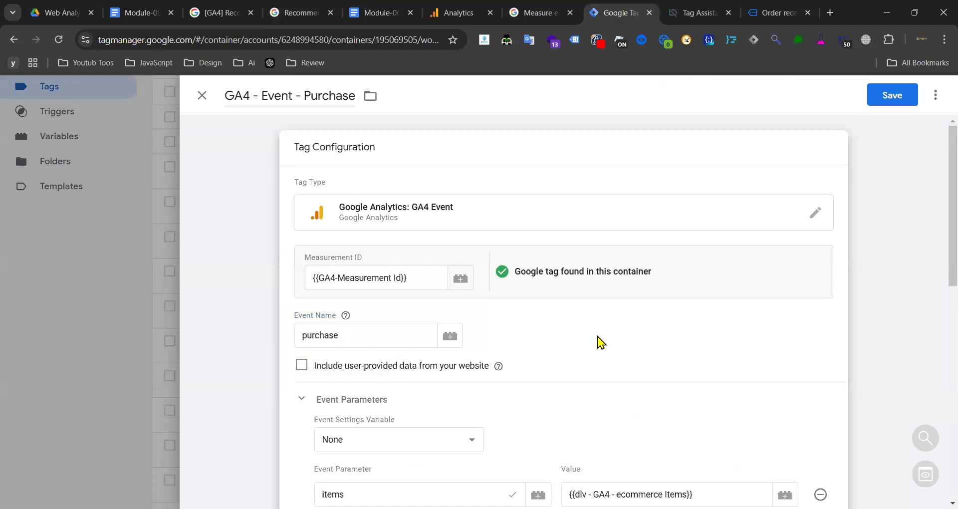
click(892, 95)
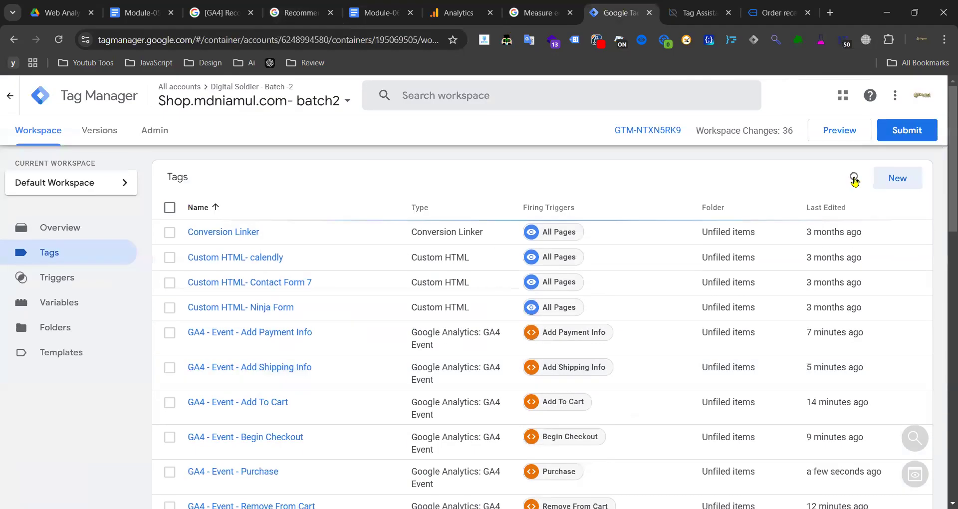
- Publish the workspace changes as Version 10 without a description and return to the workspace
click(907, 131)
click(911, 97)
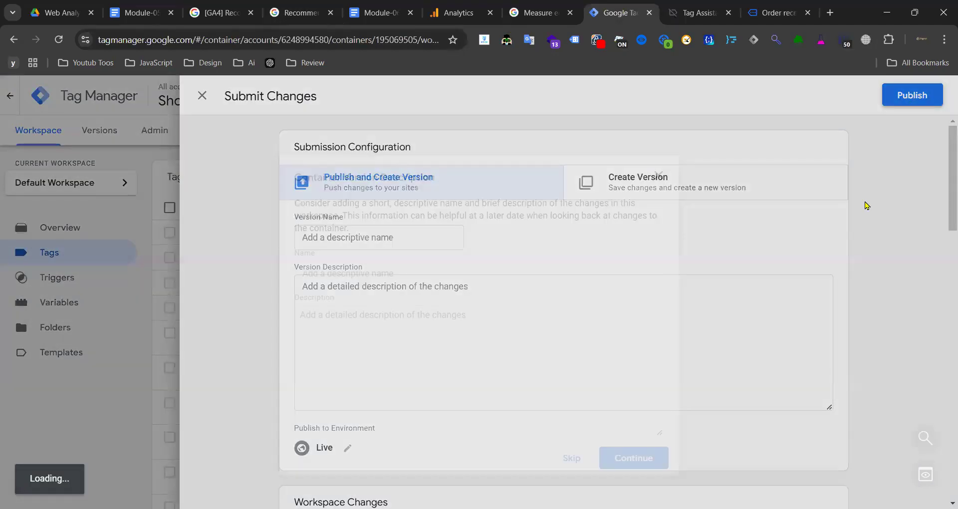
click(637, 457)
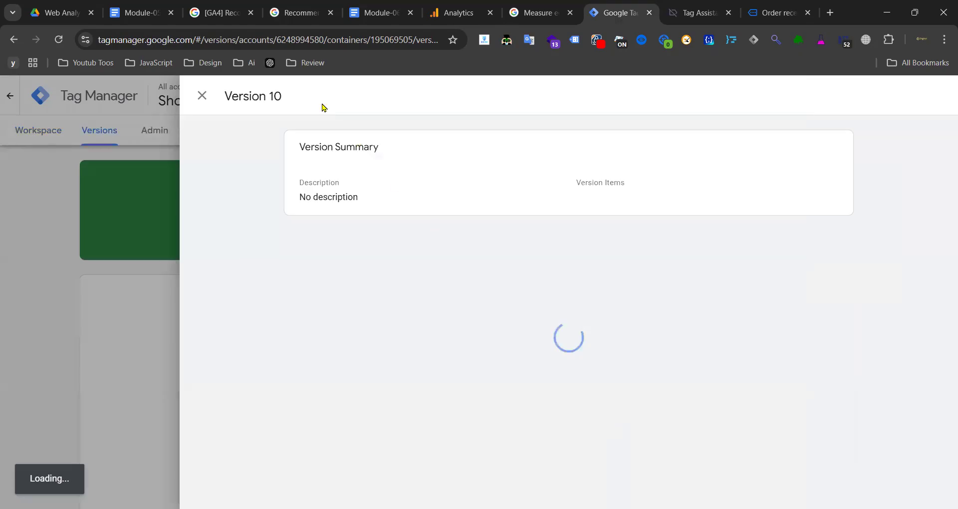
click(201, 96)
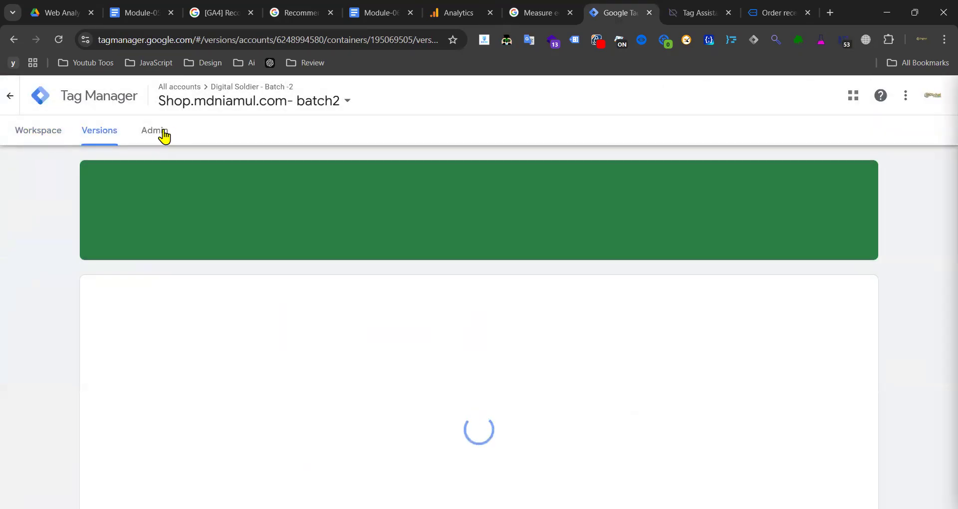
click(29, 138)
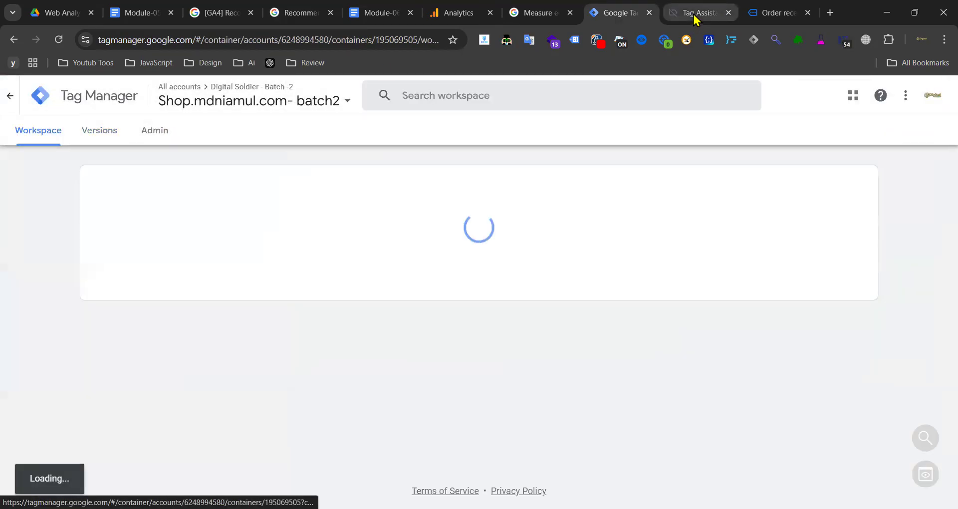
click(693, 13)
- Collapse and move the Tag Assistant badge, then close the Order received tab
click(778, 13)
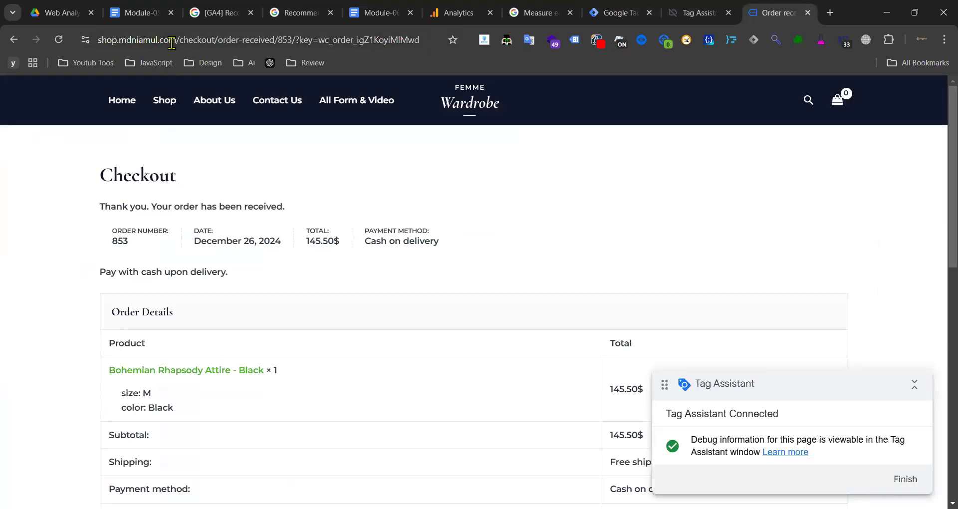
drag(180, 41, 92, 42)
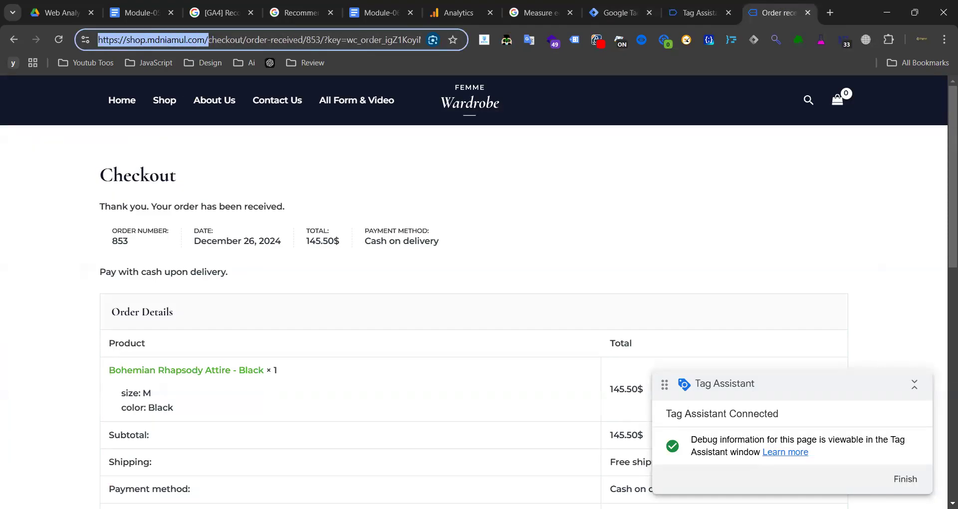
key(alt+Tab)
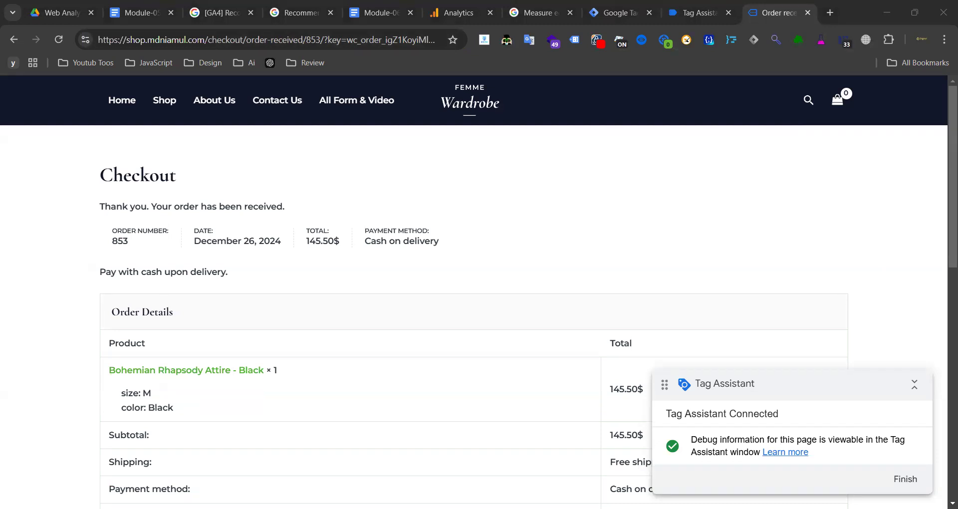
click(358, 305)
scroll(358, 305, down, 4)
scroll(358, 305, up, 4)
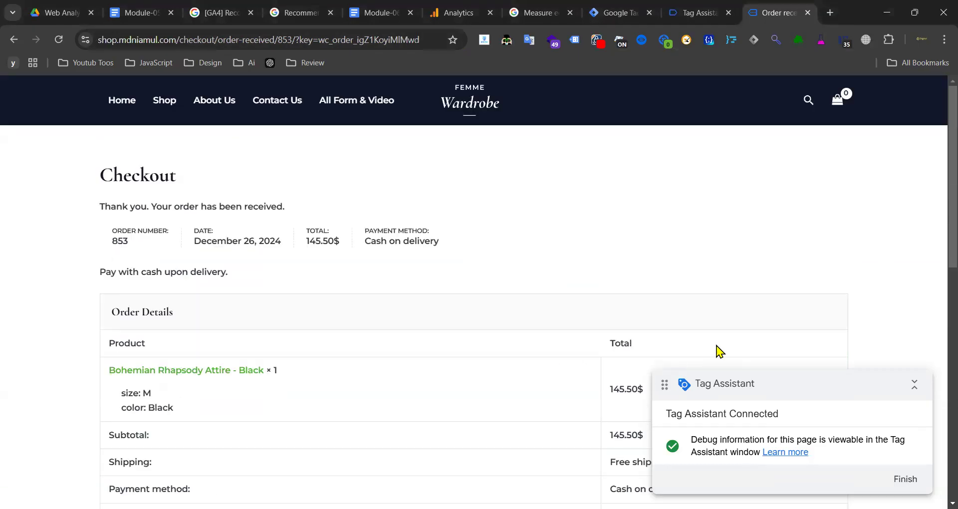
click(916, 383)
drag(826, 382, 778, 242)
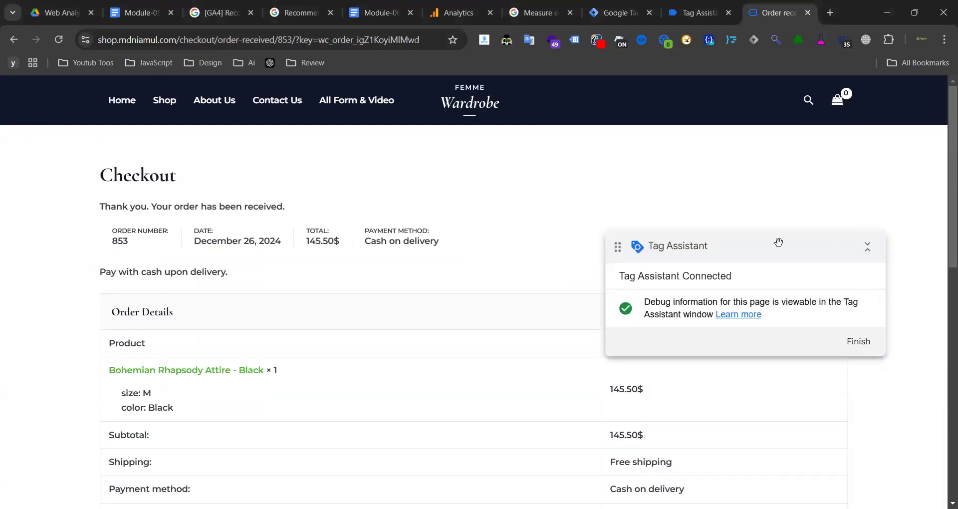
click(806, 13)
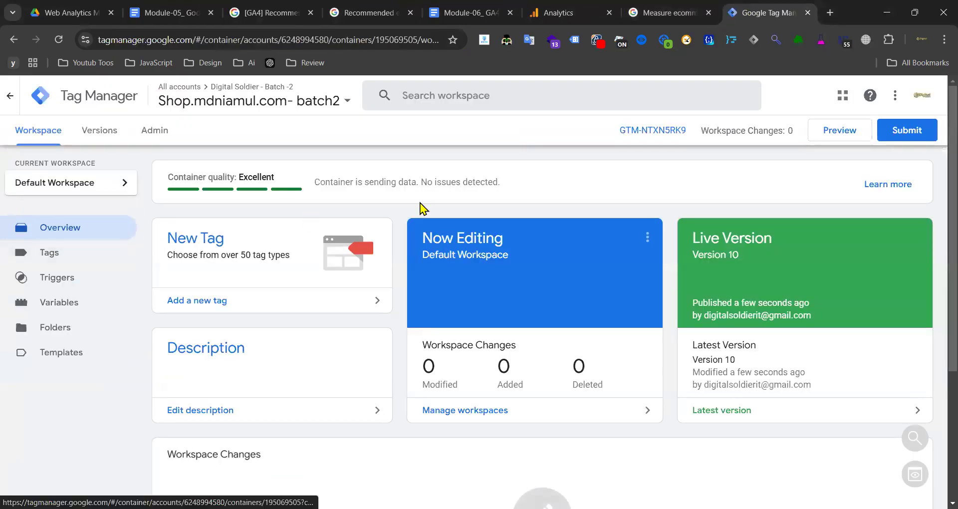
- Open GA4 DebugView and start a new GTM preview session connected to the shop
click(564, 12)
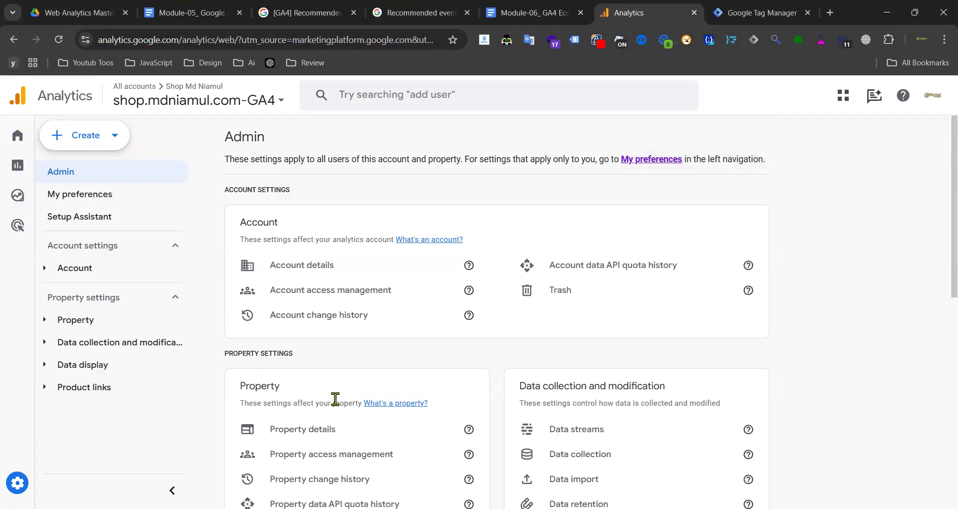
scroll(276, 405, down, 6)
scroll(282, 417, down, 4)
click(271, 418)
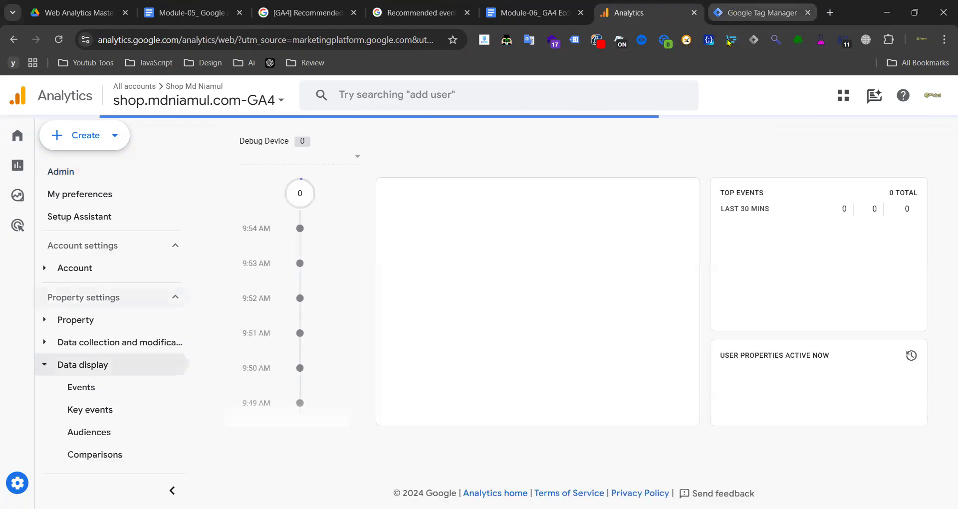
click(758, 12)
click(821, 133)
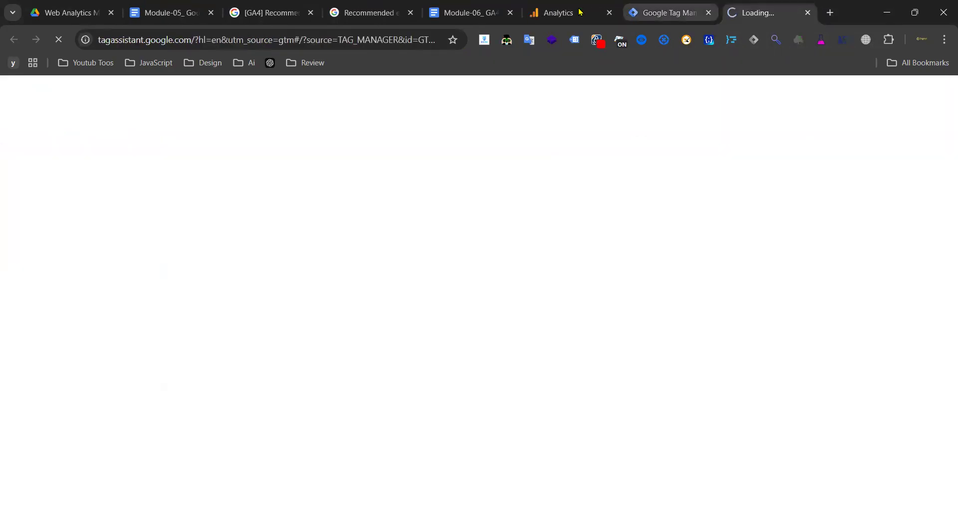
click(581, 12)
click(358, 157)
click(750, 15)
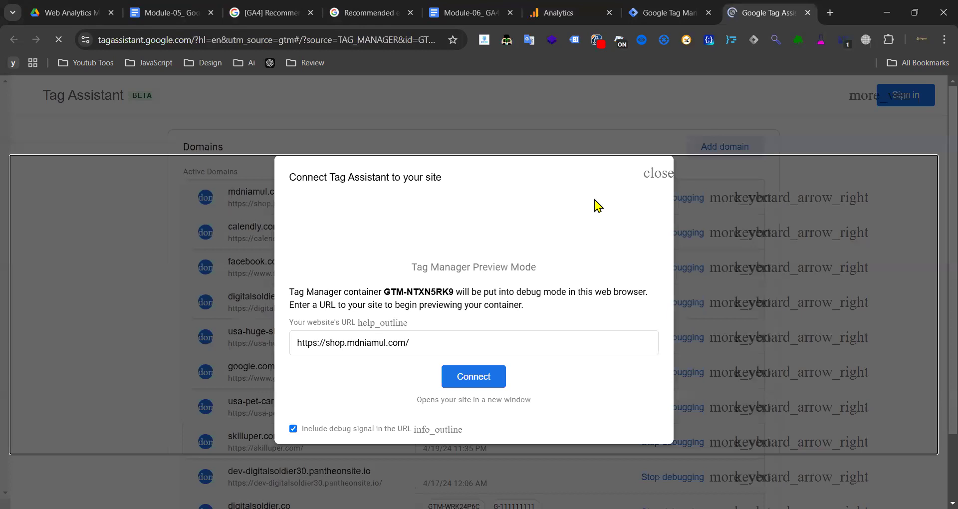
click(482, 383)
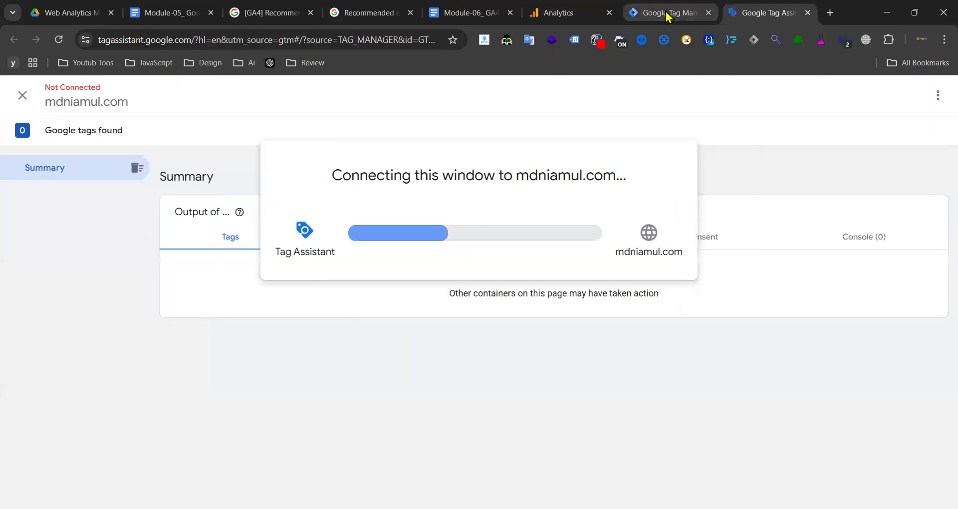
- Reorder the shop and Analytics tabs, recheck DebugView devices and read the connection message
click(667, 16)
click(562, 10)
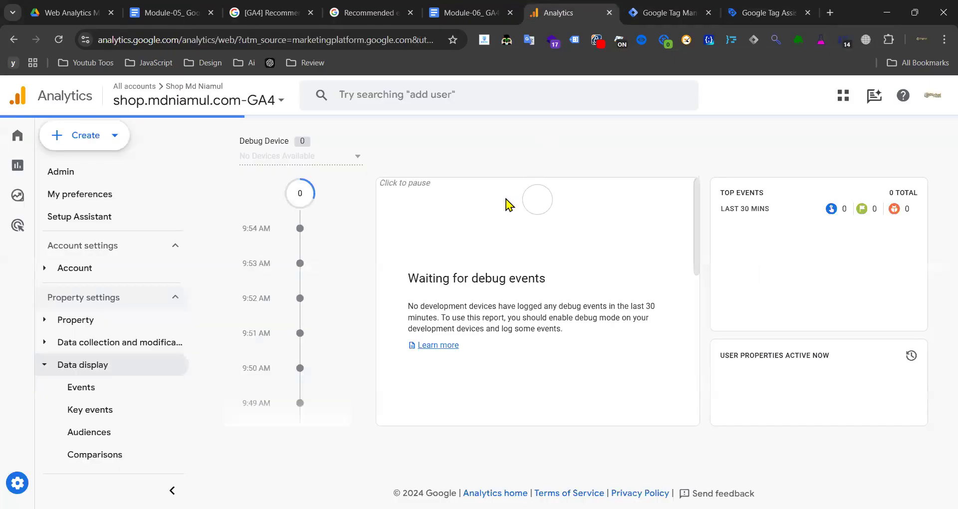
drag(597, 14, 758, 6)
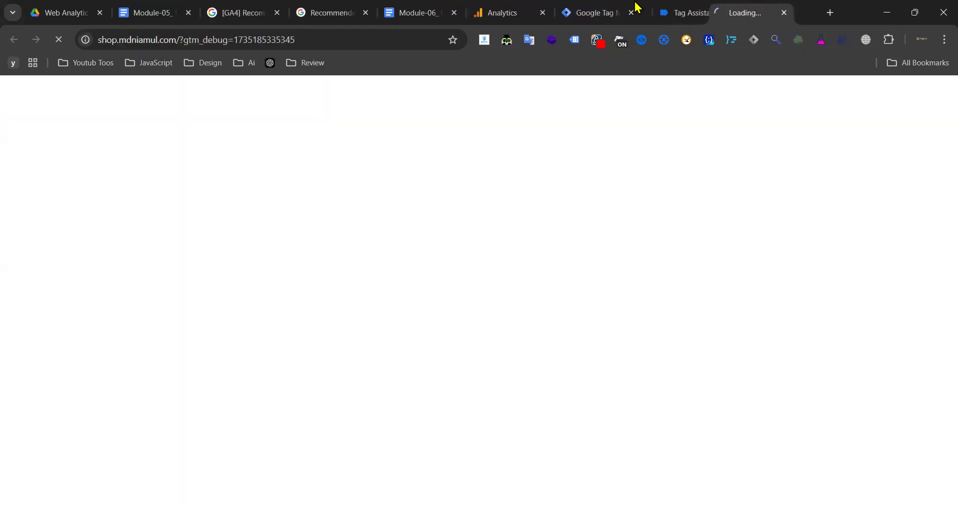
drag(516, 13, 585, 26)
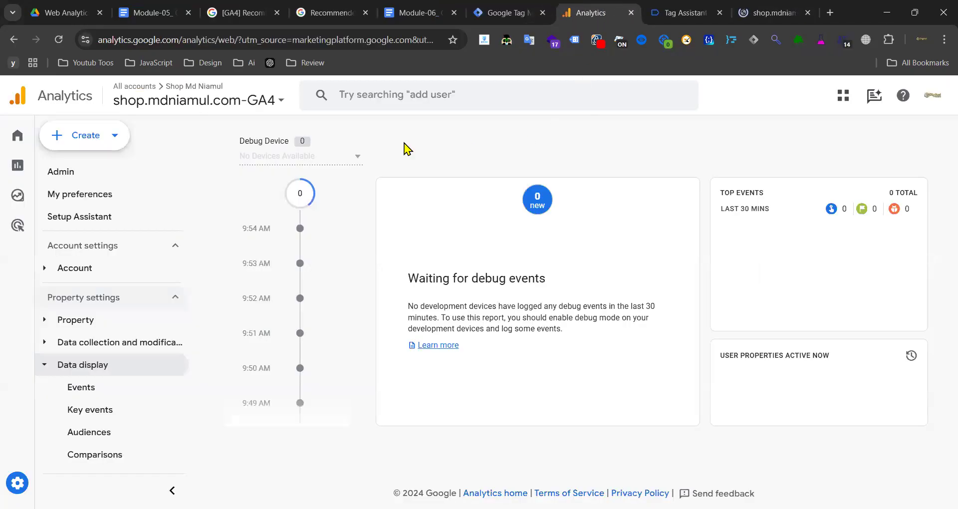
click(359, 158)
click(771, 12)
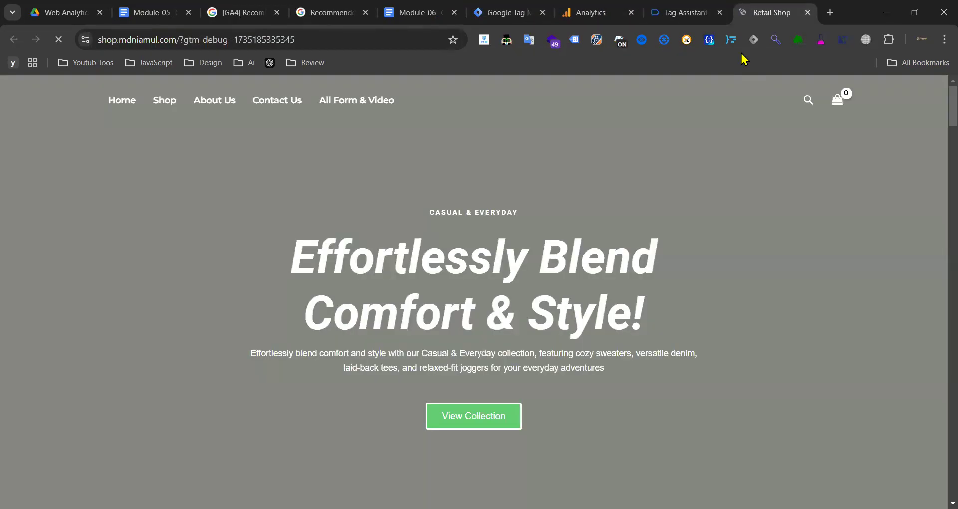
scroll(566, 179, down, 10)
scroll(588, 172, up, 10)
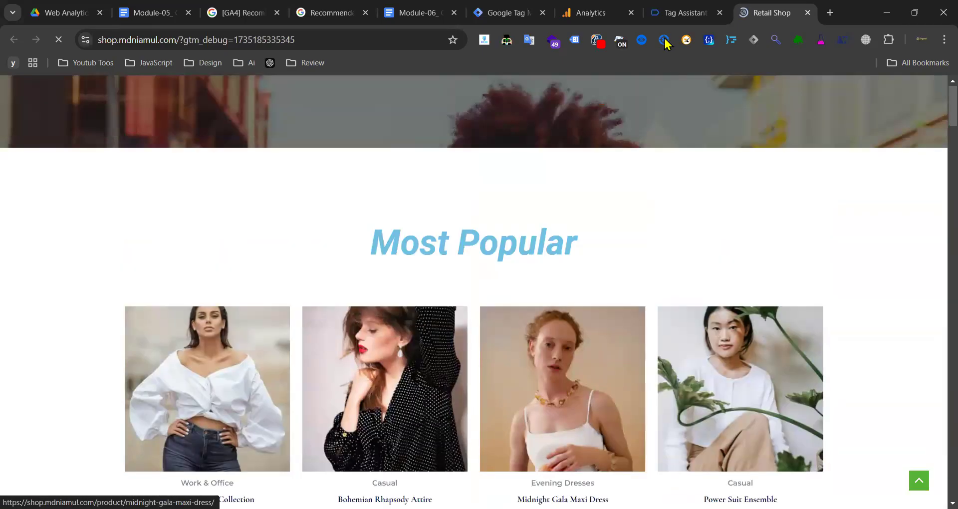
click(678, 15)
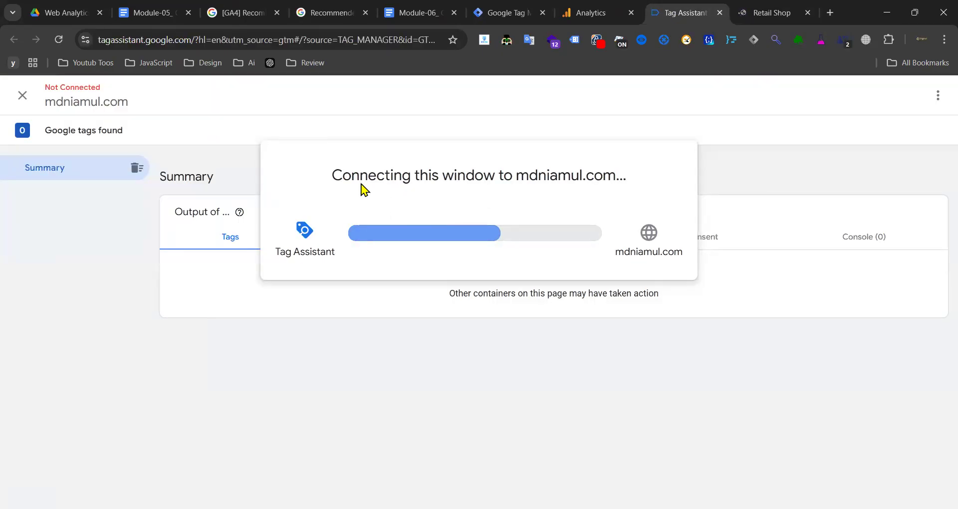
drag(329, 181, 617, 181)
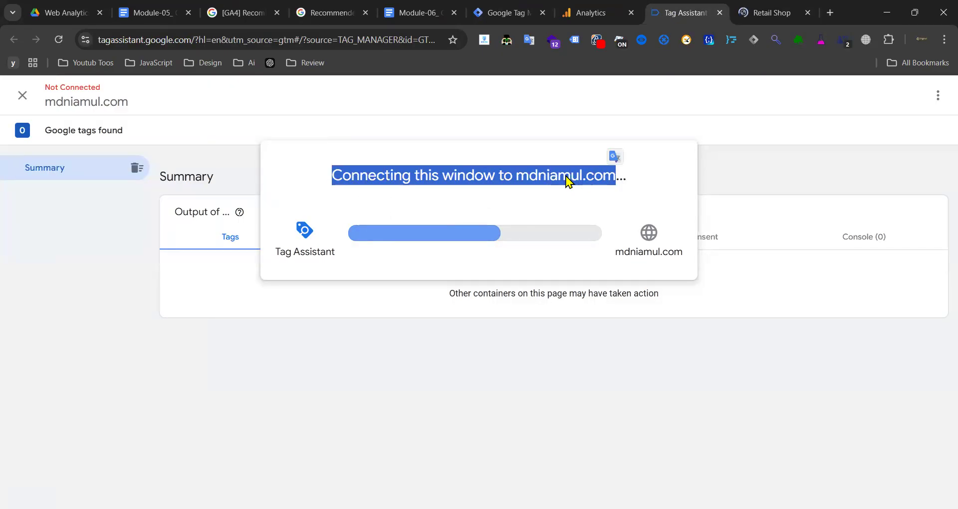
double_click(425, 190)
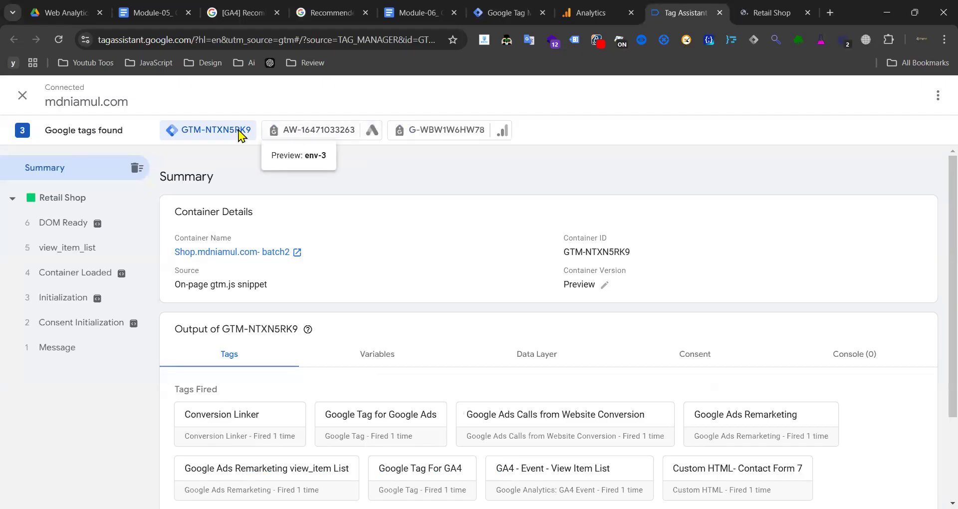
- Inspect the Google Ads and GA4 tag details and the view_item_list event's data layer
click(303, 134)
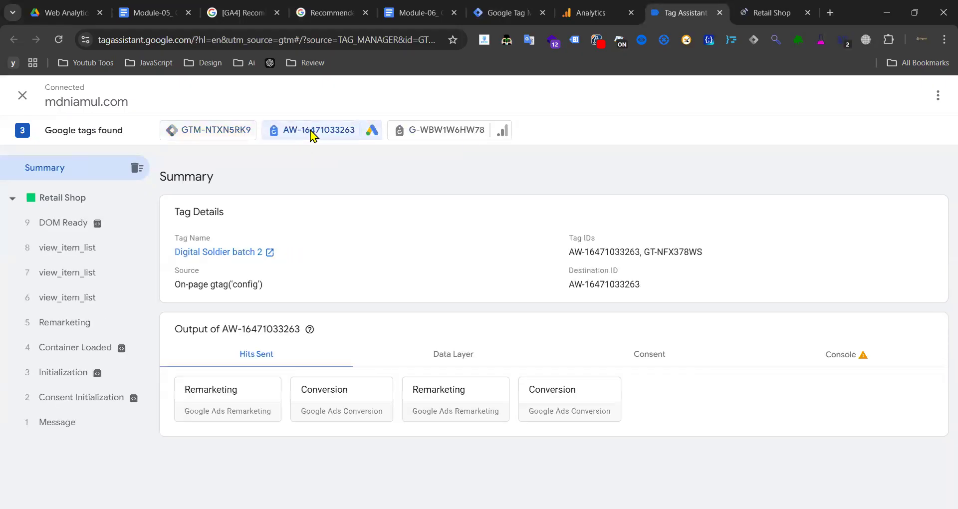
click(474, 137)
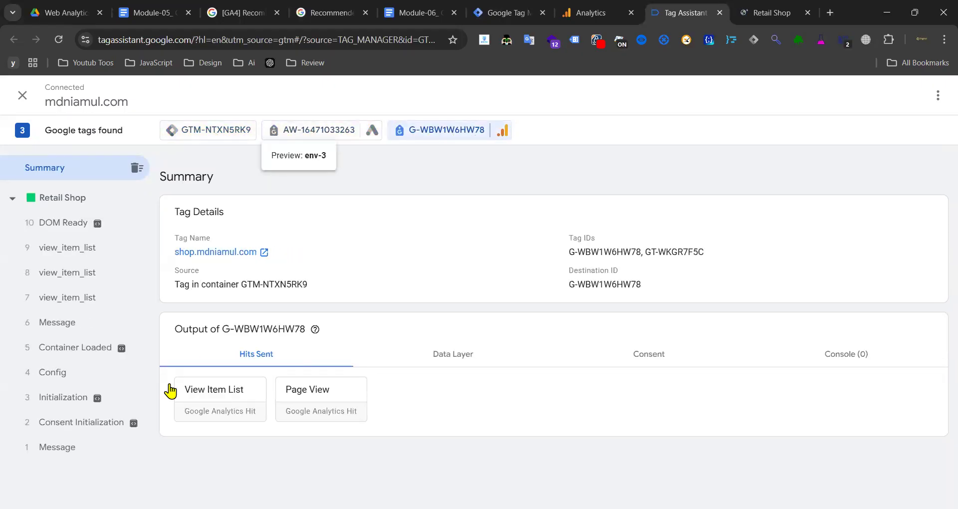
click(222, 142)
click(478, 138)
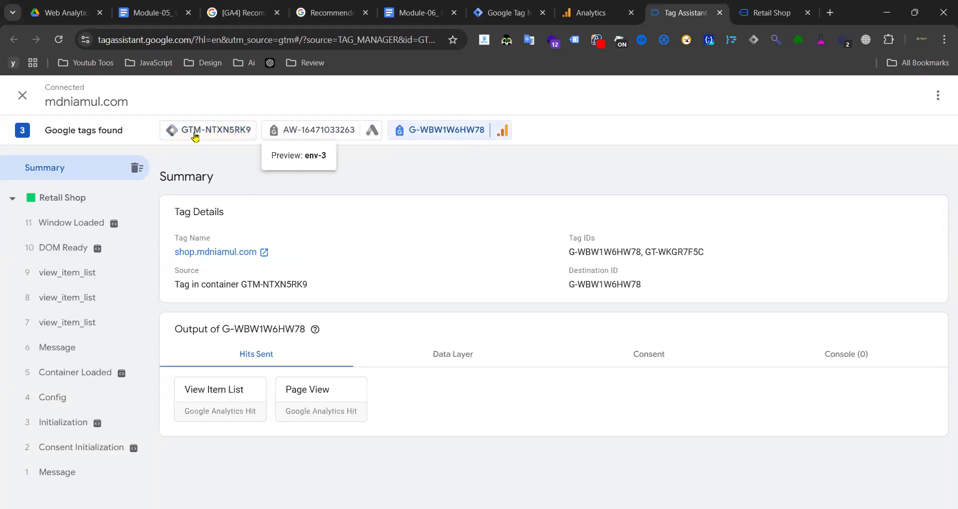
click(196, 138)
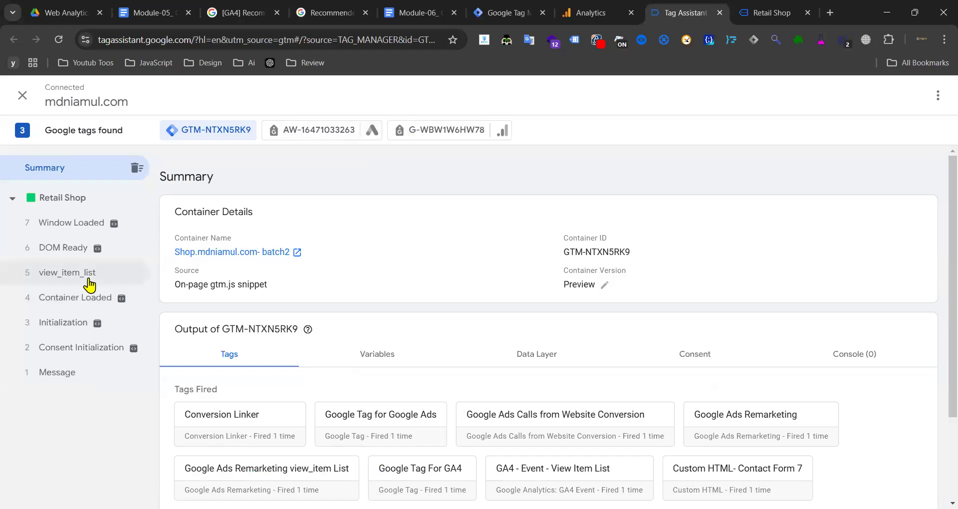
click(94, 283)
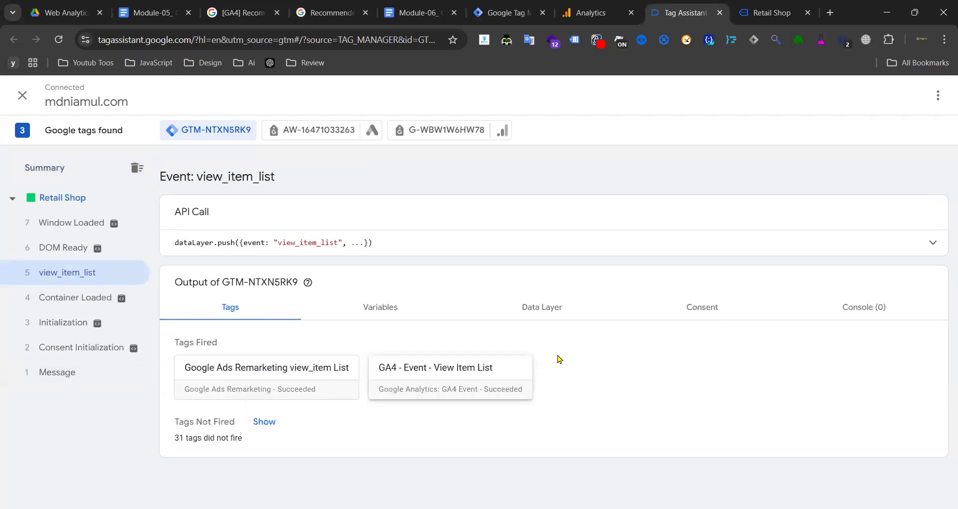
click(536, 312)
click(228, 311)
click(322, 130)
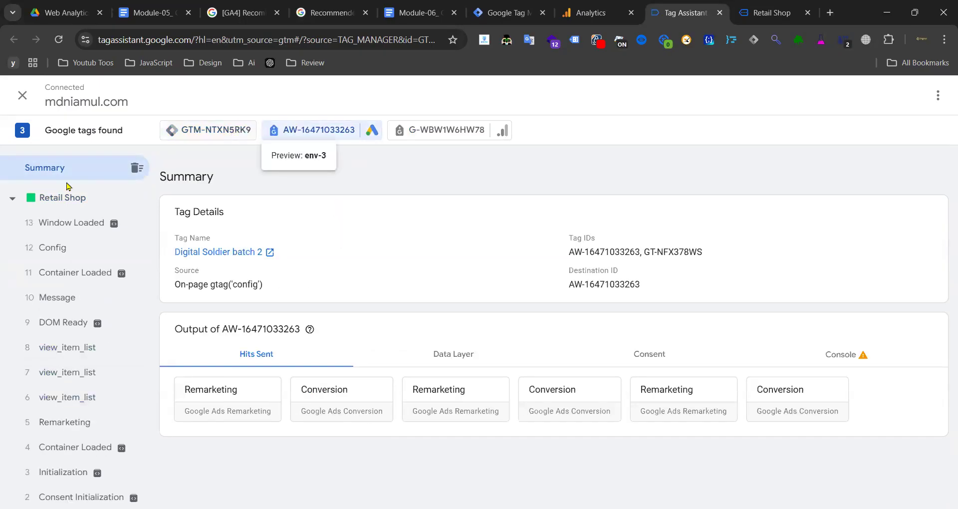
click(235, 131)
click(68, 274)
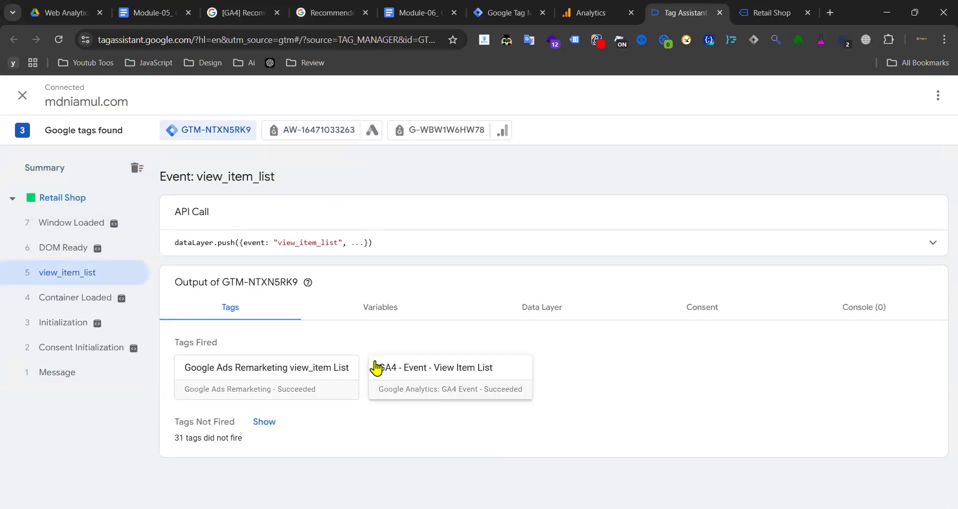
click(387, 312)
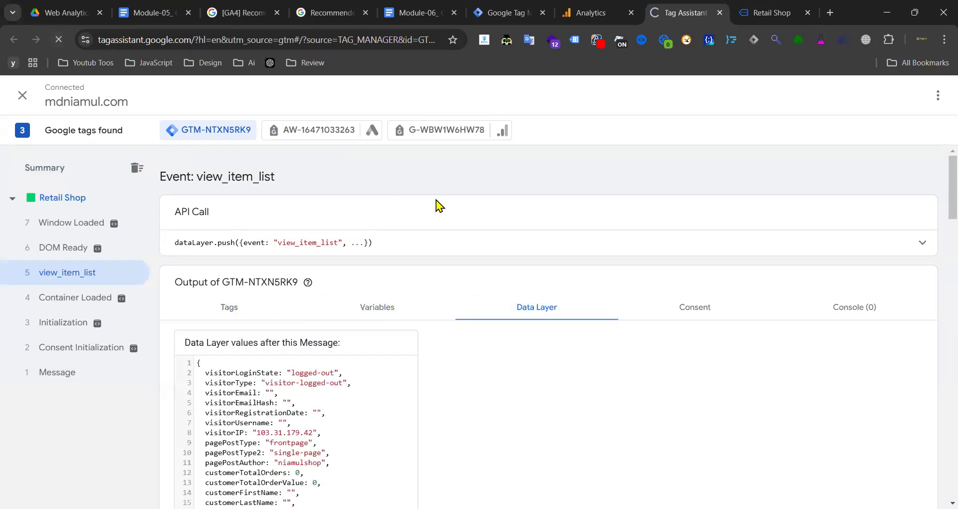
- Check DebugView for debug devices, then reconnect Tag Assistant to the shop site
click(598, 11)
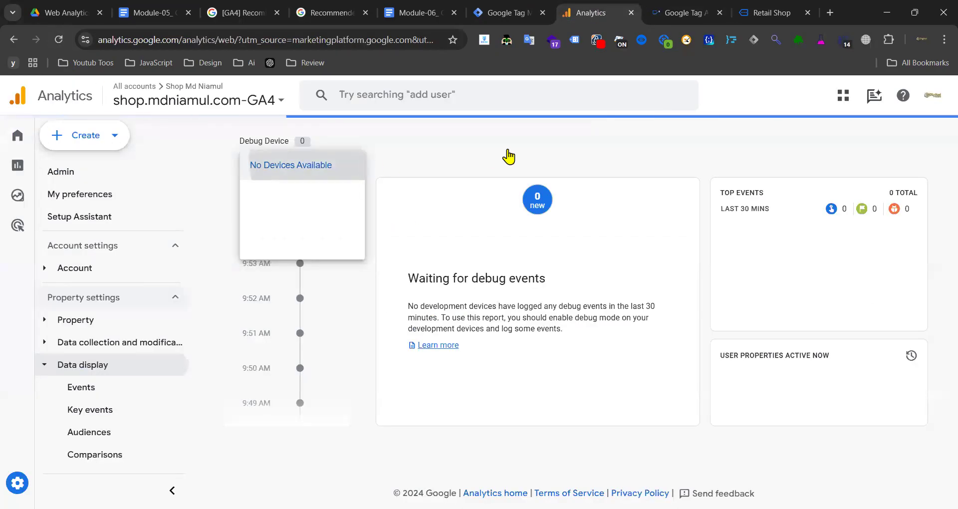
click(346, 160)
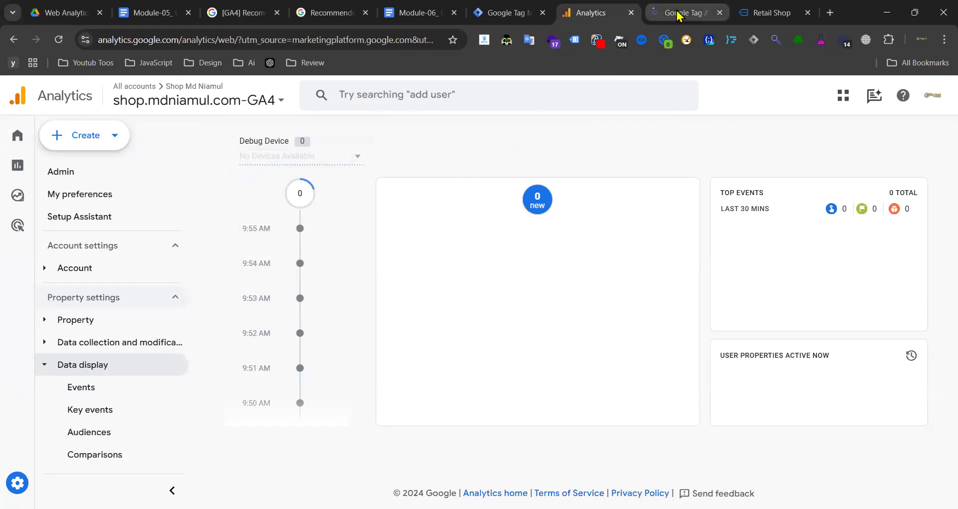
click(678, 15)
click(506, 17)
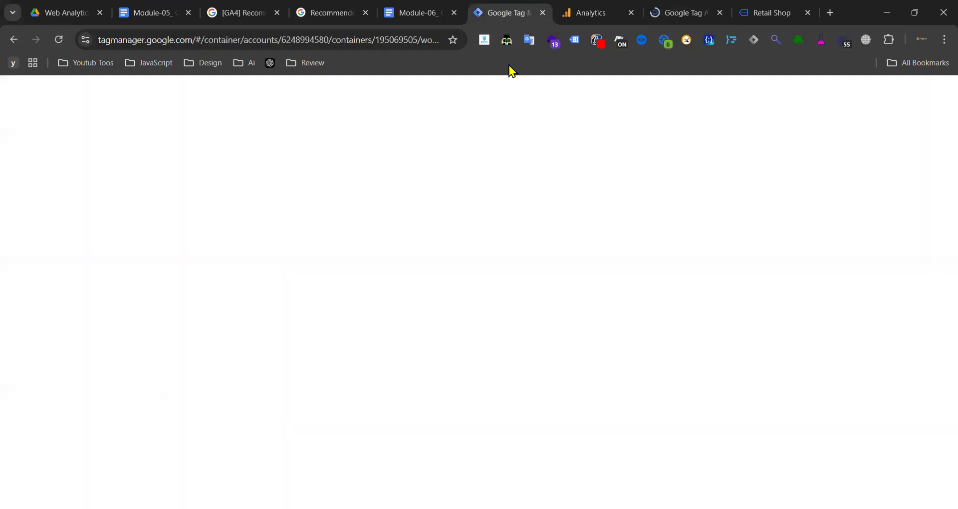
click(674, 12)
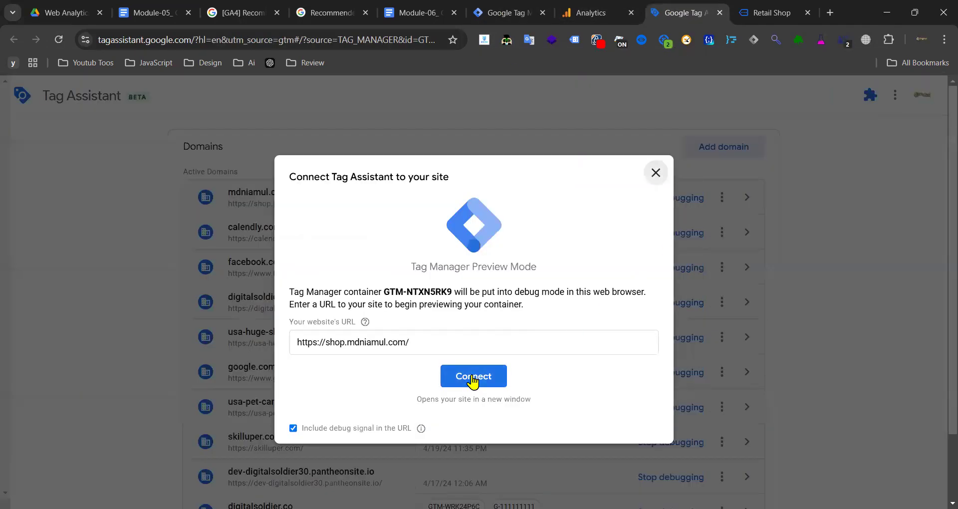
click(472, 379)
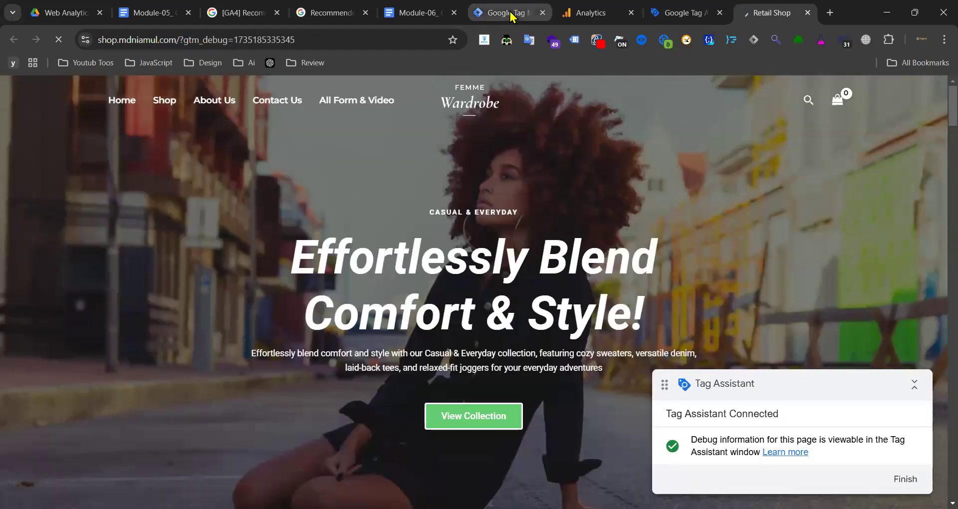
- Recheck DebugView devices, dismiss the connection confirmation, and review the shop home page
click(512, 15)
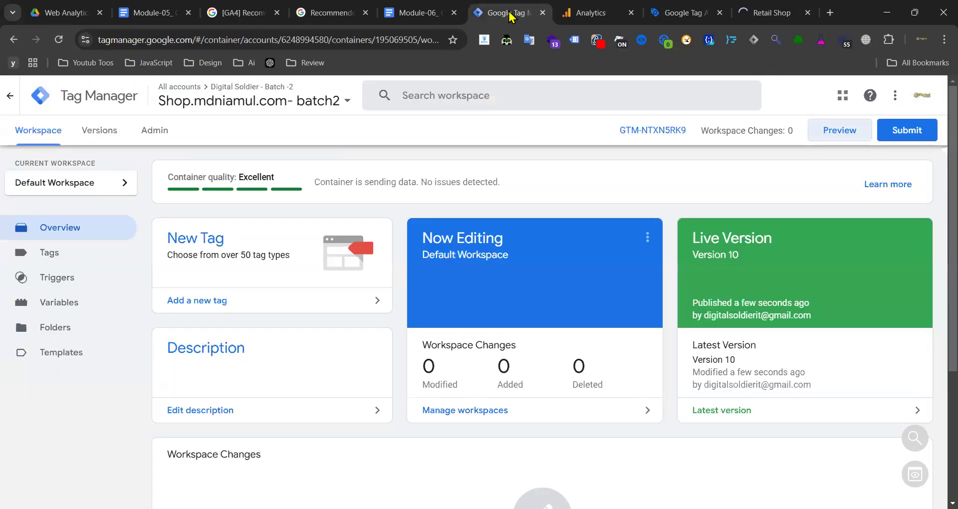
click(591, 9)
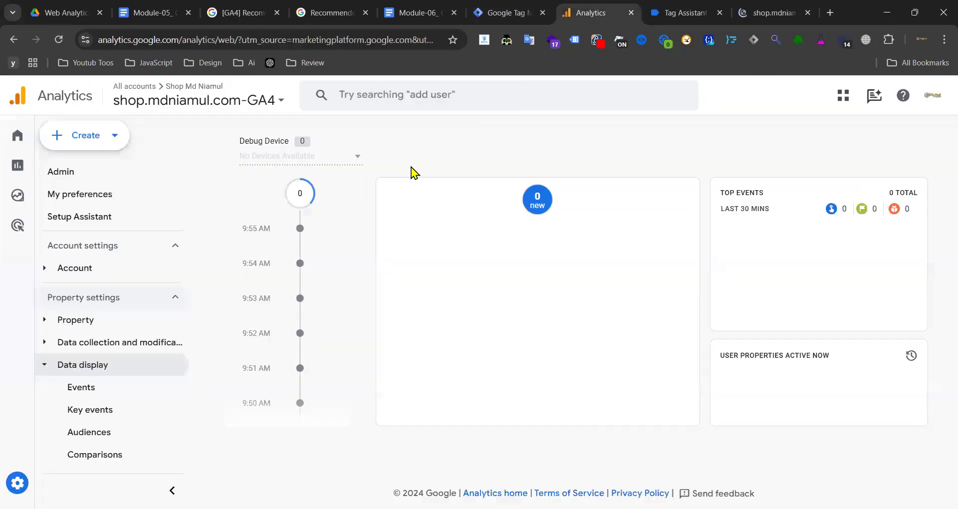
click(357, 159)
click(306, 178)
mouse_move(21, 147)
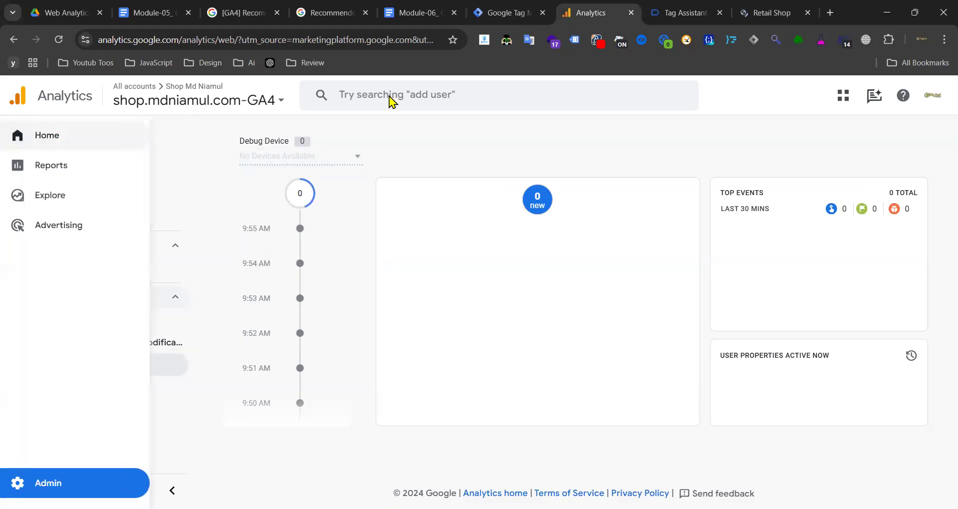
click(680, 12)
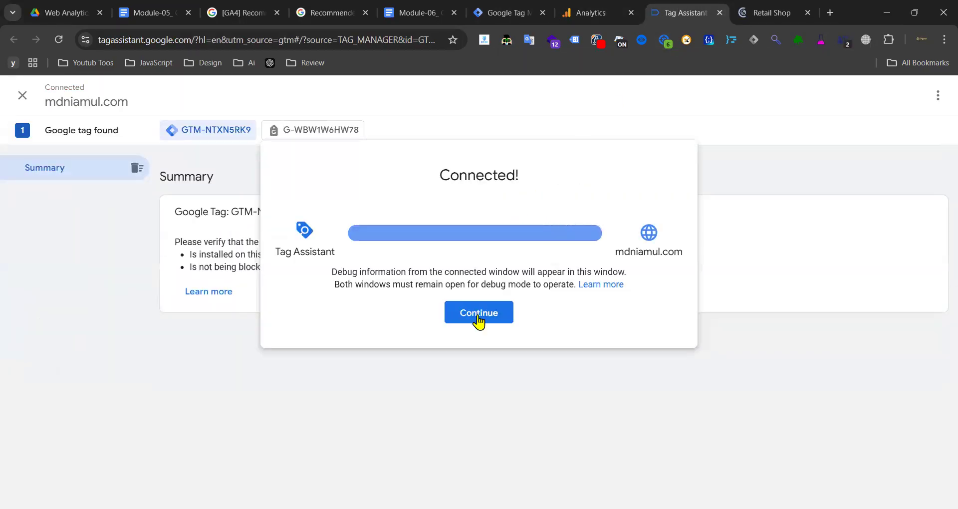
click(478, 314)
click(768, 15)
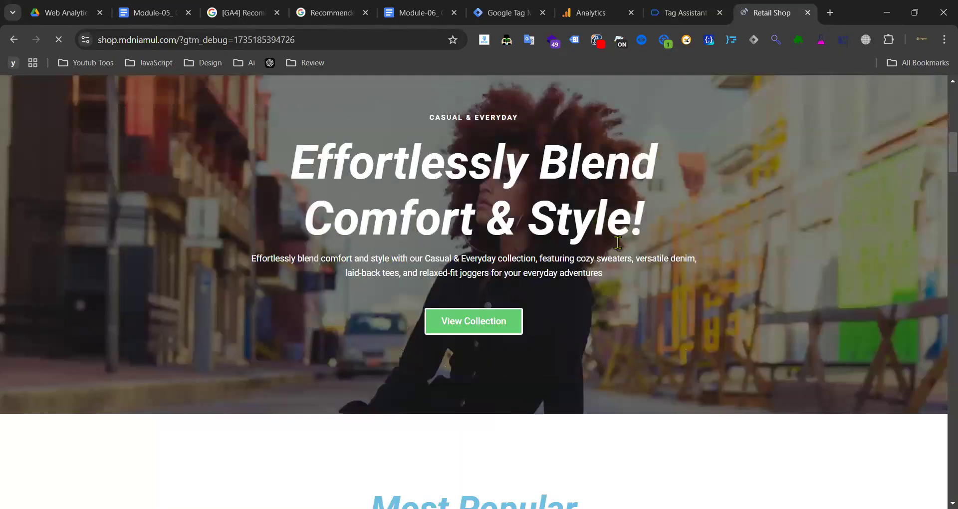
scroll(541, 239, down, 20)
scroll(553, 244, up, 6)
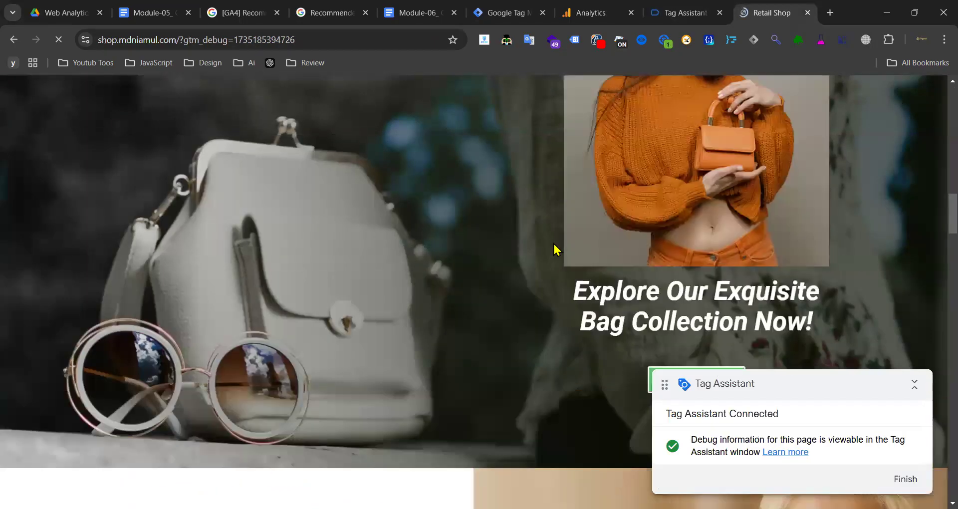
scroll(557, 250, up, 13)
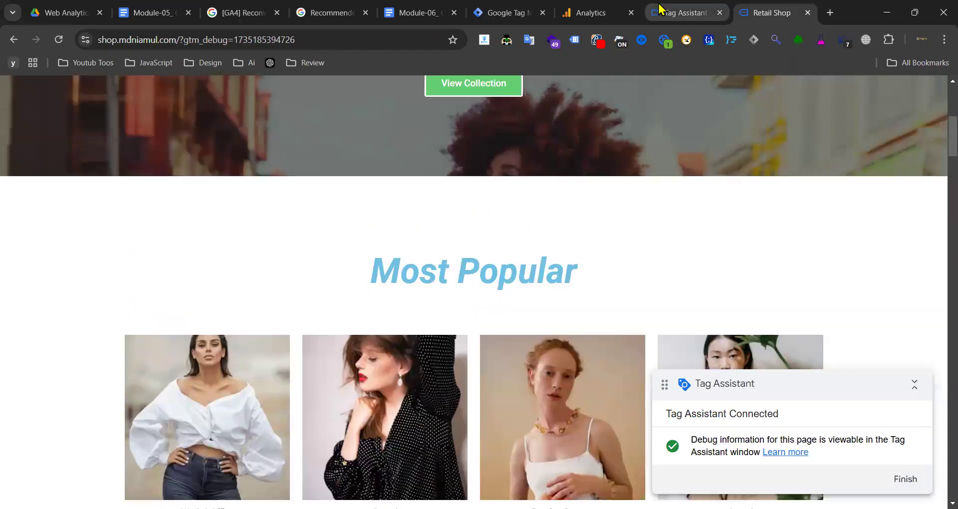
click(667, 12)
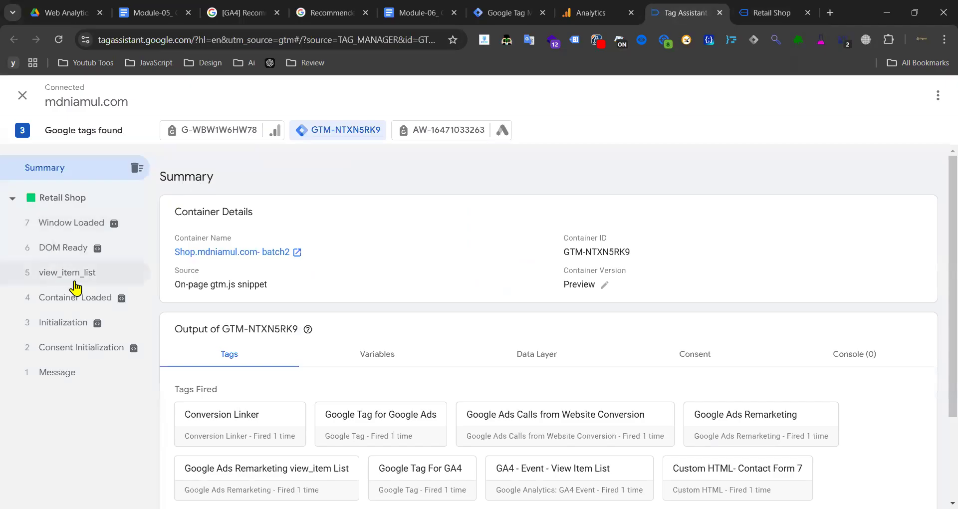
- Review view_item_list's Page View and View Item List hits and the Google Ads tag details
click(75, 274)
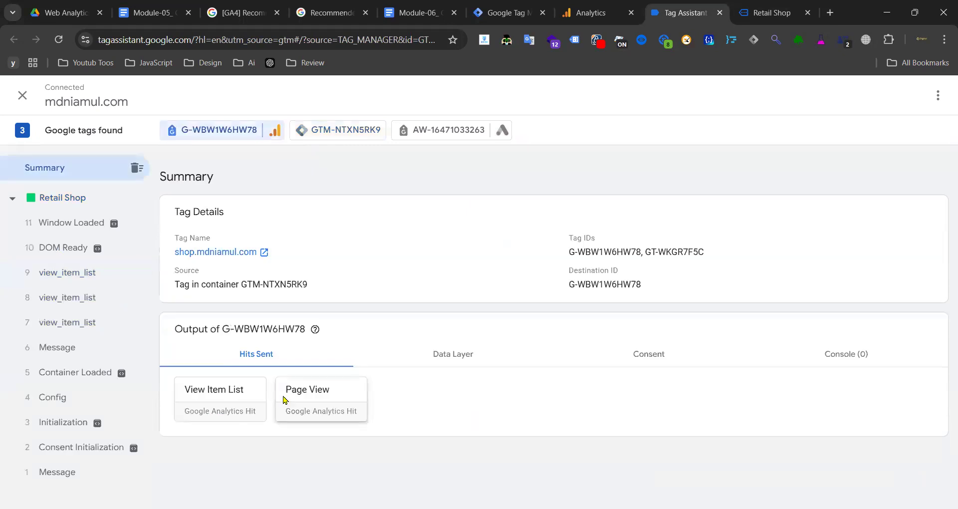
click(284, 399)
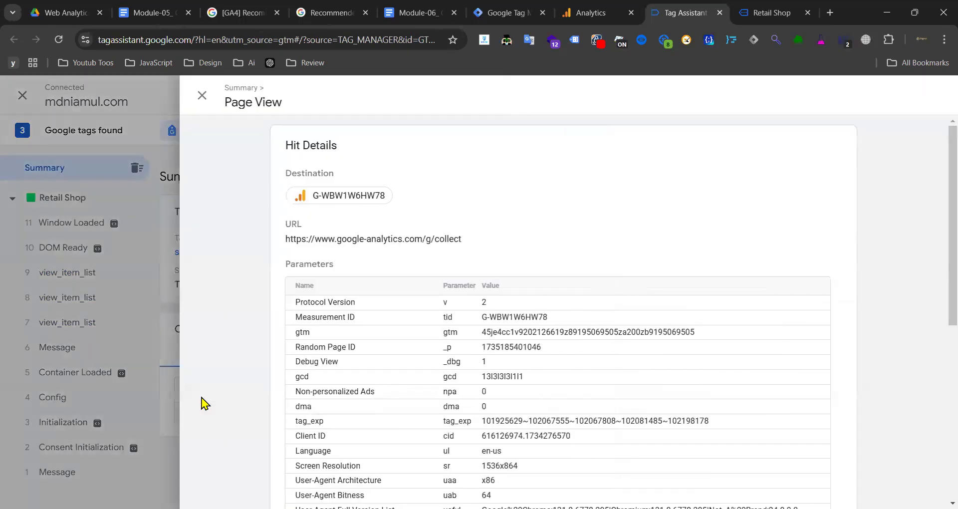
click(152, 399)
click(219, 400)
click(134, 377)
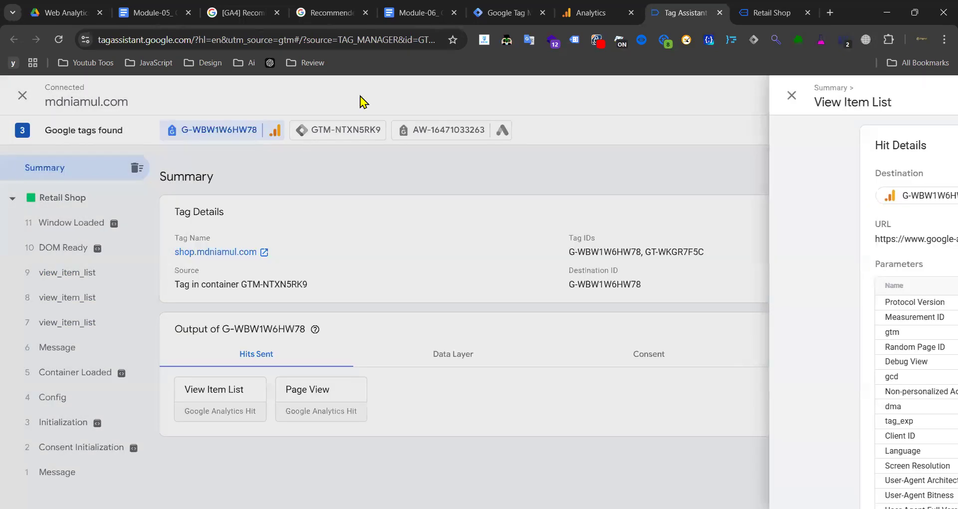
click(340, 129)
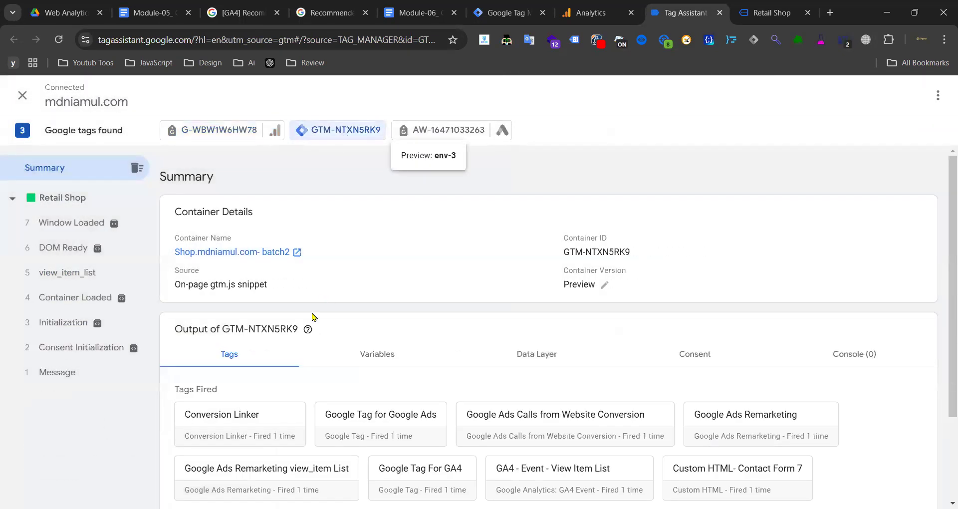
click(377, 419)
click(129, 324)
click(113, 276)
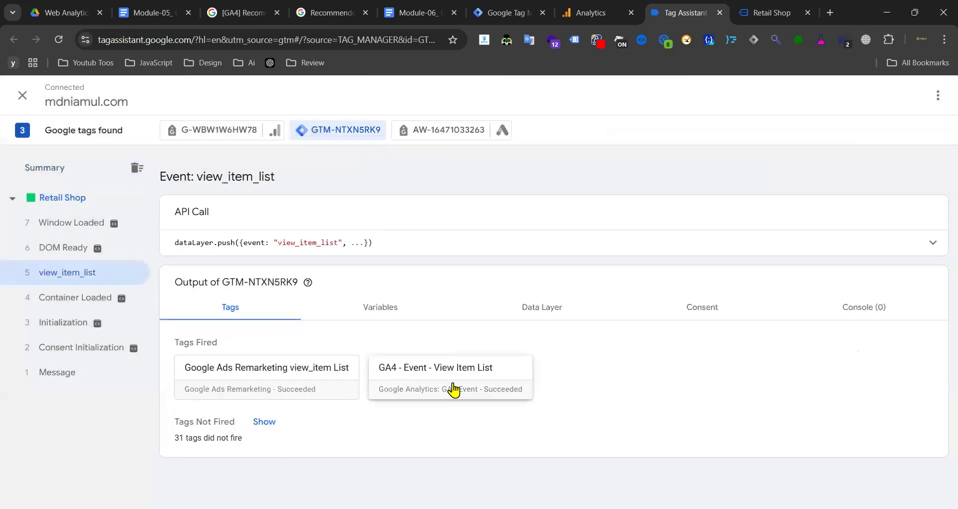
- Review the Retail Shop page's Conversion Linker and Google Tag For GA4 details
click(58, 197)
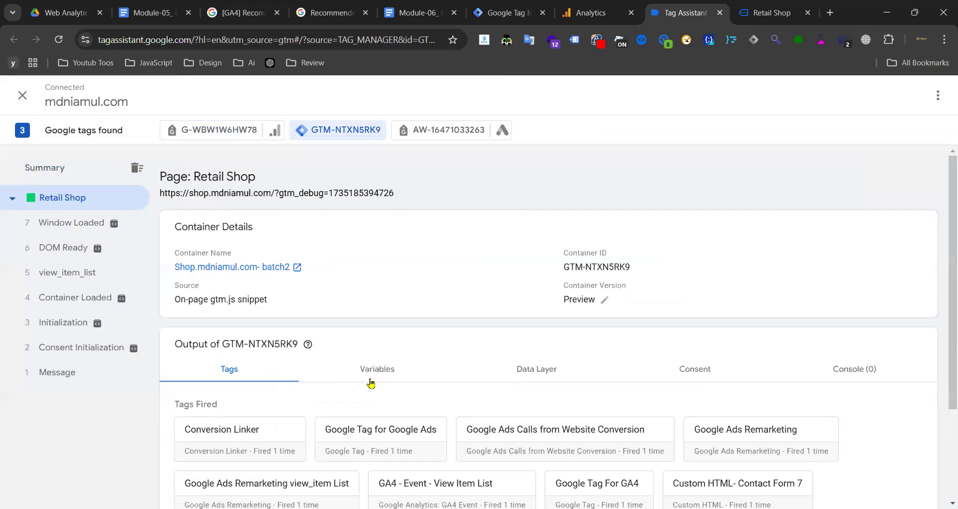
scroll(418, 357, down, 3)
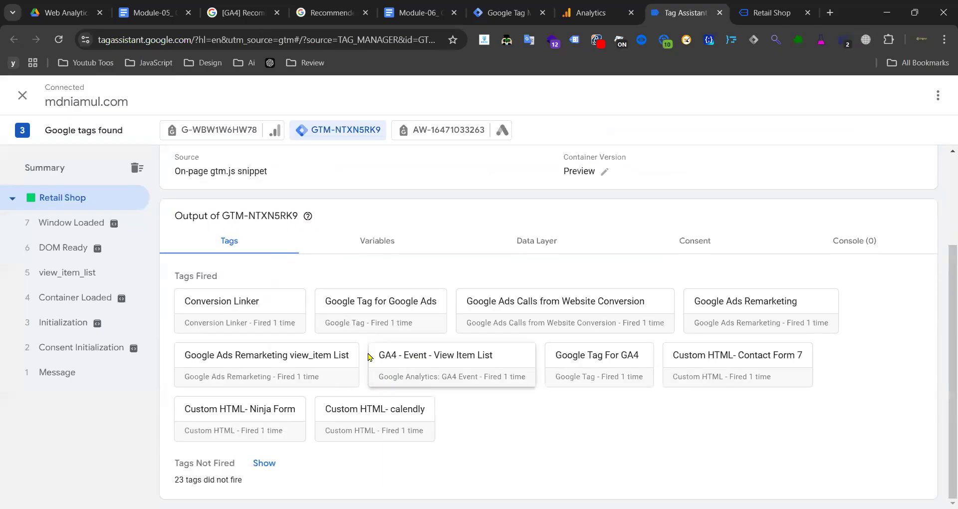
click(235, 309)
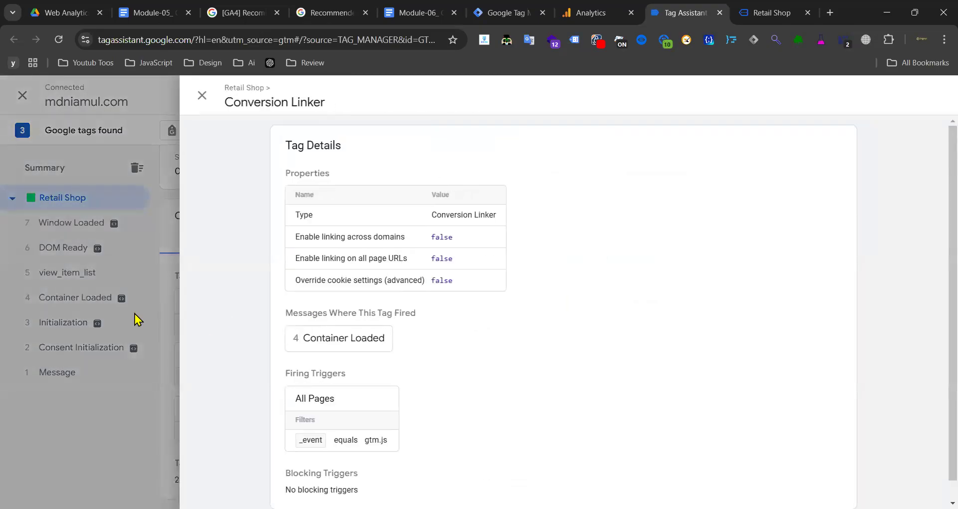
click(139, 320)
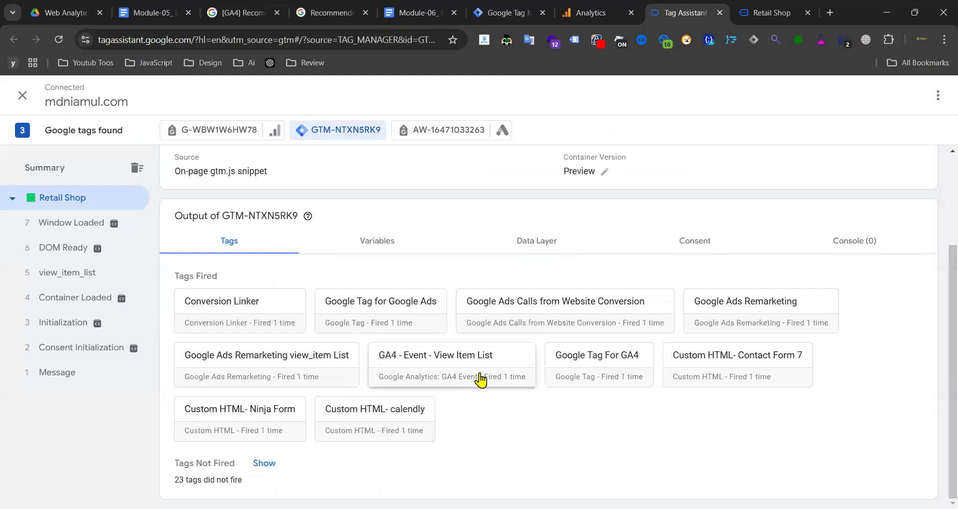
click(561, 376)
click(139, 327)
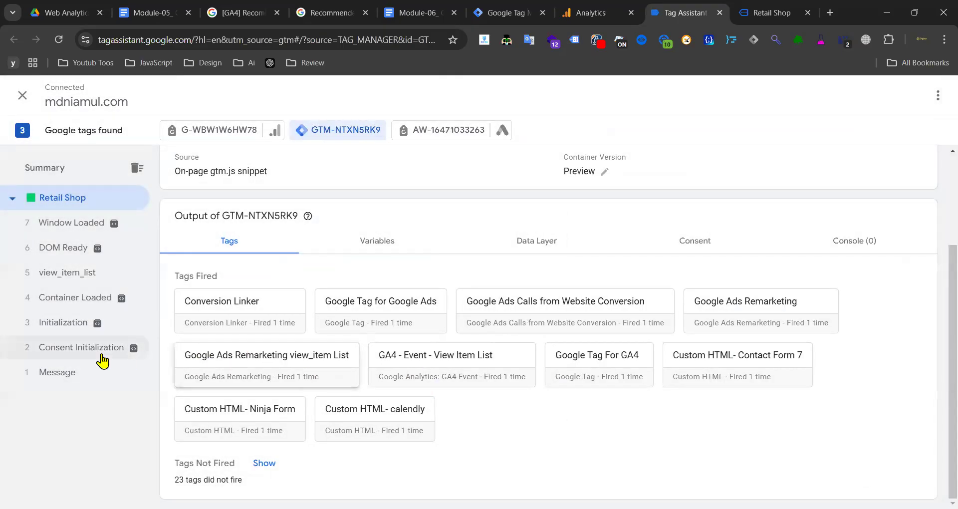
click(592, 7)
- Confirm DebugView has no devices, then show G-WBW1W6HW78's View Item List and Page View hits
click(342, 157)
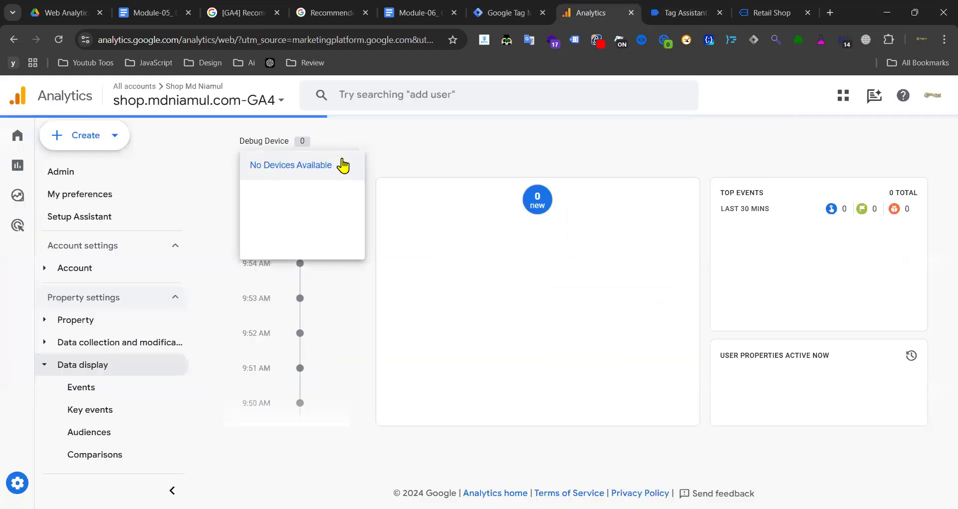
click(424, 165)
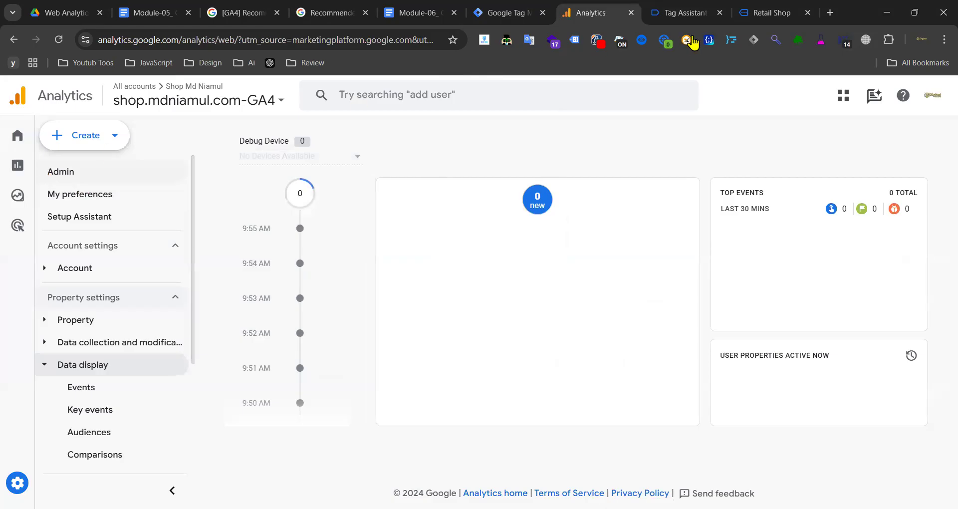
click(684, 13)
click(763, 13)
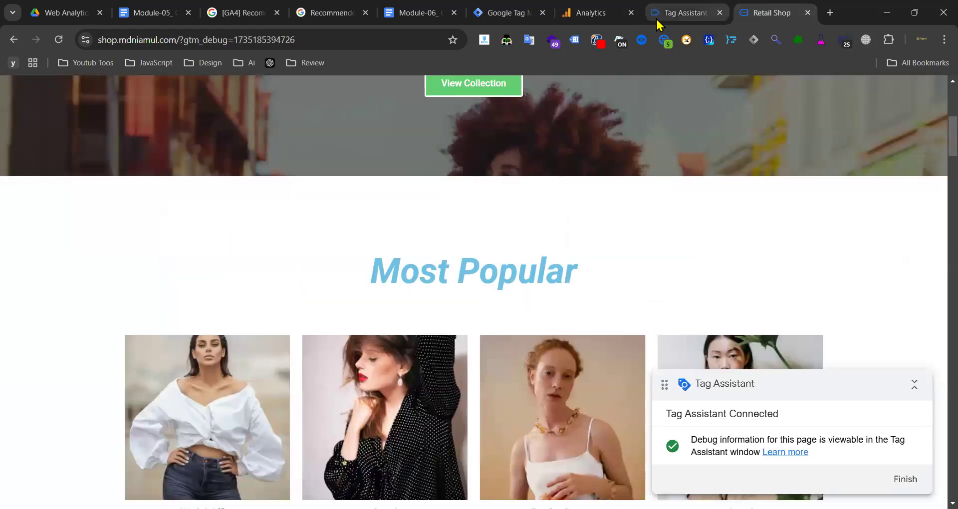
click(658, 20)
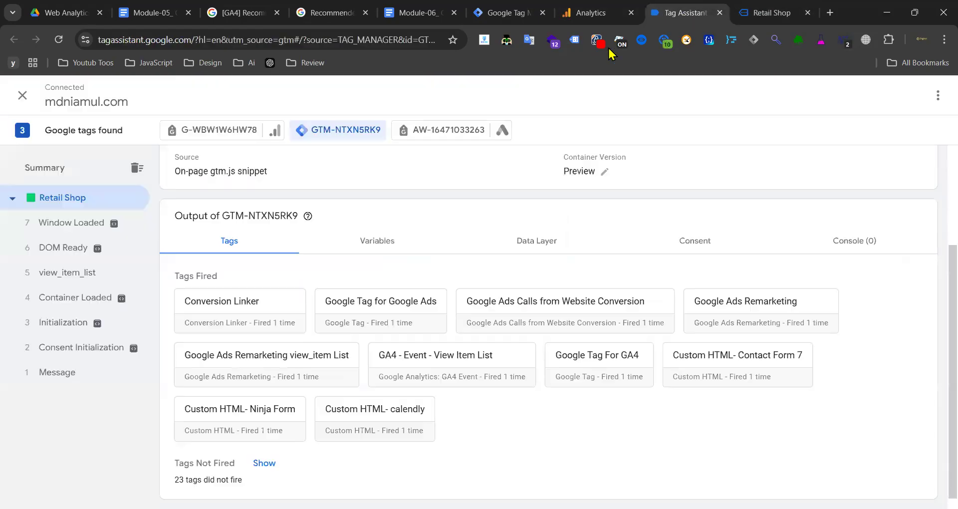
click(234, 134)
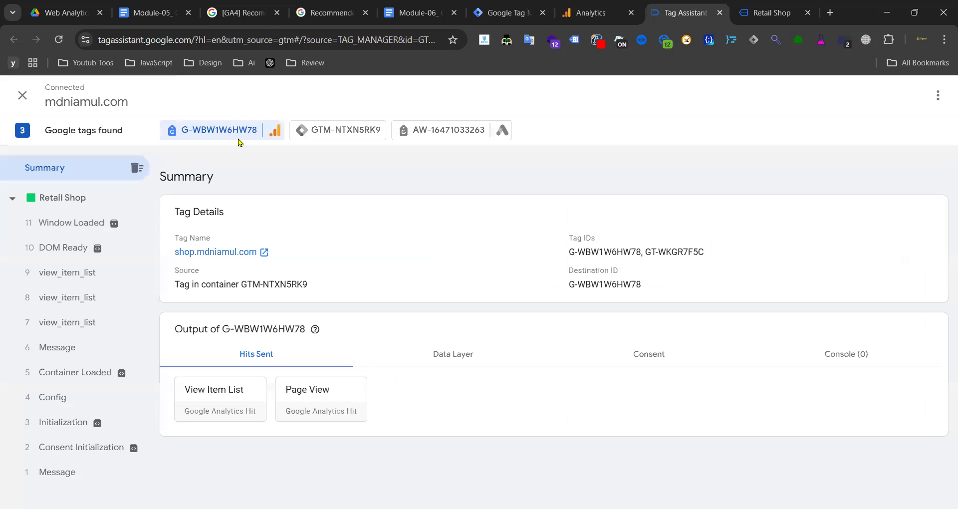
- Open the View Item List hit and review its collect URL, Measurement ID, gtm, debug and gcd parameters
click(213, 410)
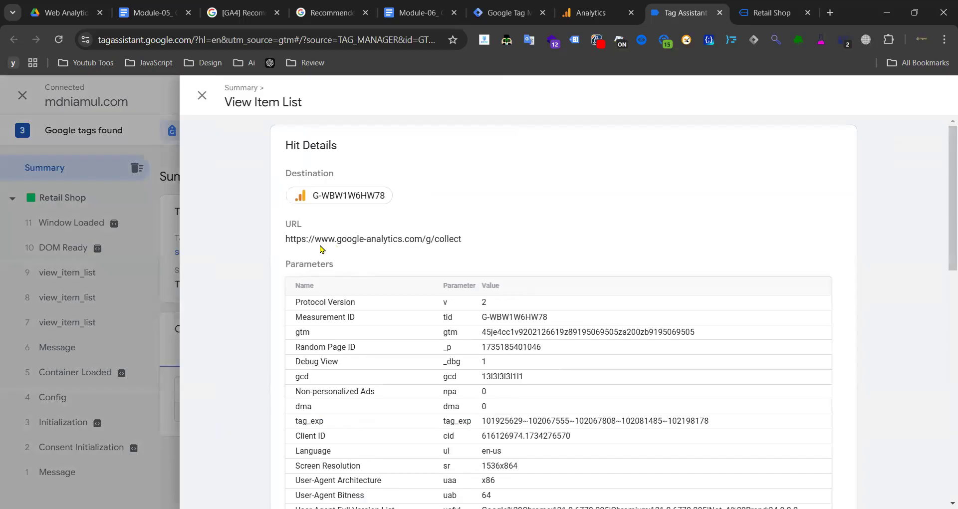
drag(287, 242, 333, 243)
drag(396, 243, 322, 247)
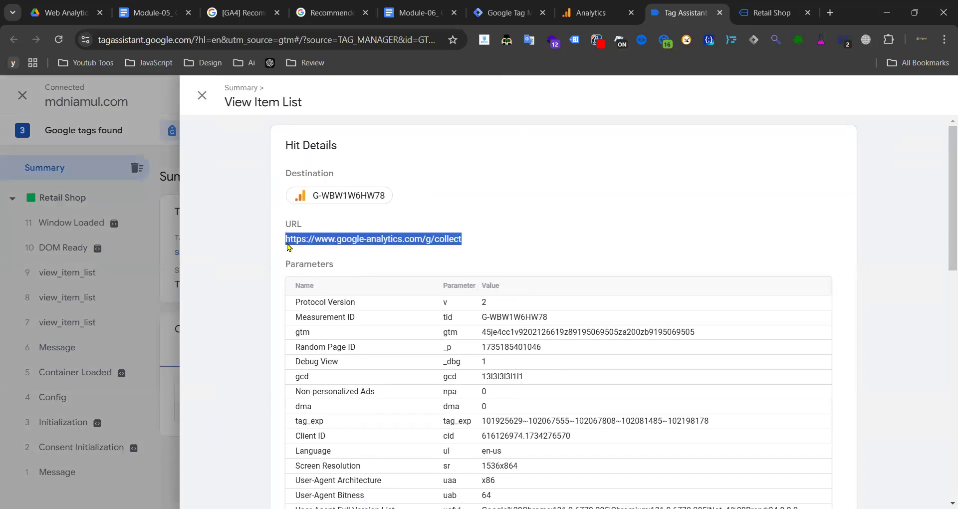
drag(296, 317, 457, 318)
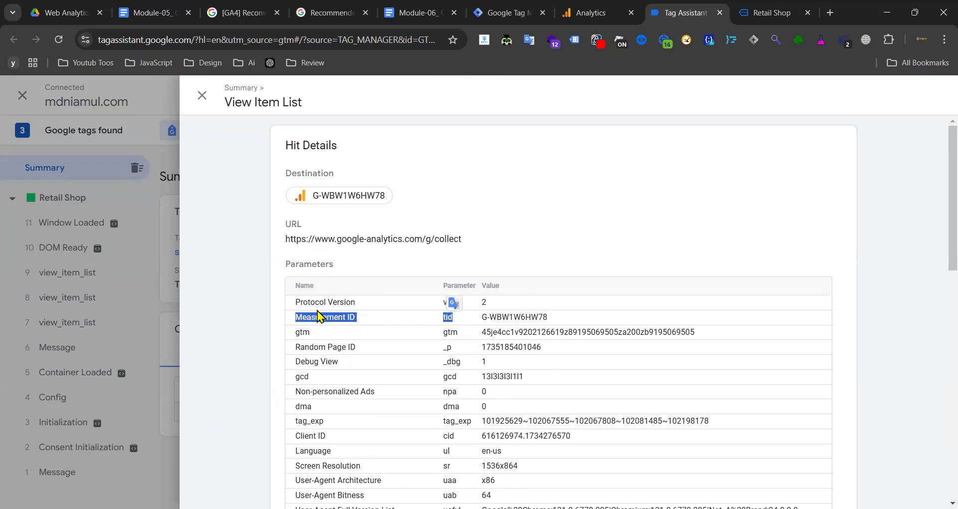
scroll(298, 202, down, 3)
drag(295, 170, 503, 169)
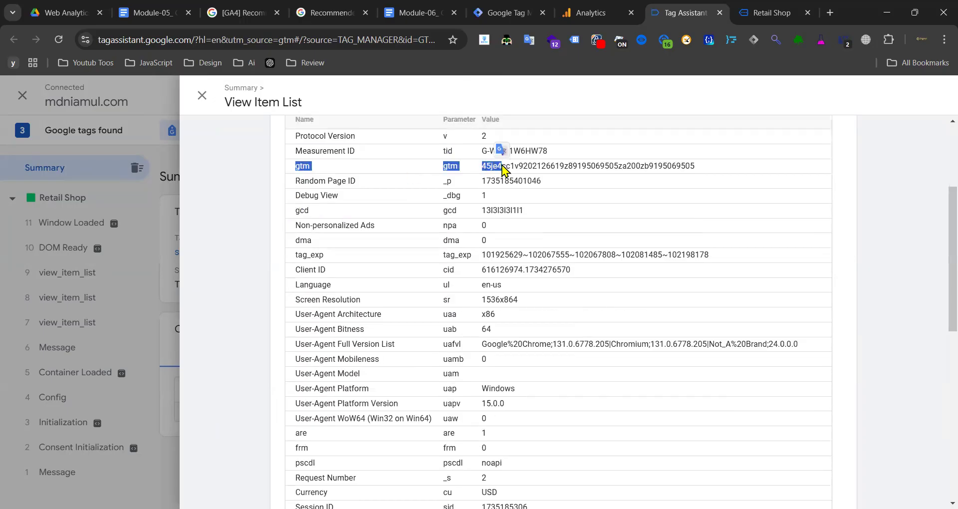
click(358, 197)
drag(340, 194, 550, 185)
drag(295, 212, 304, 214)
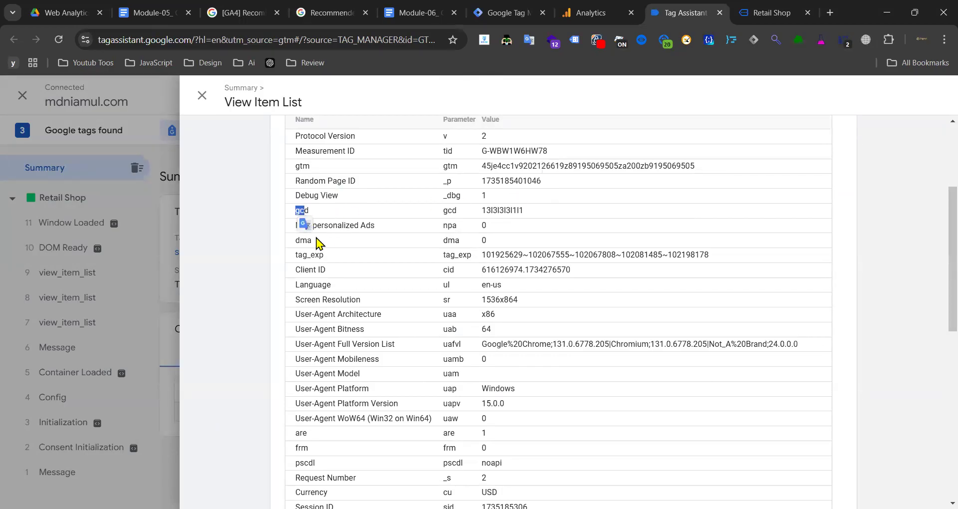
click(300, 265)
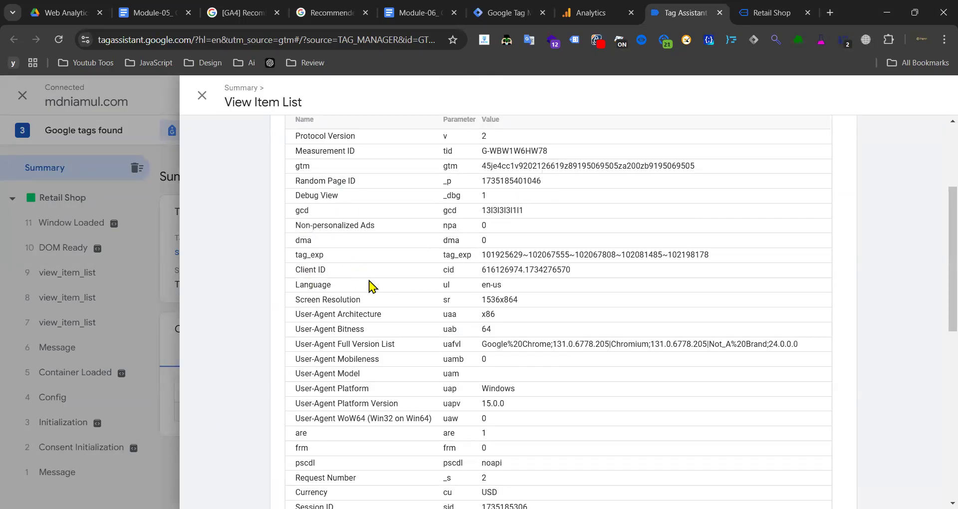
- Review the pr1–pr8 item rows, from Midnight Gala Maxi Dress to Weekend Wanderlust Wardrobe, then open 9 view_item_list
scroll(369, 286, down, 3)
scroll(348, 330, down, 3)
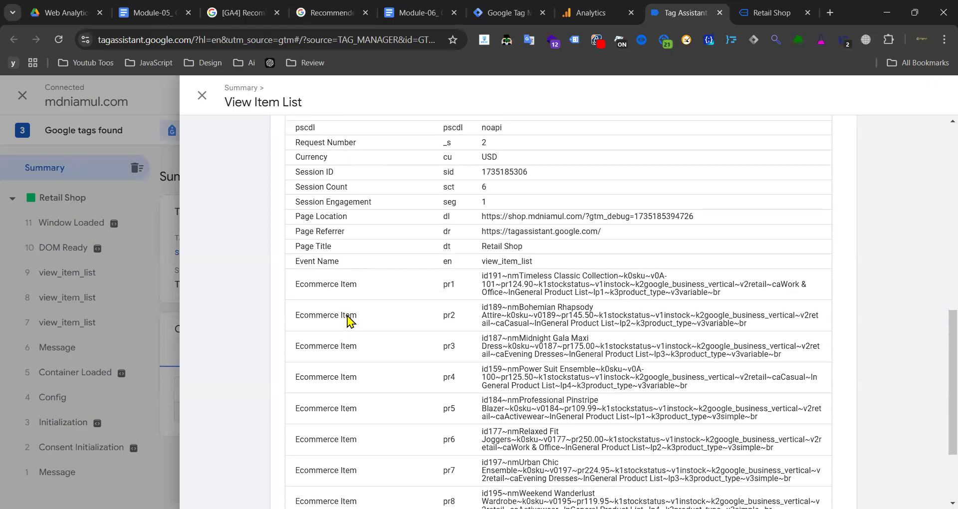
scroll(334, 259, down, 2)
drag(474, 229, 658, 234)
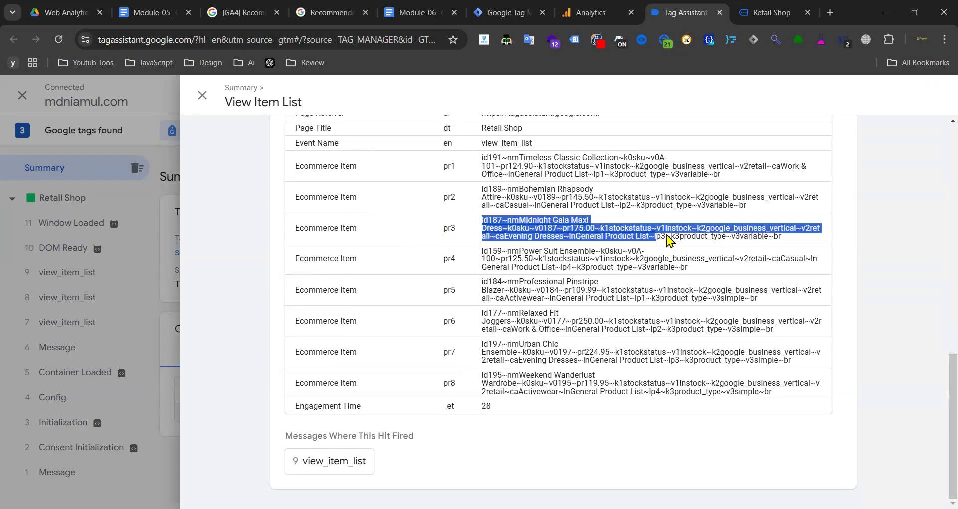
click(577, 237)
drag(334, 198, 513, 202)
drag(474, 166, 699, 171)
click(365, 170)
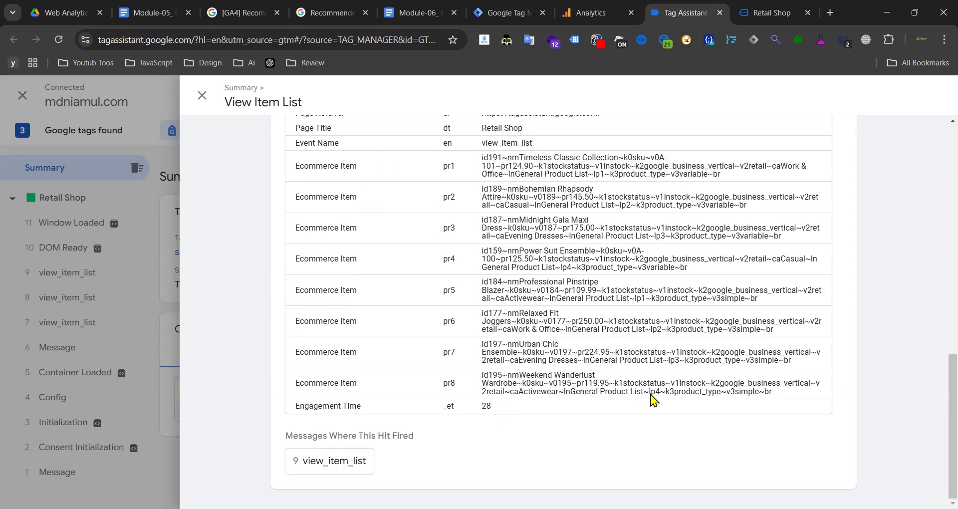
drag(782, 395, 483, 381)
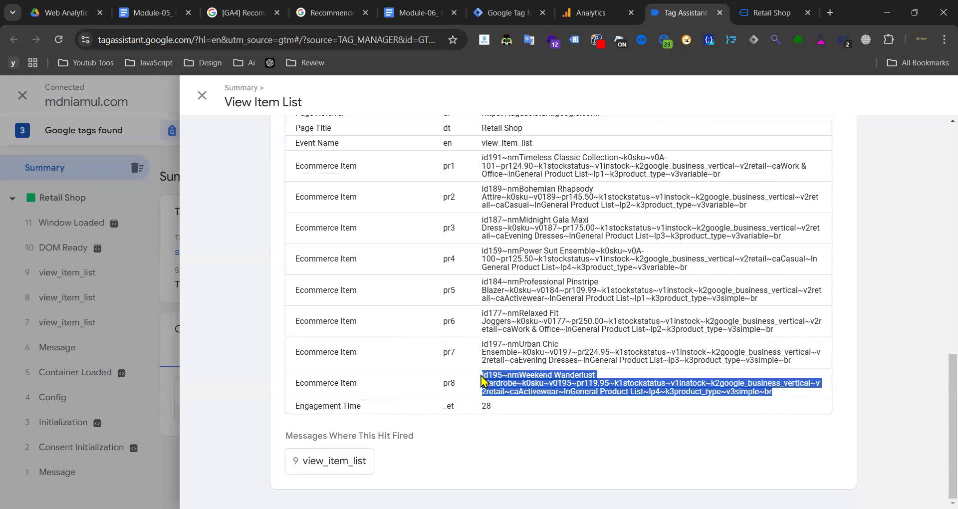
click(312, 466)
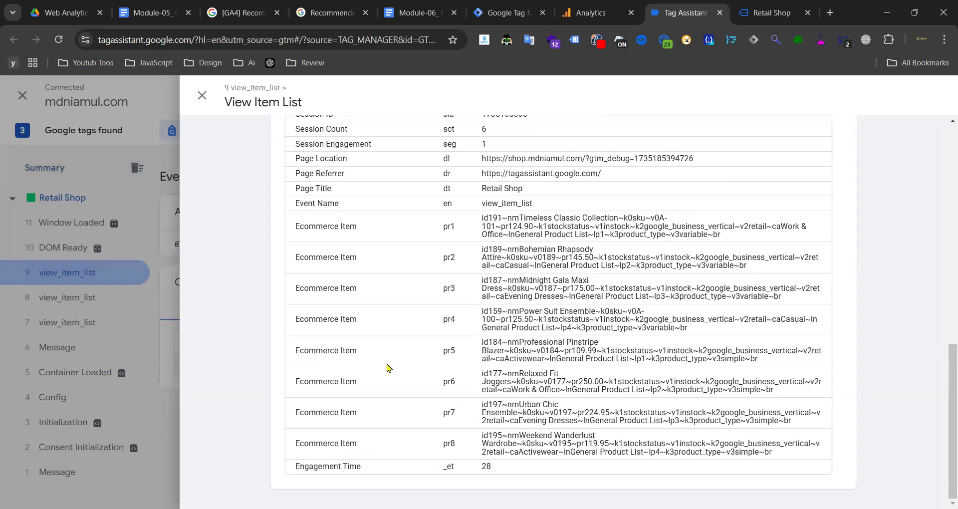
scroll(424, 315, up, 10)
scroll(446, 316, up, 2)
- Confirm GA4 - Event - View Item List fired on view_item_list in GTM-NTXN5RK9 and check its data layer
click(166, 332)
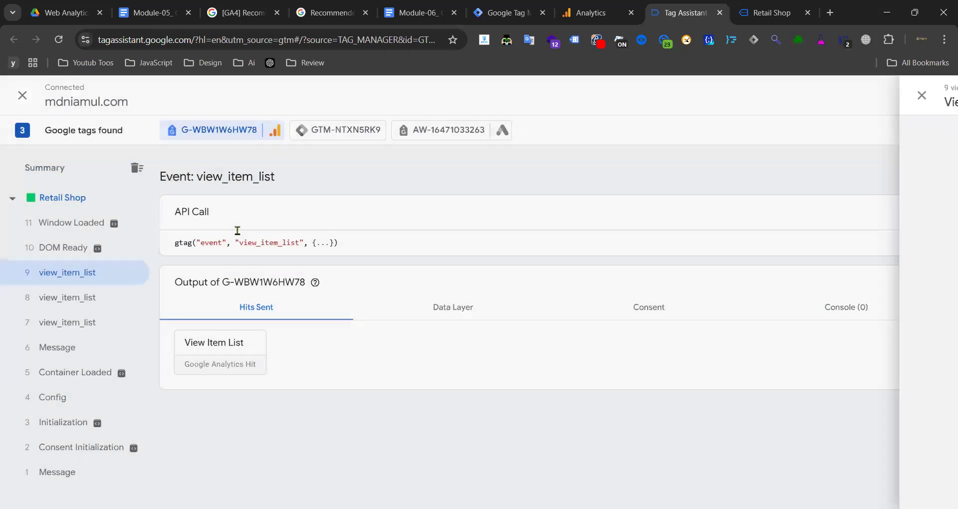
click(333, 130)
click(75, 272)
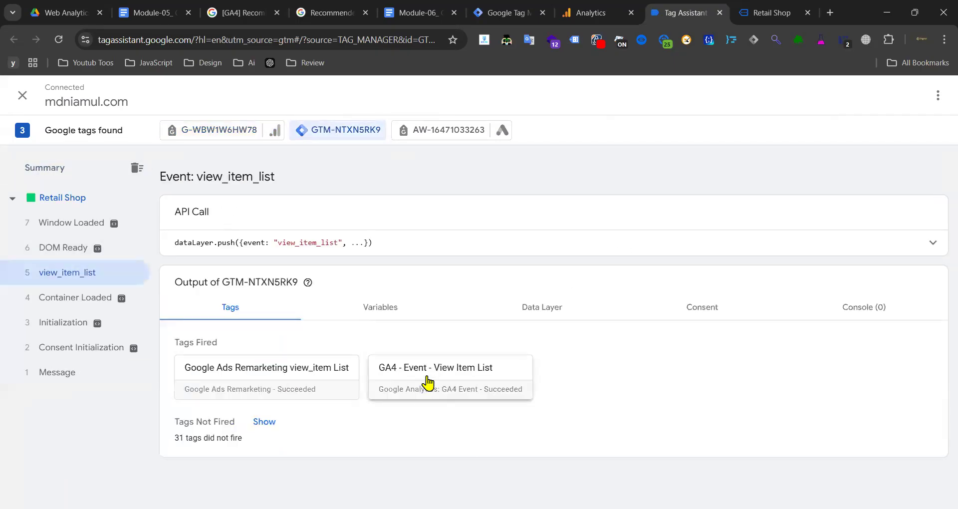
click(545, 310)
click(79, 168)
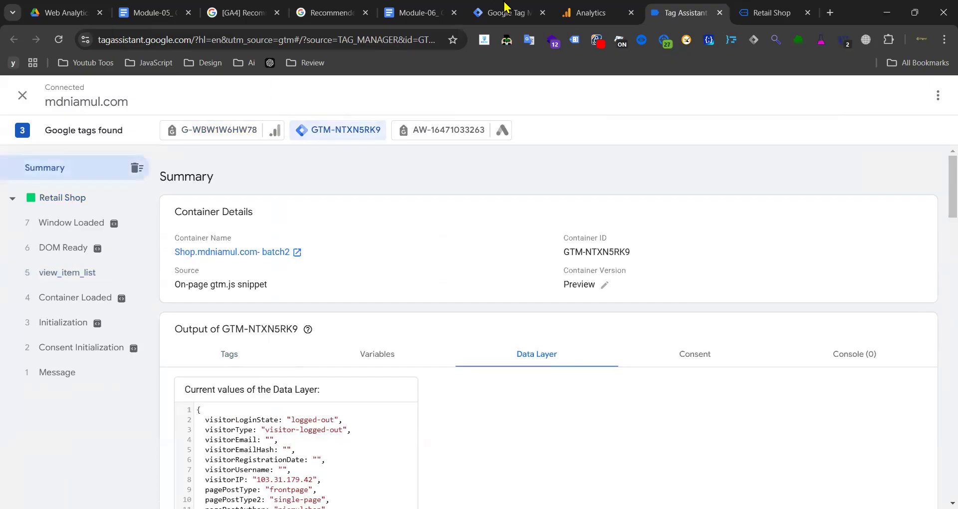
click(591, 12)
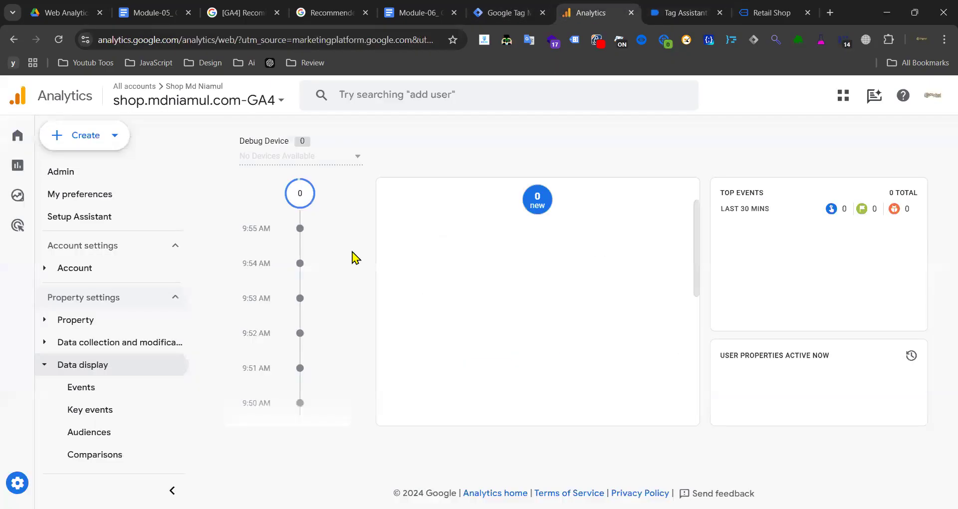
- Check DebugView's debug device list, finding it empty, and glance at the Retail Shop site
click(358, 159)
click(347, 173)
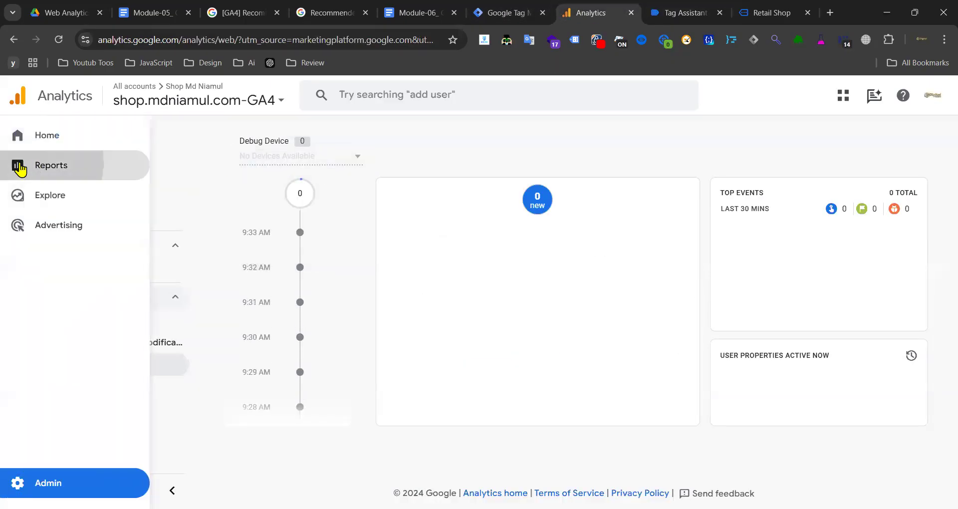
click(750, 9)
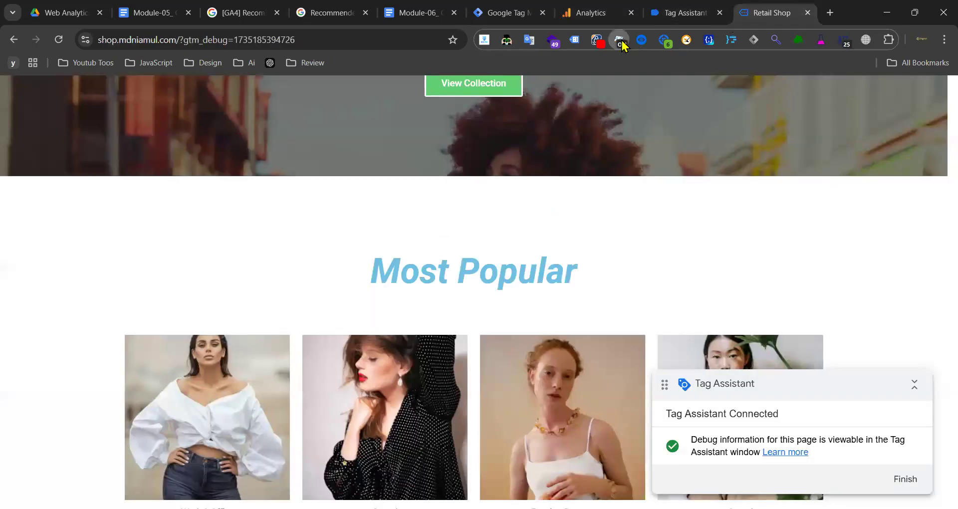
click(608, 11)
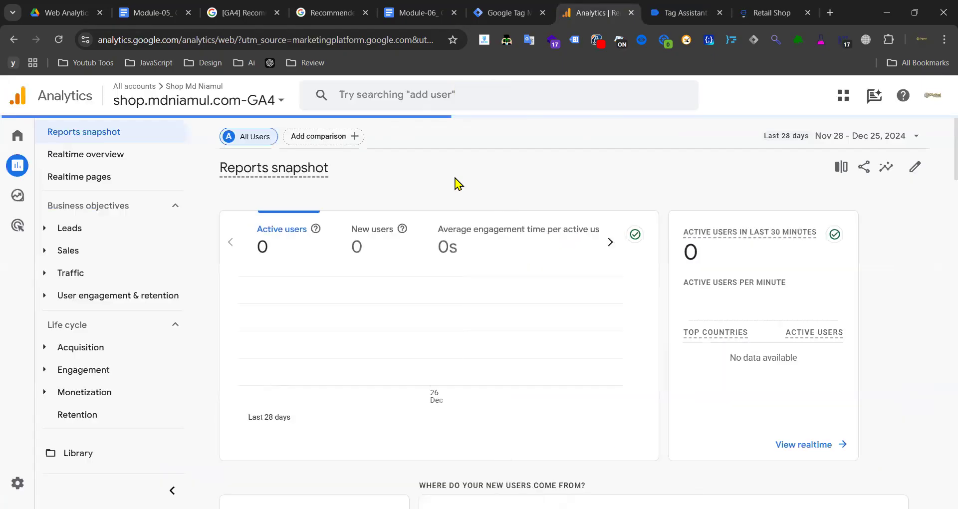
- Switch to the Shop.mdniamul.com - GA4 property and reopen DebugView from its Admin settings
click(272, 105)
click(74, 295)
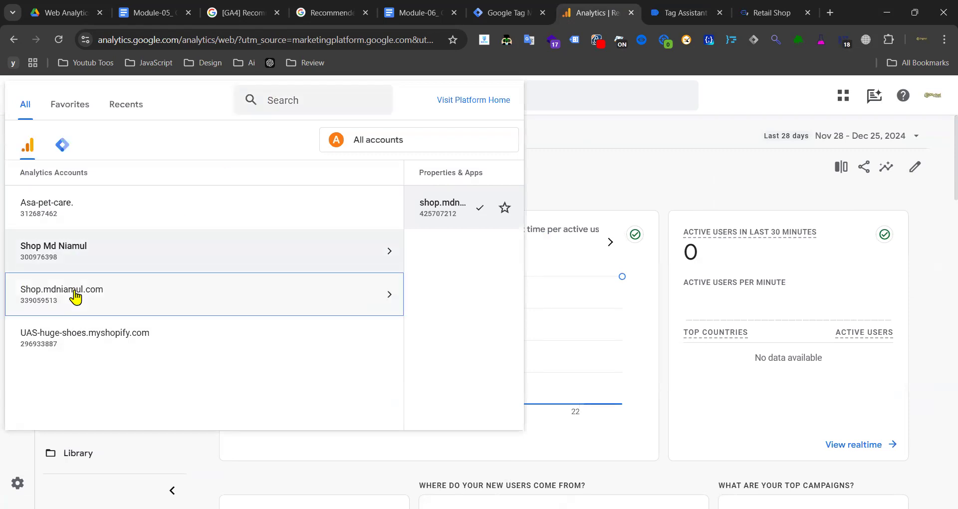
click(418, 225)
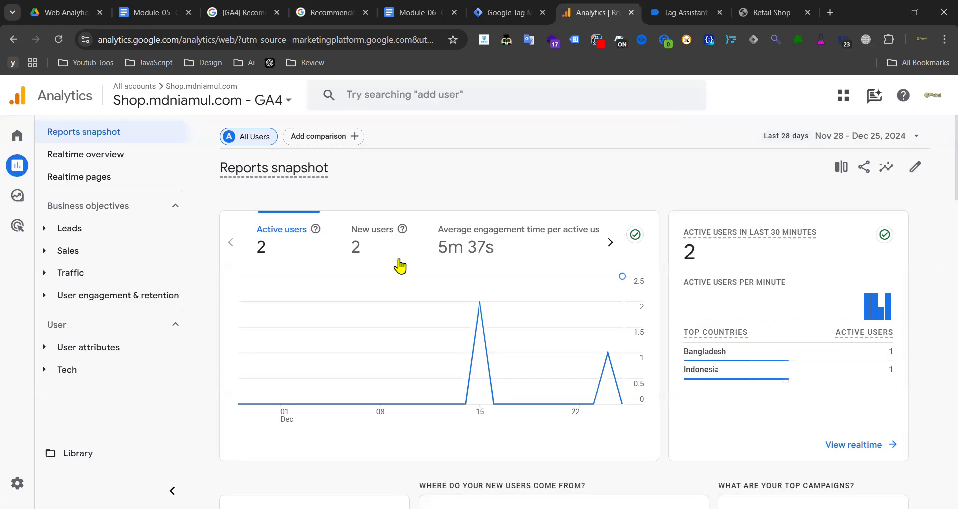
mouse_move(31, 468)
click(55, 483)
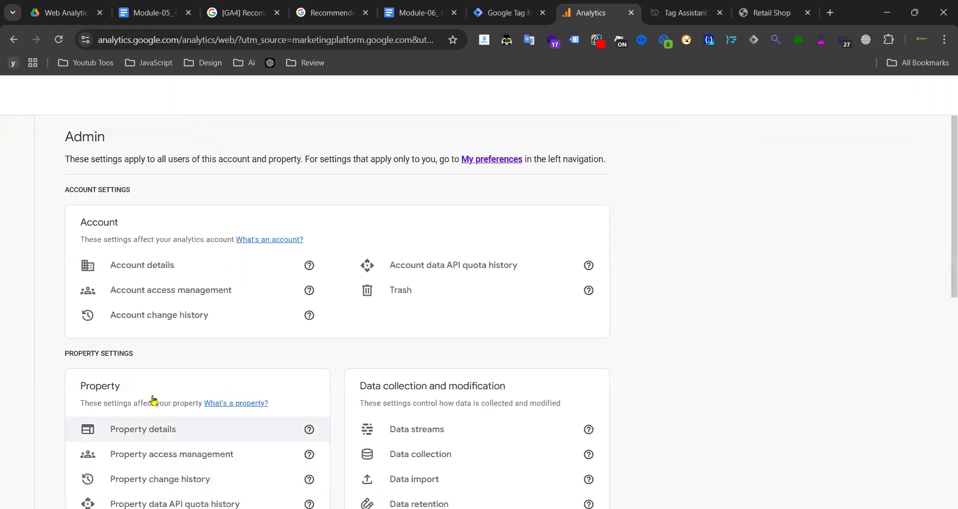
scroll(244, 303, down, 10)
click(157, 417)
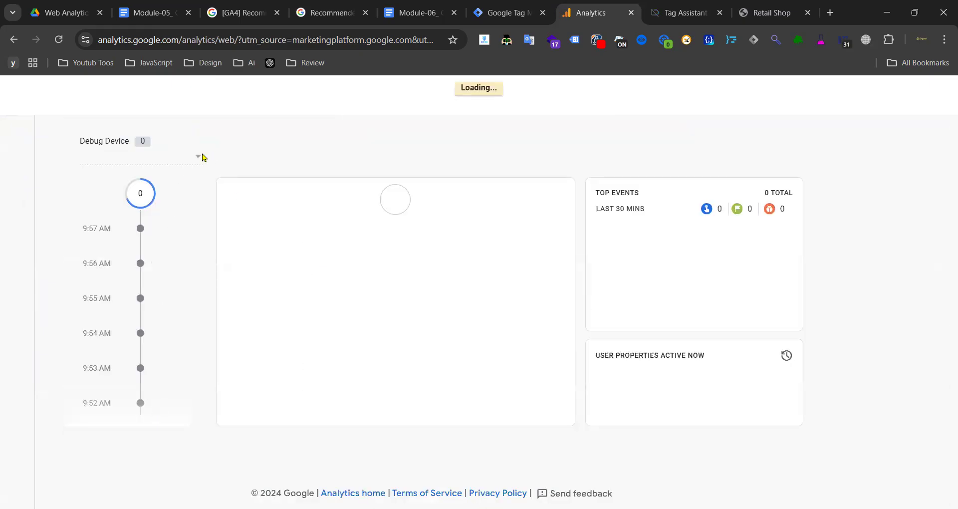
- Follow the Google debug device and inspect the view_item_list event's currency parameter (USD)
click(198, 156)
click(149, 166)
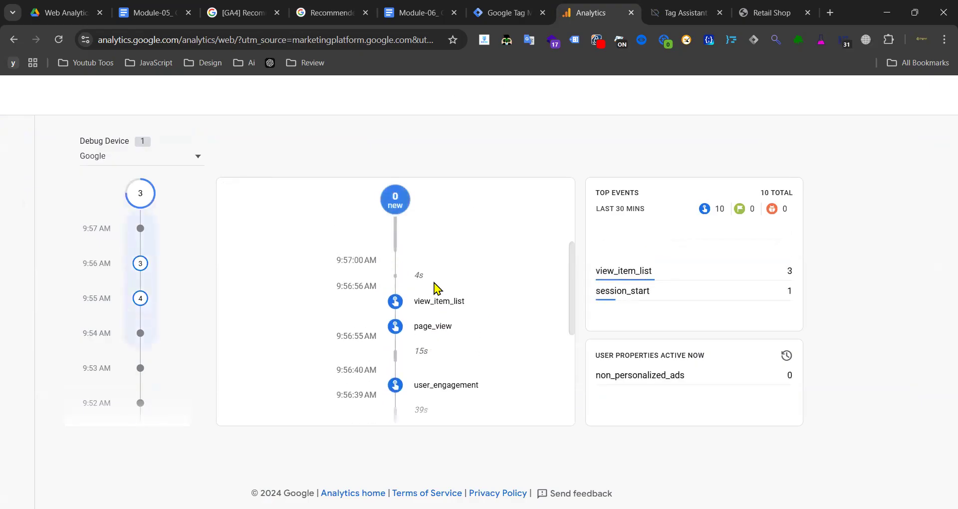
click(441, 305)
scroll(453, 299, down, 5)
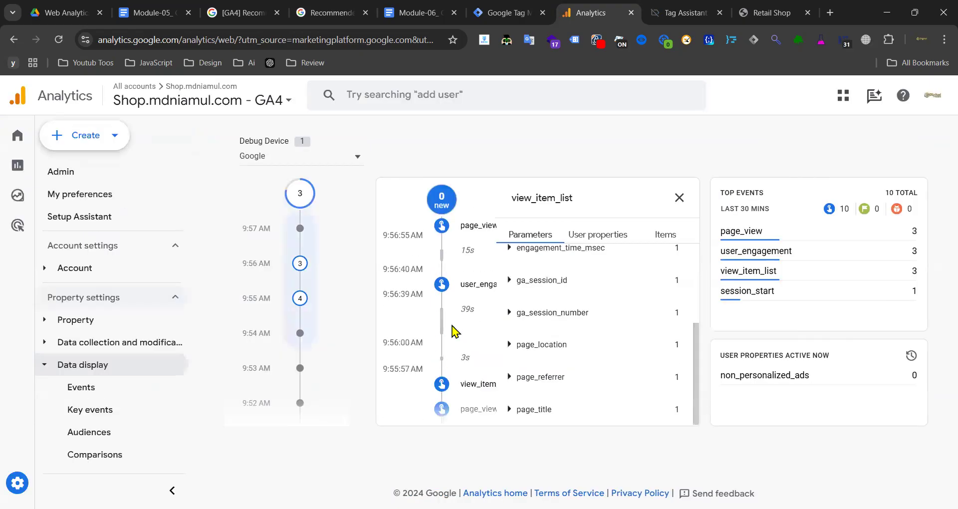
scroll(591, 302, up, 3)
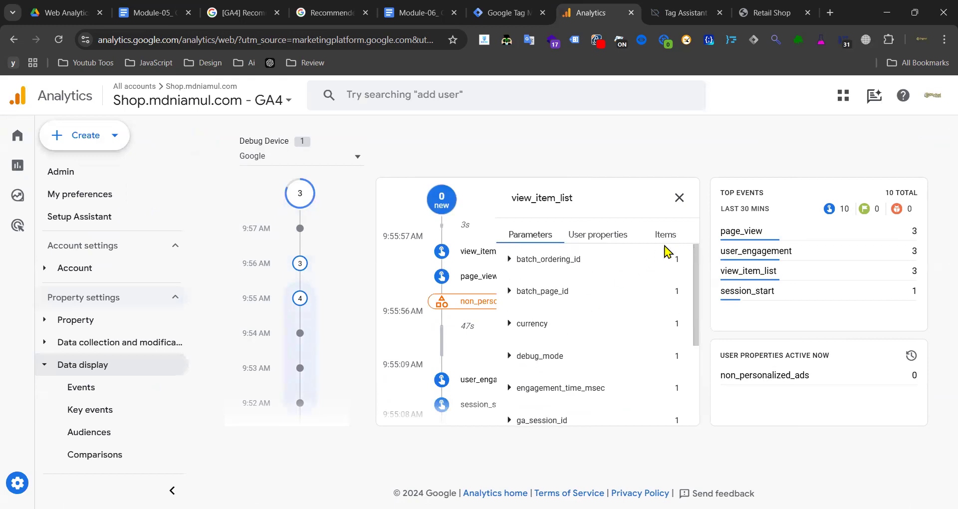
click(528, 323)
scroll(545, 332, down, 3)
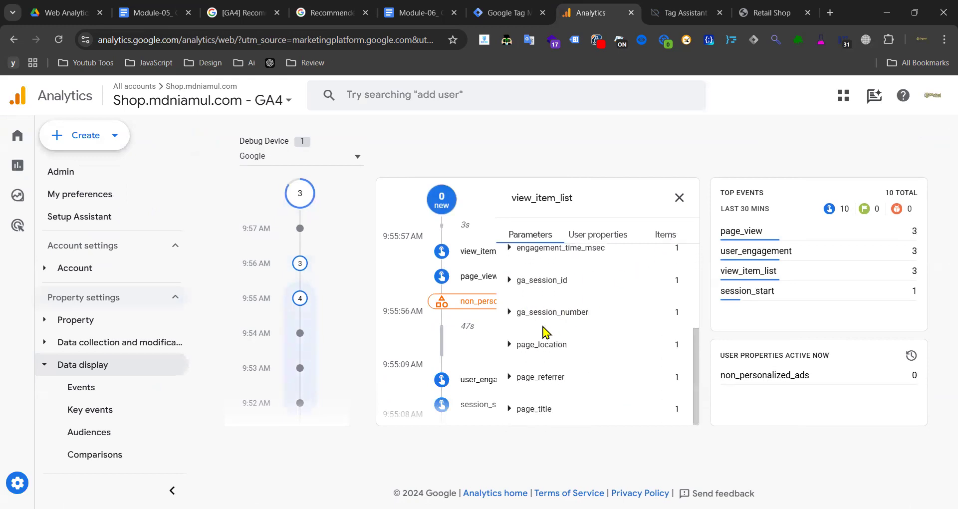
scroll(572, 330, up, 3)
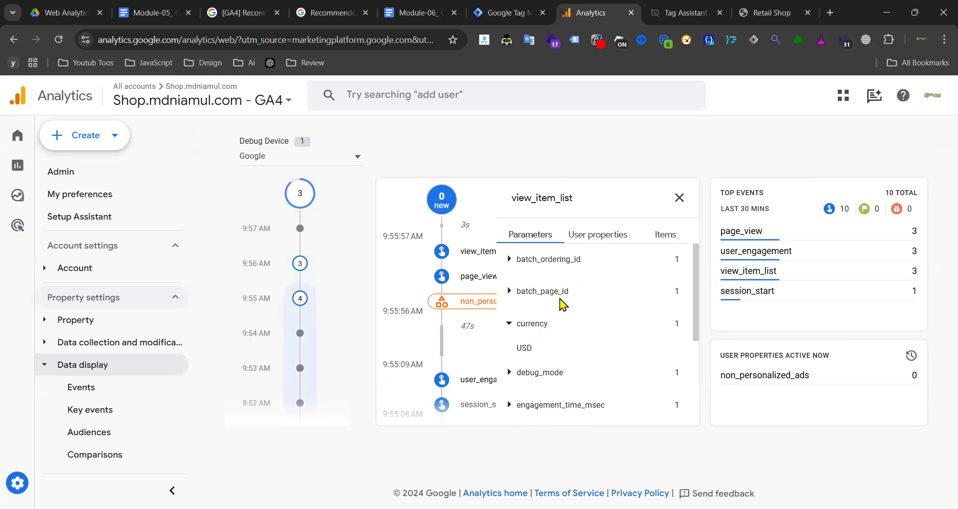
- Review view_item_list's eight items, like Midnight Gala Maxi Dress and Power Suit Ensemble, with page zoom at 90%
click(666, 235)
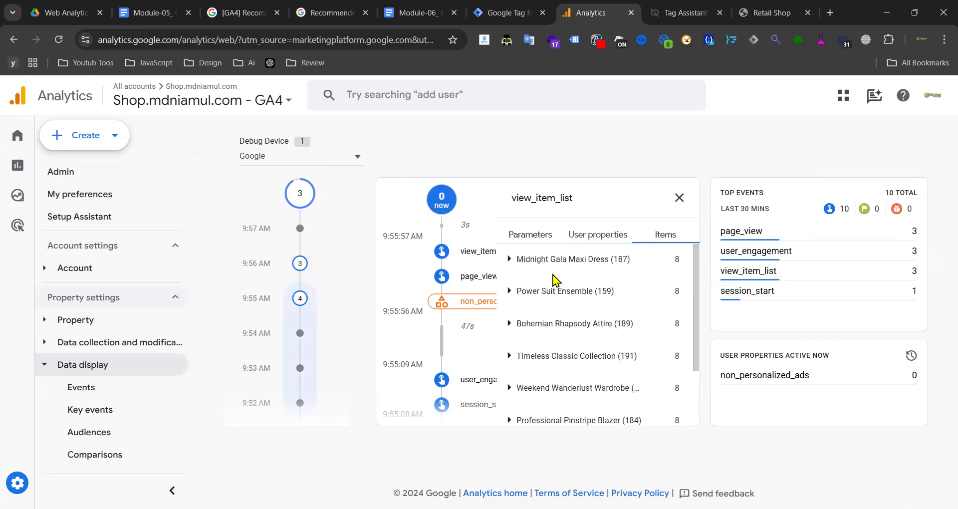
click(543, 258)
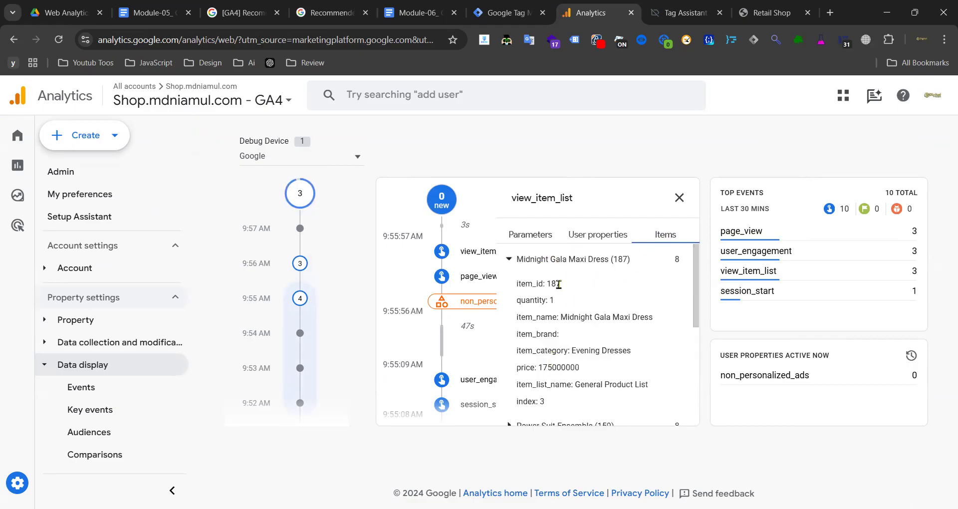
click(564, 262)
click(552, 290)
click(552, 293)
click(549, 355)
scroll(599, 324, down, 4)
click(676, 202)
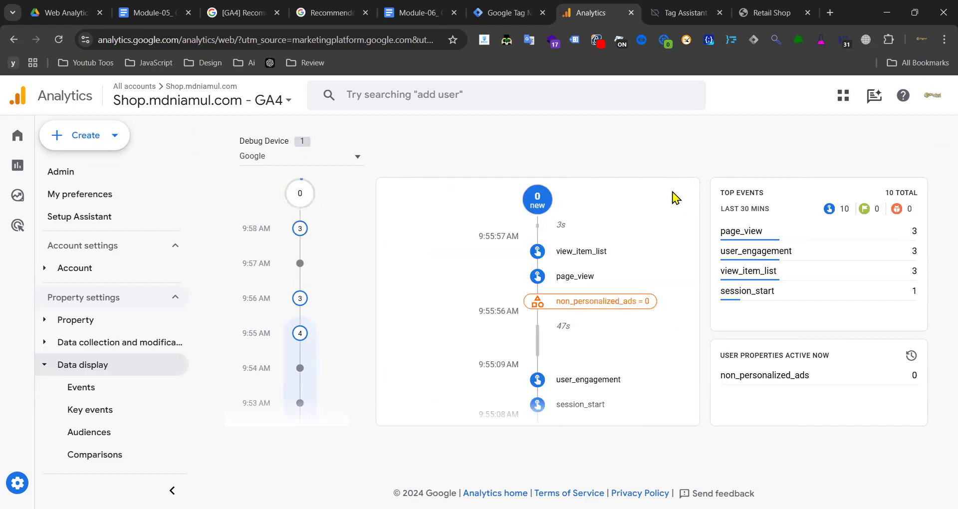
key(ctrl+minus)
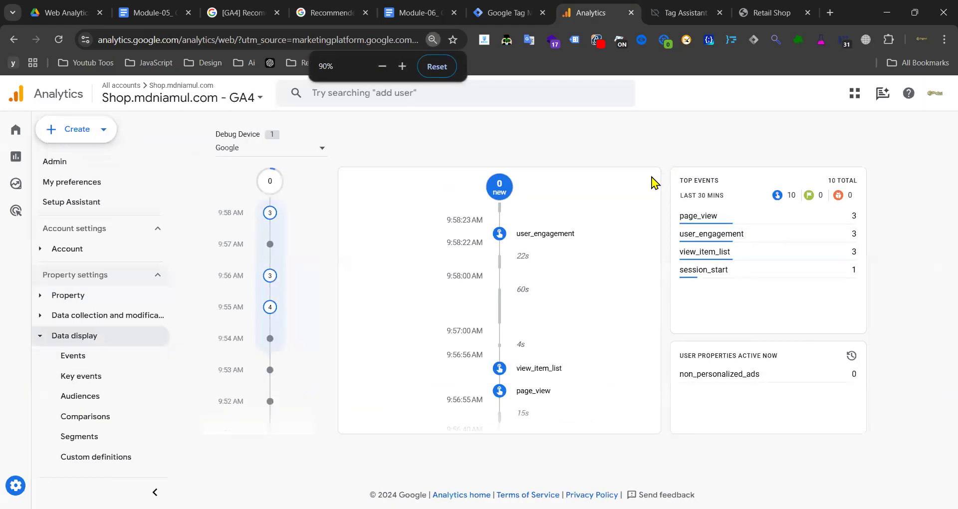
key(ctrl+minus)
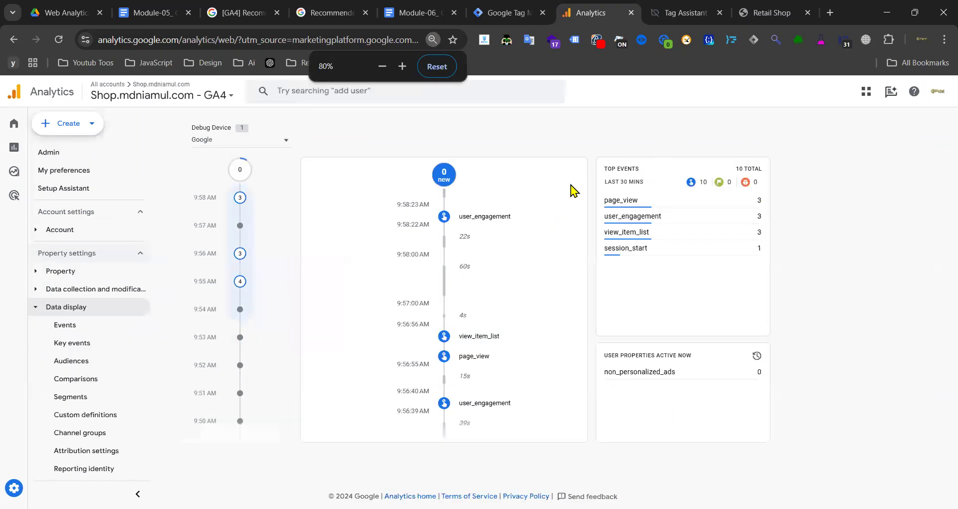
key(ctrl+plus)
- Reconnect the Tag Assistant debug session to the Retail Shop site
click(684, 13)
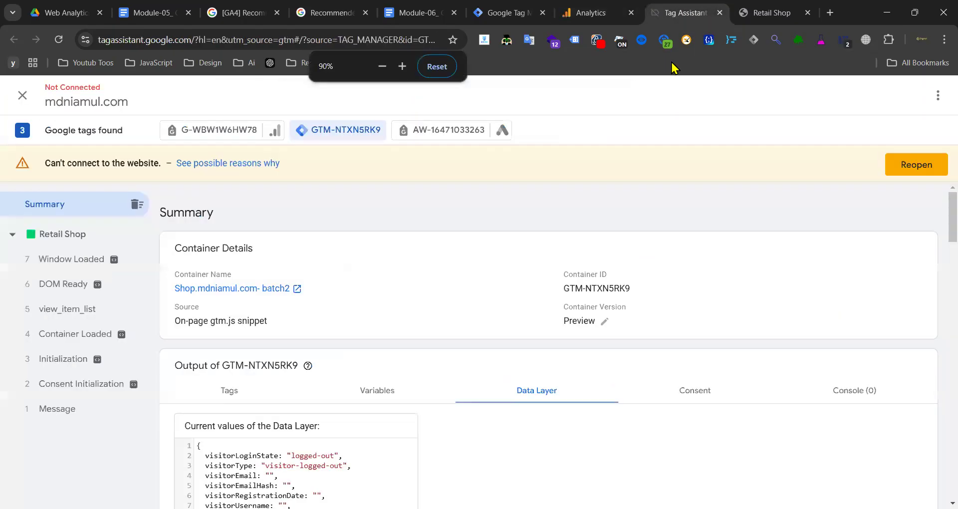
click(916, 164)
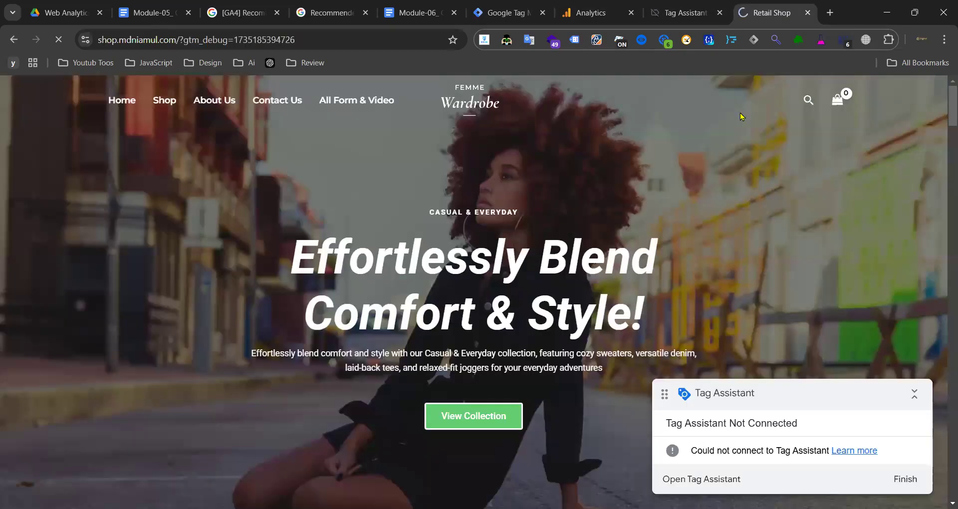
scroll(409, 324, down, 10)
scroll(422, 312, up, 10)
scroll(415, 271, down, 3)
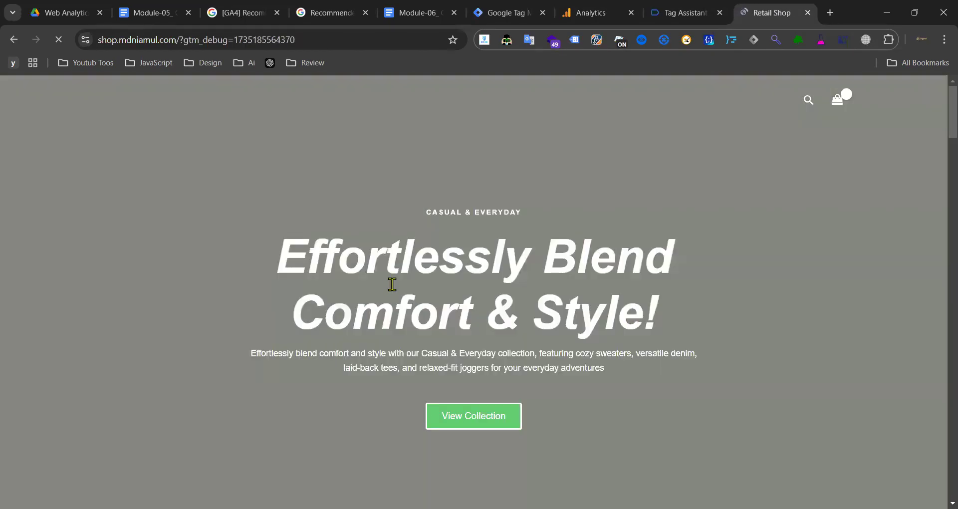
scroll(392, 218, down, 15)
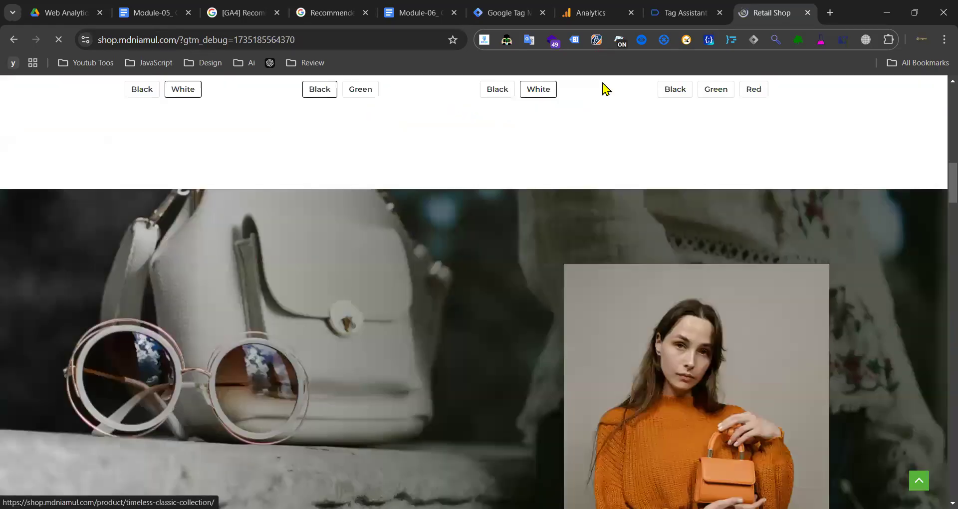
click(677, 13)
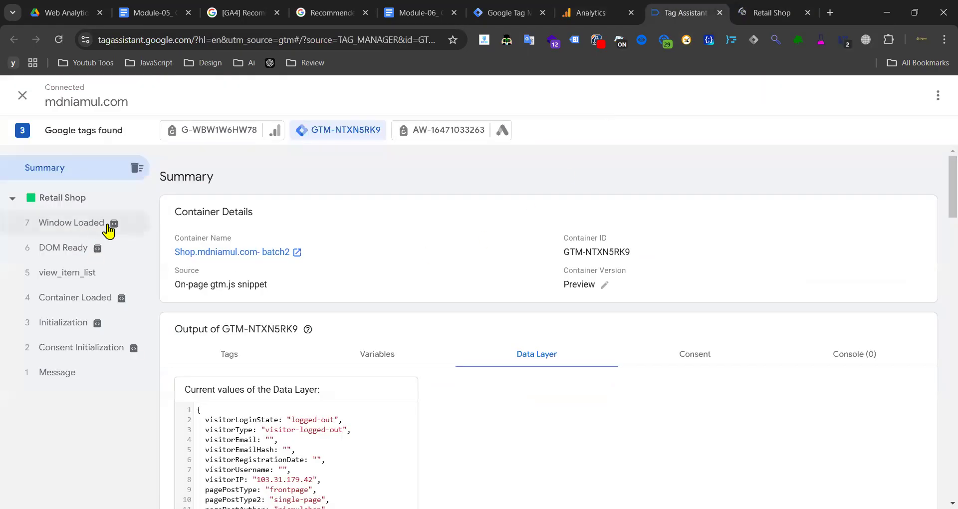
- Scroll the shop homepage to Newest Products and open the Relaxed Fit Joggers product page
click(758, 8)
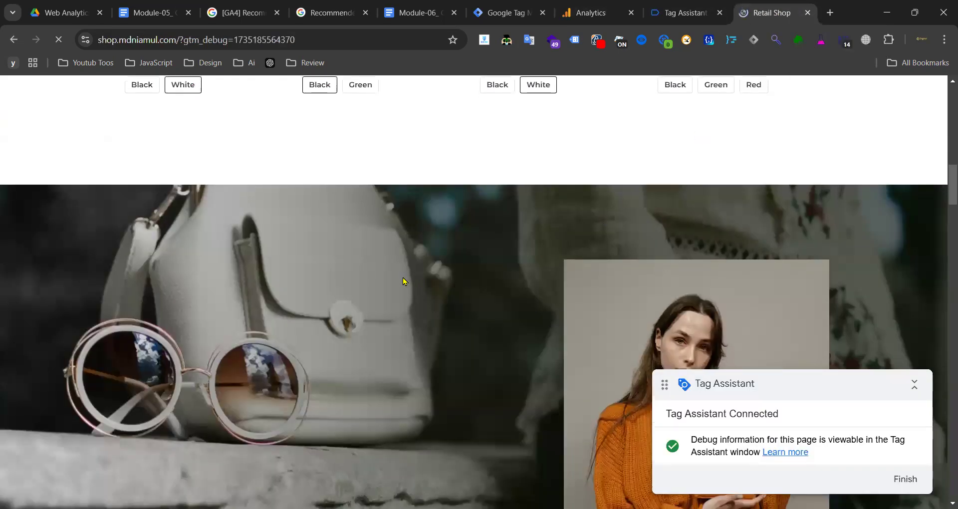
scroll(509, 270, down, 8)
scroll(437, 270, down, 10)
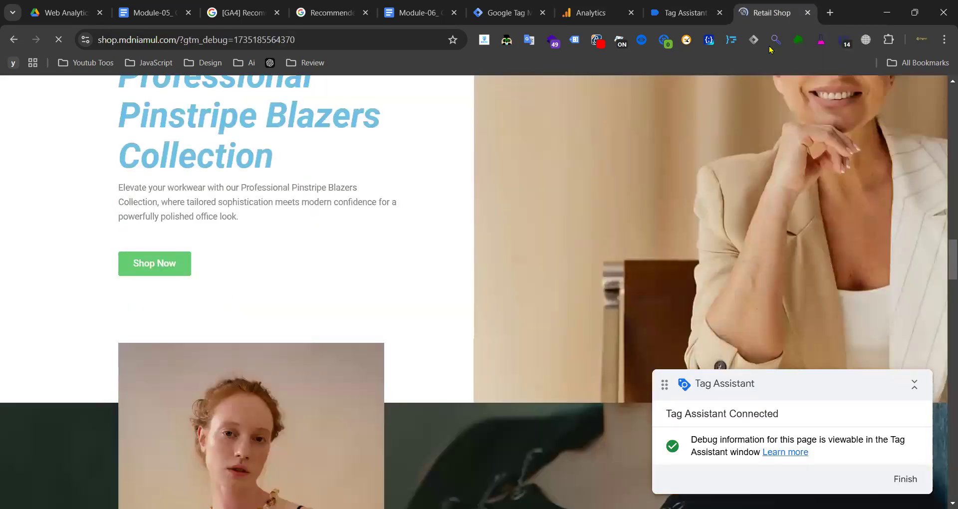
scroll(427, 198, down, 5)
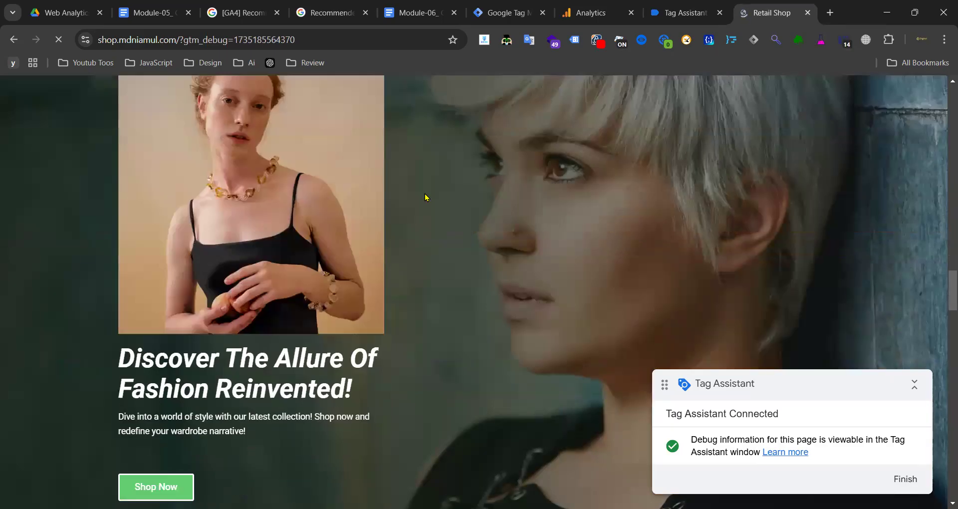
scroll(427, 198, down, 3)
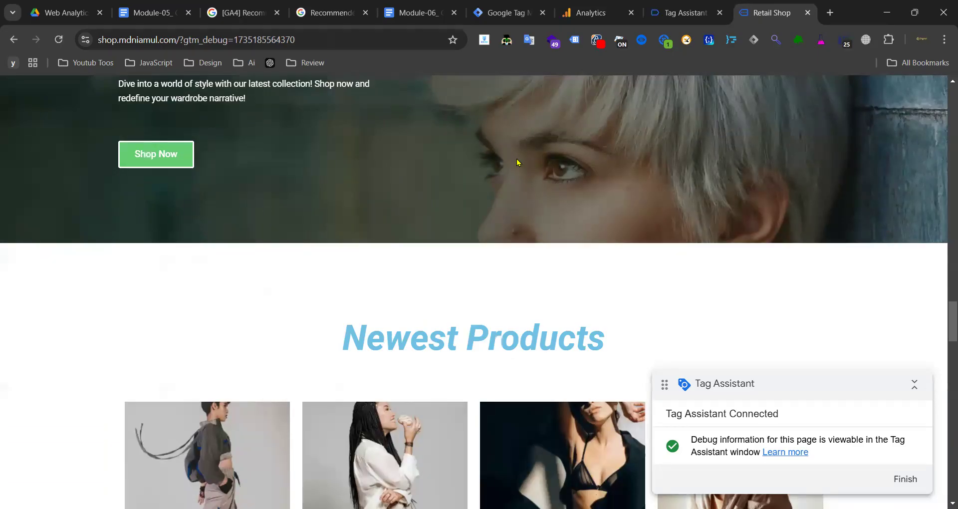
scroll(518, 160, down, 10)
scroll(133, 209, up, 6)
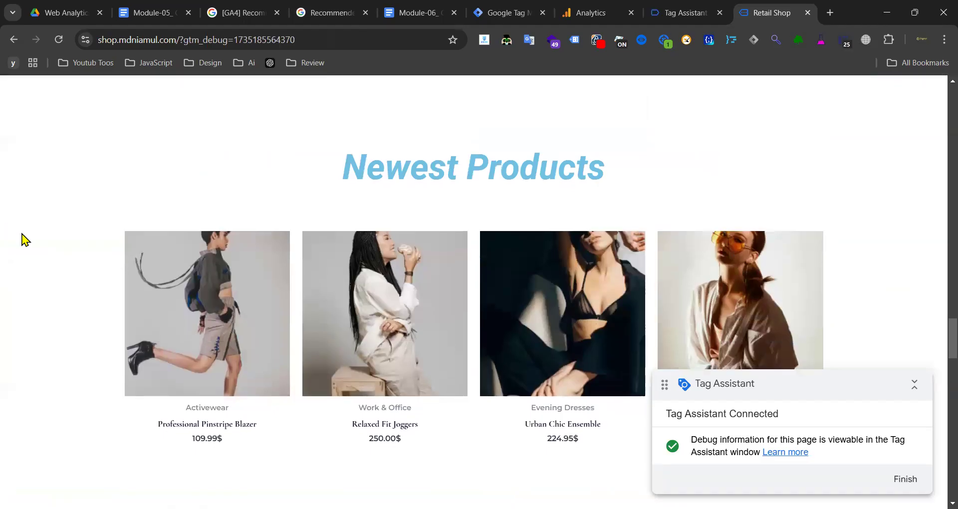
scroll(357, 172, down, 3)
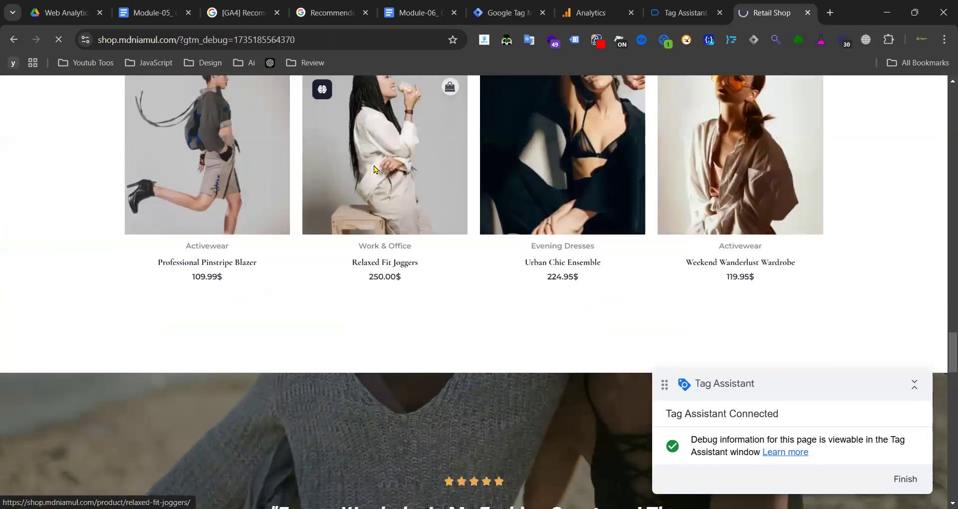
click(418, 169)
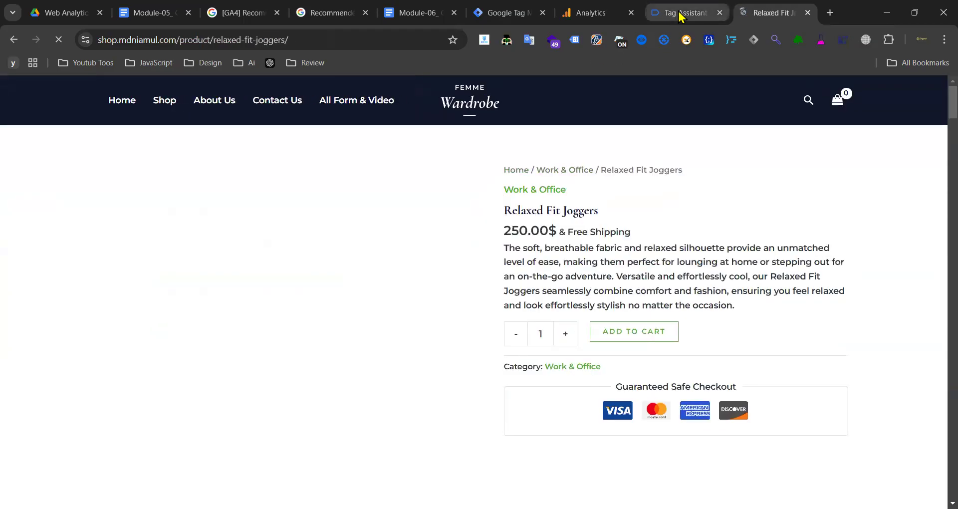
click(681, 12)
- Check the tags and data fired on select_item and view_item_list, including the Google Ads Remarketing and GA4 View Item List tags
click(72, 249)
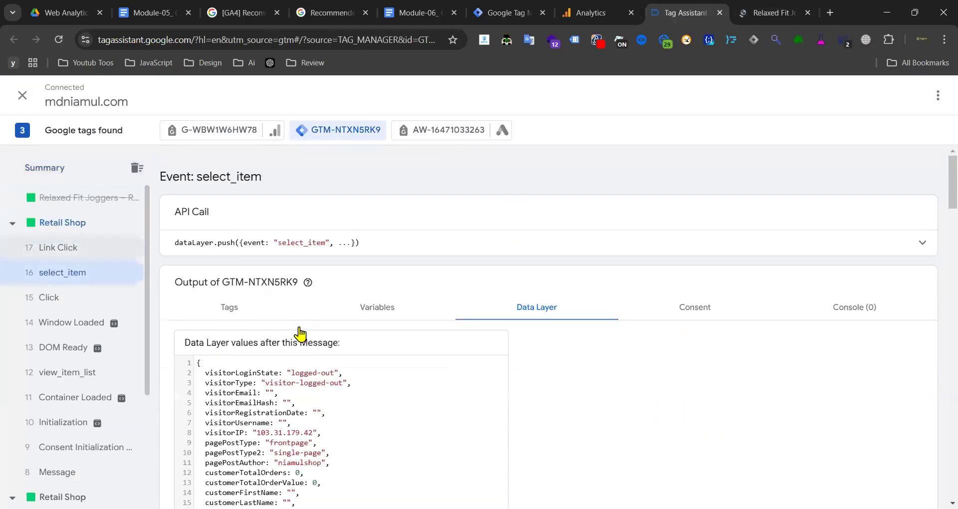
click(251, 308)
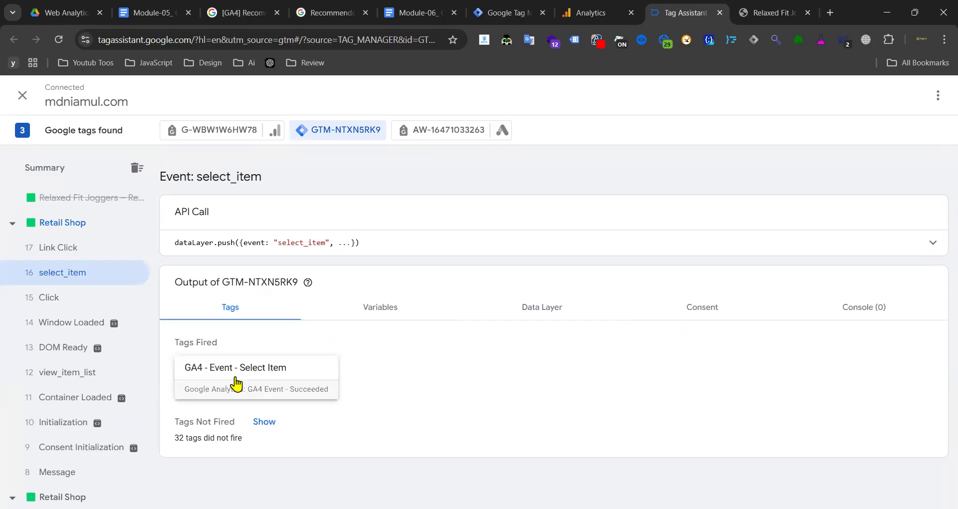
click(536, 308)
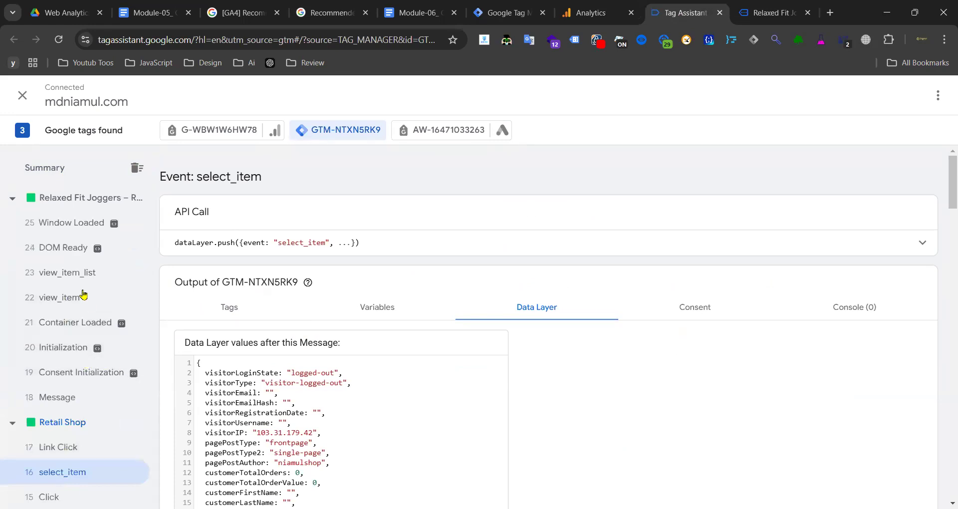
click(261, 310)
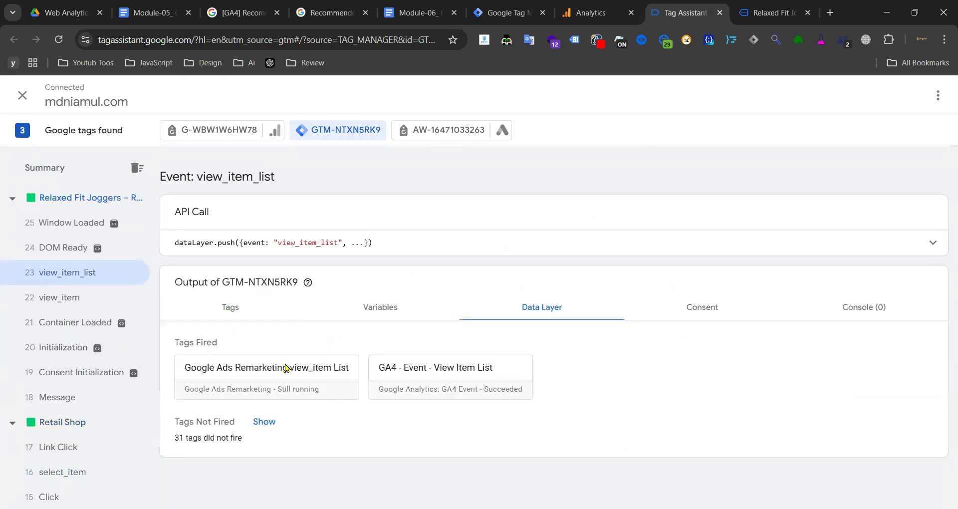
click(290, 384)
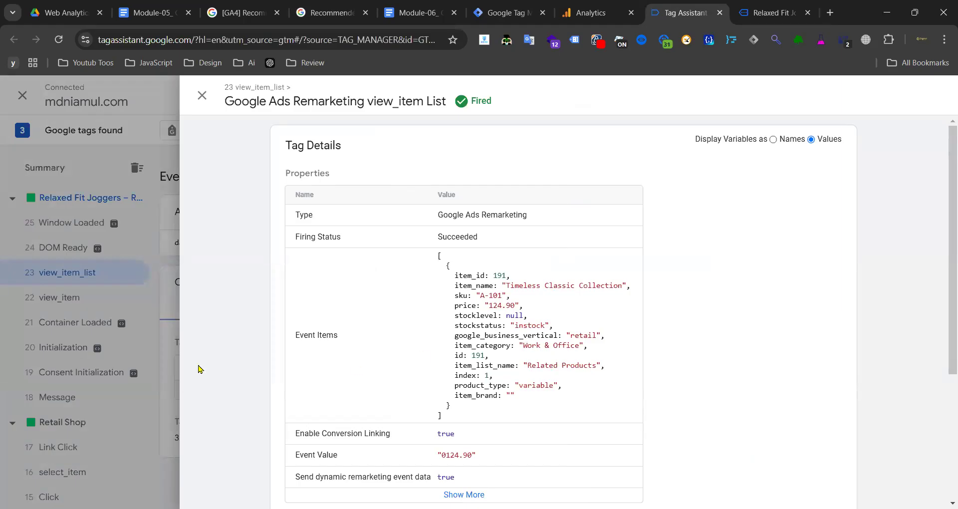
click(154, 401)
click(455, 385)
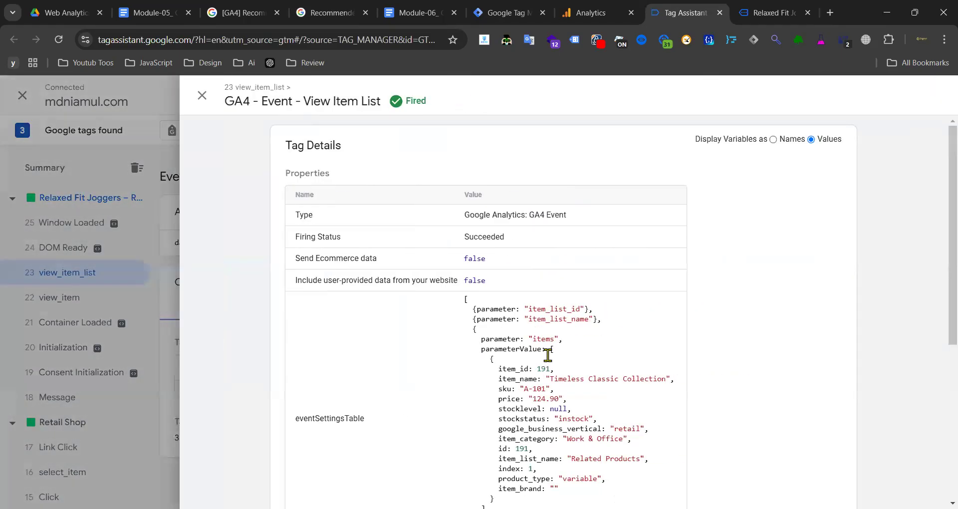
drag(547, 357, 567, 429)
click(97, 355)
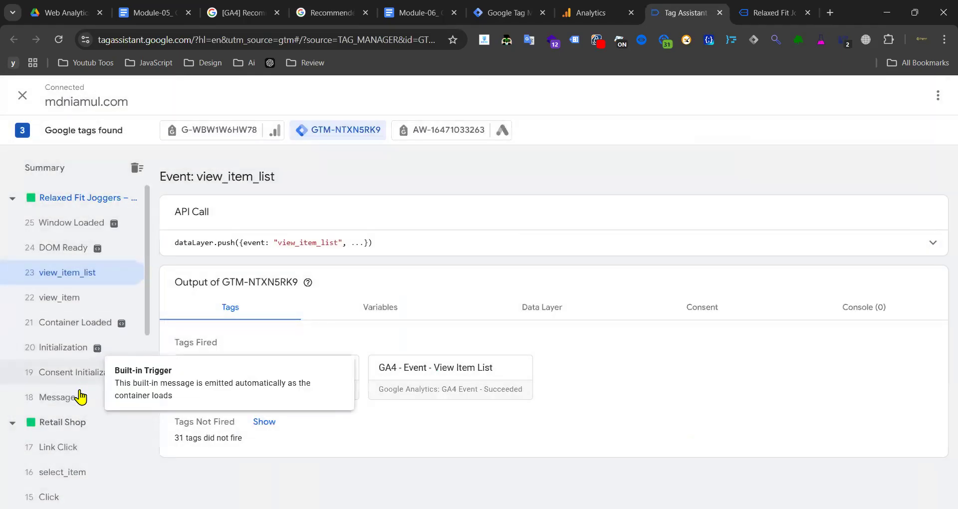
- Open the GA4 - Event - Select Item tag on select_item and review its item data
scroll(75, 359, down, 3)
click(59, 310)
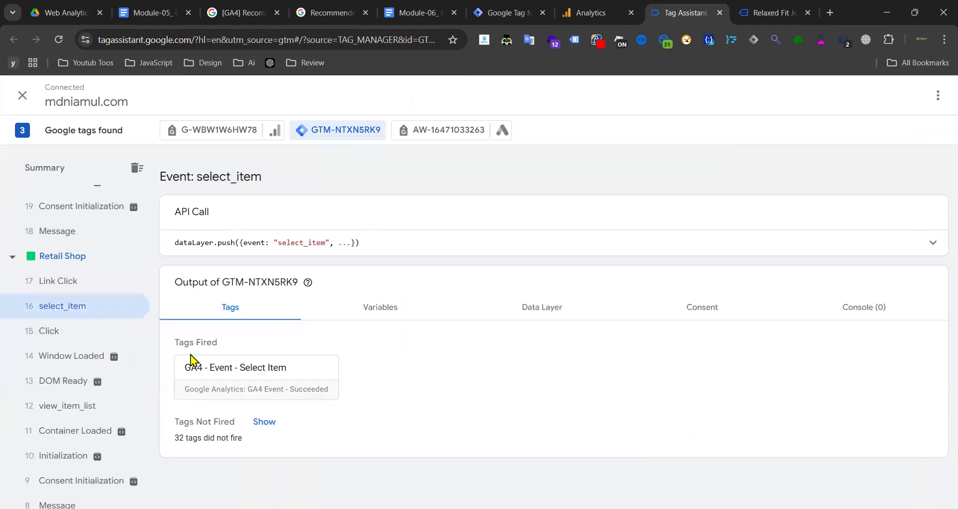
double_click(244, 379)
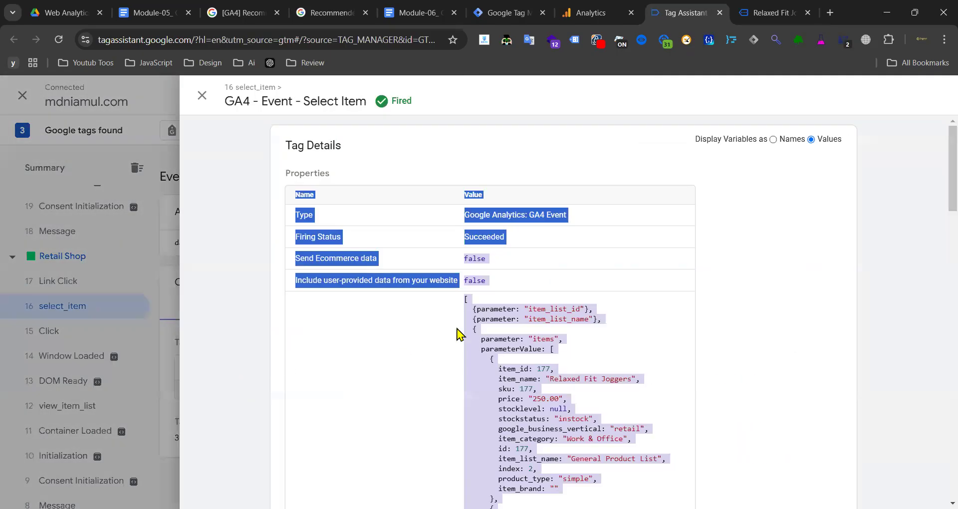
click(447, 325)
scroll(471, 304, down, 3)
drag(494, 203, 547, 343)
scroll(544, 339, down, 6)
drag(479, 295, 554, 412)
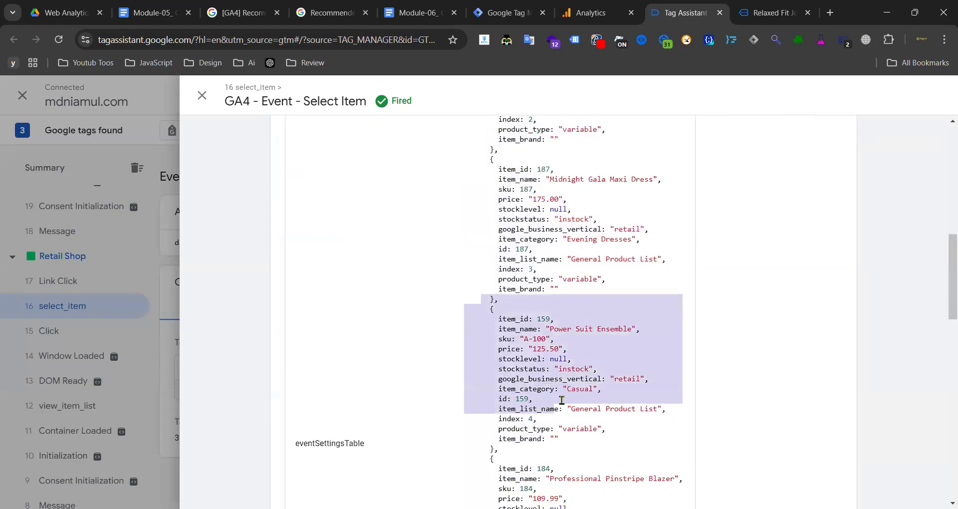
scroll(558, 399, down, 9)
drag(478, 355, 577, 458)
click(579, 383)
- Check the Select Item tag's item_list_id and item_list_name parameters and remaining properties
scroll(563, 308, up, 10)
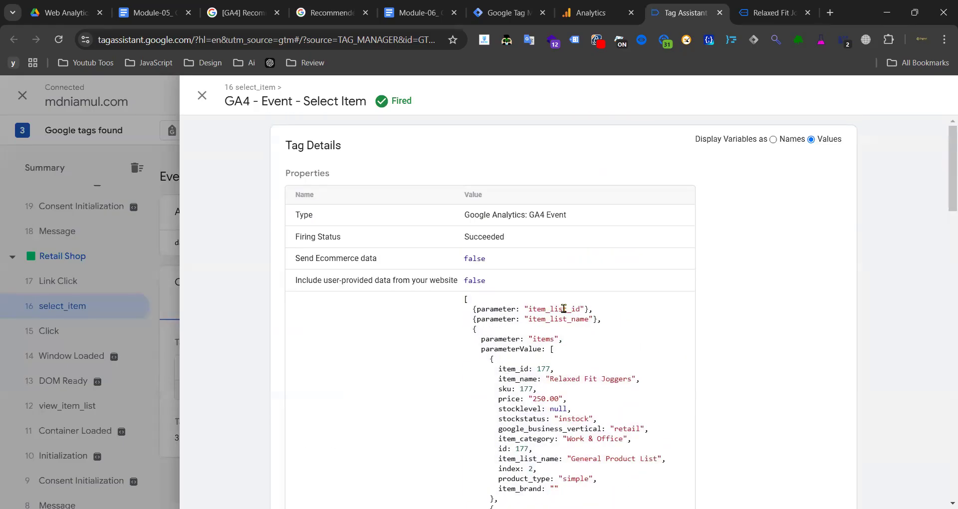
drag(477, 309, 598, 319)
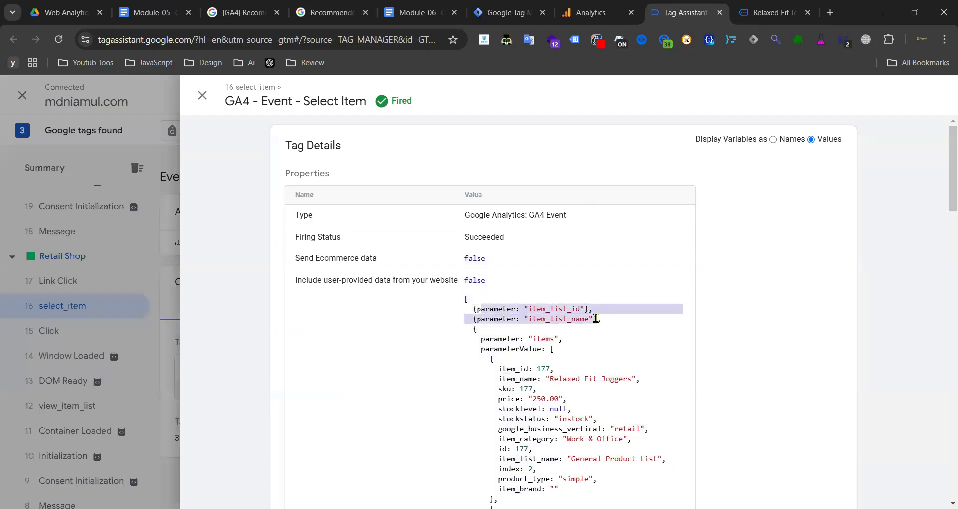
click(596, 319)
scroll(391, 378, down, 14)
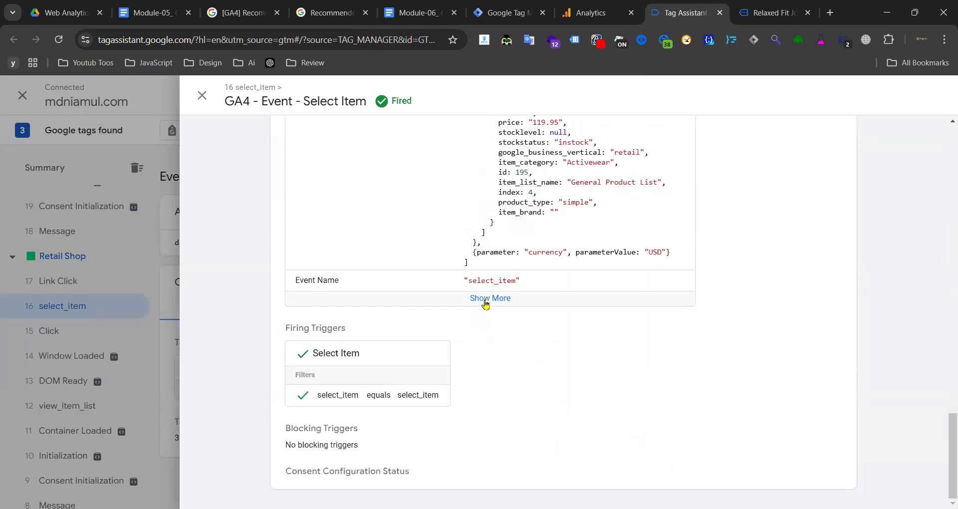
click(485, 300)
click(133, 333)
scroll(90, 287, up, 3)
- Open GA4 - Event - View Item on view_item, confirming Relaxed Fit Joggers, price 250, USD, value 250
click(80, 298)
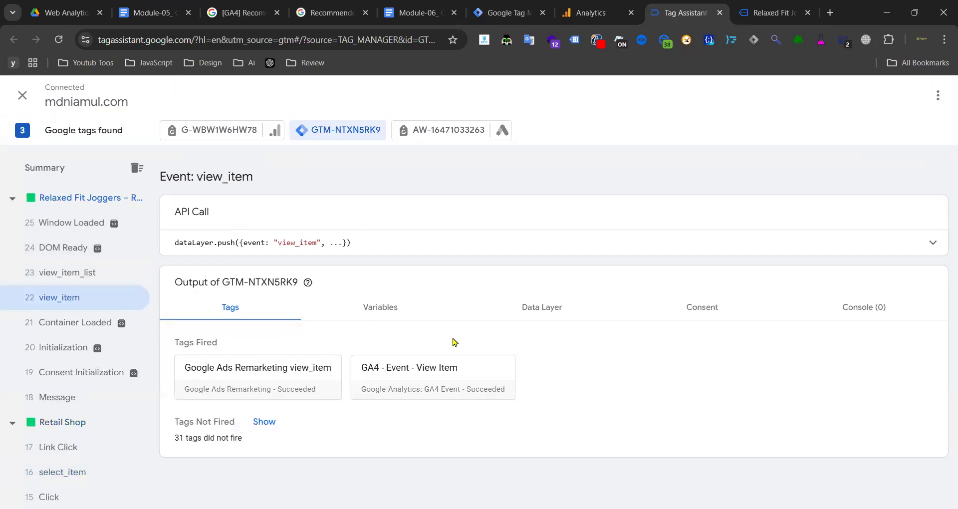
click(418, 369)
drag(468, 313, 535, 418)
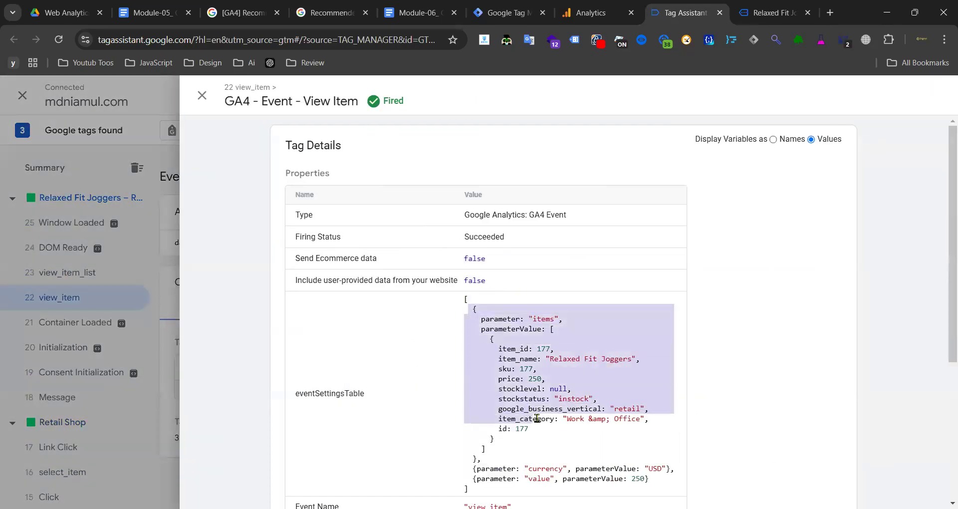
scroll(554, 381, down, 5)
drag(486, 242, 684, 237)
mouse_move(462, 244)
mouse_down()
mouse_move(641, 243)
mouse_move(646, 252)
mouse_move(469, 260)
mouse_up()
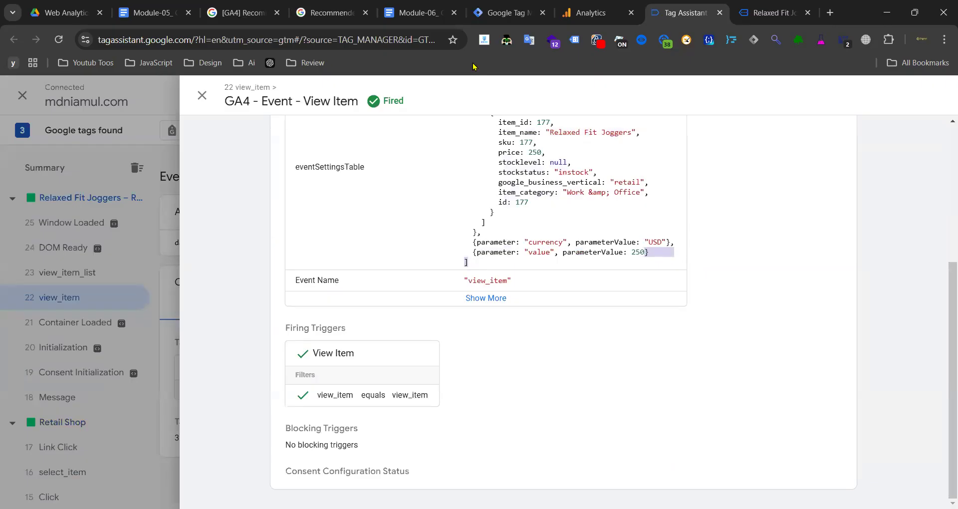
click(591, 12)
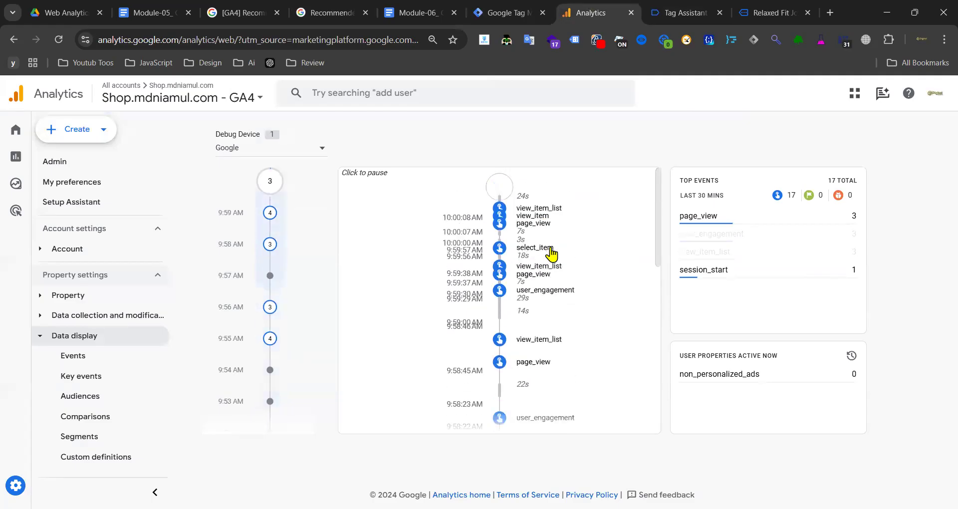
- In DebugView, review the product items sent with the select_item and view_item events
click(534, 369)
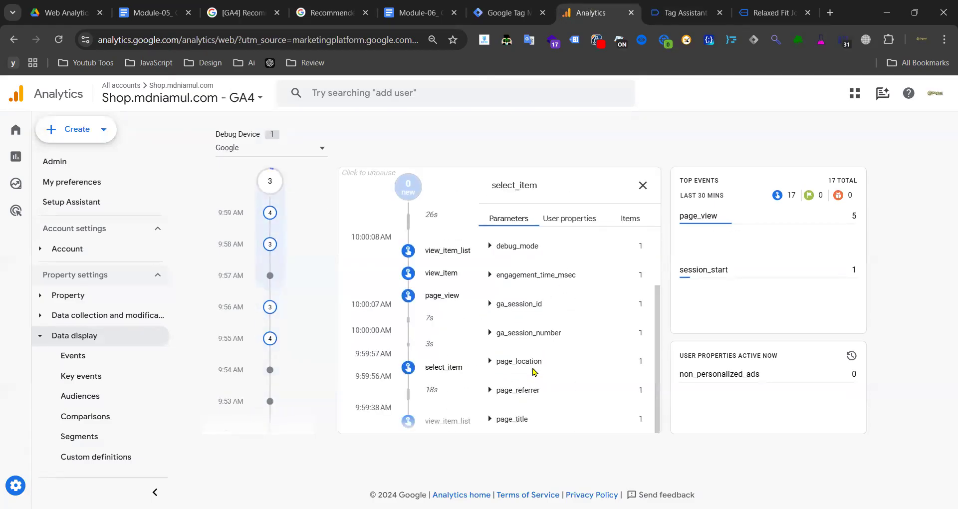
click(630, 219)
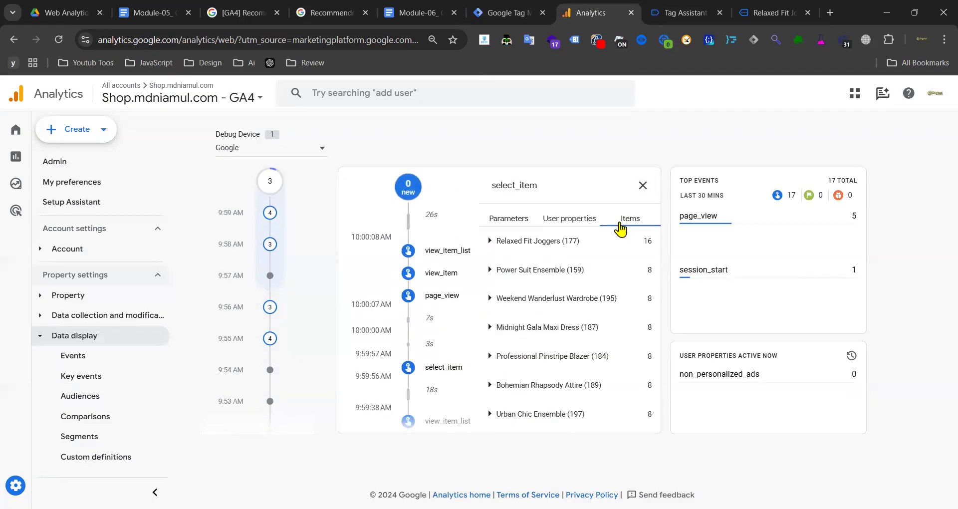
drag(530, 290, 570, 283)
click(642, 185)
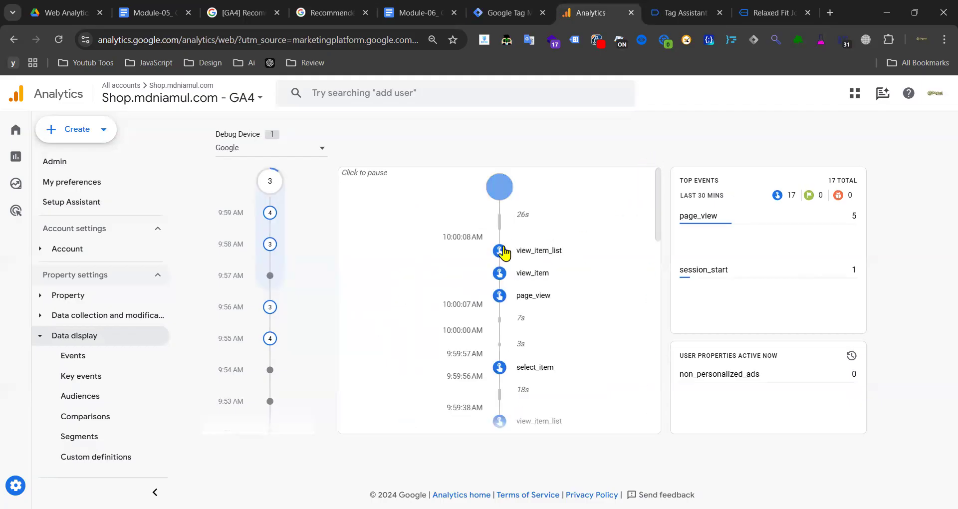
click(530, 277)
scroll(535, 284, down, 3)
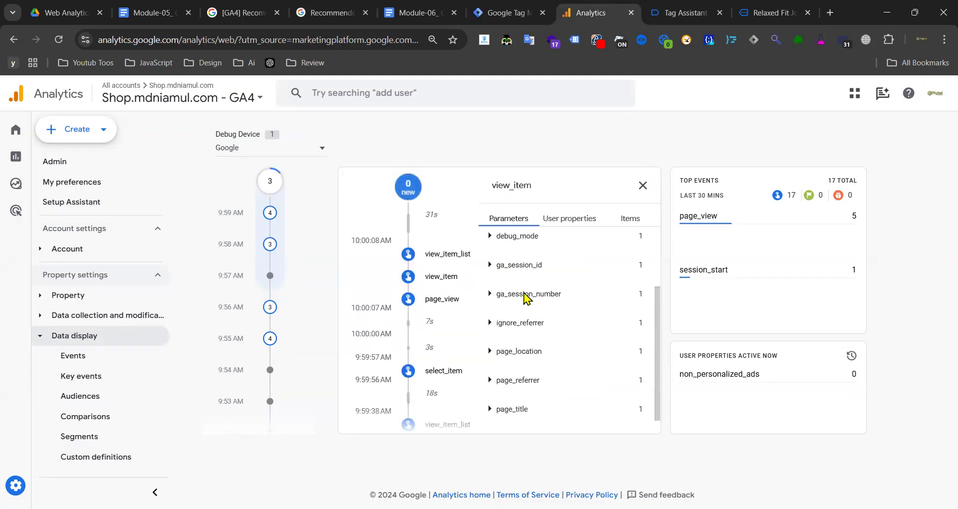
scroll(539, 391, up, 3)
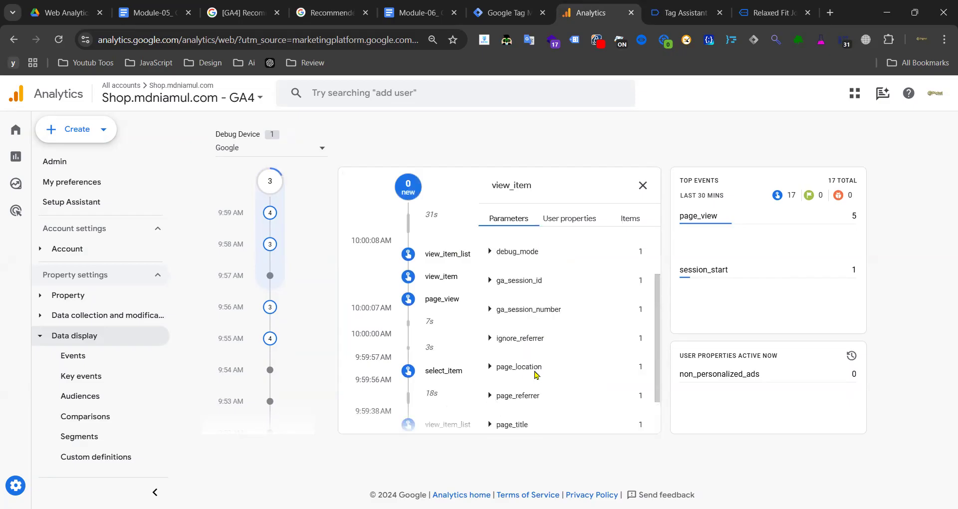
click(632, 219)
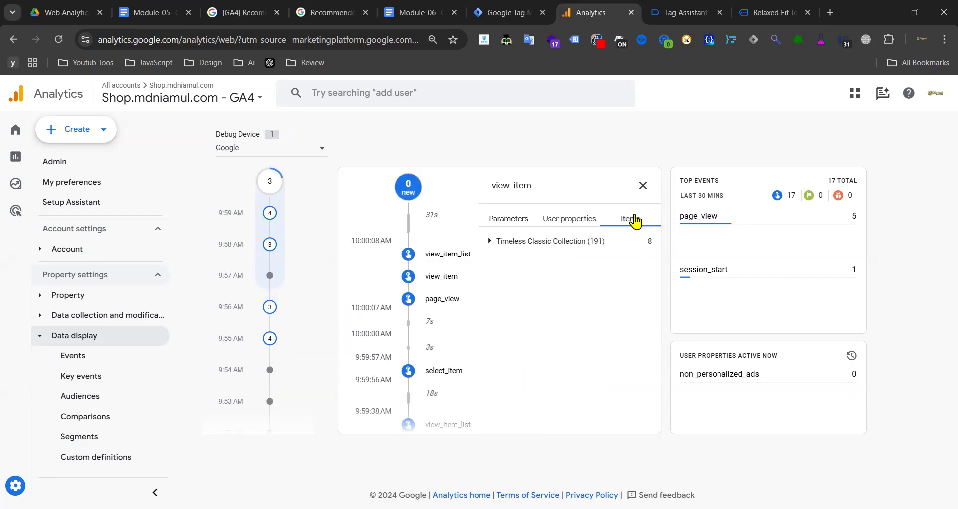
click(532, 240)
click(643, 185)
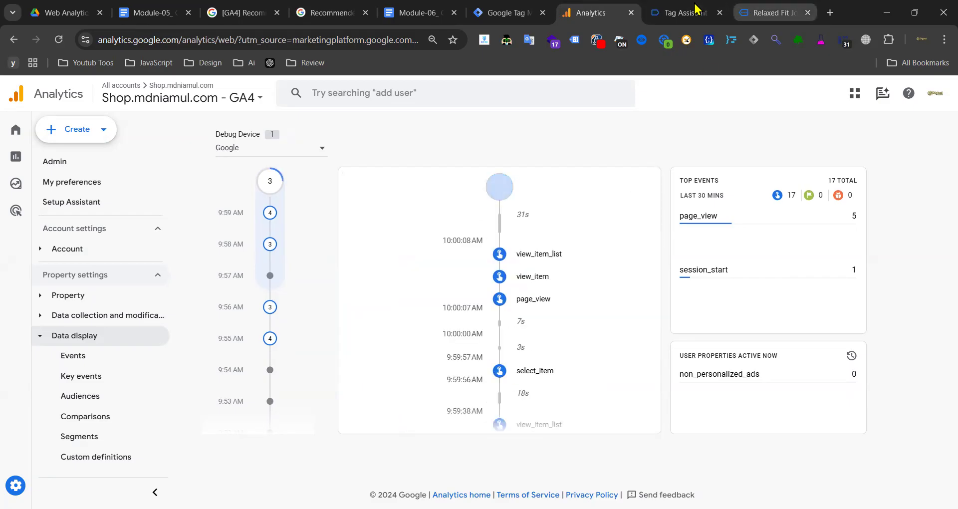
- Add the Relaxed Fit Joggers to the cart from their product page
click(699, 12)
click(767, 12)
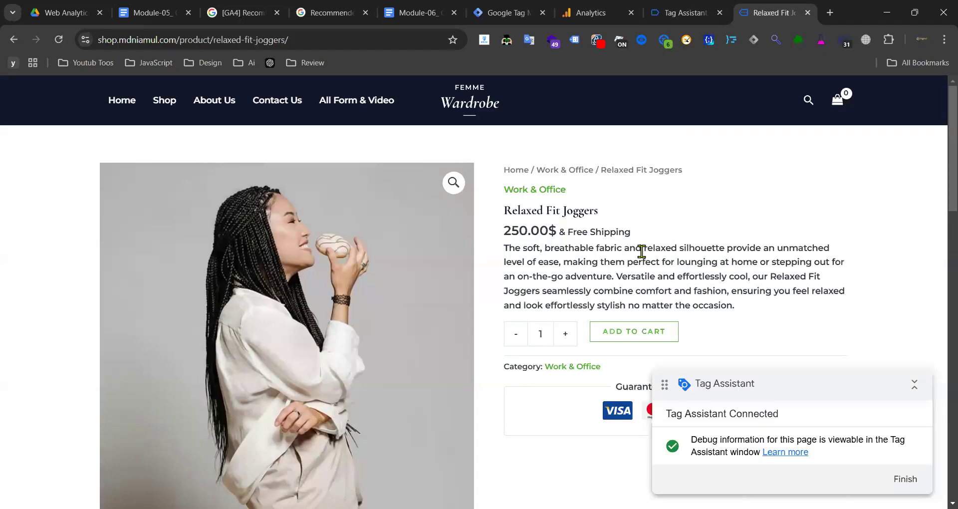
scroll(642, 252, down, 3)
click(619, 172)
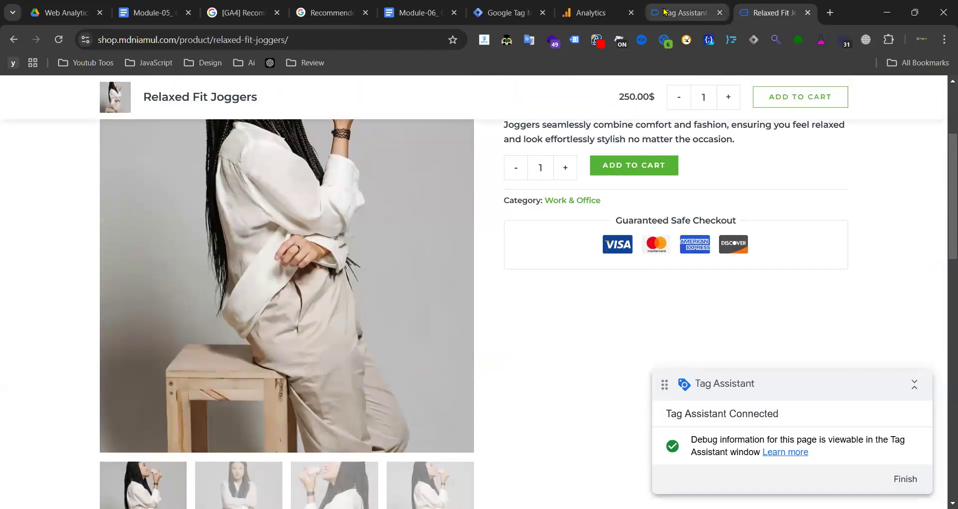
click(683, 13)
- Inspect the GA4 Add To Cart tag fired on event 27 add_to_cart, including its items data
click(91, 316)
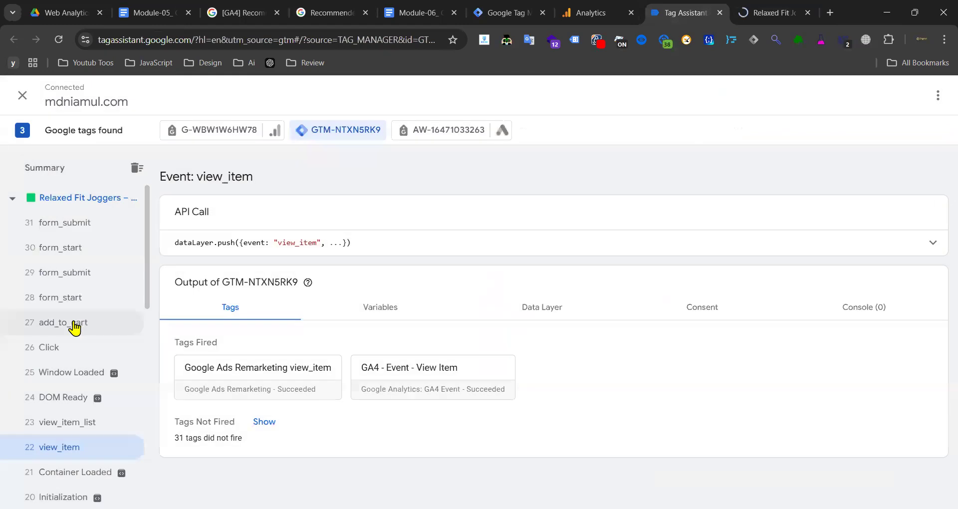
click(74, 324)
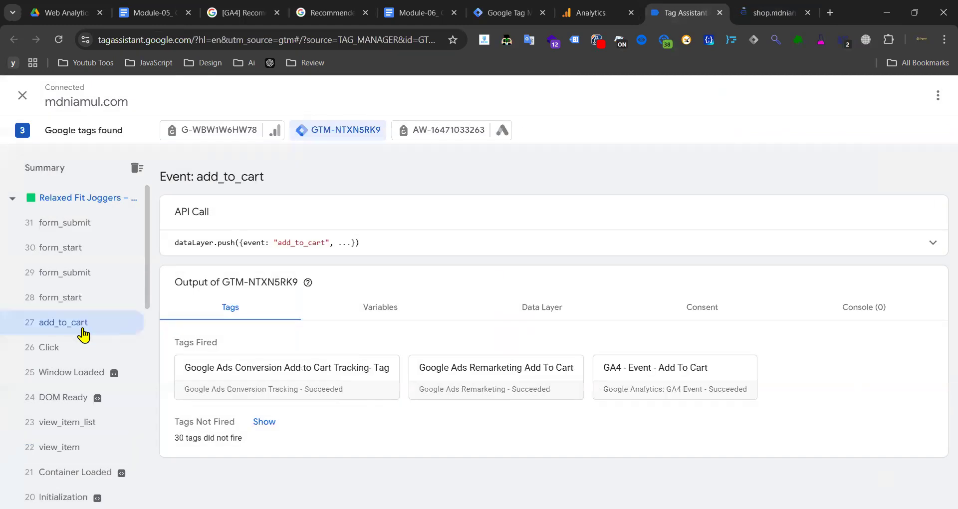
click(639, 383)
scroll(474, 225, down, 3)
drag(501, 193, 650, 310)
click(489, 366)
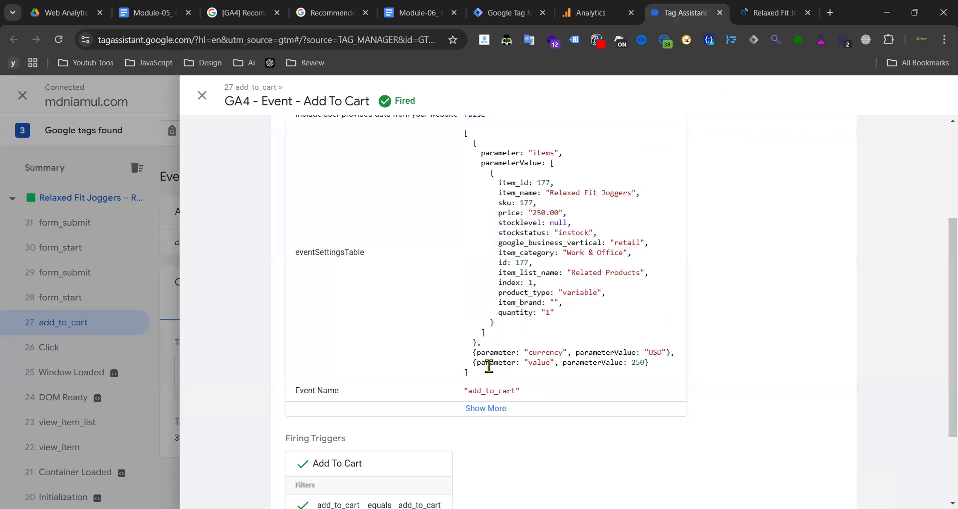
click(485, 410)
click(165, 303)
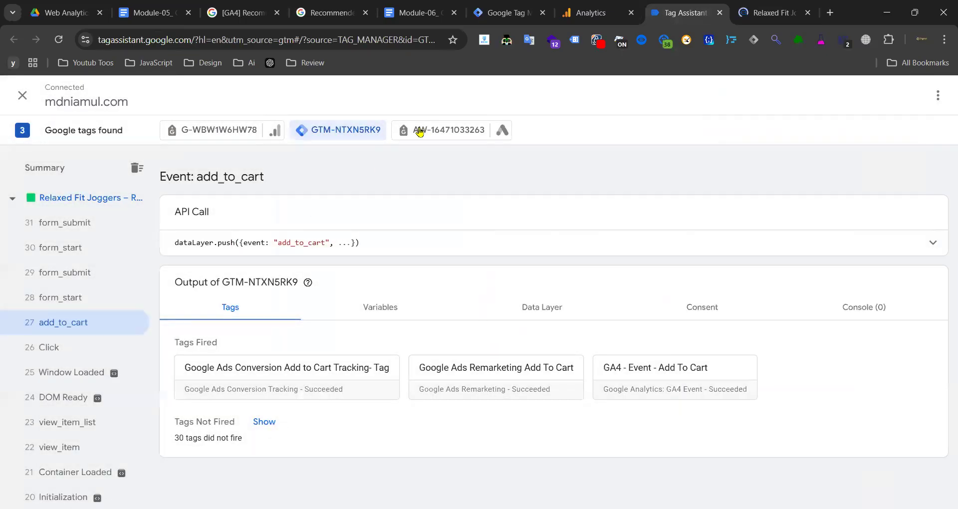
- Check the AW and G-WBW1W6HW78 summaries and the Add to Cart collect hit URL, then return to the joggers page
click(461, 134)
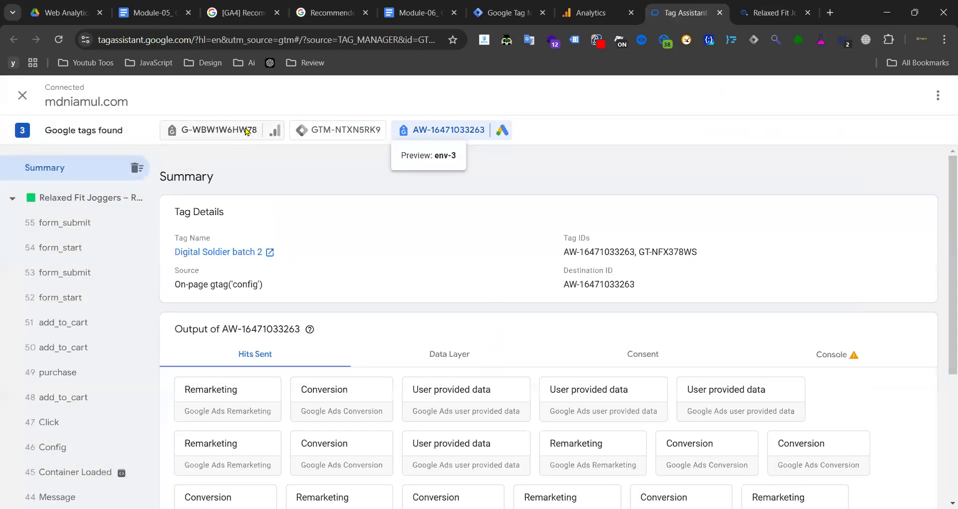
click(246, 131)
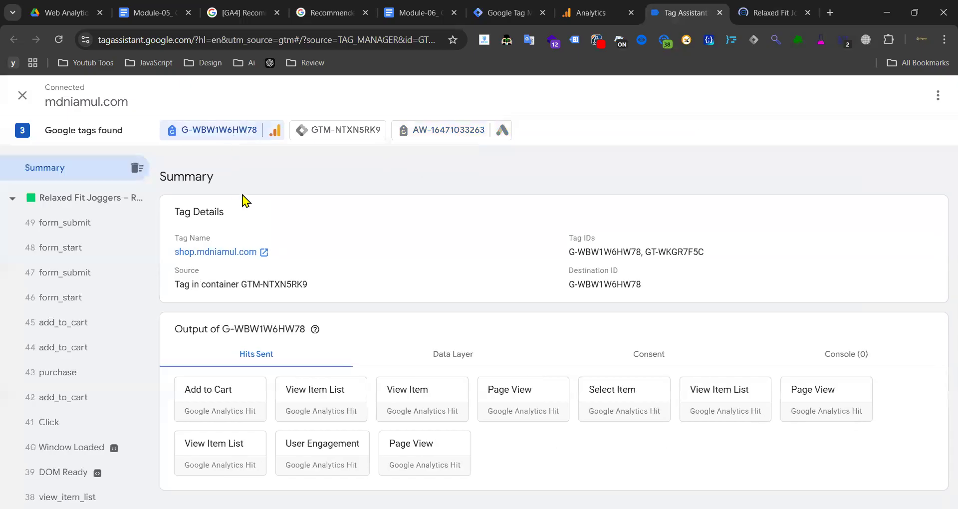
click(210, 397)
scroll(484, 317, down, 10)
scroll(433, 302, up, 10)
drag(463, 240, 321, 239)
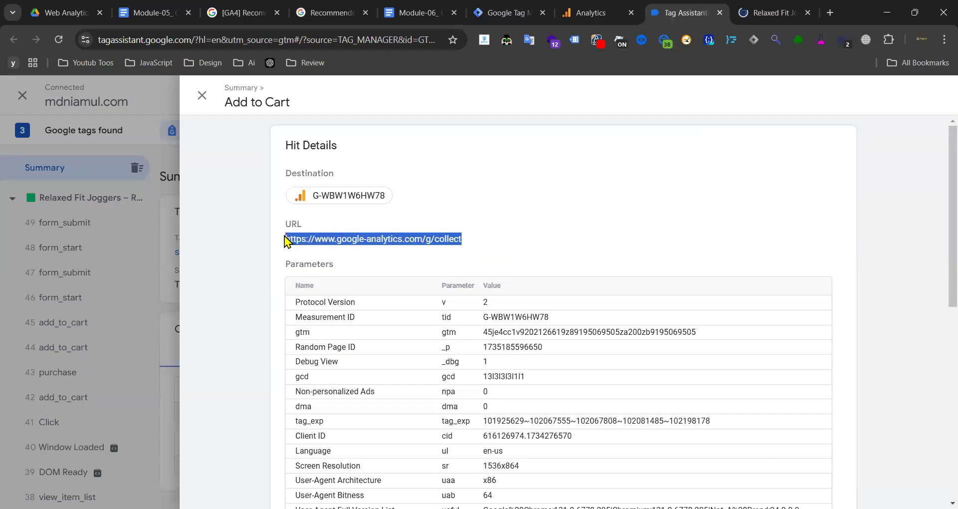
triple_click(374, 242)
drag(463, 239, 306, 240)
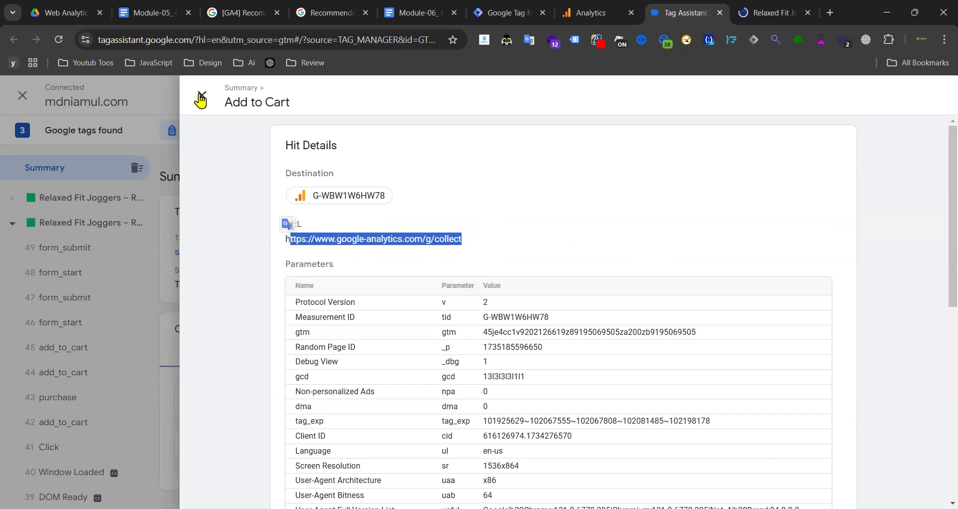
click(201, 98)
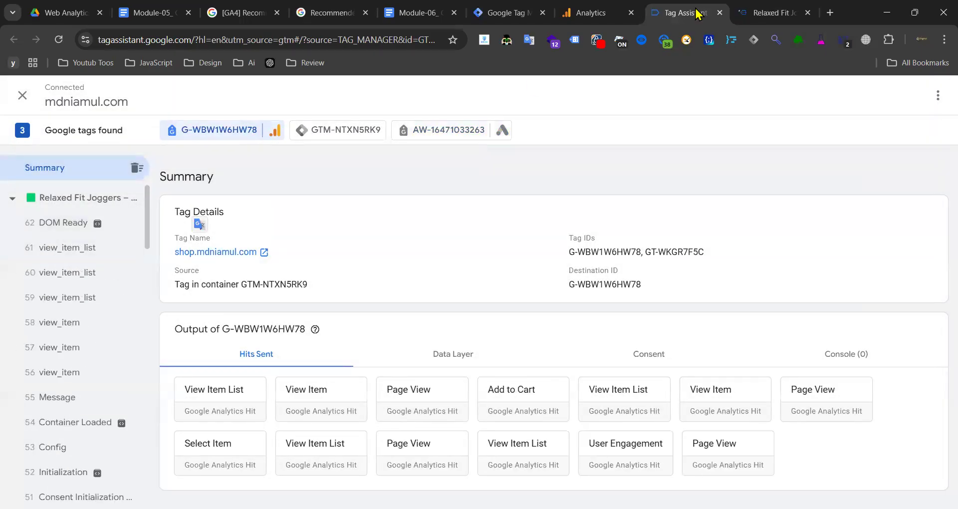
click(781, 13)
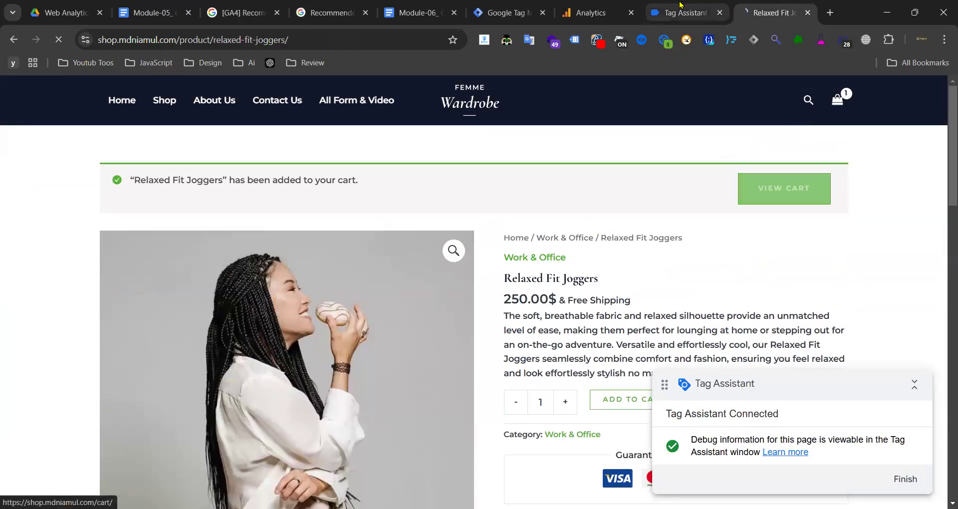
- Review the Cart – Retail Shop view_cart event and GTM-NTXN5RK9's five core tag firings
click(686, 13)
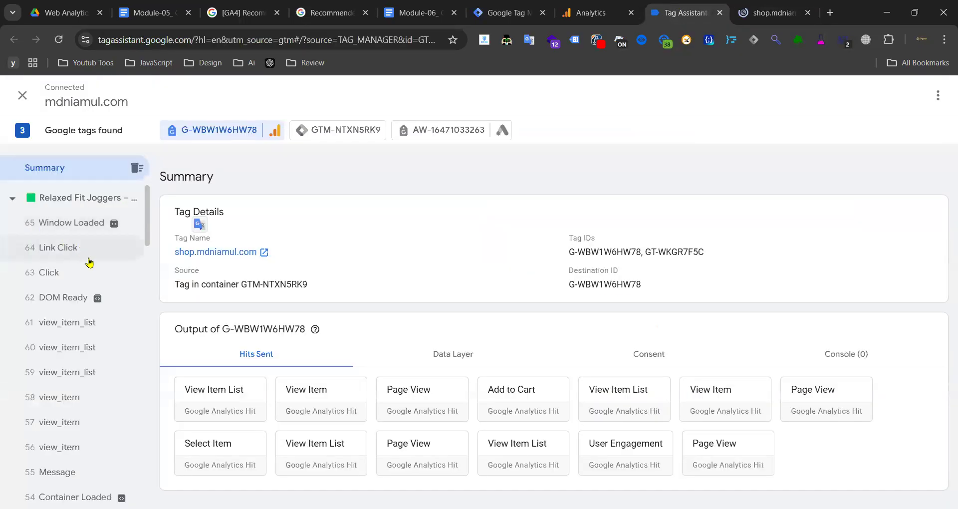
scroll(90, 262, down, 2)
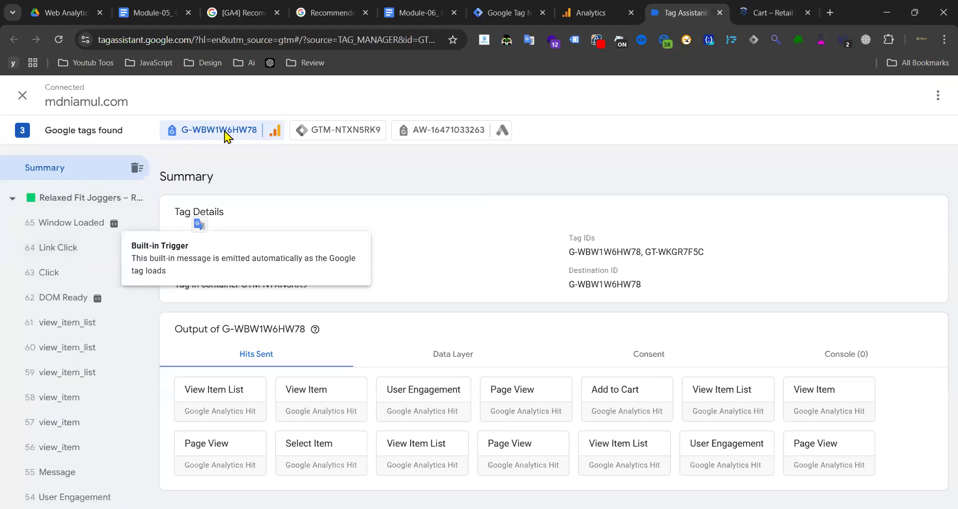
click(336, 129)
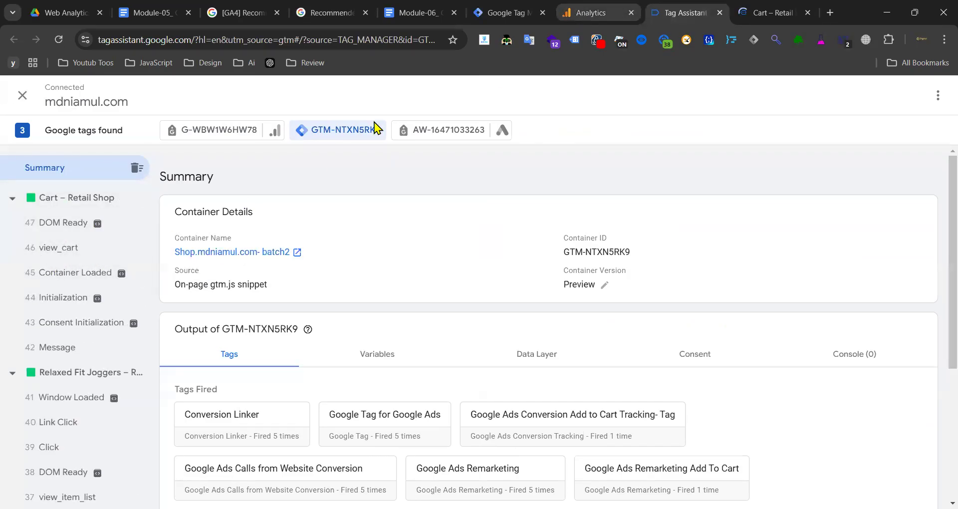
click(591, 12)
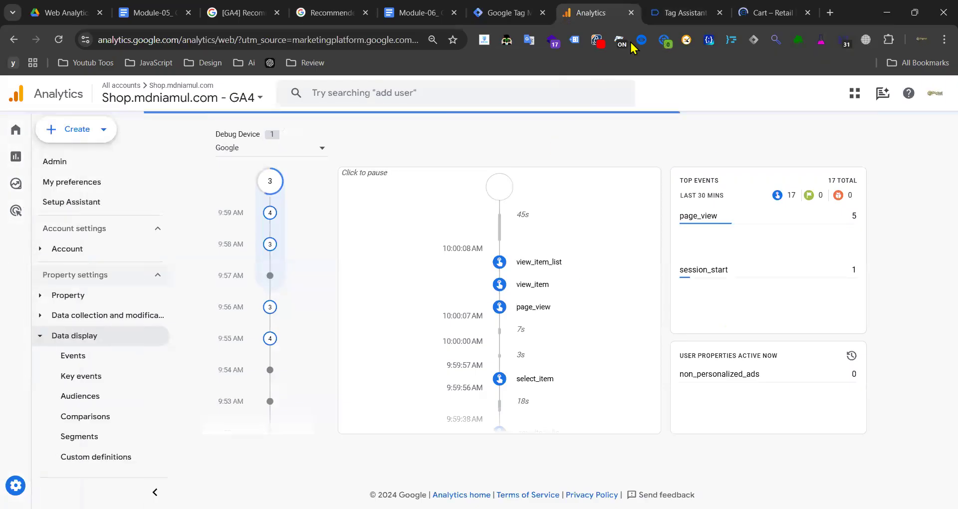
- In DebugView, confirm view_cart carries currency USD and value 250 for the Google debug device
click(681, 12)
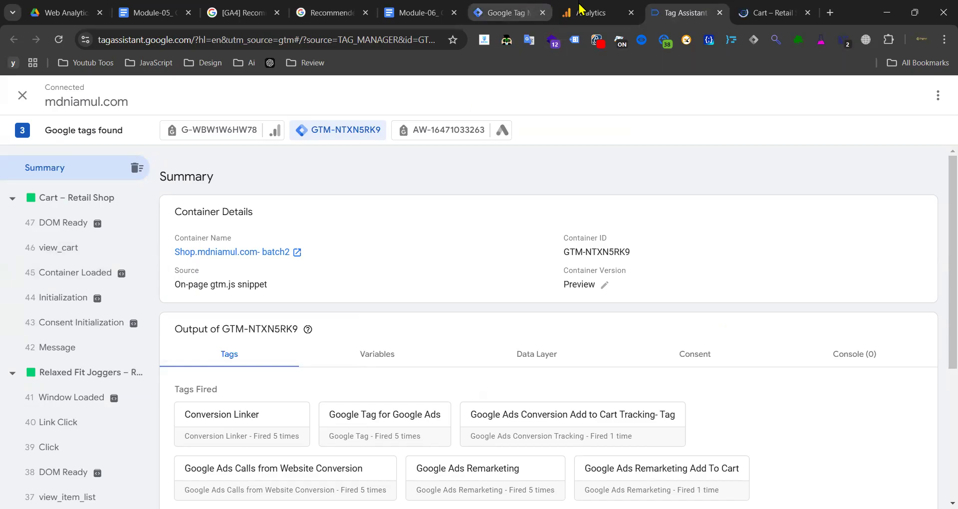
key(ctrl+shift+Tab)
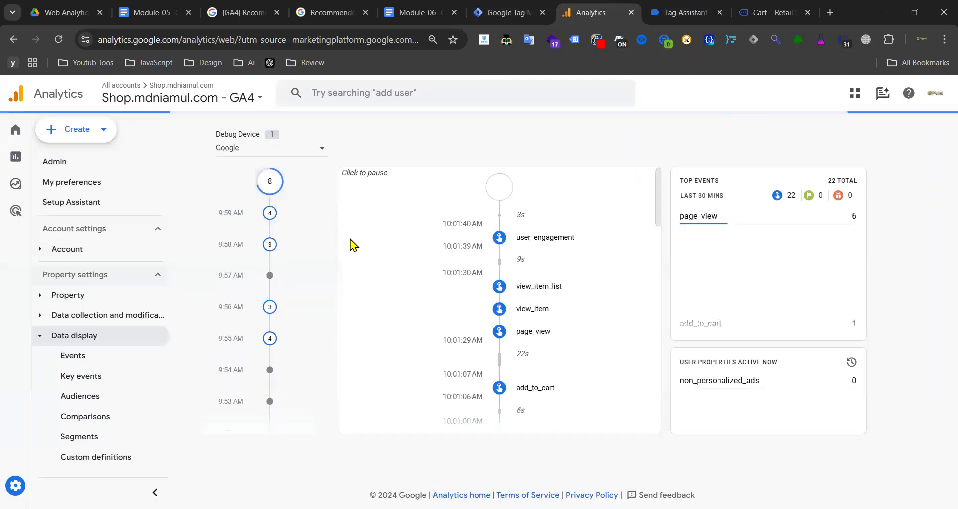
click(324, 148)
click(441, 146)
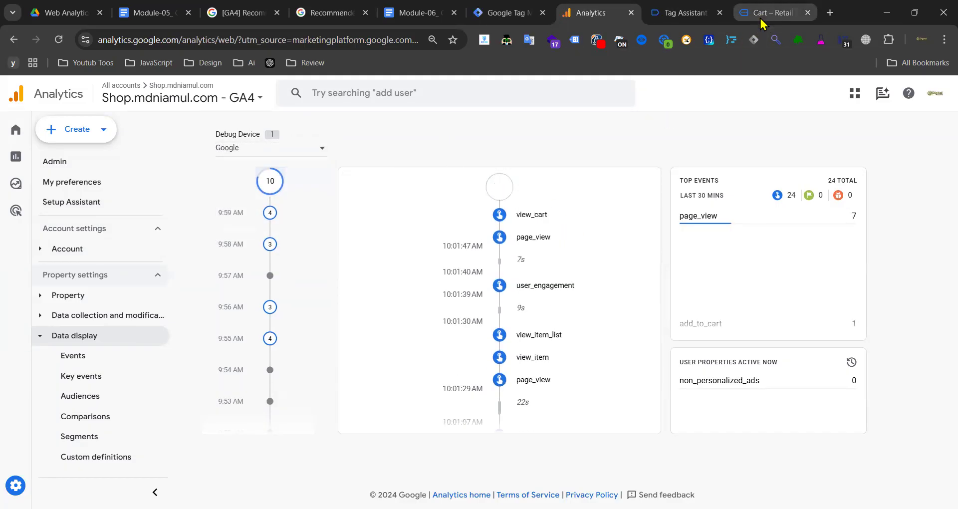
click(541, 238)
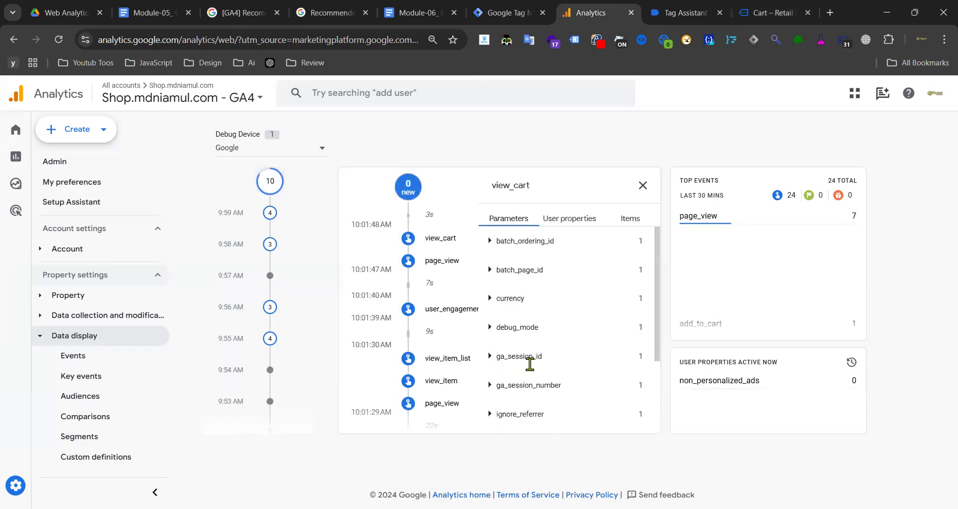
scroll(511, 418, down, 2)
click(518, 406)
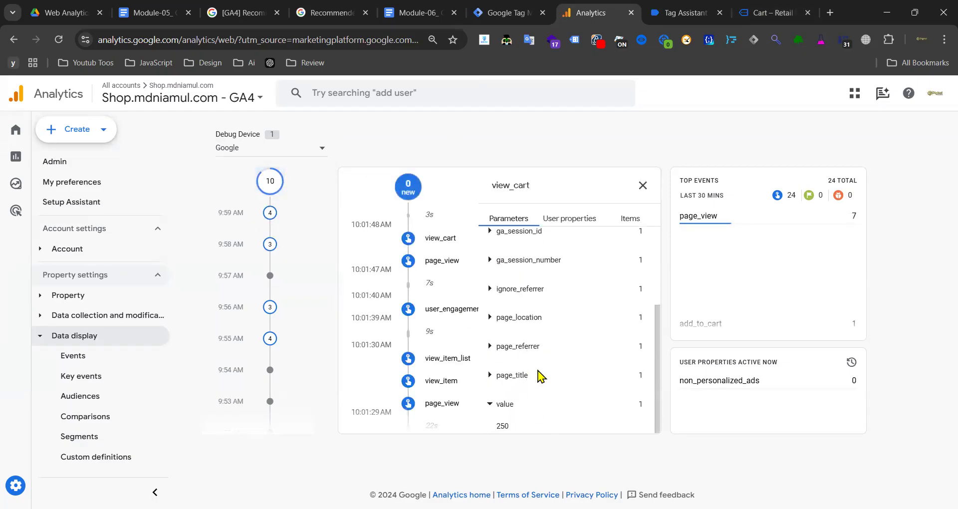
scroll(541, 377, up, 3)
click(512, 299)
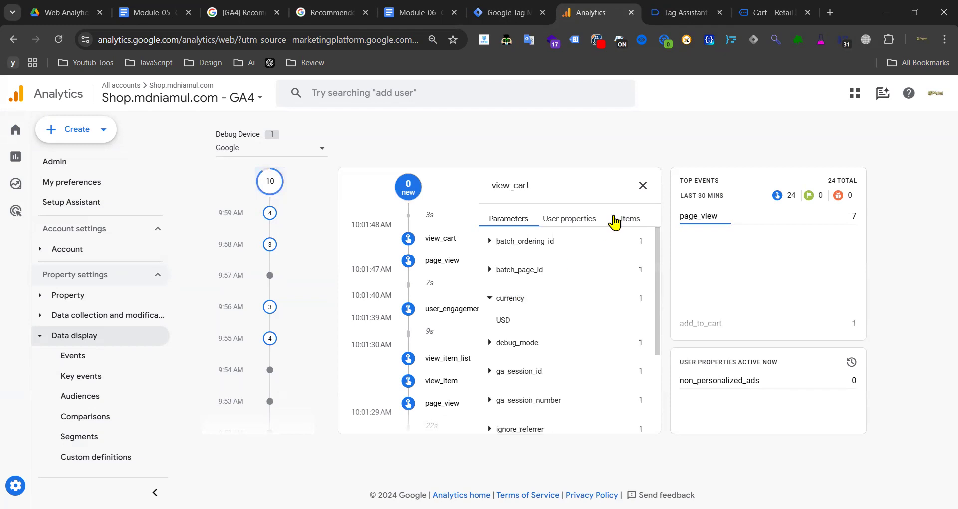
click(642, 185)
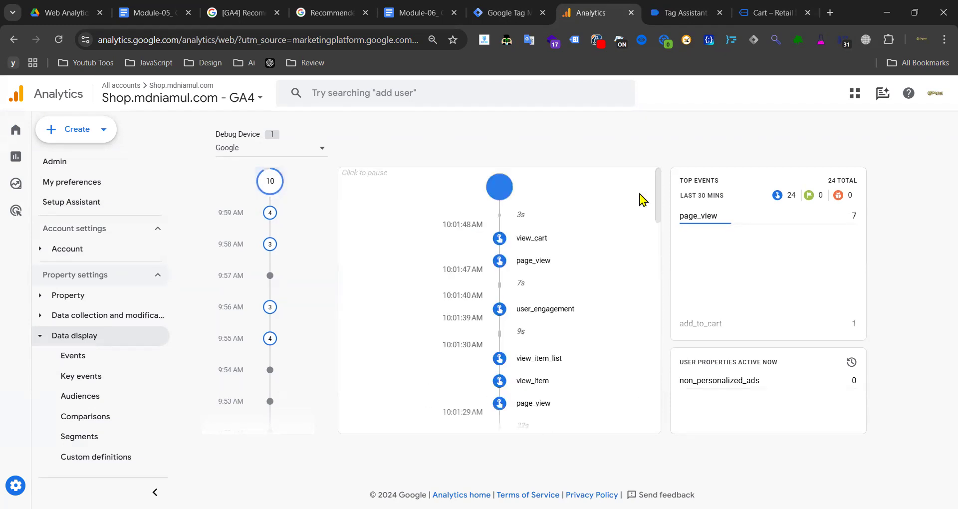
- Duplicate the Analytics tab
right_click(588, 14)
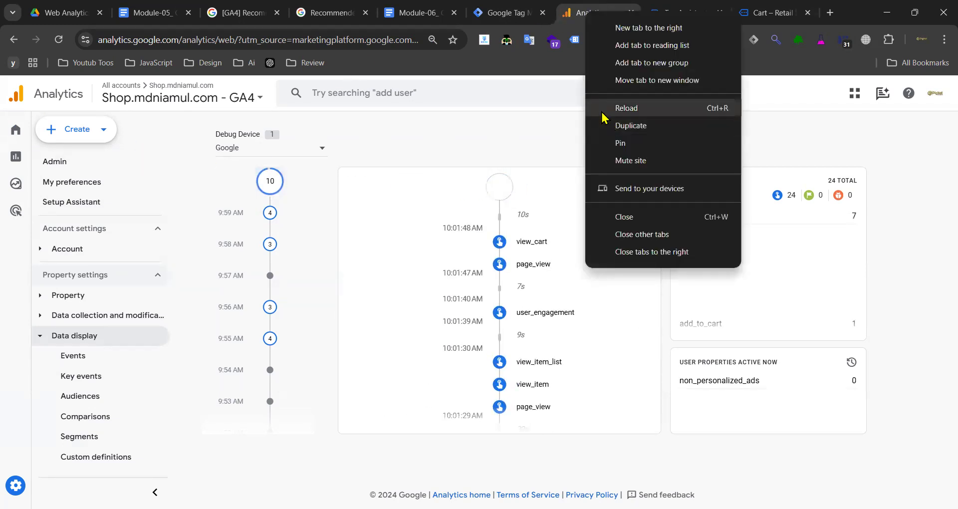
click(643, 125)
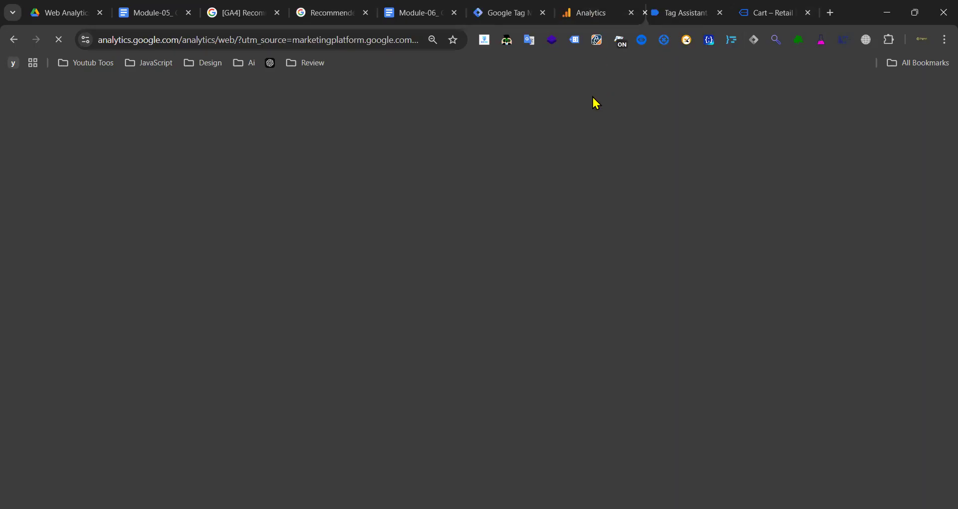
right_click(607, 16)
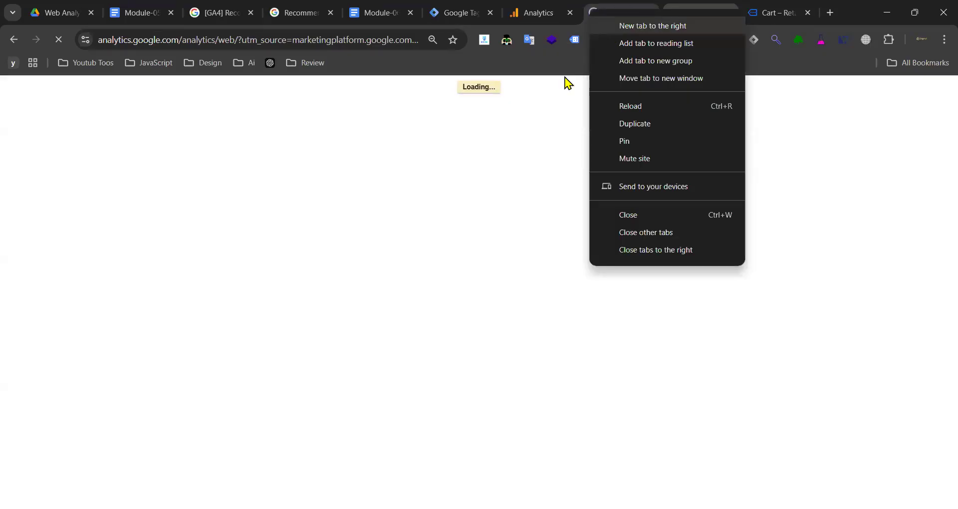
- Load the Shop.mdniamul.com - GA4 Reports snapshot in the duplicated tab, showing 2 active users
click(607, 11)
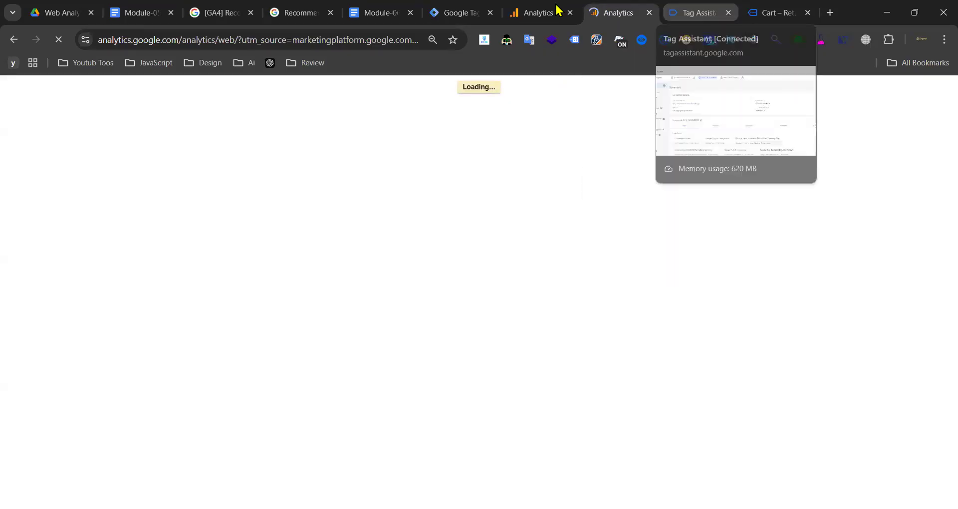
drag(539, 4, 525, 14)
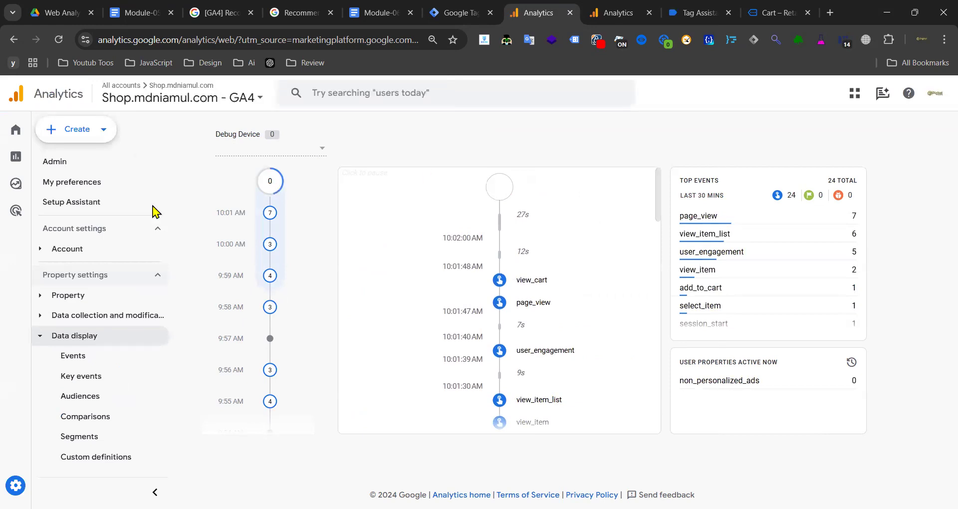
mouse_move(15, 159)
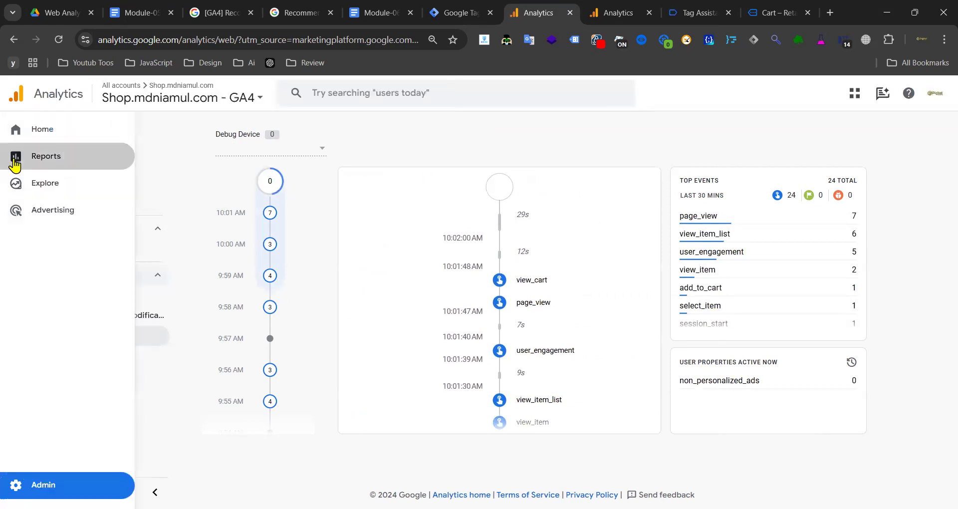
click(15, 159)
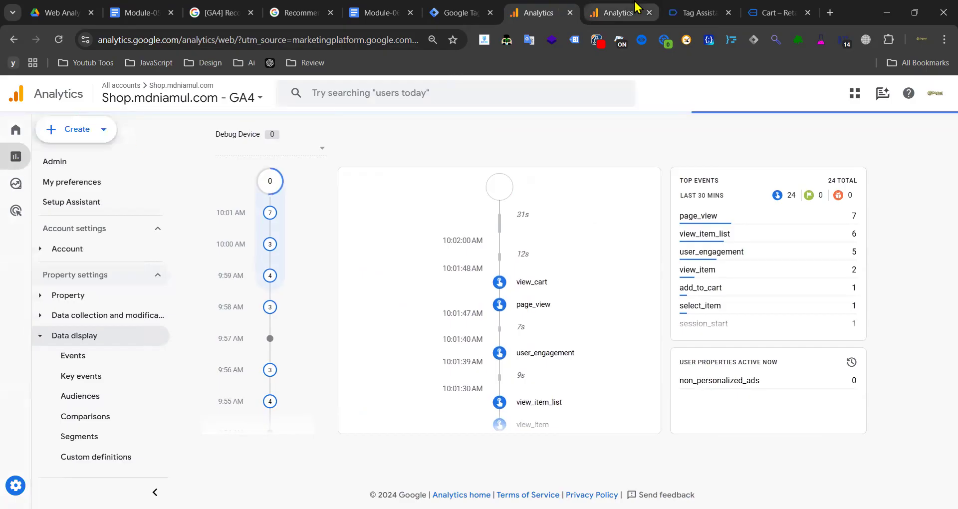
click(545, 18)
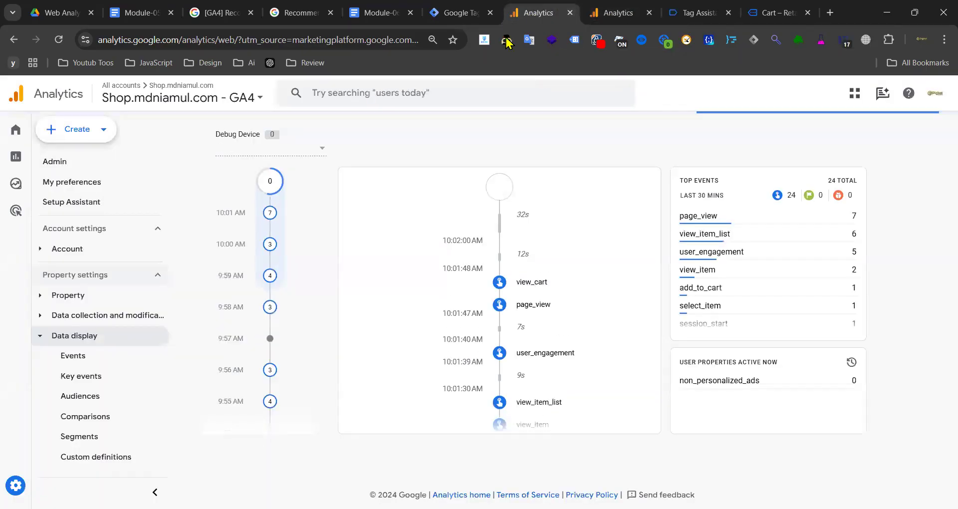
click(711, 9)
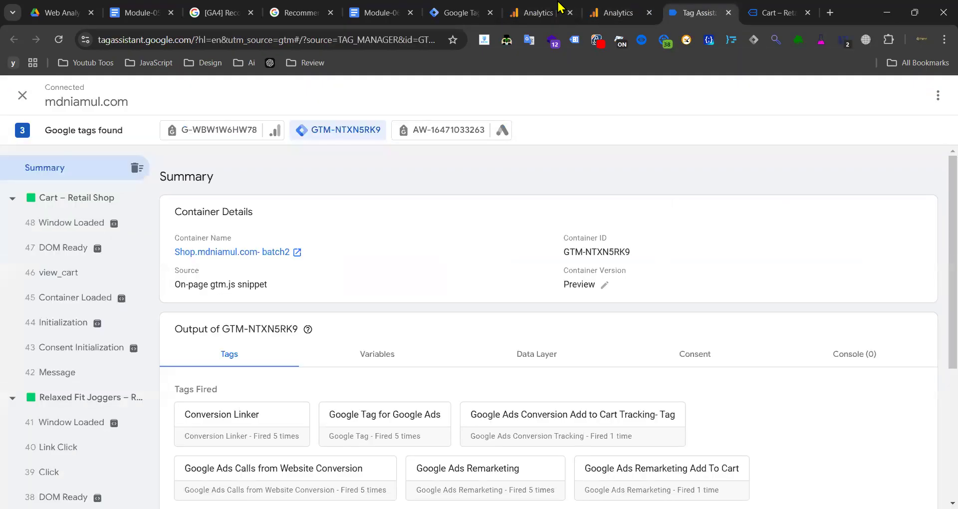
click(528, 16)
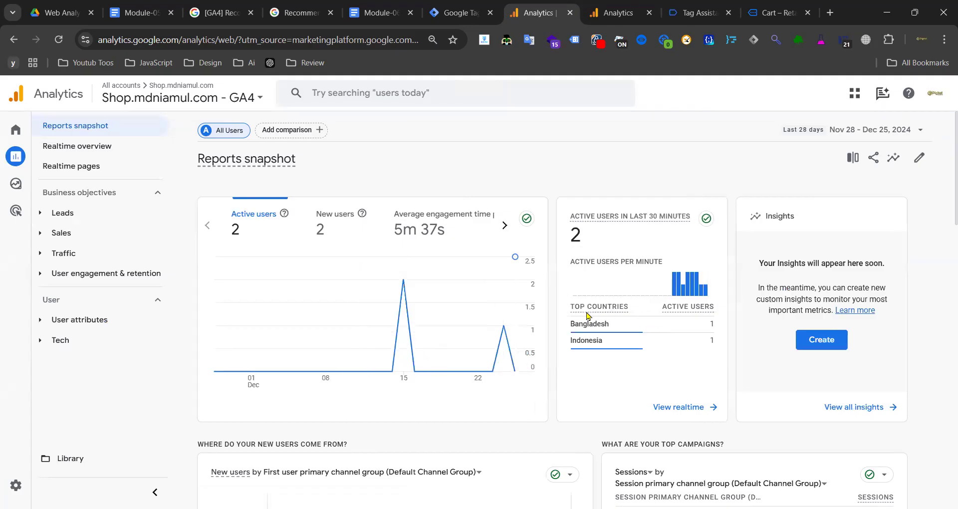
- Page through the Realtime Event count card's 12 events, including add_to_cart 9 and view_cart 4
click(93, 150)
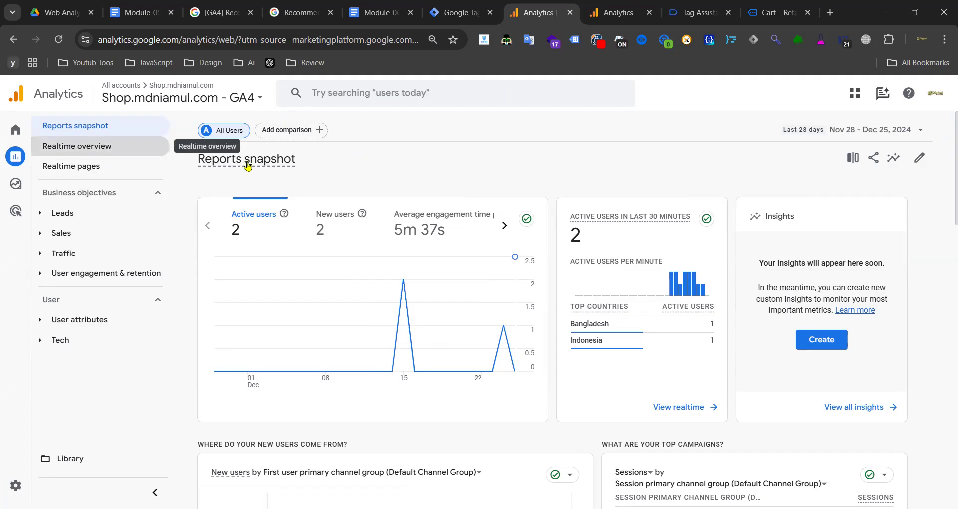
scroll(382, 298, down, 8)
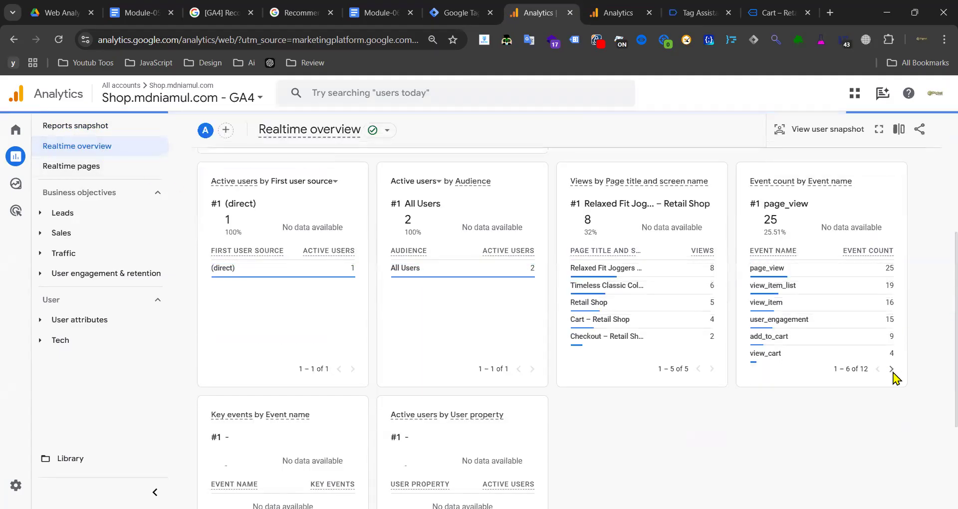
click(892, 370)
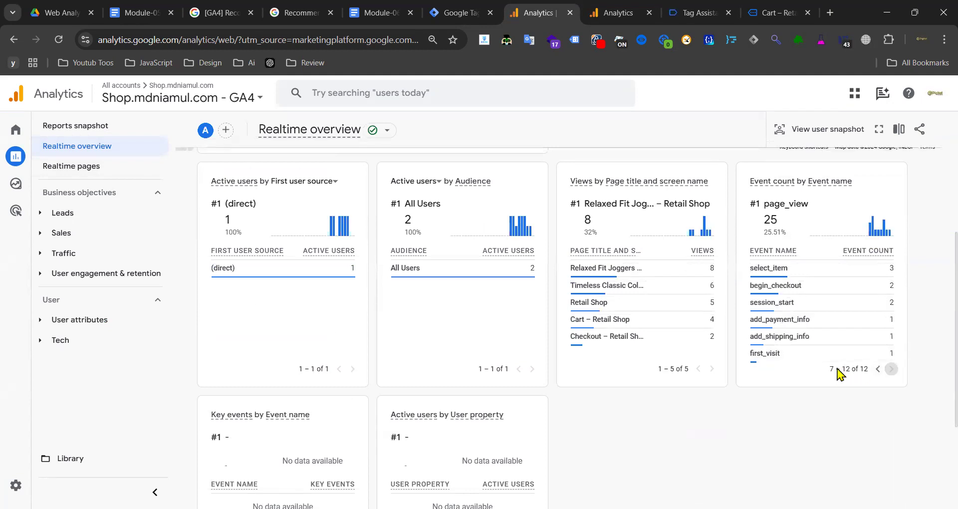
click(878, 369)
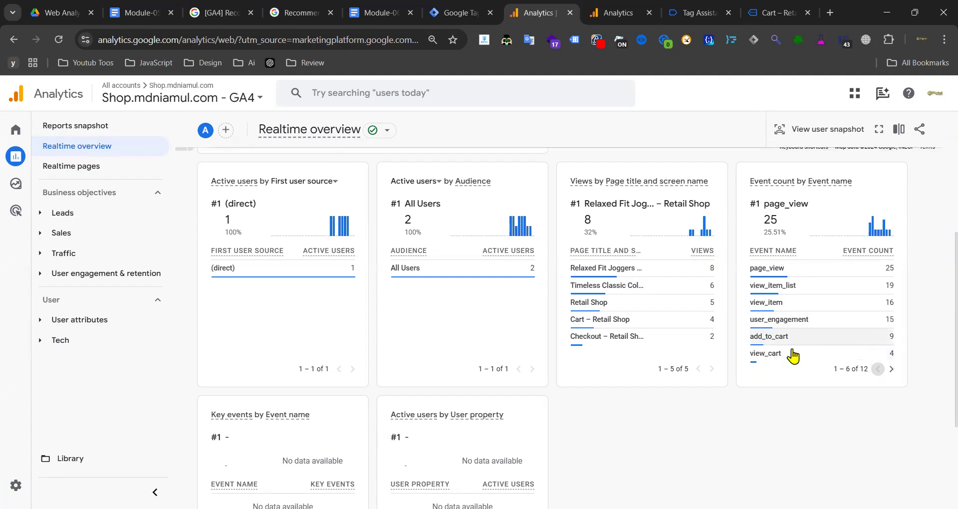
mouse_move(780, 345)
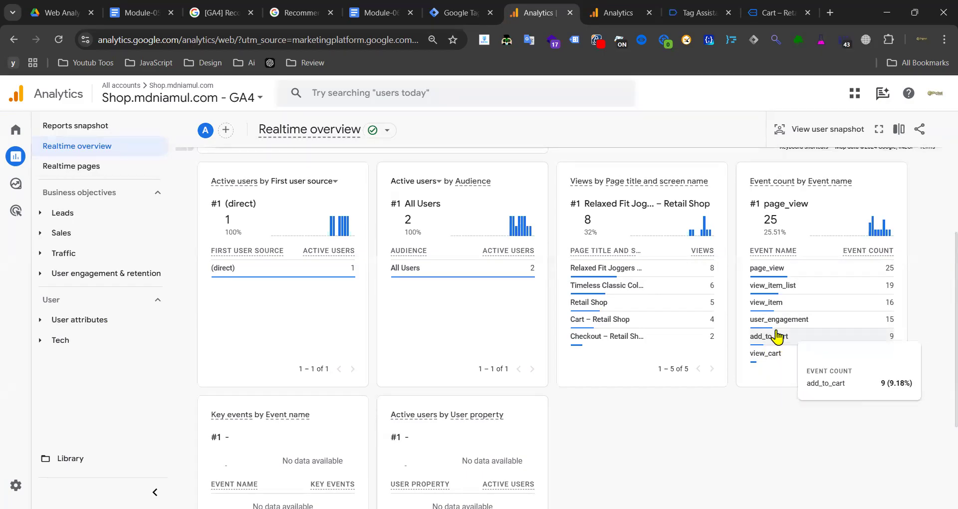
mouse_move(854, 295)
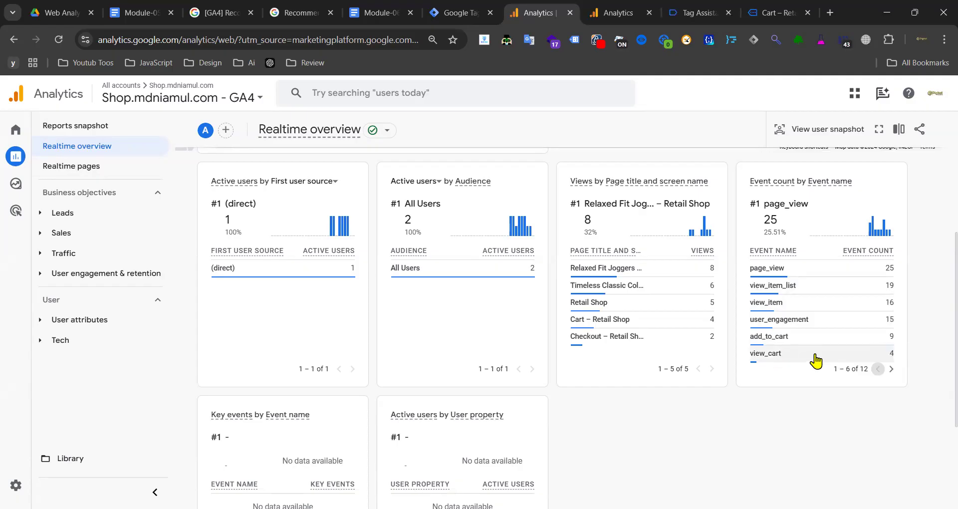
click(891, 369)
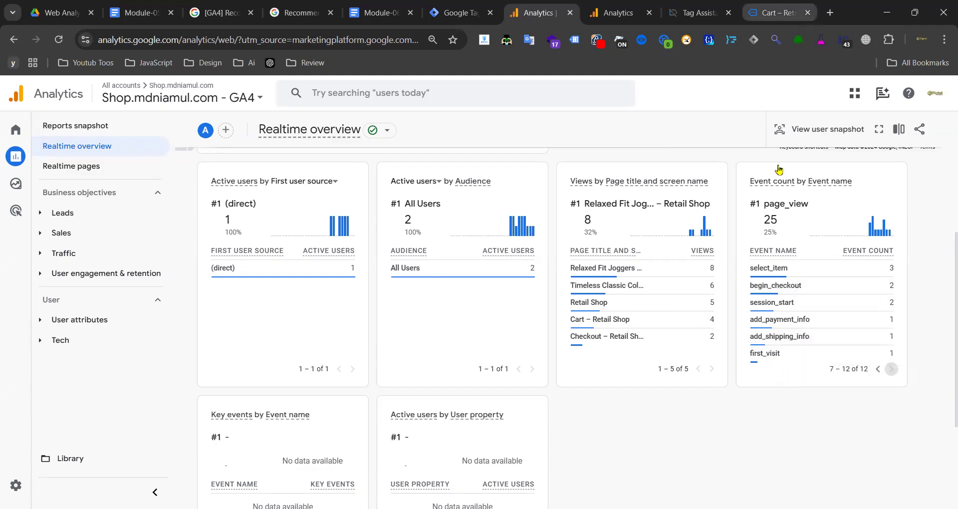
mouse_move(771, 359)
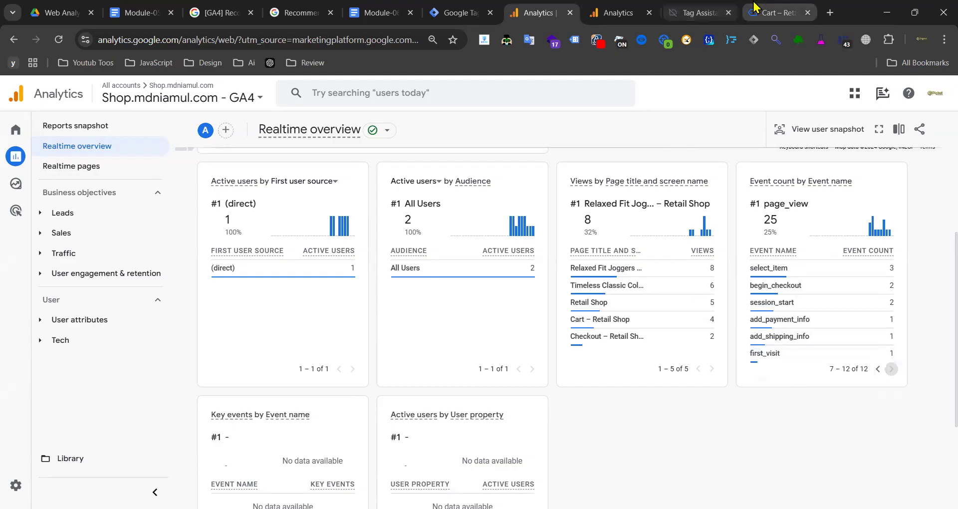
click(771, 12)
scroll(469, 316, down, 5)
- Proceed from the cart to checkout for the Relaxed Fit Joggers order
click(659, 305)
click(699, 13)
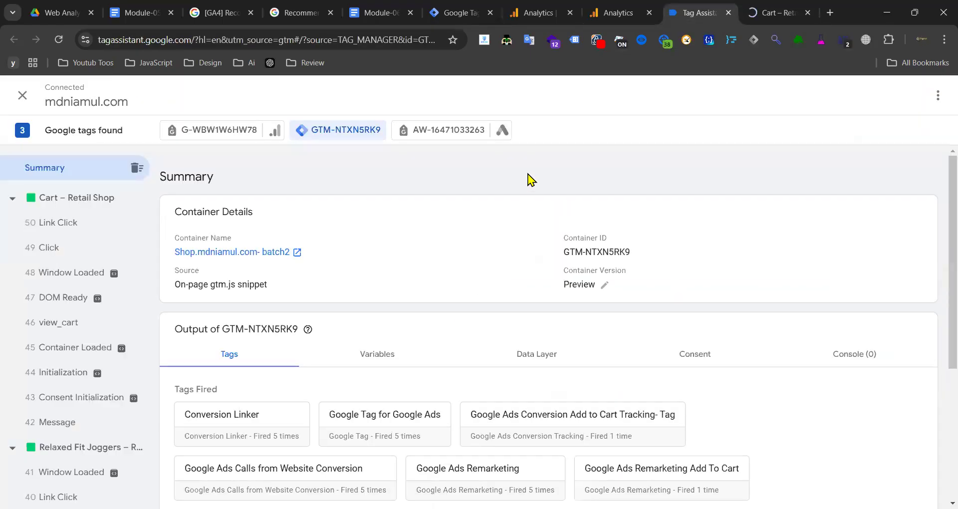
click(768, 8)
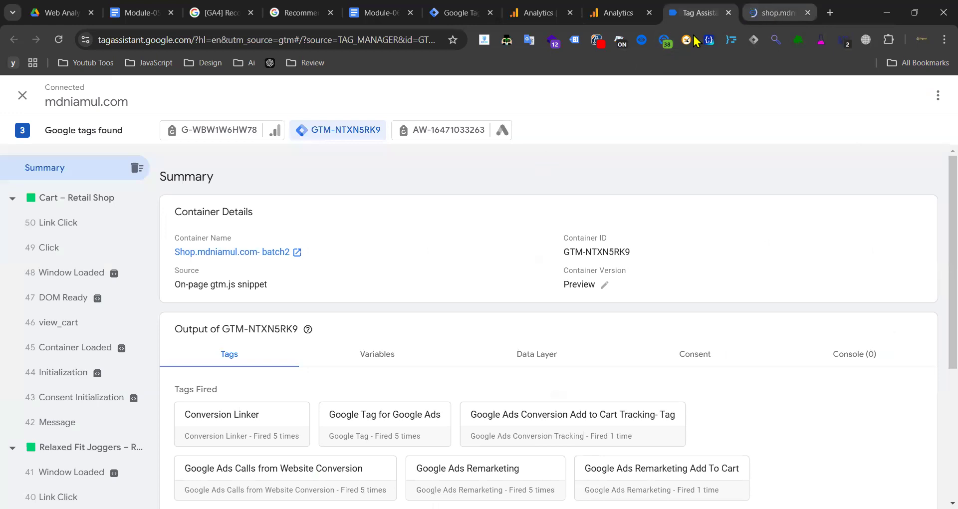
scroll(376, 261, down, 6)
scroll(519, 200, up, 7)
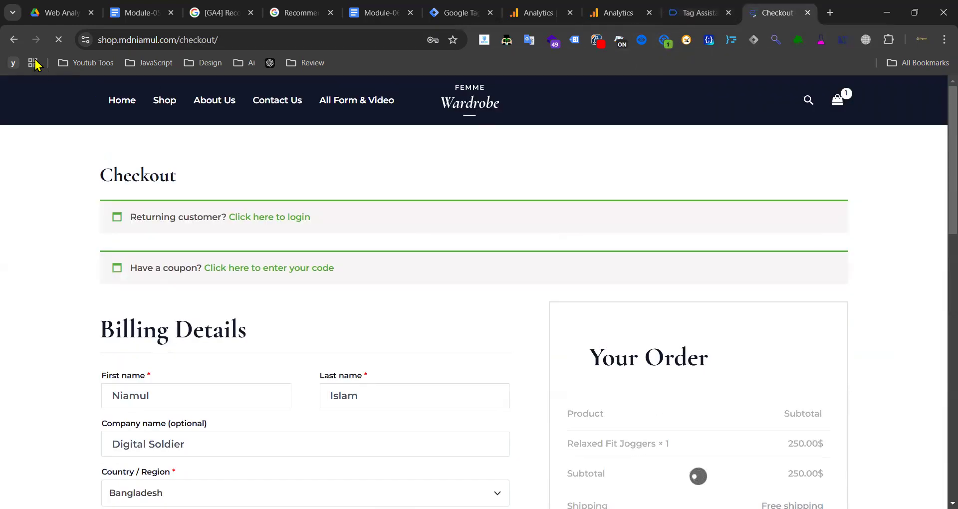
click(619, 13)
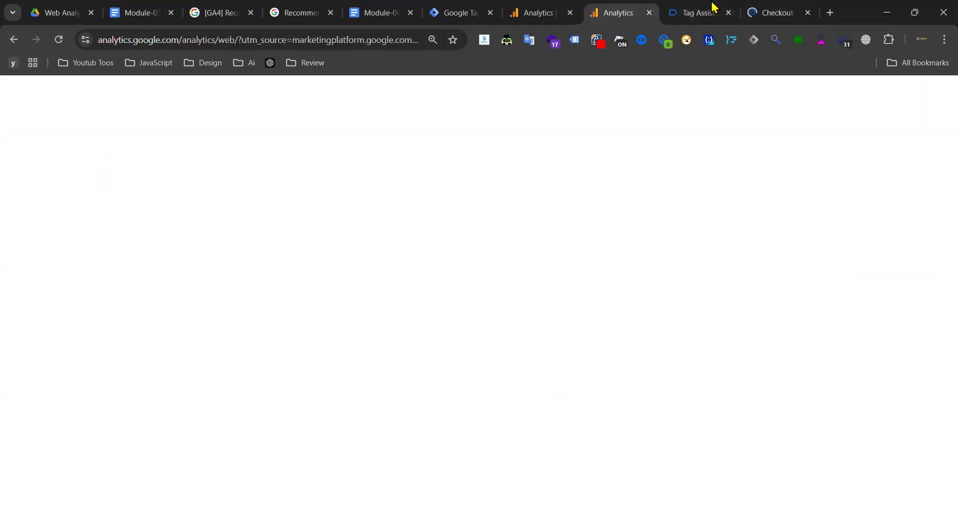
click(714, 11)
click(769, 8)
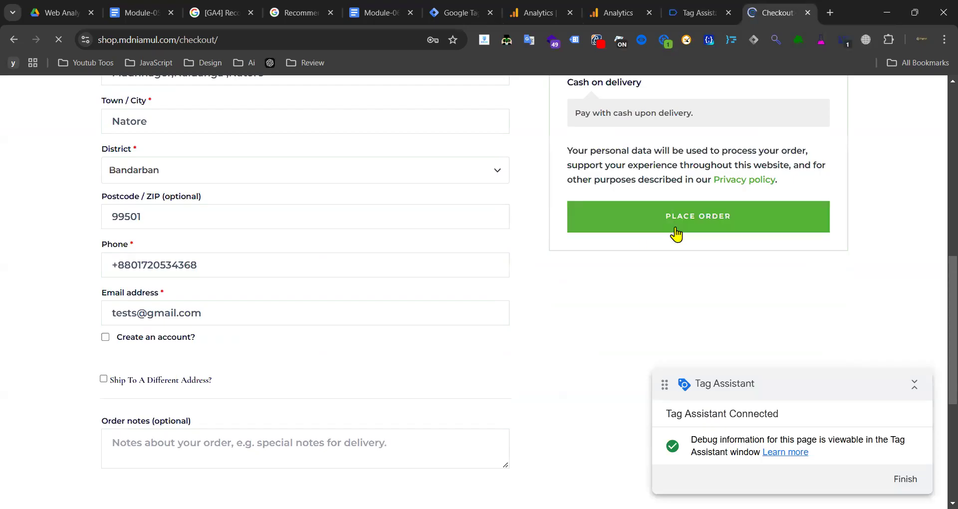
- Place the order and confirm its purchase event fired GA4 - Event - Purchase successfully
click(669, 228)
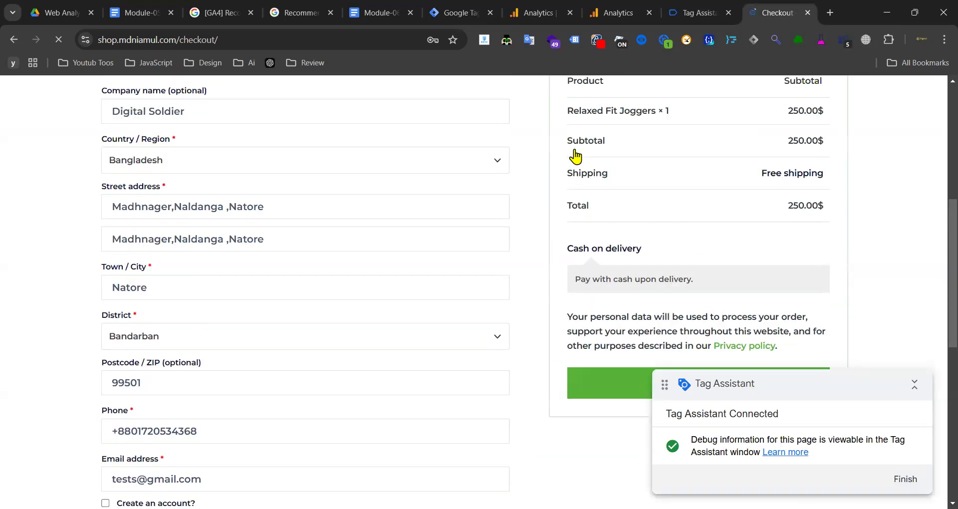
click(700, 13)
scroll(85, 315, down, 6)
scroll(88, 311, up, 6)
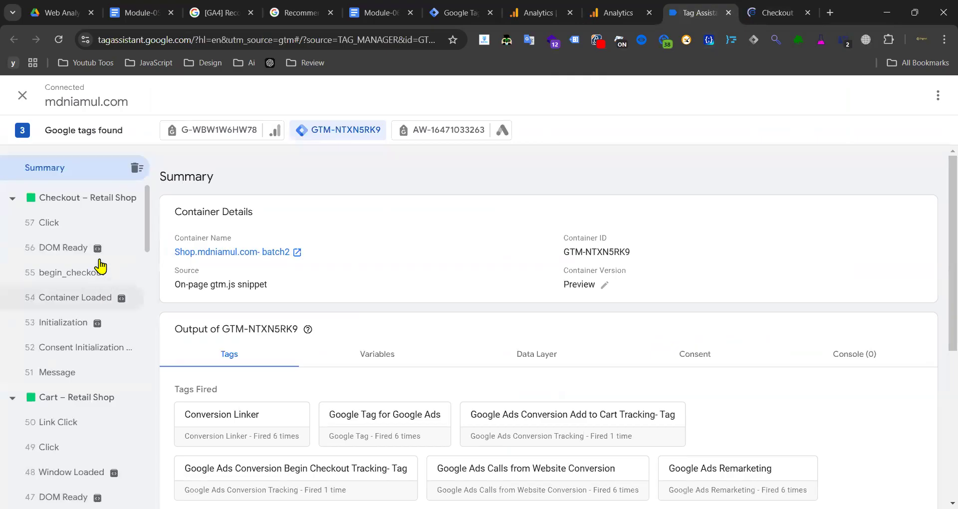
click(782, 11)
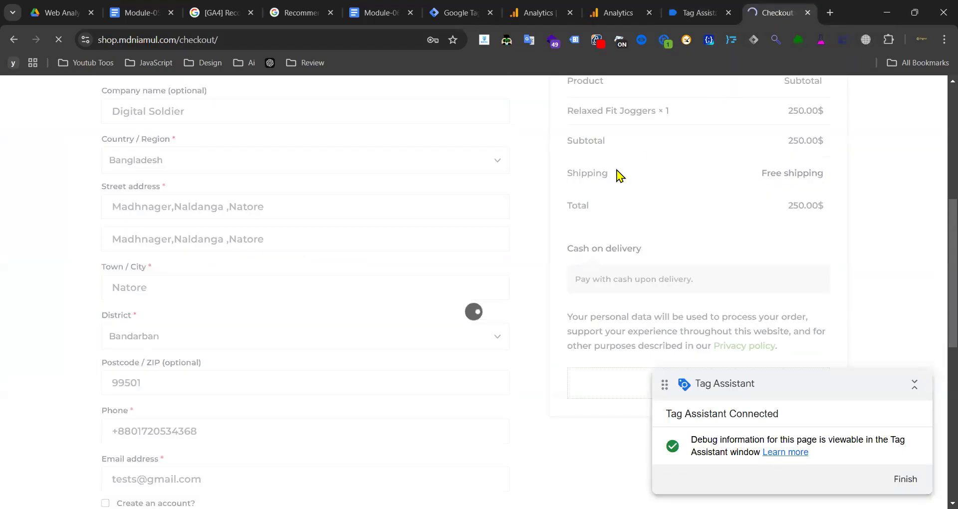
click(683, 13)
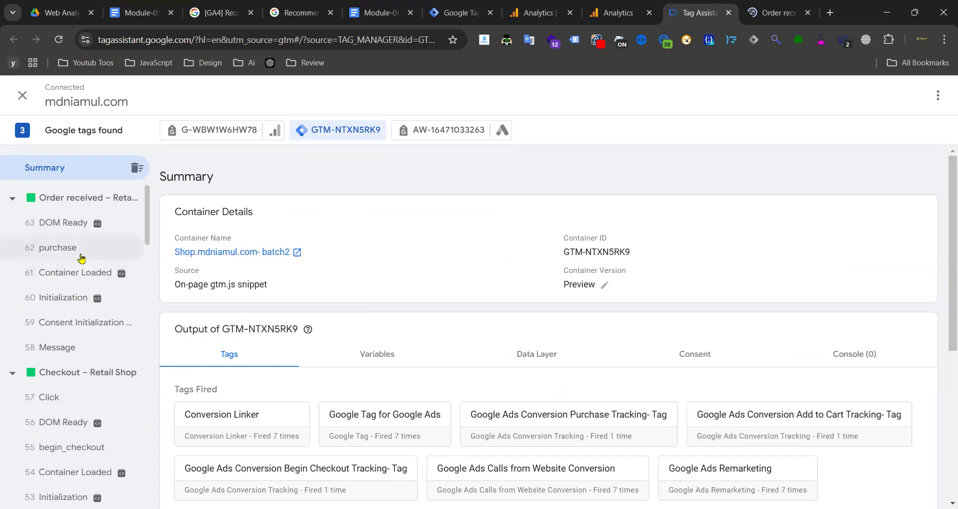
click(91, 255)
scroll(28, 444, down, 3)
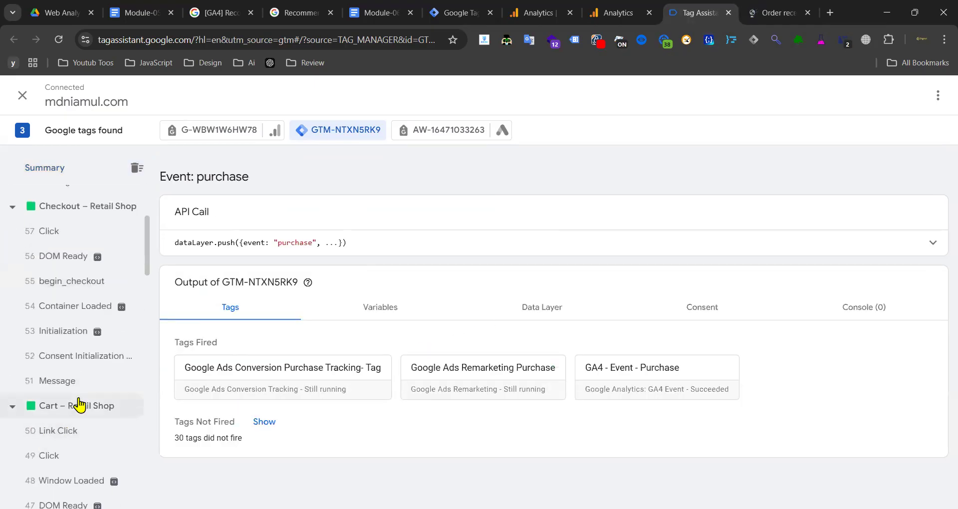
click(778, 12)
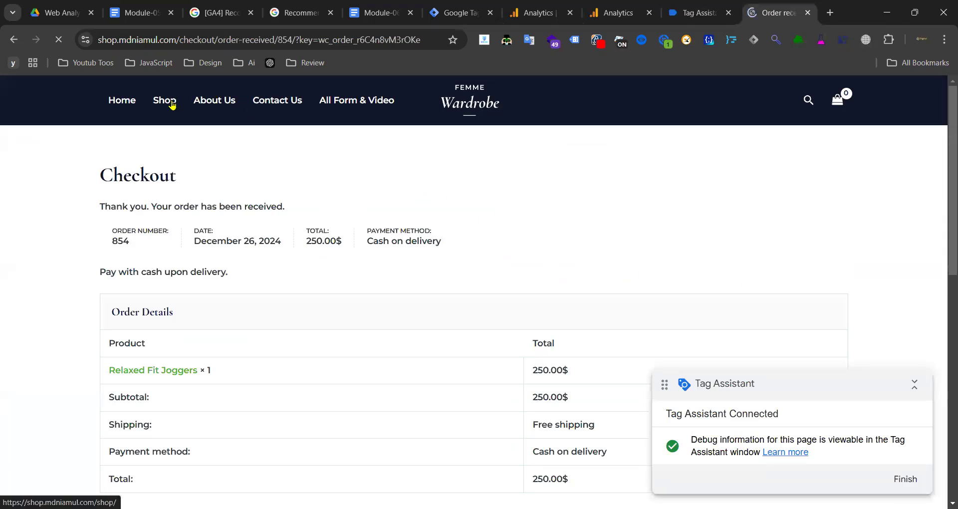
- Add Weekend Wanderlust Wardrobe to the cart from its product page
click(172, 102)
scroll(690, 286, down, 5)
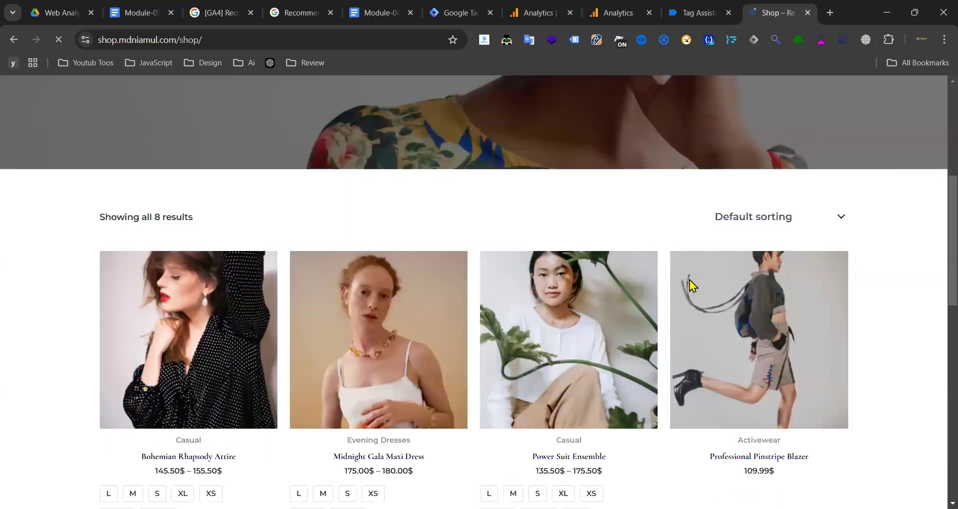
scroll(690, 286, down, 10)
scroll(603, 304, up, 3)
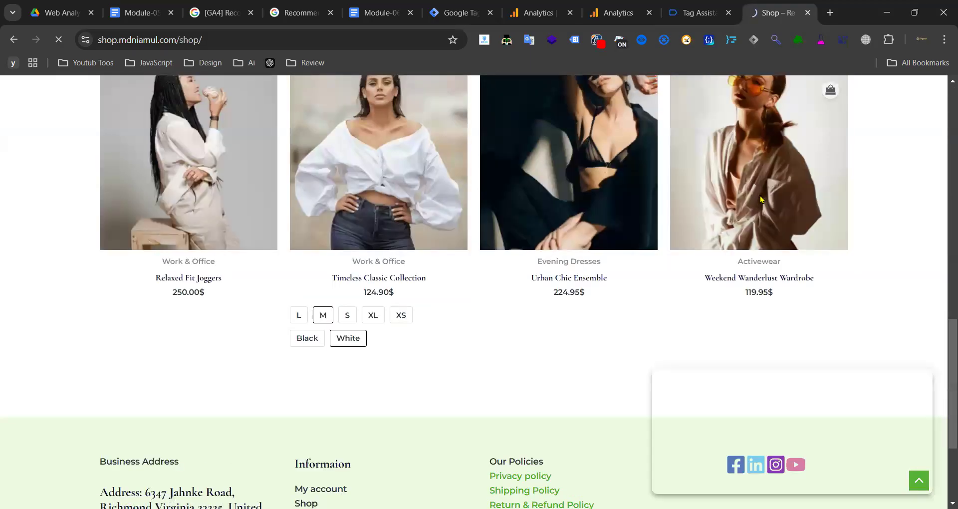
click(761, 199)
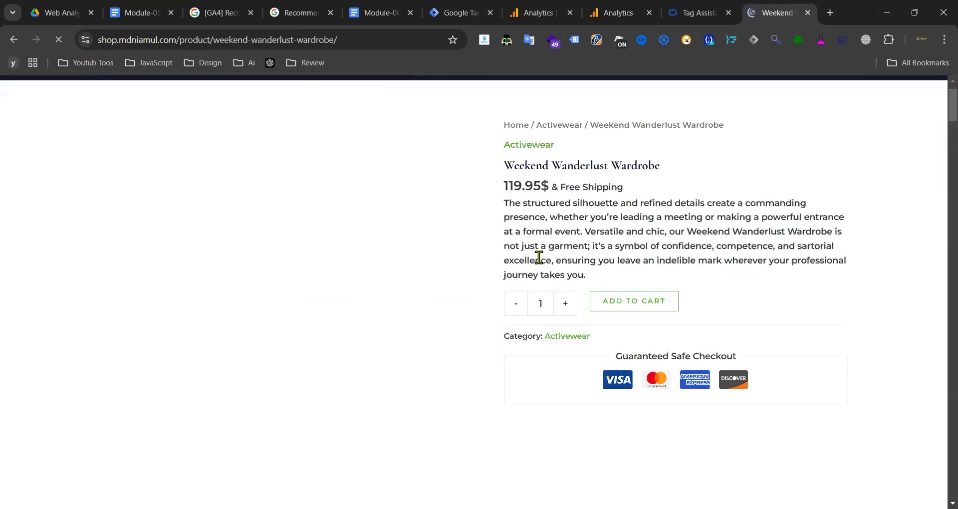
scroll(534, 252, down, 3)
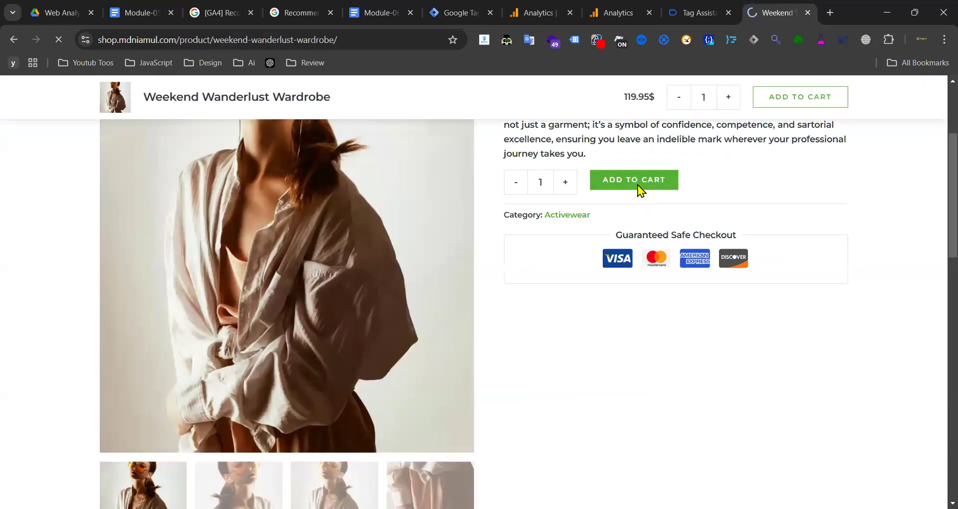
click(638, 187)
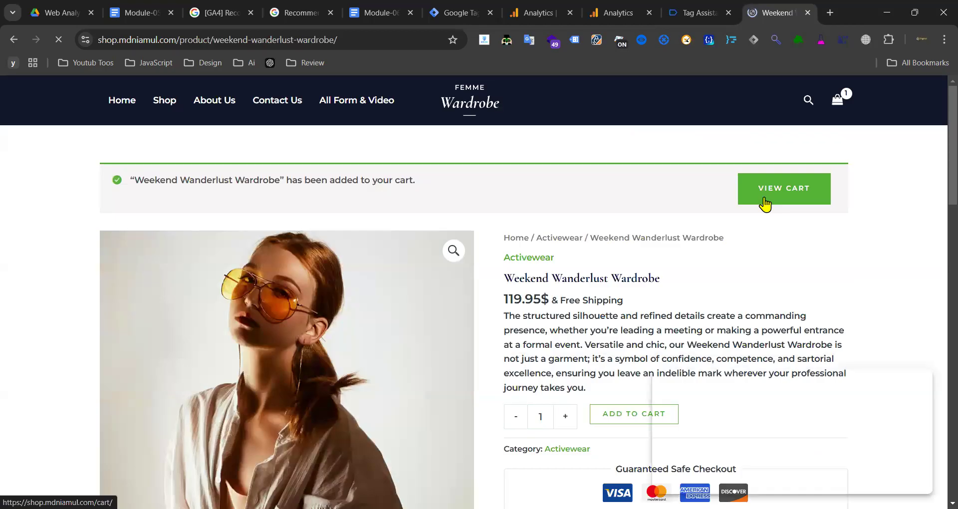
click(761, 202)
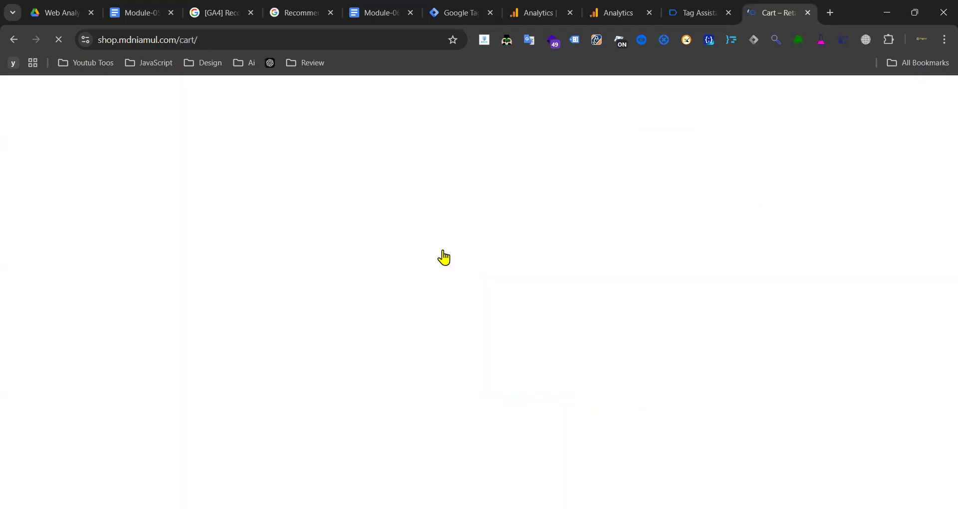
- Check out with Ship To A Different Address ticked and place the order
scroll(479, 260, down, 8)
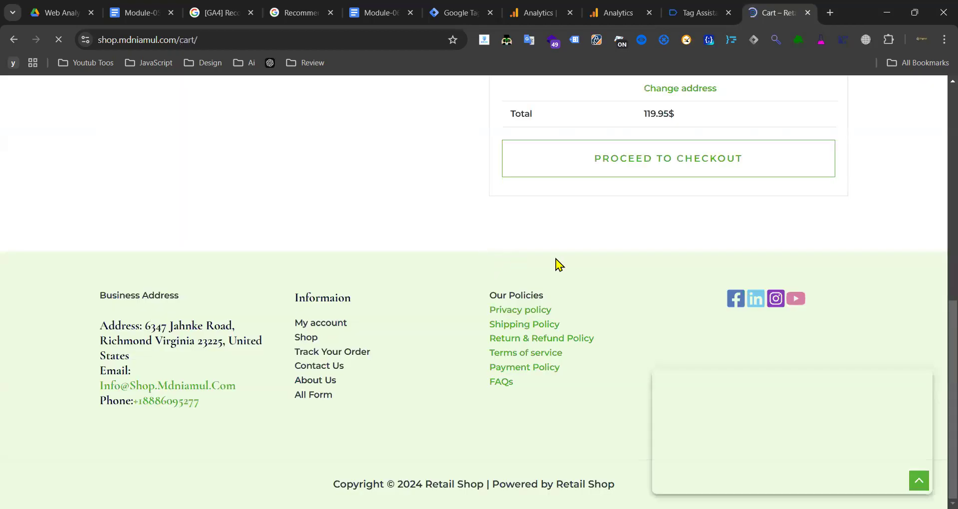
scroll(564, 272, up, 6)
scroll(586, 315, down, 7)
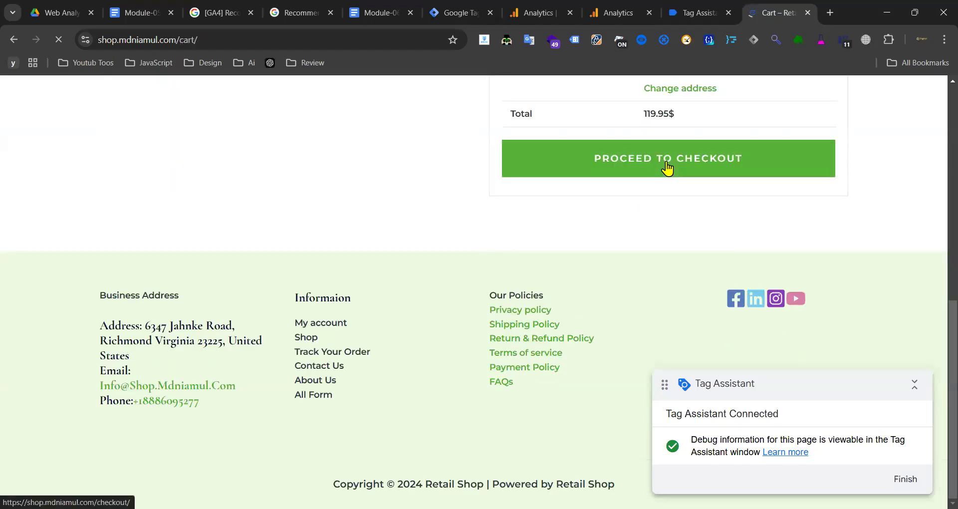
click(665, 171)
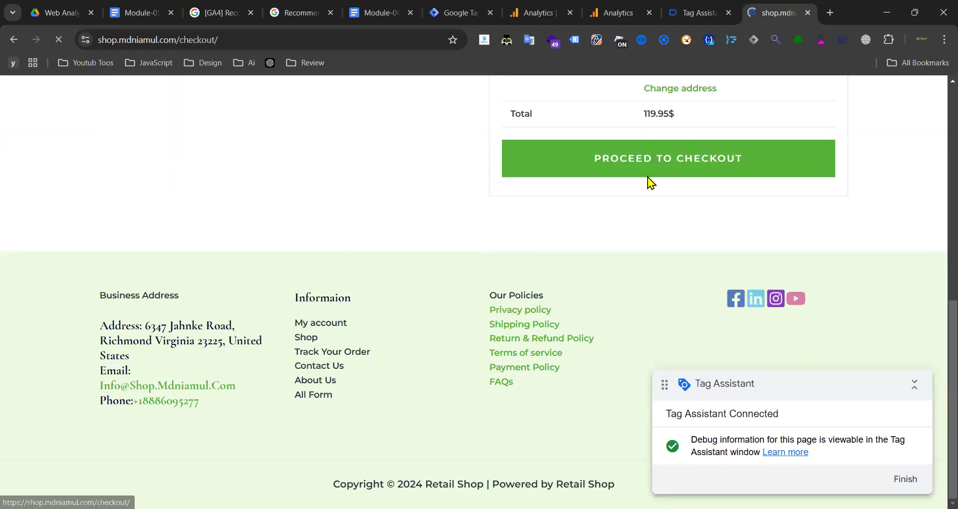
scroll(293, 292, down, 3)
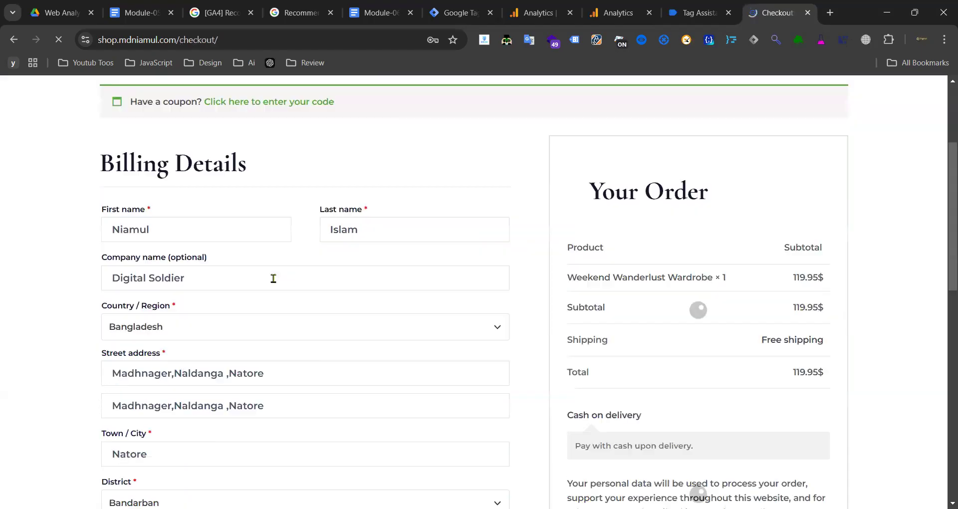
click(209, 325)
click(6, 353)
scroll(199, 314, down, 2)
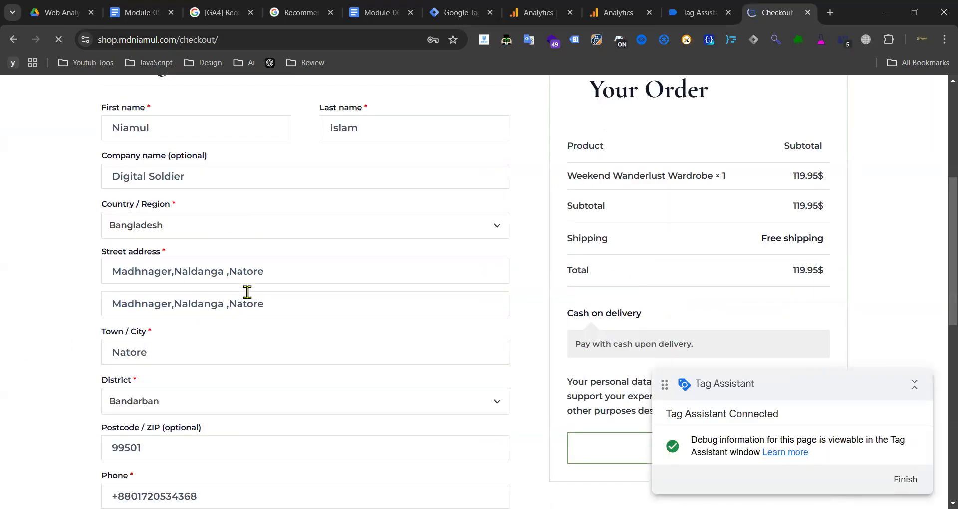
scroll(197, 334, down, 3)
scroll(159, 354, down, 3)
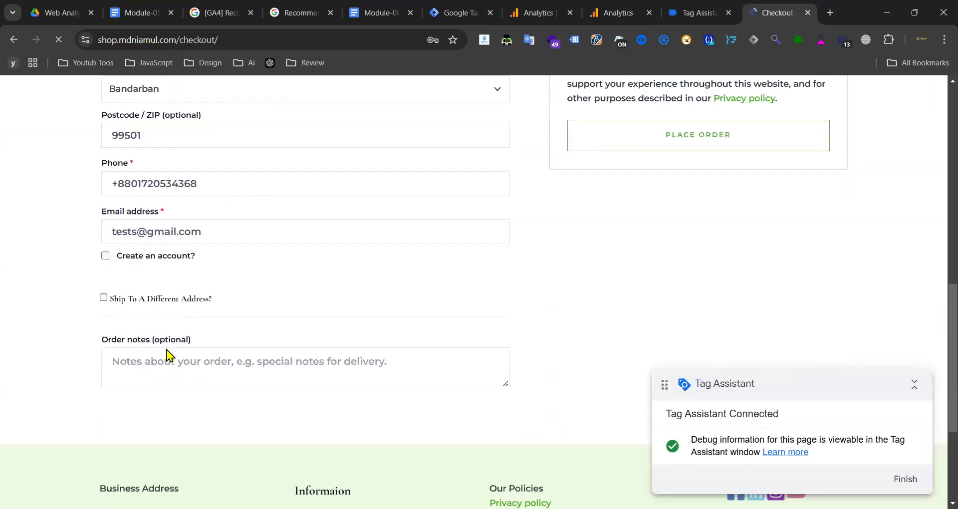
click(104, 277)
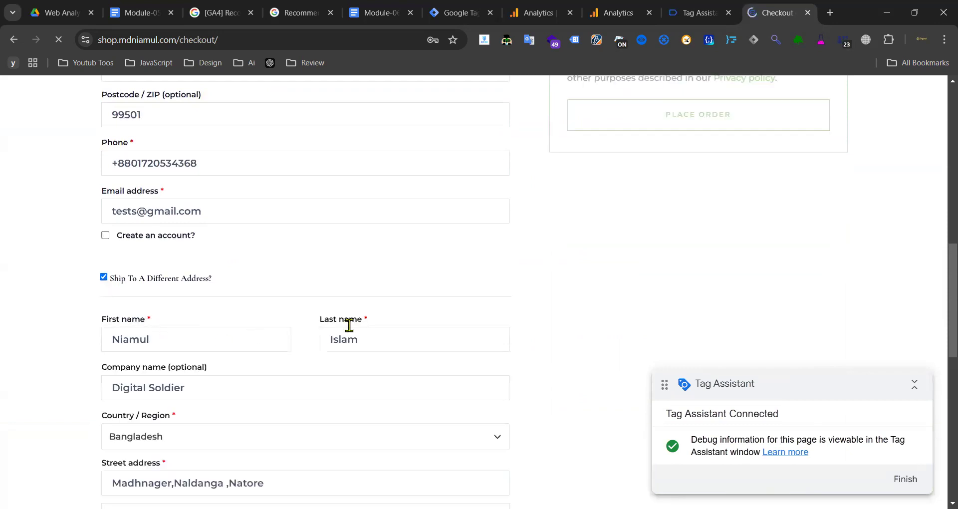
scroll(403, 328, down, 10)
scroll(468, 302, up, 10)
scroll(475, 302, down, 5)
scroll(479, 302, up, 6)
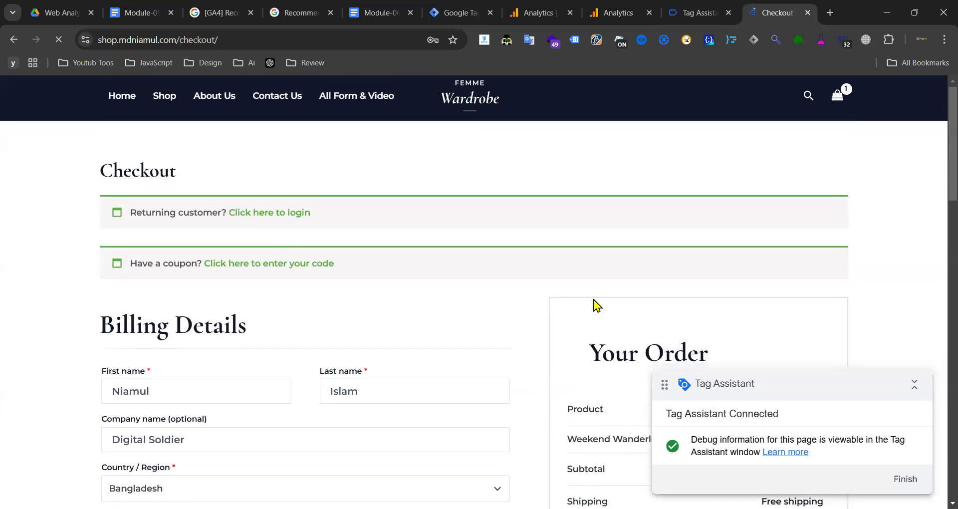
scroll(595, 302, down, 6)
scroll(599, 274, down, 3)
click(695, 229)
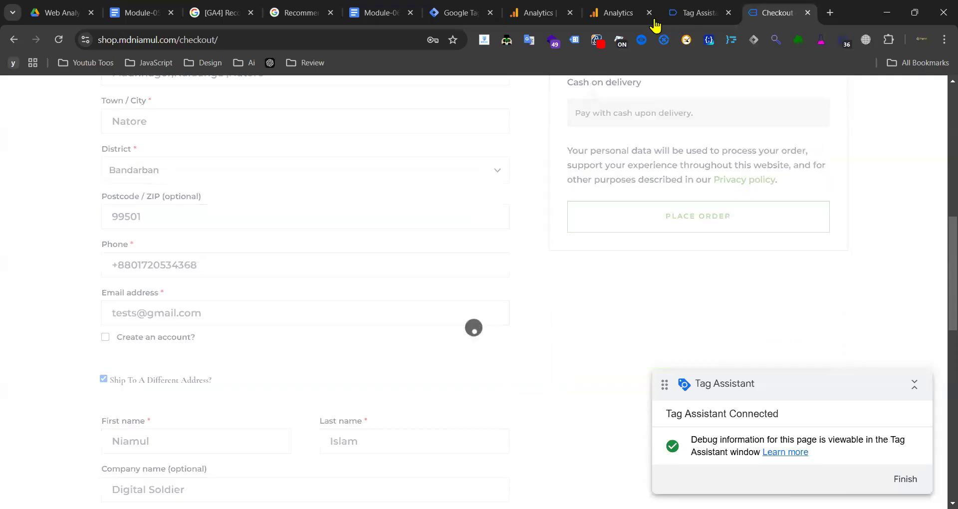
- Confirm the purchase event appears in Tag Assistant and GA4 DebugView
click(692, 11)
scroll(50, 300, up, 5)
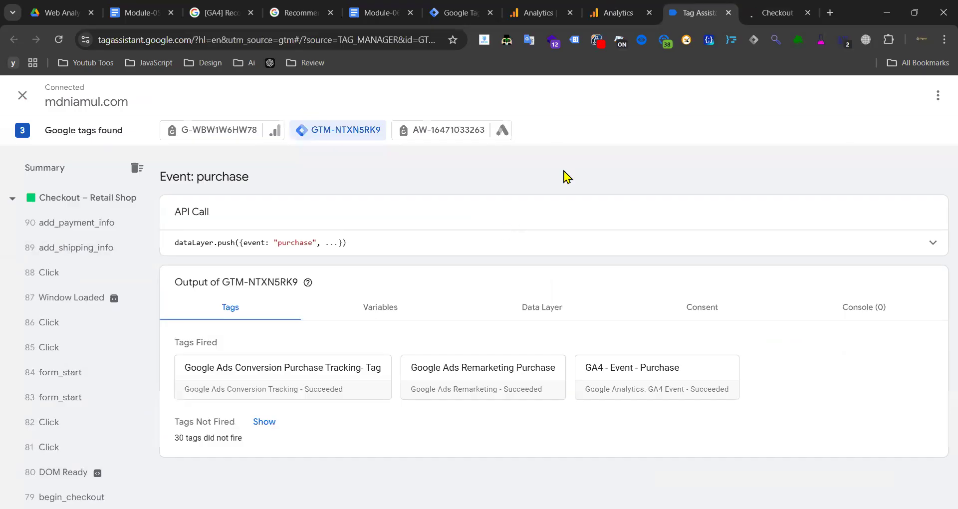
key(ctrl+shift+Tab)
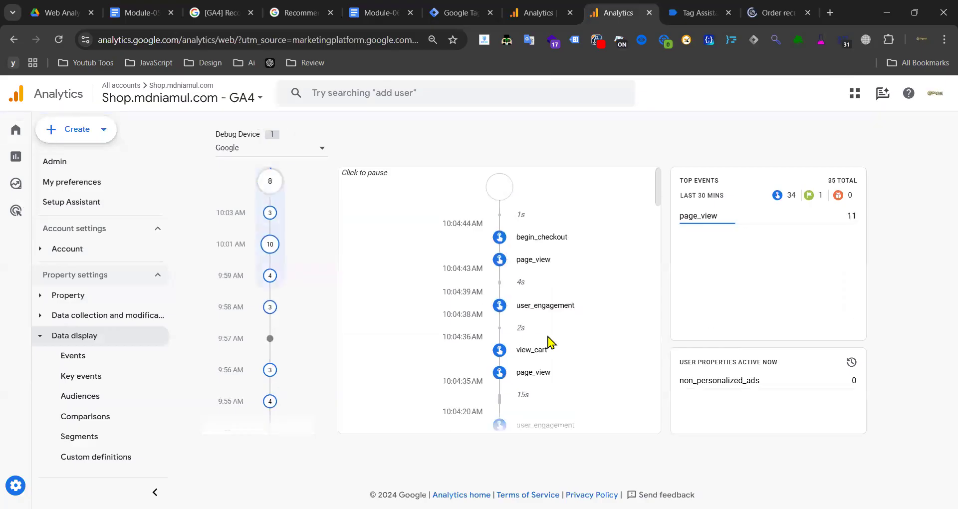
scroll(534, 310, down, 5)
scroll(535, 316, up, 3)
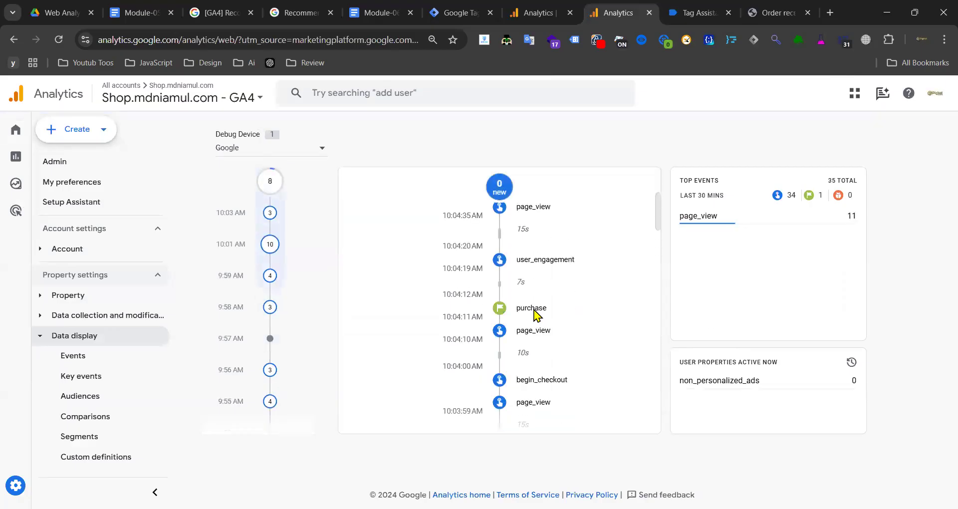
click(534, 309)
scroll(514, 414, down, 5)
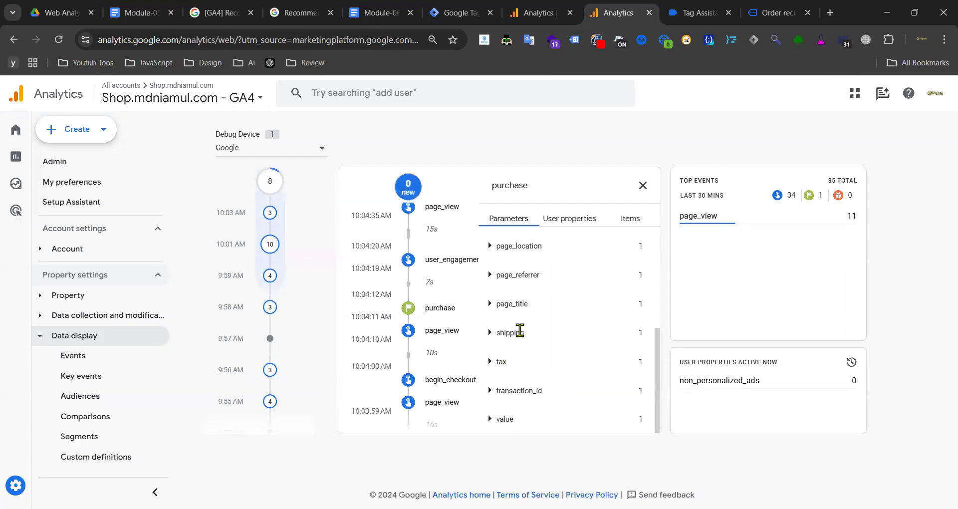
scroll(520, 330, up, 3)
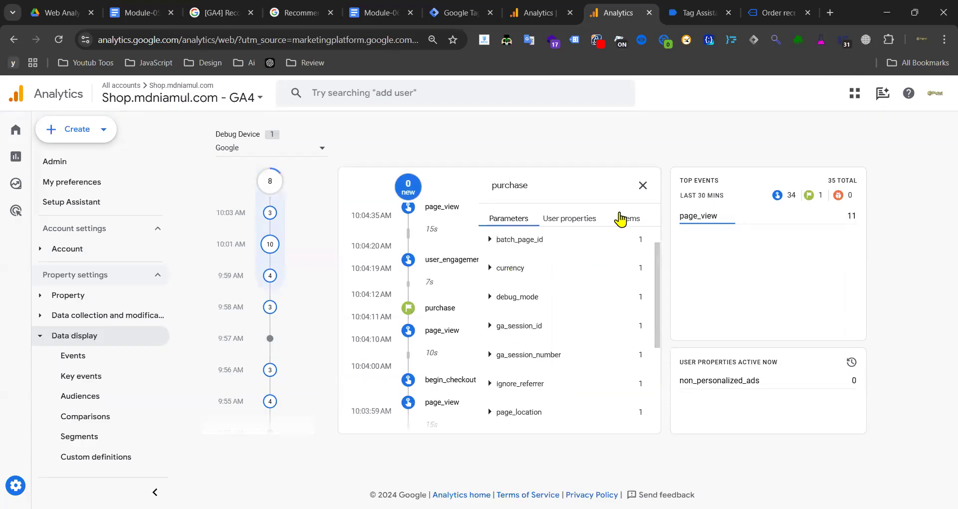
click(630, 218)
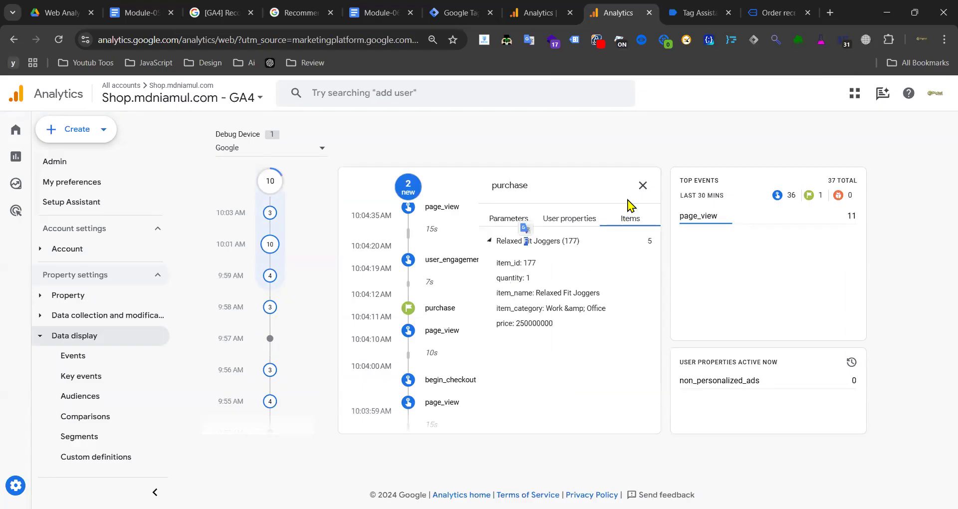
click(524, 306)
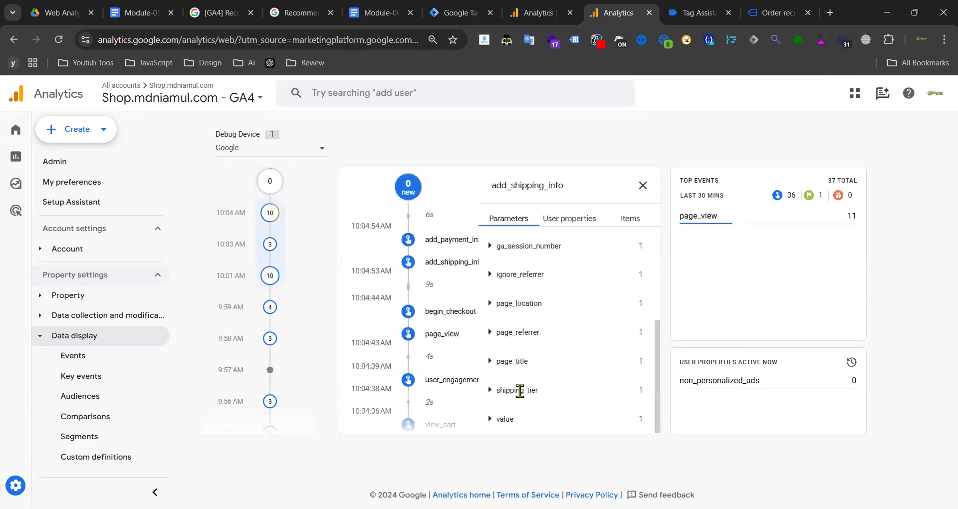
click(520, 390)
scroll(531, 396, down, 1)
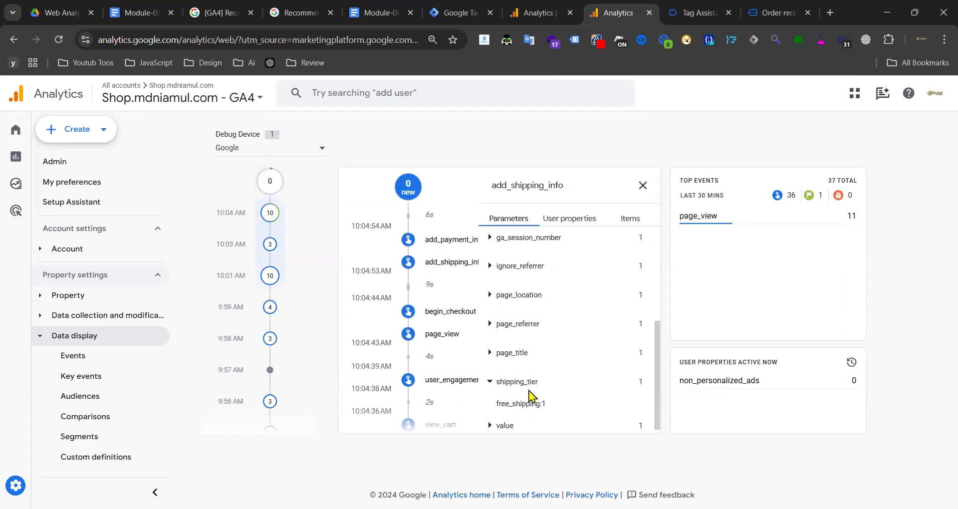
drag(499, 396, 541, 396)
click(629, 219)
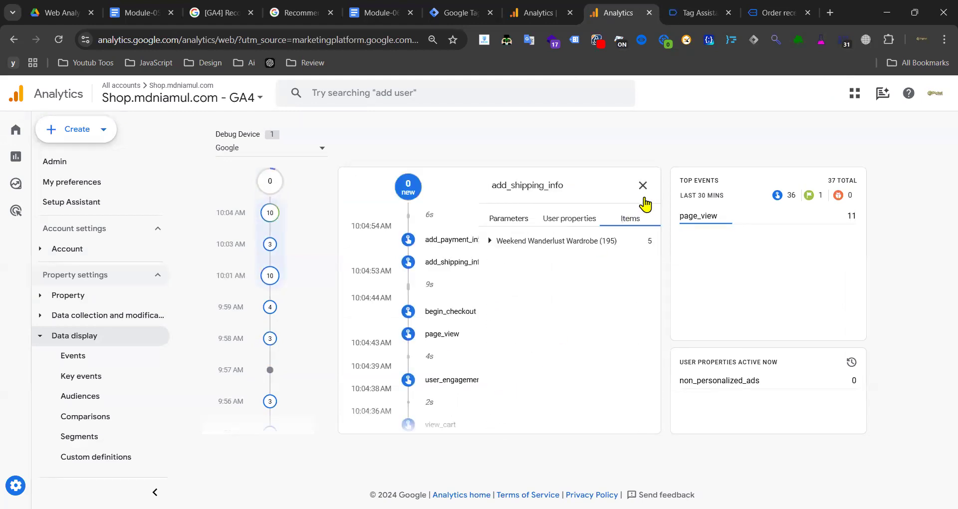
click(643, 185)
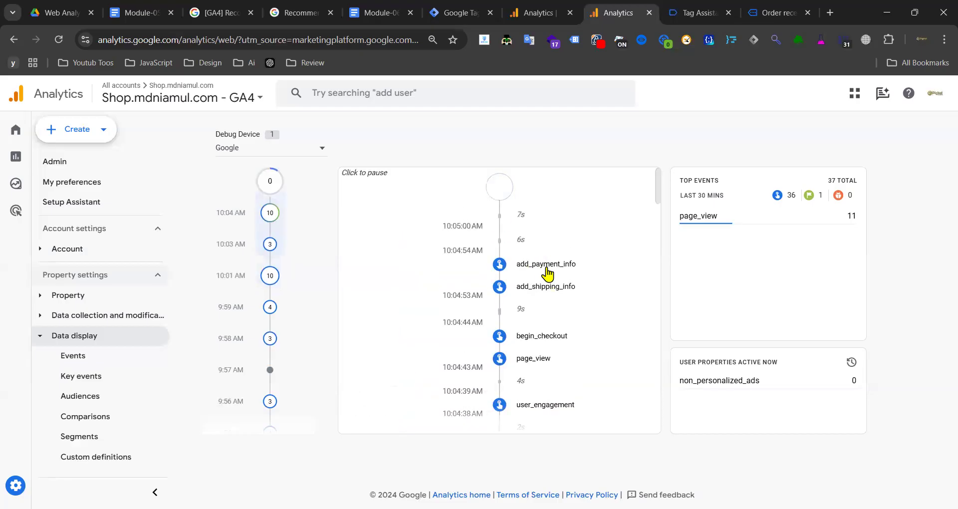
click(543, 262)
scroll(558, 339, down, 4)
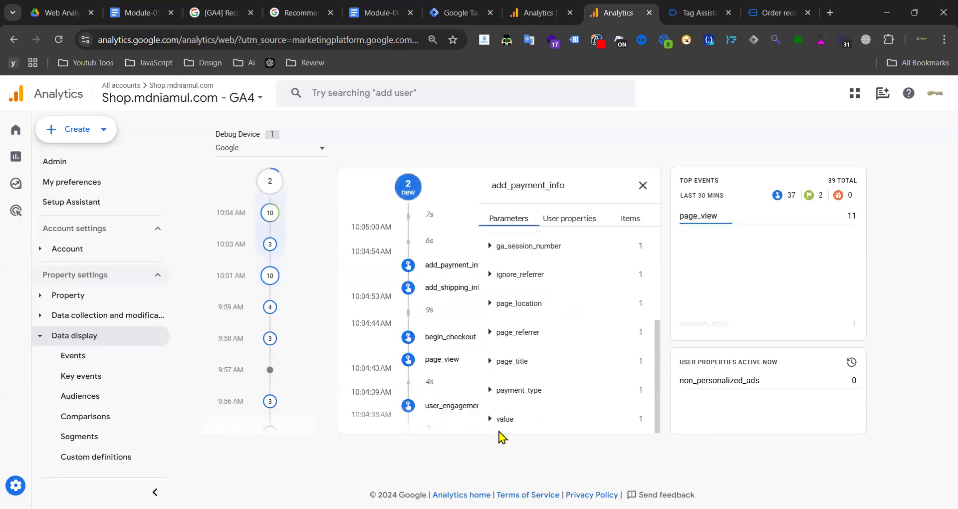
click(510, 388)
double_click(501, 397)
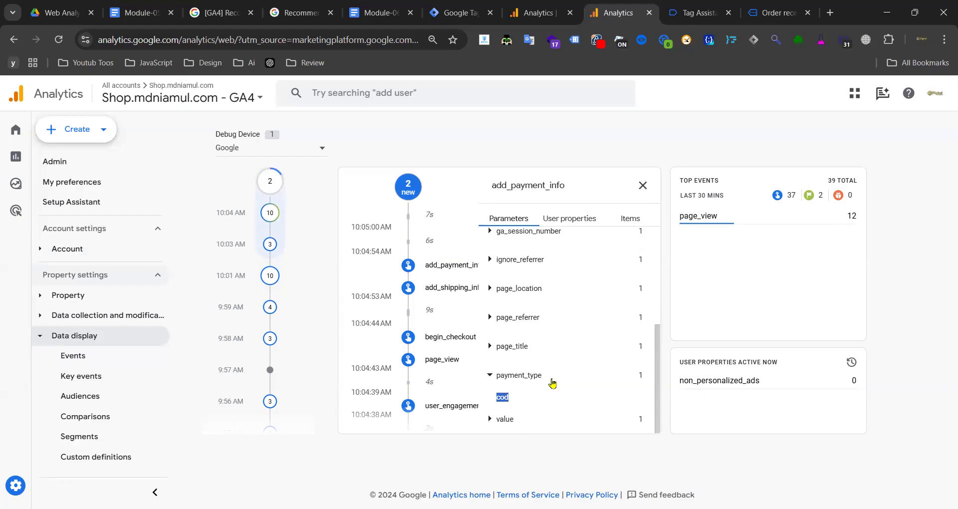
click(643, 189)
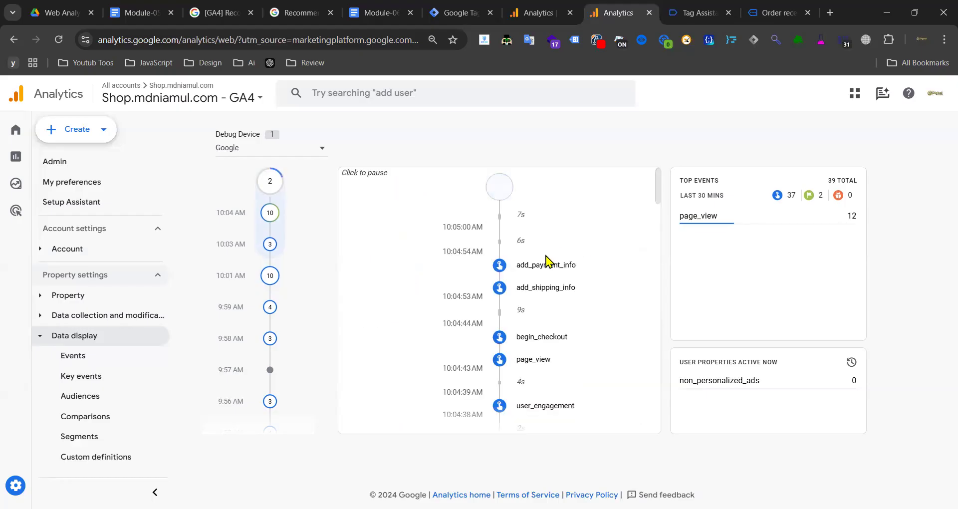
- View the remaining Realtime events, then open Realtime pages showing 2 active users and 21 views
click(538, 12)
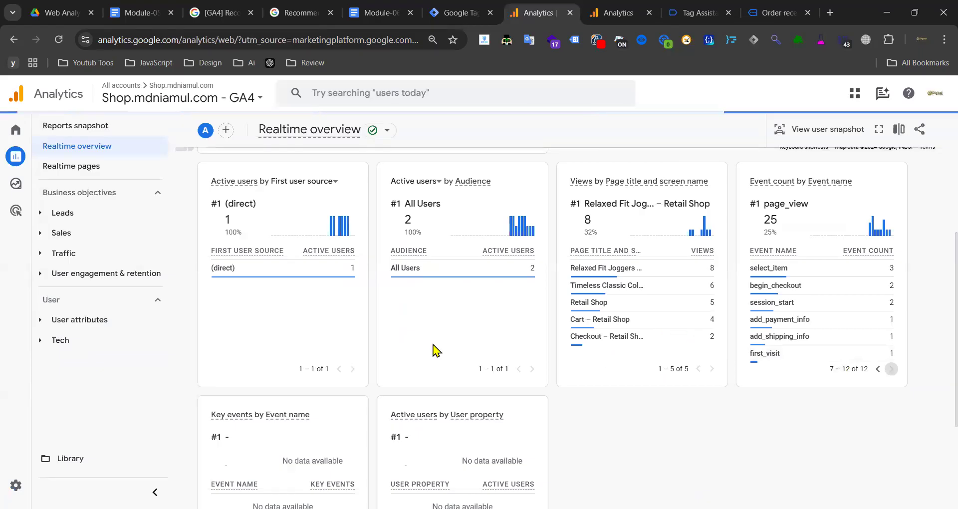
scroll(429, 349, down, 3)
scroll(510, 342, up, 3)
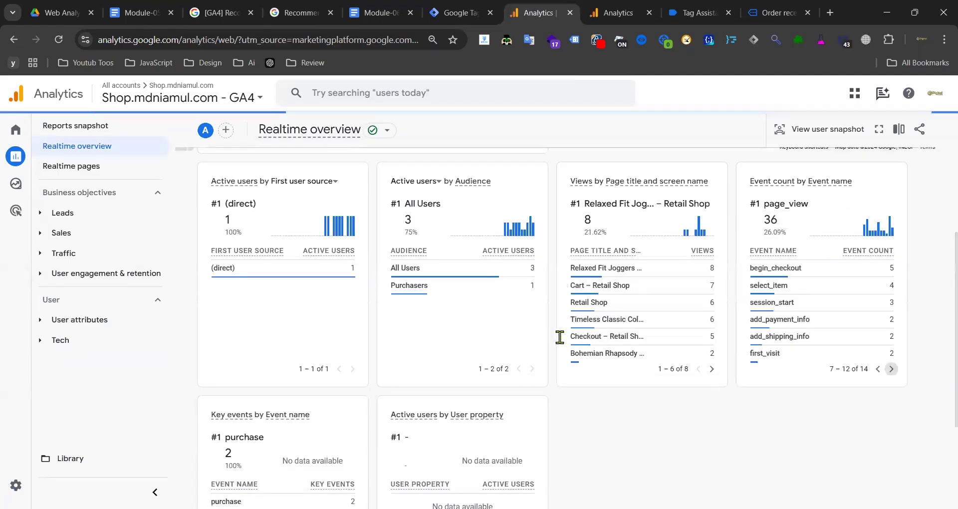
click(891, 368)
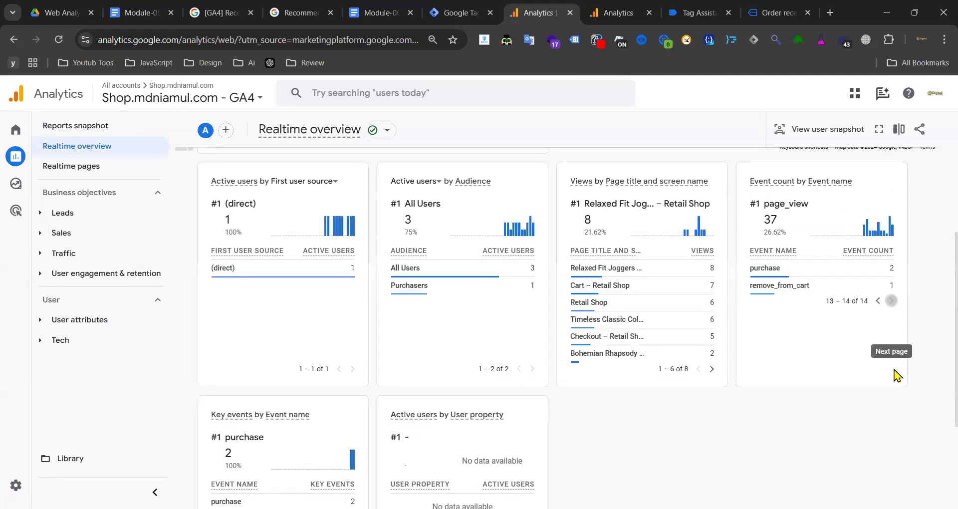
mouse_move(802, 293)
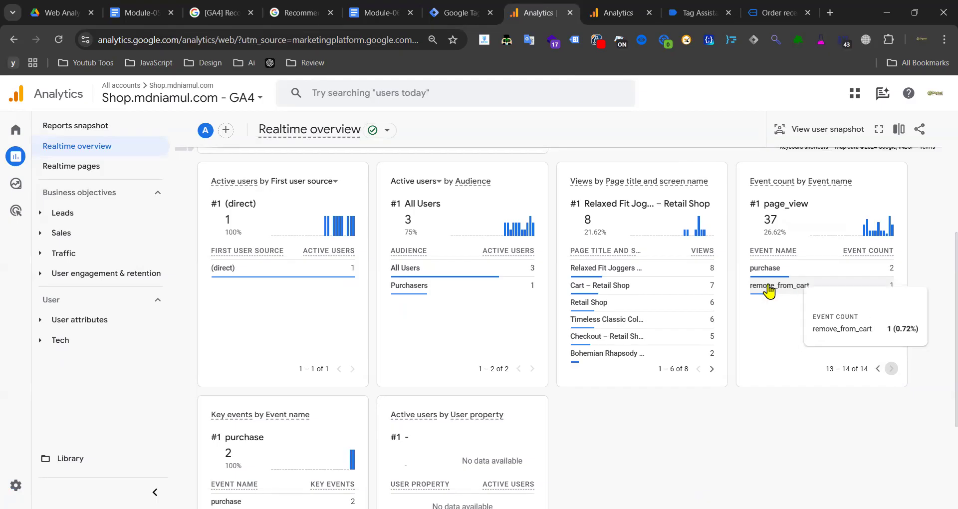
scroll(618, 310, up, 3)
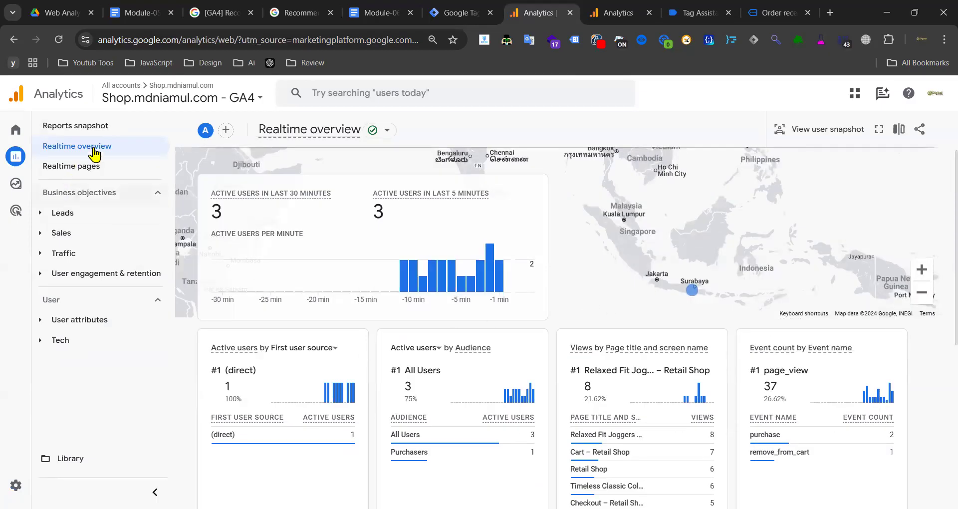
click(90, 170)
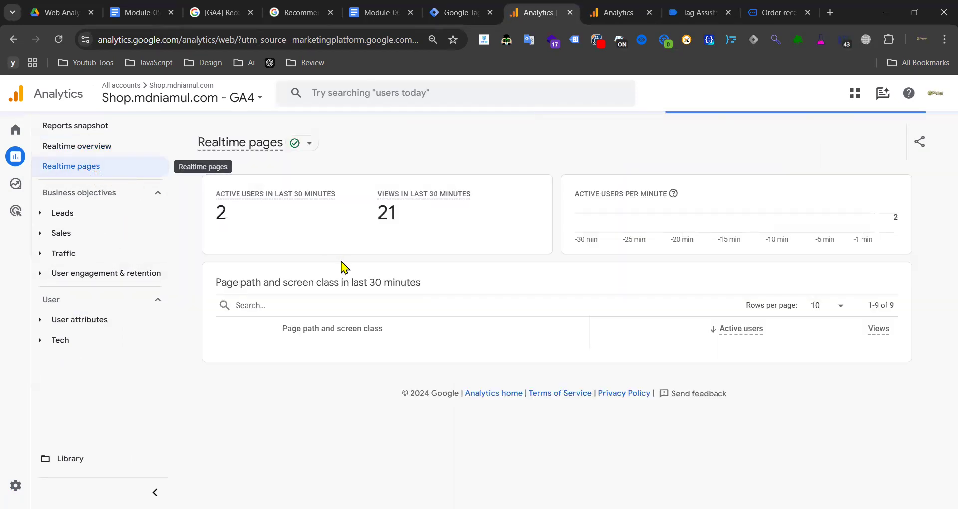
- Copy the /product/relaxed-fit-joggers/ page path and its active users value
scroll(353, 259, down, 2)
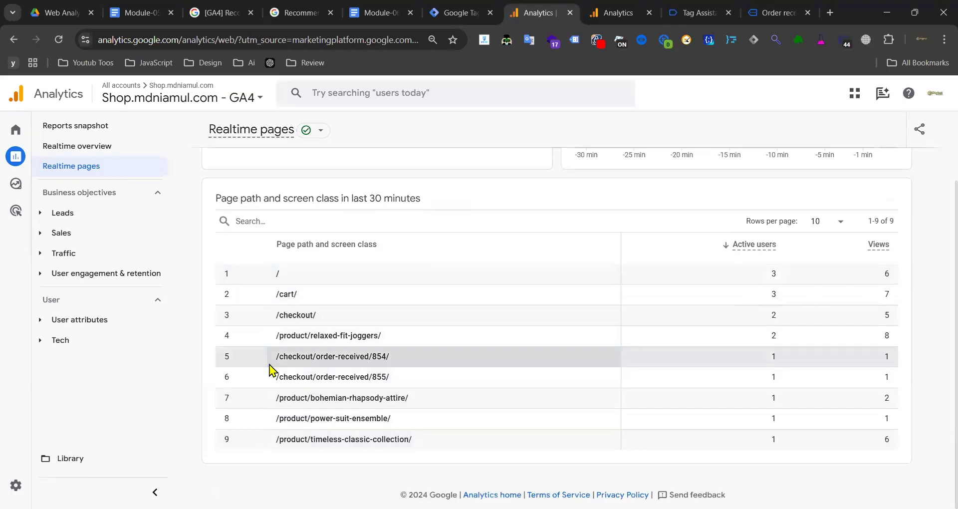
drag(276, 337, 348, 346)
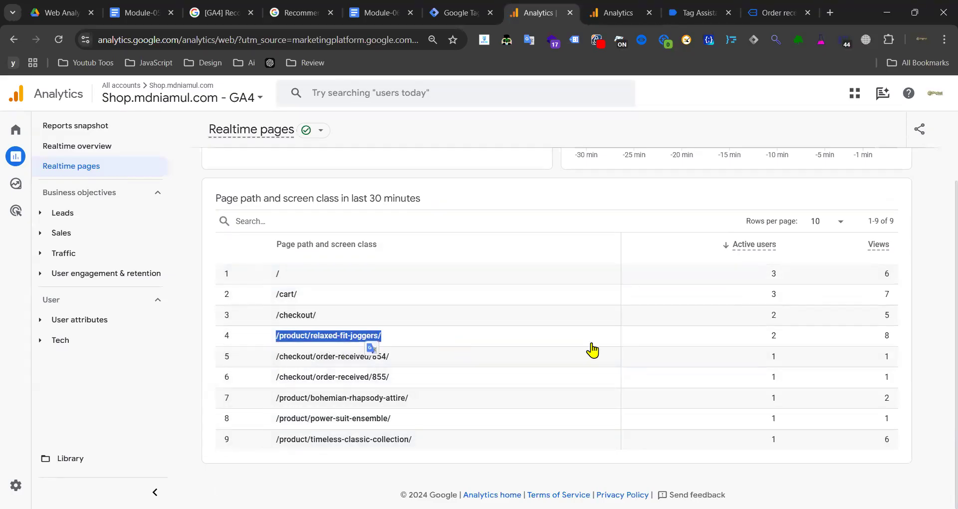
key(ctrl+c)
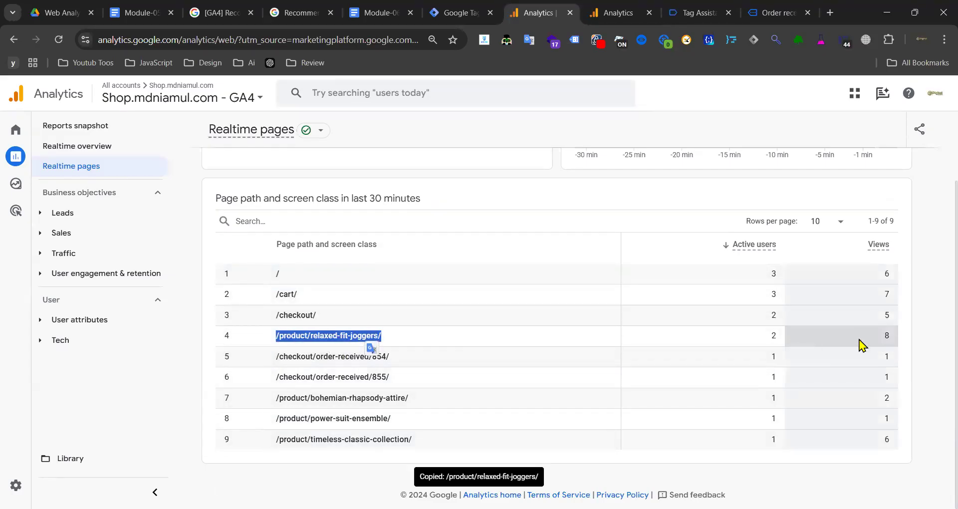
click(771, 339)
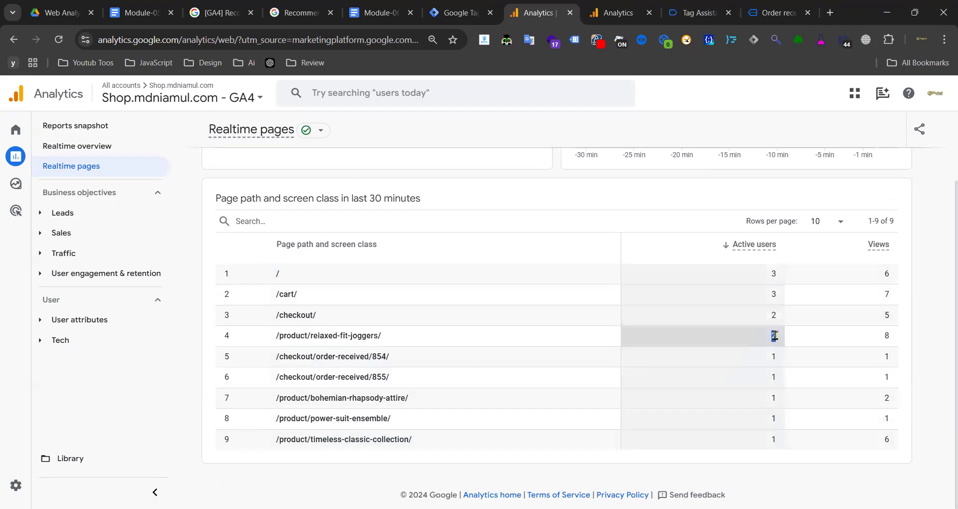
key(ctrl+c)
- Copy the /checkout/order-received/ 855 and 854 page paths
drag(349, 377, 387, 381)
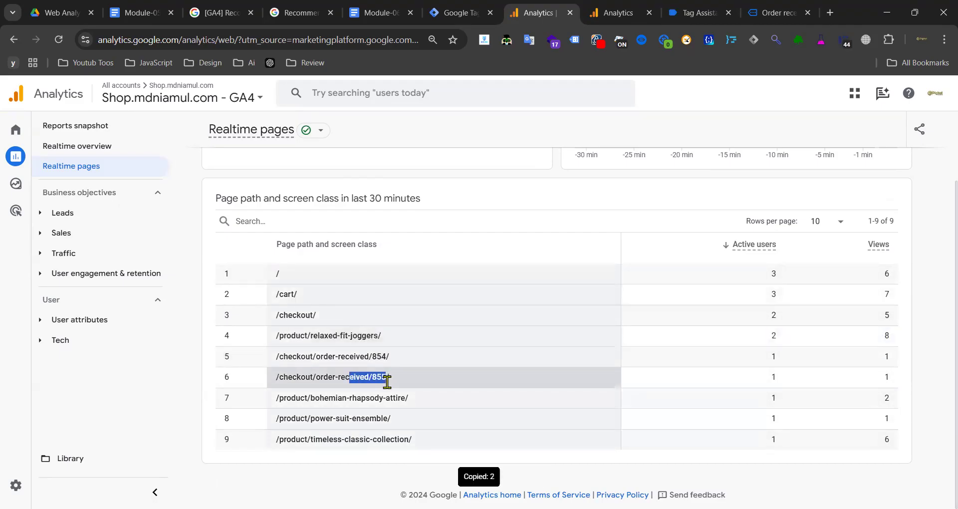
key(ctrl+c)
click(427, 376)
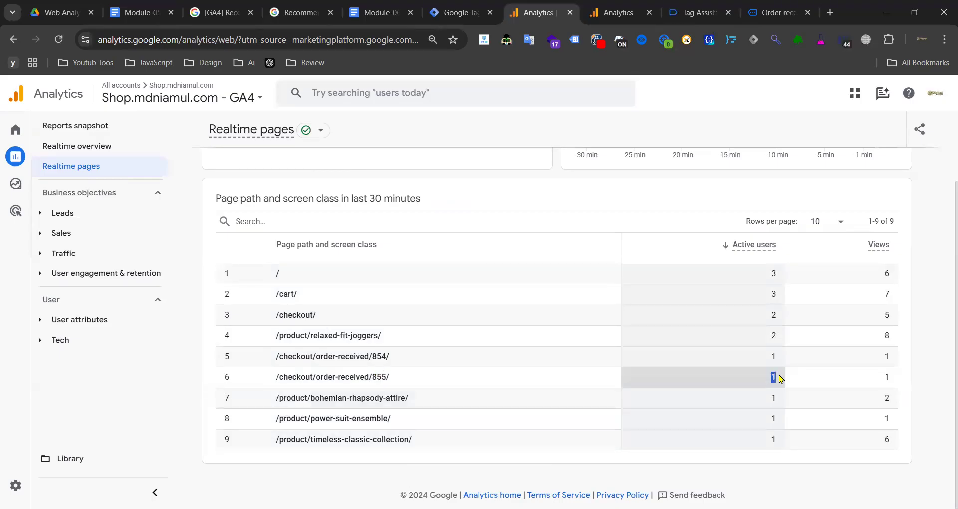
key(ctrl+c)
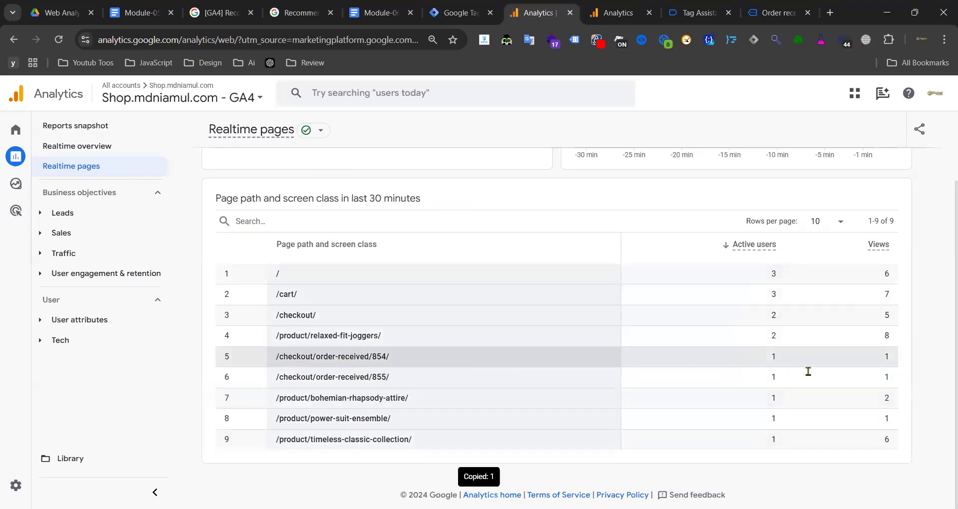
drag(390, 377, 297, 376)
click(380, 357)
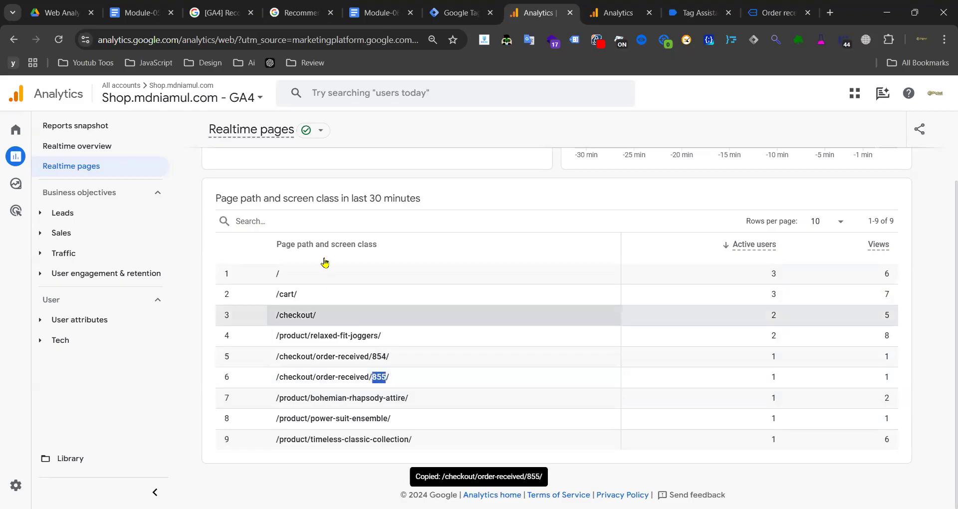
click(34, 158)
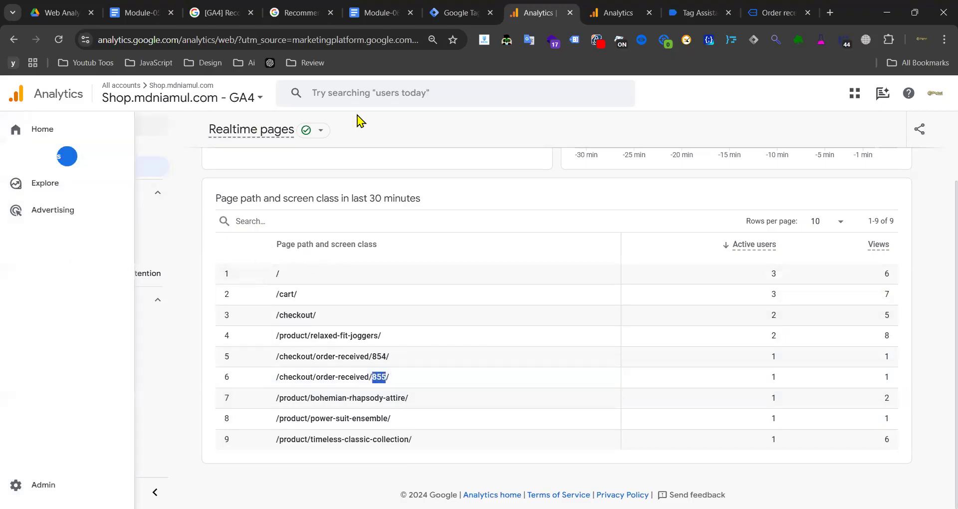
click(451, 8)
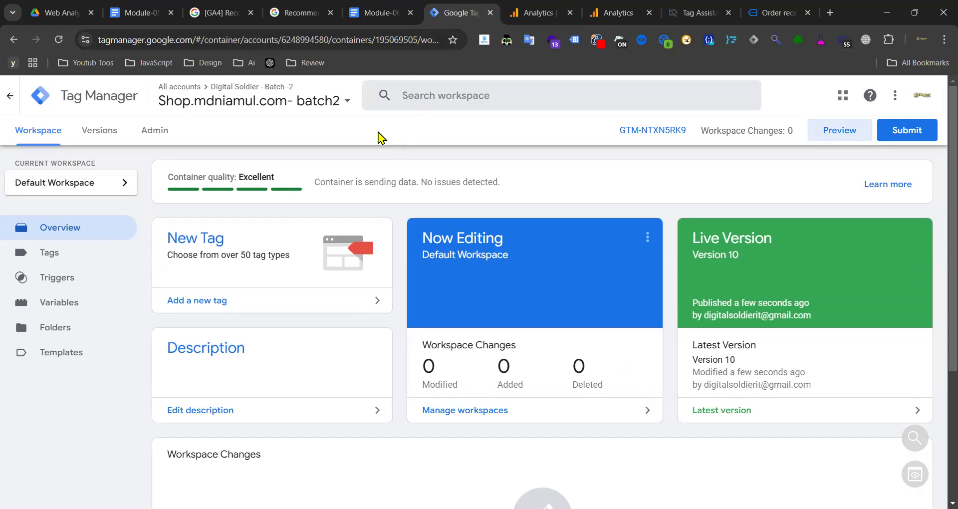
- Inspect begin_checkout's Weekend Wanderlust Wardrobe item in DebugView, then return to the Reports snapshot
click(617, 13)
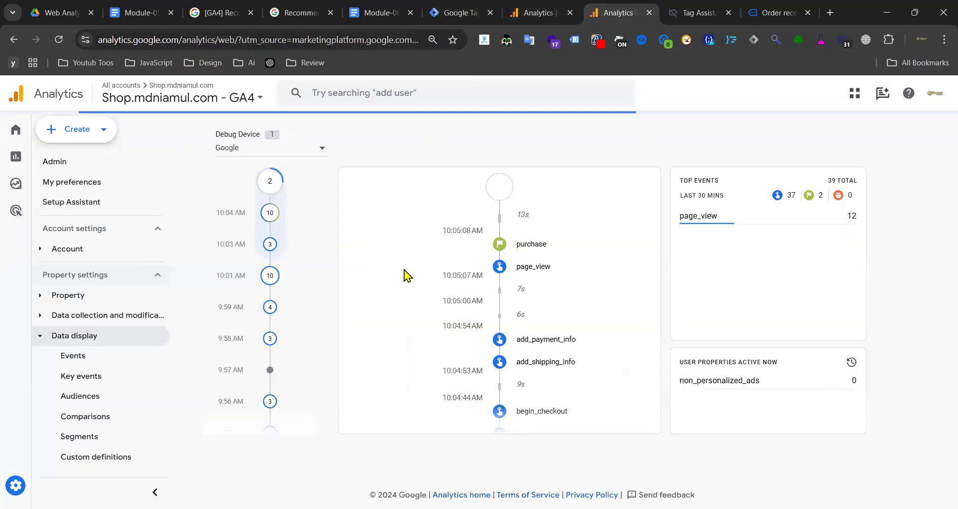
scroll(538, 272, down, 3)
scroll(543, 280, down, 3)
scroll(569, 285, up, 3)
click(542, 300)
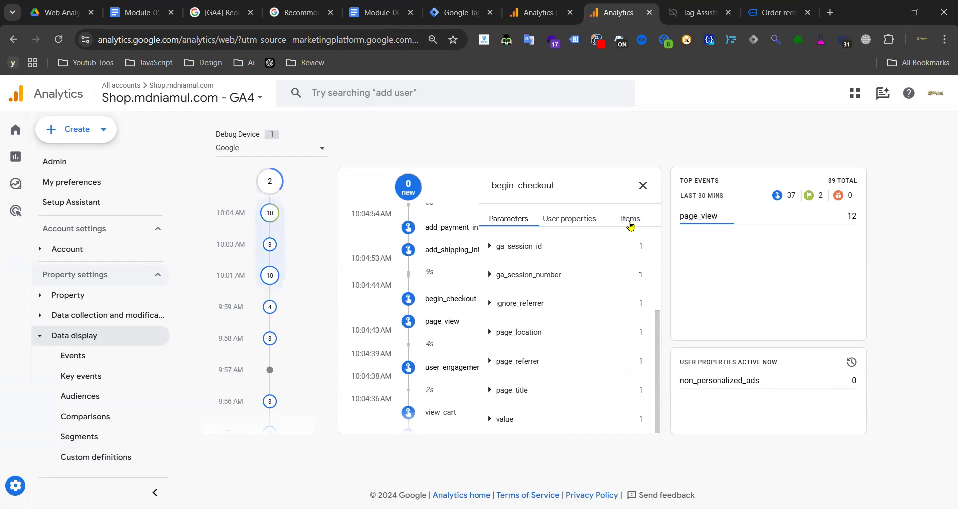
click(630, 222)
click(549, 240)
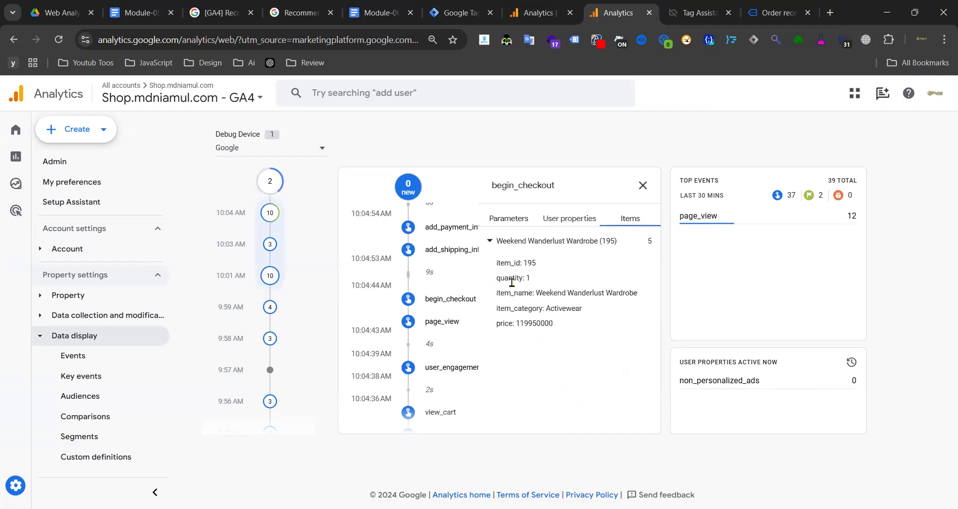
triple_click(511, 282)
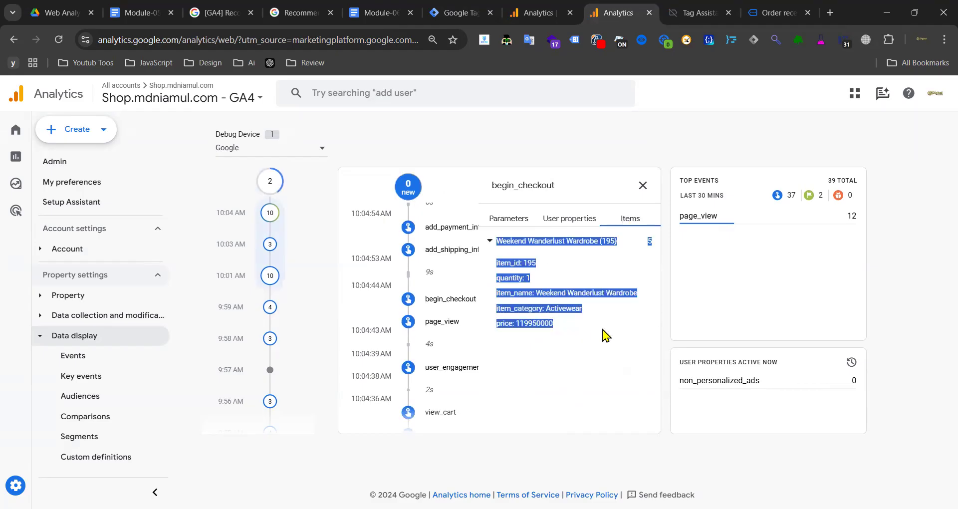
click(643, 185)
click(22, 159)
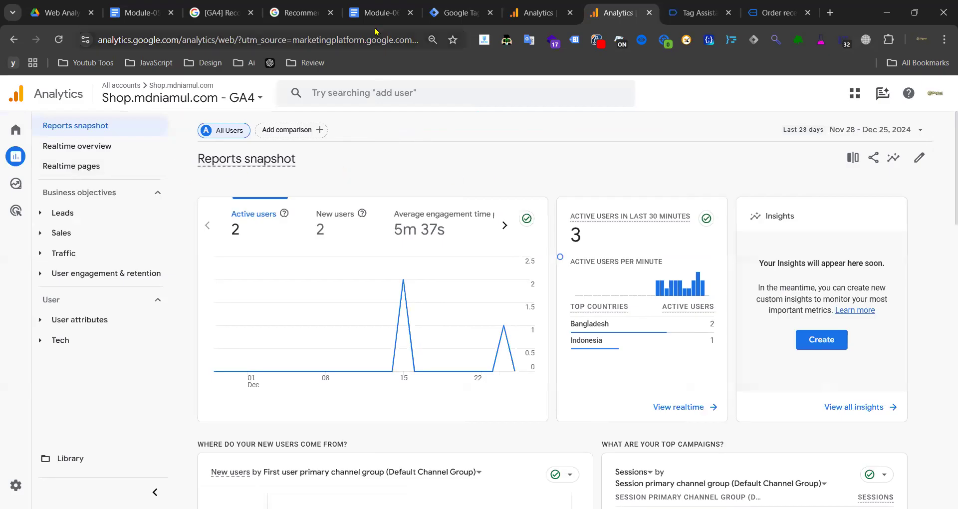
- Review the purchase event's parameter table in the Recommended events docs, highlighting transaction_id, coupon and item parameters
click(310, 14)
scroll(269, 243, down, 3)
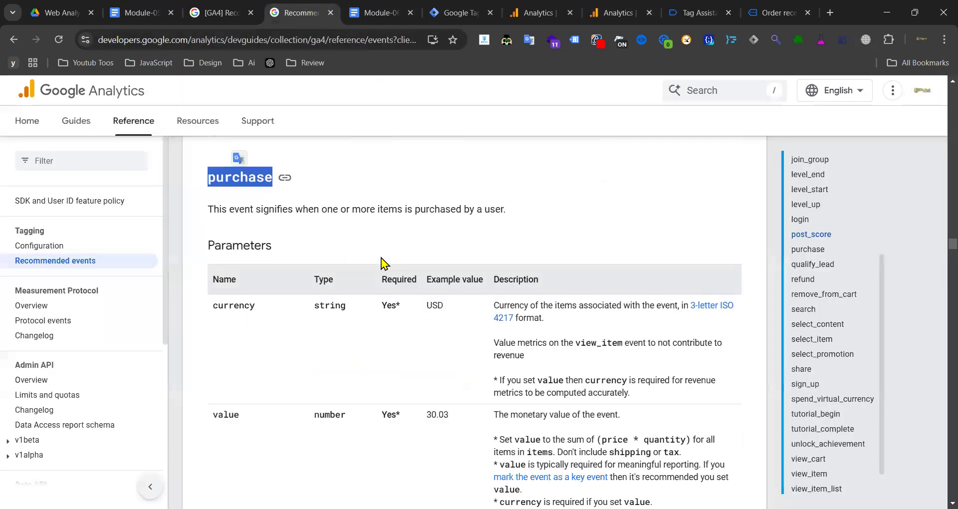
scroll(394, 252, down, 6)
drag(322, 209, 517, 283)
click(361, 252)
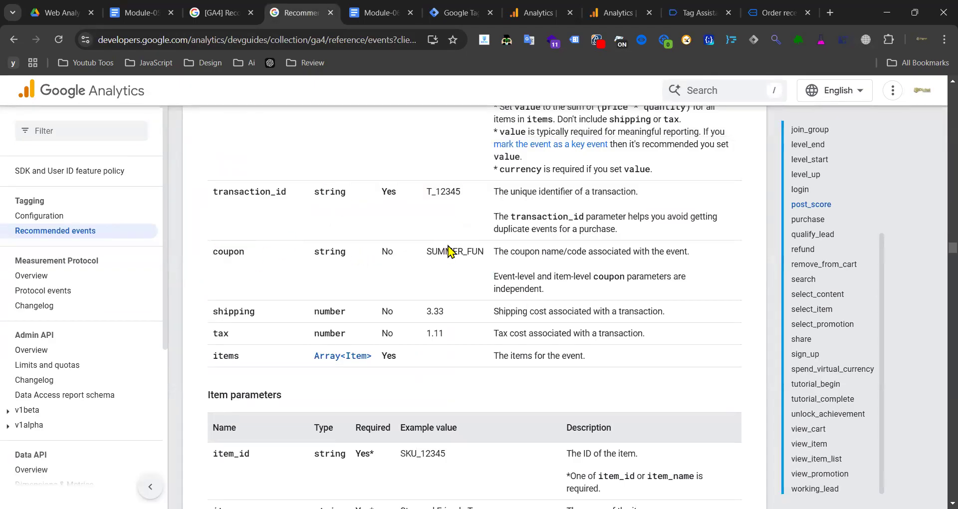
scroll(455, 244, down, 3)
scroll(380, 244, down, 3)
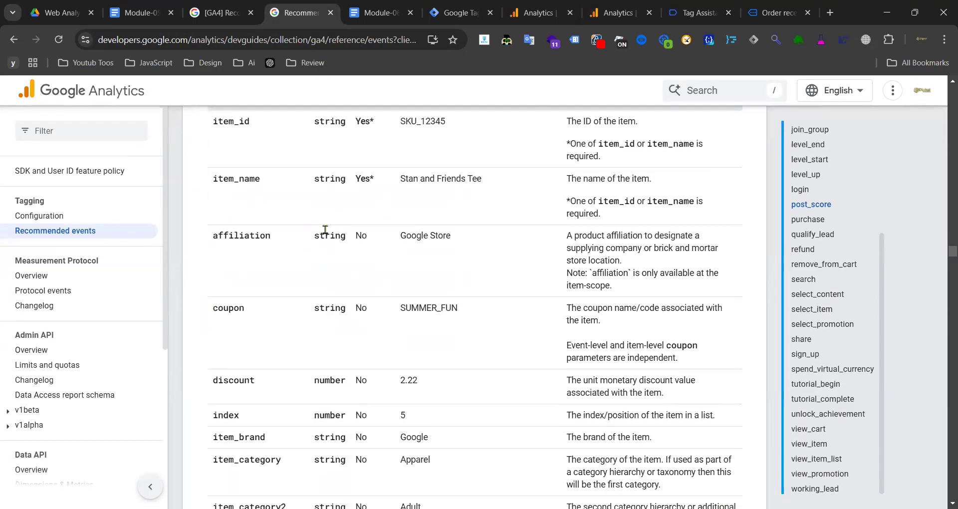
drag(329, 220, 345, 352)
click(432, 302)
- Look over the close_convert_lead parameter table in the developer docs
scroll(436, 280, up, 10)
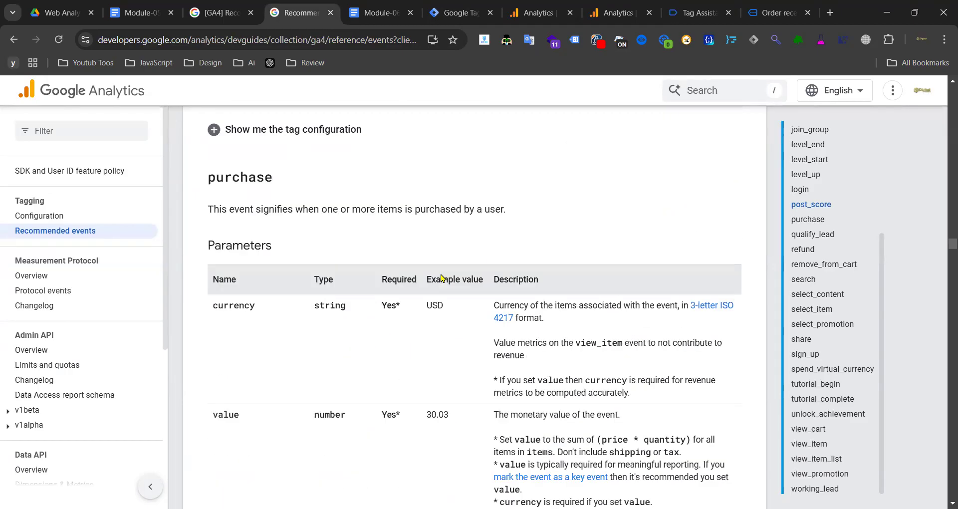
scroll(442, 278, up, 20)
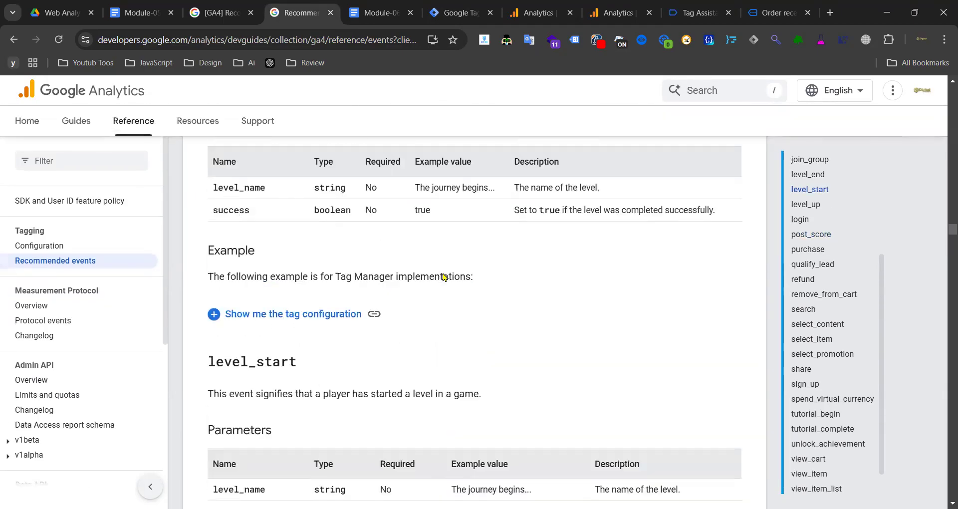
scroll(443, 277, up, 20)
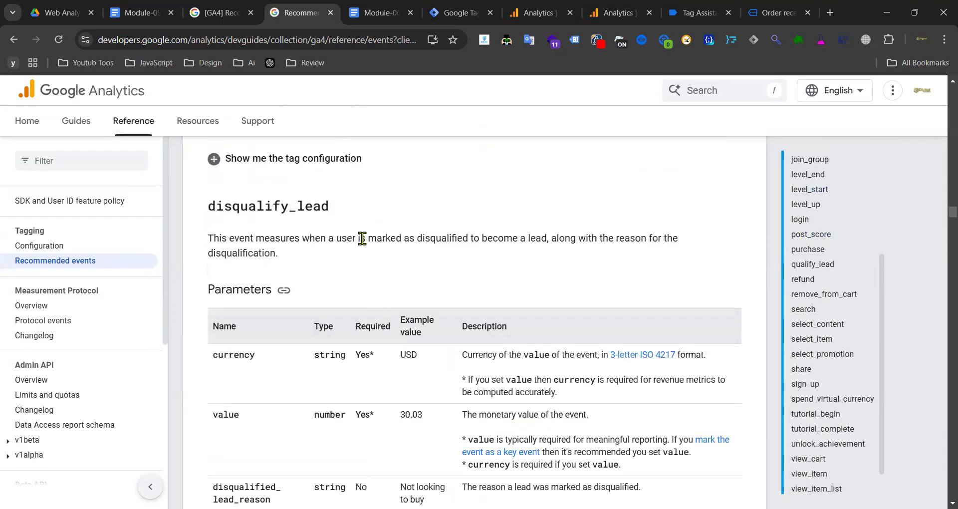
scroll(364, 239, down, 3)
scroll(368, 235, up, 15)
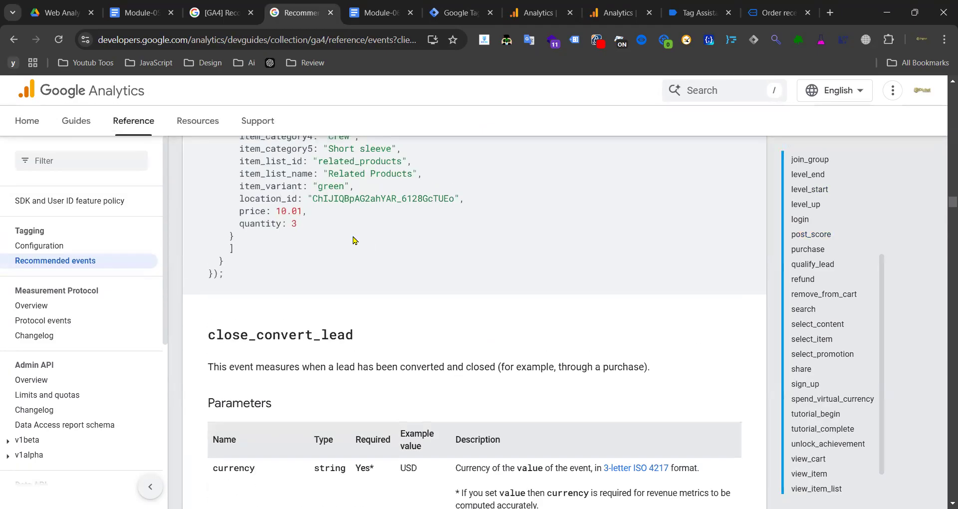
scroll(353, 240, down, 3)
drag(214, 301, 403, 369)
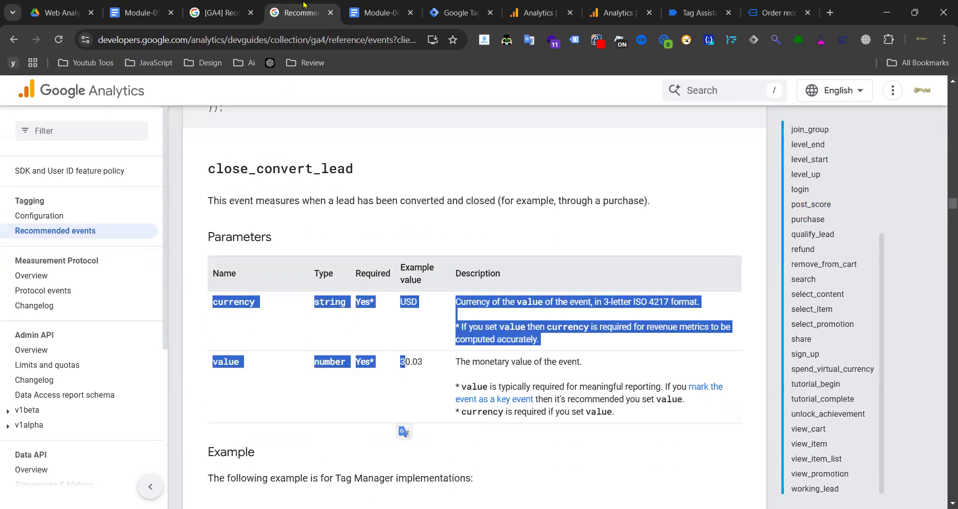
- Return to the Module-06_ GA4 Ecommerce Events Tracking doc's customer data fields and event sequence
click(222, 12)
click(374, 13)
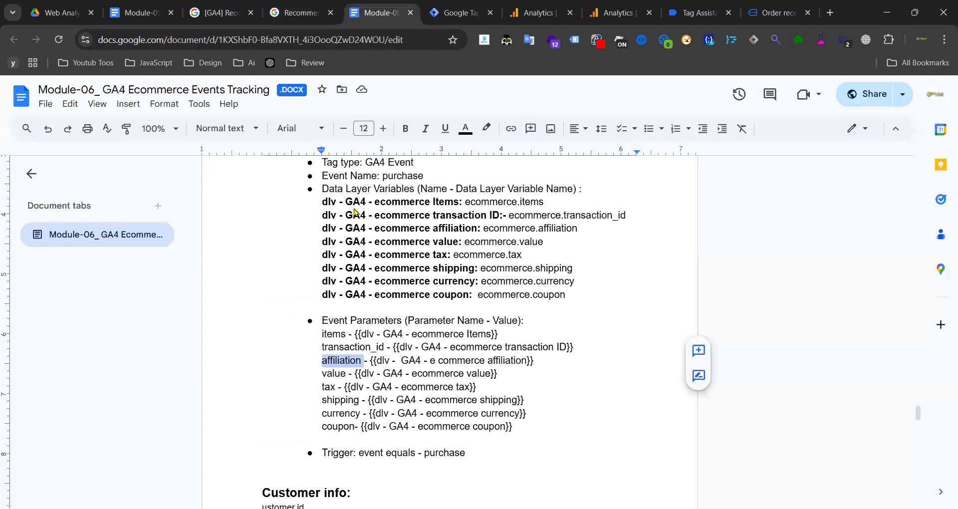
scroll(401, 222, down, 6)
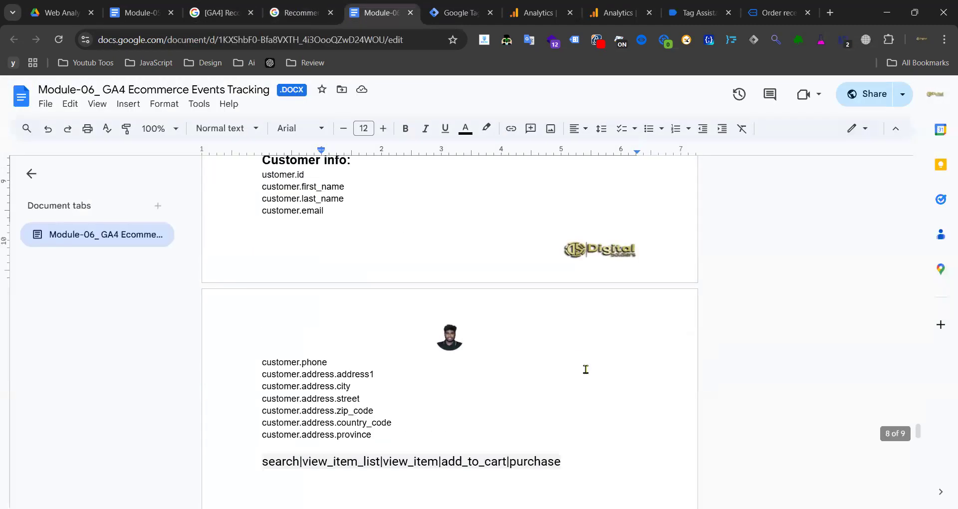
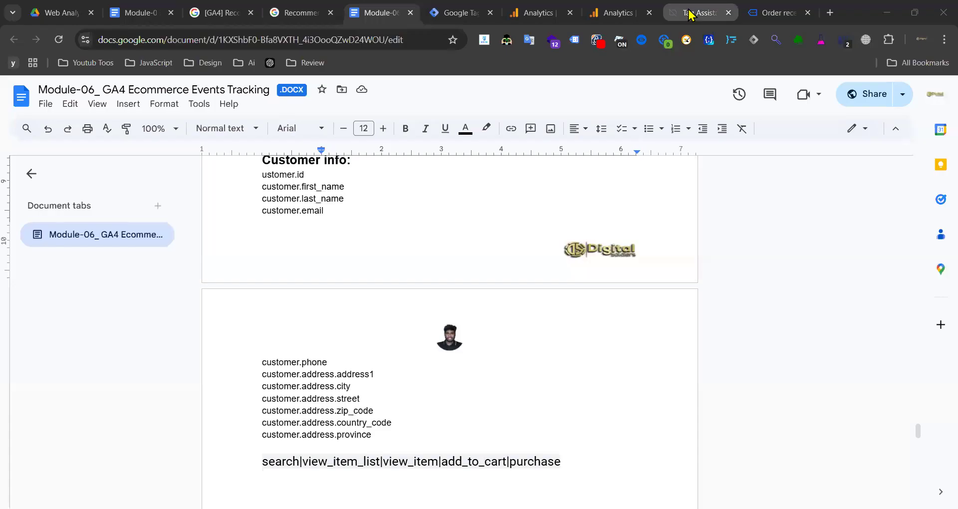
- Bring up the Tag Assistant session, then move to the shop's order confirmation page
click(699, 13)
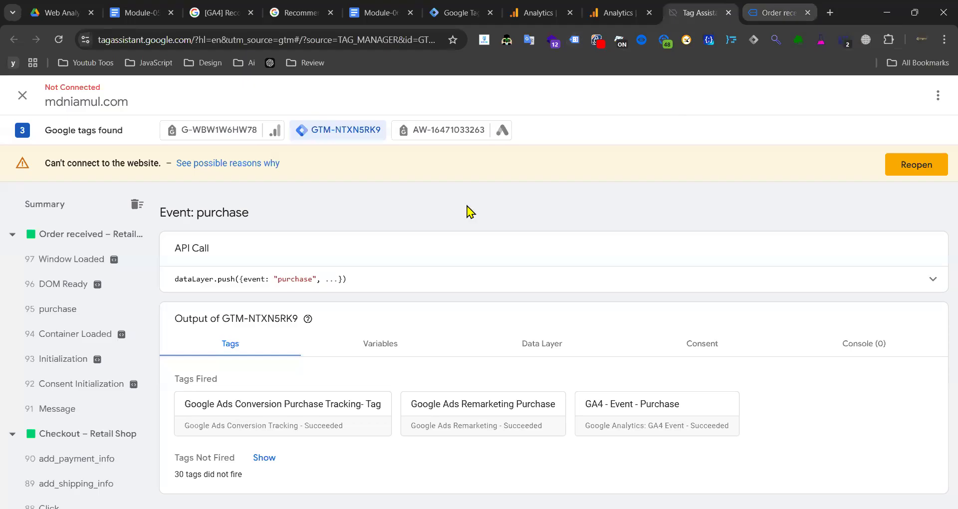
key(ctrl+Tab)
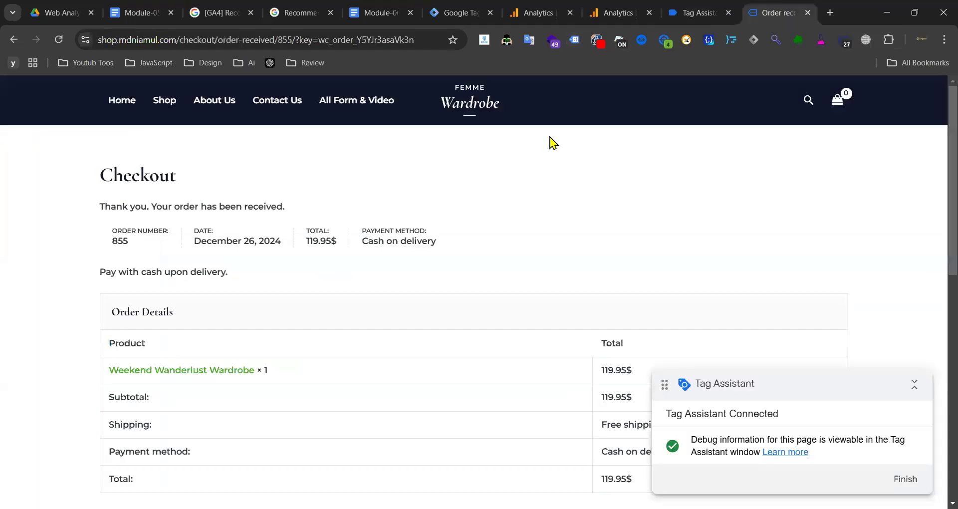
key(alt+Tab)
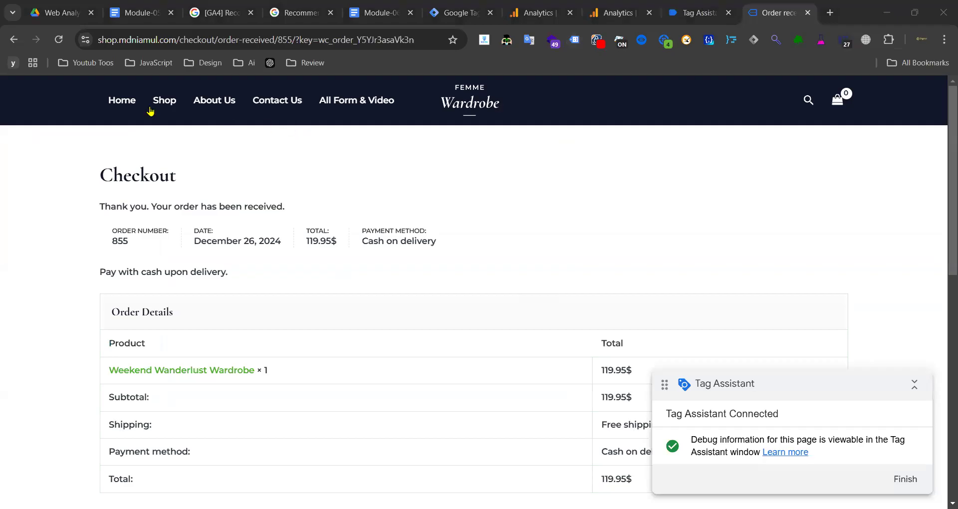
- From the Shop product listing, open the Power Suit Ensemble product page
click(166, 103)
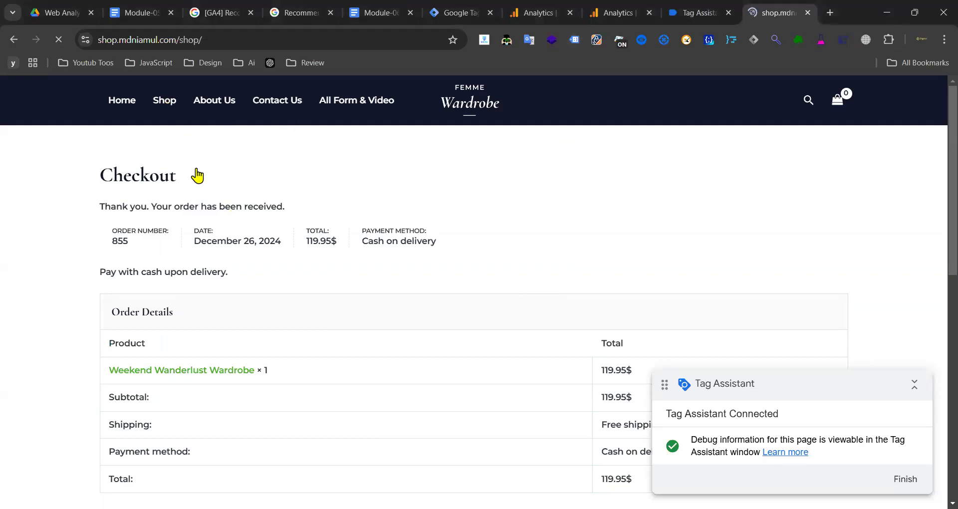
scroll(449, 194, down, 8)
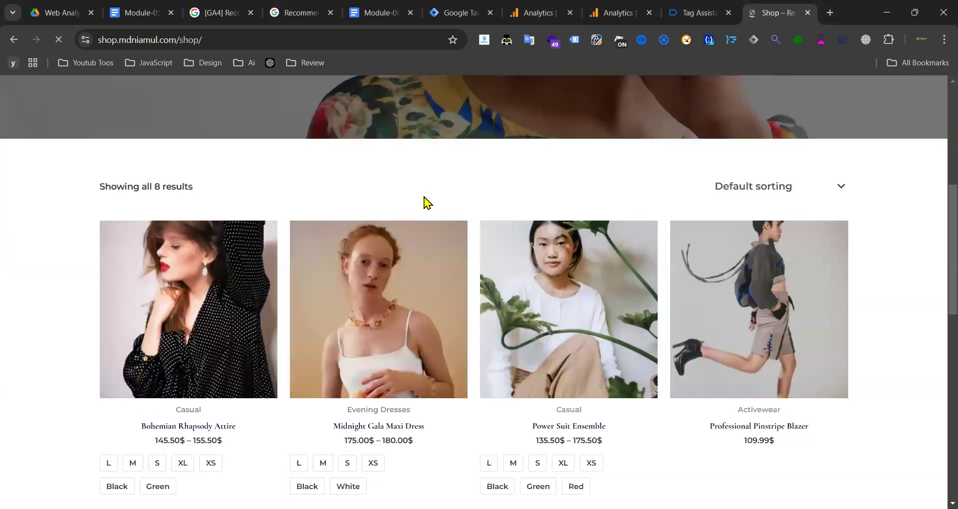
scroll(467, 204, down, 3)
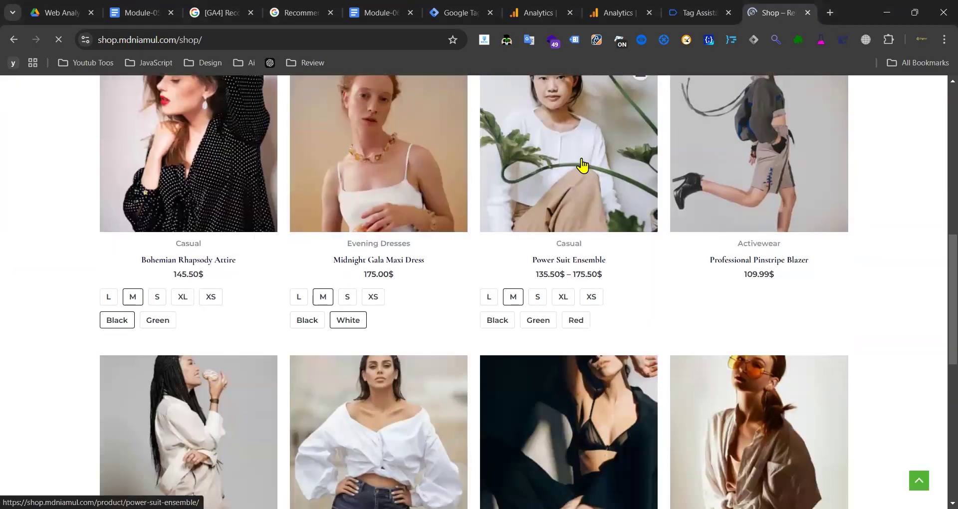
click(582, 164)
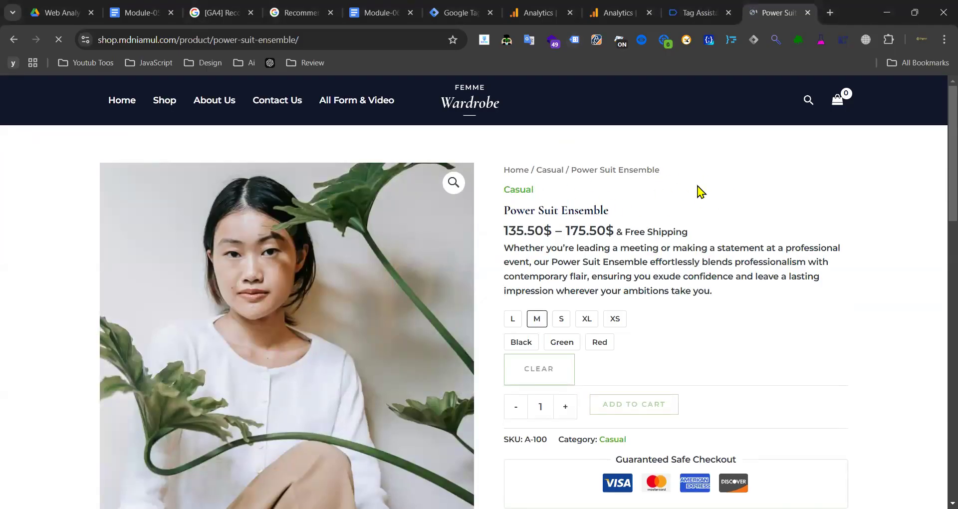
scroll(695, 192, down, 10)
scroll(684, 195, up, 5)
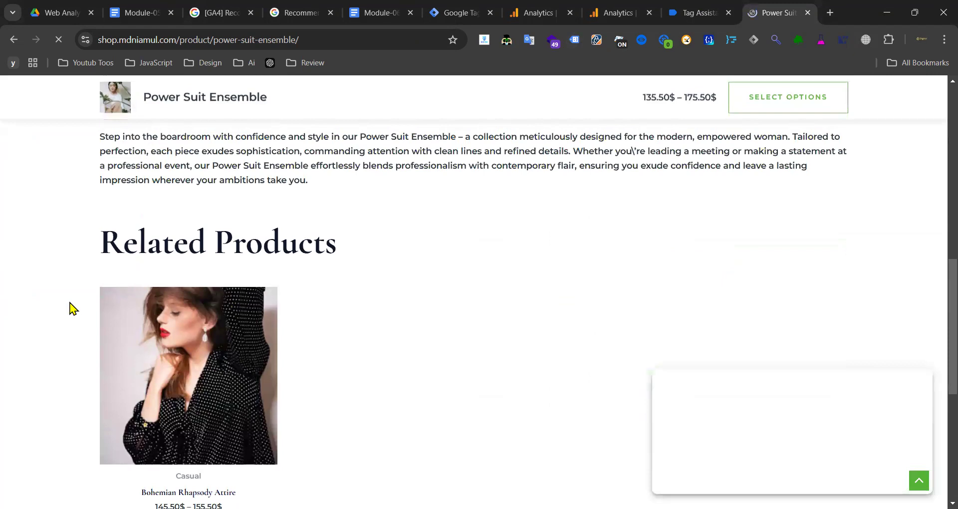
scroll(245, 248, down, 3)
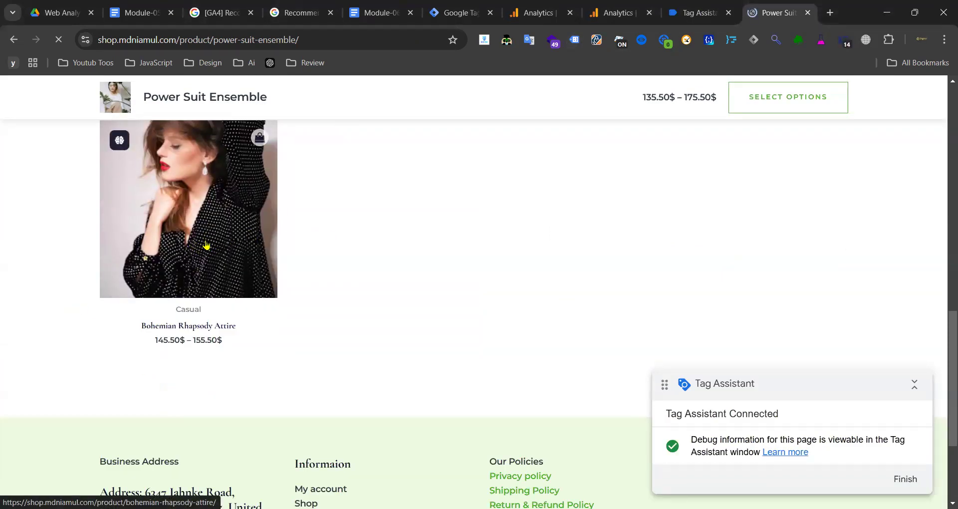
scroll(383, 289, up, 3)
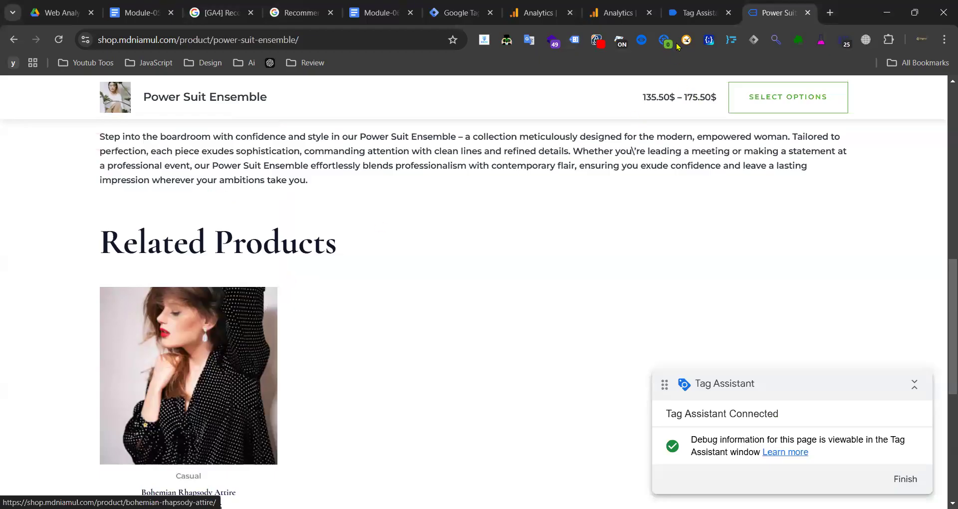
- Inspect which tags fired for the view_item_list event, including GA4 View Item List
click(693, 15)
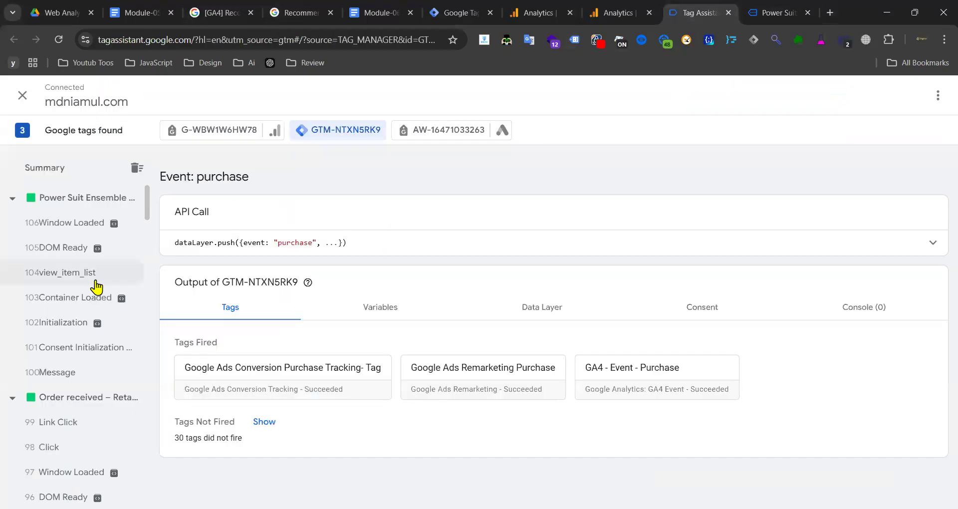
click(95, 286)
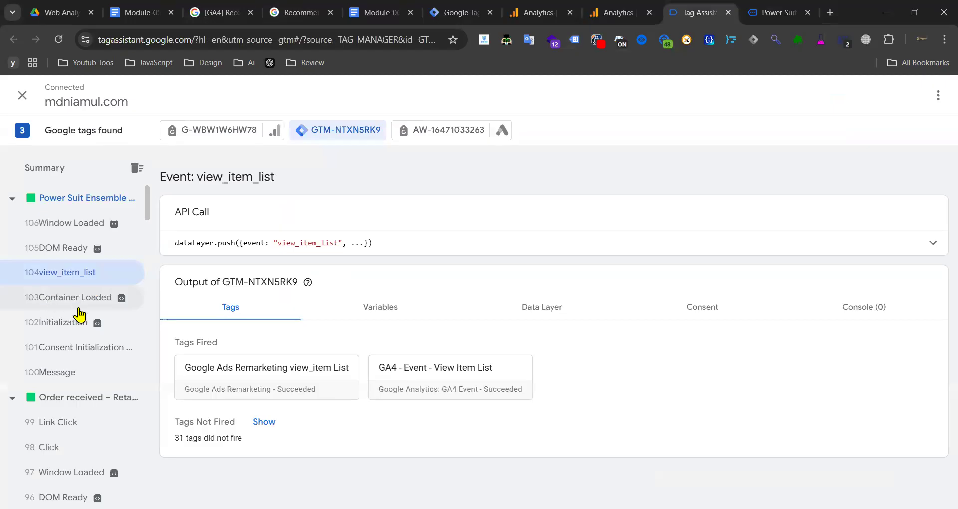
scroll(79, 314, down, 7)
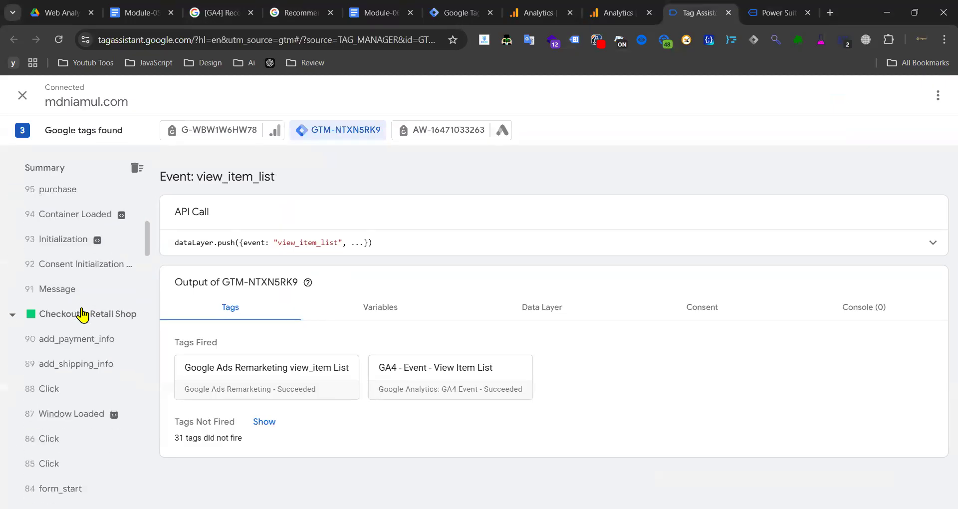
- Add the Power Suit Ensemble in Green, size M to the cart and check Tag Assistant
click(771, 17)
scroll(475, 212, up, 10)
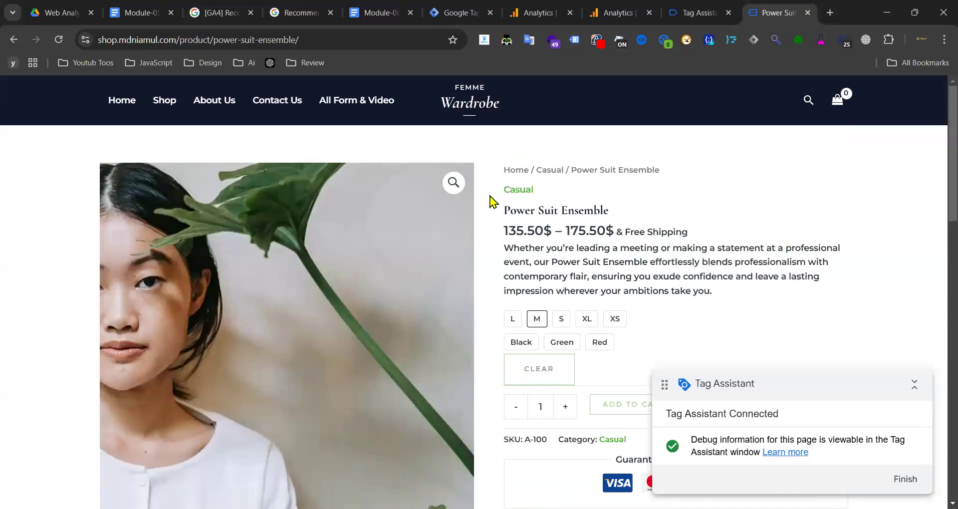
scroll(493, 201, down, 3)
click(564, 180)
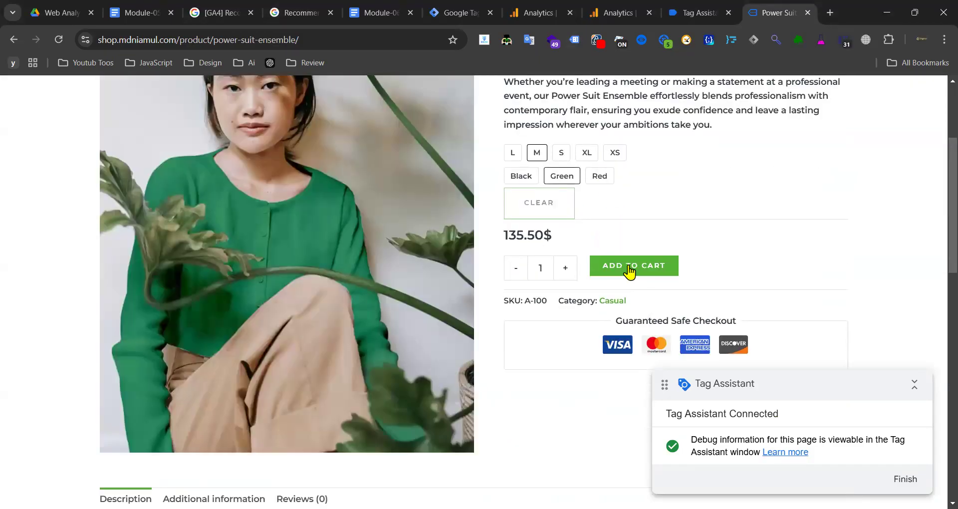
click(630, 266)
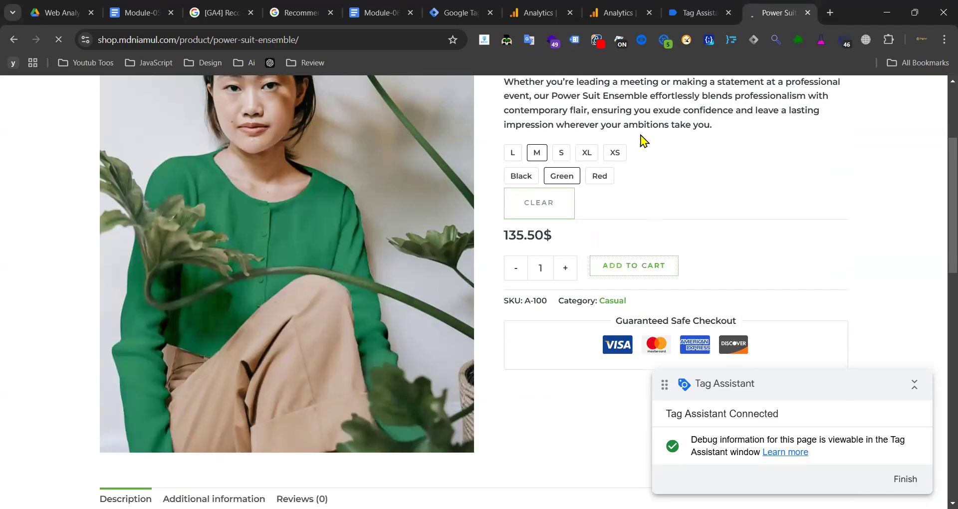
click(702, 18)
click(768, 17)
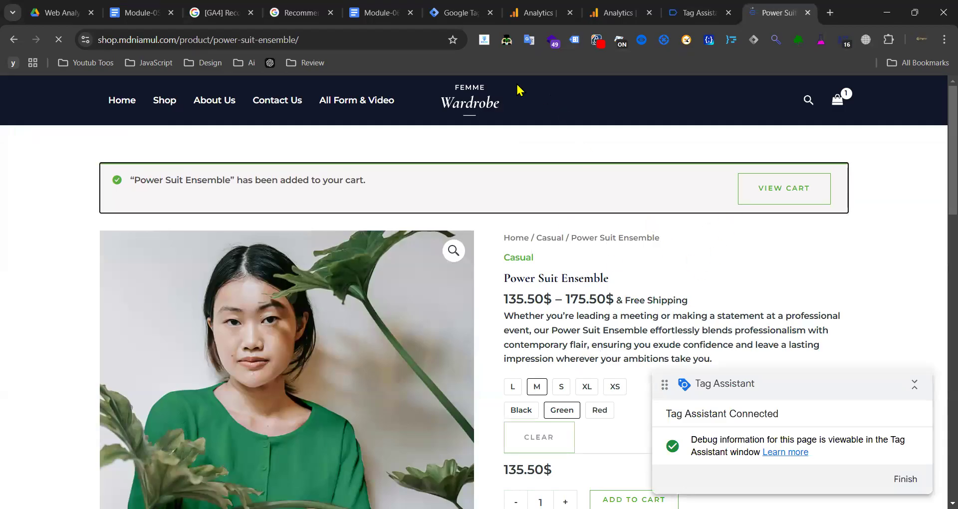
drag(211, 39, 180, 40)
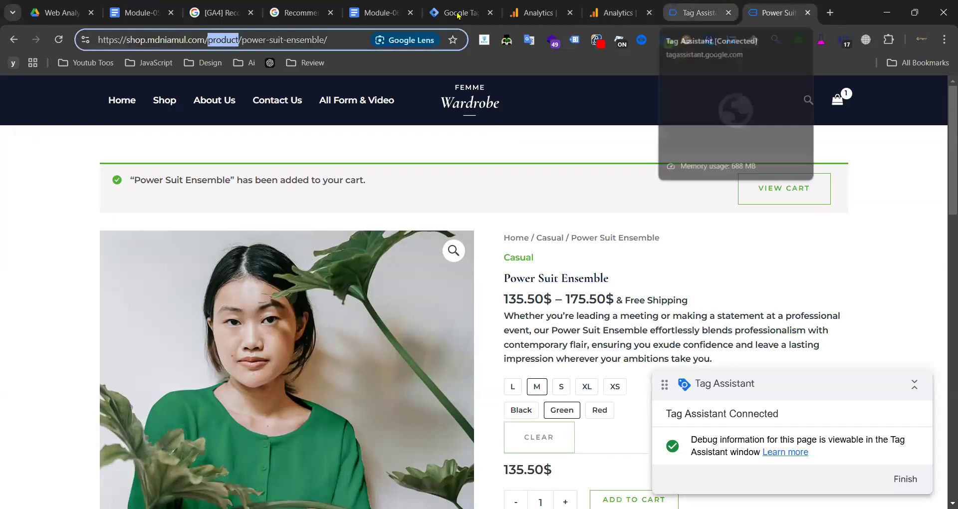
- Review the view_item event reference and its description in the GA4 developer docs
key(ctrl+4)
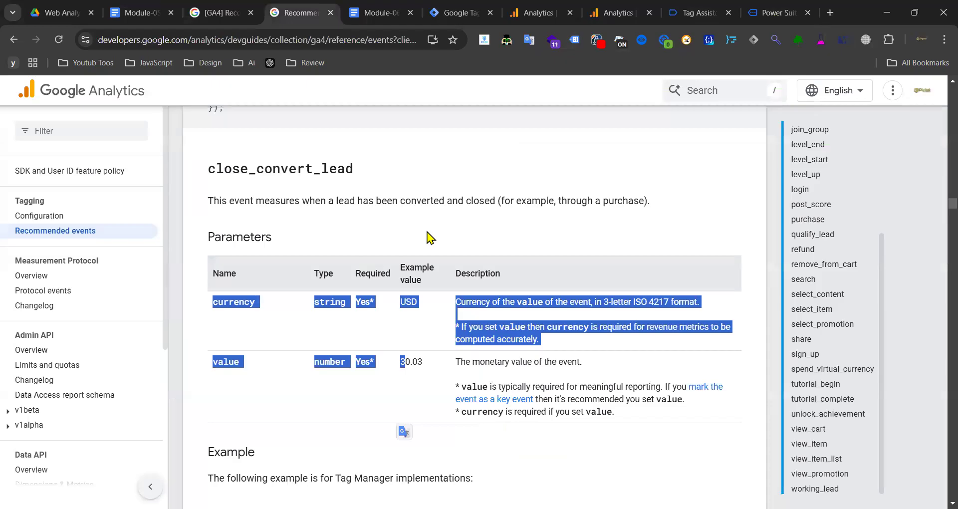
click(440, 171)
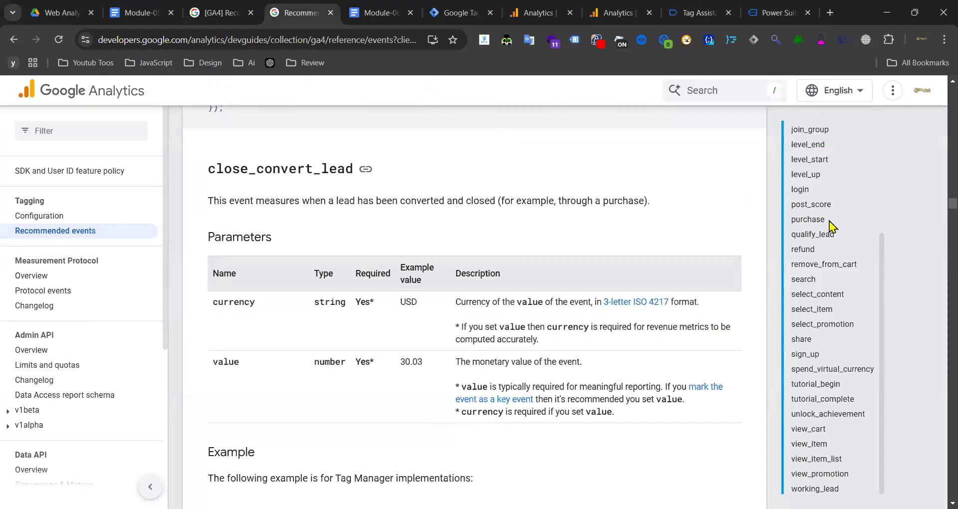
scroll(839, 363, down, 8)
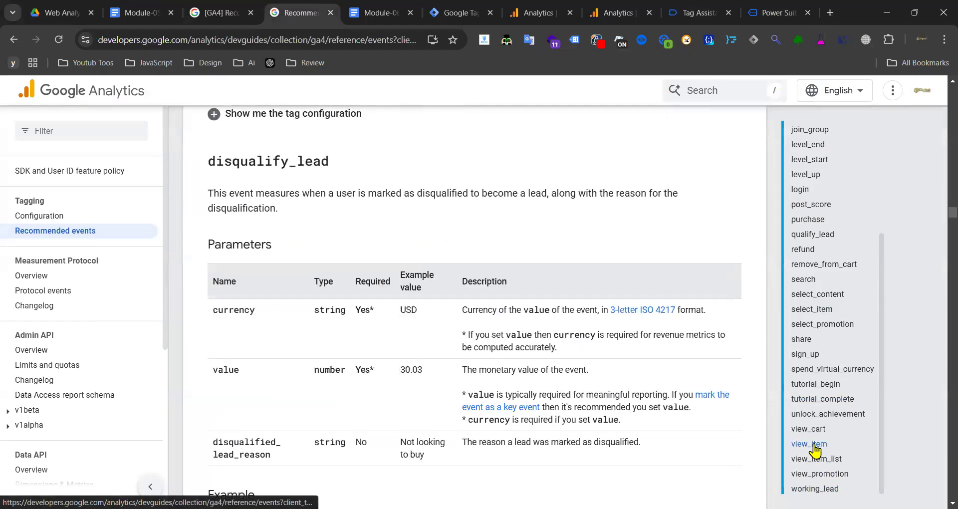
click(808, 444)
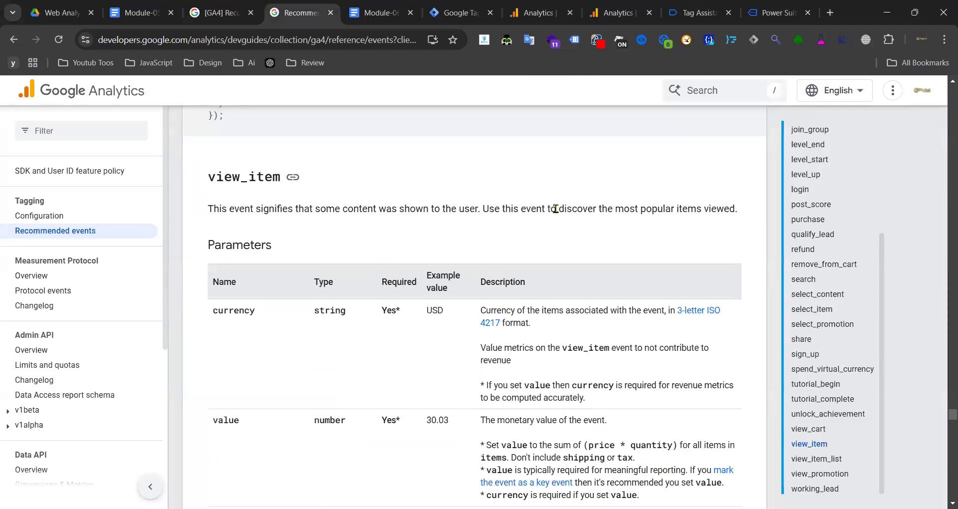
drag(353, 208, 459, 208)
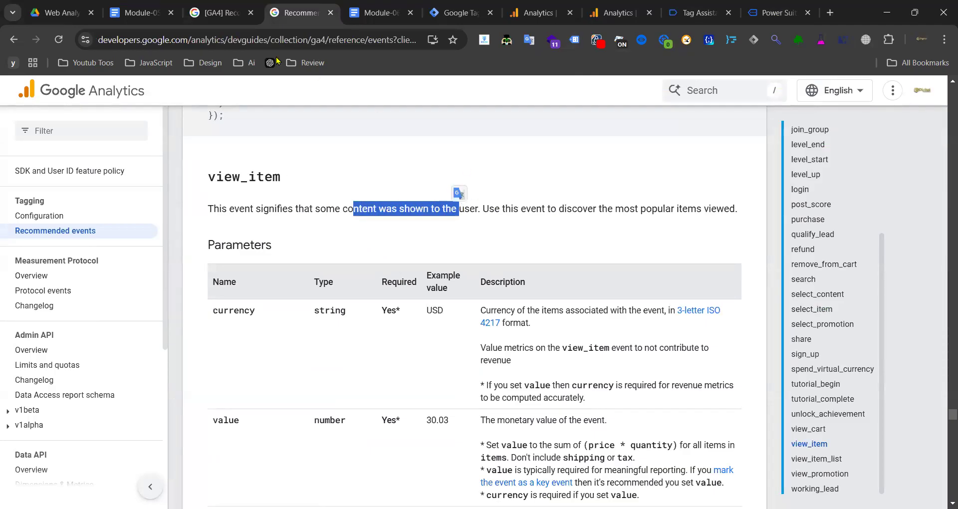
- Find the 'For online sales' ecommerce event table, including view_cart, on the Recommended events help page
click(222, 12)
scroll(165, 272, up, 3)
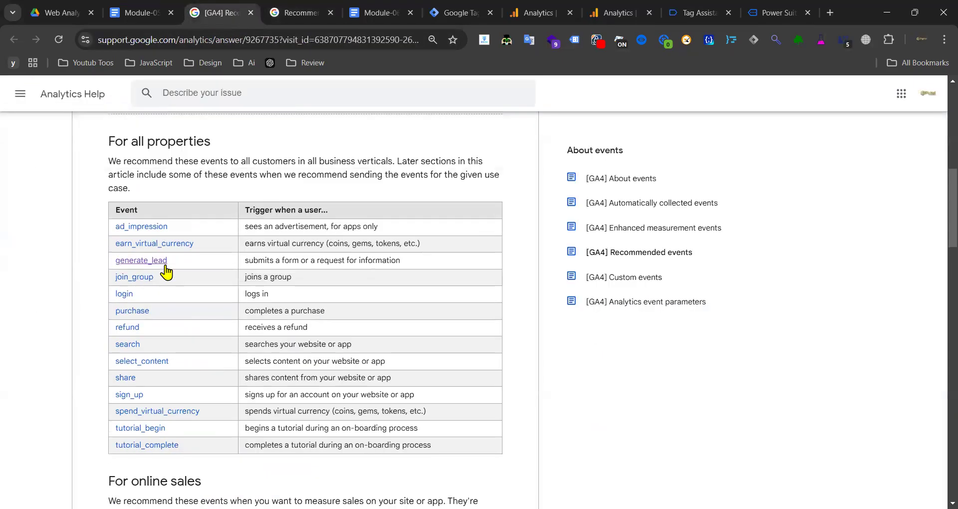
scroll(164, 272, down, 6)
scroll(136, 338, down, 3)
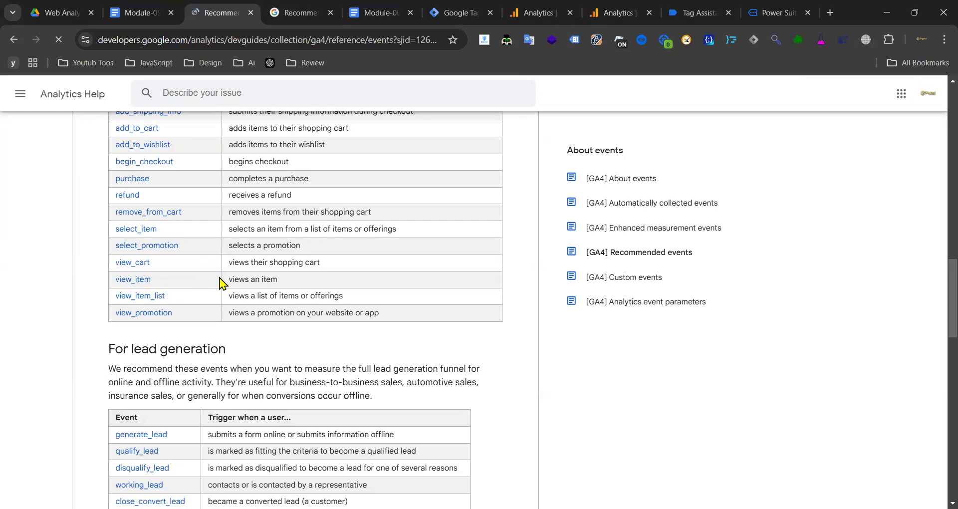
scroll(295, 274, down, 3)
scroll(298, 281, down, 20)
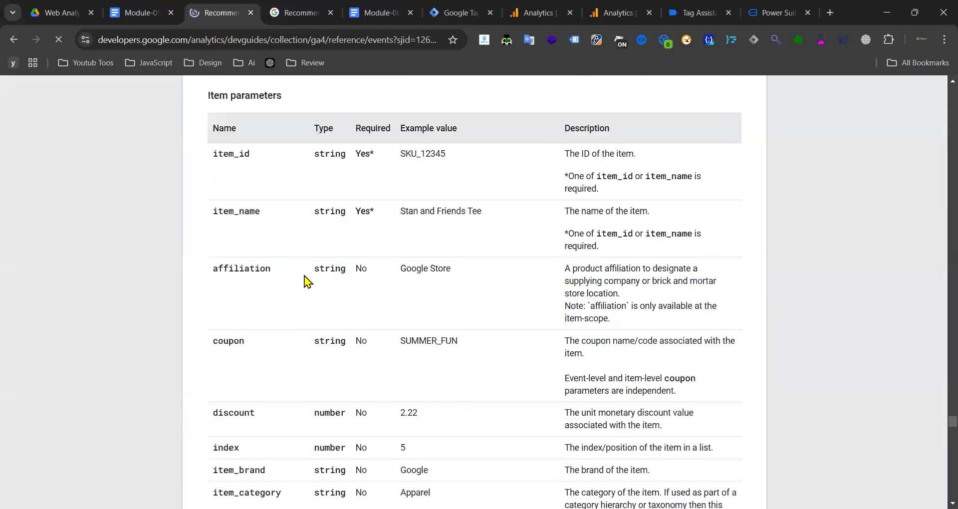
click(14, 39)
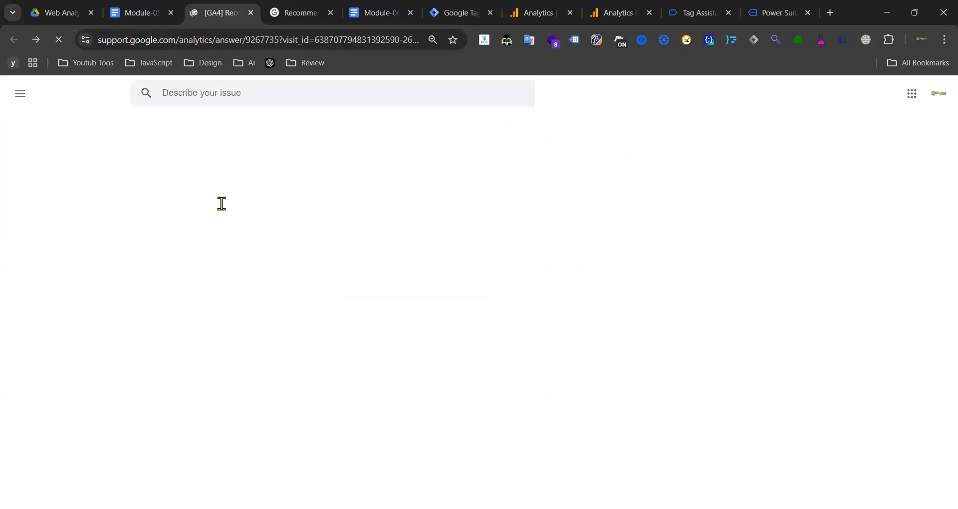
scroll(244, 314, up, 3)
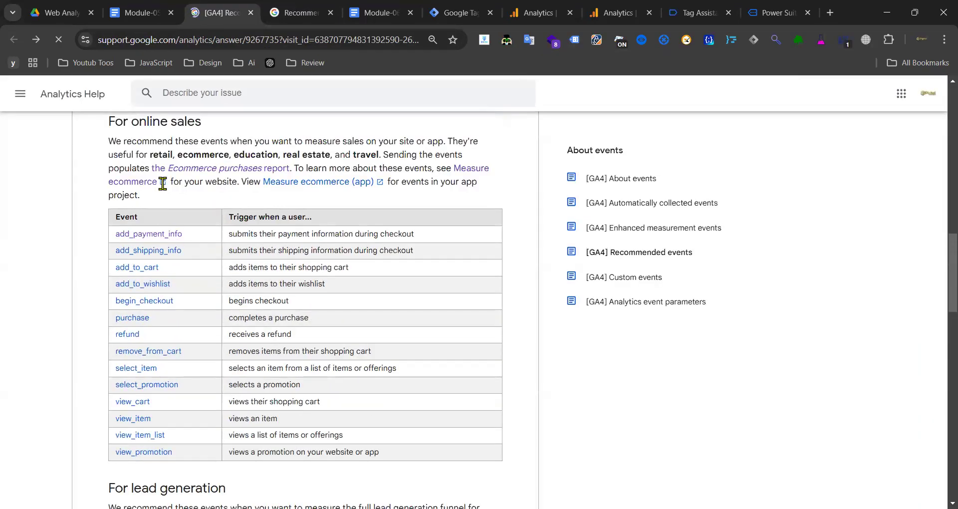
- Open the Measure ecommerce guide in a new tab at the View item details section
click(137, 183)
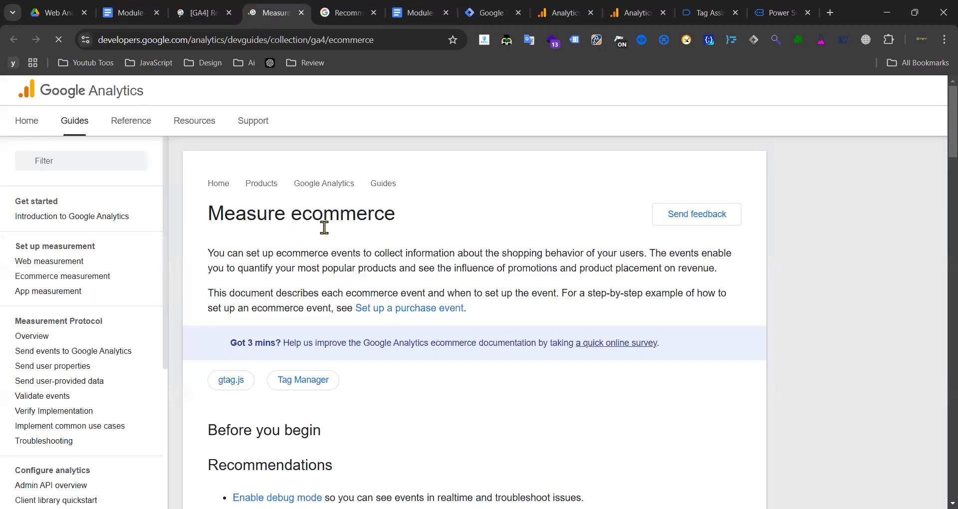
scroll(324, 222, down, 15)
scroll(369, 222, up, 15)
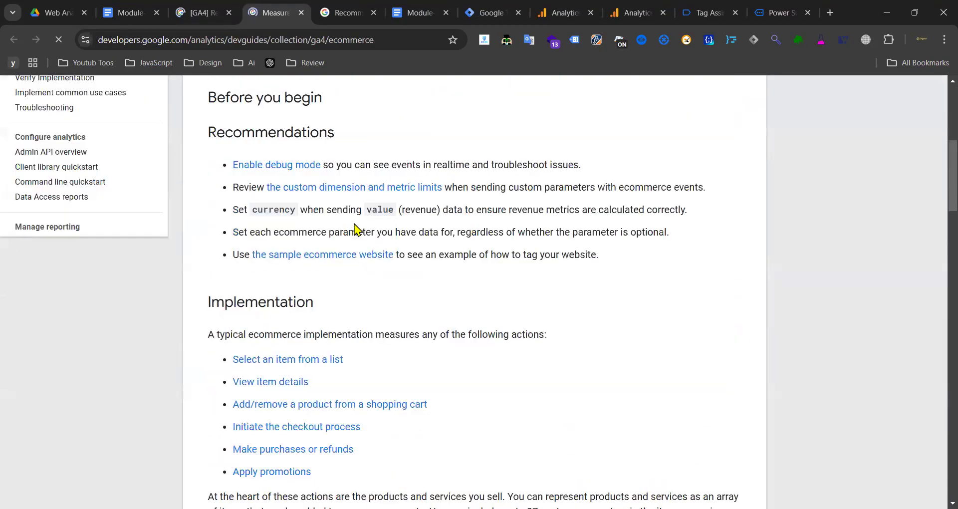
click(283, 385)
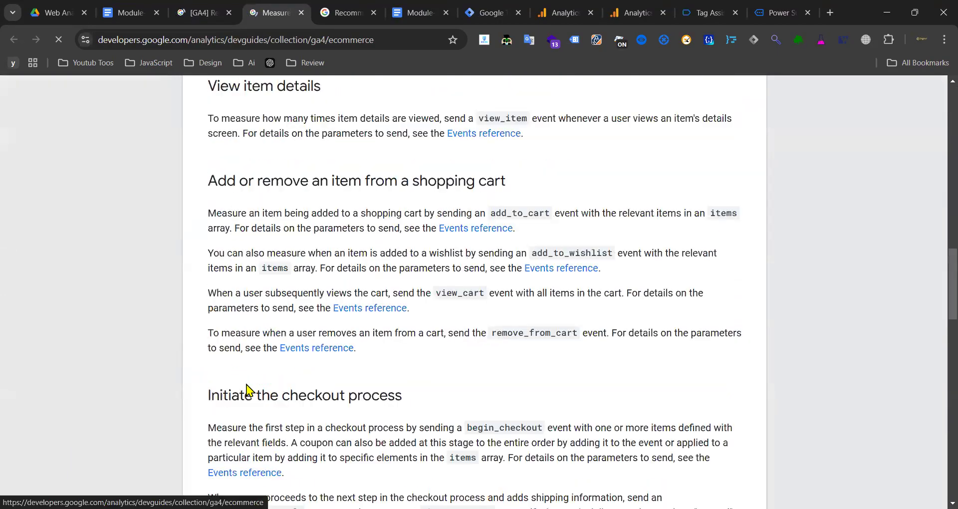
scroll(324, 339, down, 3)
scroll(292, 306, down, 18)
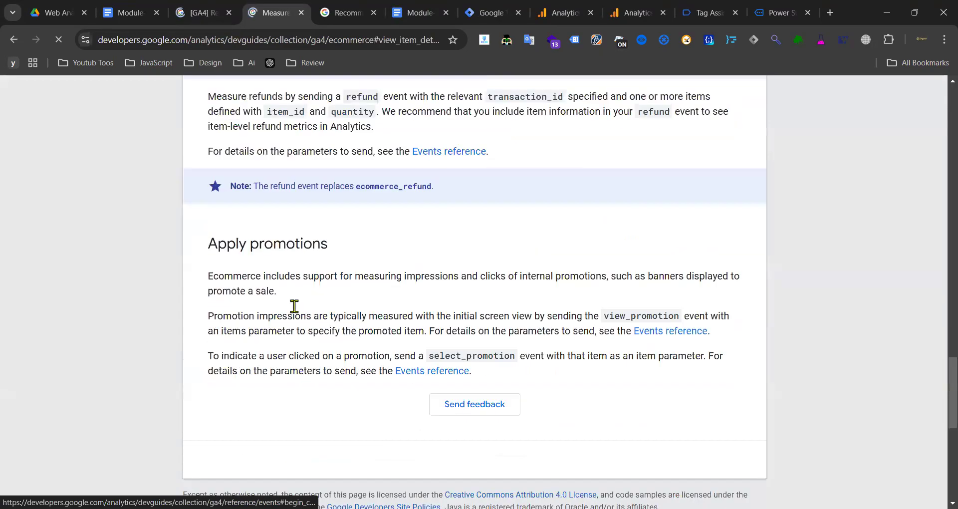
scroll(312, 305, up, 20)
scroll(335, 294, up, 10)
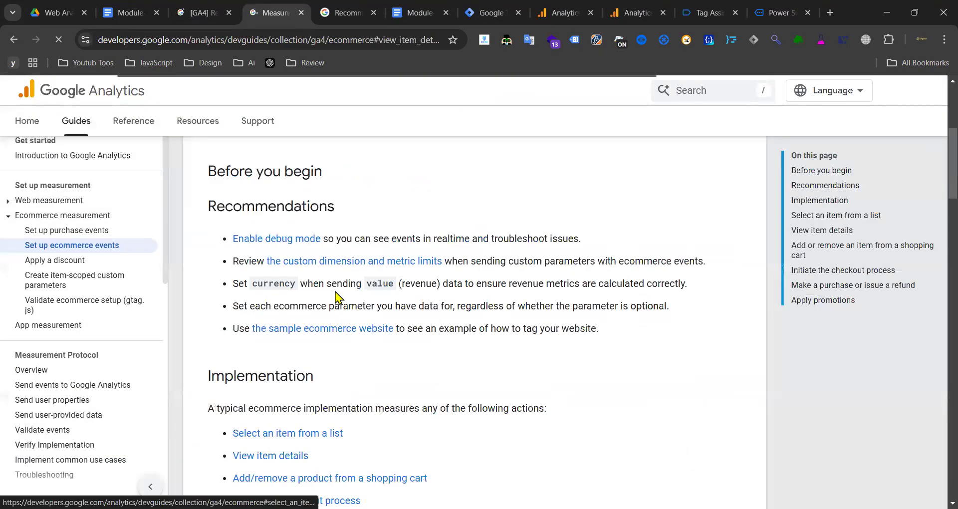
click(831, 216)
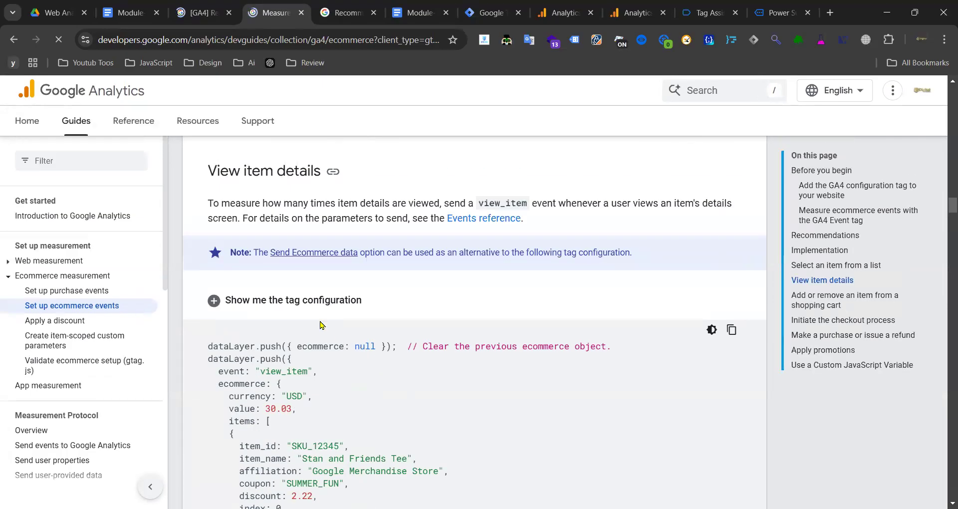
- Highlight the view_item purpose text and read its dataLayer.push example
drag(284, 203, 415, 203)
drag(679, 203, 732, 204)
drag(320, 221, 364, 220)
click(412, 218)
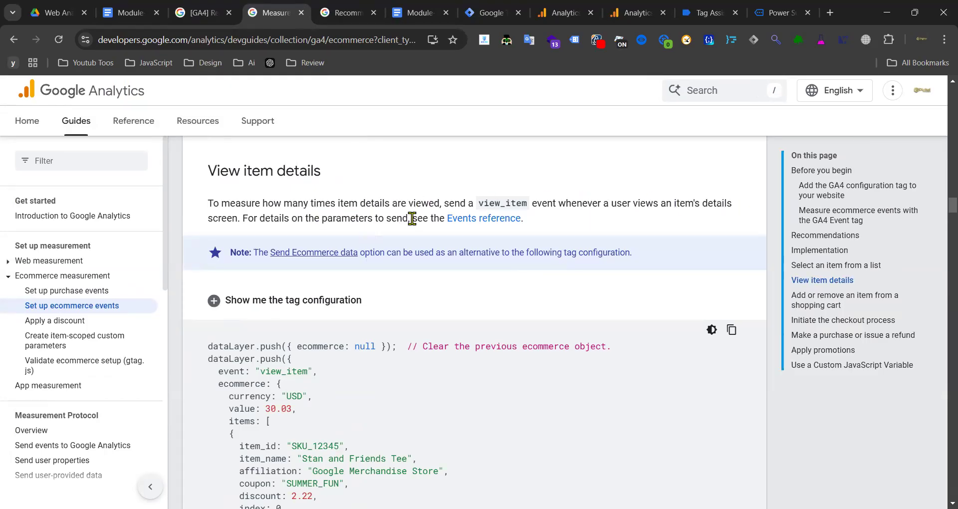
mouse_move(221, 203)
mouse_down()
mouse_move(443, 203)
mouse_move(220, 202)
mouse_up()
click(305, 202)
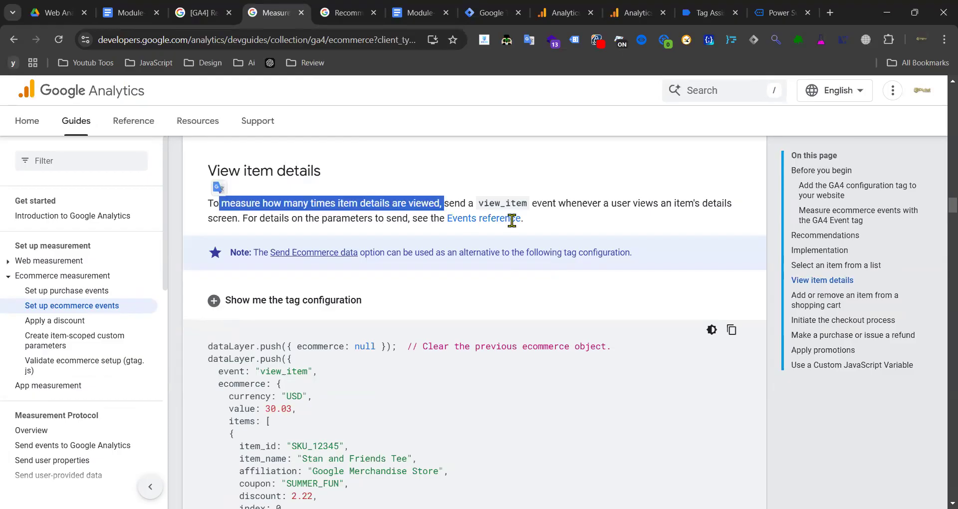
scroll(414, 225, down, 10)
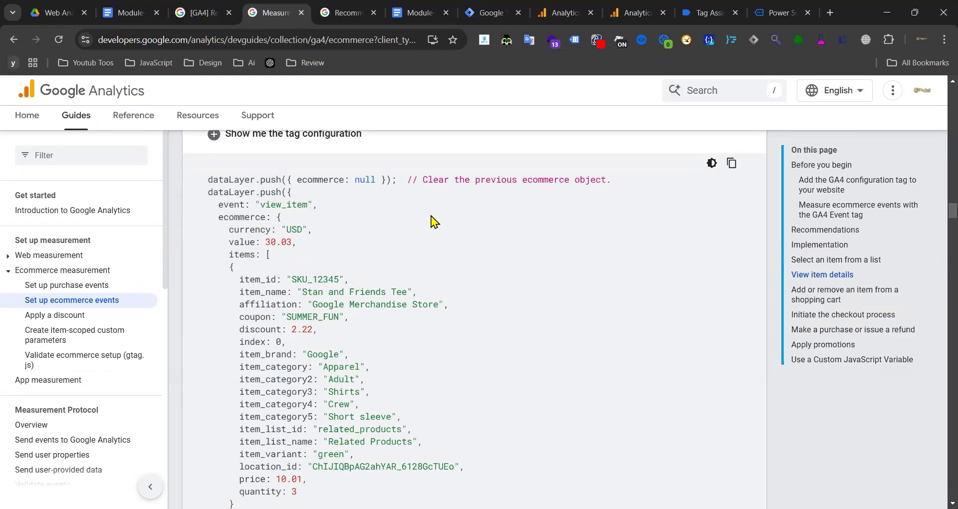
scroll(419, 222, up, 6)
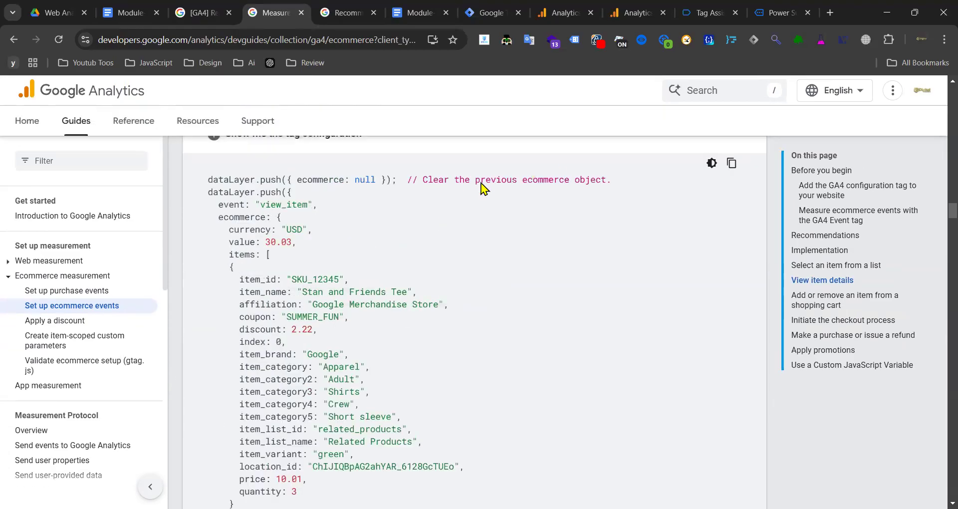
scroll(499, 192, up, 3)
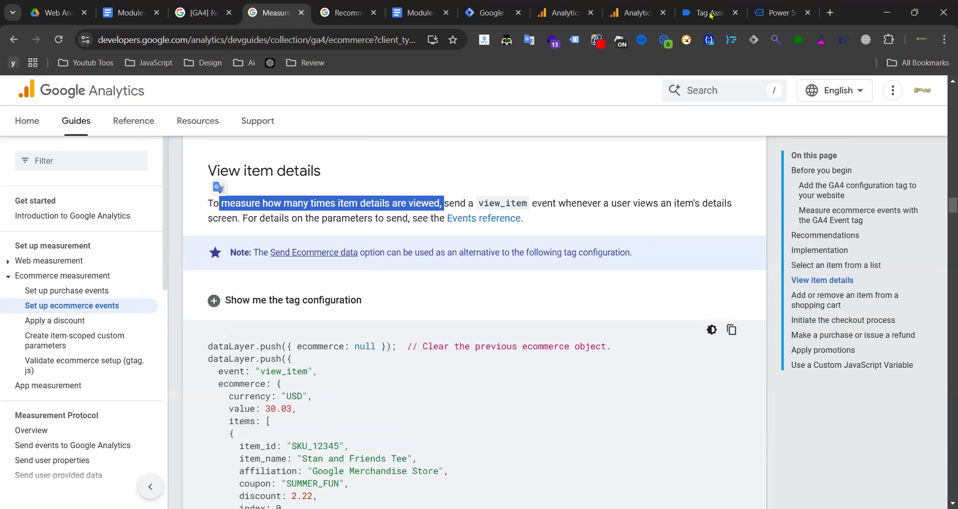
- Open the cart from the Power Suit Ensemble page's added-to-cart notice, then bring Tag Assistant forward
click(782, 13)
click(223, 40)
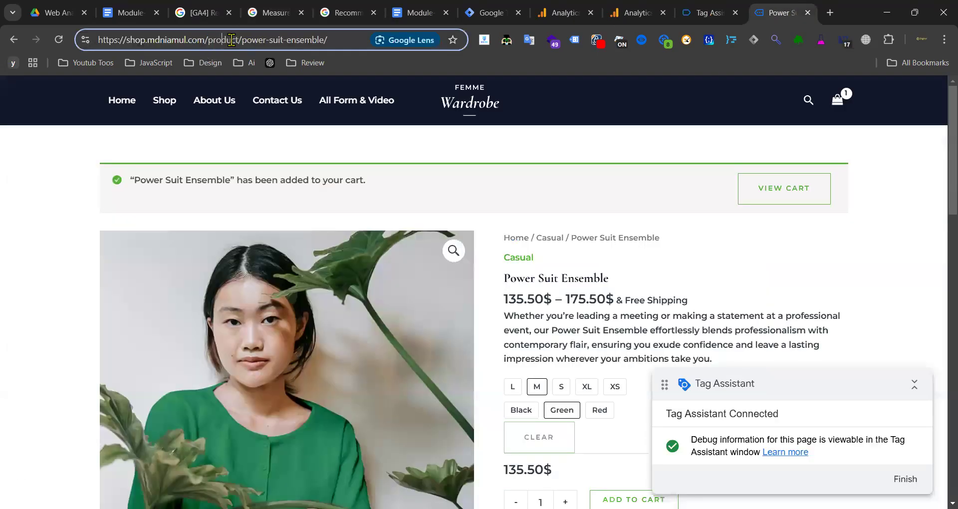
double_click(235, 39)
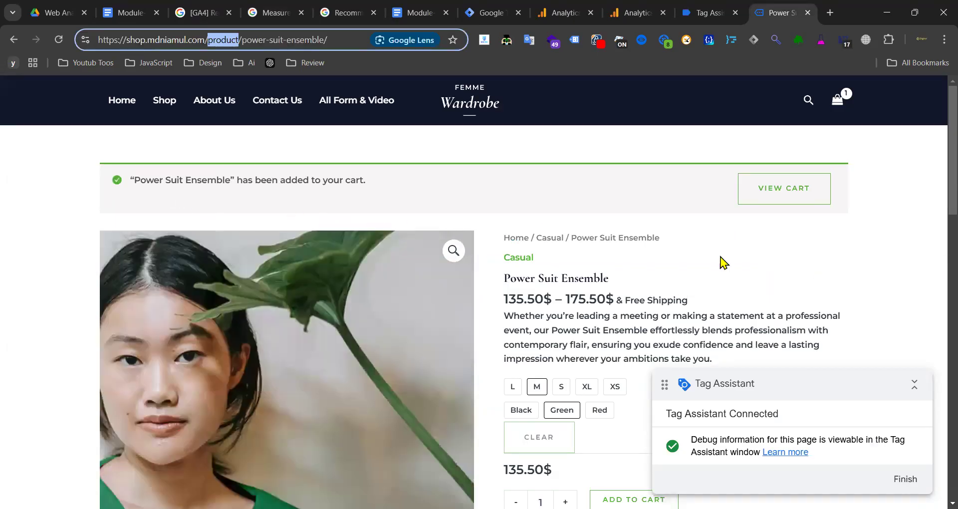
scroll(627, 261, down, 3)
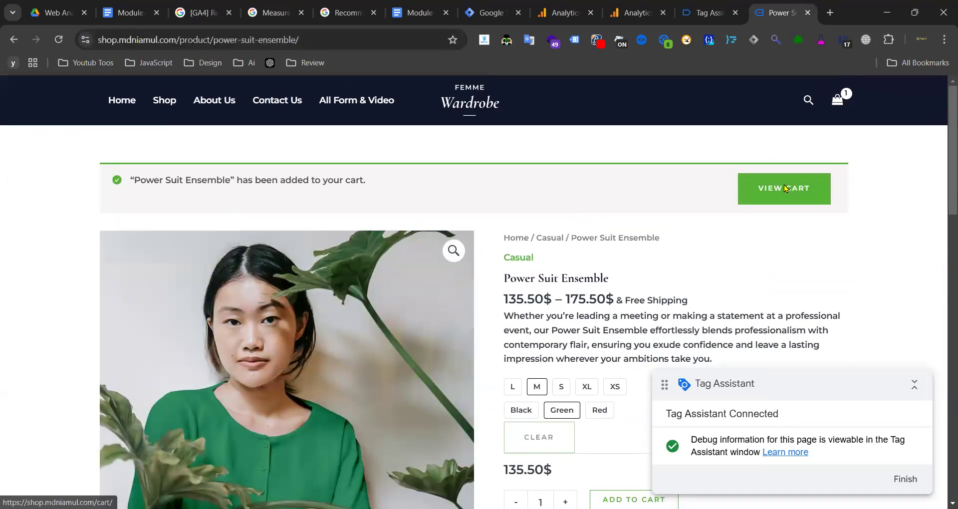
click(784, 188)
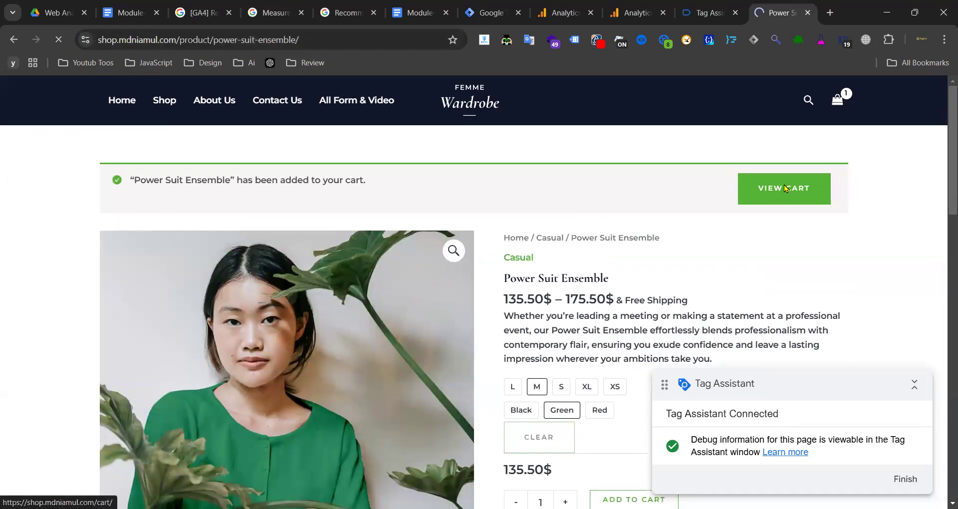
click(710, 12)
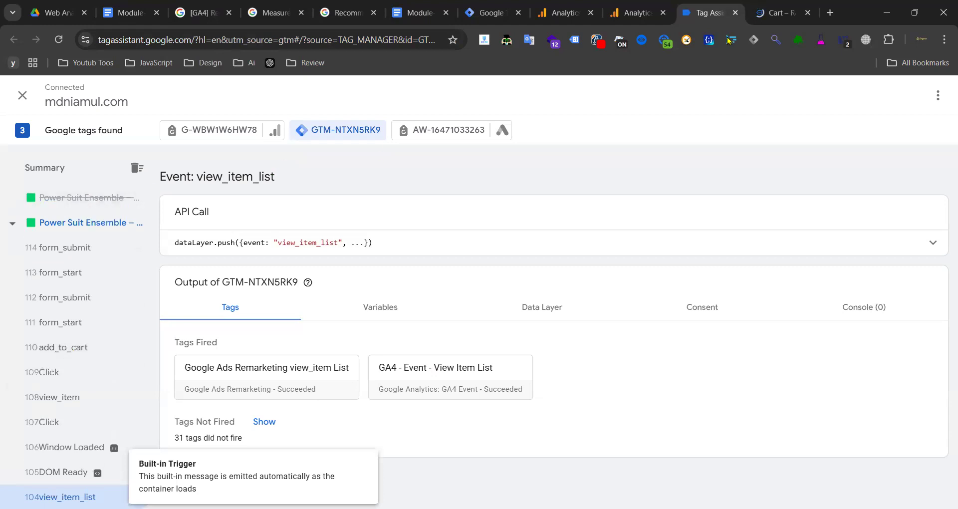
- Confirm in Tag Assistant that GA4 - Event - View Cart succeeded for the view_cart event
click(771, 15)
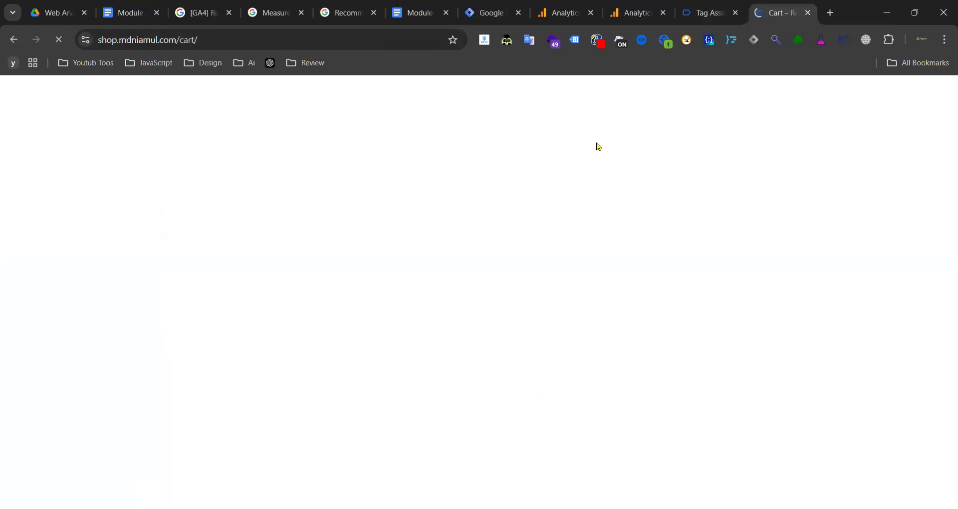
click(701, 21)
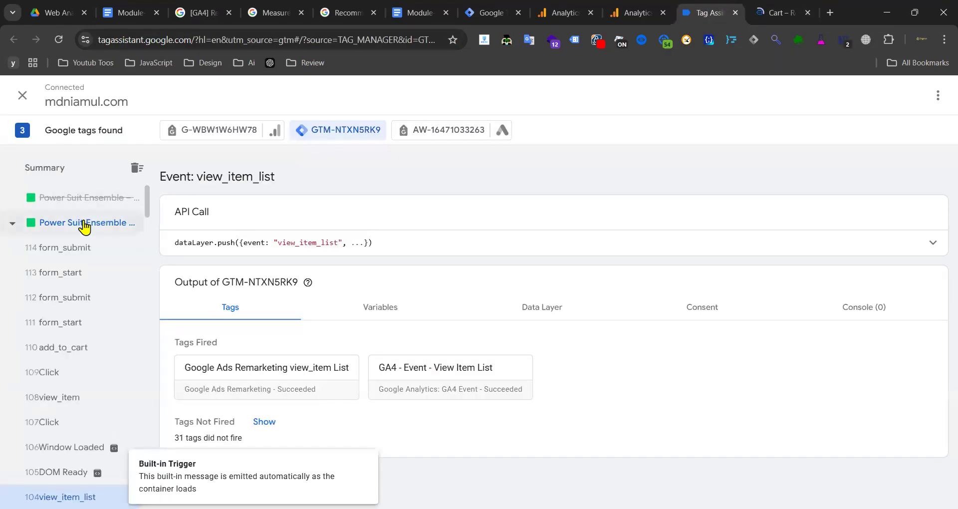
click(771, 11)
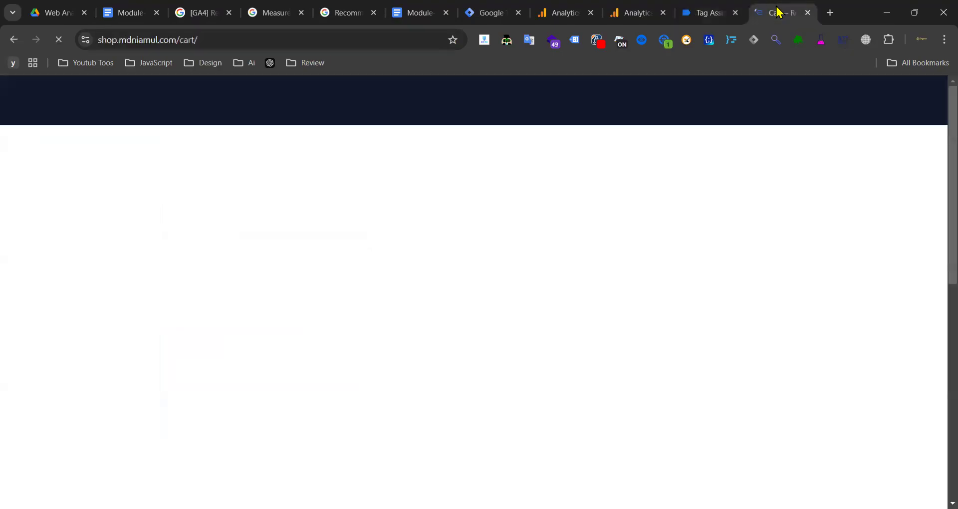
click(714, 12)
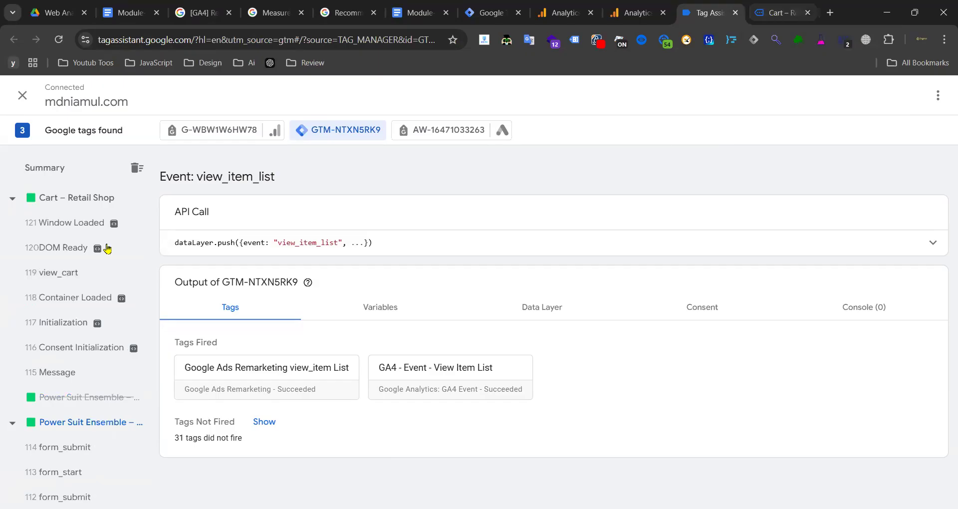
click(68, 274)
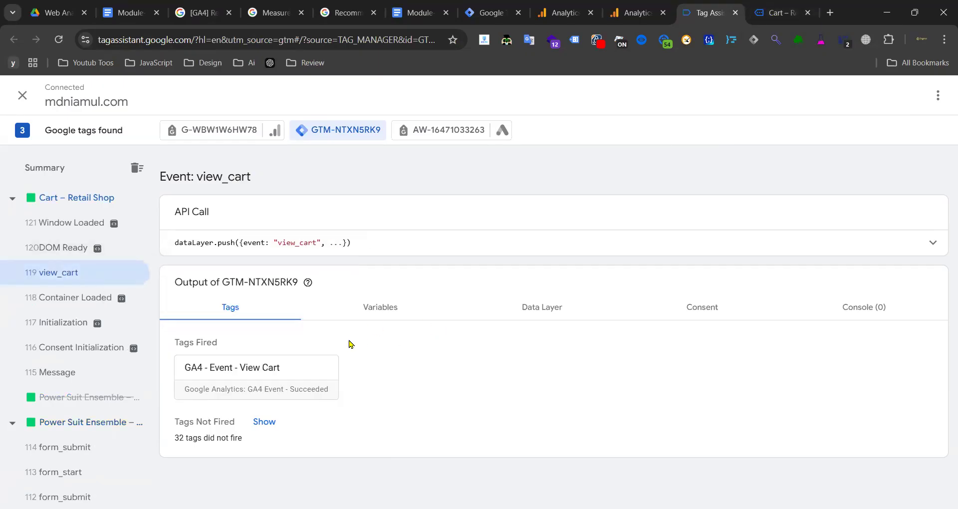
- On the cart page listing Power Suit Ensemble – Green, size M, collapse the Tag Assistant badge
click(753, 7)
drag(198, 39, 180, 37)
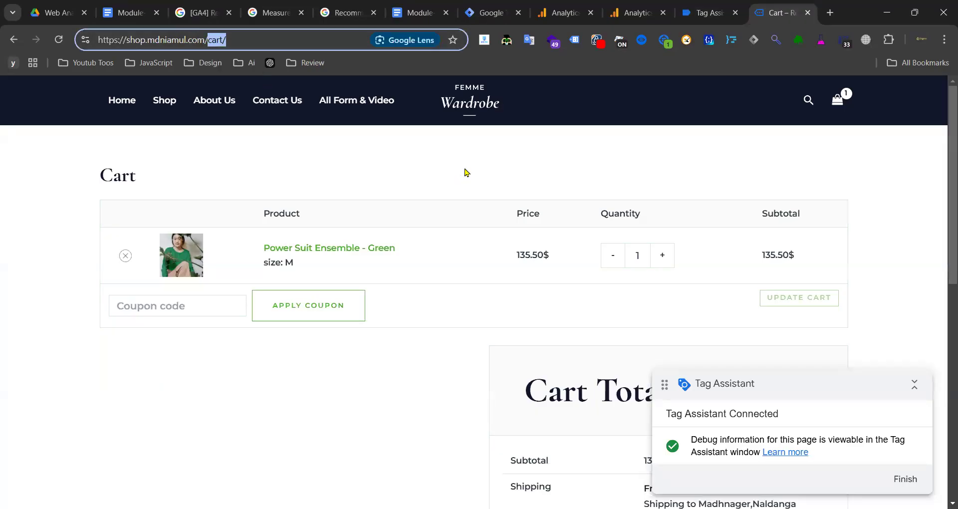
click(384, 402)
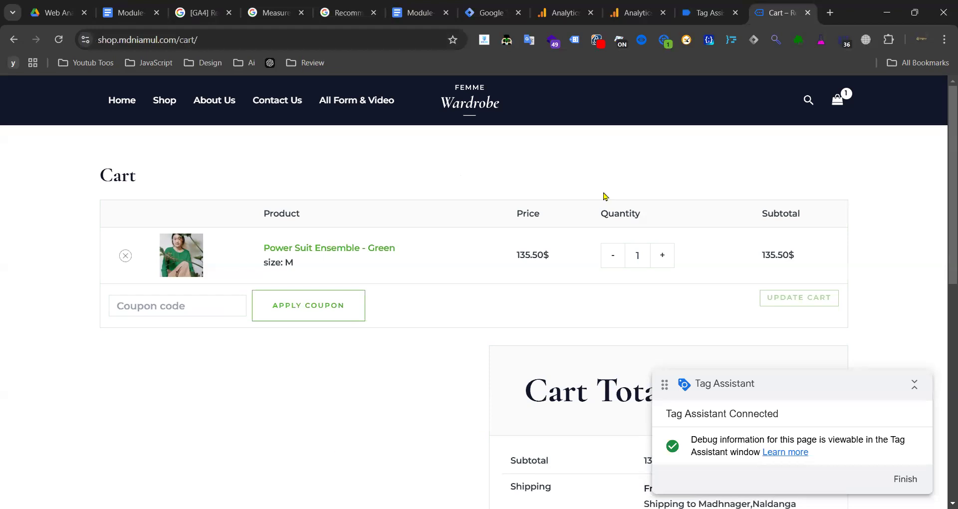
click(916, 386)
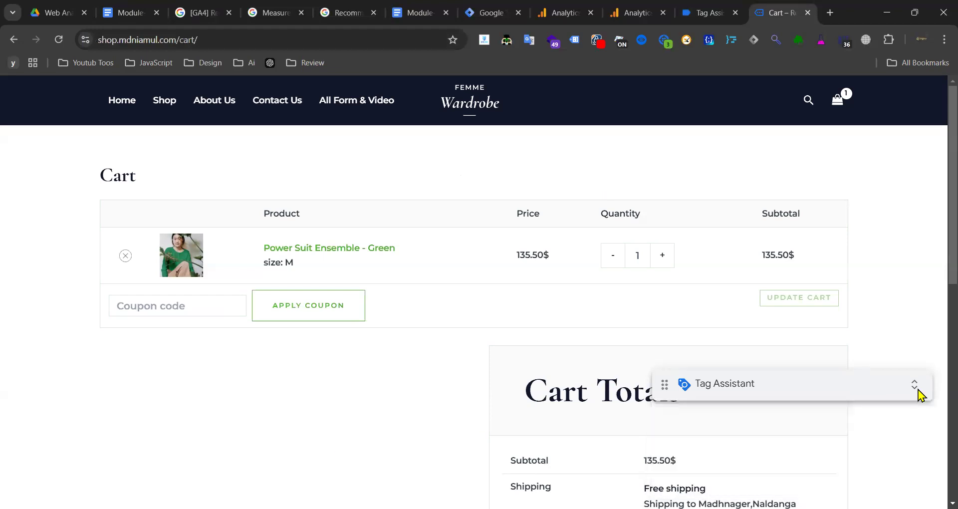